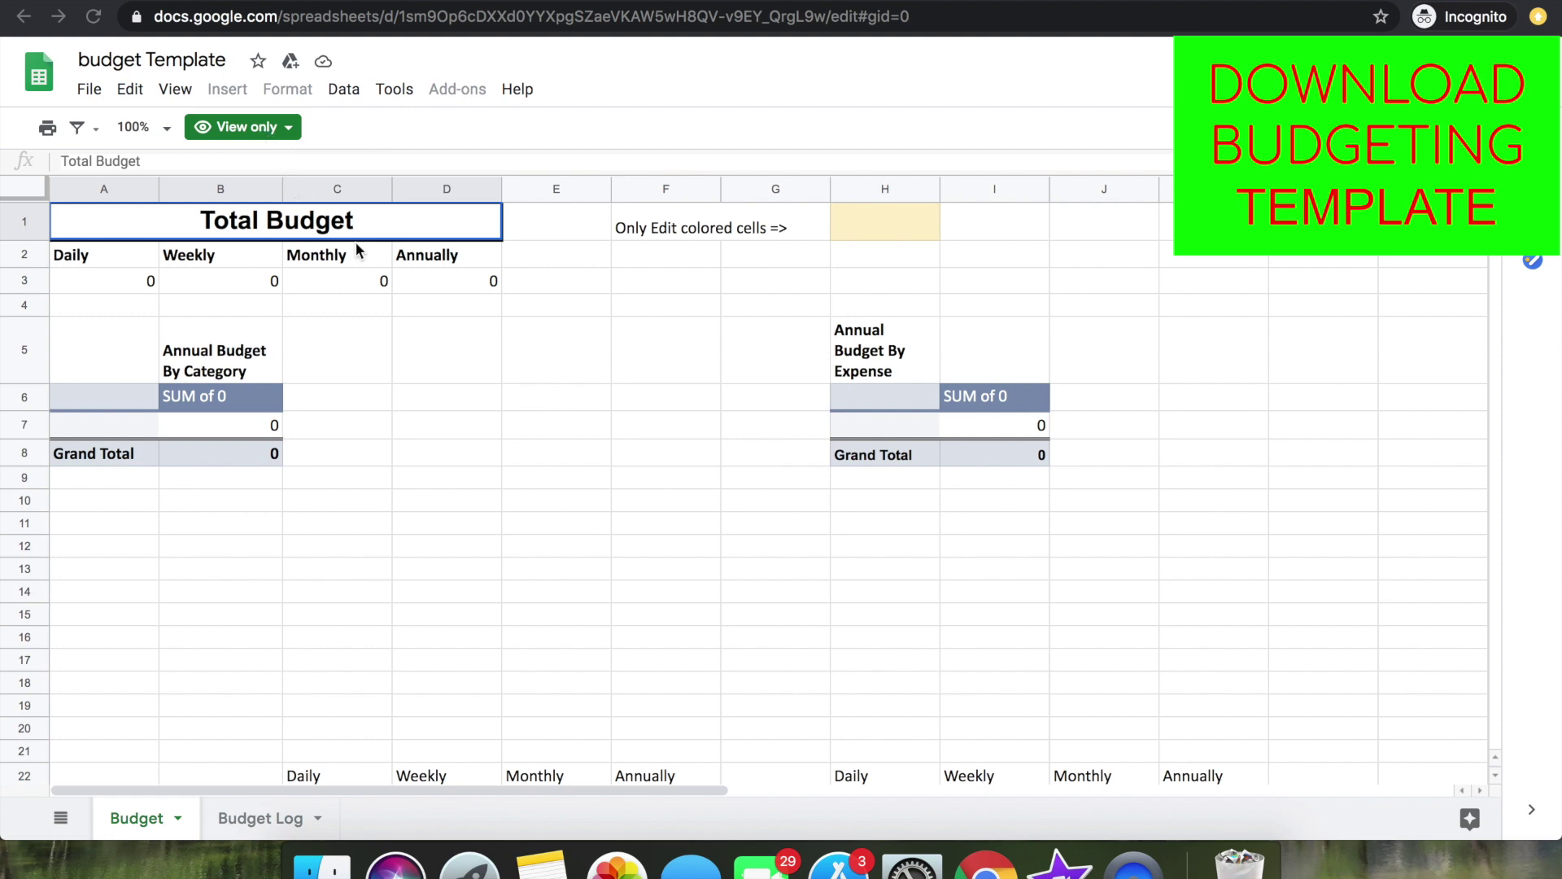
- Make a copy of the budget template in My Drive named "My Budget 2020"
click(244, 409)
click(247, 434)
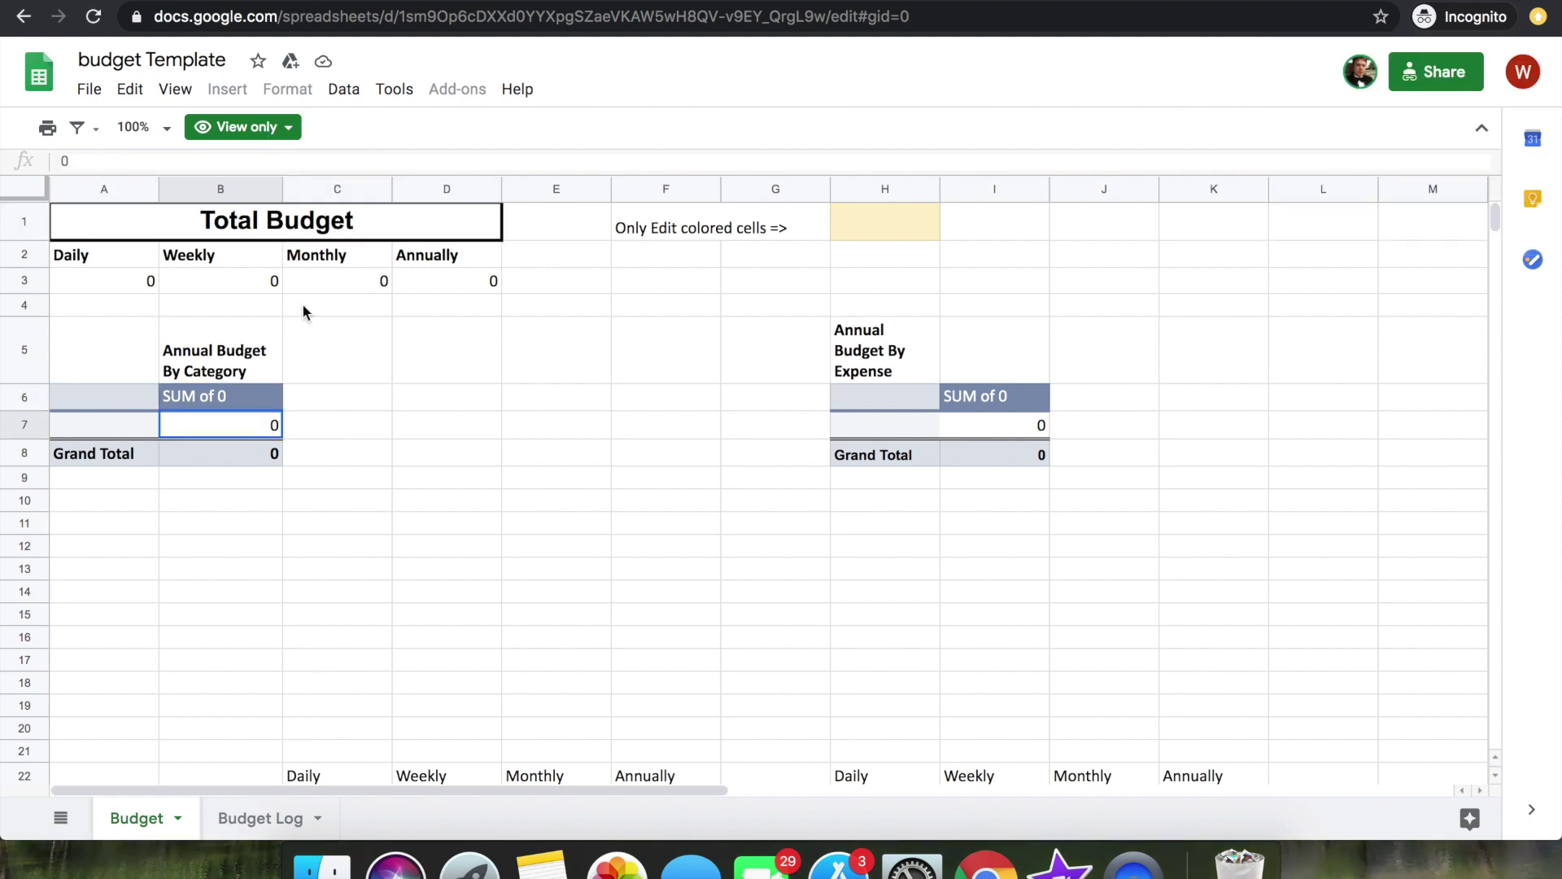
click(91, 89)
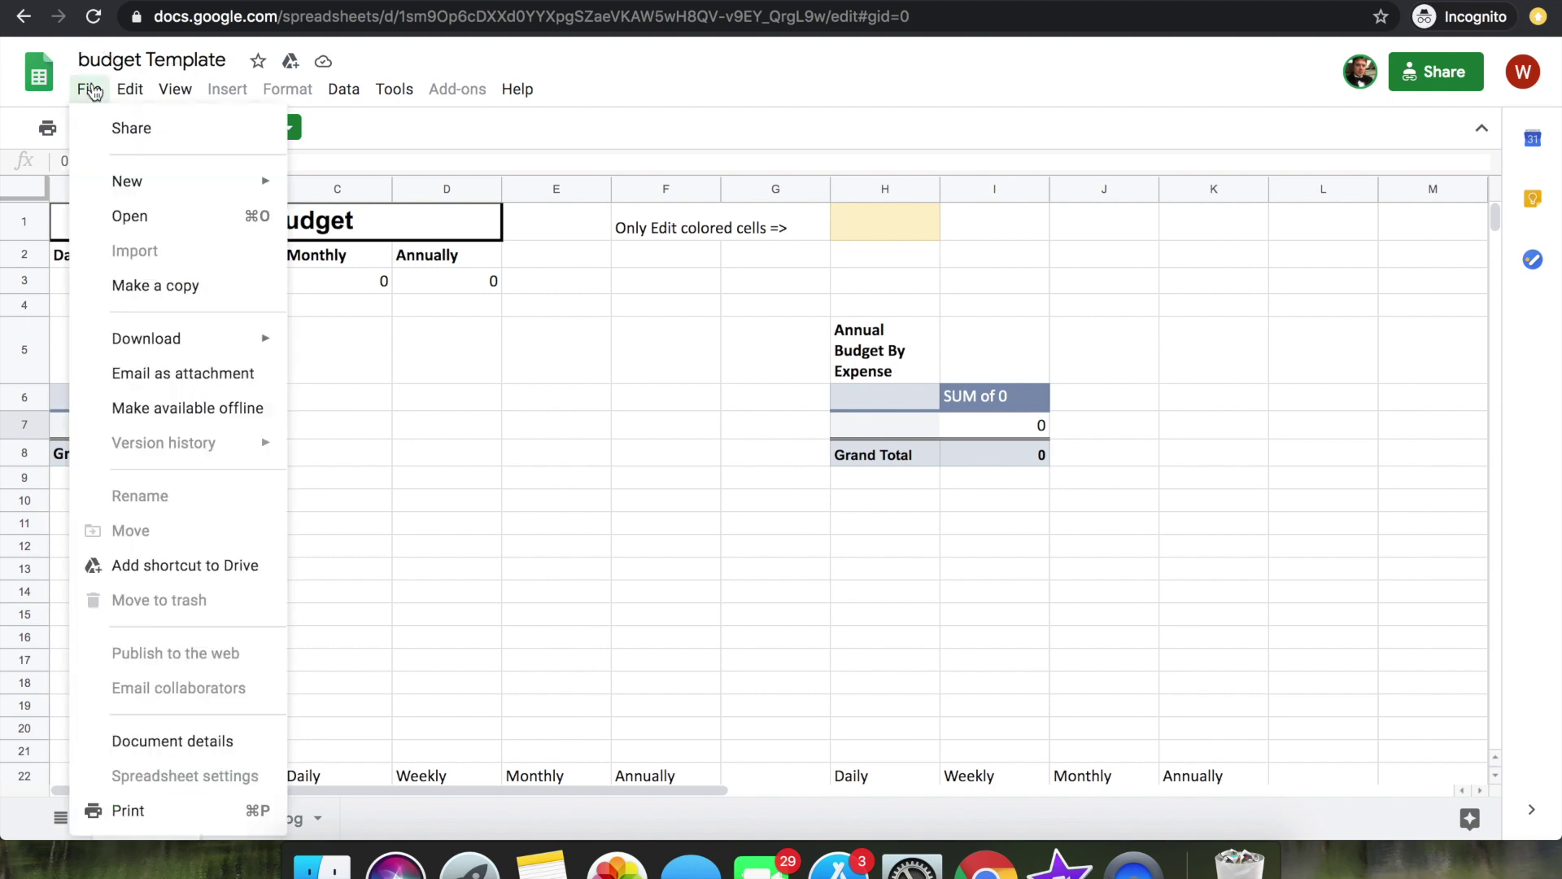
click(166, 287)
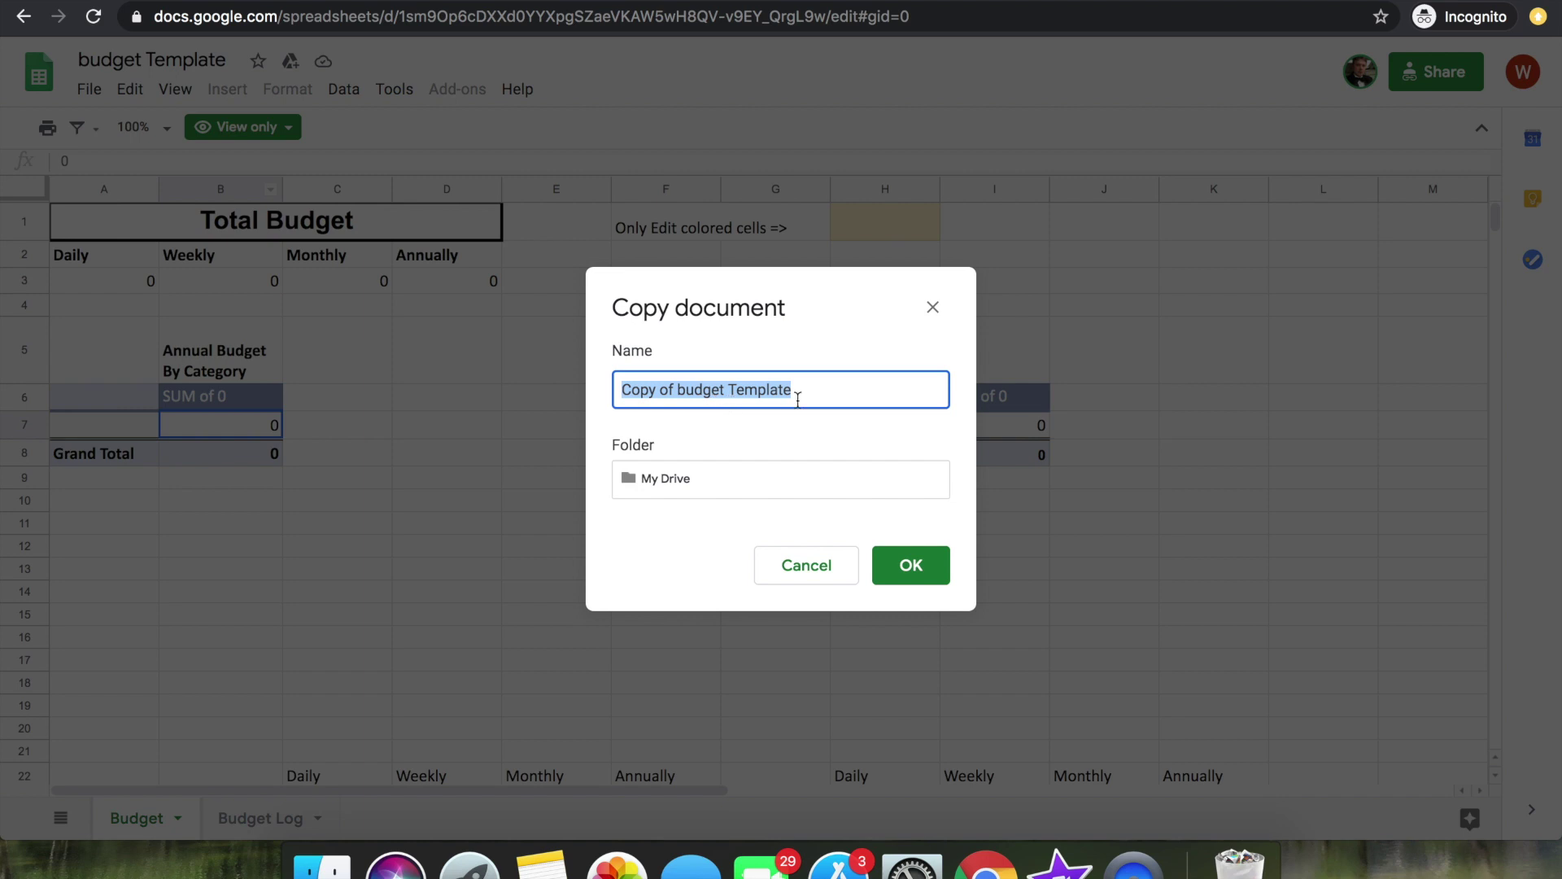
click(673, 393)
click(797, 390)
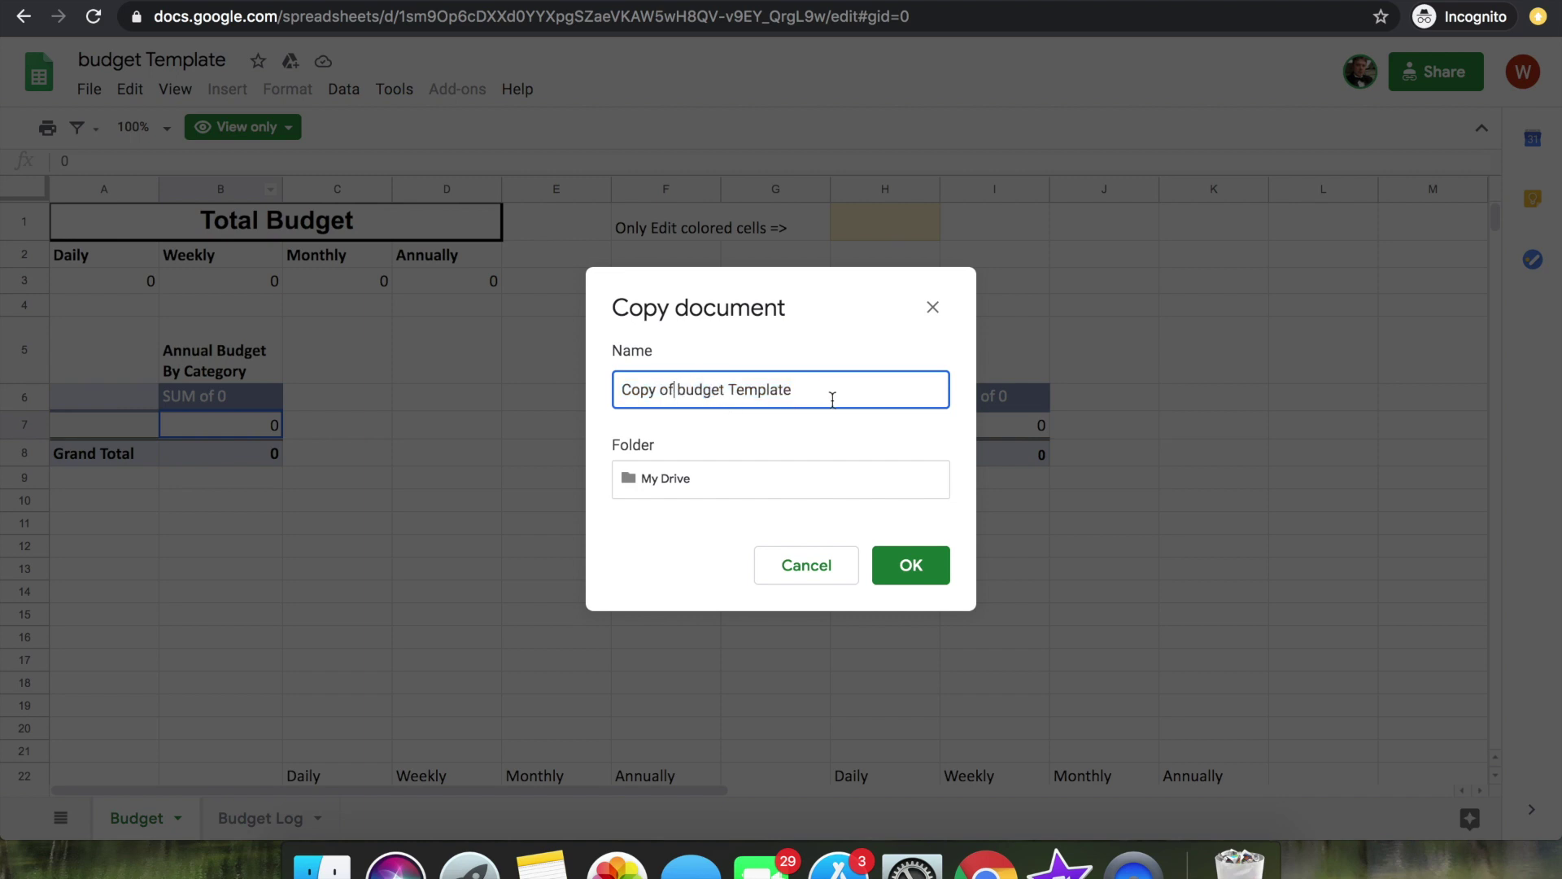
drag(813, 389, 553, 385)
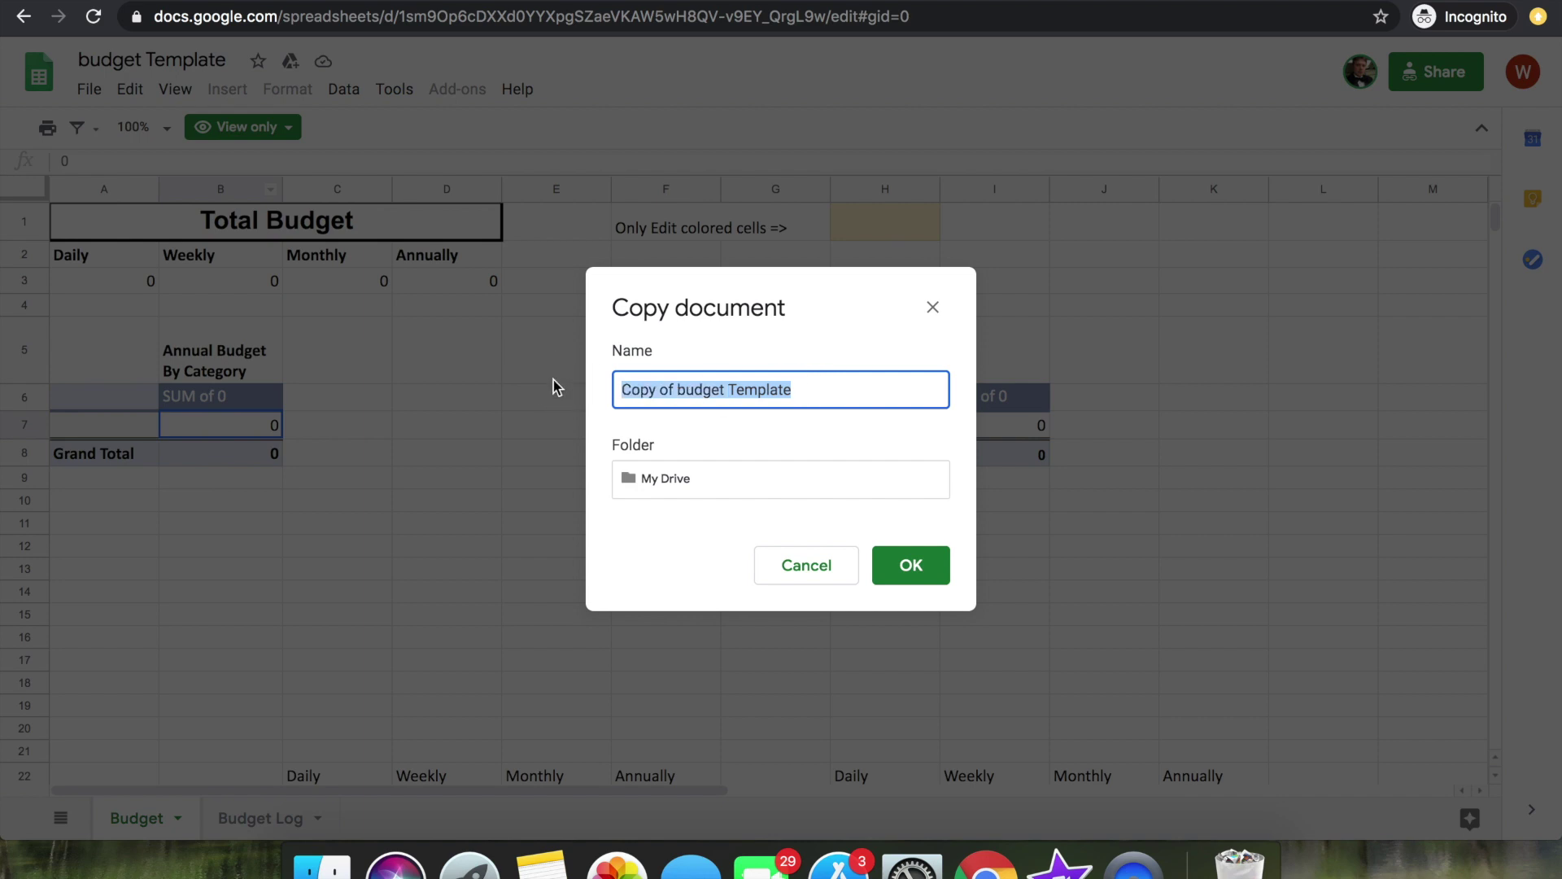
text(My Budget 2020)
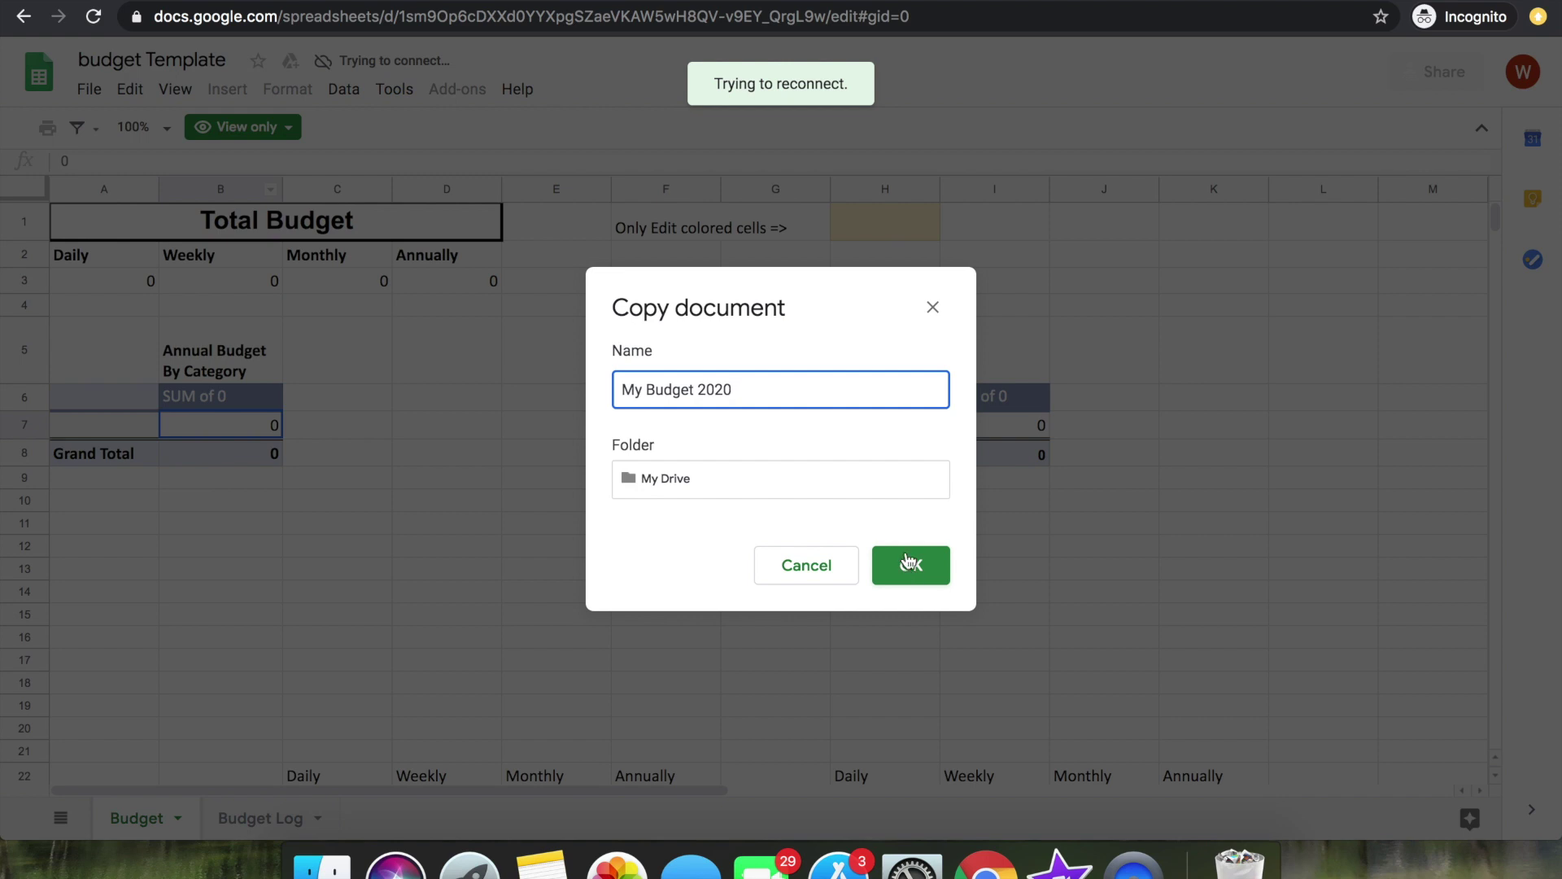
click(912, 567)
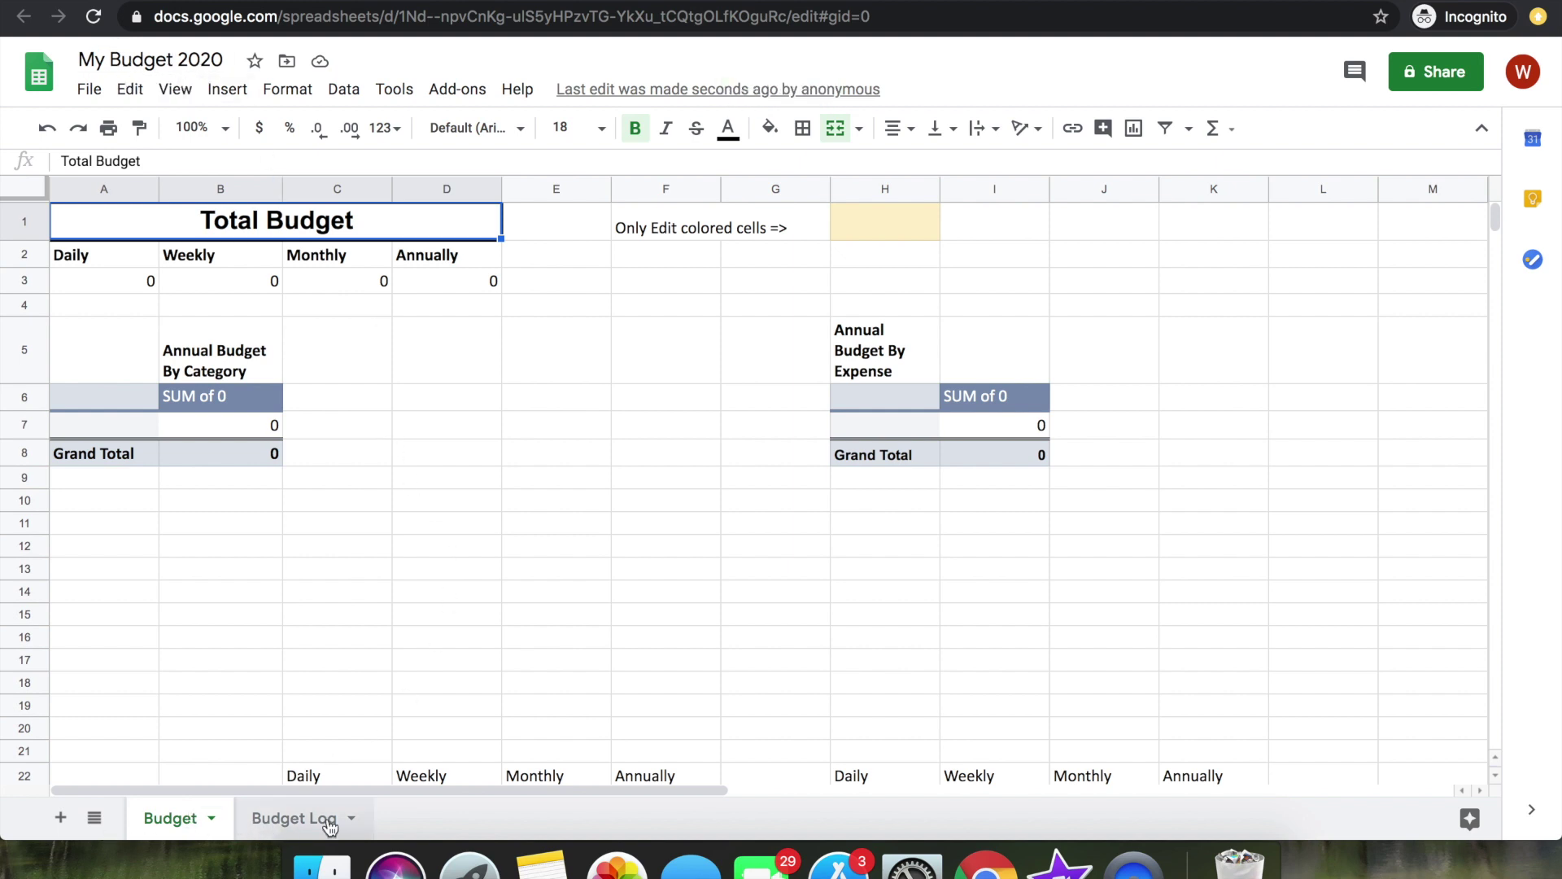
- Open the Budget Log sheet and examine its empty Date, Expense, Cost, Category and Notes columns
click(283, 816)
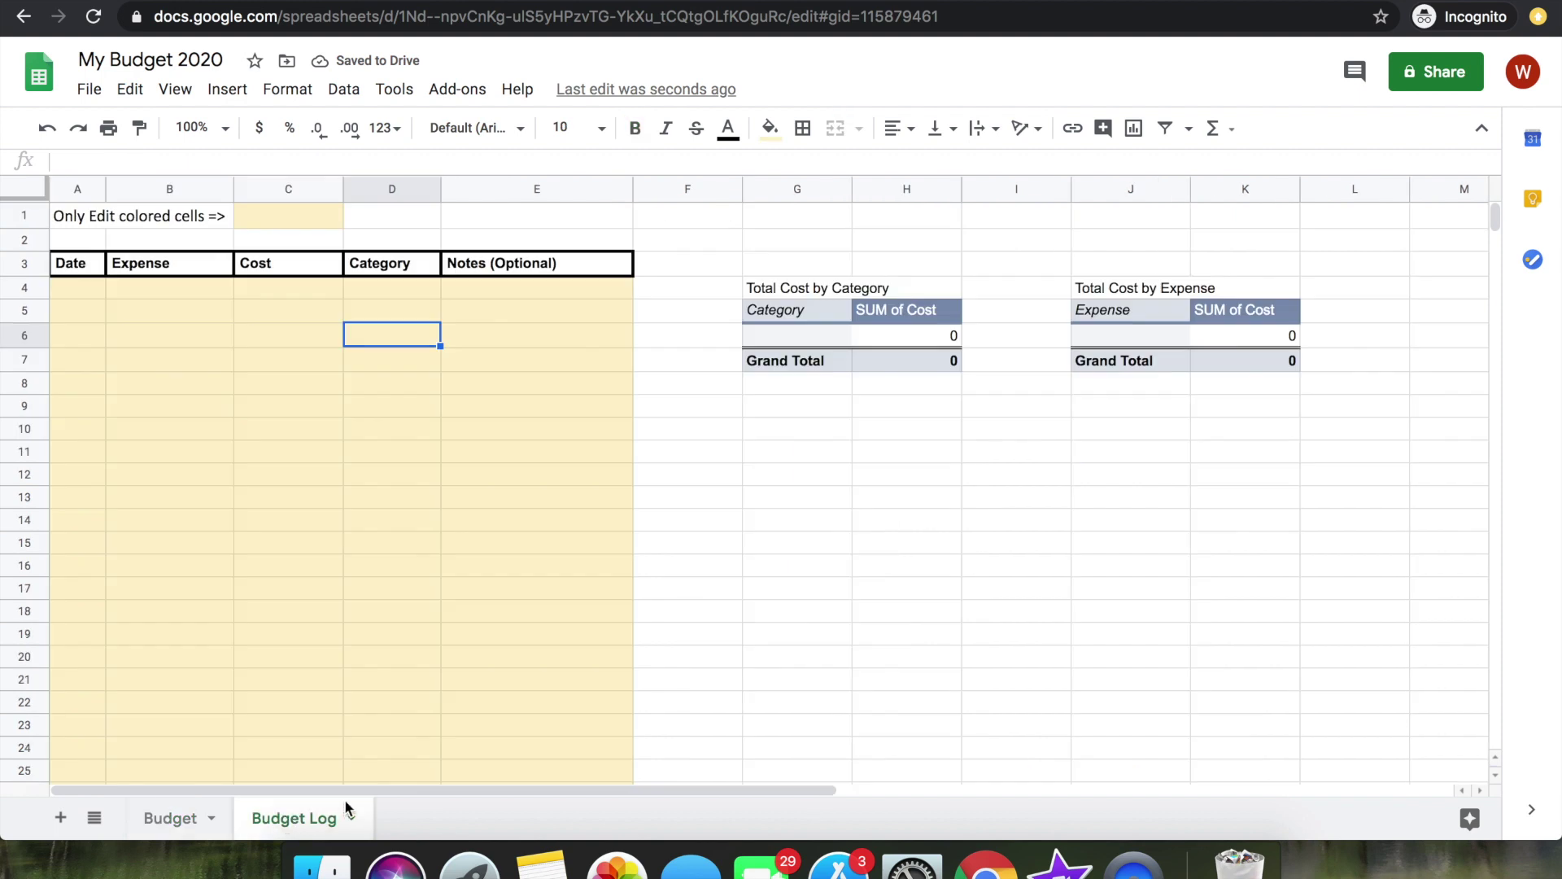
click(70, 295)
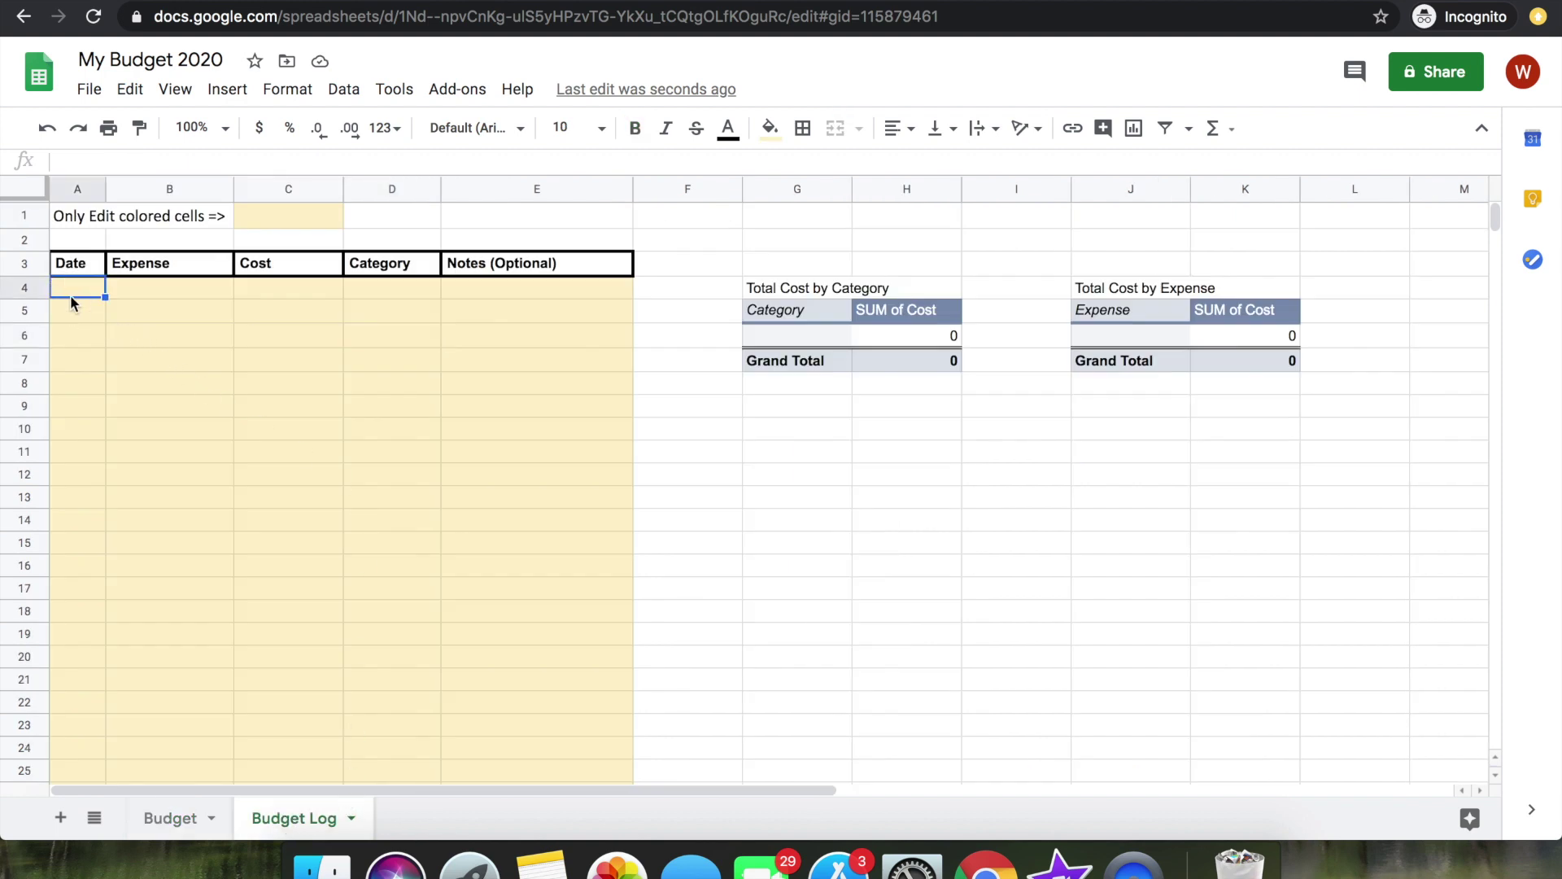
click(144, 285)
click(316, 289)
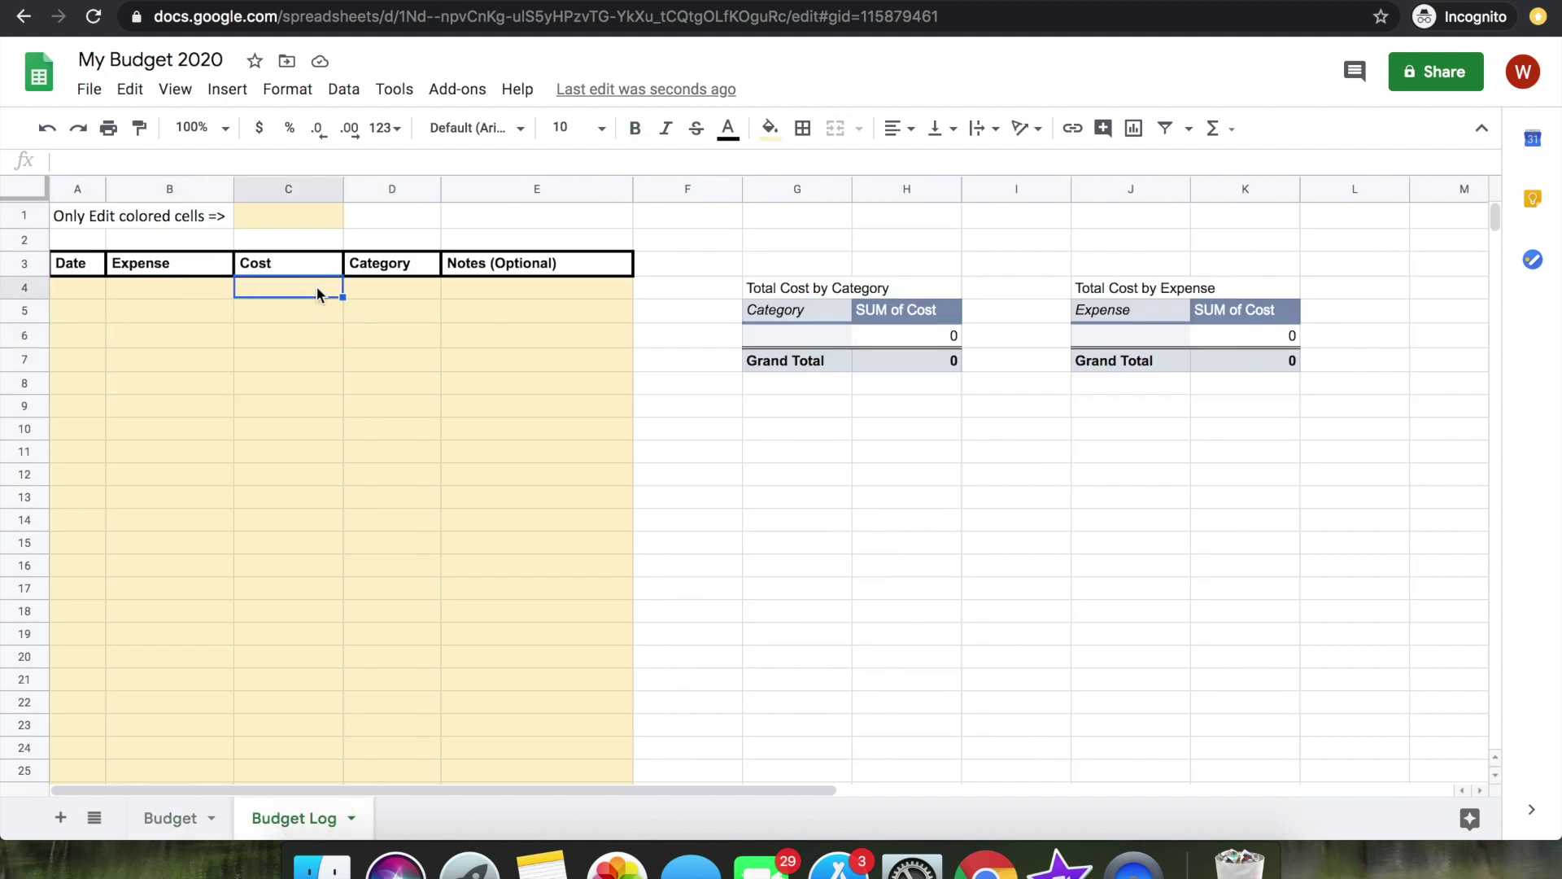
click(423, 289)
click(475, 292)
click(70, 295)
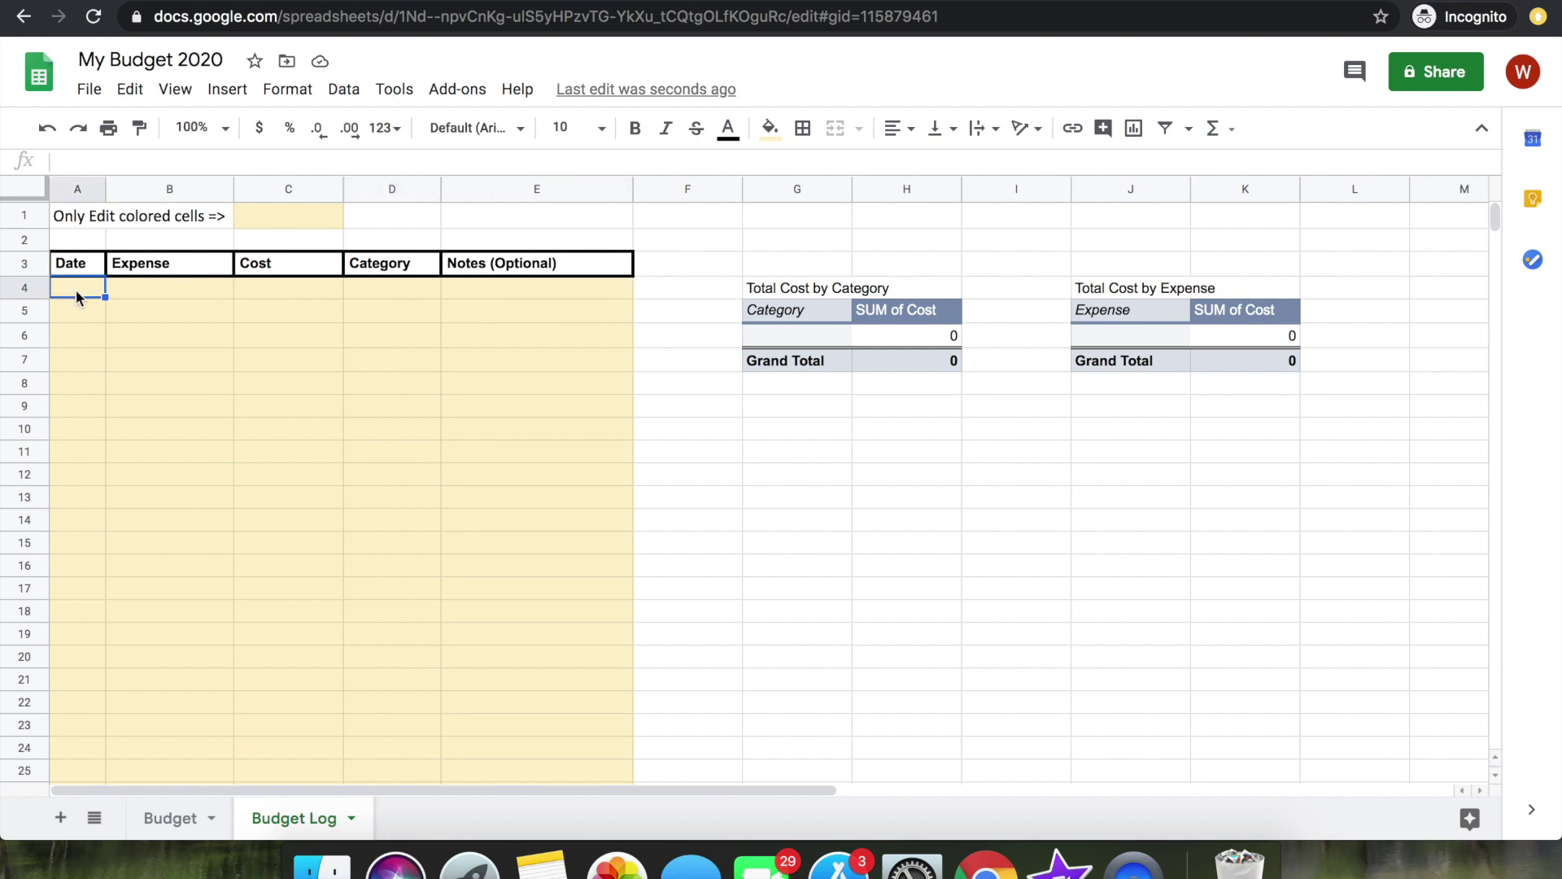
click(130, 287)
click(300, 294)
click(369, 295)
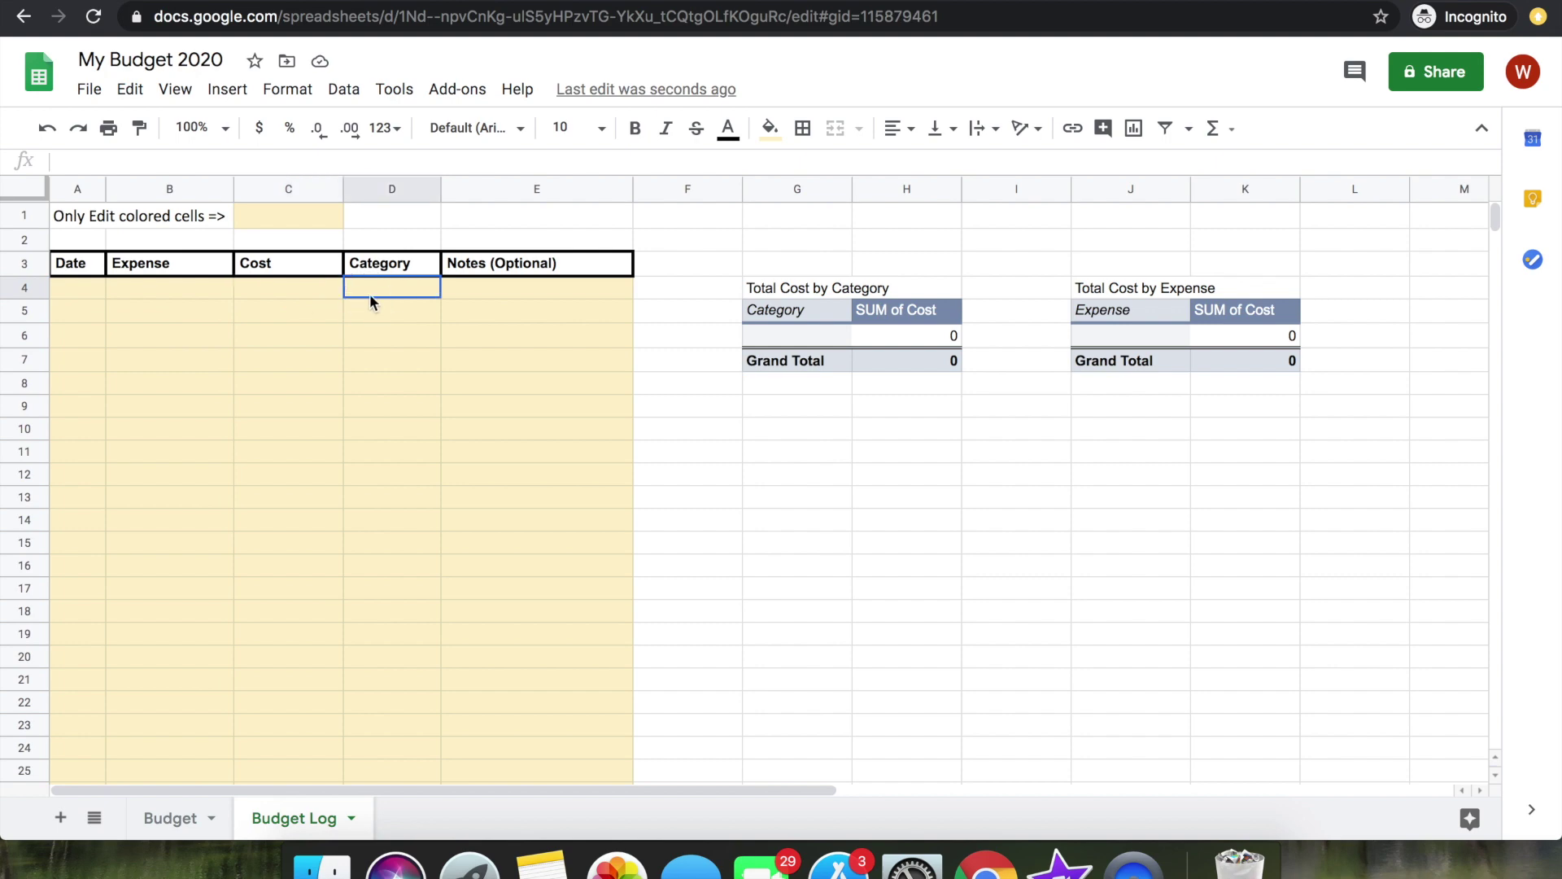
click(500, 294)
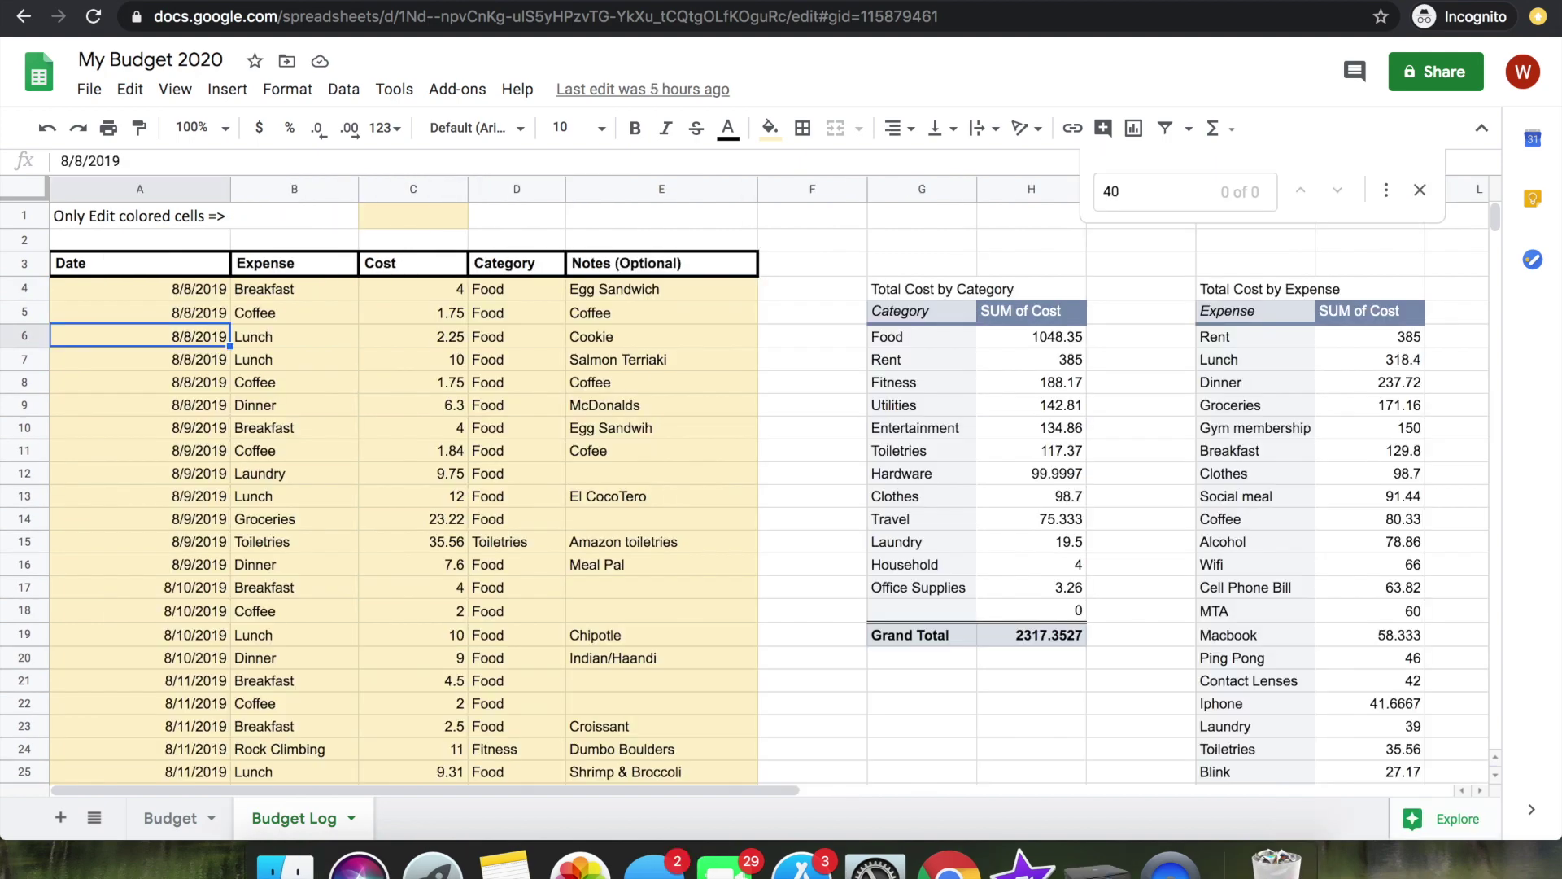
- Examine the first logged entries in the filled Budget Log, going through their dates and expense names
click(140, 288)
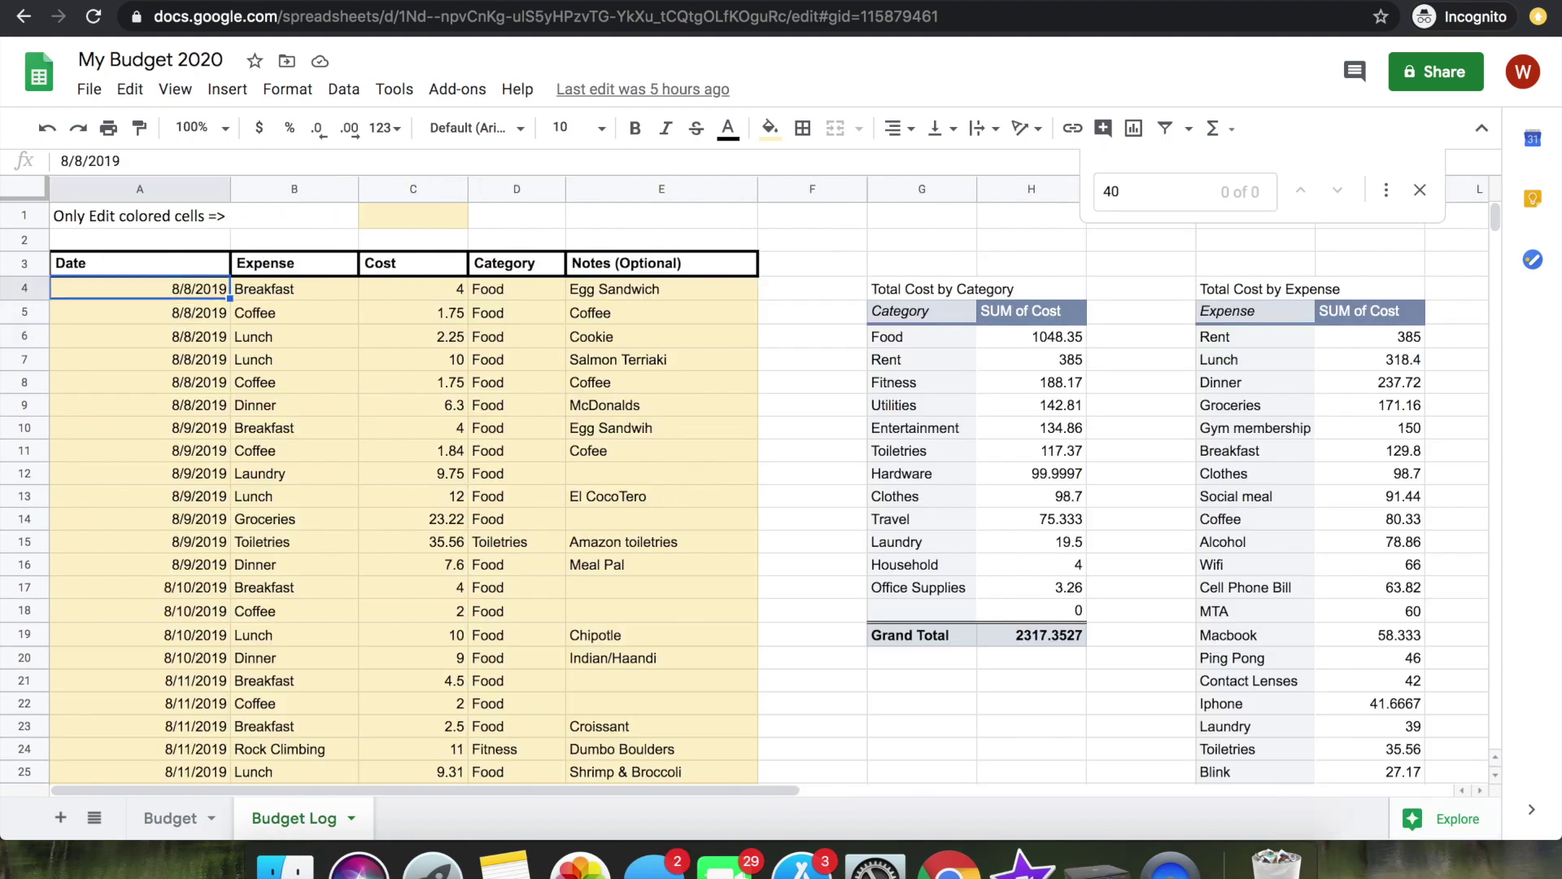
click(293, 288)
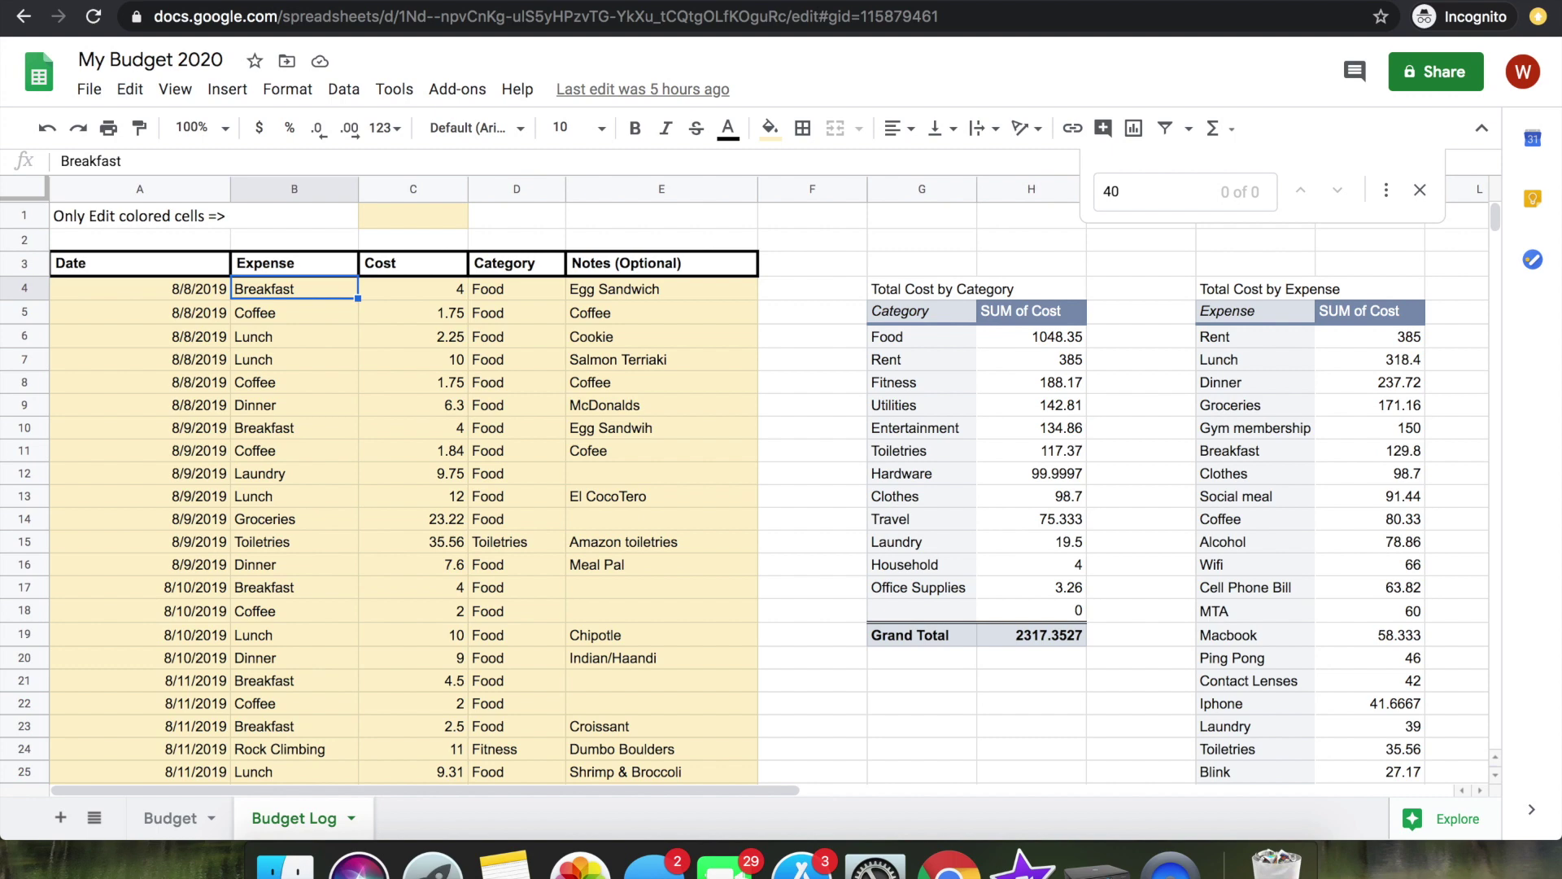
scroll(243, 438, down, 1)
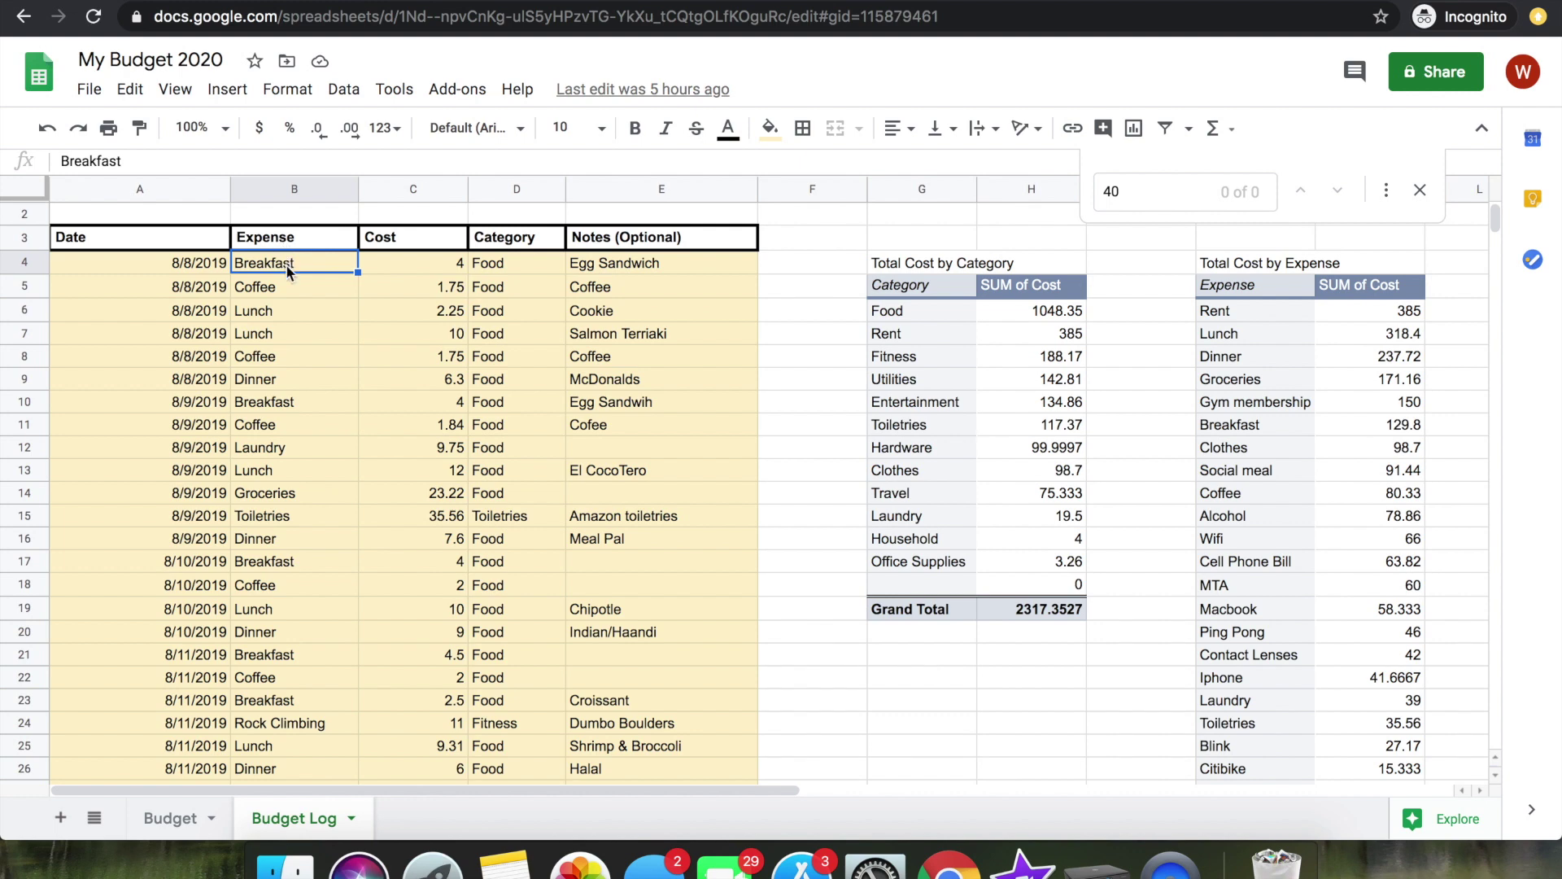
key(Down)
key(Down)
click(286, 265)
key(Down)
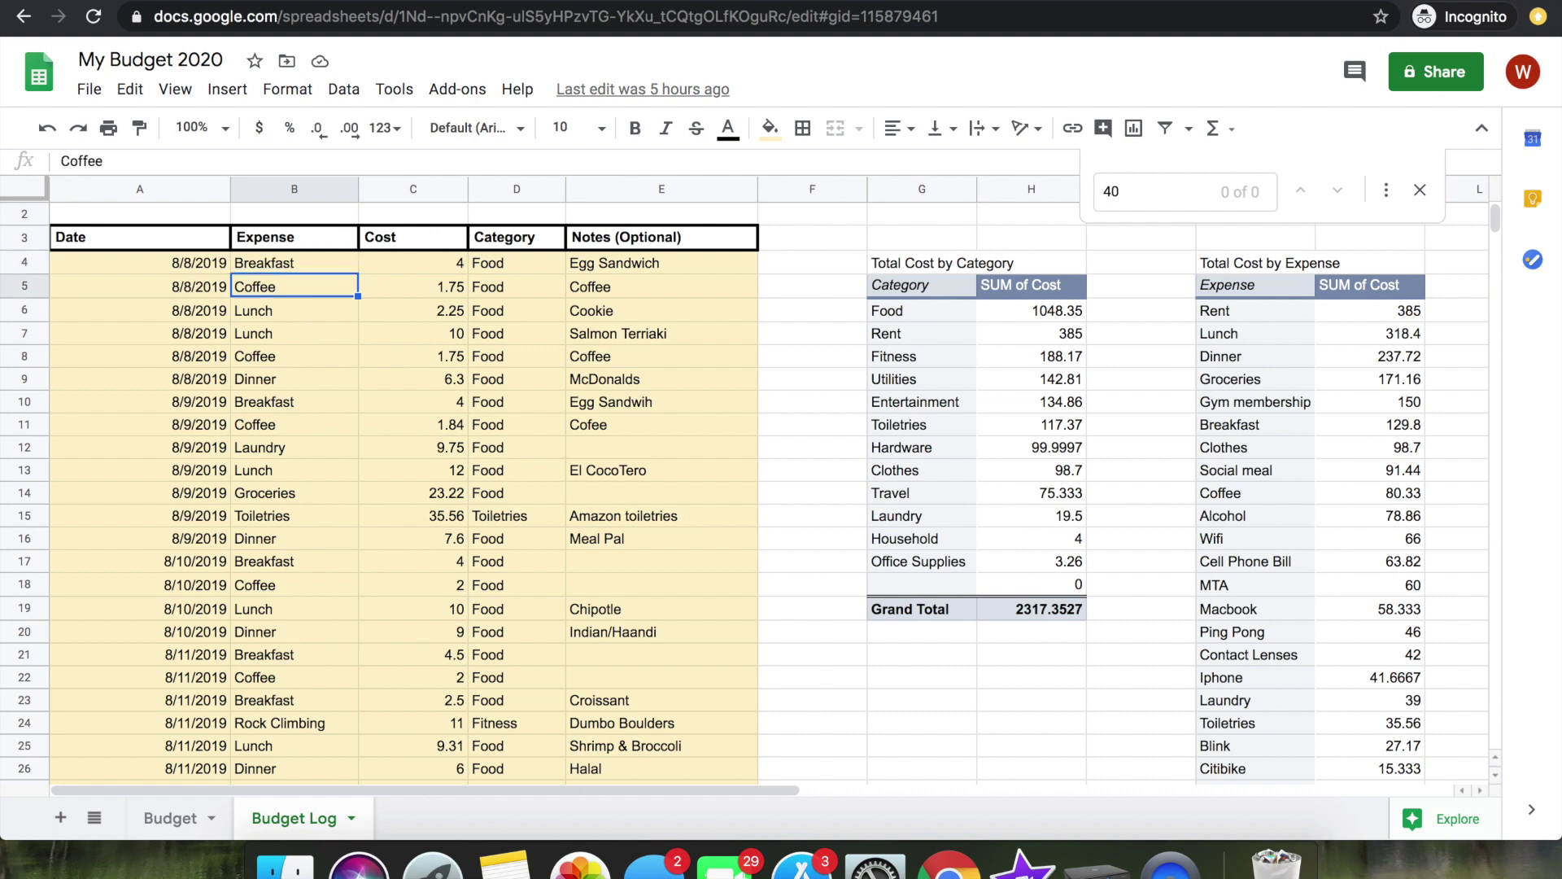
key(Down)
key(Down)
key(Down)
key(Down)
key(Down)
key(Down)
key(Up)
key(Up)
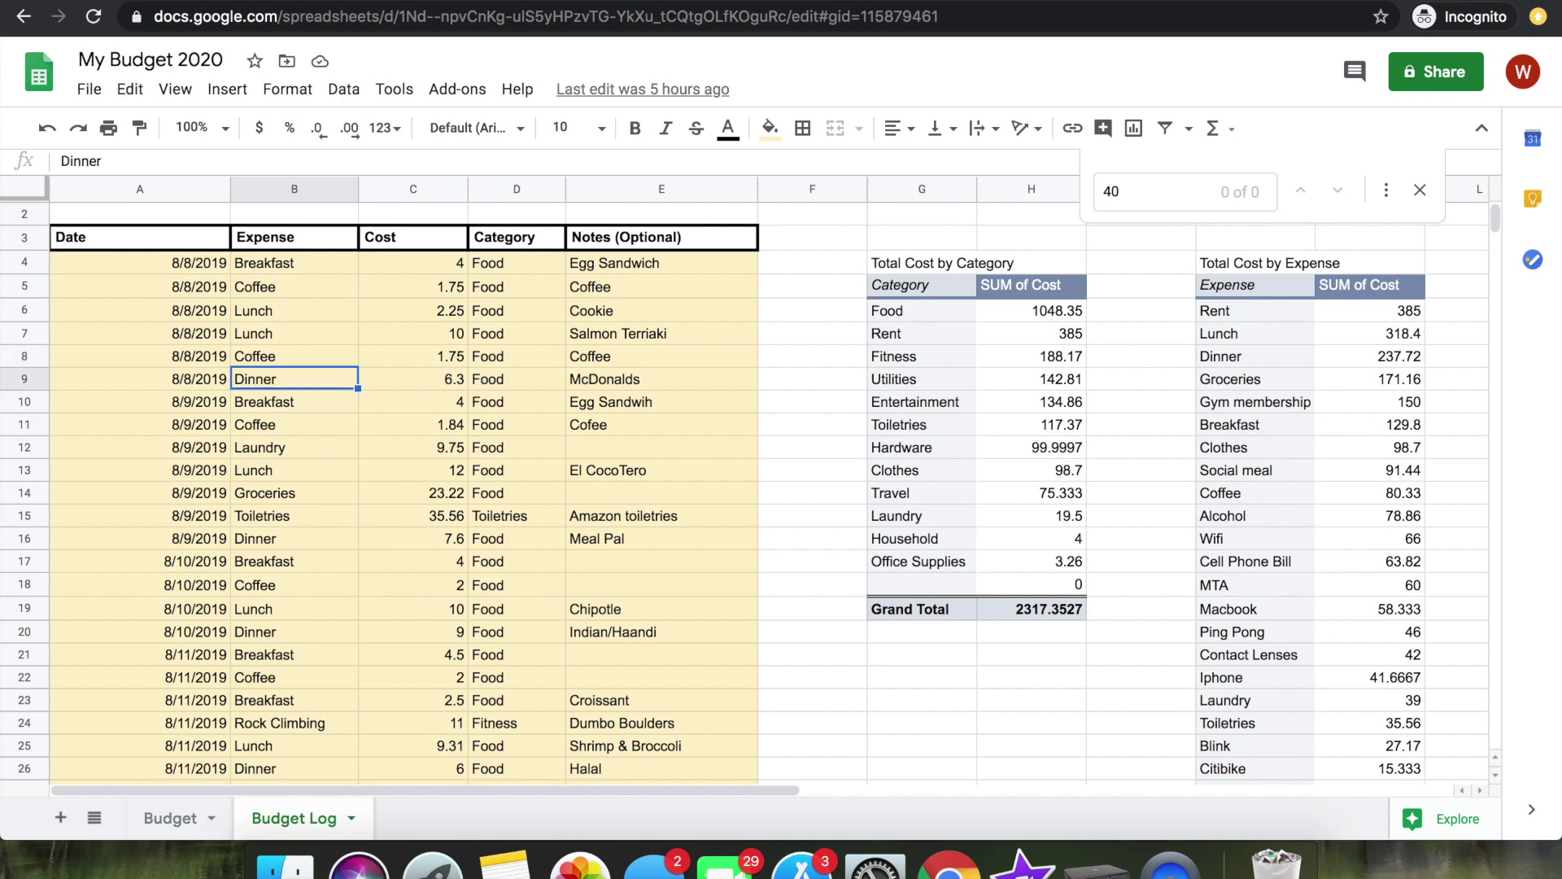
key(Up)
key(Up)
key(Up)
key(Up)
key(Up)
key(Down)
key(Down)
key(Down)
key(Down)
key(Down)
key(Down)
- Compare the categories assigned to the logged food expenses with their expense names
key(Right)
key(Right)
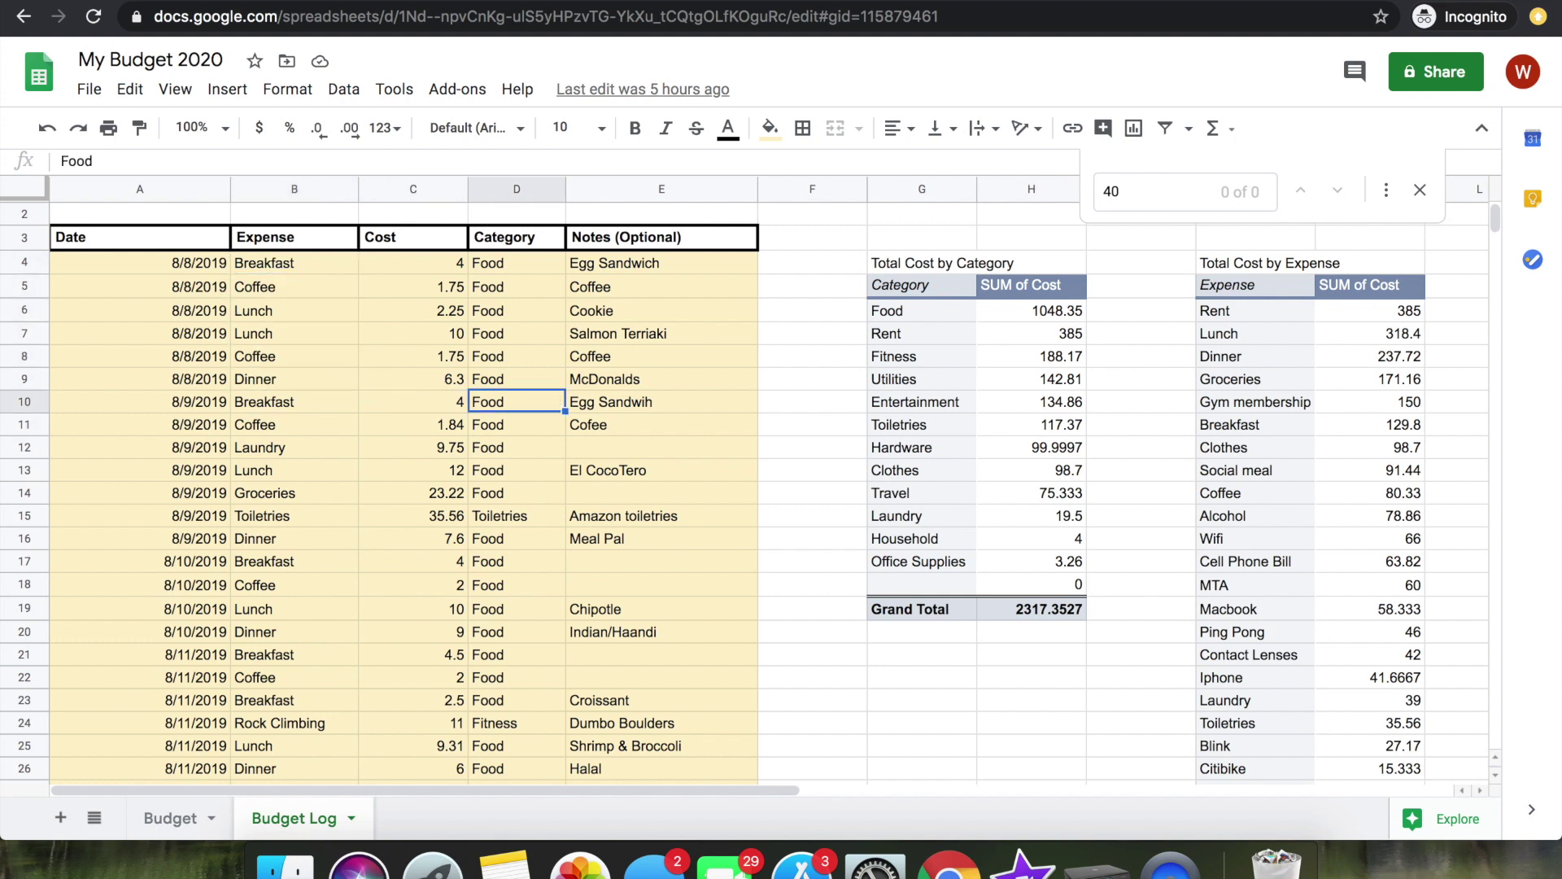
key(Up)
key(Up)
key(Up)
key(Down)
key(Down)
key(Down)
click(294, 561)
scroll(310, 276, up, 1)
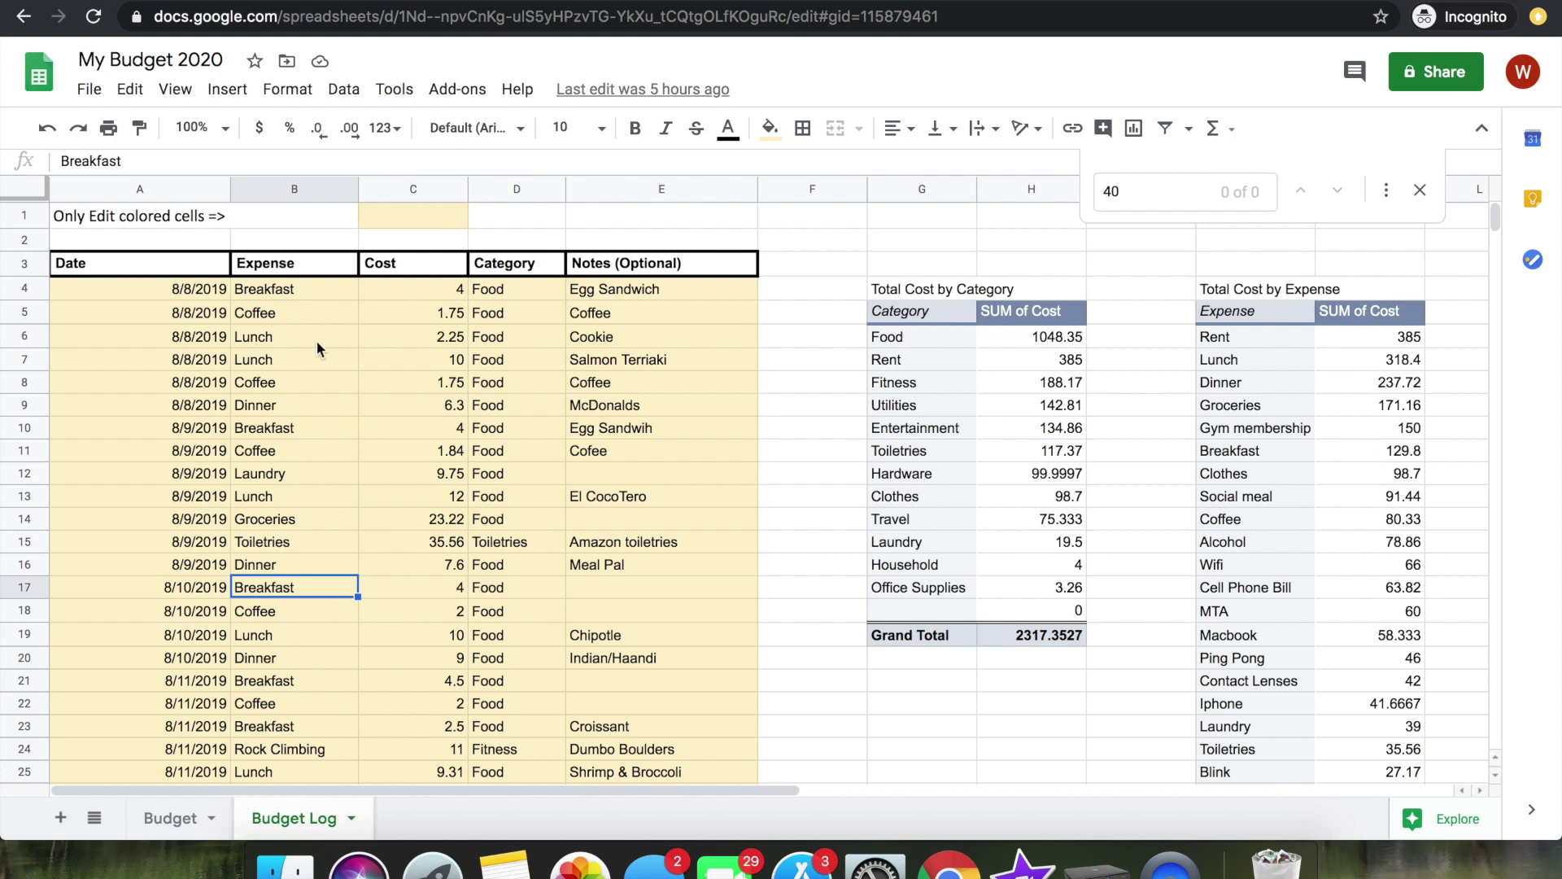
click(500, 389)
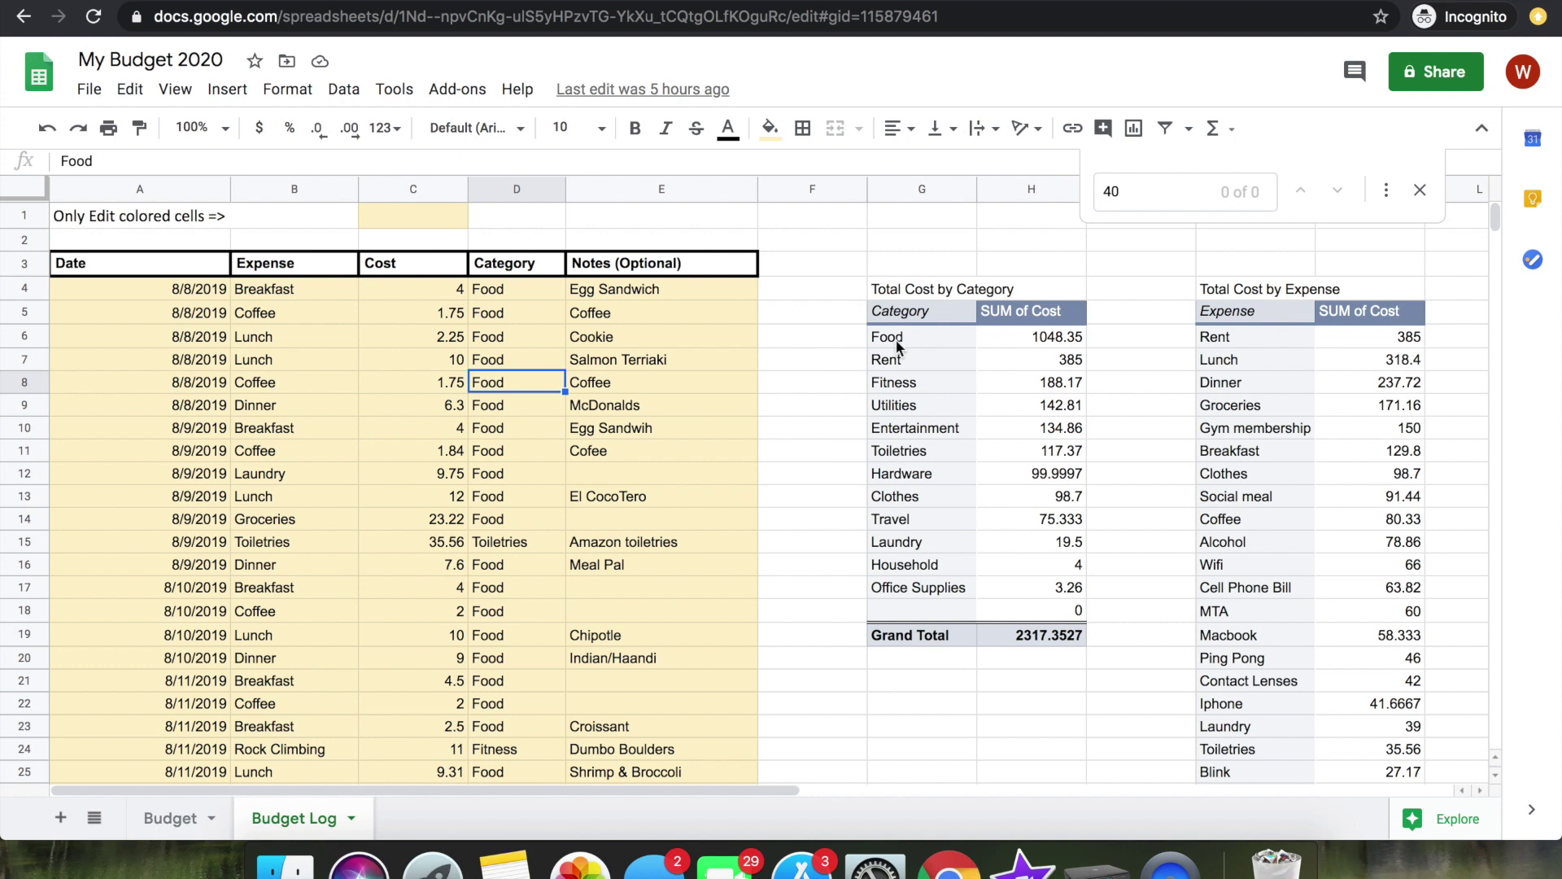
- Examine the Total Cost by Category and Total Cost by Expense pivot tables down to their grand totals
click(1037, 335)
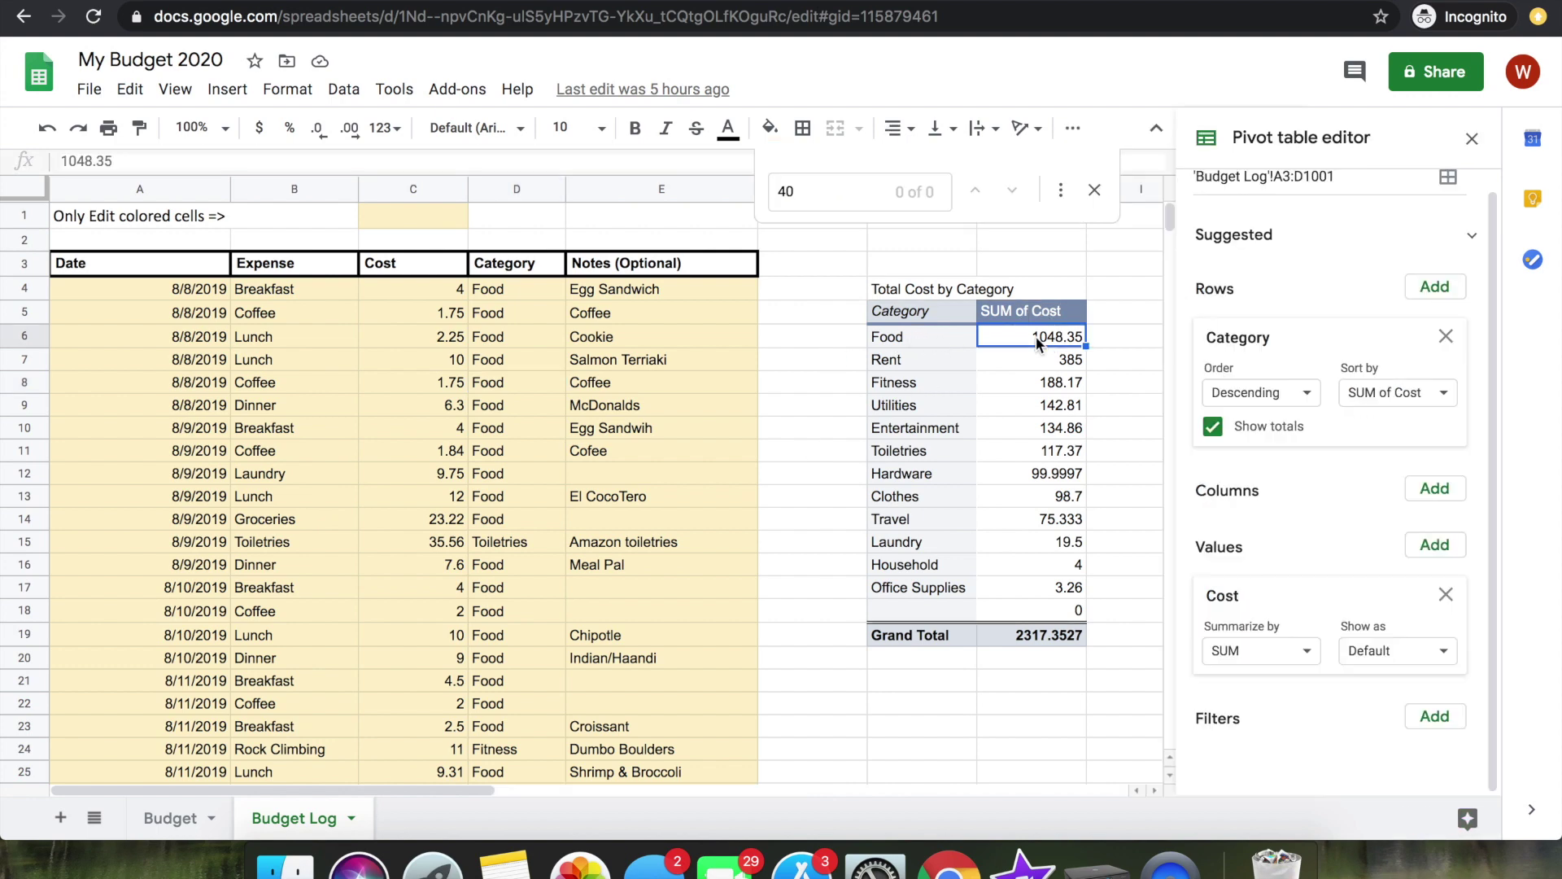
click(1150, 318)
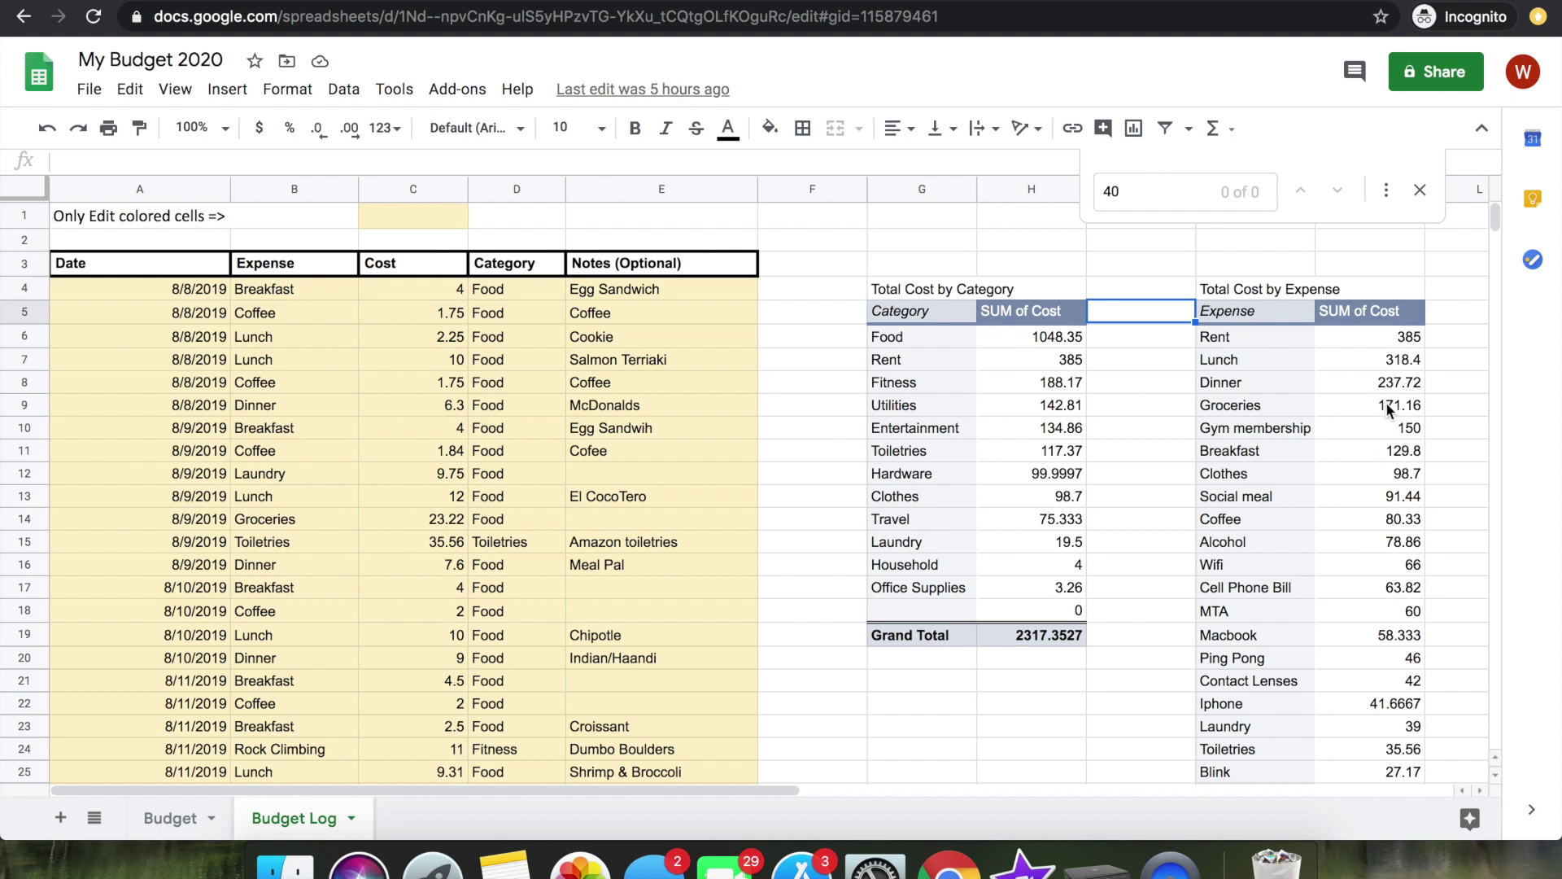
scroll(1404, 420, down, 2)
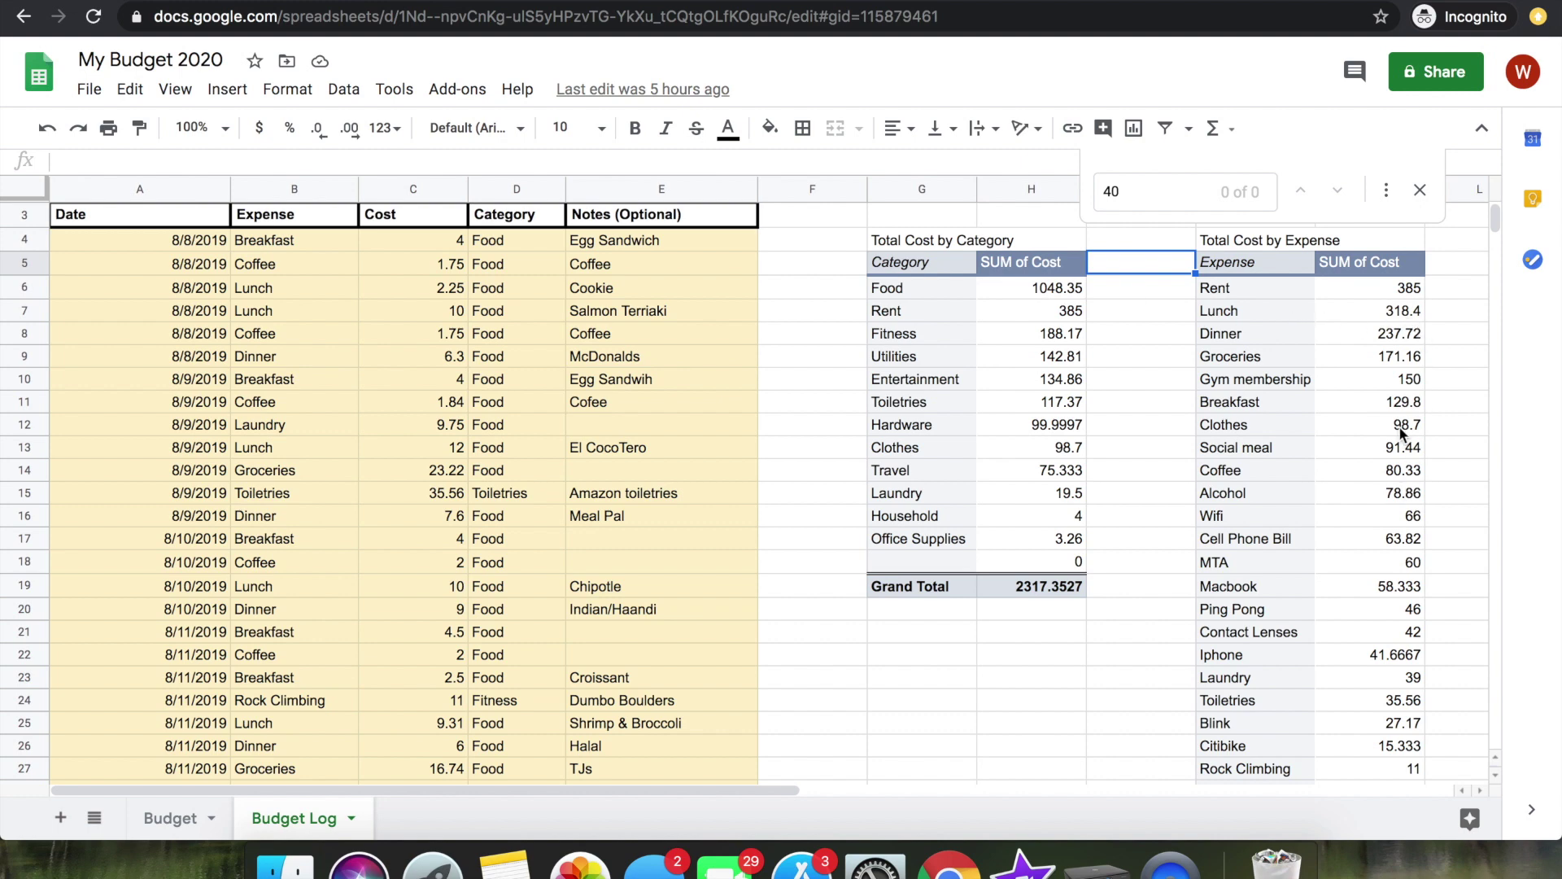
scroll(1396, 476, down, 10)
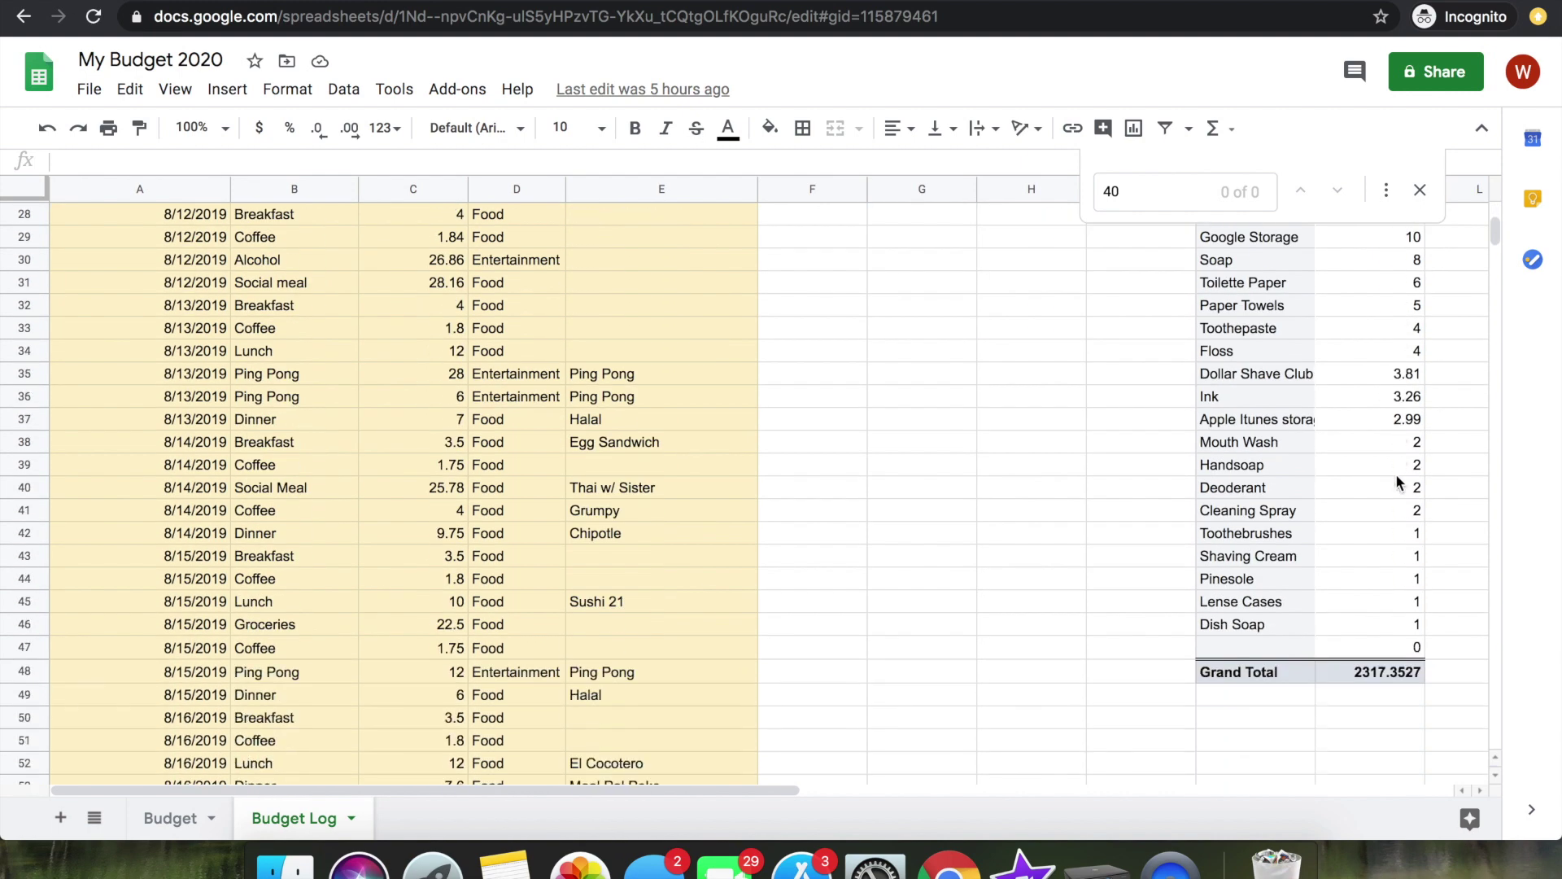
scroll(1322, 465, up, 10)
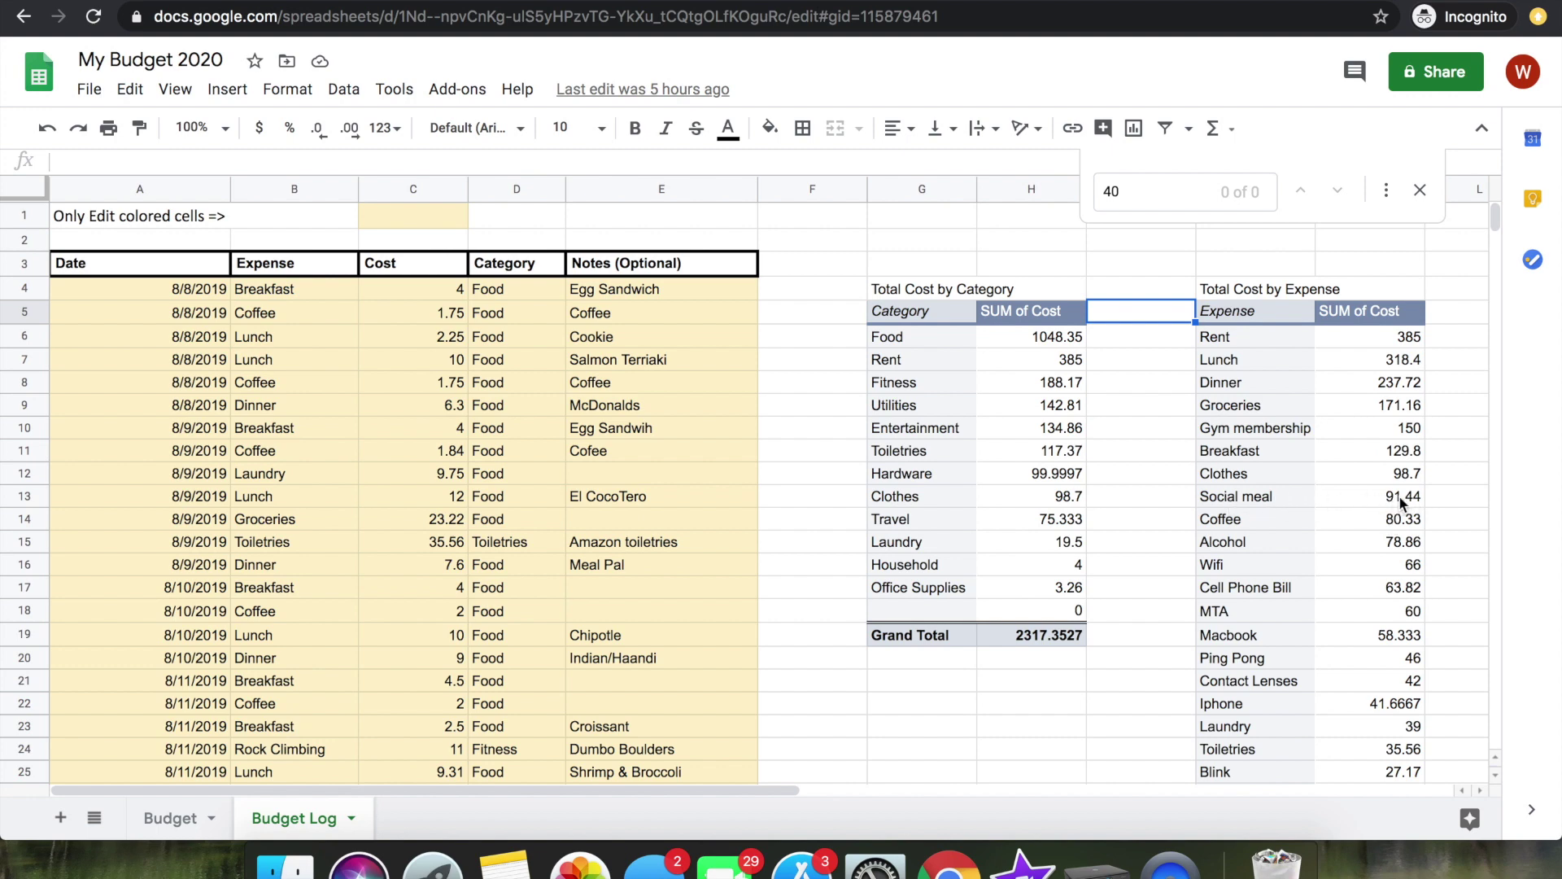
scroll(466, 582, down, 10)
scroll(466, 583, up, 10)
scroll(281, 338, down, 1)
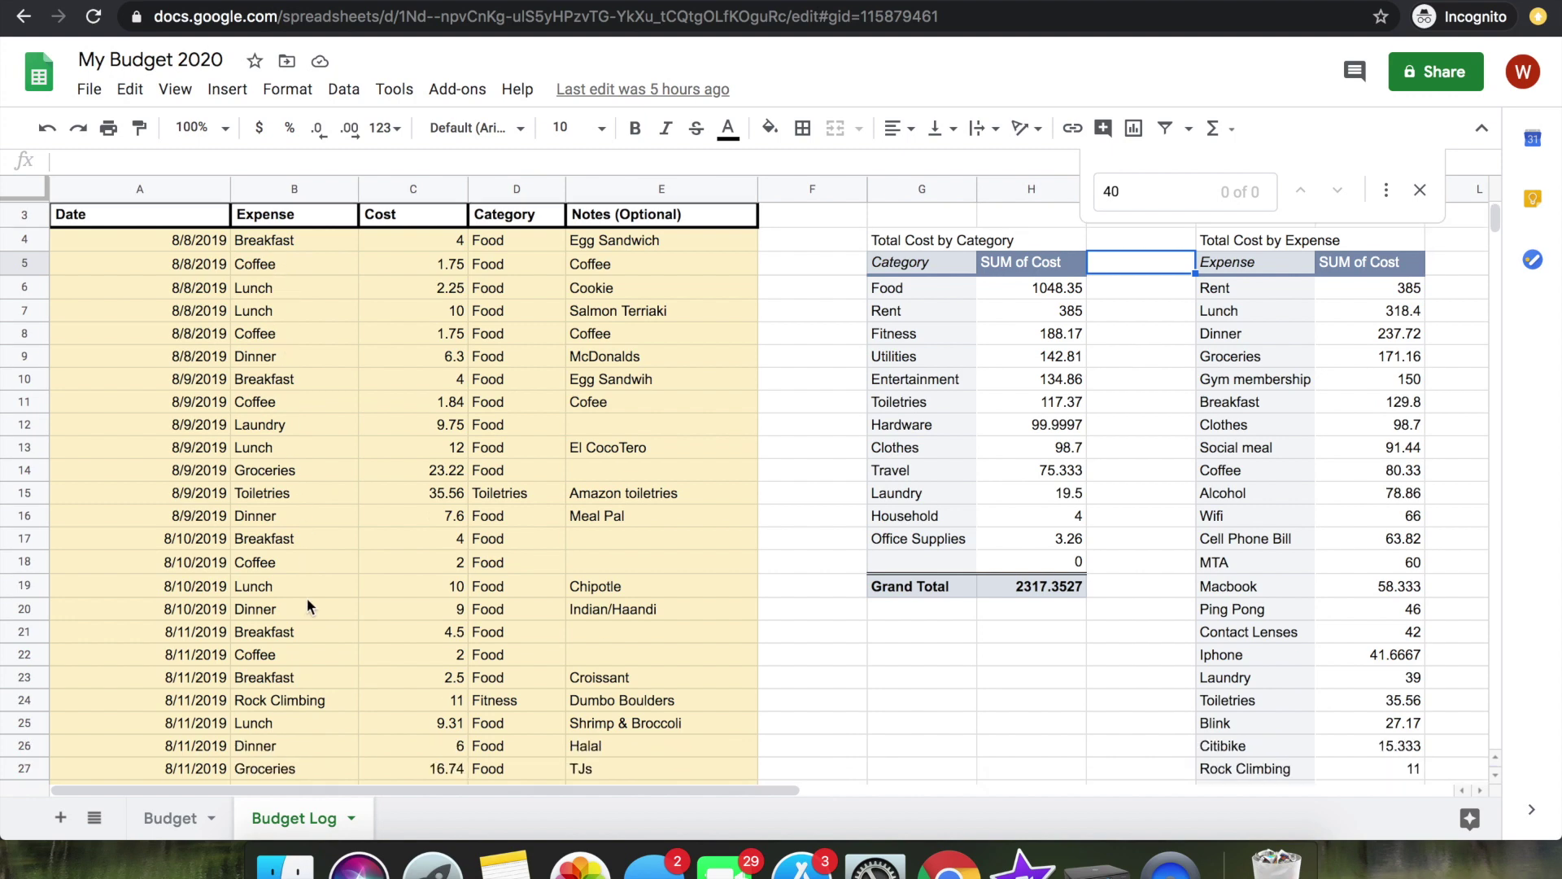
- Examine how the Rock Climbing, Alcohol and Ping Pong entries are logged by expense, cost, category and notes
click(279, 700)
click(516, 701)
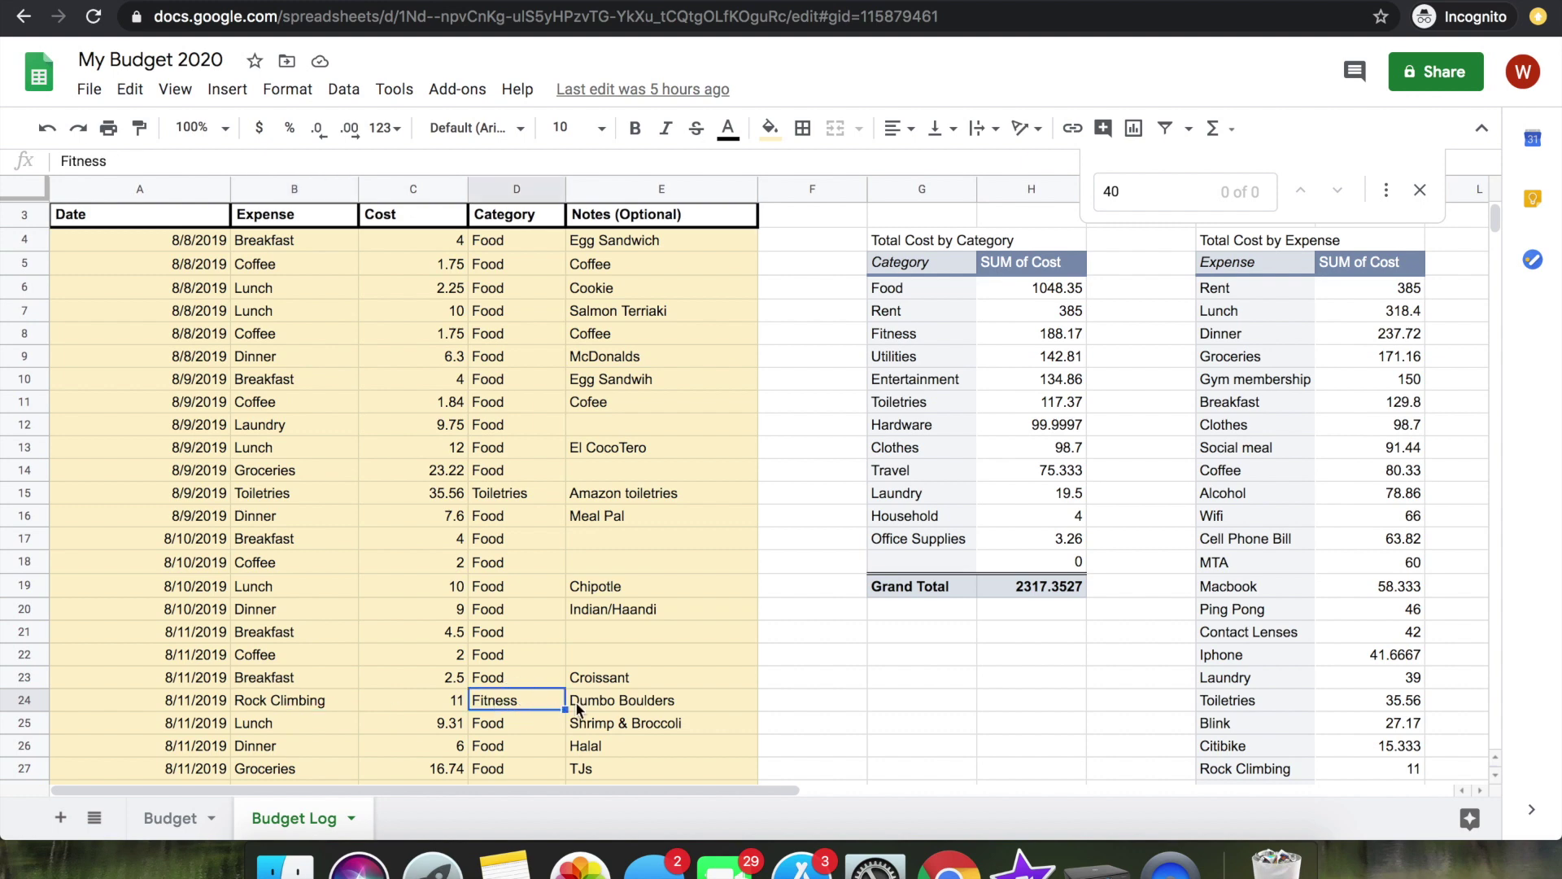
click(593, 701)
scroll(593, 701, down, 2)
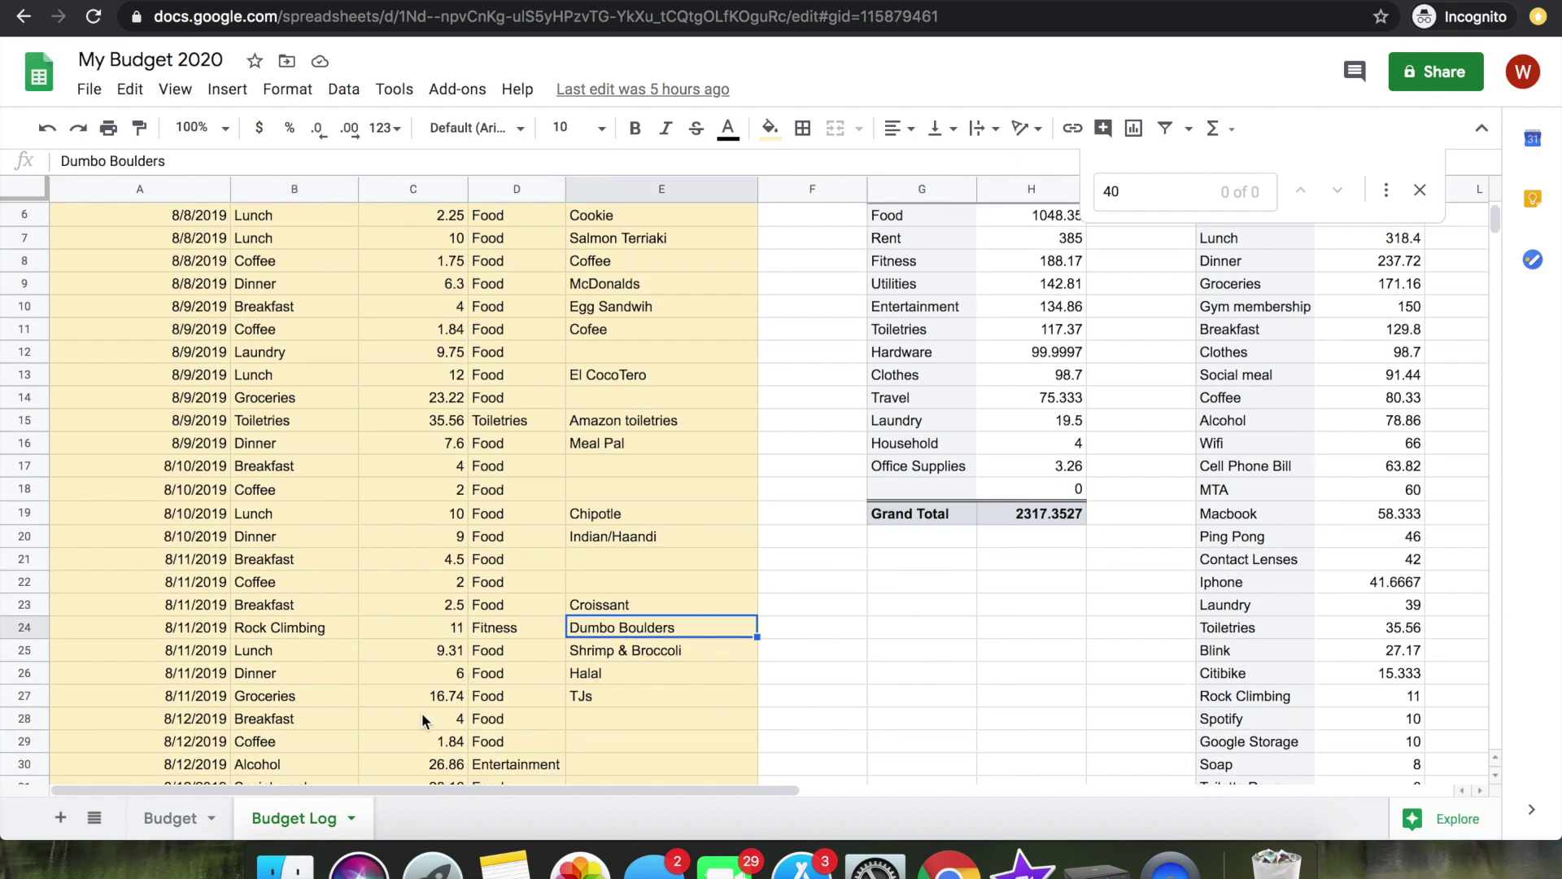
scroll(422, 711, down, 1)
click(449, 719)
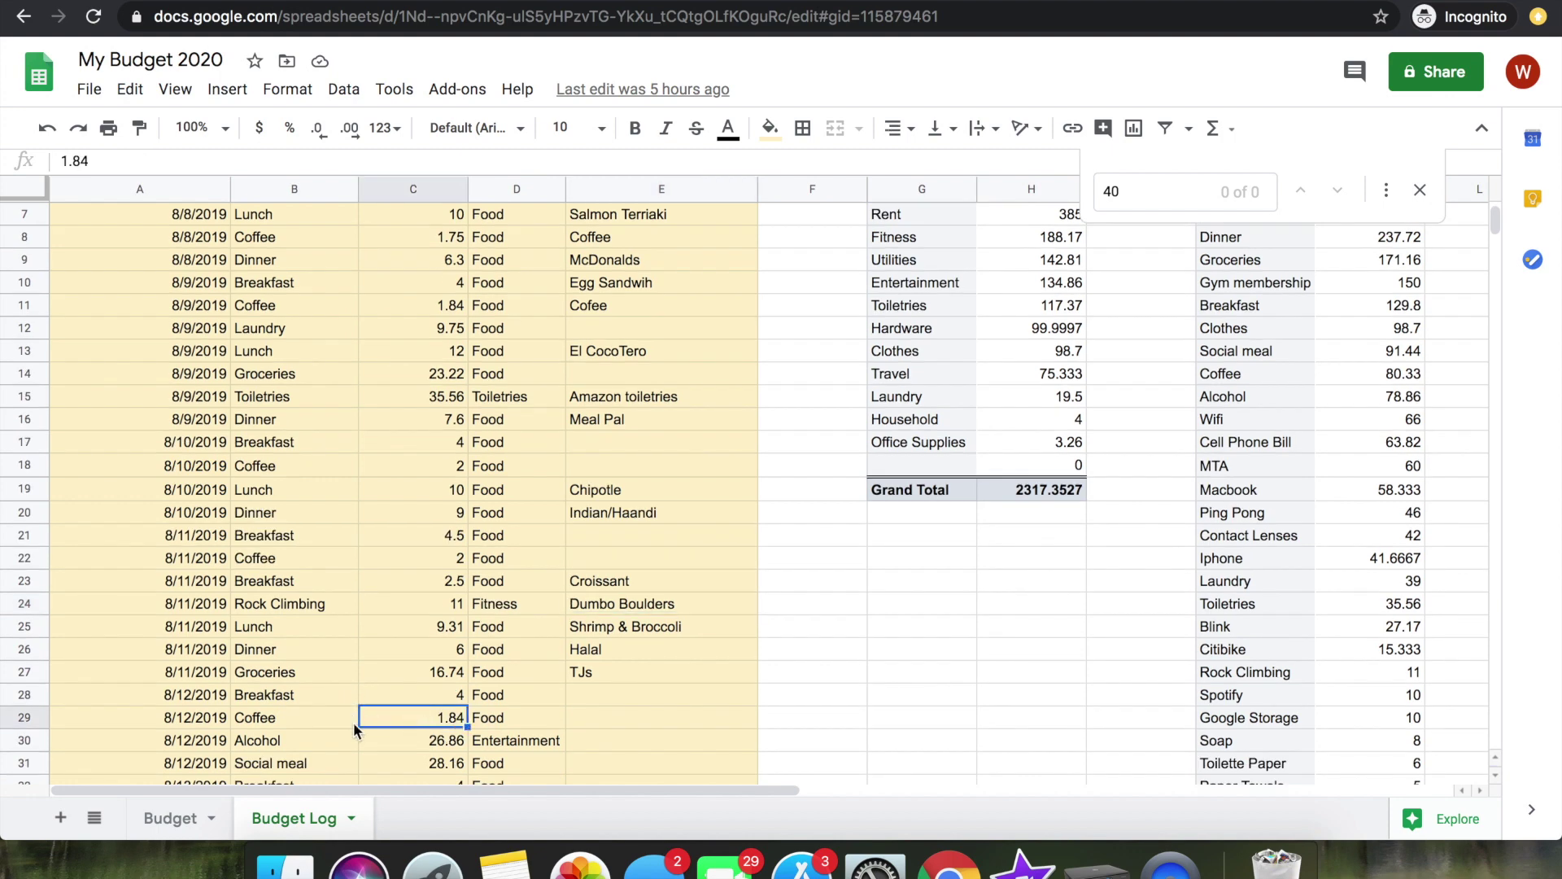
click(412, 744)
click(518, 745)
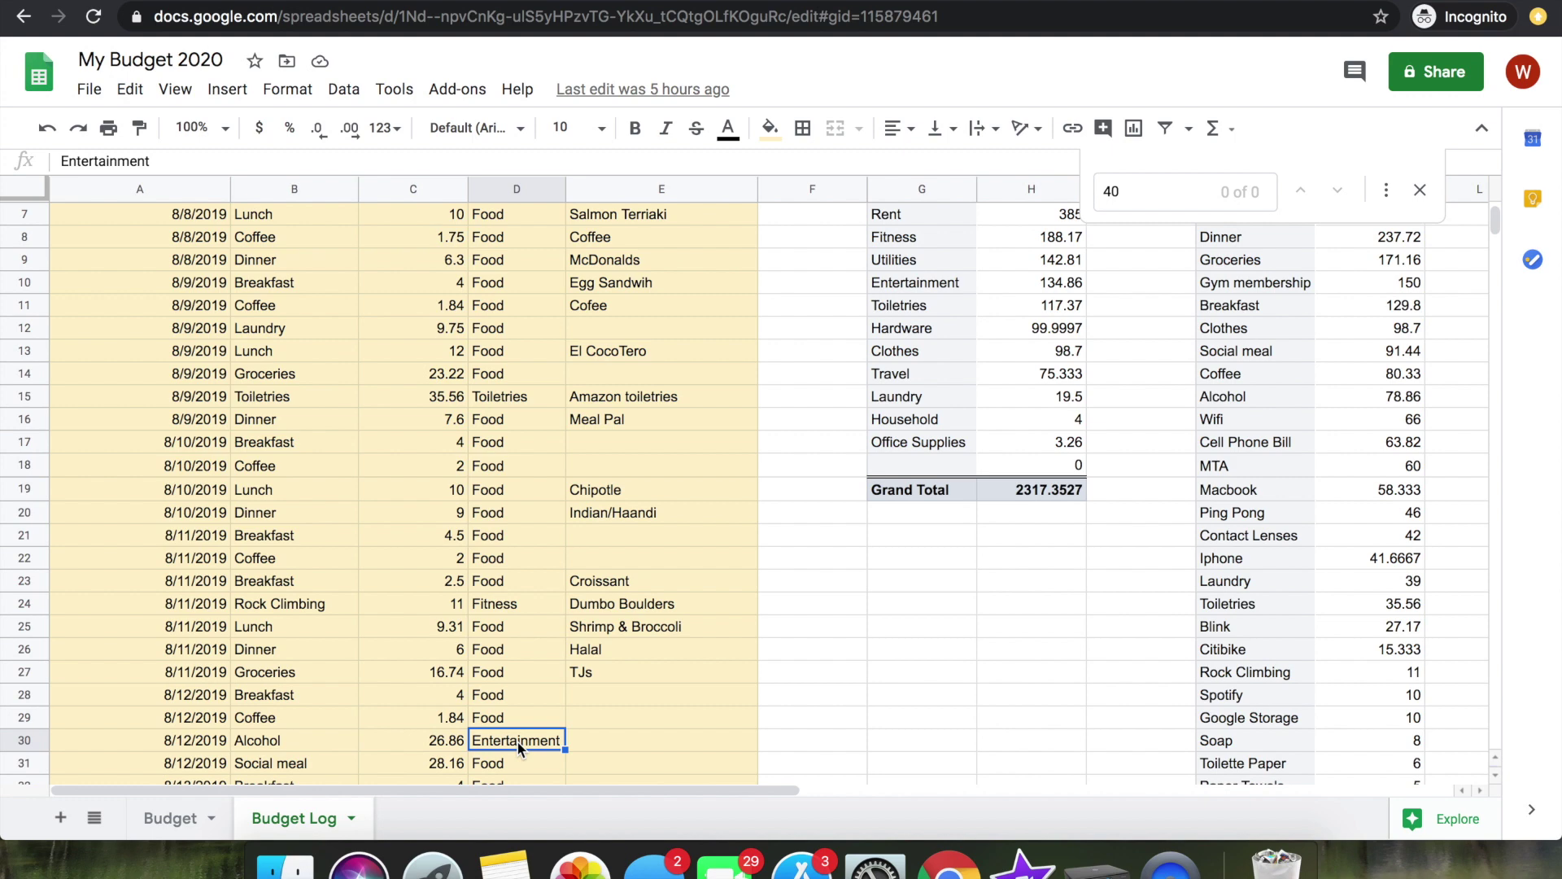
scroll(518, 742, down, 3)
scroll(516, 740, down, 6)
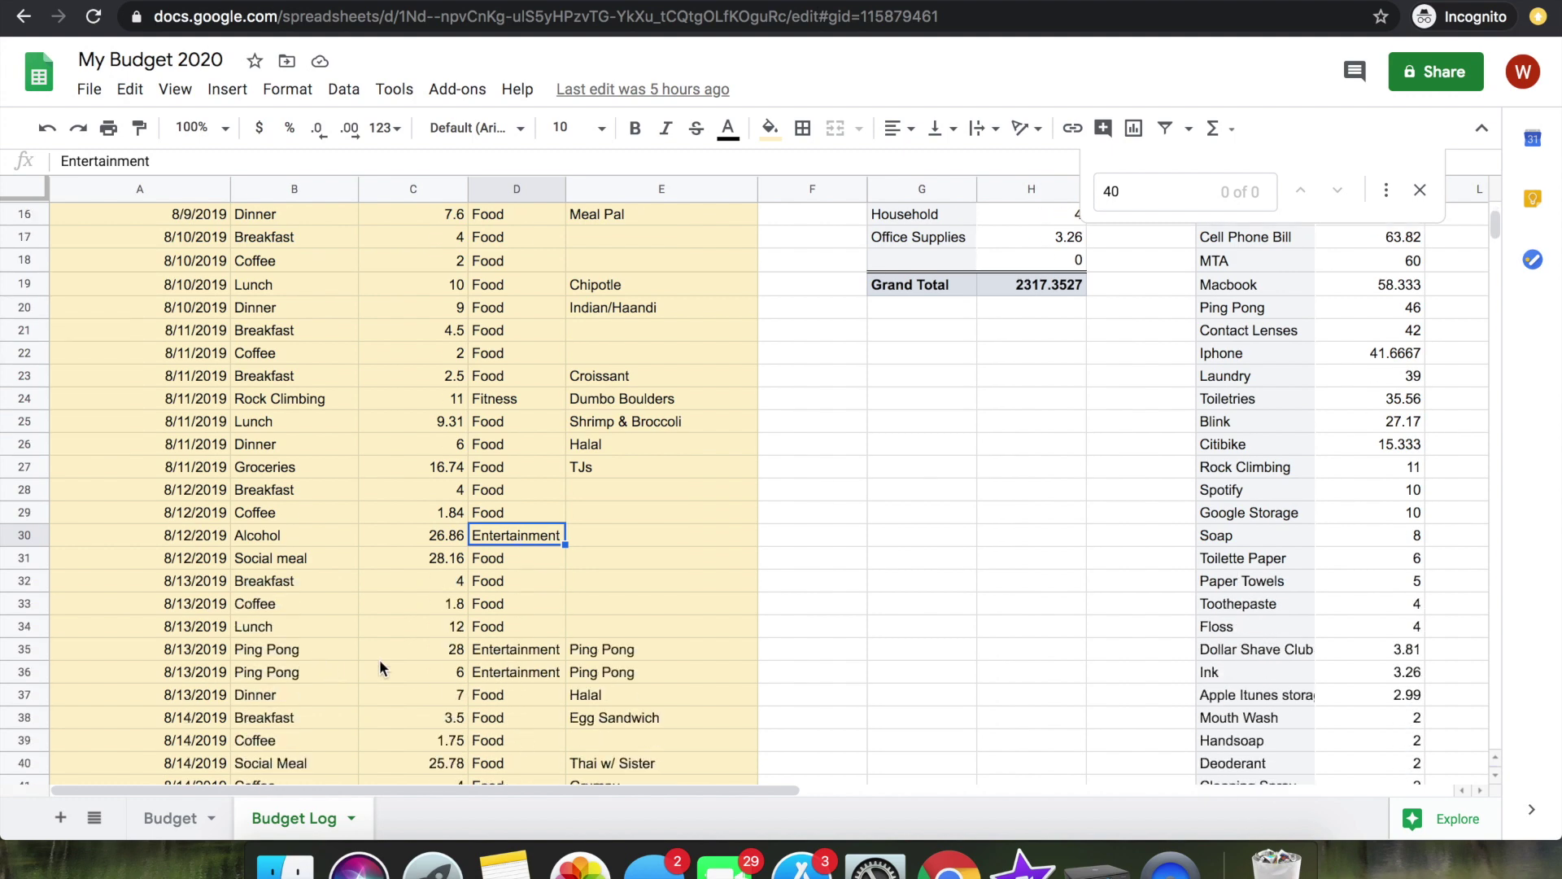
click(508, 651)
click(429, 657)
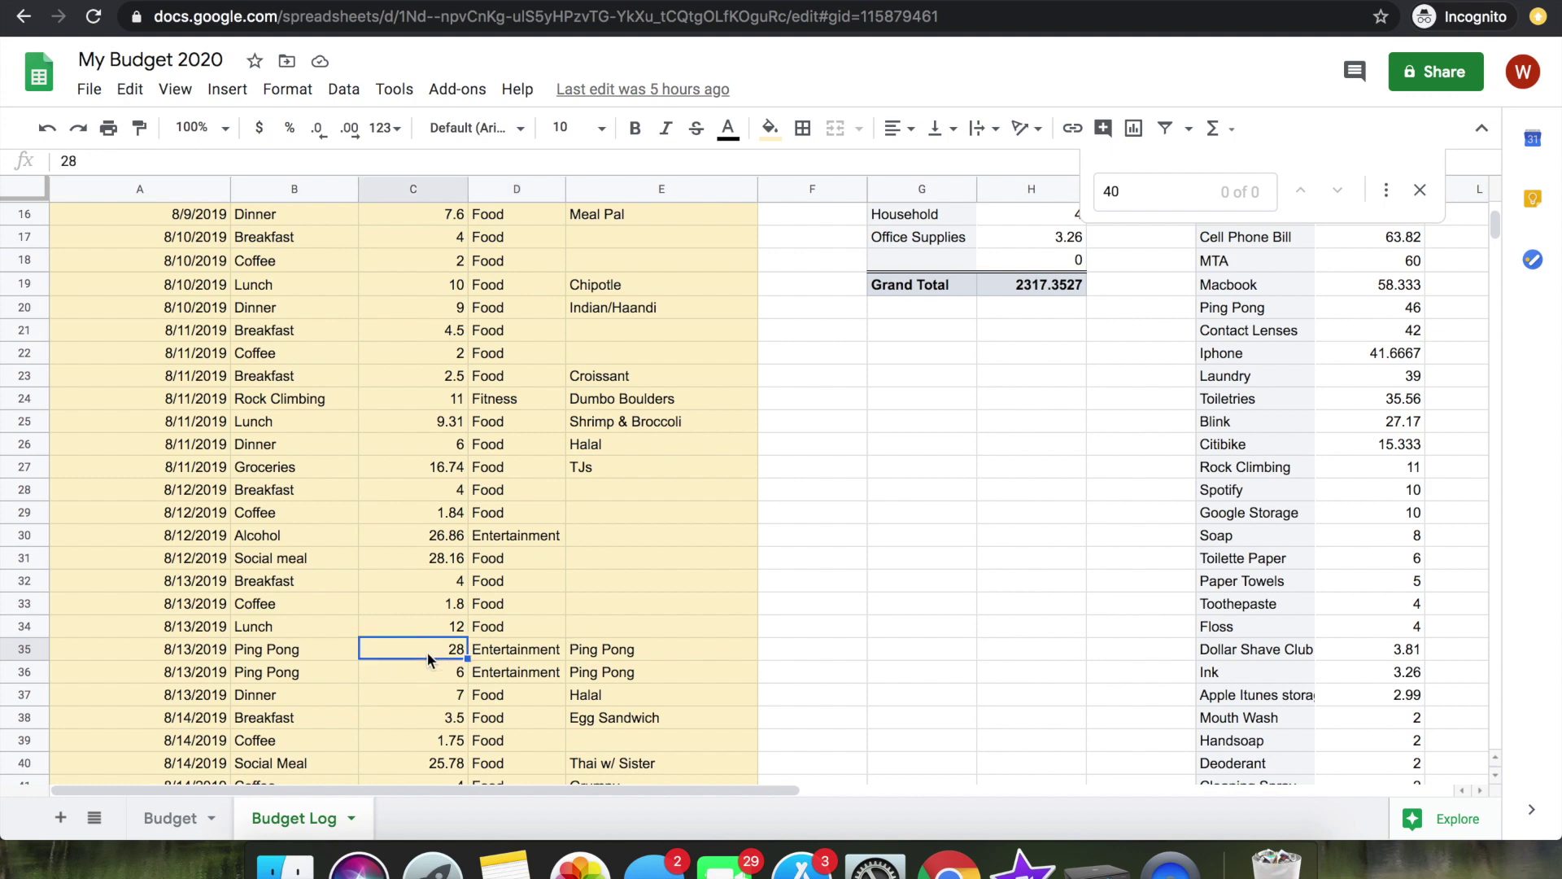
click(498, 650)
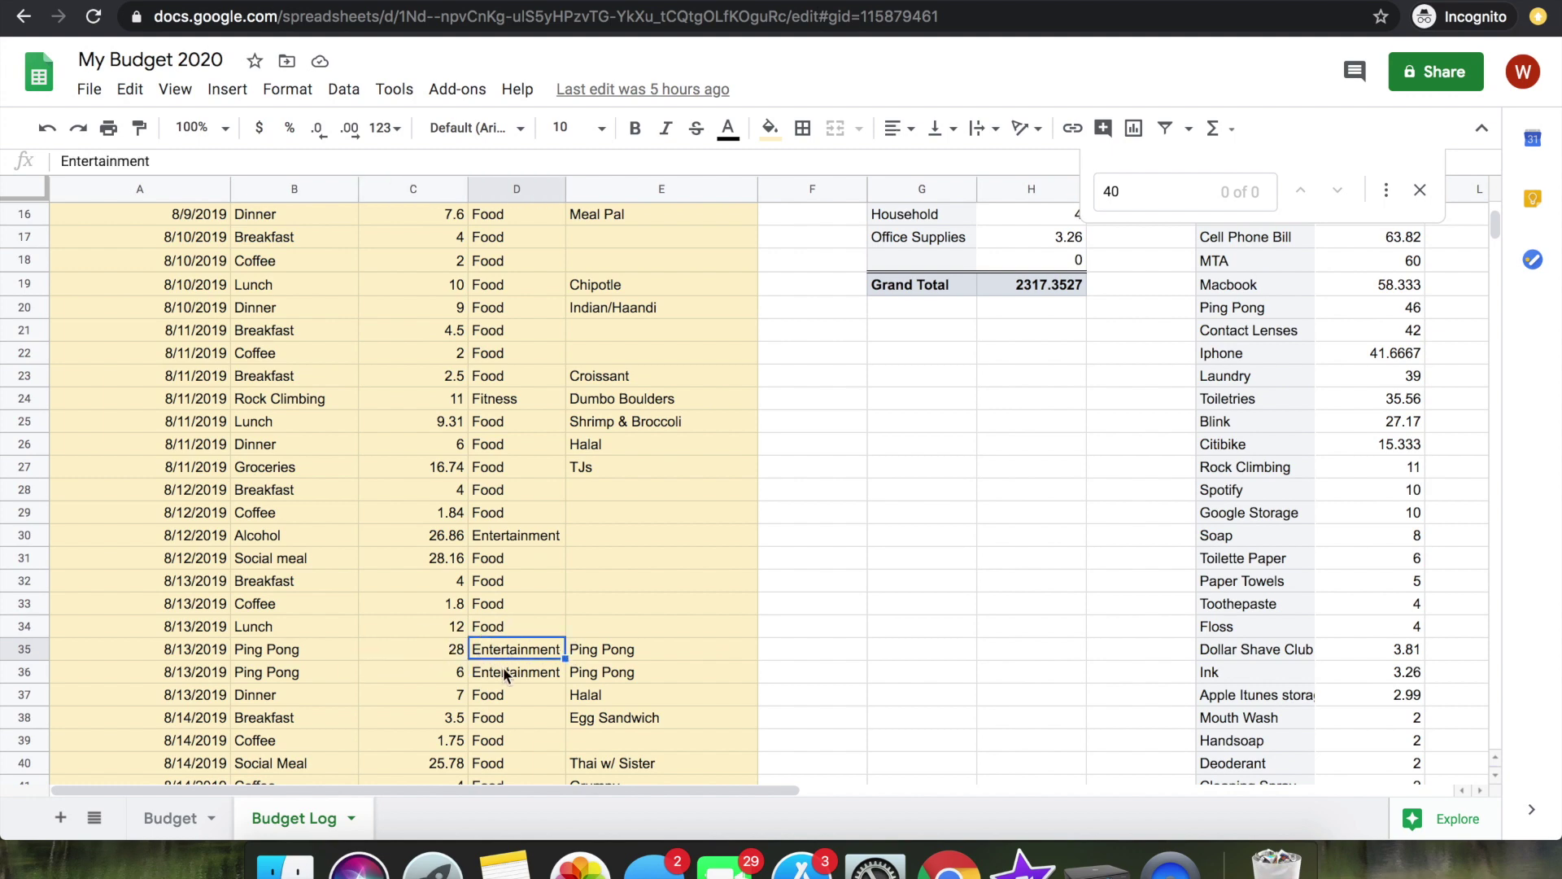
click(265, 651)
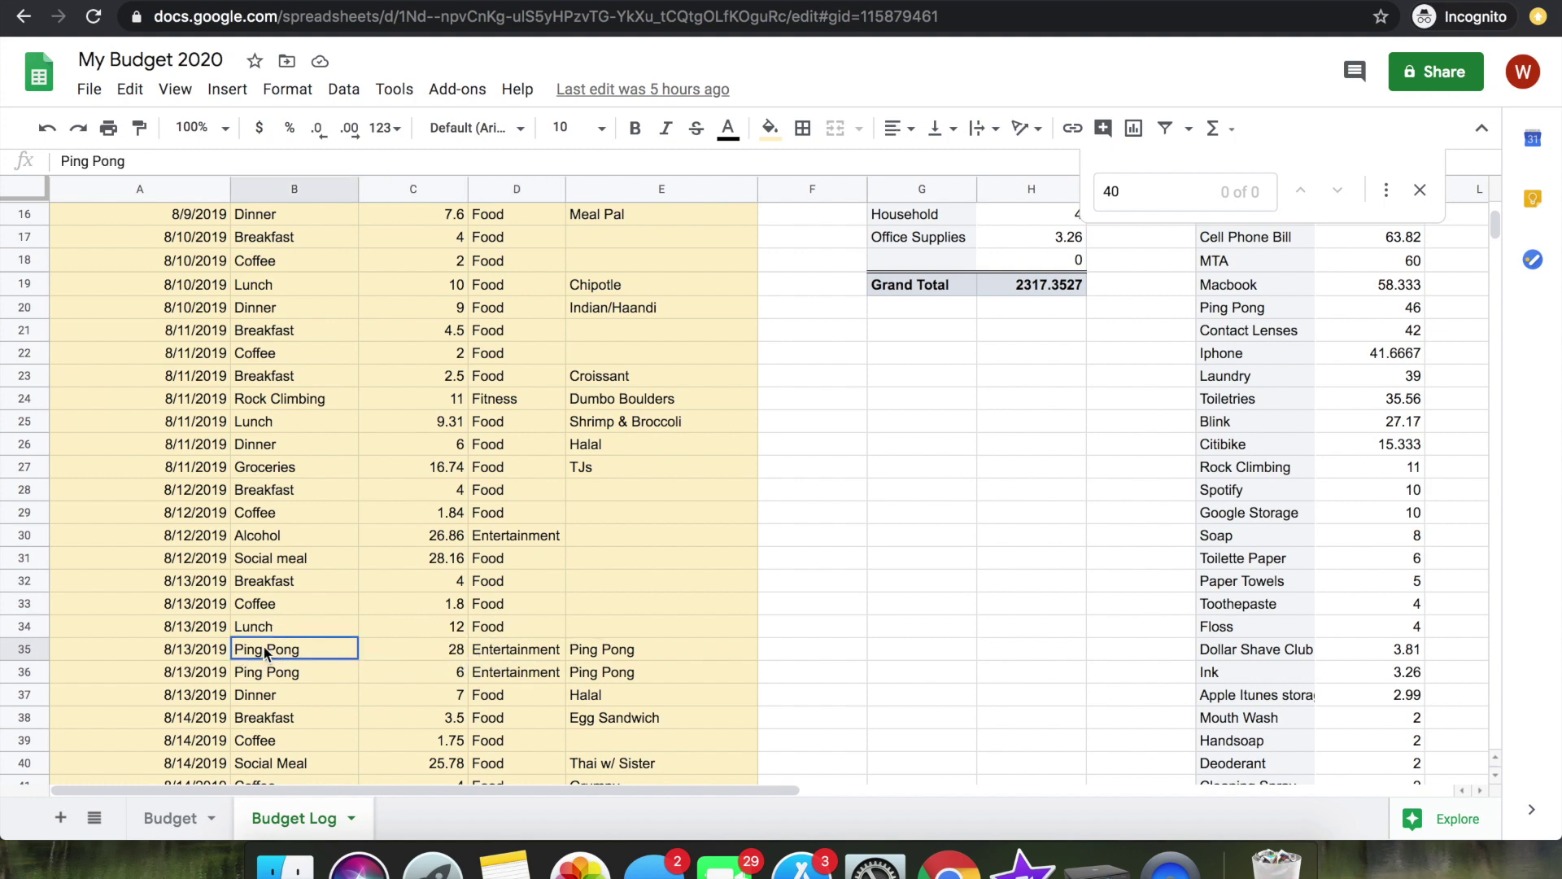
- Review the dated log entries from the 8/13/2019 Ping Pong rows down to the undated monthly expenses starting with Rent
click(269, 676)
click(282, 651)
click(291, 676)
scroll(292, 676, down, 5)
scroll(291, 676, down, 10)
scroll(292, 676, down, 7)
scroll(293, 682, down, 15)
scroll(293, 680, down, 3)
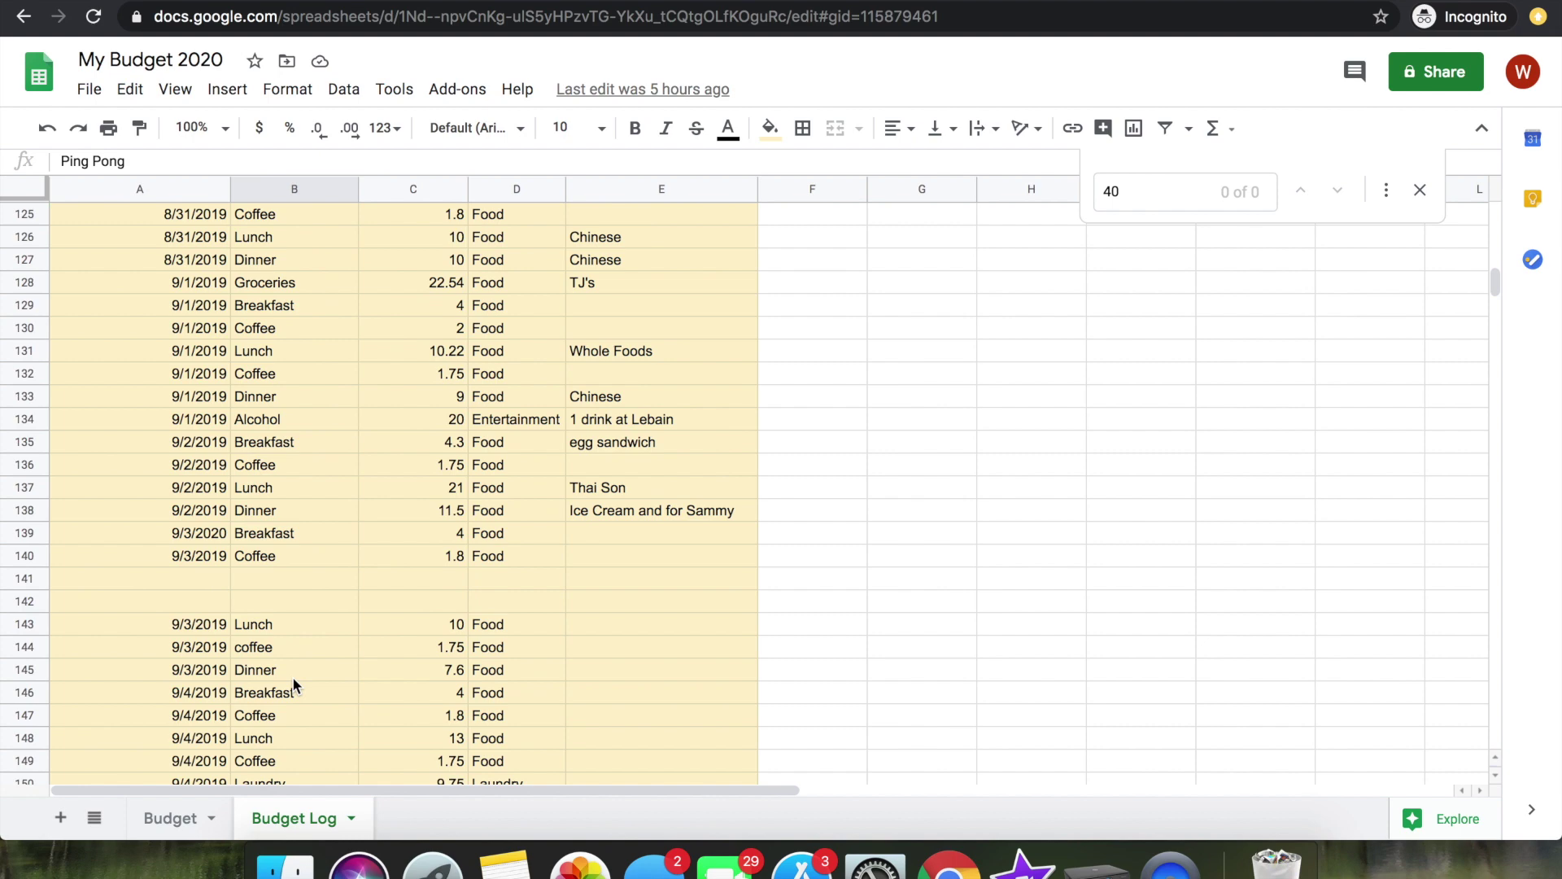
scroll(279, 592, down, 5)
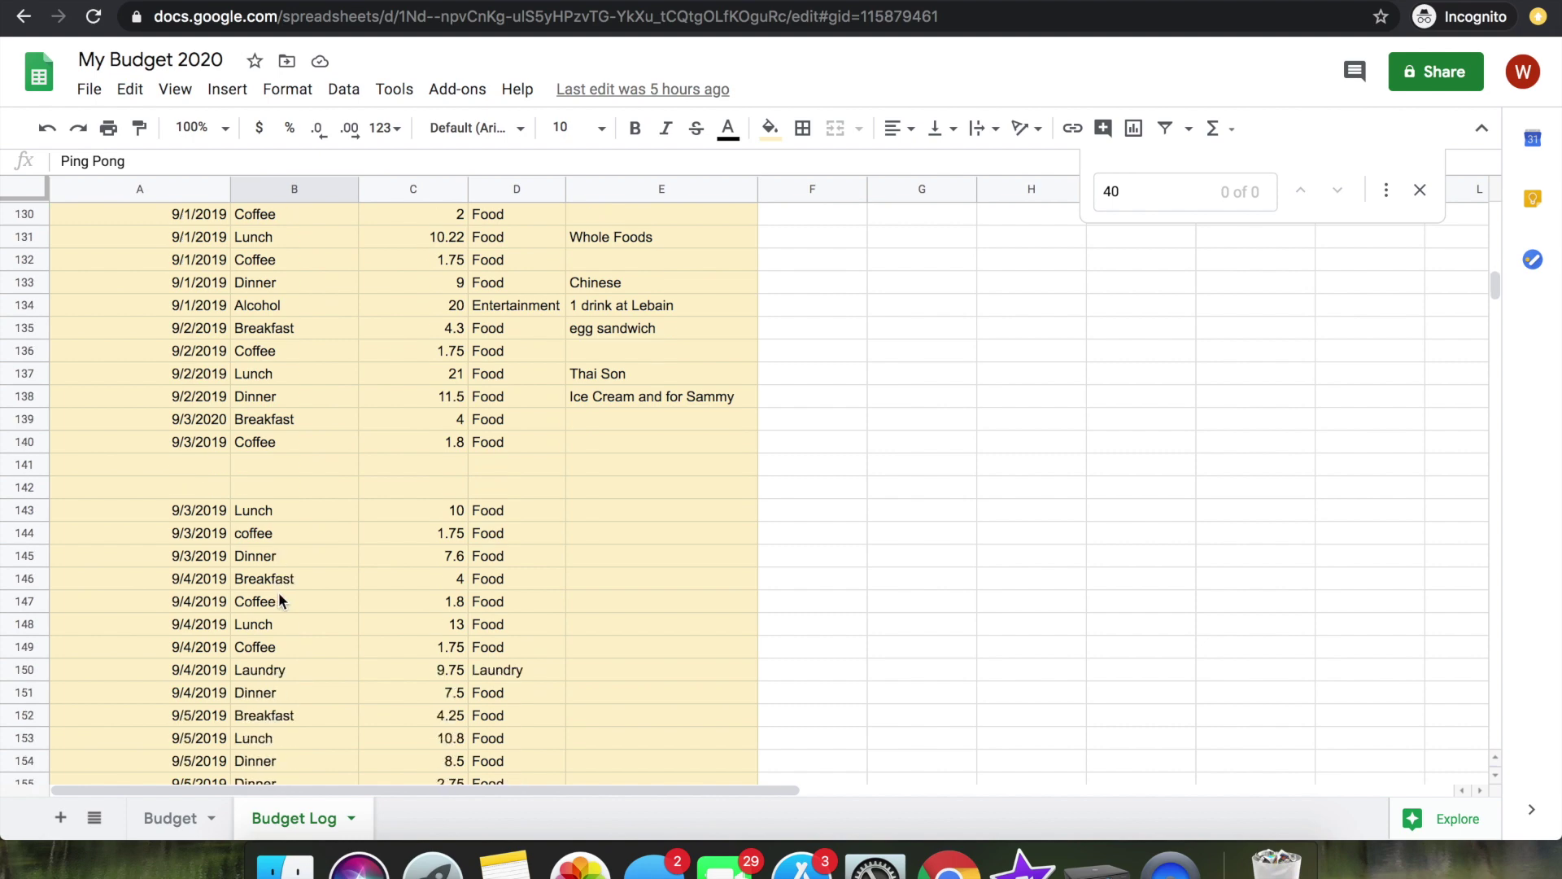
scroll(251, 513, down, 8)
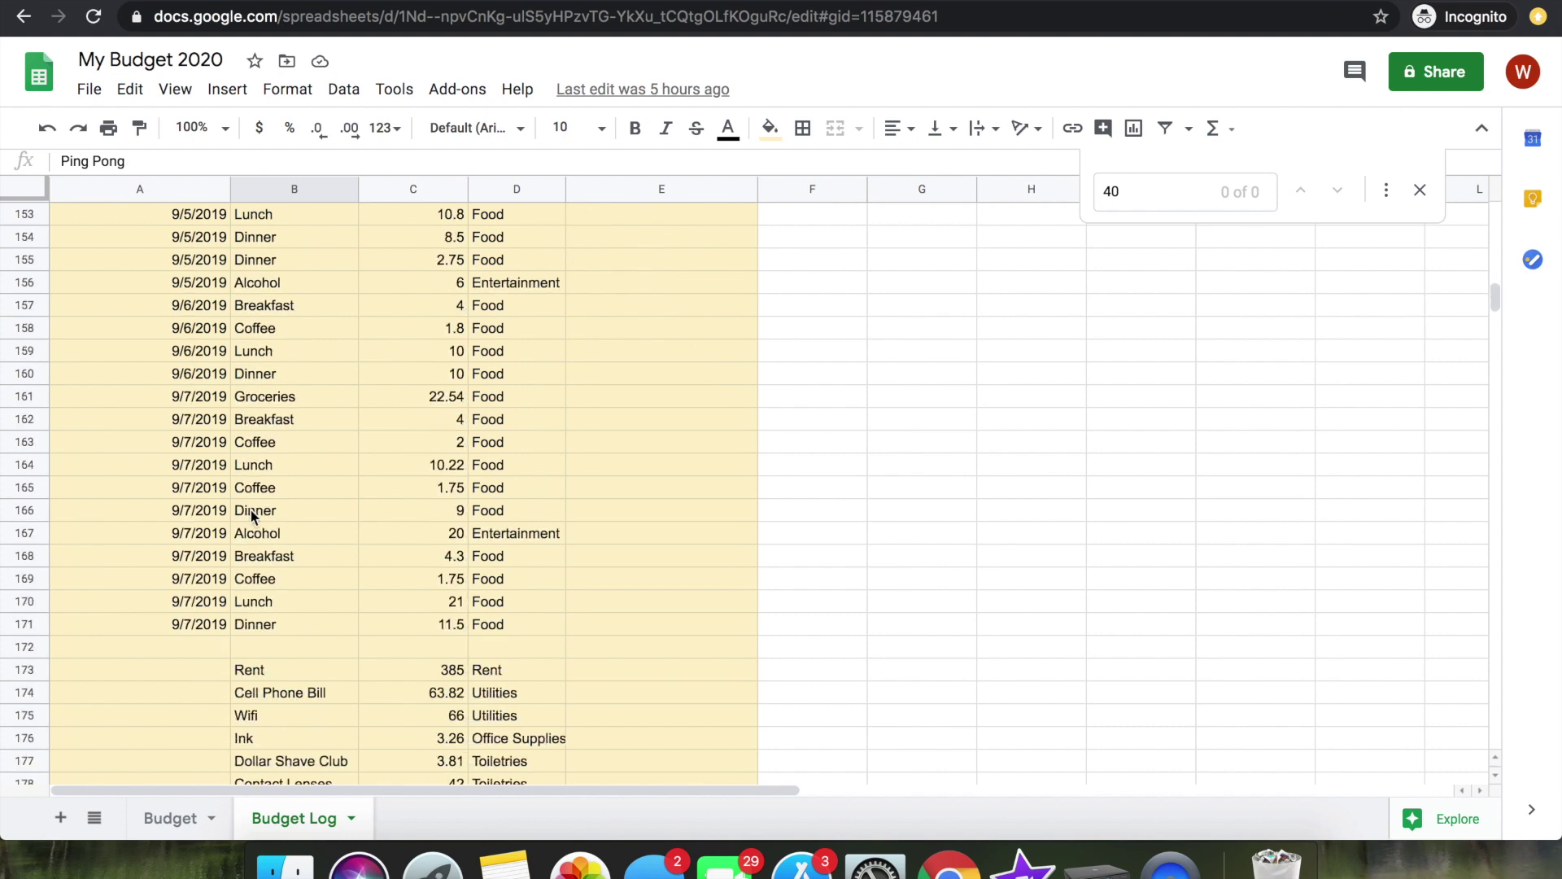
scroll(253, 514, down, 5)
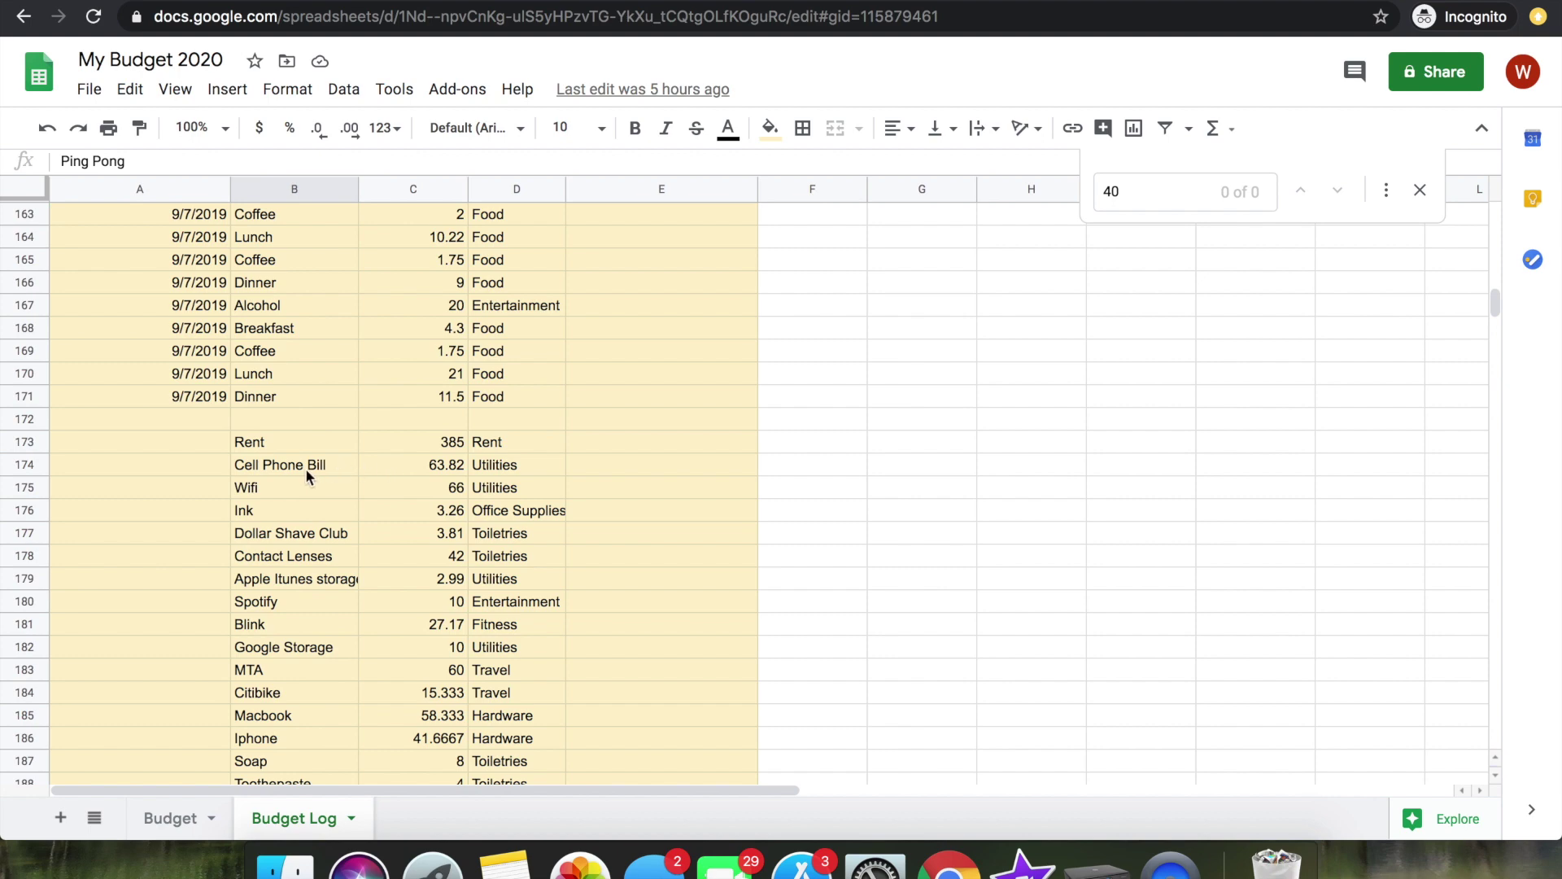
- Examine the costs logged for the undated Cell Phone Bill, Wifi, Ink and Dollar Shave Club expenses
click(411, 468)
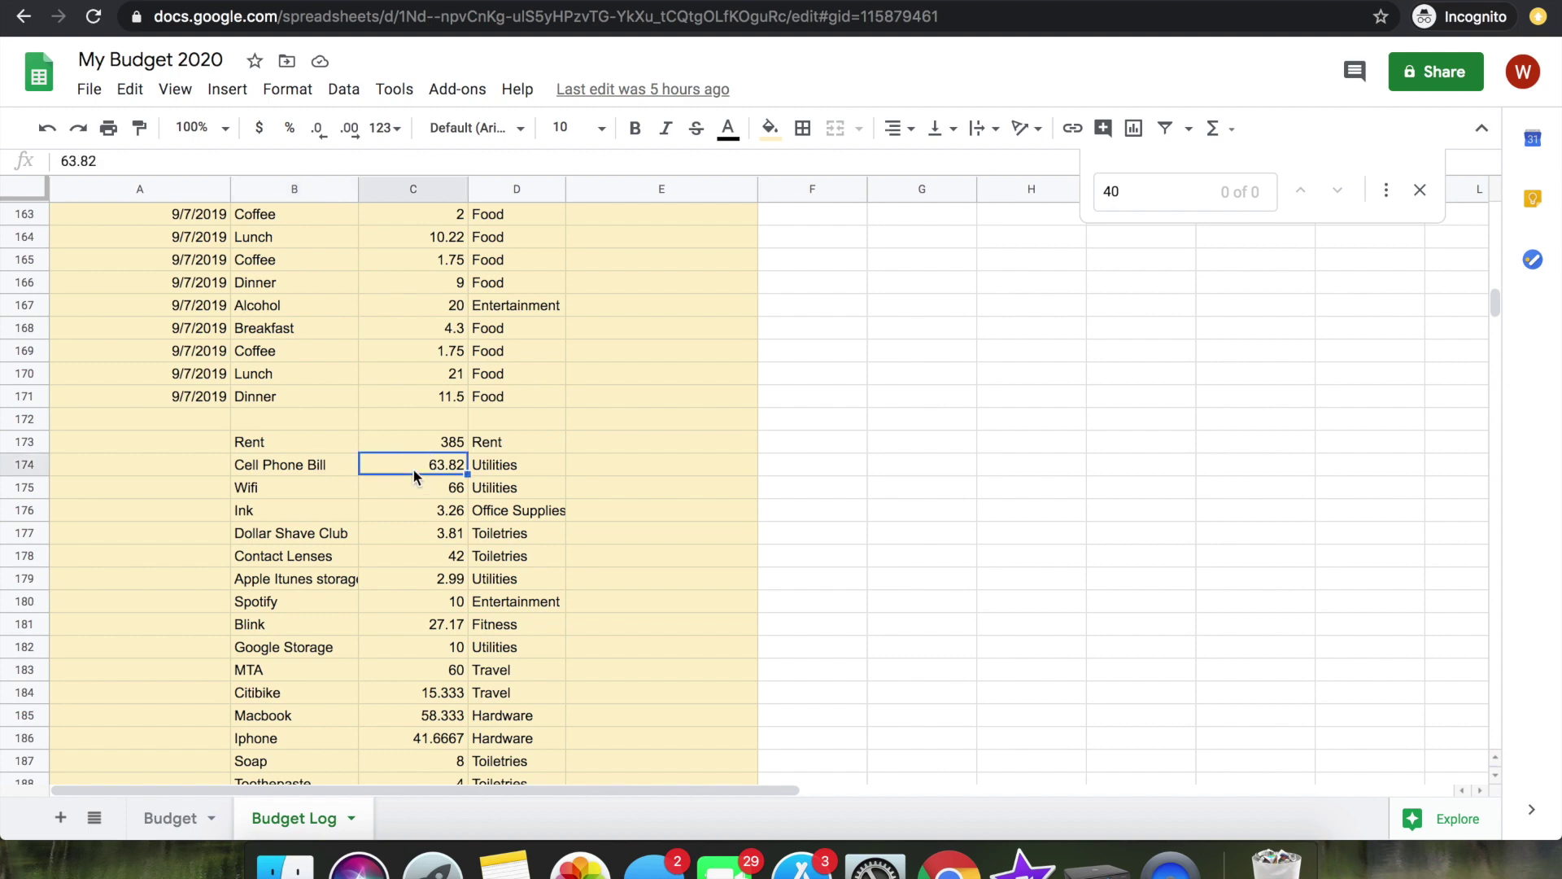
key(Down)
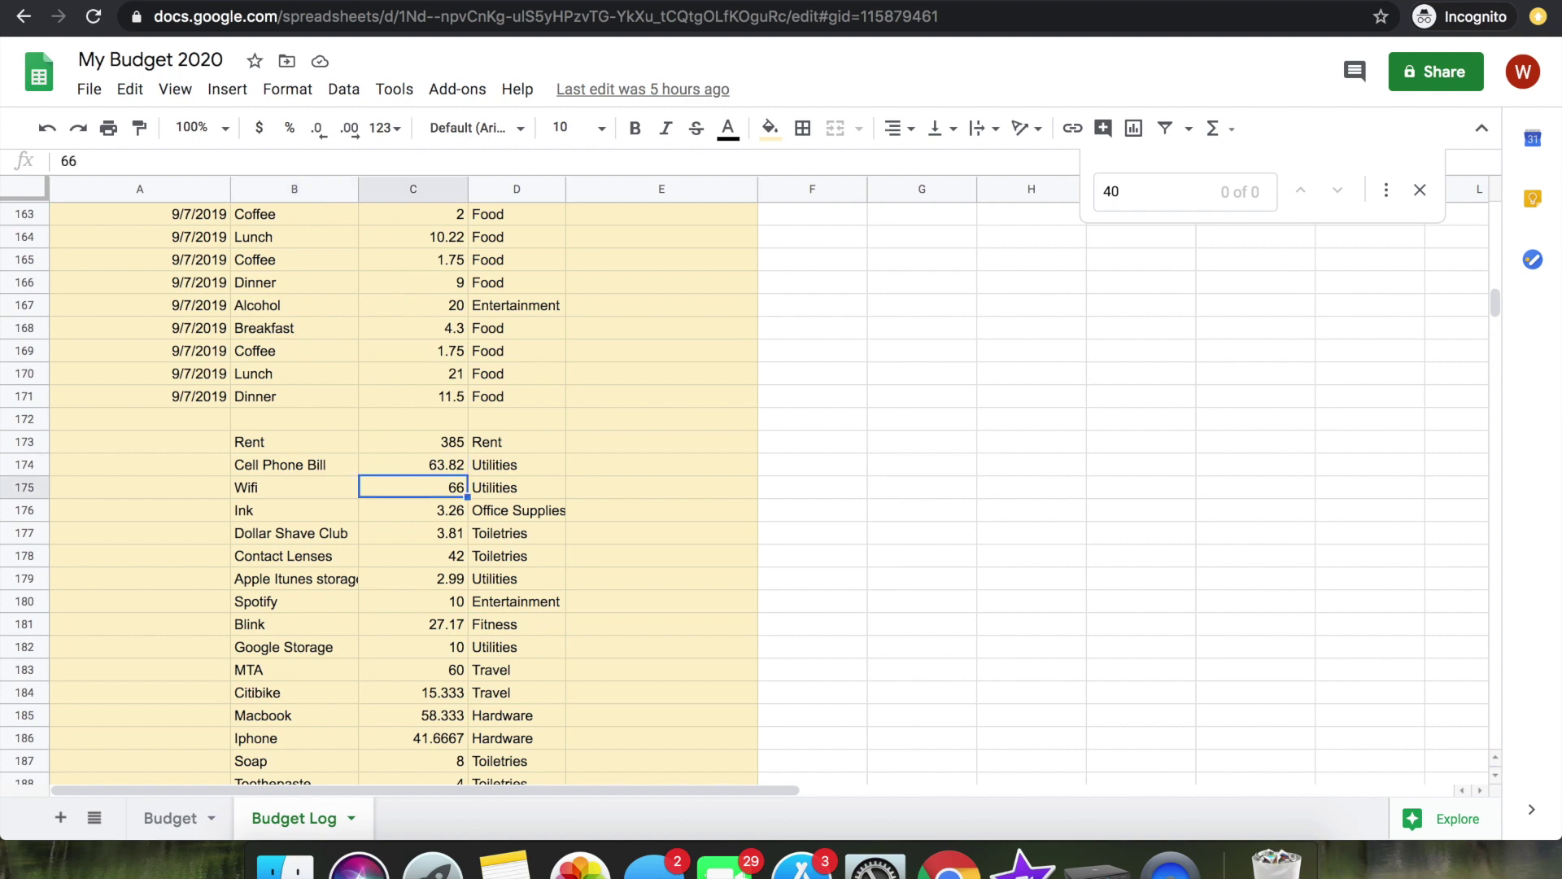
key(Down)
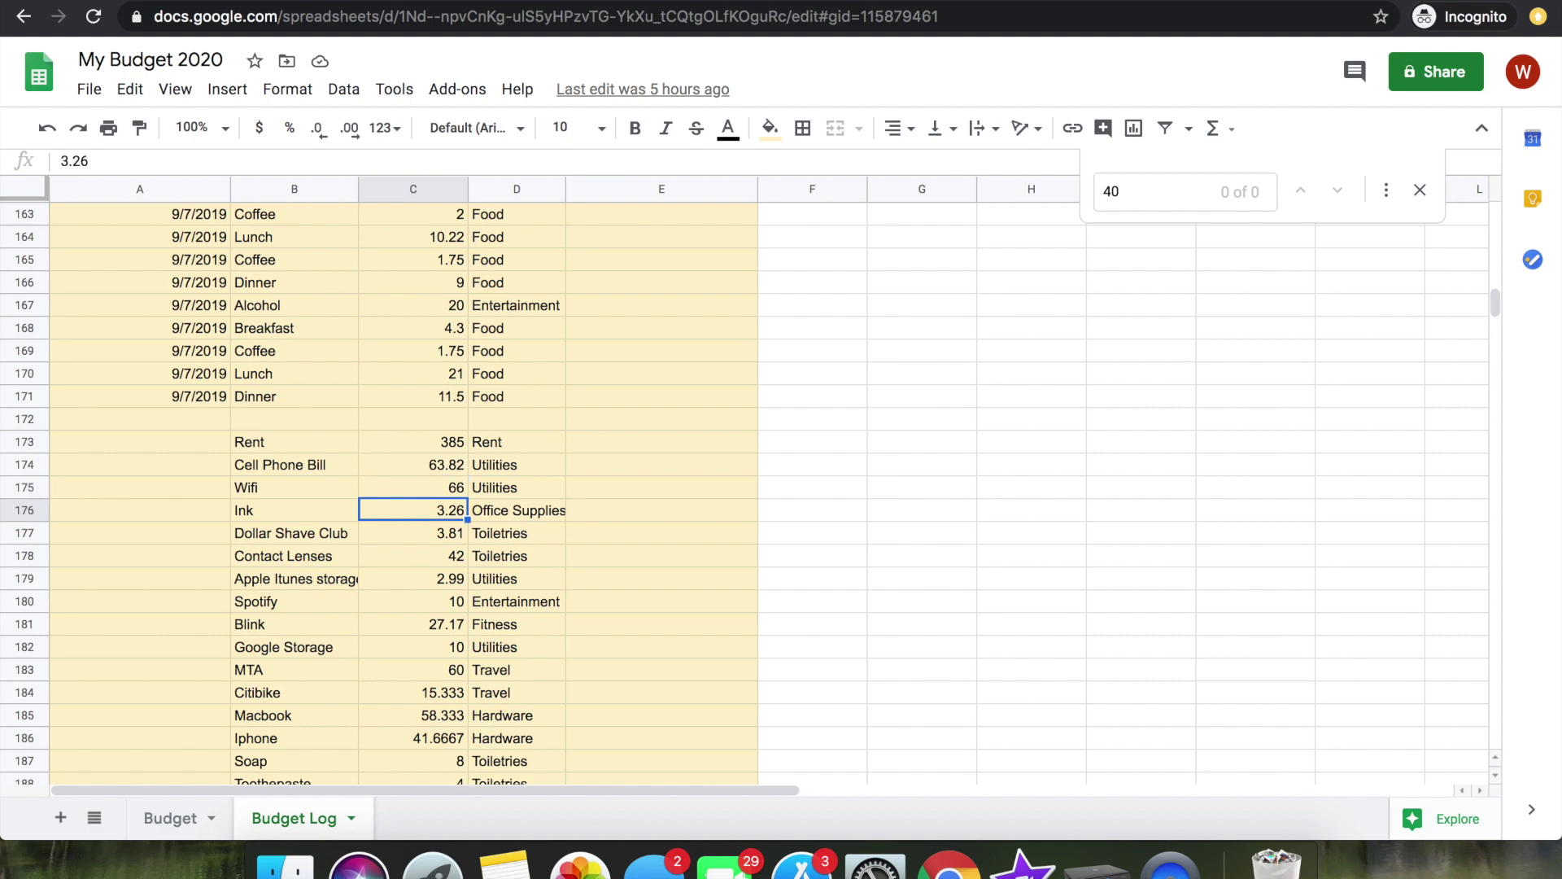
key(Left)
key(Right)
key(Left)
key(Right)
key(Left)
key(Down)
key(Right)
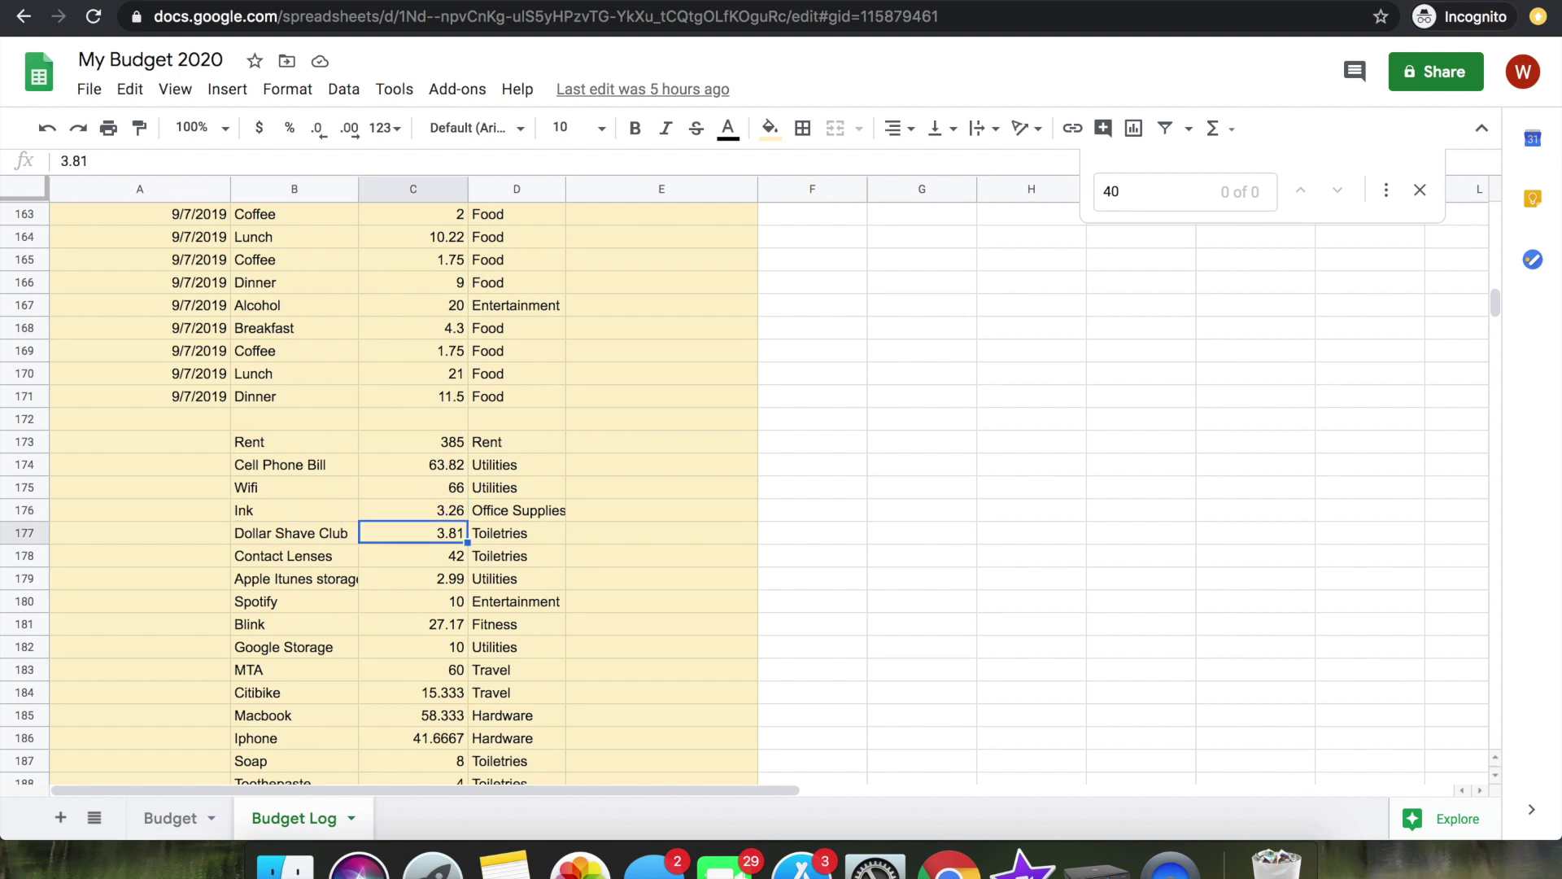
key(Right)
key(Left)
- Compare the Contact Lenses expense with its logged cost among the undated entries
key(Down)
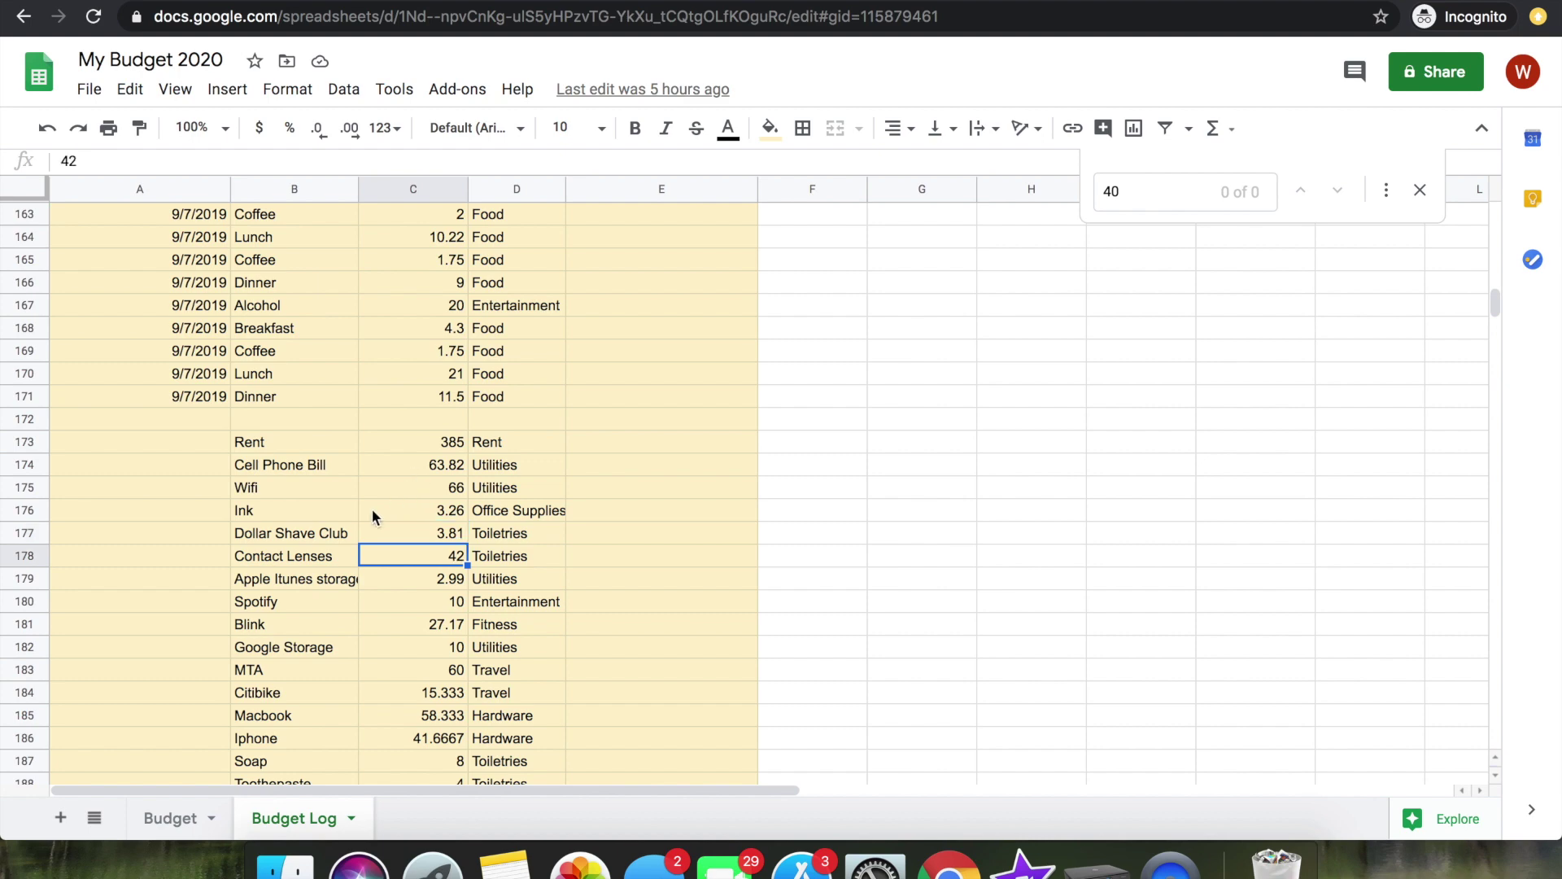
click(312, 560)
click(405, 559)
click(320, 563)
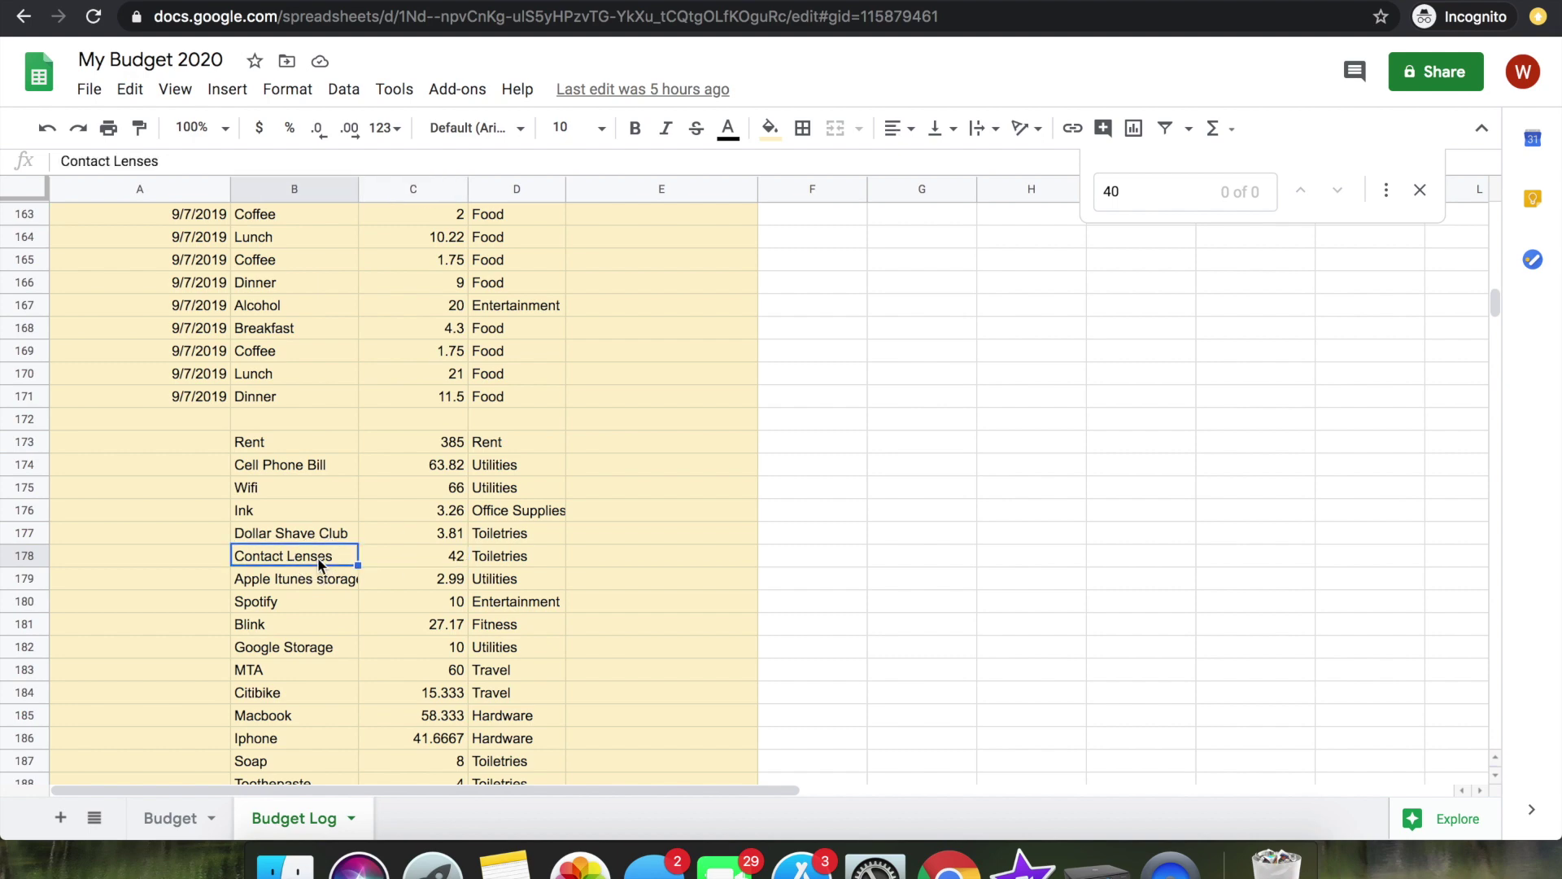
click(399, 560)
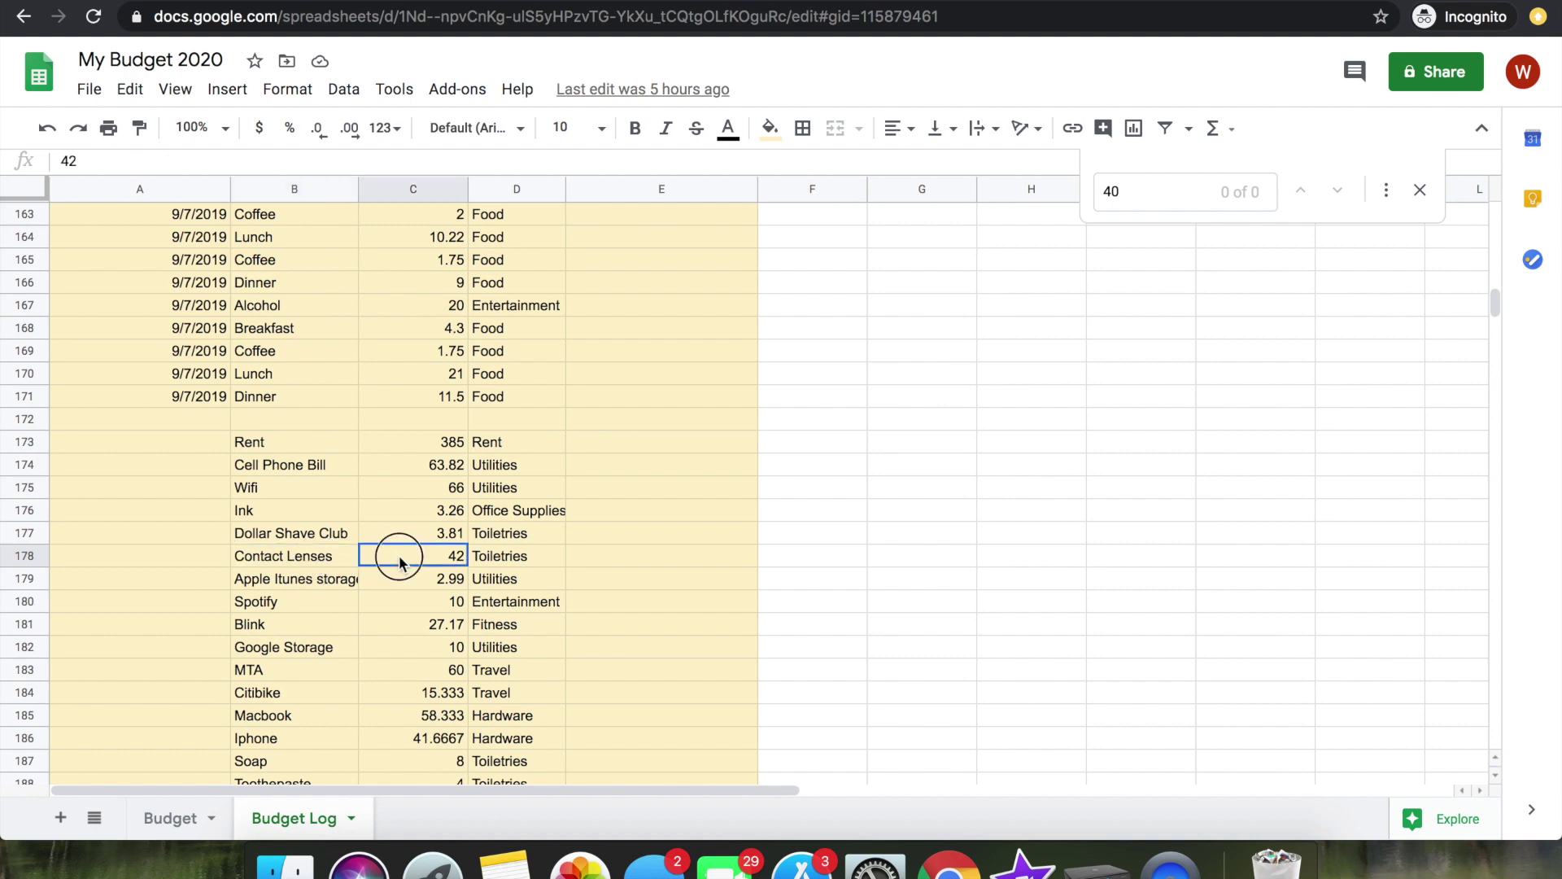
click(296, 555)
click(404, 556)
click(329, 557)
- Go through the undated subscription and travel entries from Apple Itunes storage and Spotify to MTA and Citibike, checking their costs
click(323, 579)
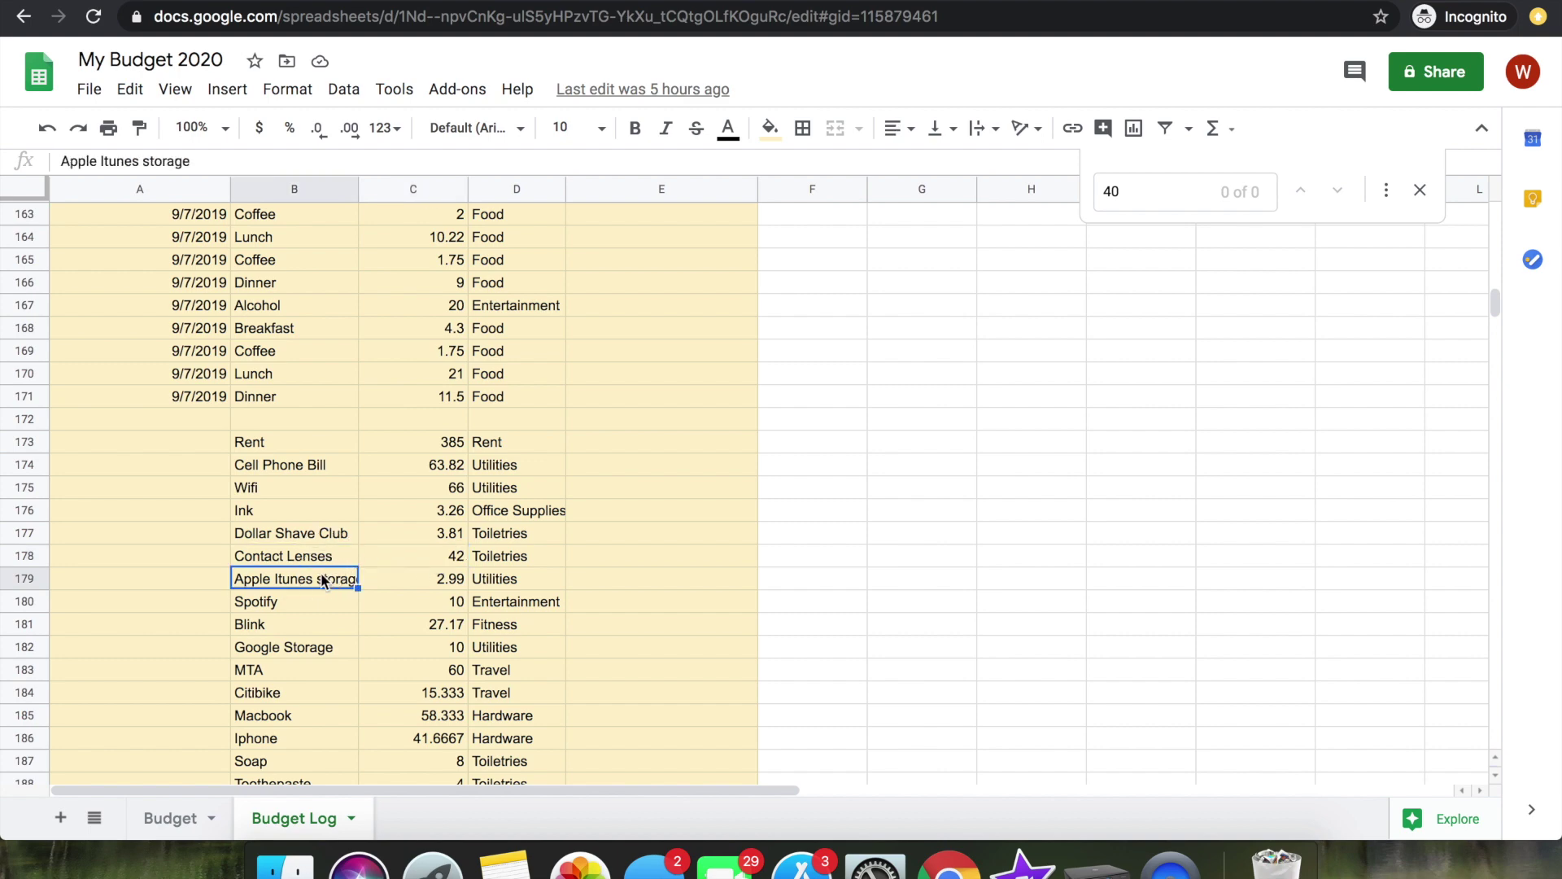
click(412, 604)
click(409, 624)
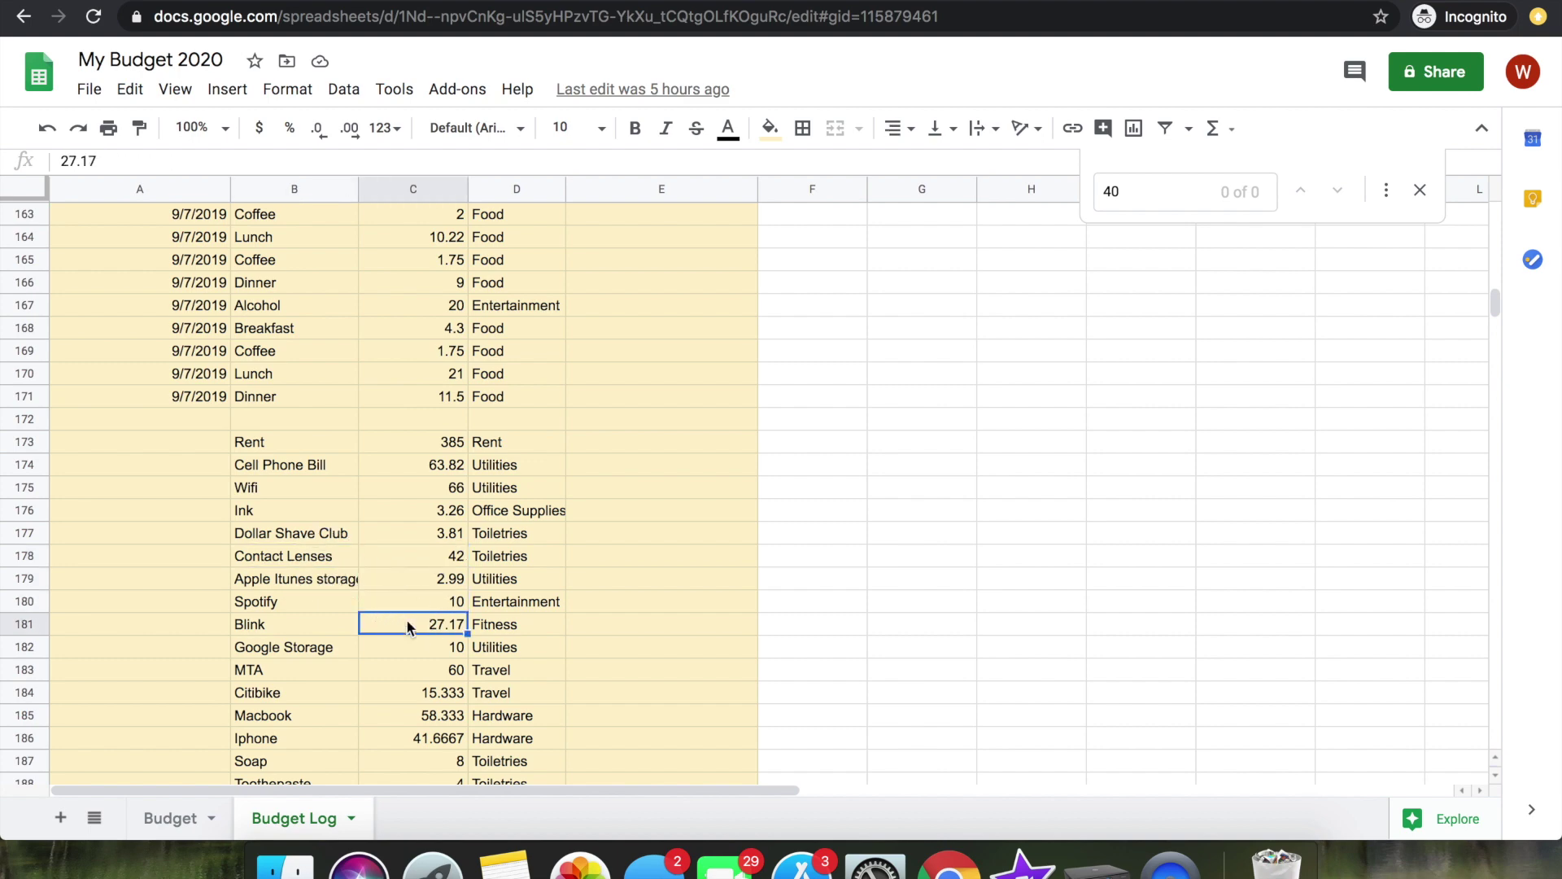
click(405, 654)
click(405, 668)
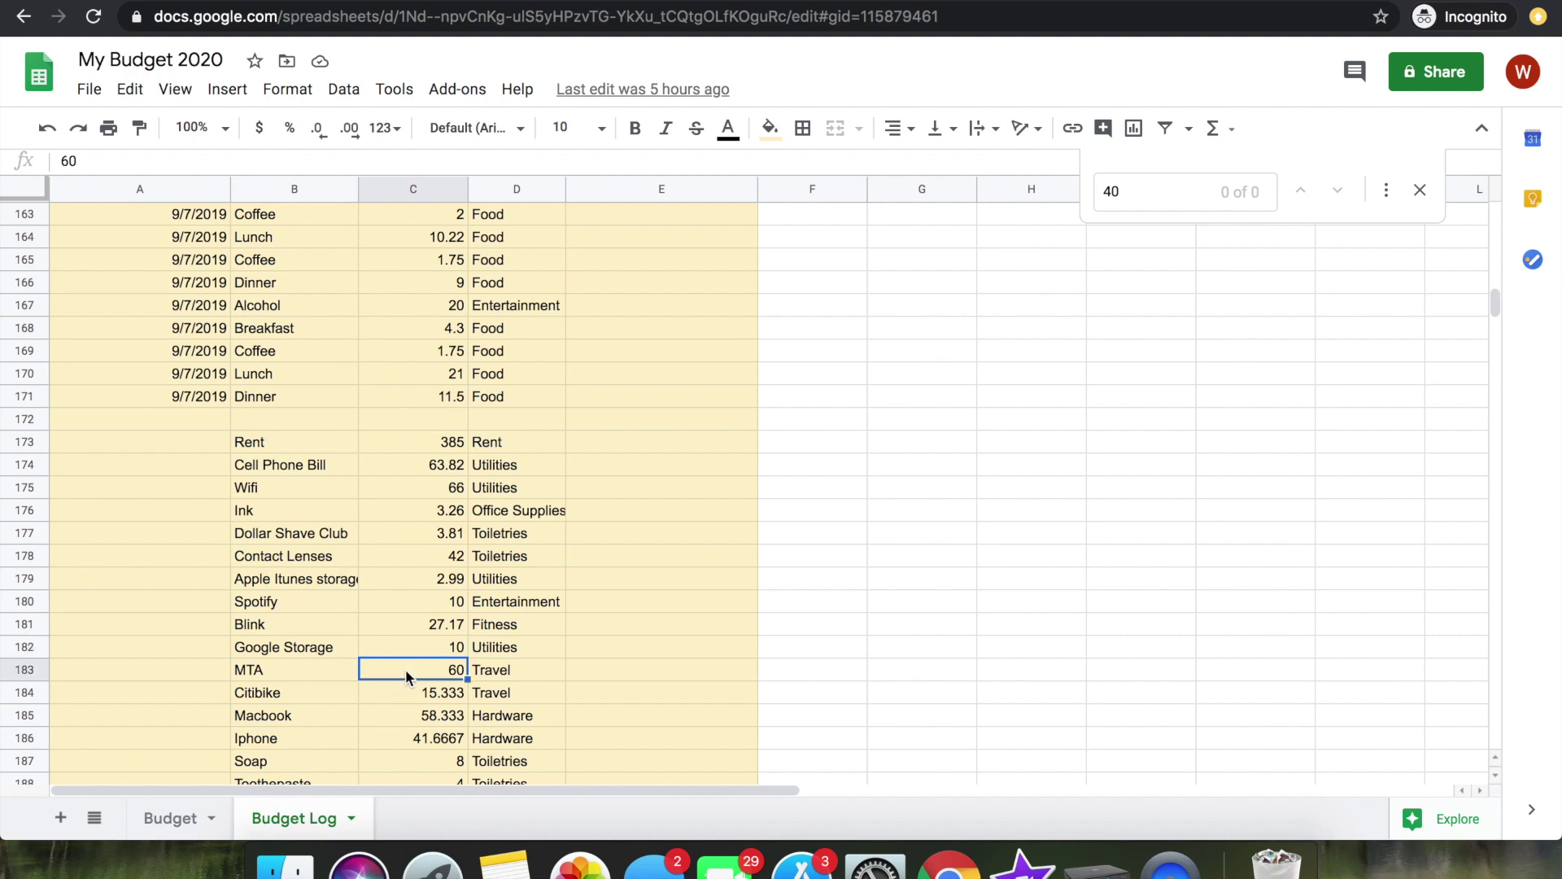
click(407, 693)
- Compare the Macbook and Iphone hardware expenses with the costs logged for them
click(409, 716)
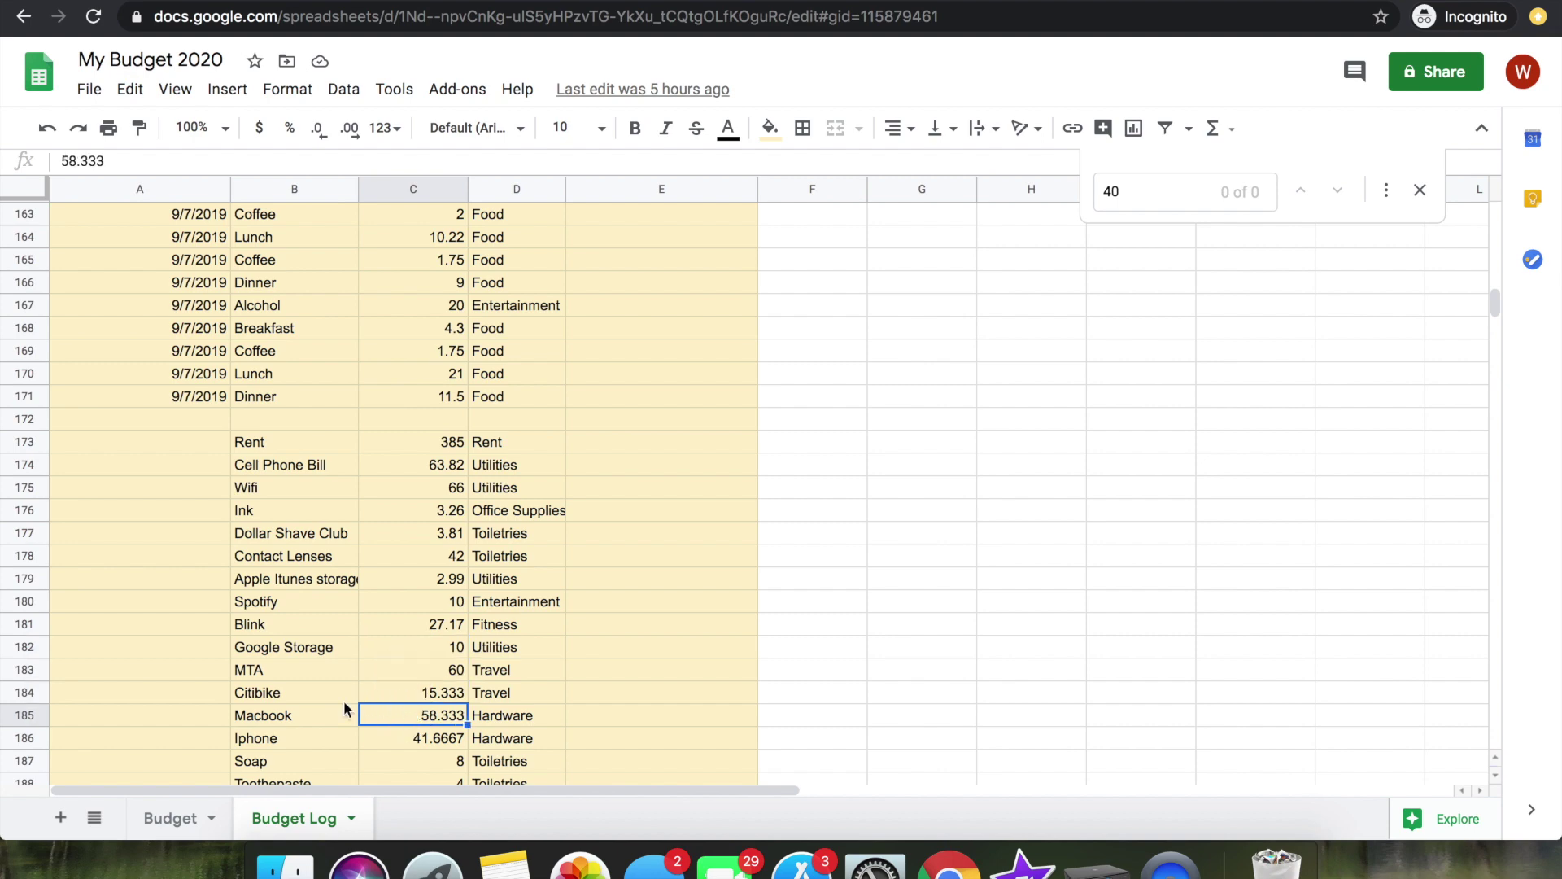
click(330, 720)
click(435, 711)
click(333, 716)
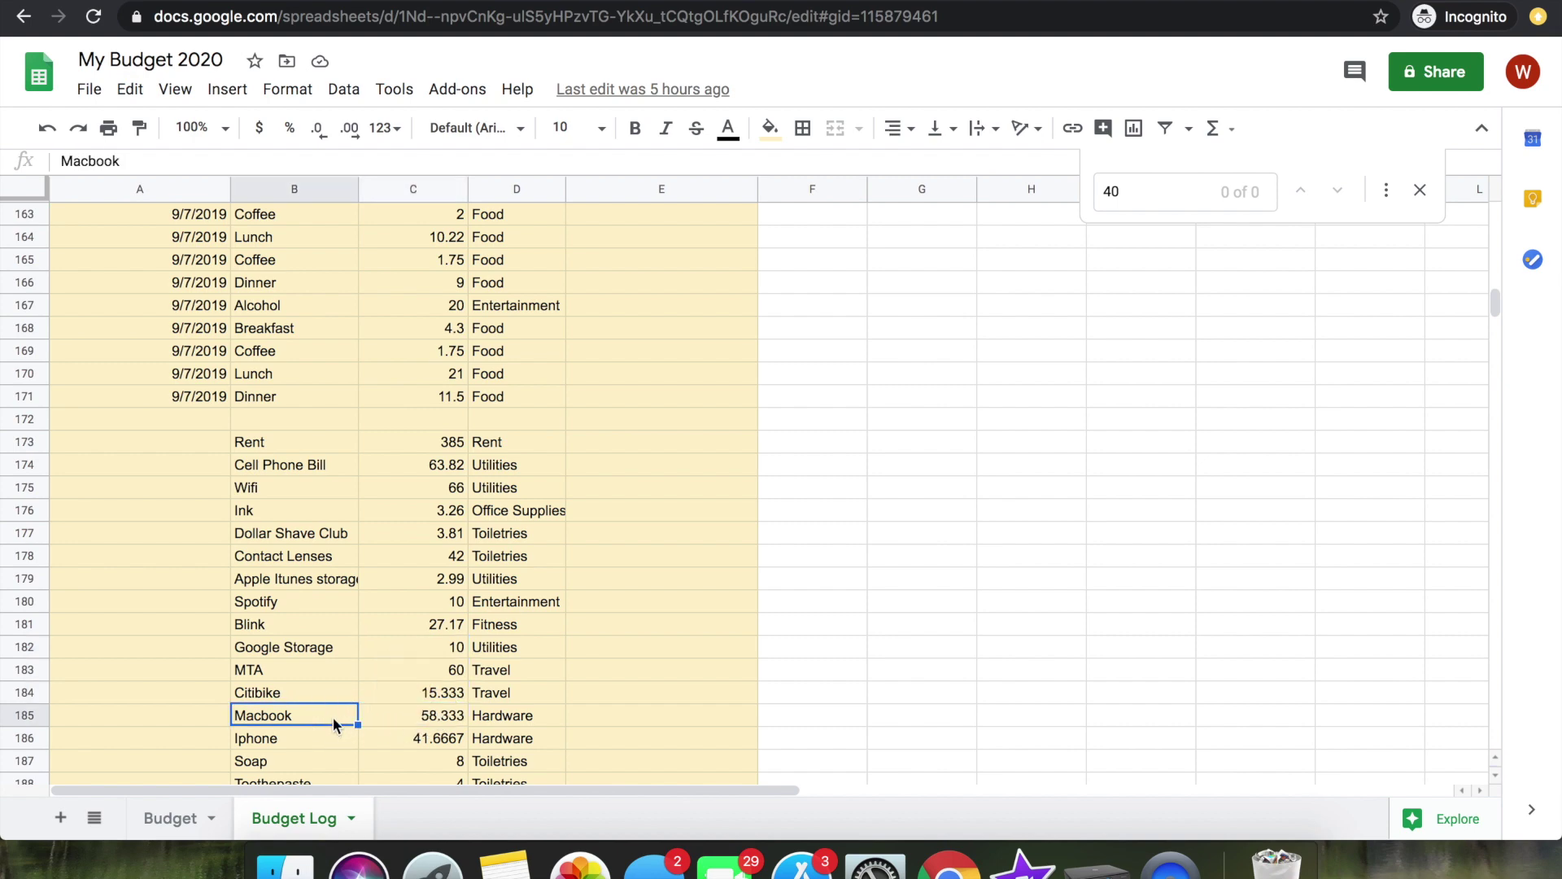
click(414, 715)
click(330, 710)
click(427, 716)
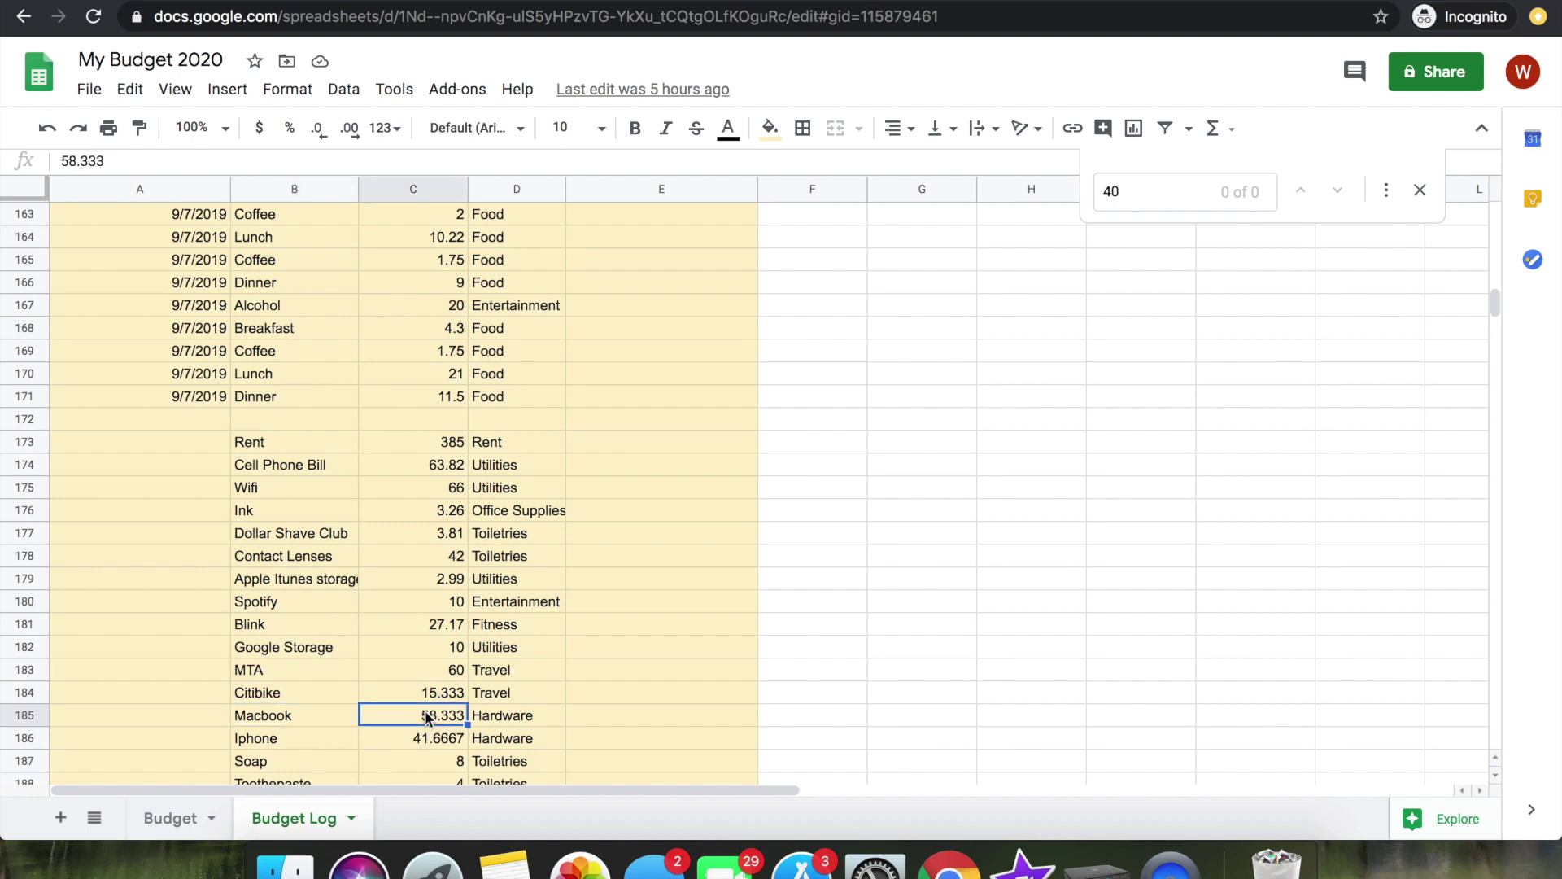
scroll(396, 723, down, 1)
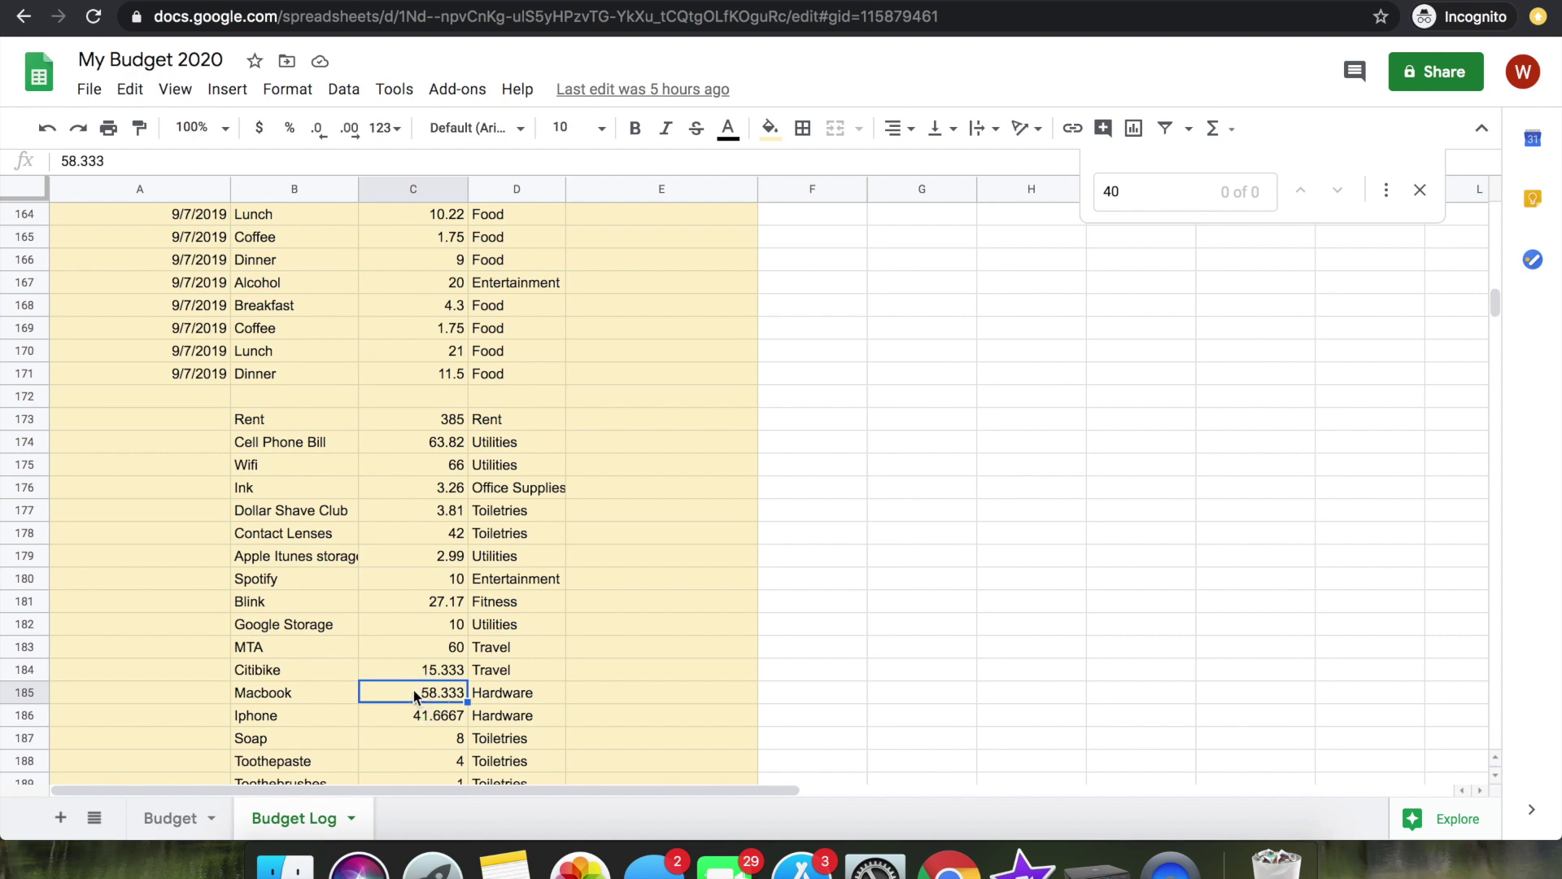
click(323, 690)
click(410, 701)
click(324, 714)
click(420, 719)
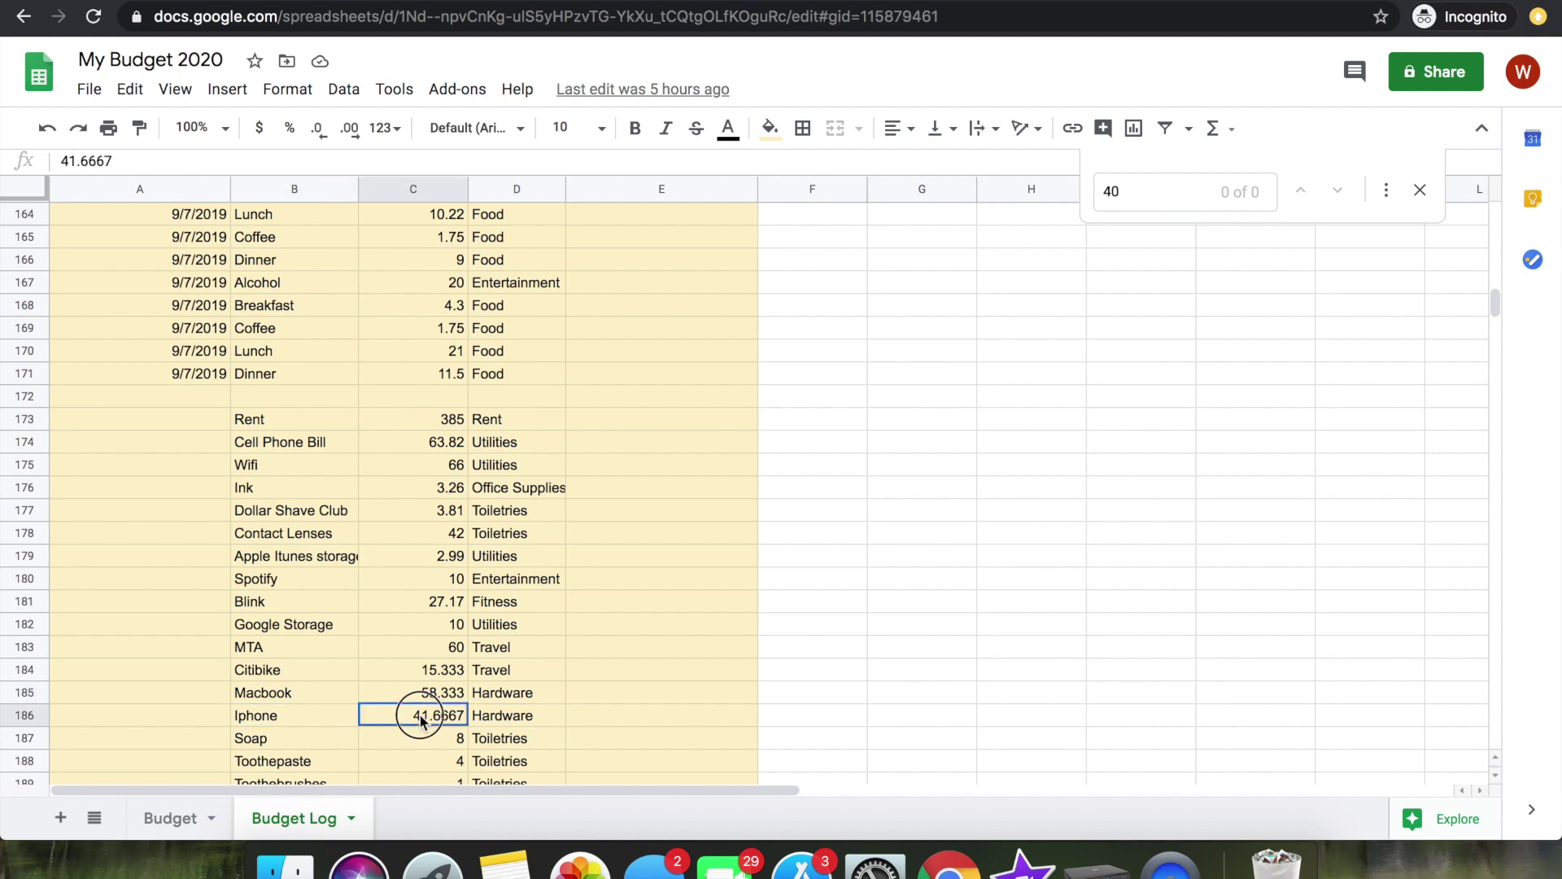
- Examine the toiletries and household entries from Soap to Handsoap, checking the costs of Paper Towels, Cleaning Spray, Dish Soap and Pinesole
scroll(421, 719, down, 1)
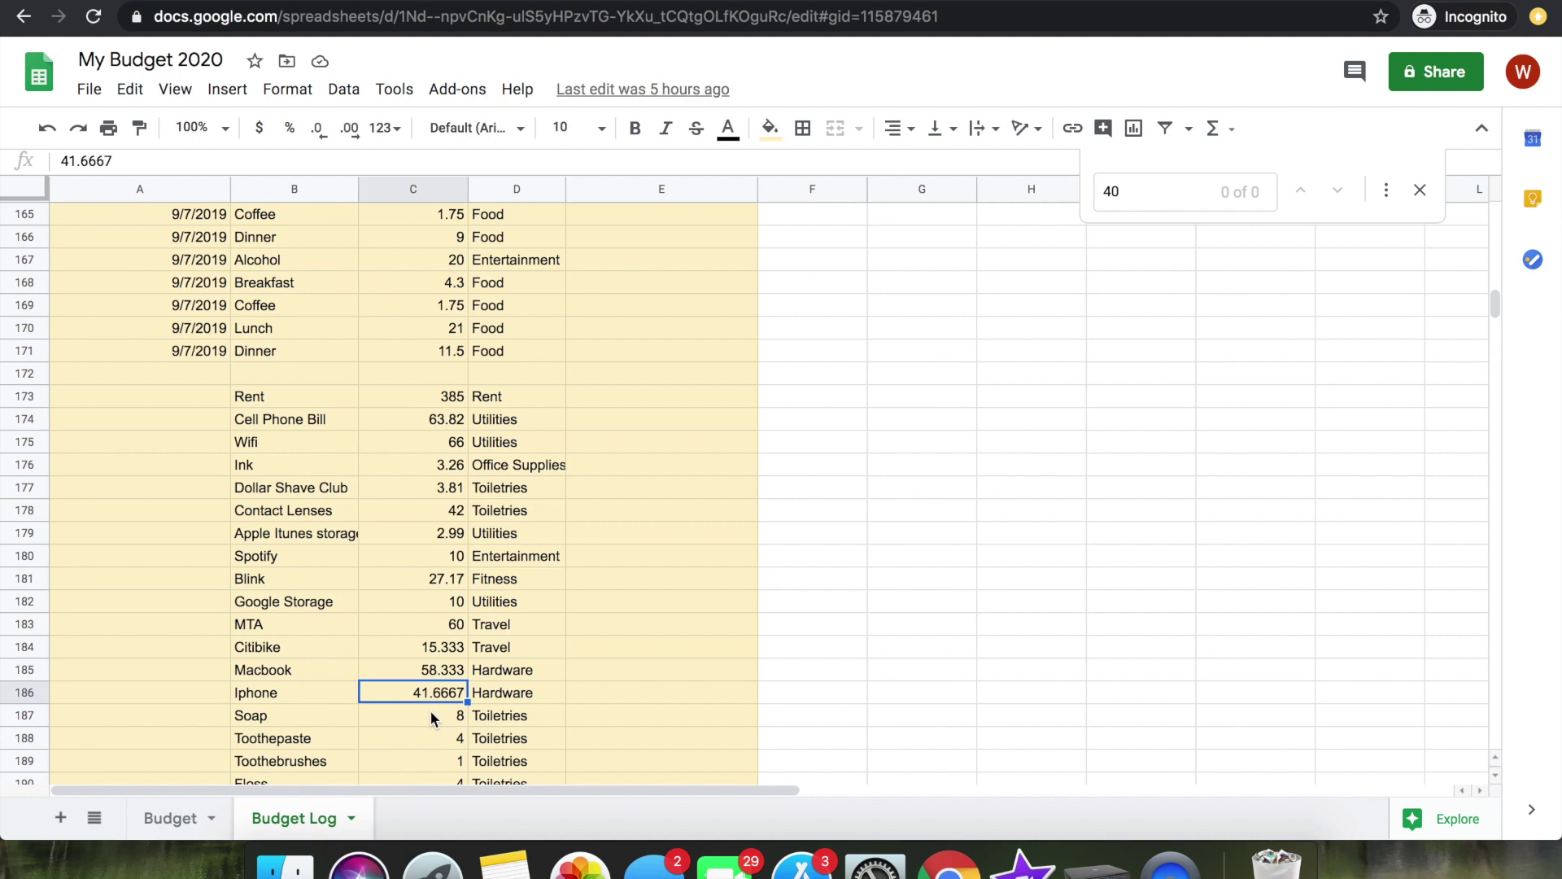
scroll(432, 718, down, 1)
scroll(432, 719, down, 4)
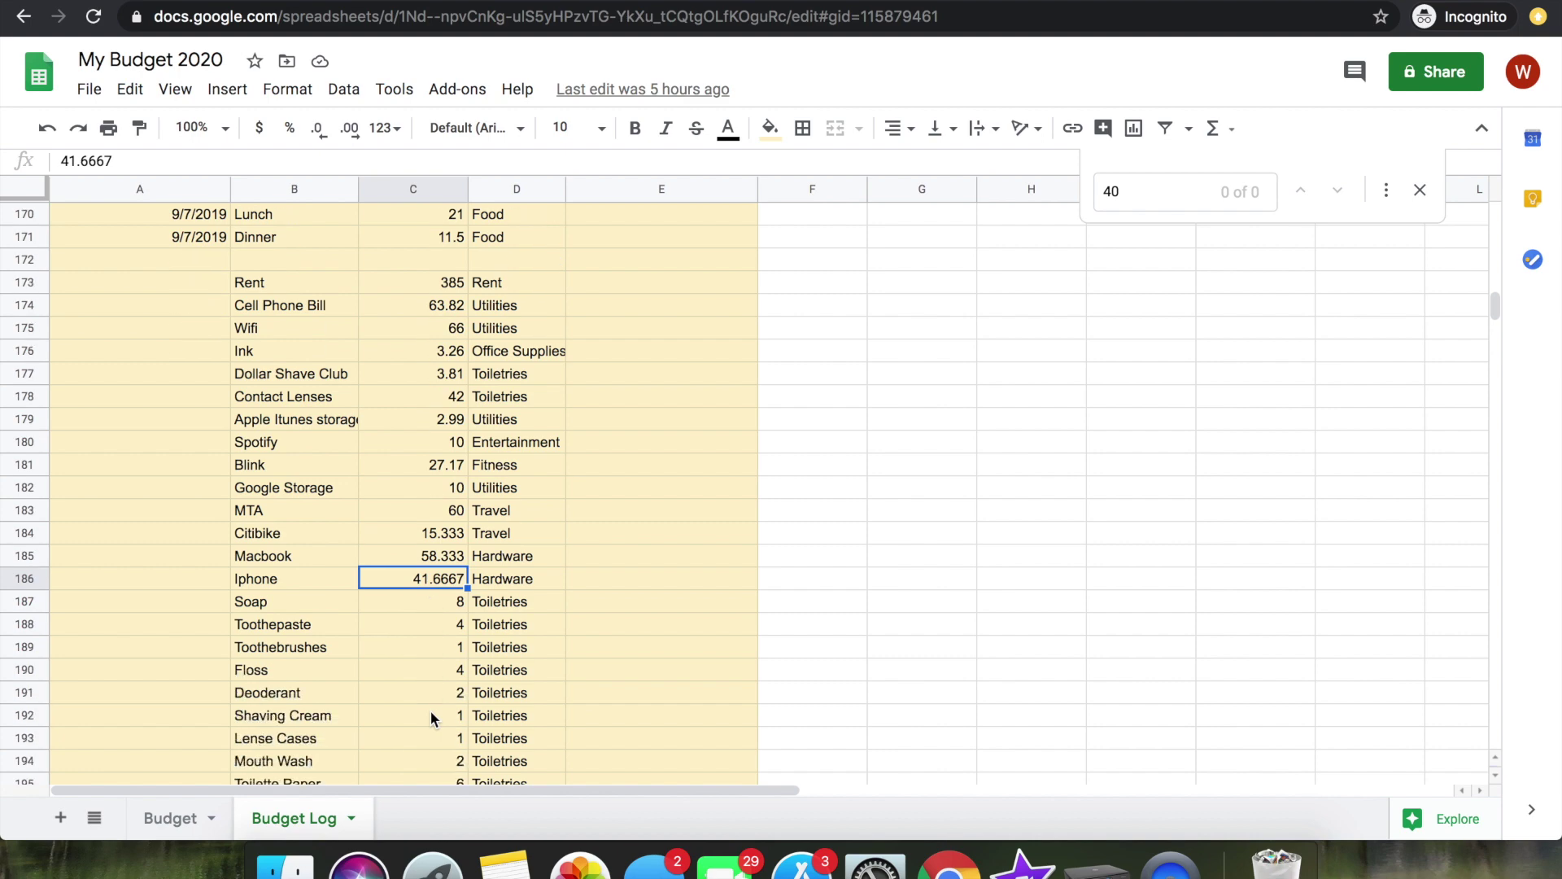
scroll(381, 685, down, 3)
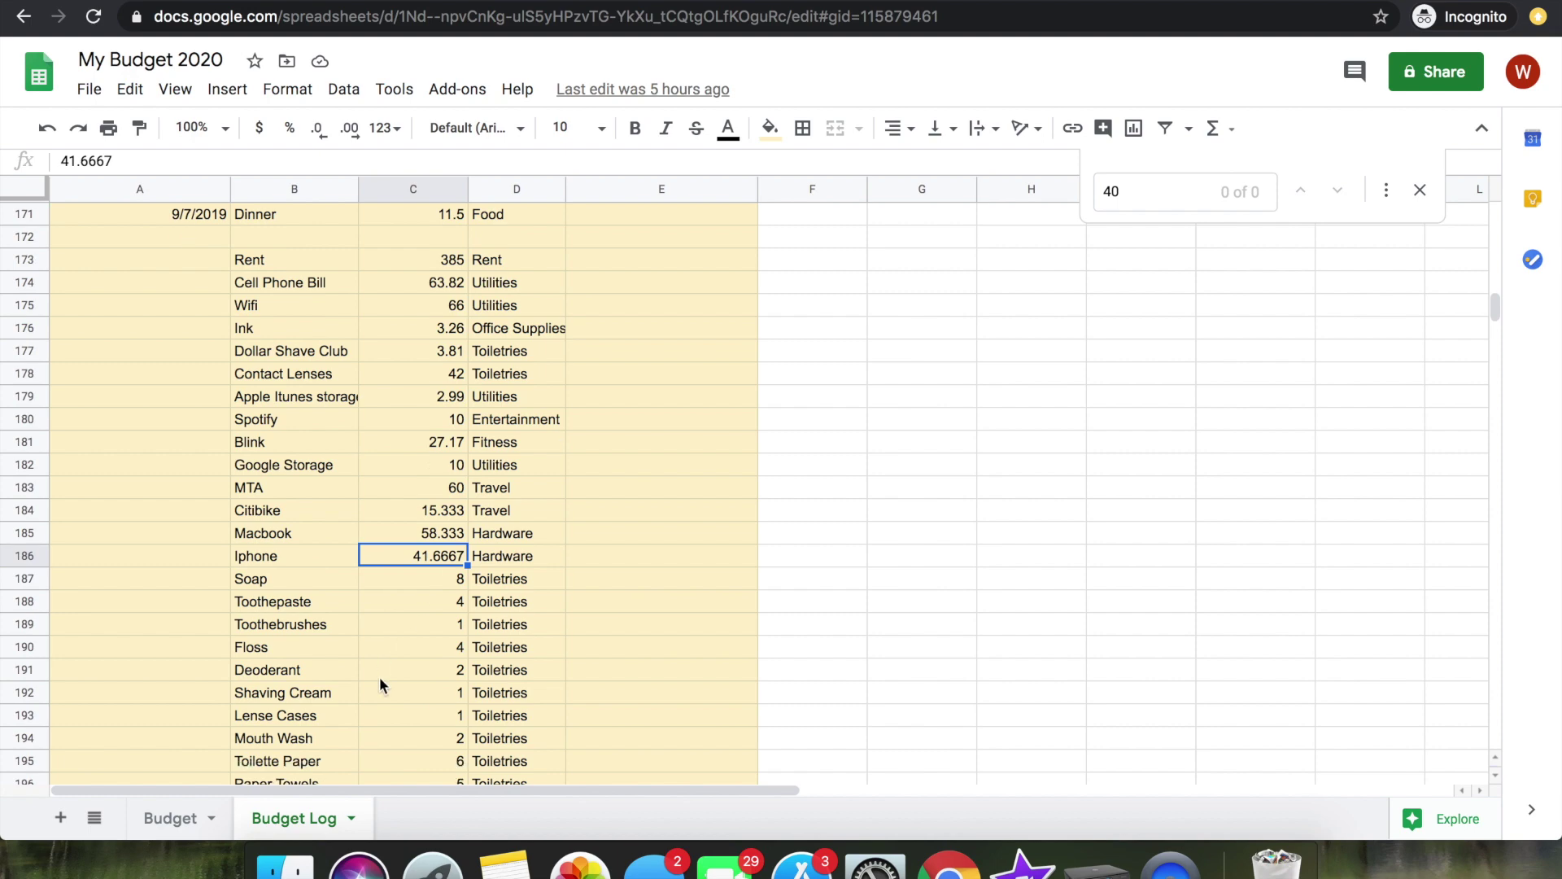
scroll(380, 679, down, 4)
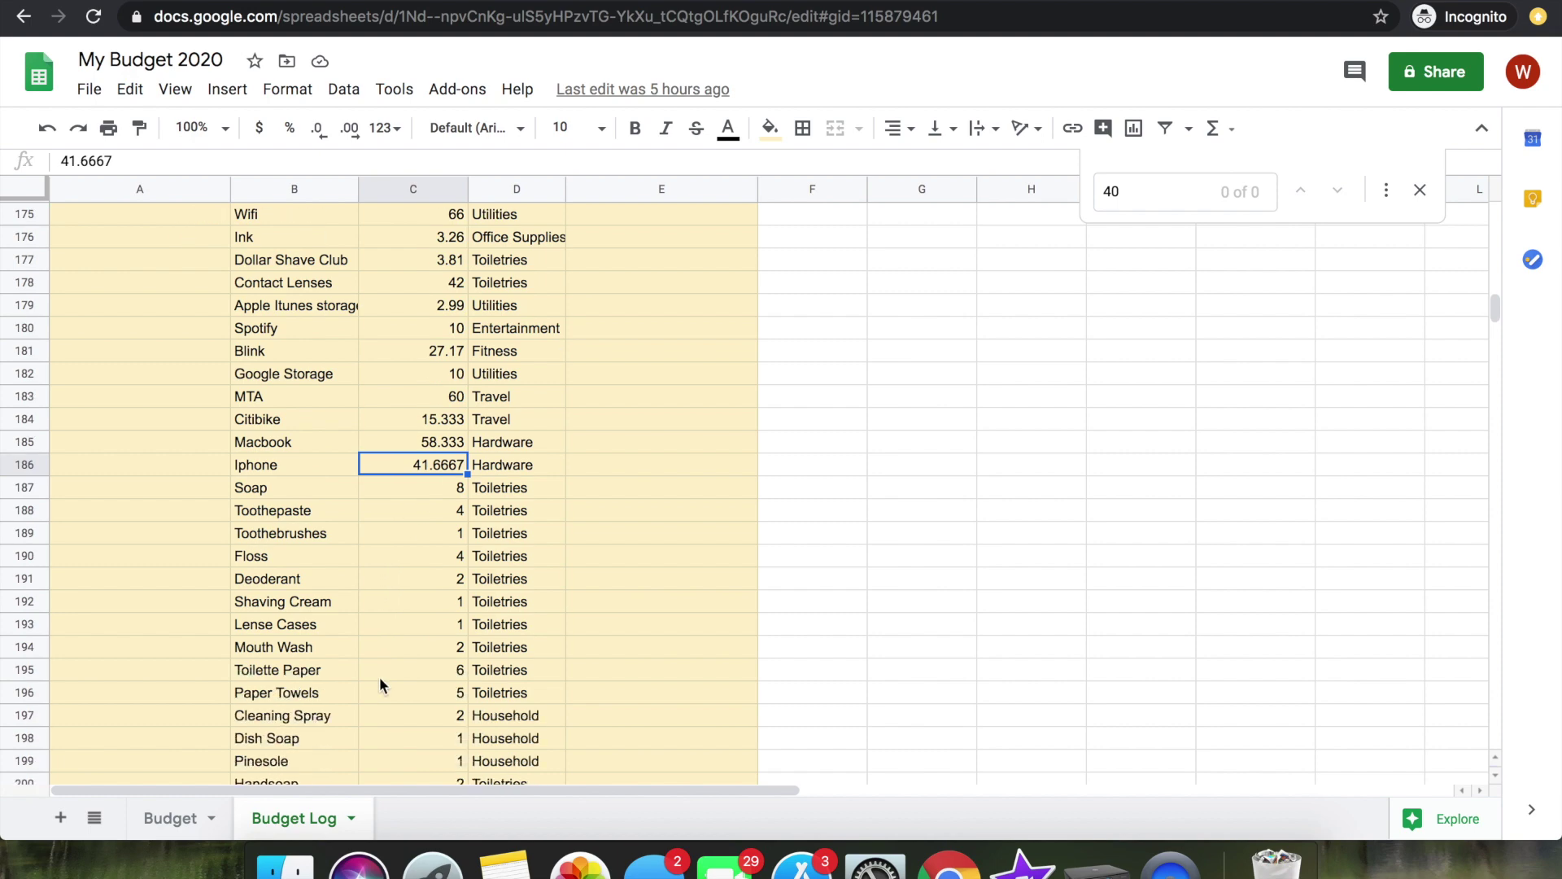
click(375, 714)
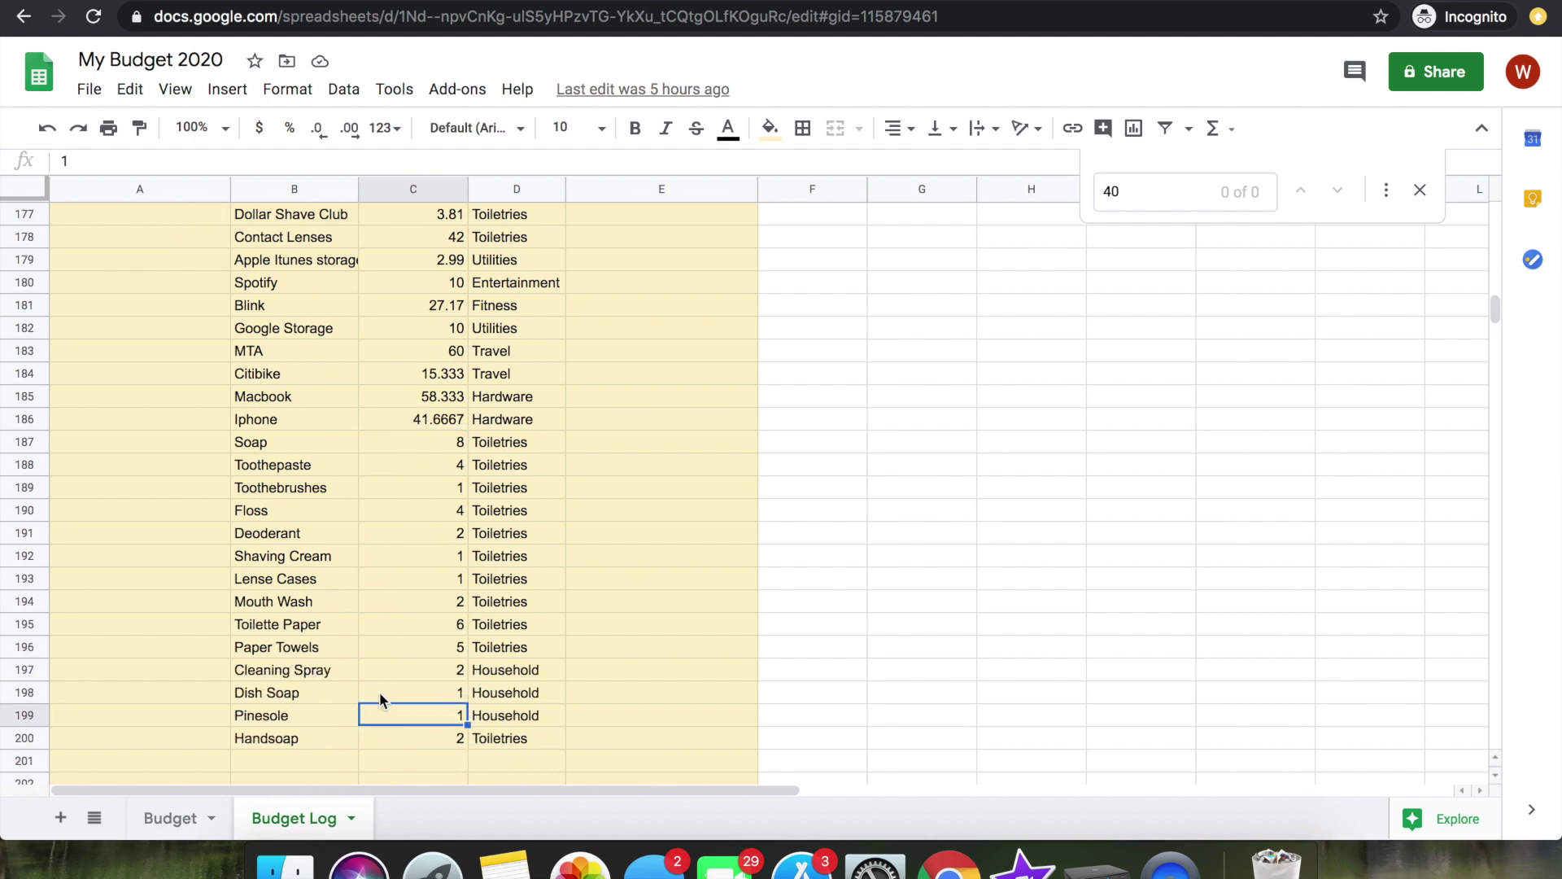
click(394, 690)
click(395, 724)
click(406, 647)
click(403, 672)
click(393, 719)
click(392, 740)
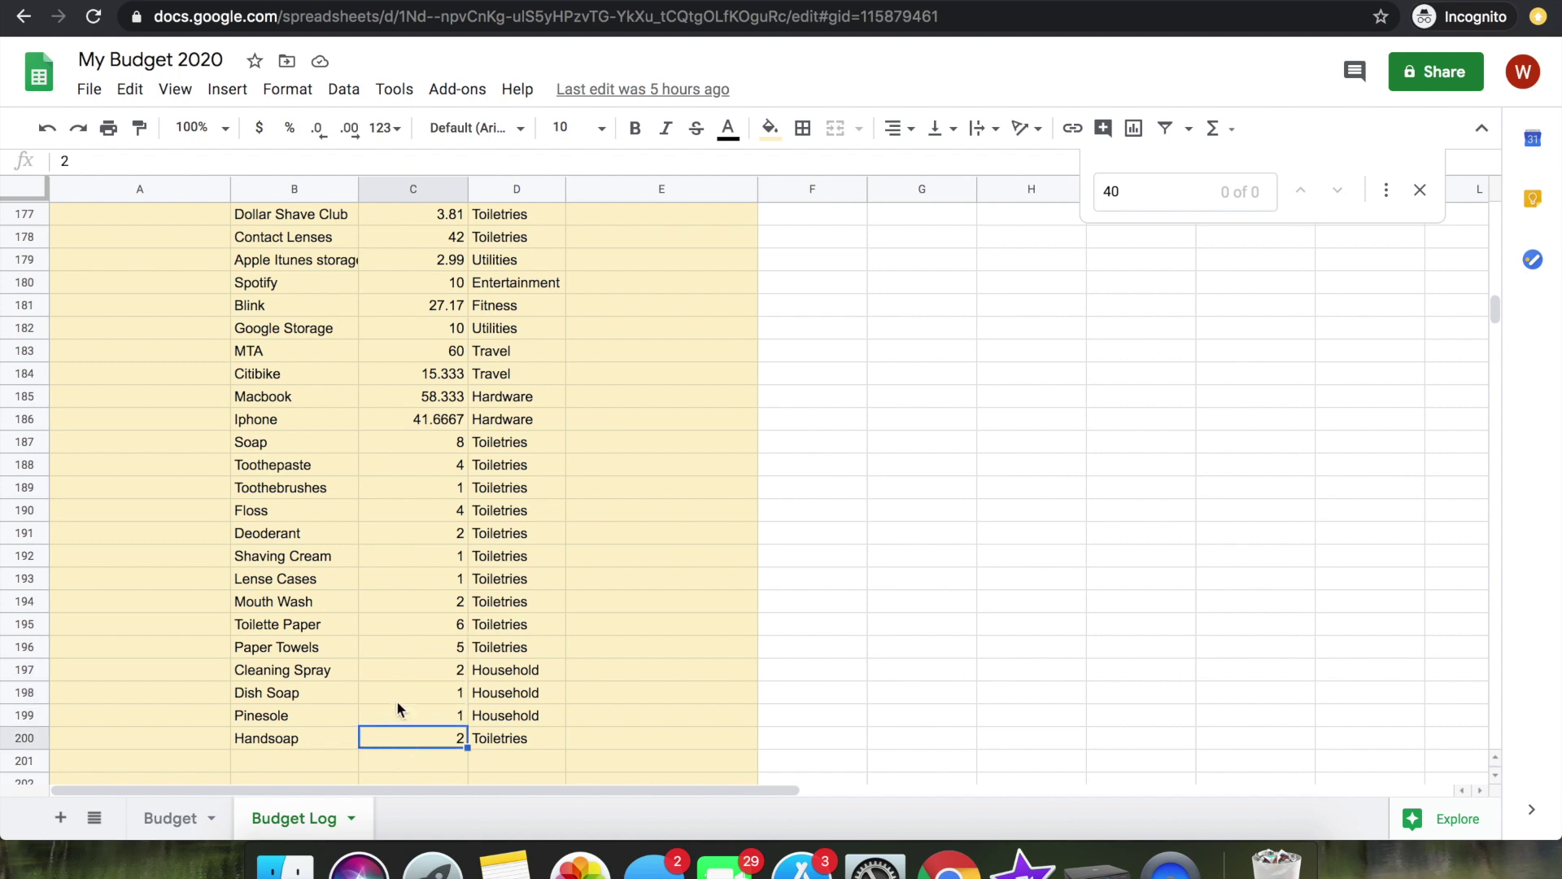
click(421, 649)
click(417, 673)
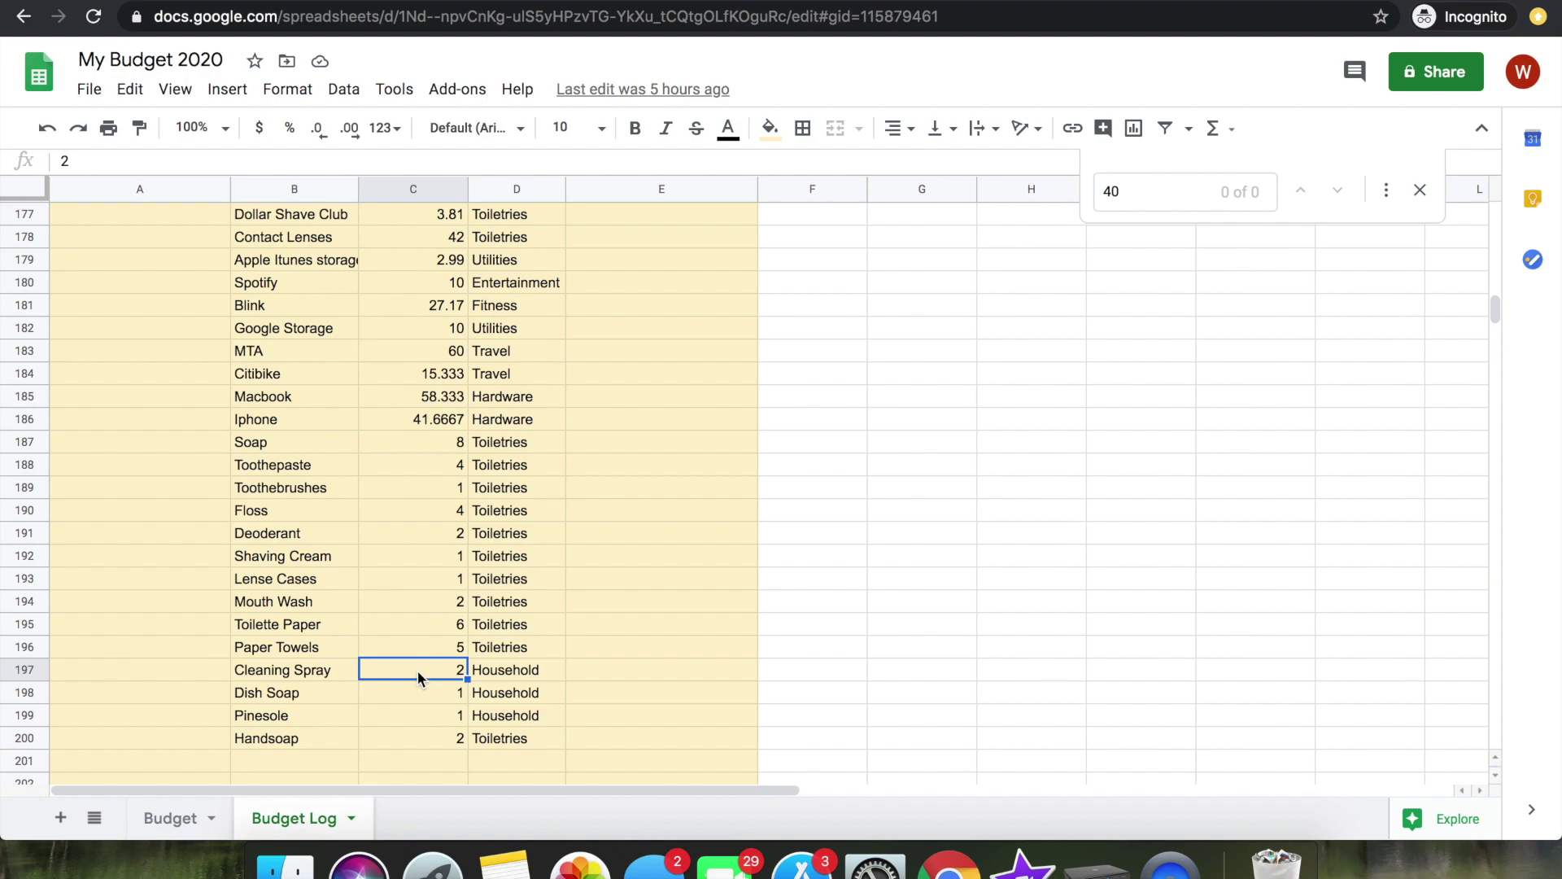
- Look over the whole Budget Log again, comparing the dated daily entries with the undated recurring expenses at its end
scroll(417, 670, up, 20)
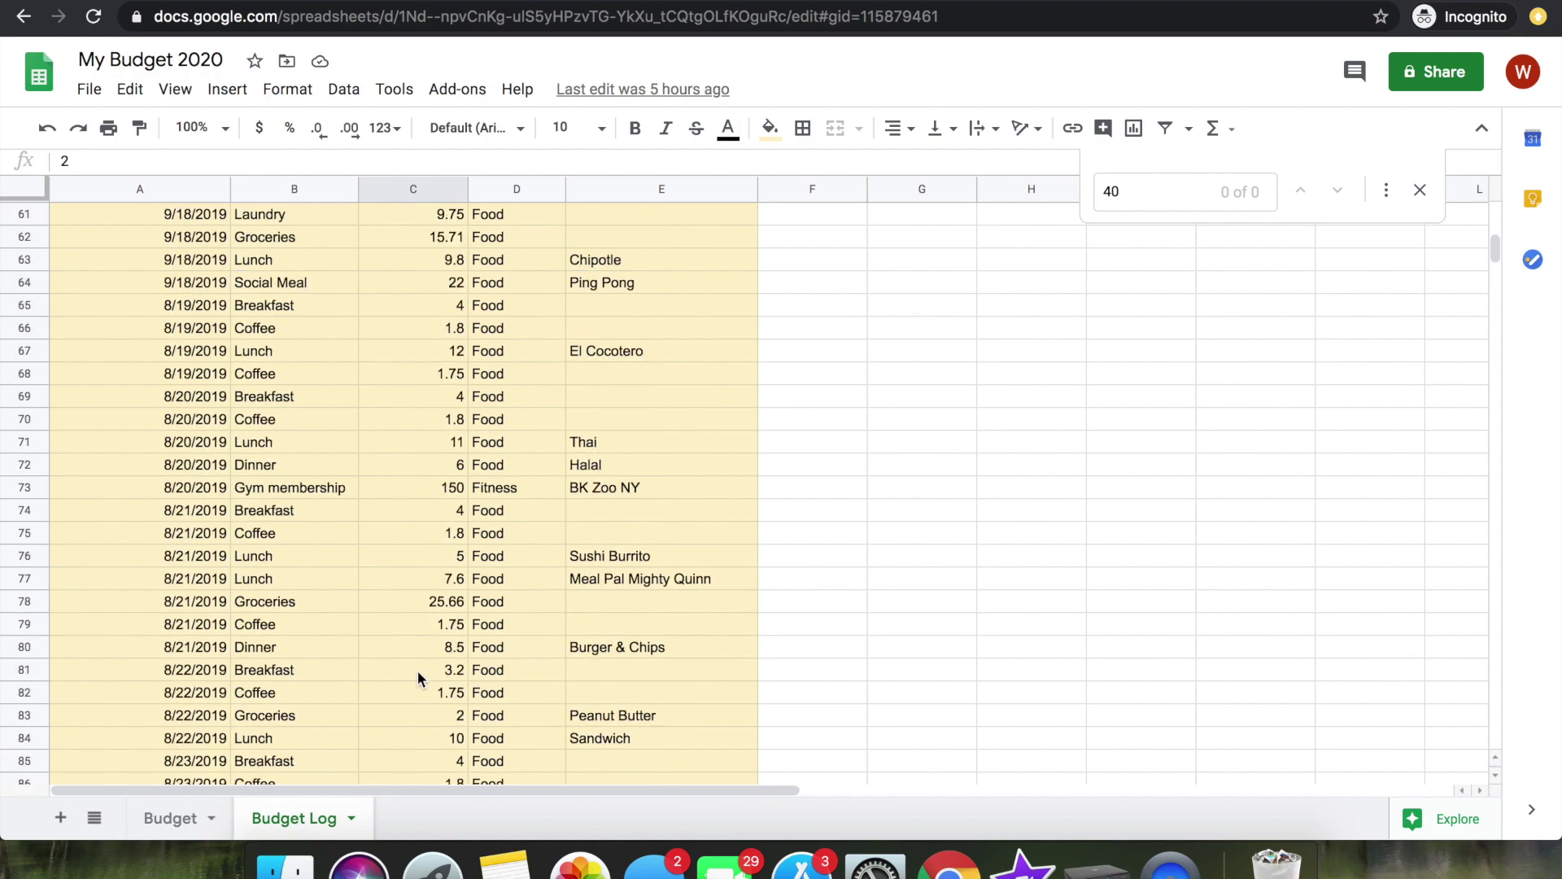
scroll(417, 671, up, 10)
scroll(417, 671, down, 16)
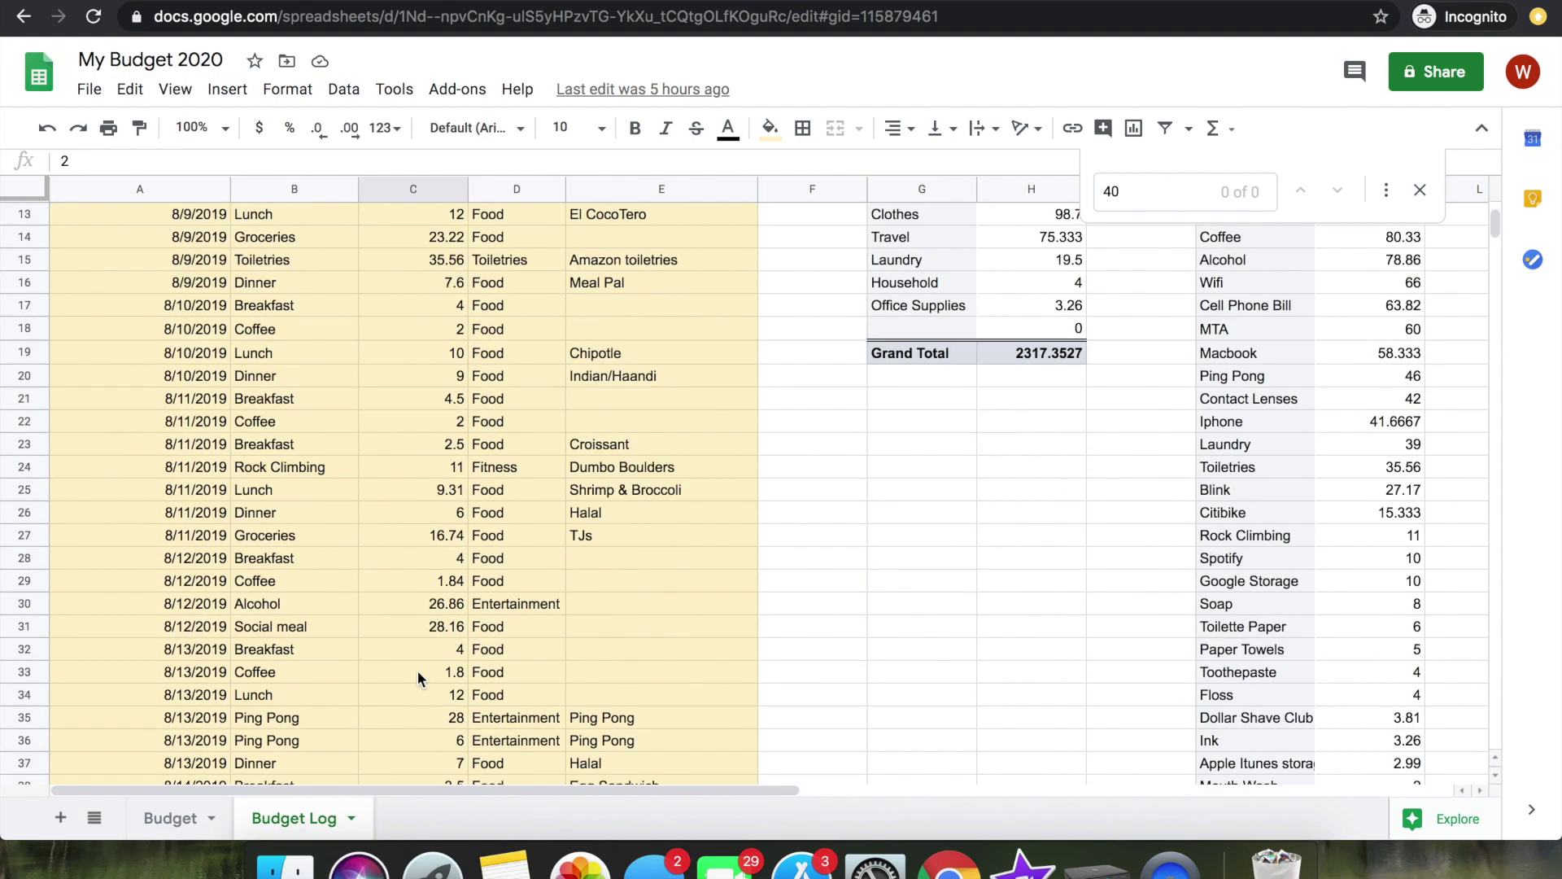
scroll(418, 670, down, 16)
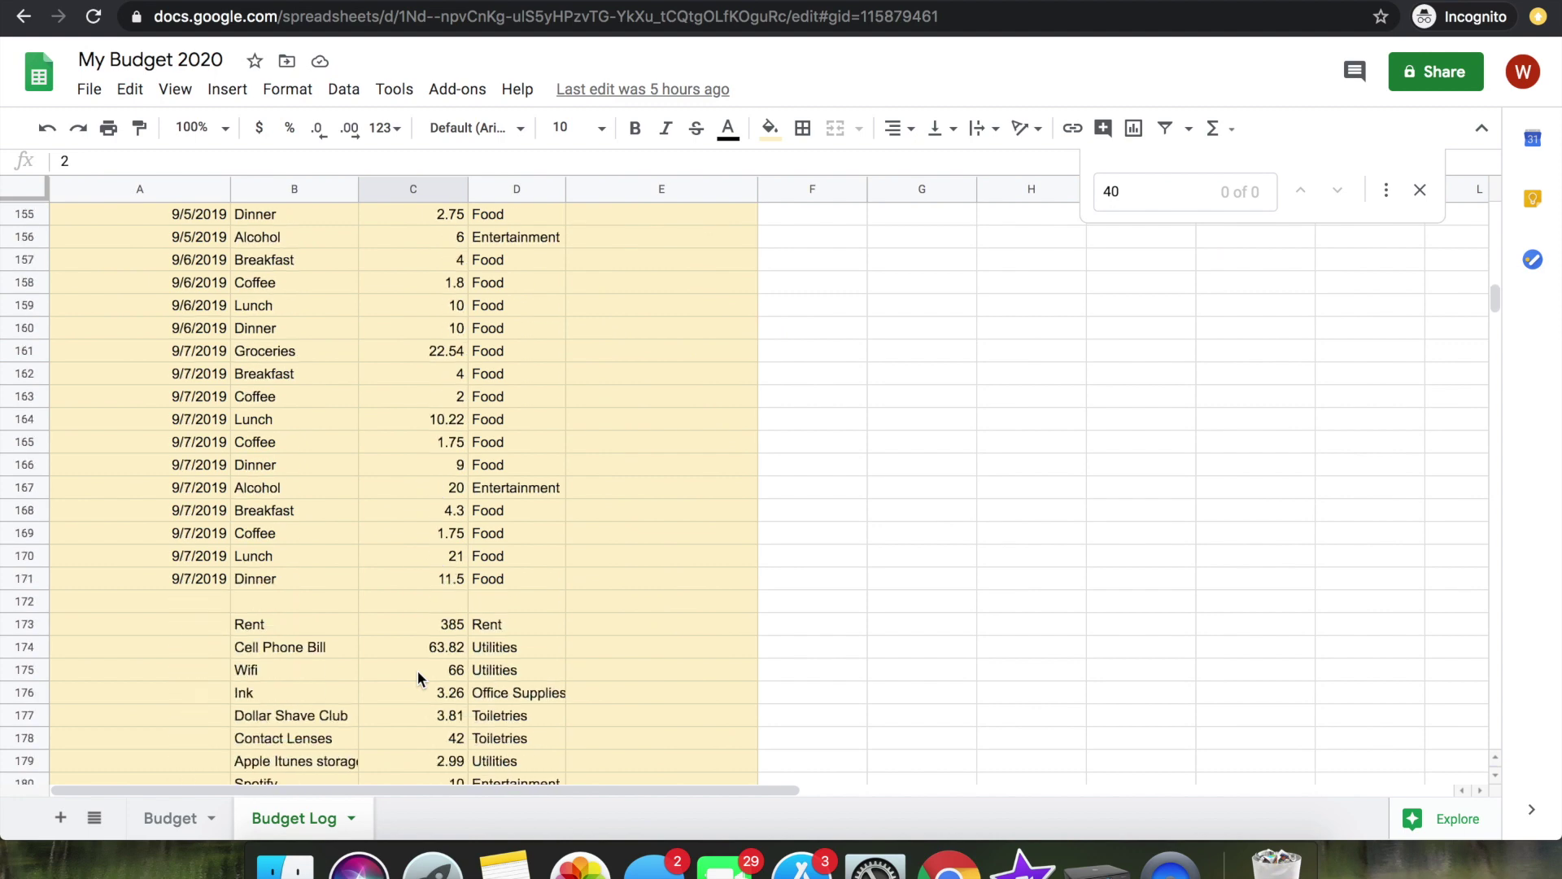
scroll(418, 670, down, 4)
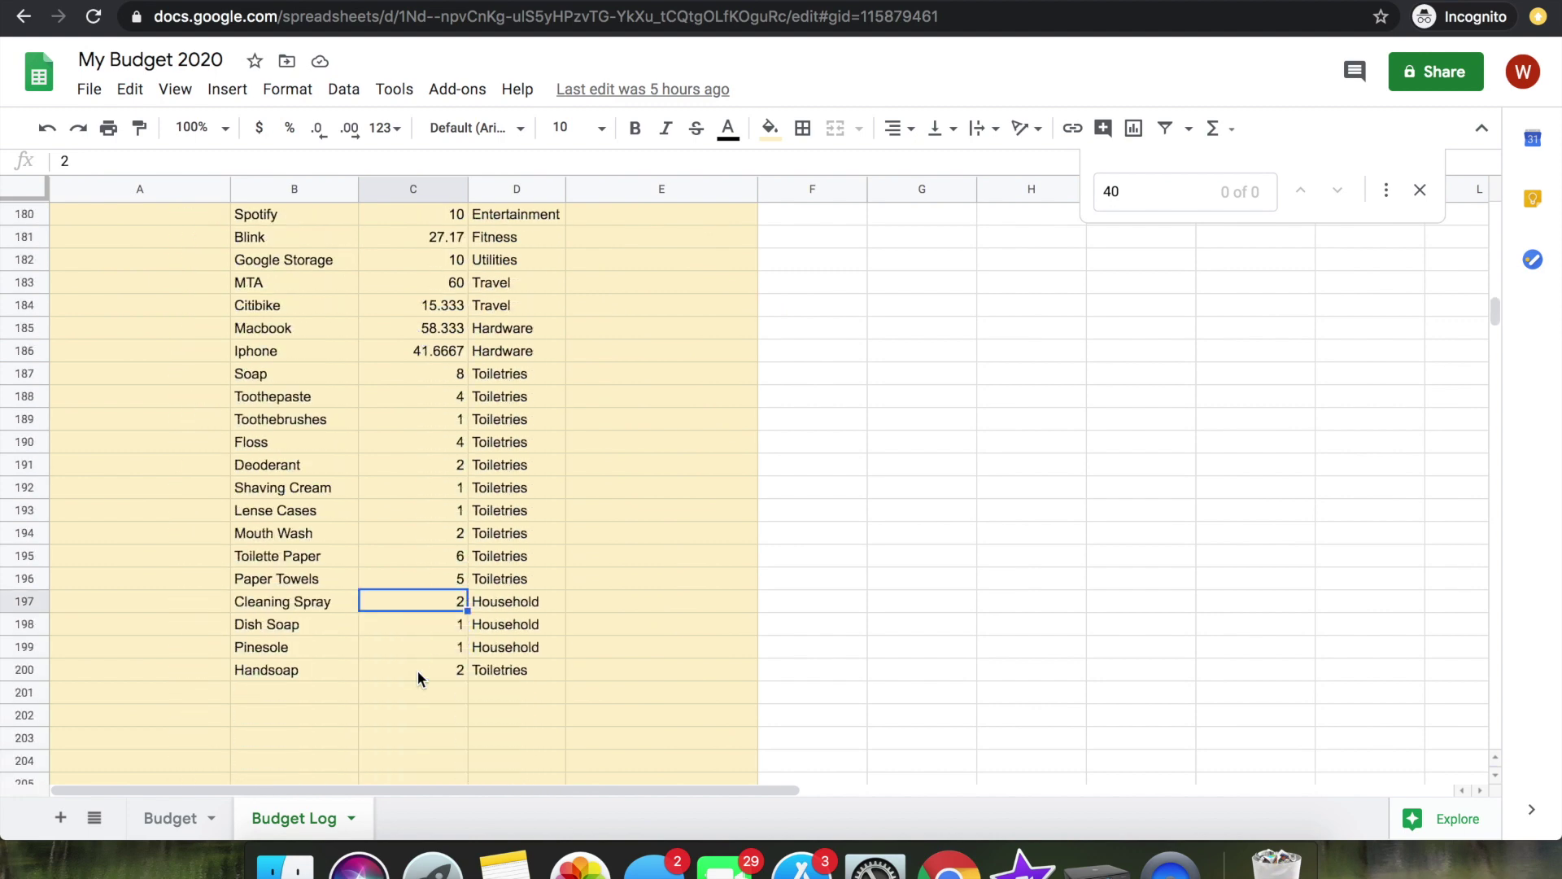
scroll(418, 670, up, 1)
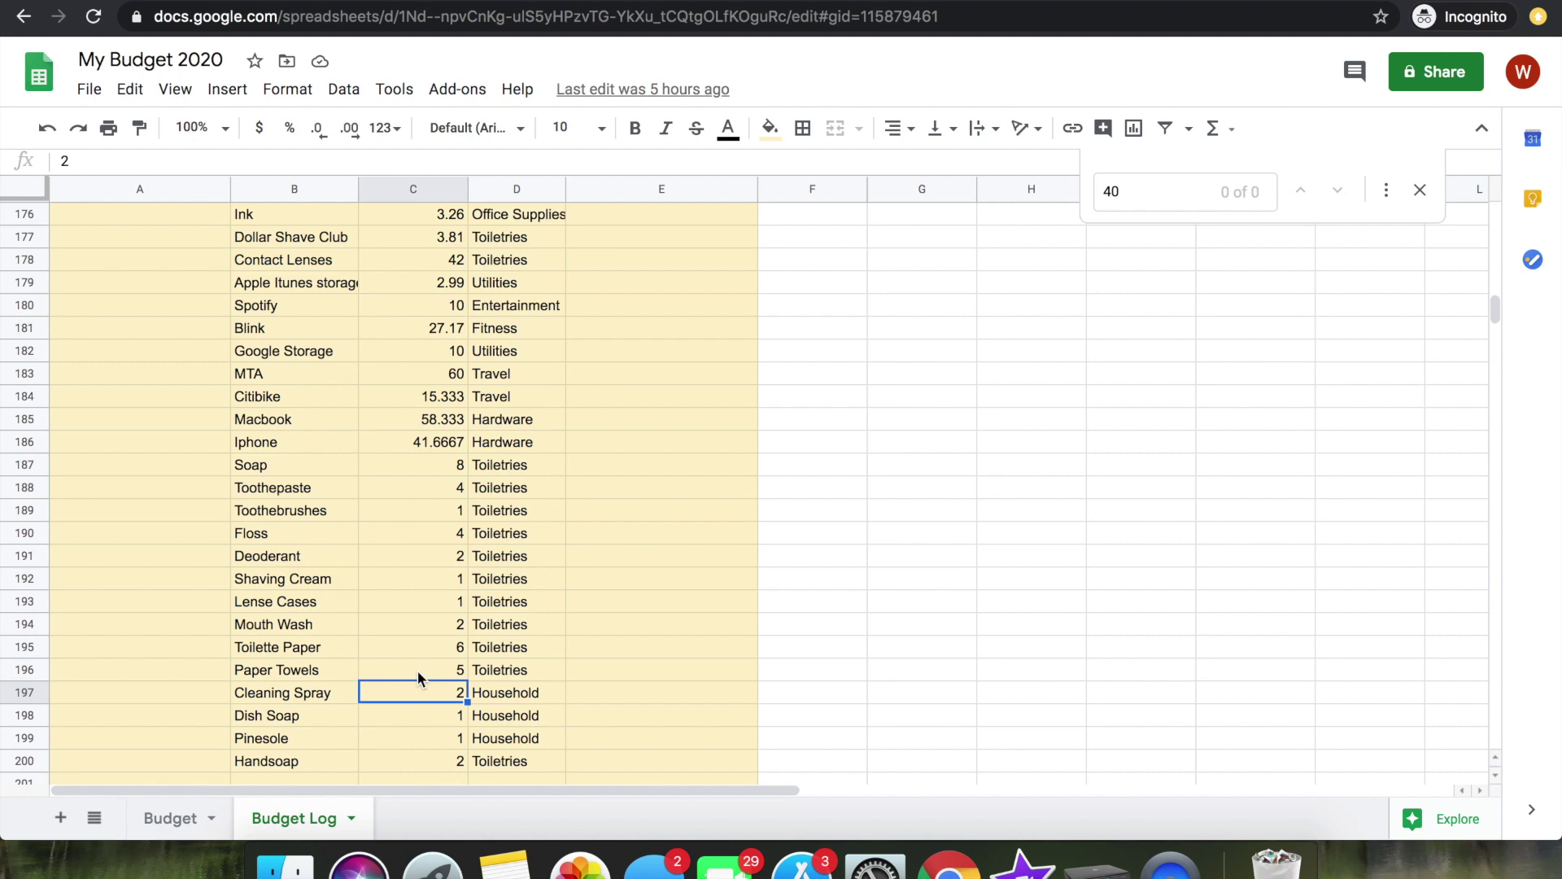
scroll(417, 671, up, 4)
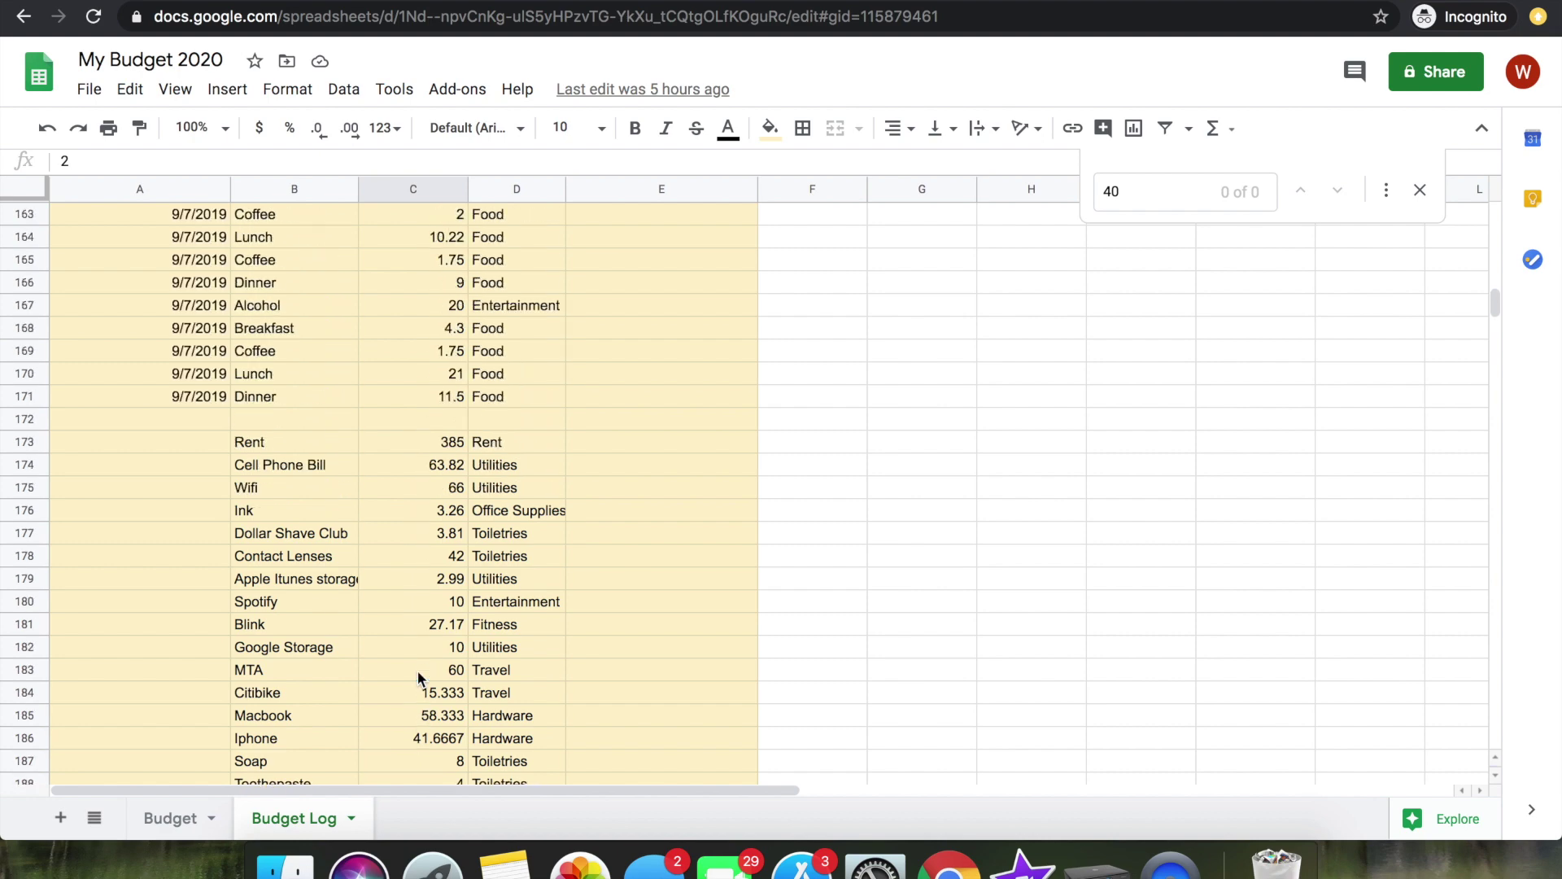
- Return to the start of the Budget Log and review the category and expense cost summaries beside the entries
scroll(419, 675, up, 20)
scroll(417, 672, up, 10)
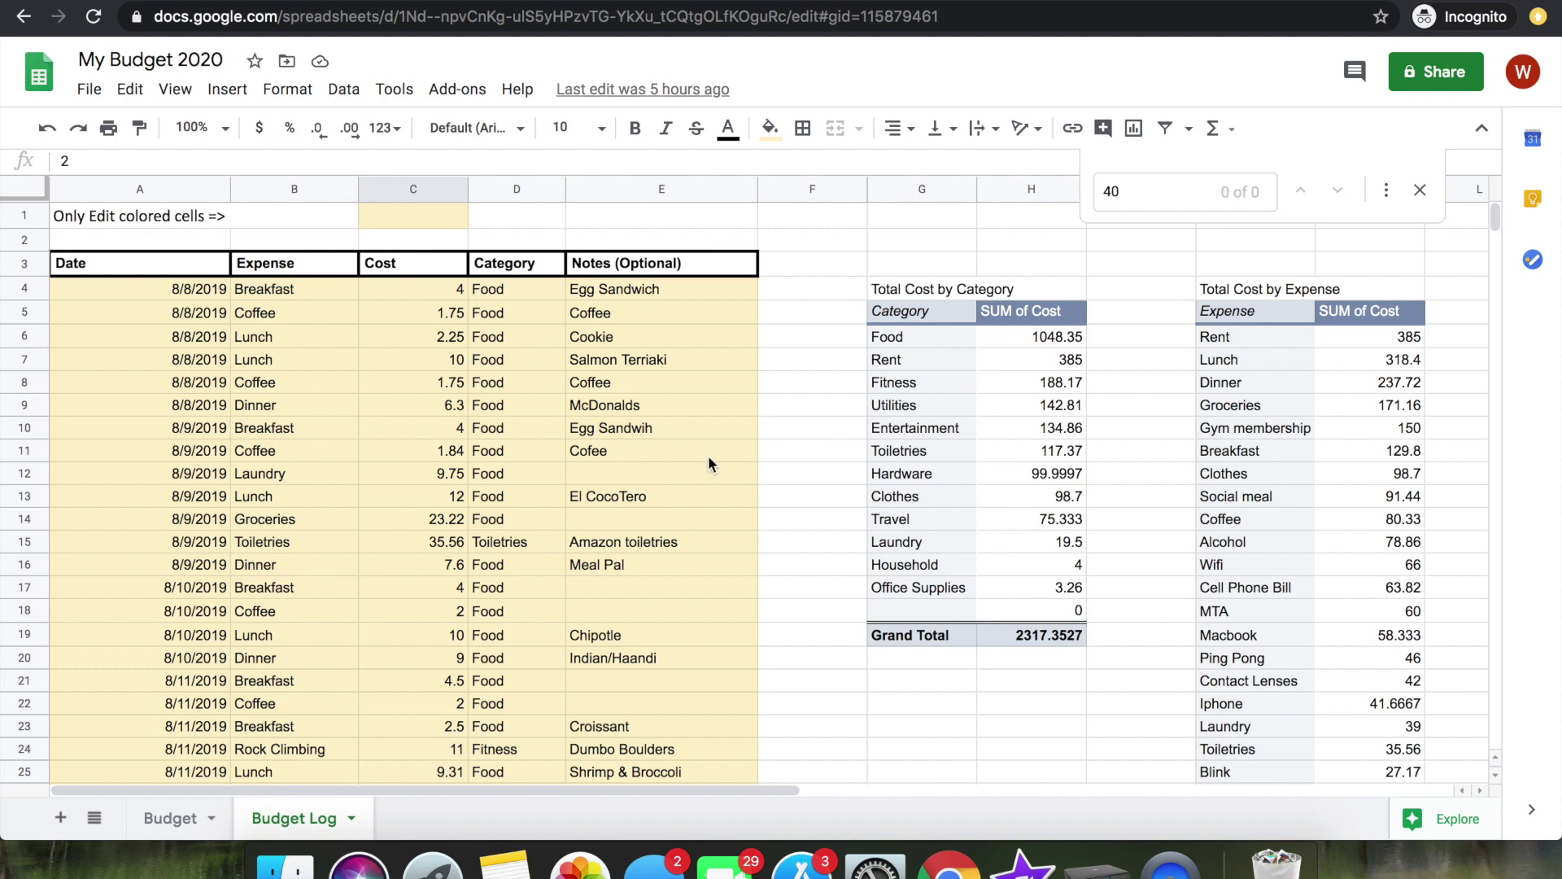
scroll(809, 477, right, 4)
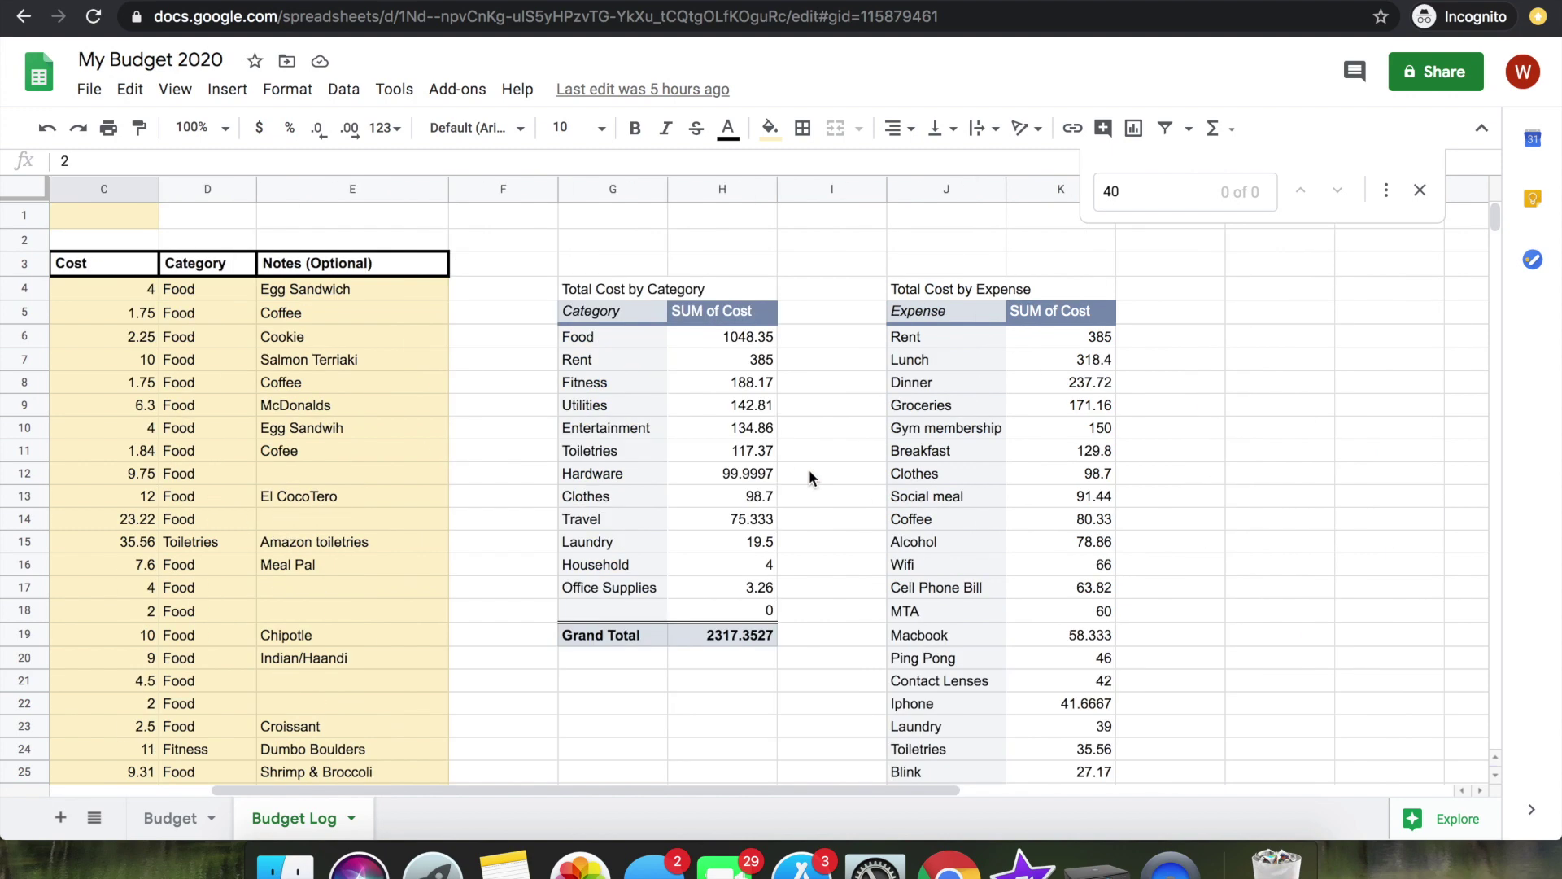
scroll(808, 472, left, 4)
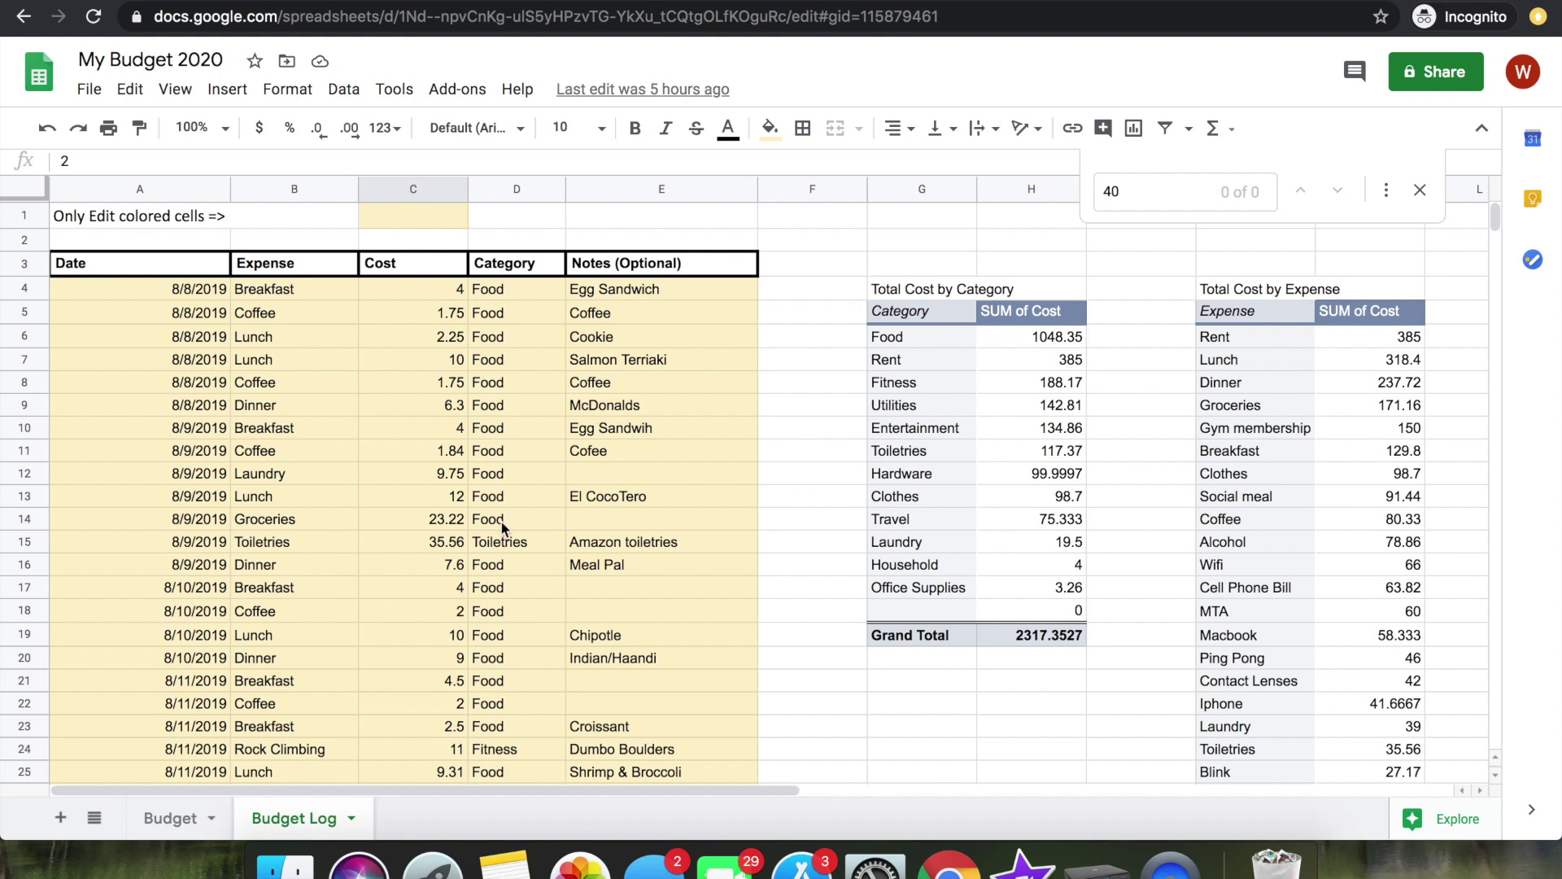
- Compare the expense entries in the Budget Log with the Total Cost by Expense summary
scroll(500, 520, down, 3)
scroll(500, 520, up, 3)
scroll(1381, 324, down, 5)
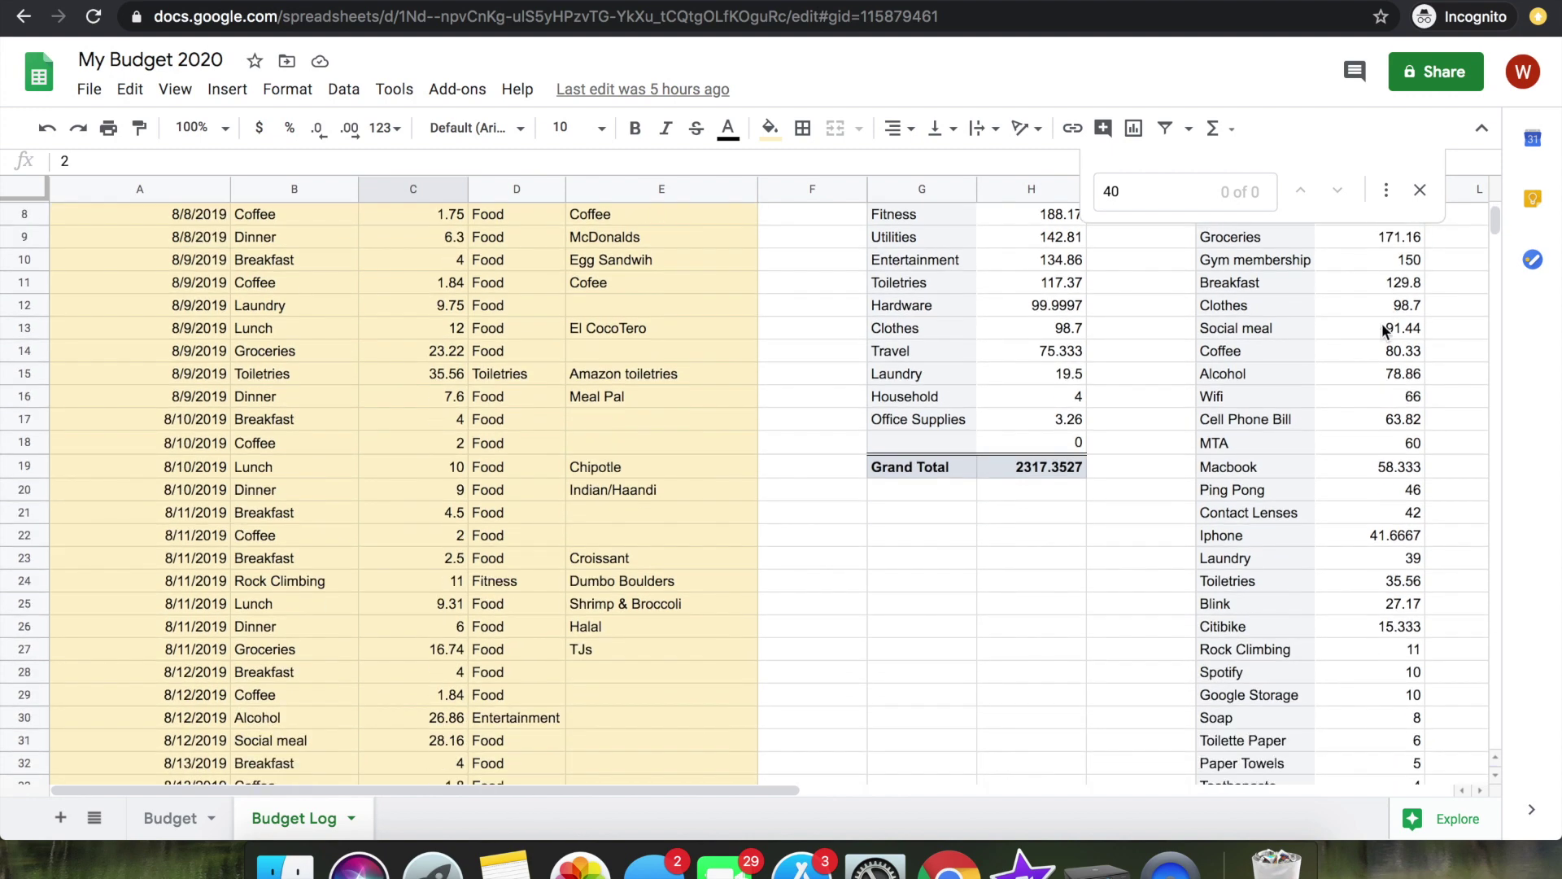
scroll(1345, 583, down, 10)
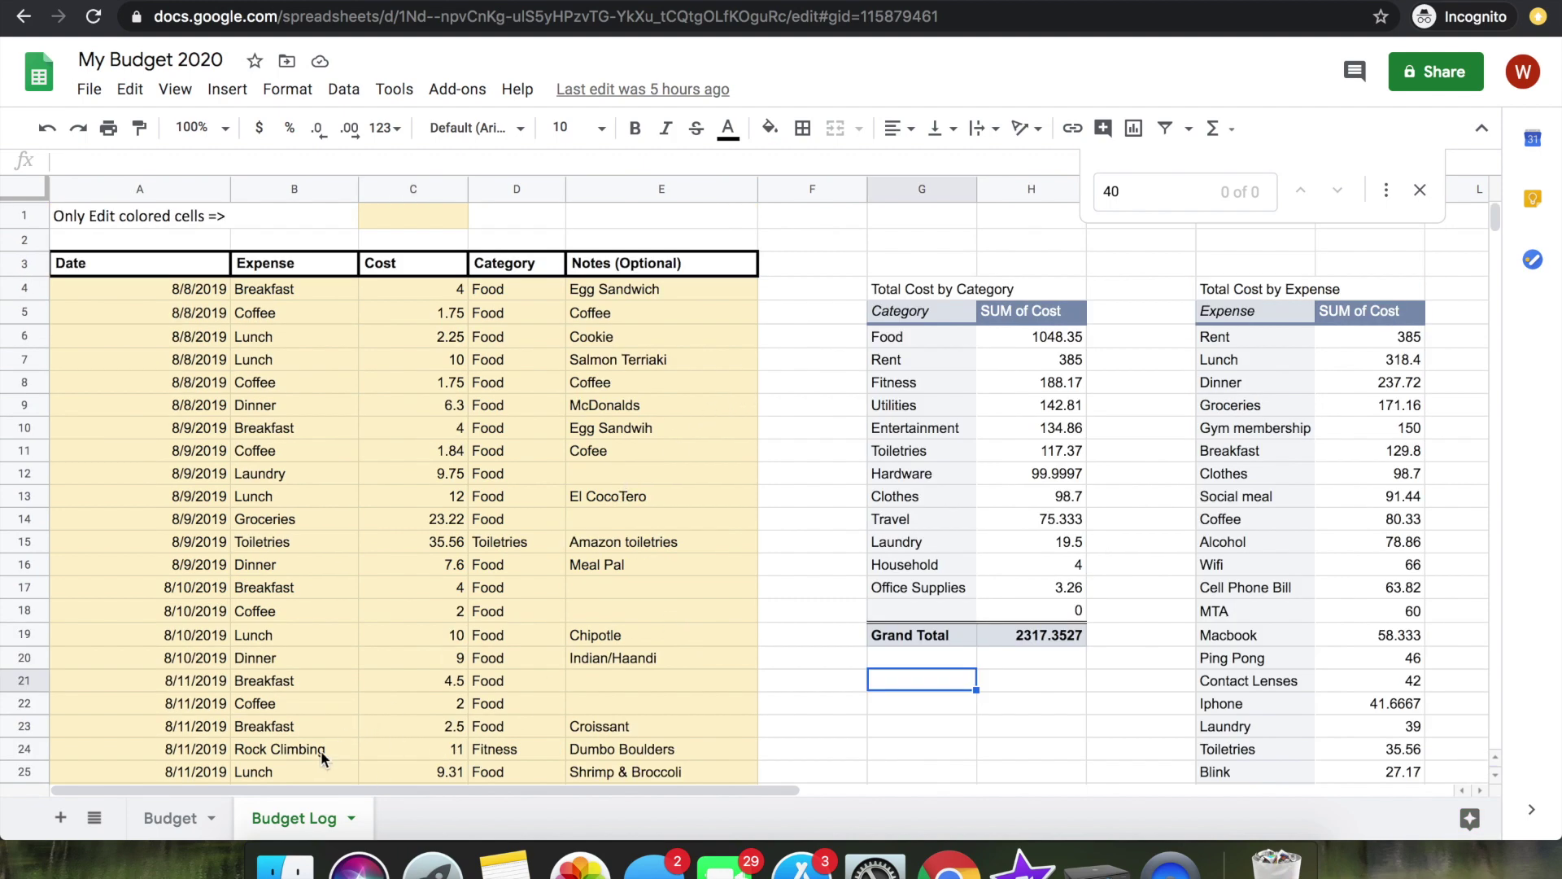
- Duplicate the Budget Log sheet and rename the original sheet as 8/8/19-9/8/19
right_click(300, 822)
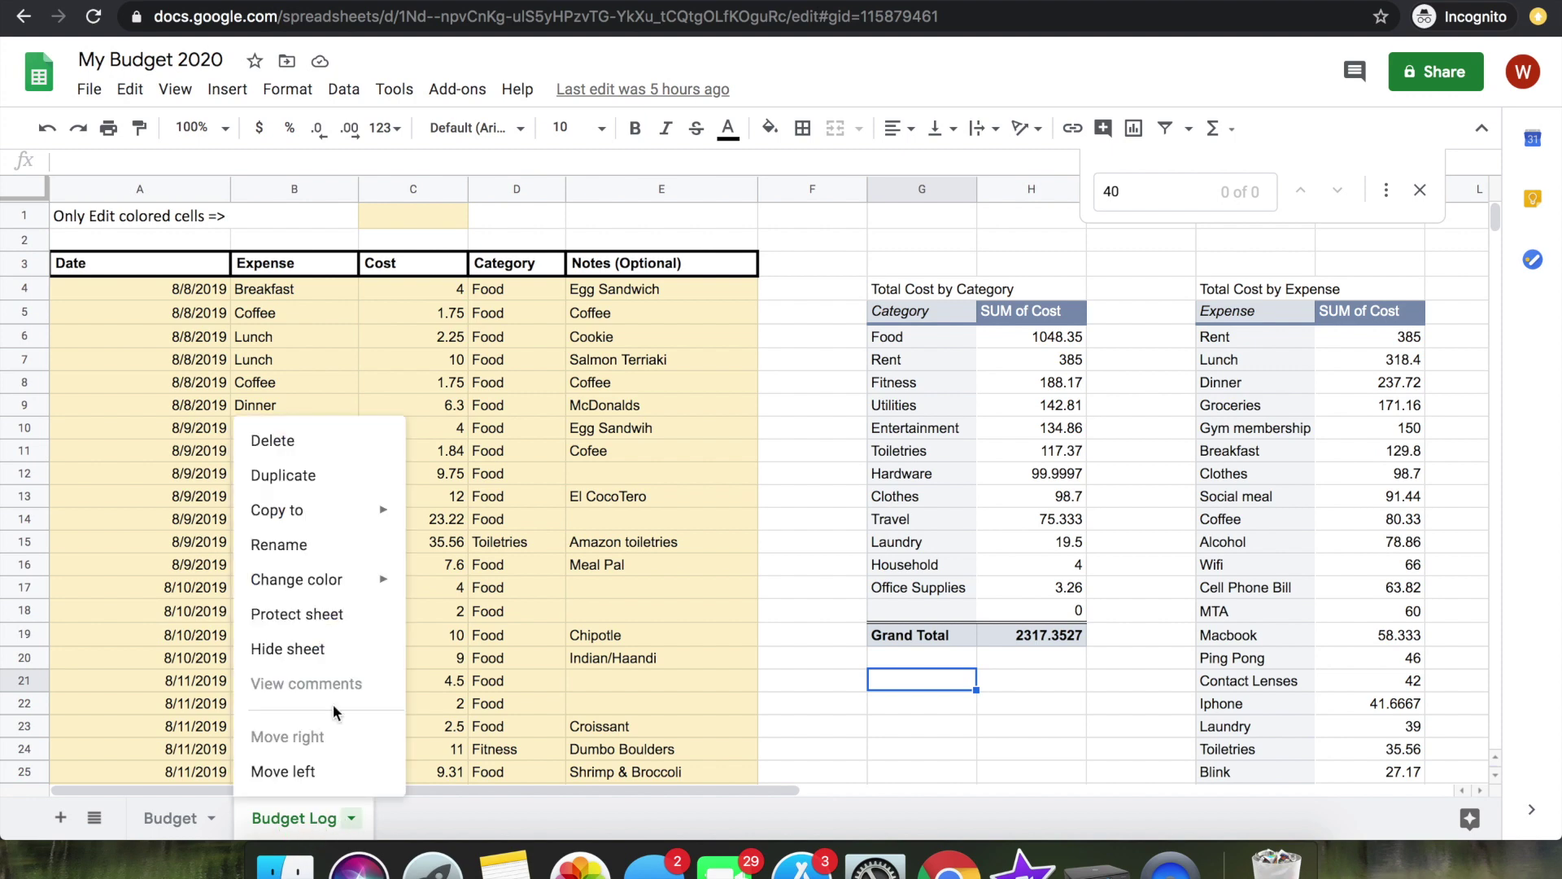
click(303, 485)
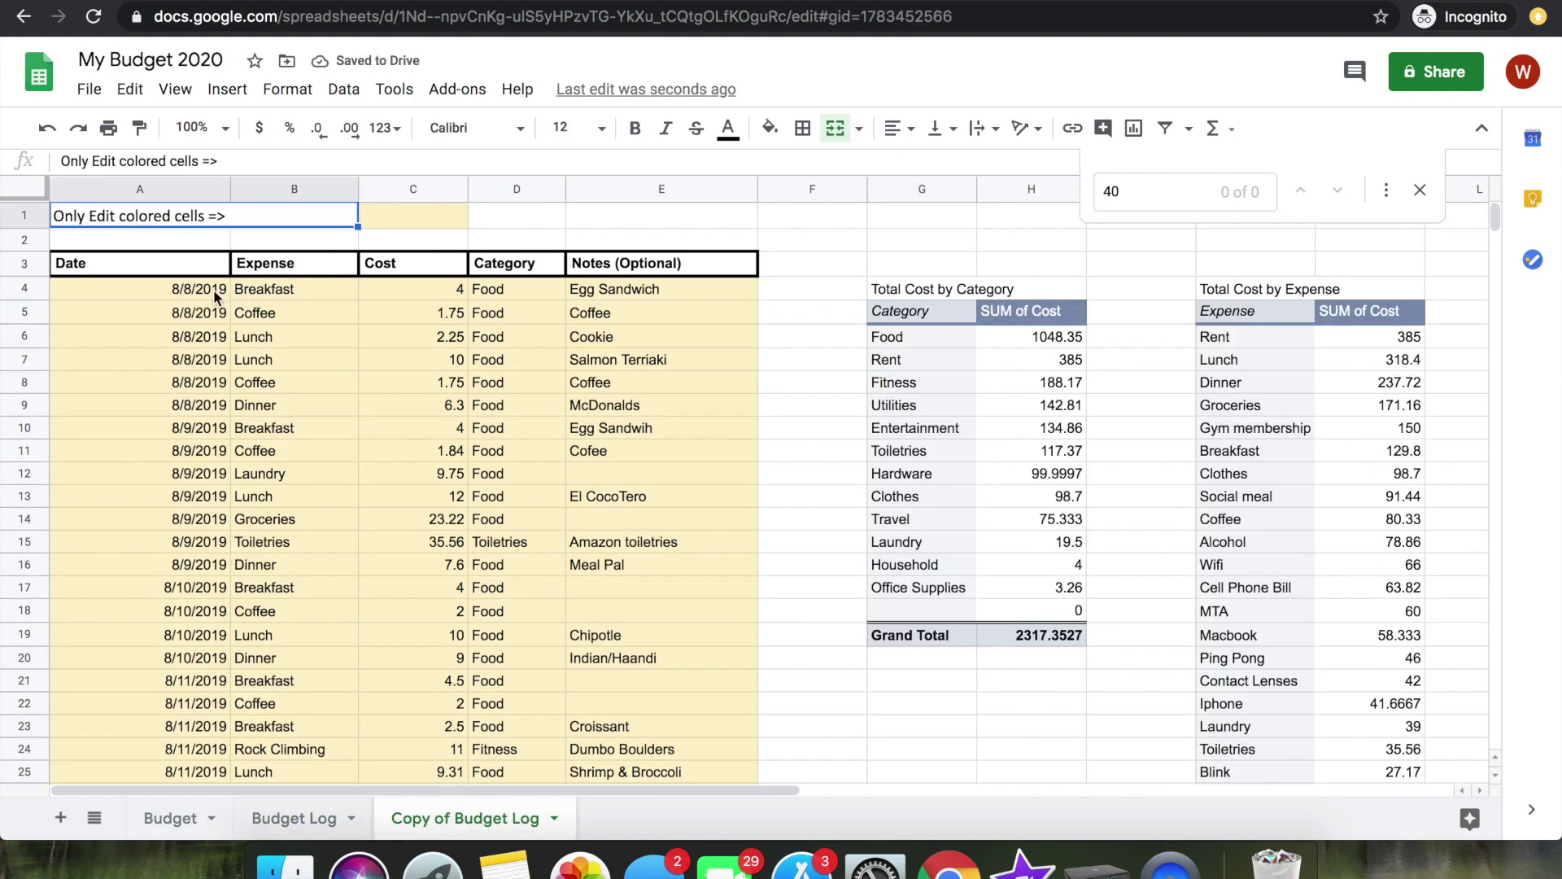
click(301, 820)
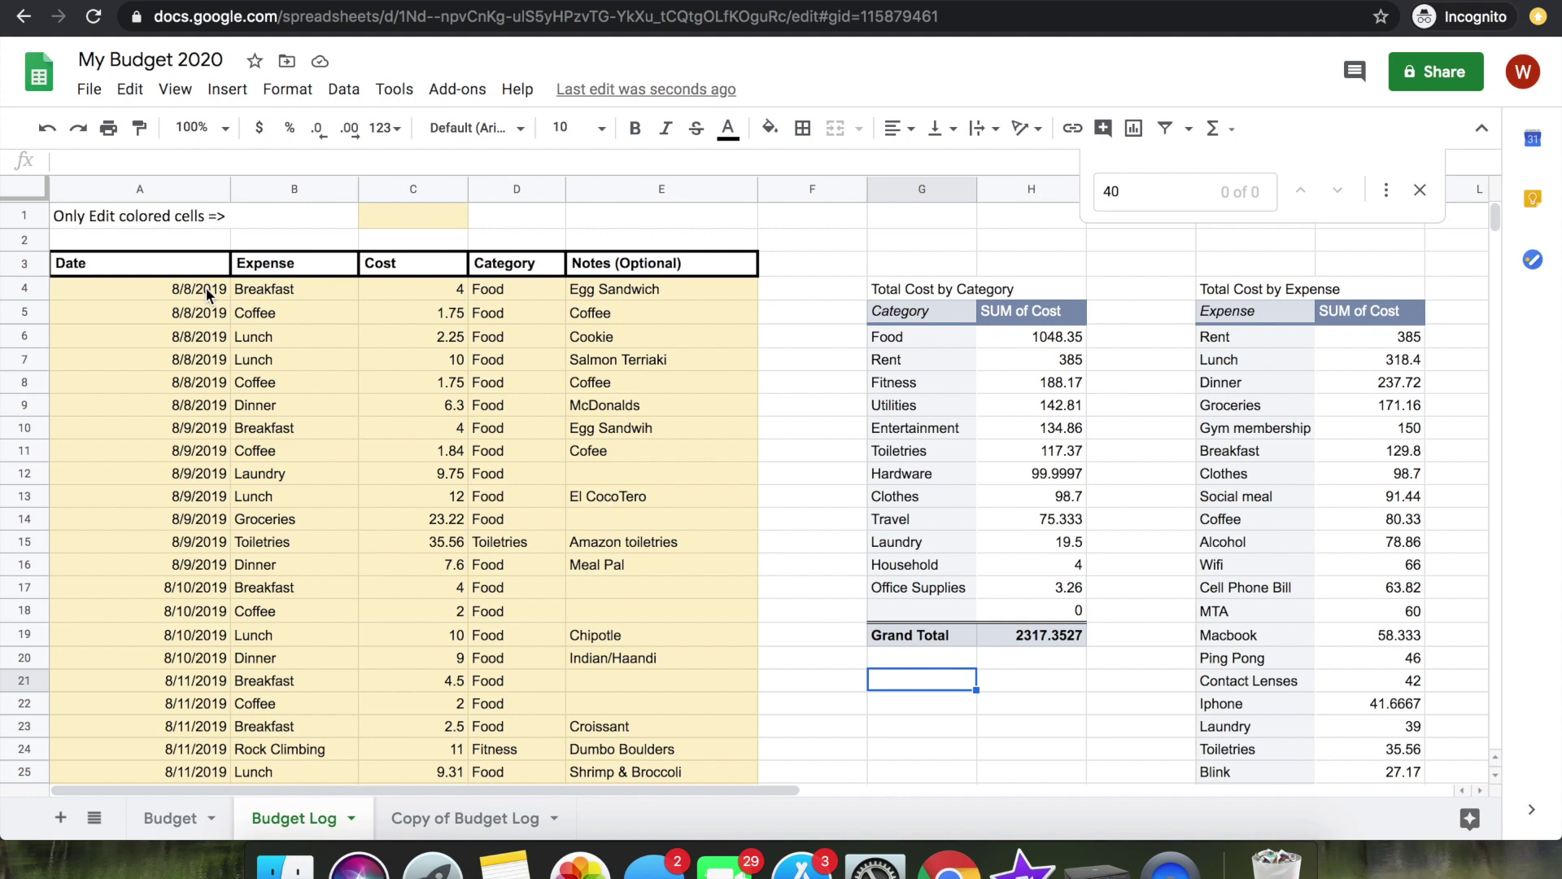
double_click(310, 822)
text(8)
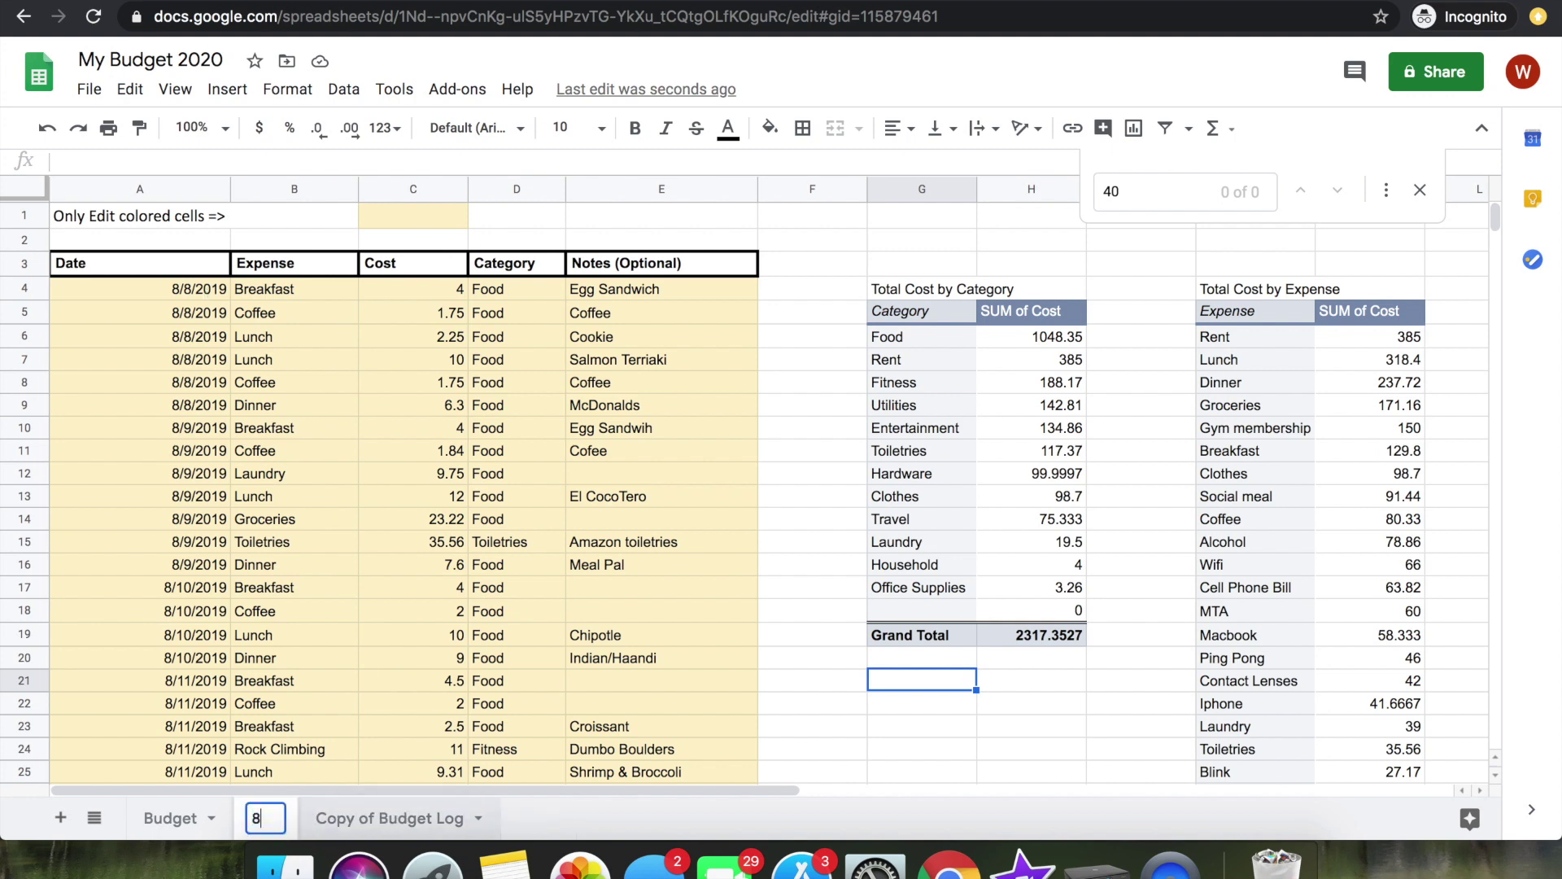
text(/8/19-9/)
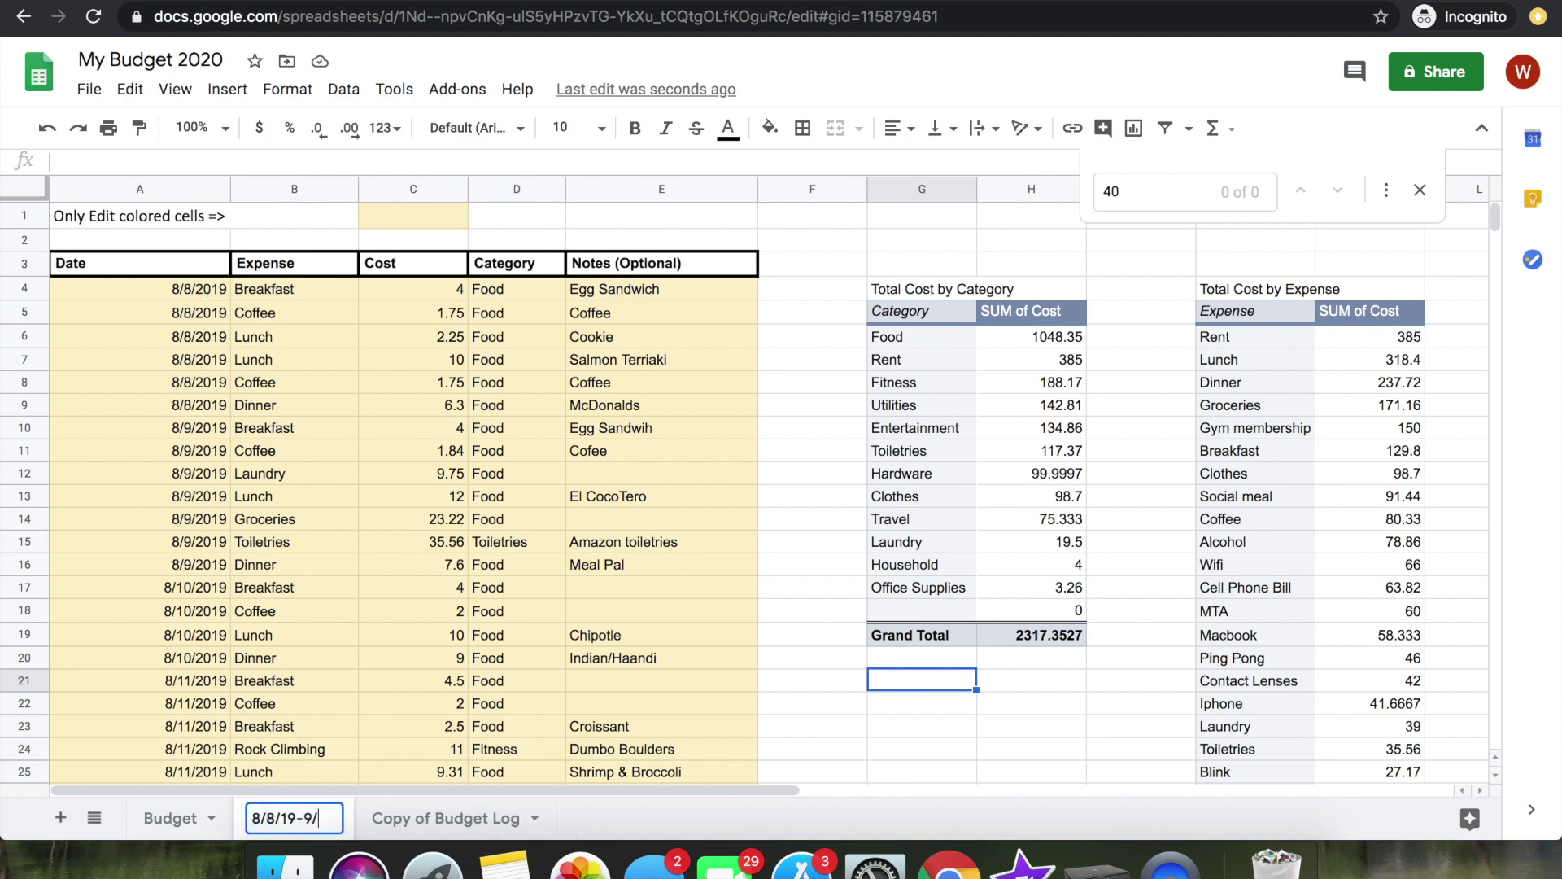
text(8/19)
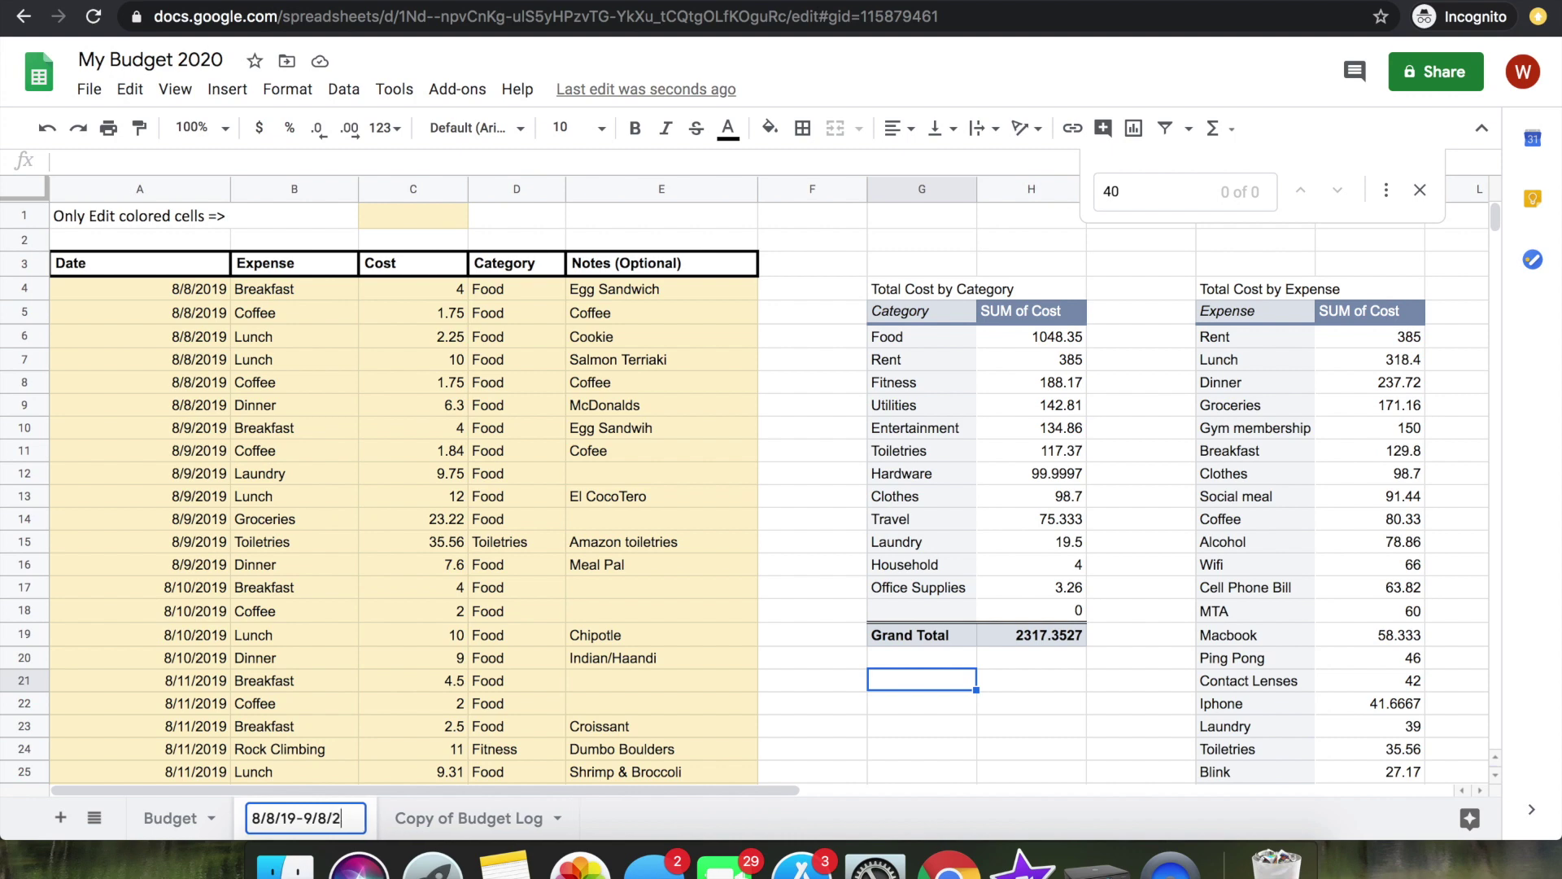
- Rename the duplicated Budget Log sheet as 9/8-10/8
click(450, 820)
double_click(450, 820)
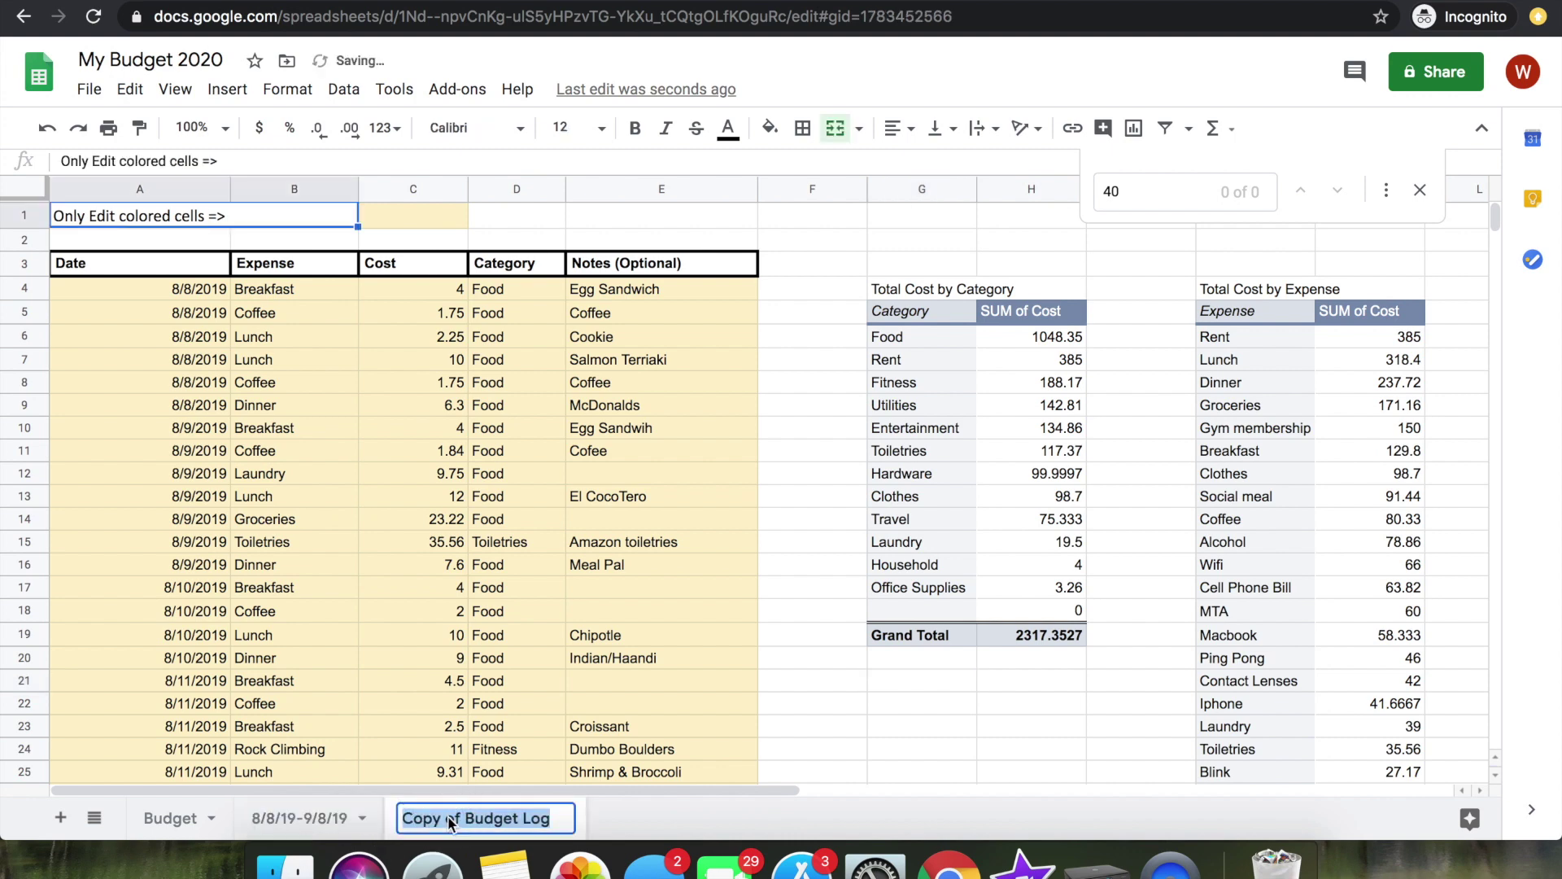
text(9/)
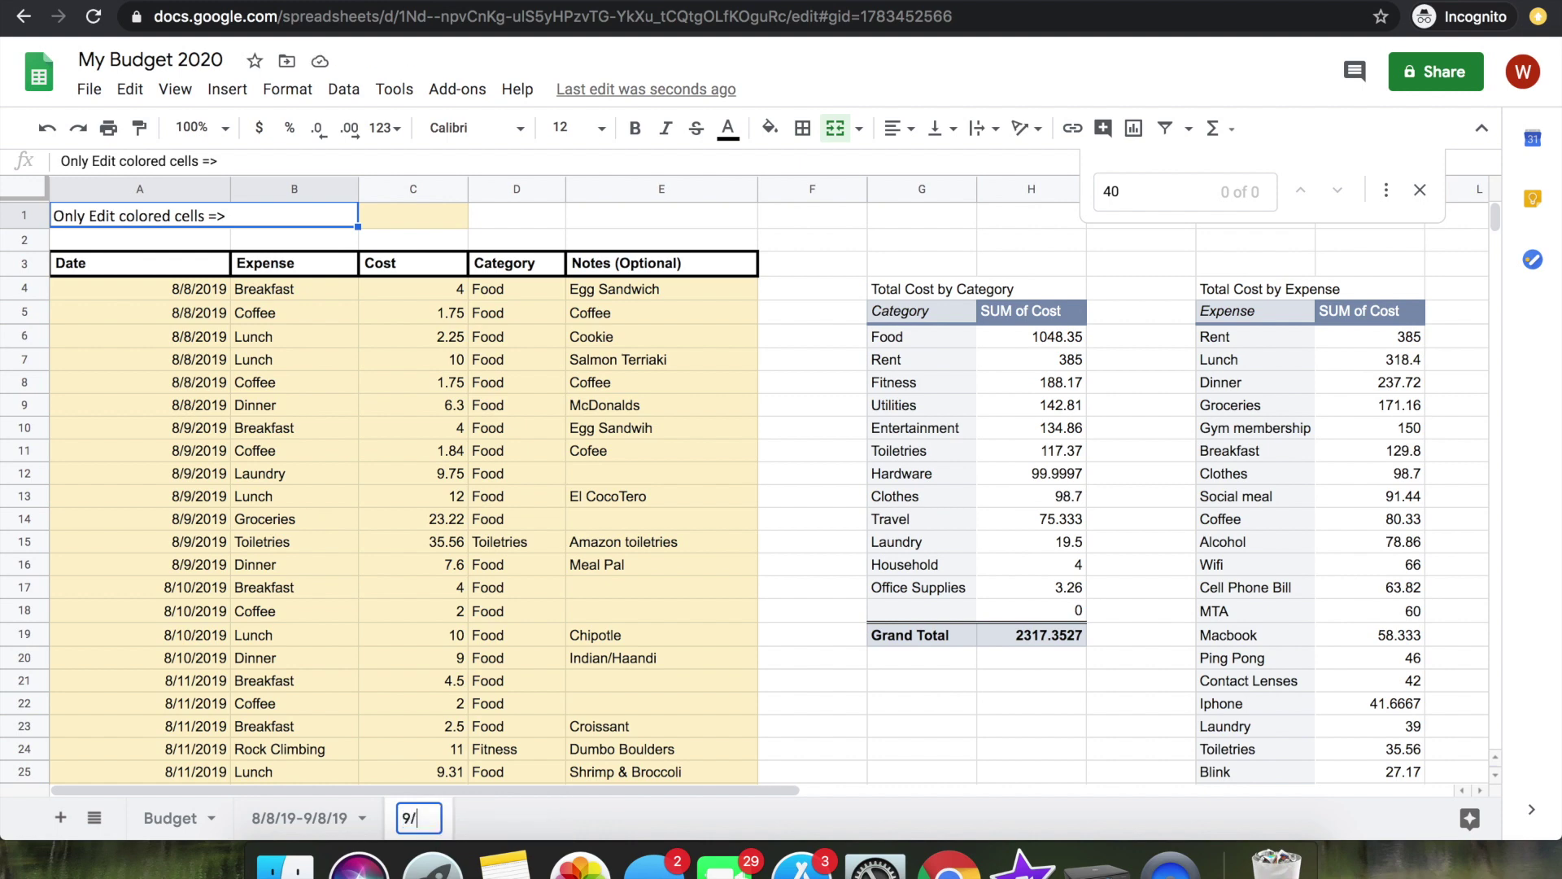
text(8-10/8)
key(Return)
- Clear all entries from the colored log cells of the 9/8-10/8 sheet, from row 4 through row 1001
scroll(745, 480, down, 20)
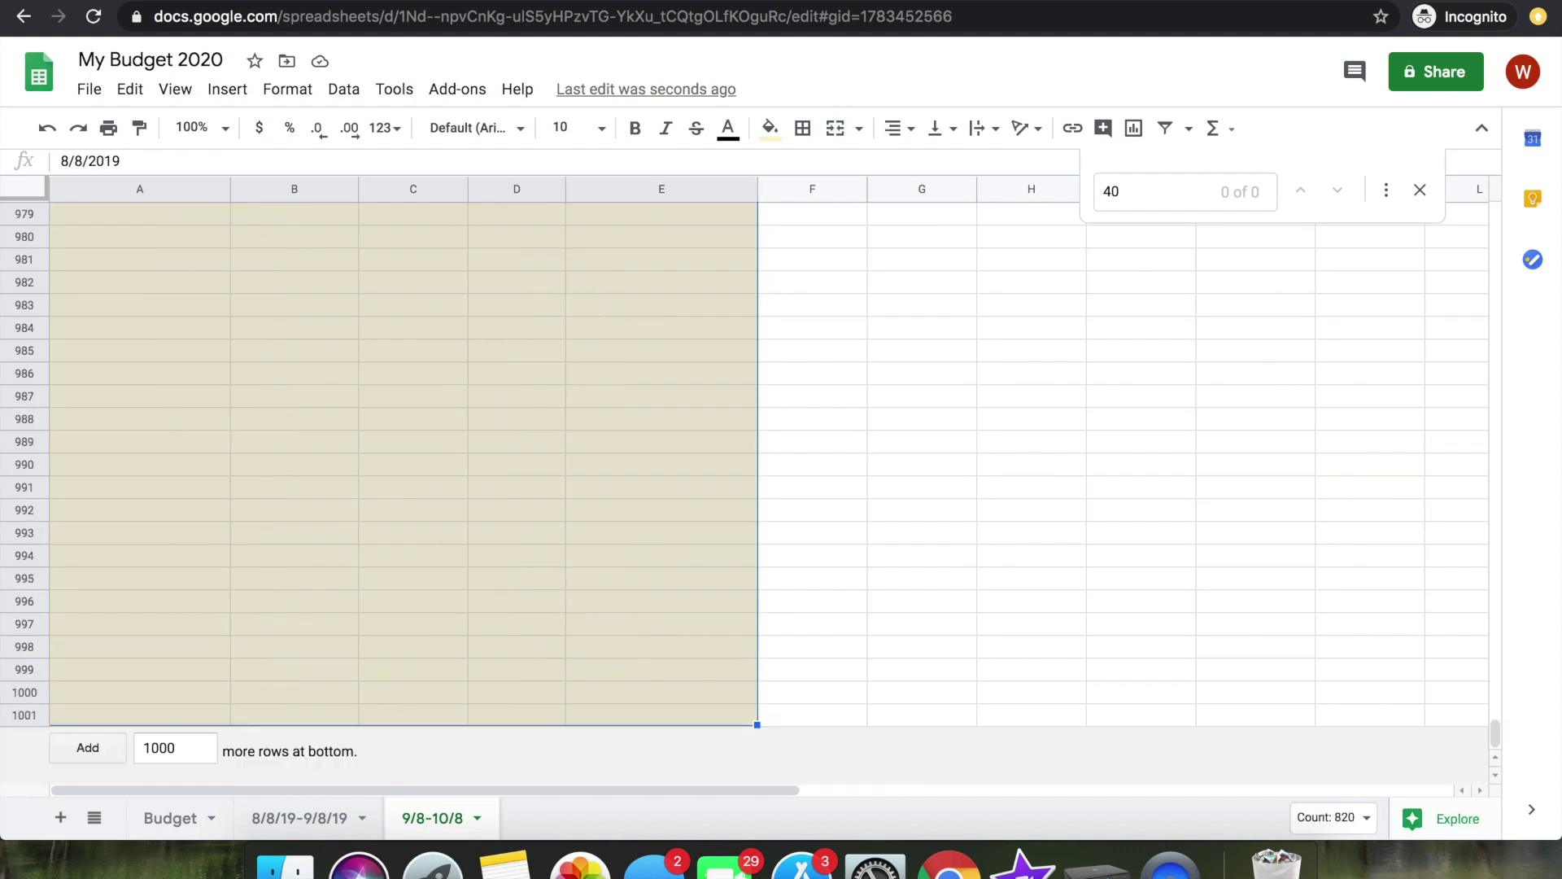
key(Delete)
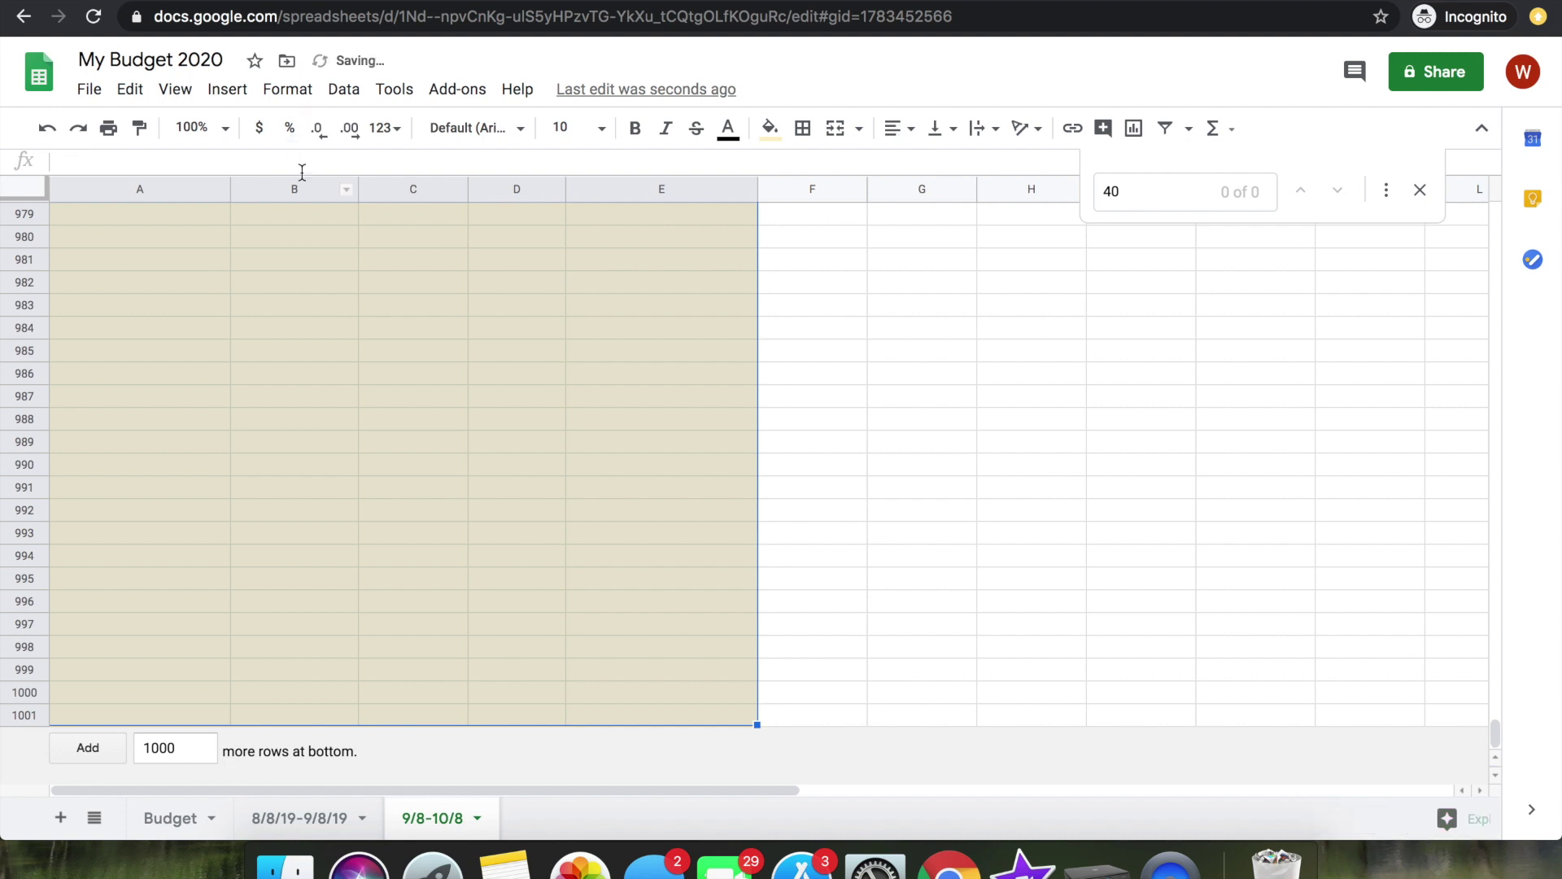
scroll(355, 306, up, 20)
scroll(354, 305, up, 20)
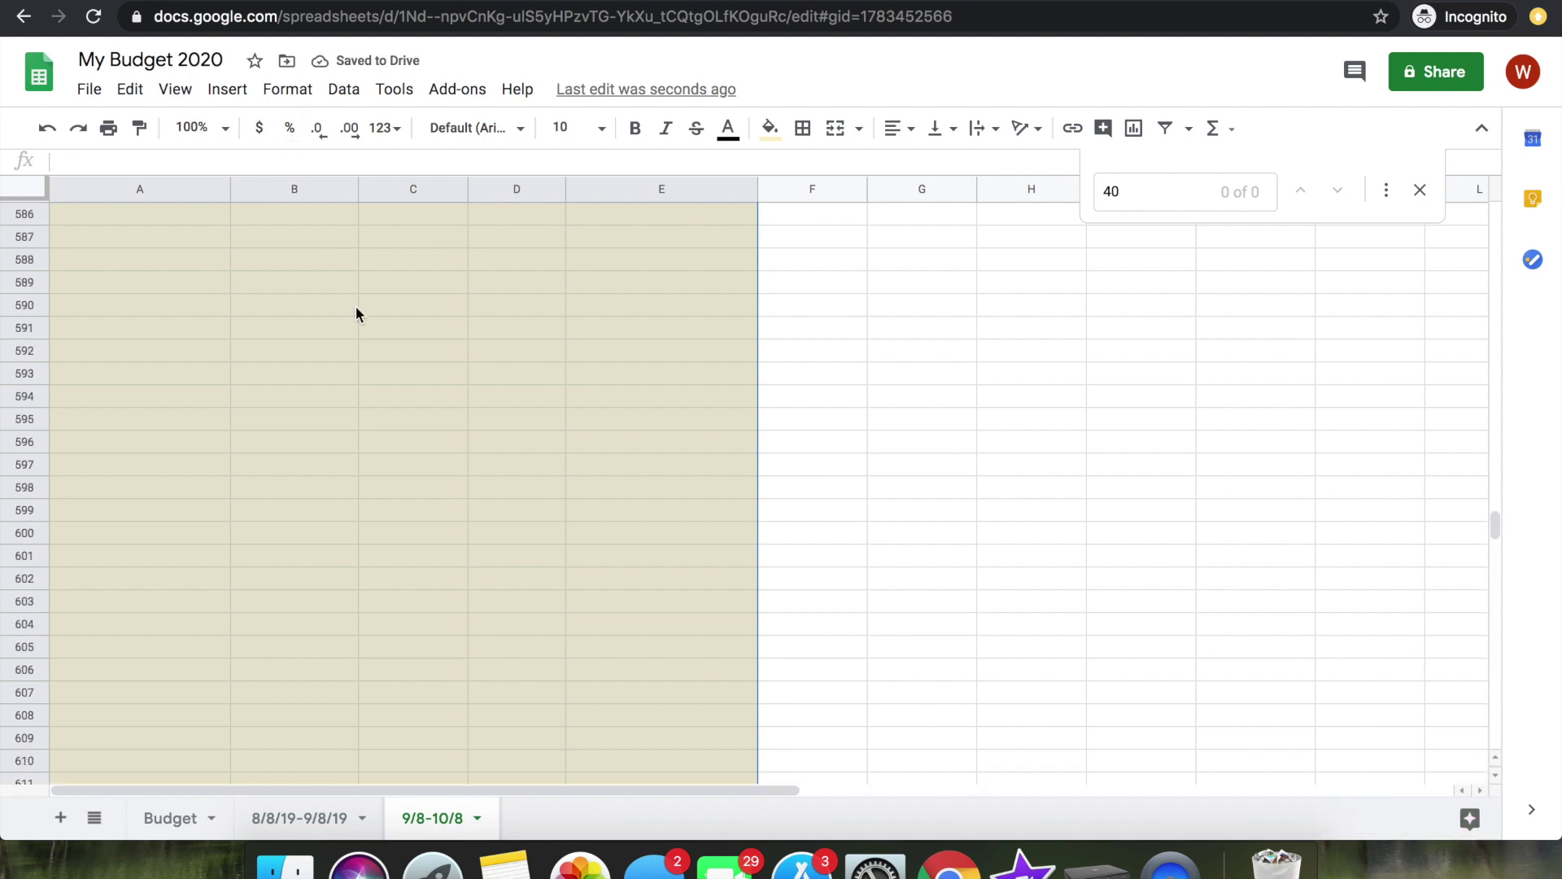
scroll(355, 306, up, 20)
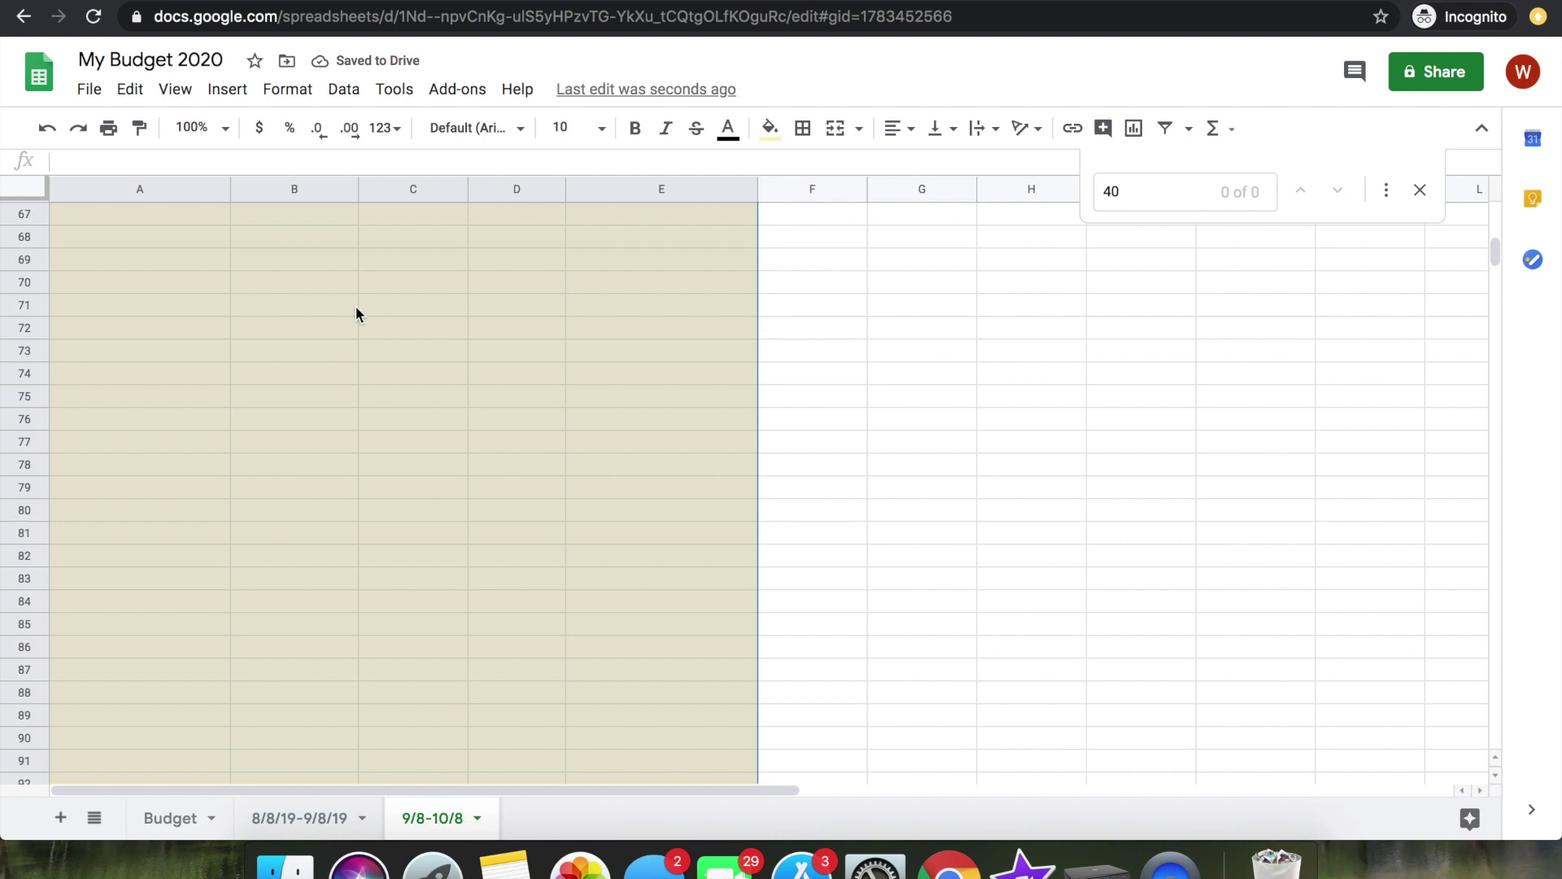
click(371, 455)
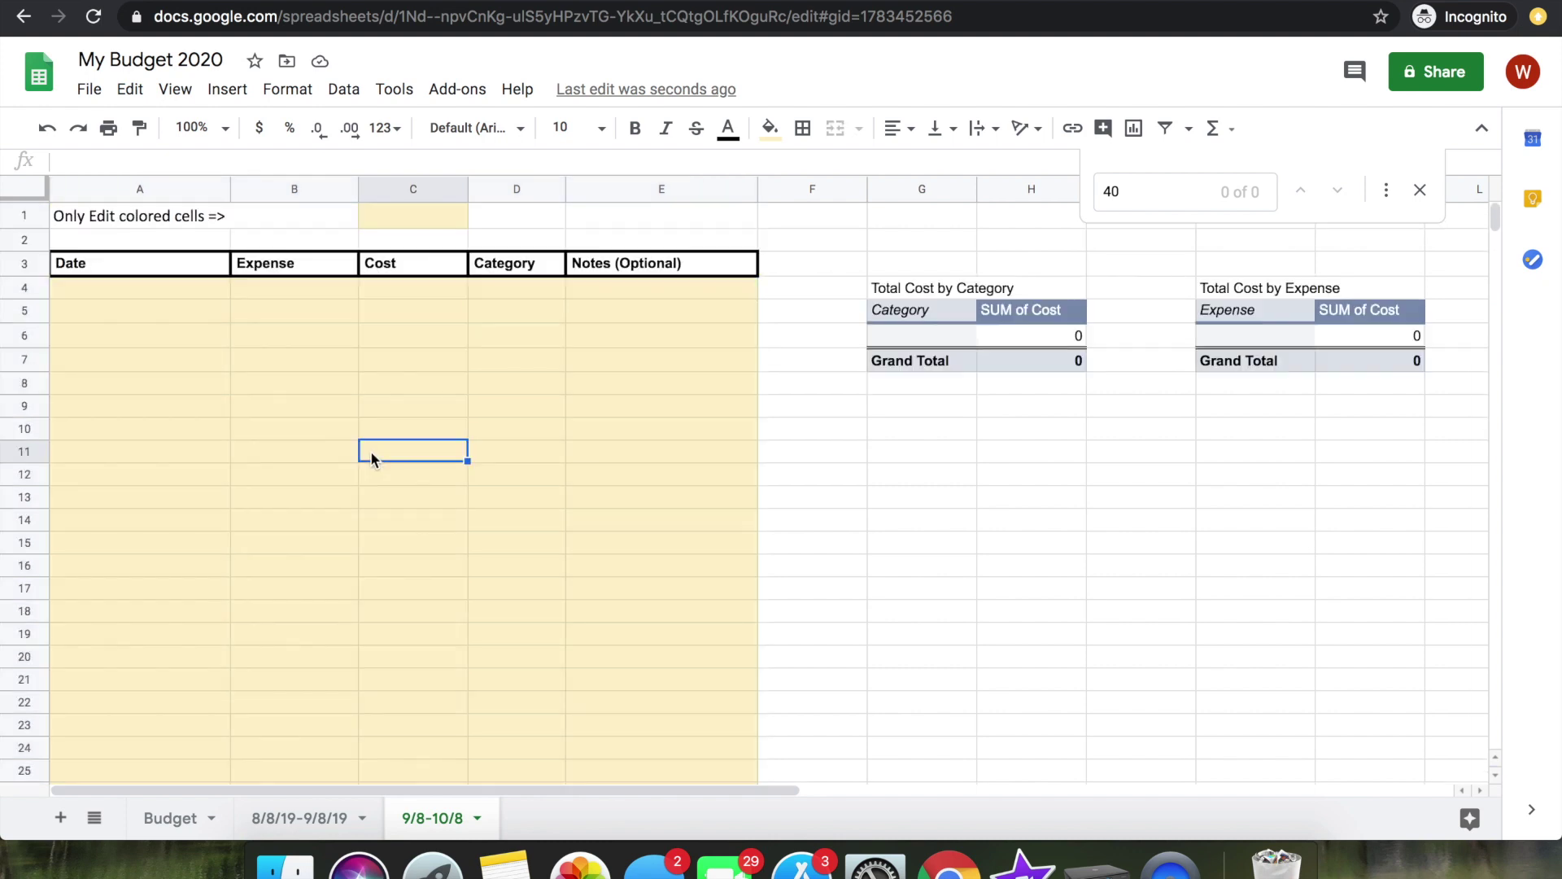
- Check the first empty Date cell and the pivot settings of the Total Cost by Category summary on the 9/8-10/8 sheet
click(129, 293)
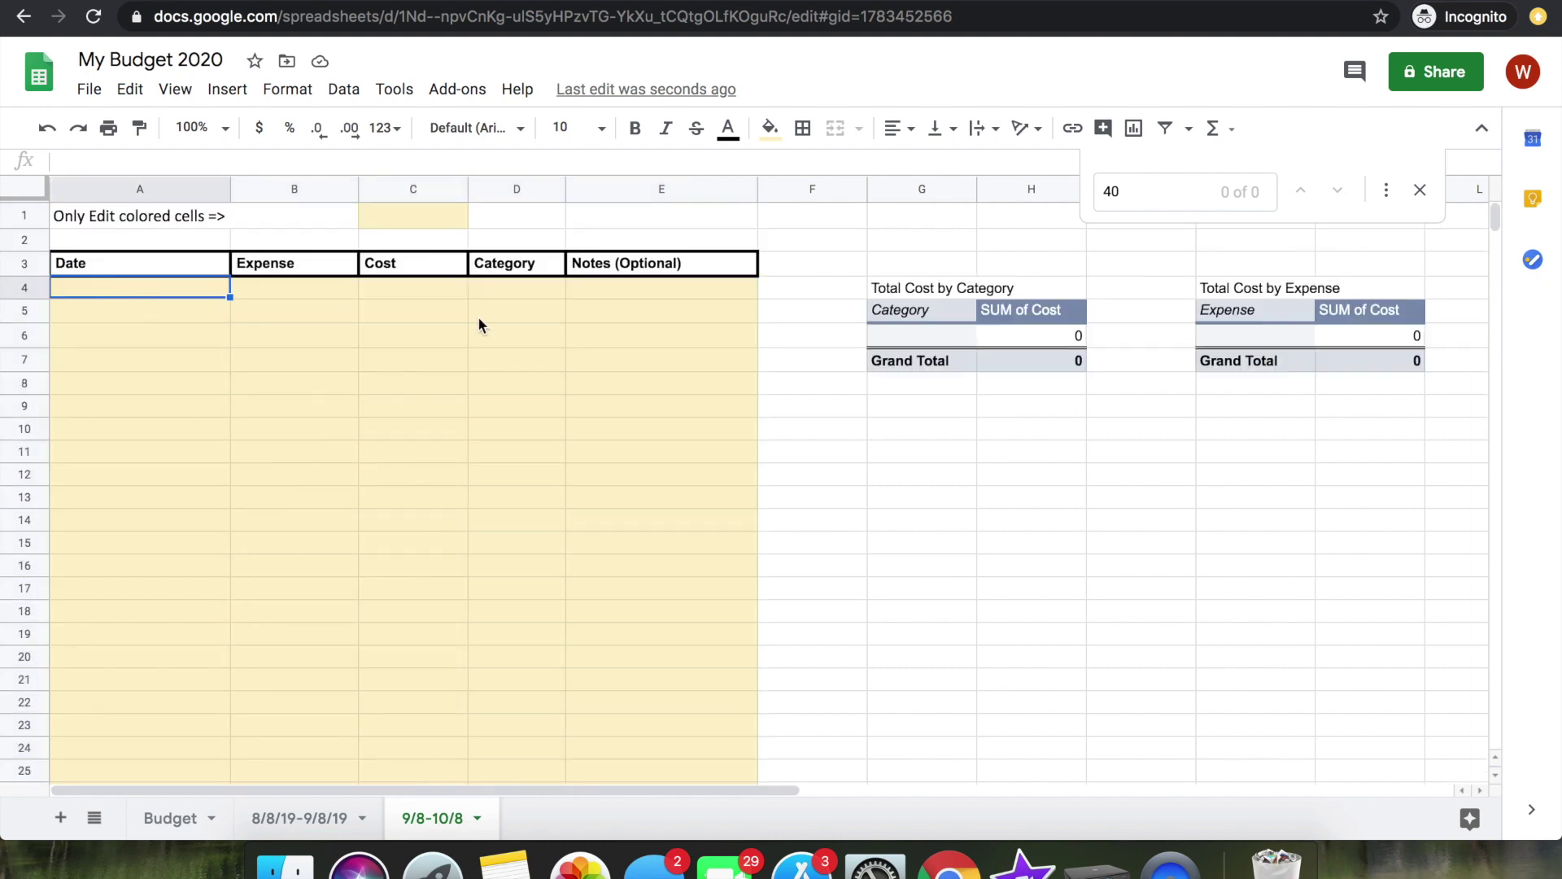
click(1006, 336)
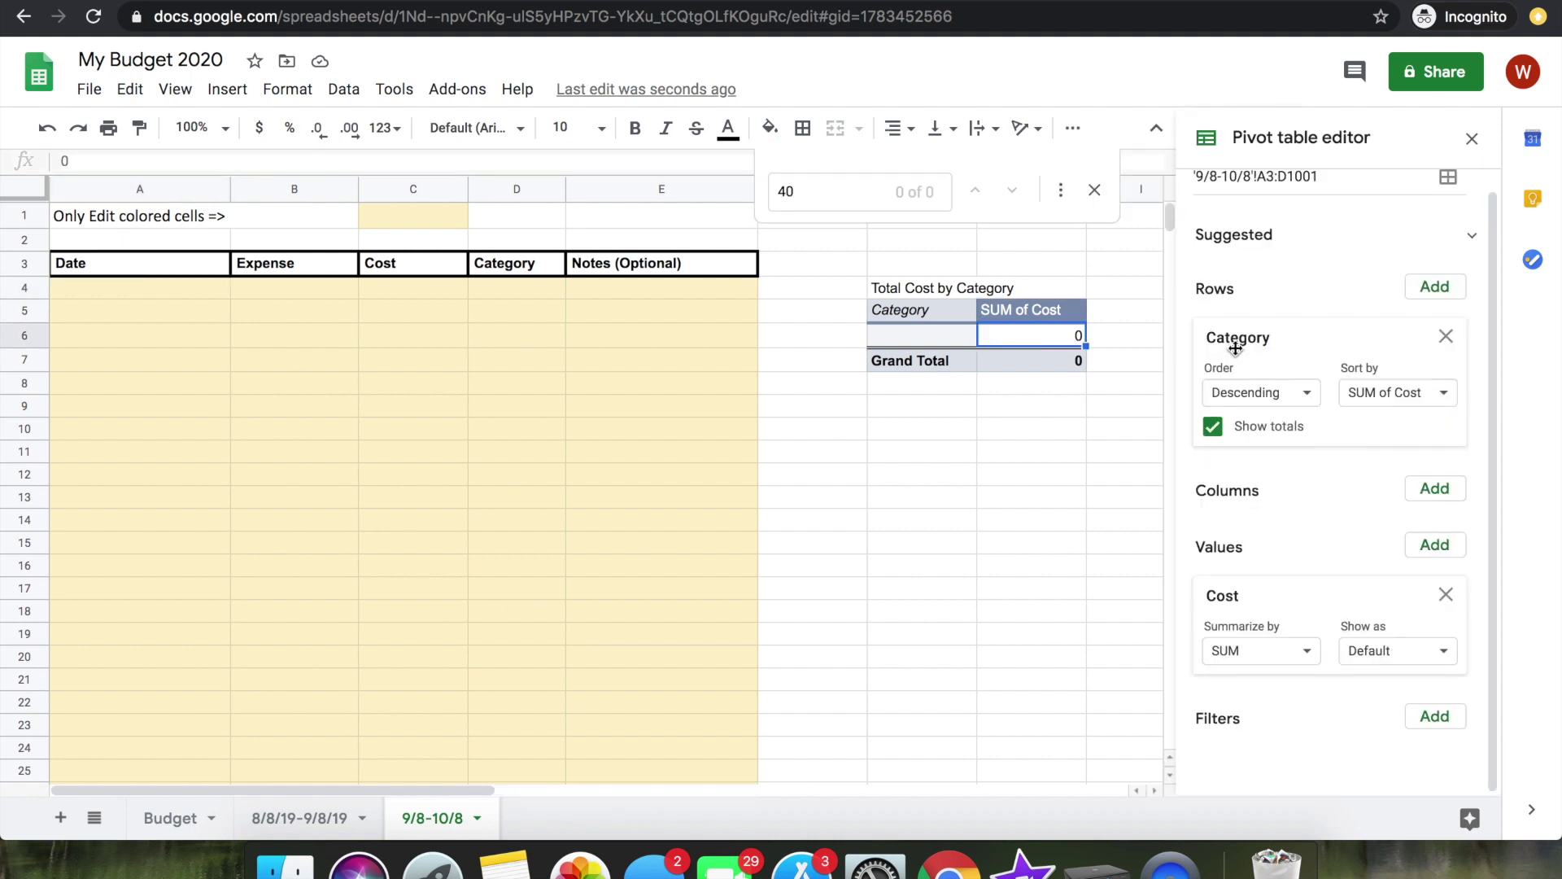
click(1472, 141)
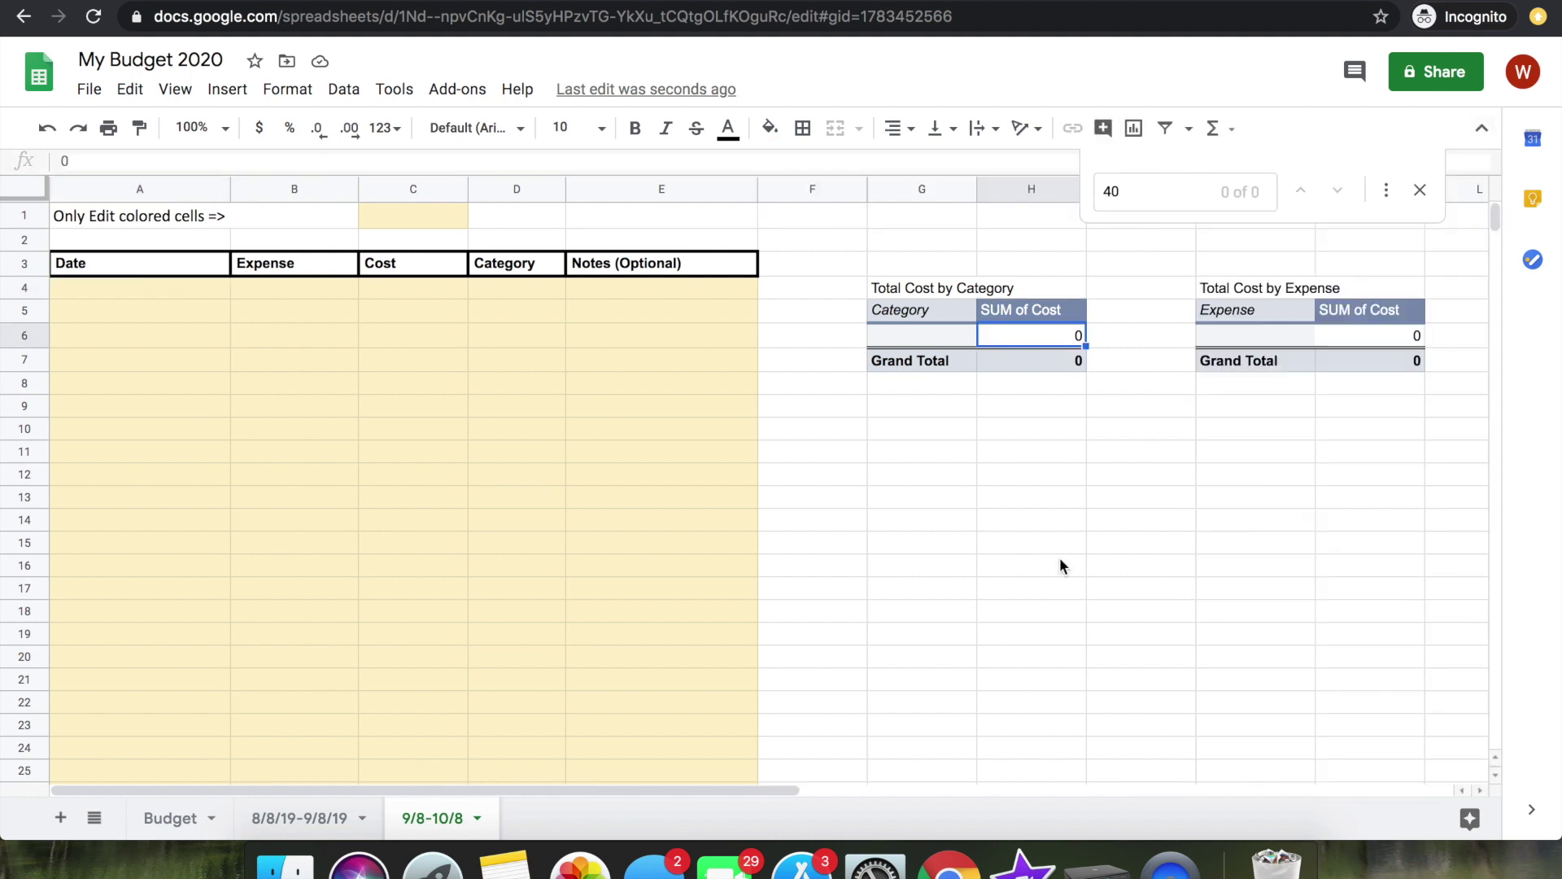
click(1060, 563)
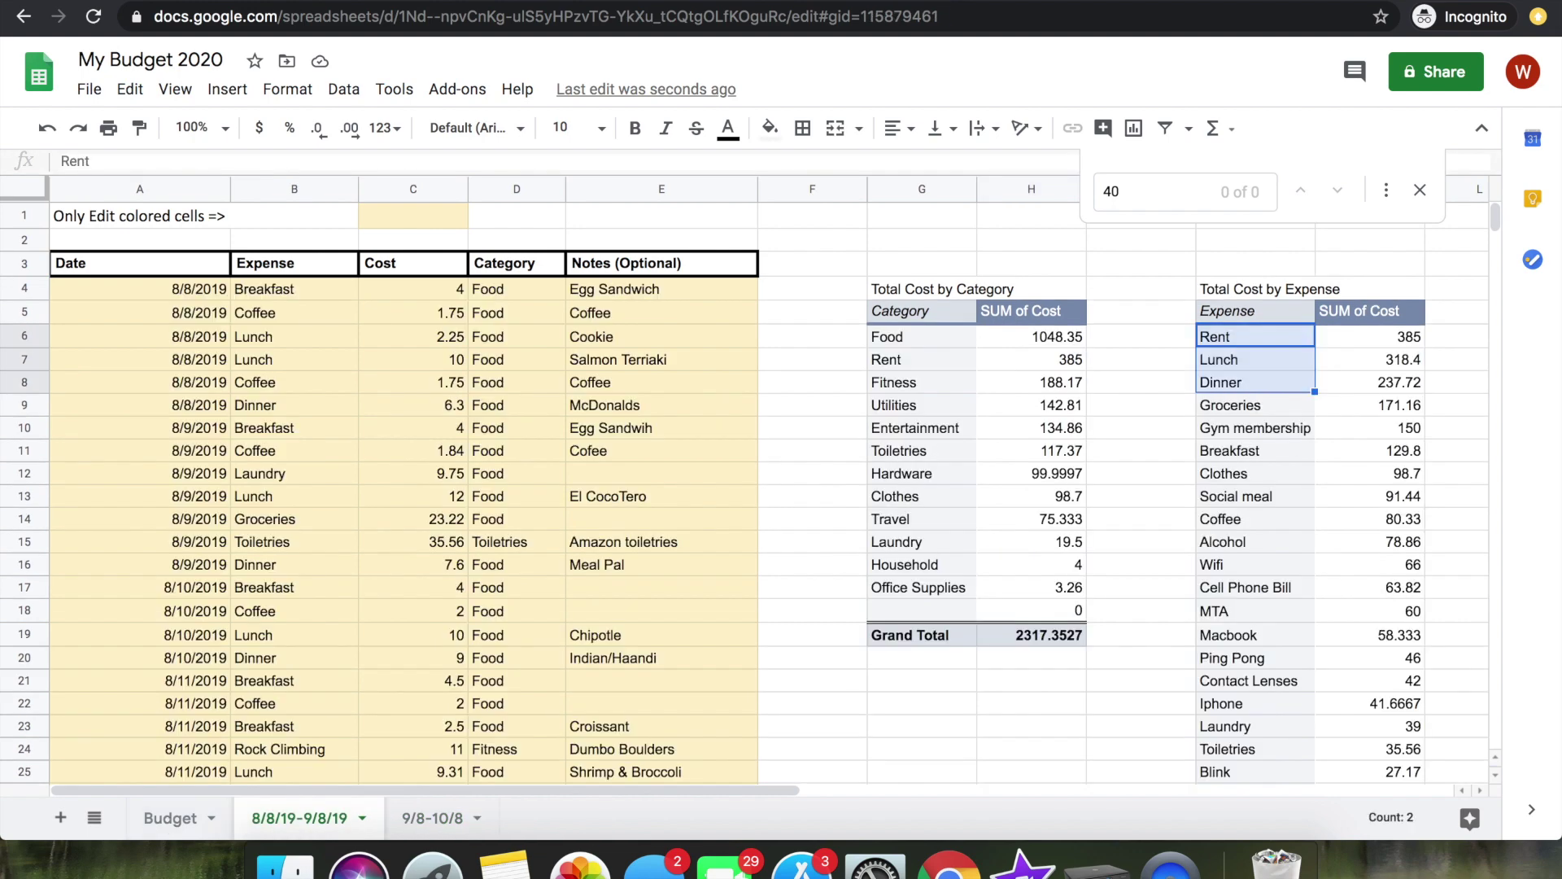
- Copy the expense names from Rent through Dish Soap in the Total Cost by Expense summary of the 8/8/19-9/8/19 sheet
key(shift+Down)
key(shift+Down)
key(shift+Down)
key(shift+Down)
key(shift+Down)
key(shift+Down)
key(shift+Down)
key(shift+Down)
key(shift+Down)
key(shift+Down)
key(shift+Down)
key(shift+Down)
key(shift+Down)
key(shift+Down)
key(shift+Down)
key(shift+Down)
key(shift+Down)
key(shift+Down)
key(shift+Down)
key(shift+Down)
key(shift+Down)
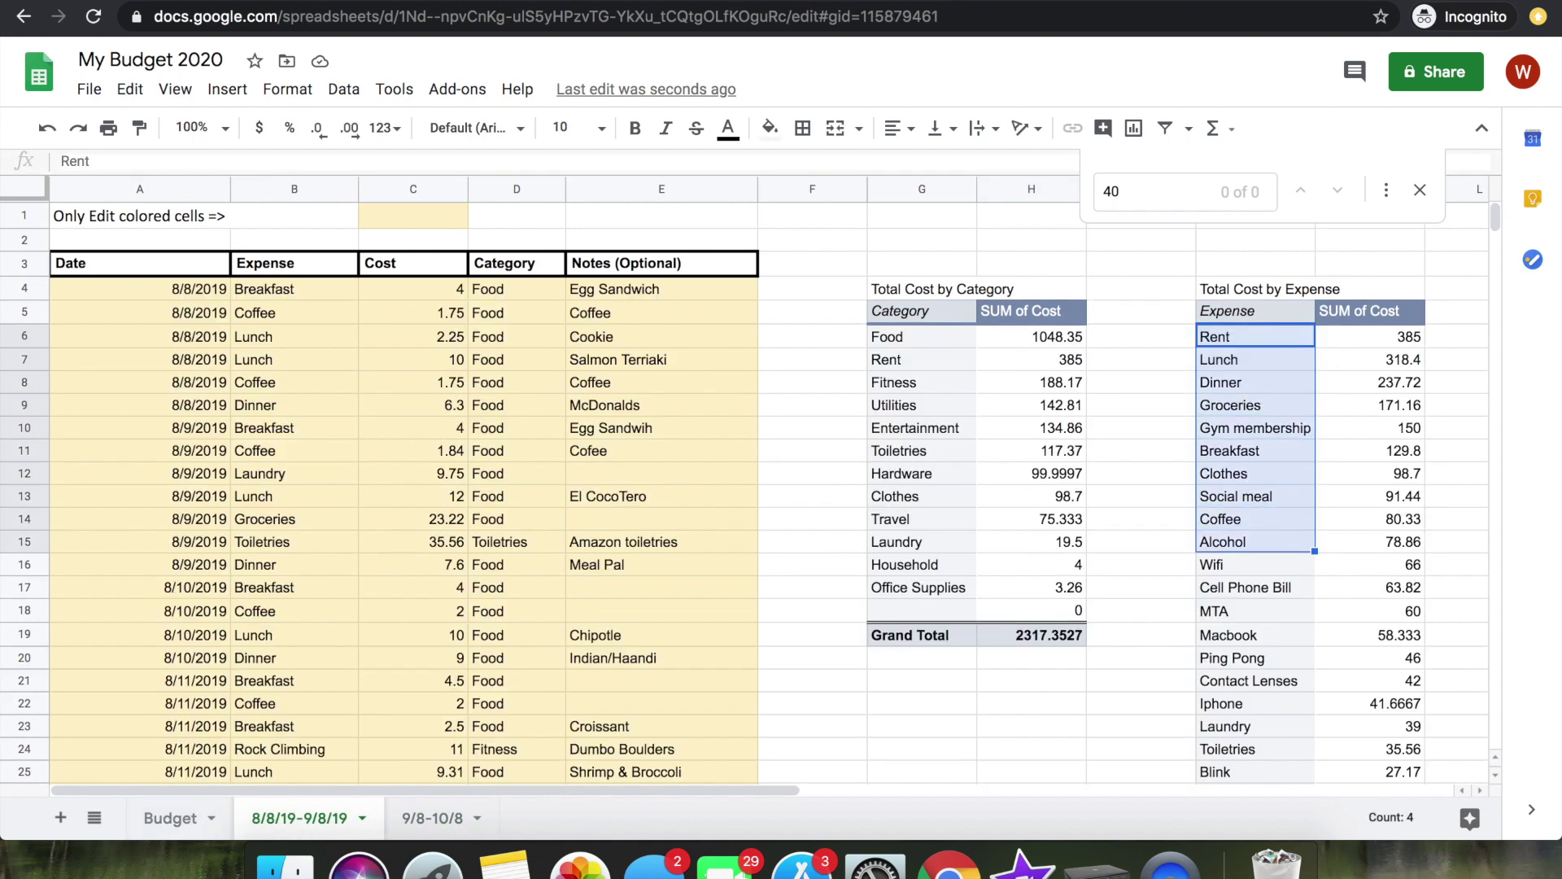
key(shift+Down)
key(shift+Down)
key(shift+Down)
key(shift+Down)
key(shift+Down)
key(shift+Down)
key(shift+Down)
key(shift+Down)
key(shift+Down)
key(shift+Down)
key(shift+Down)
key(shift+Down)
key(shift+Down)
key(shift+Down)
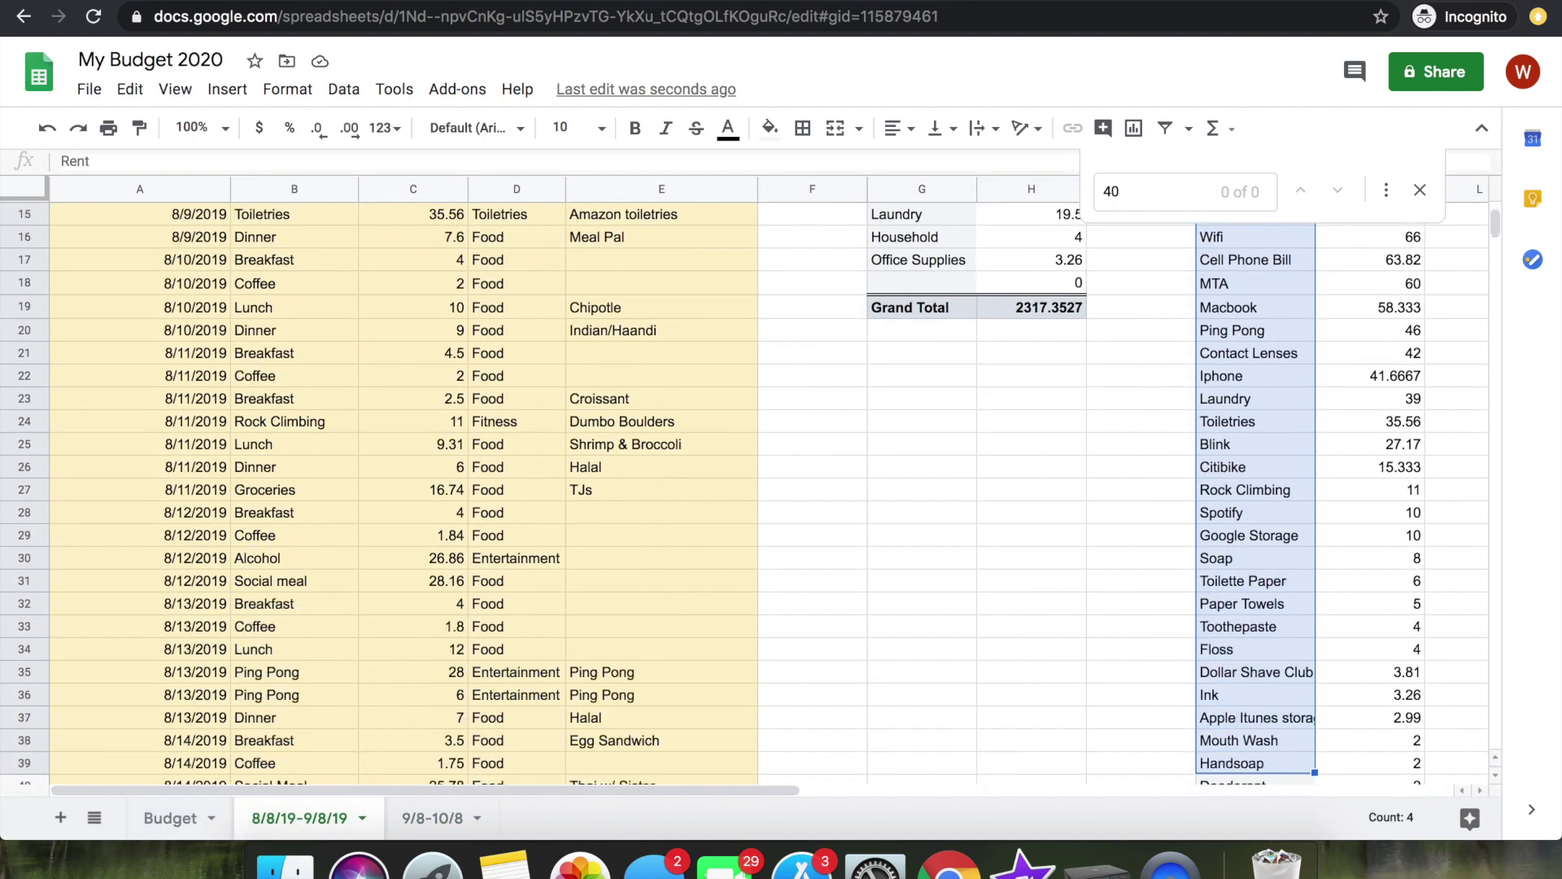
key(shift+Down)
key(shift+Up)
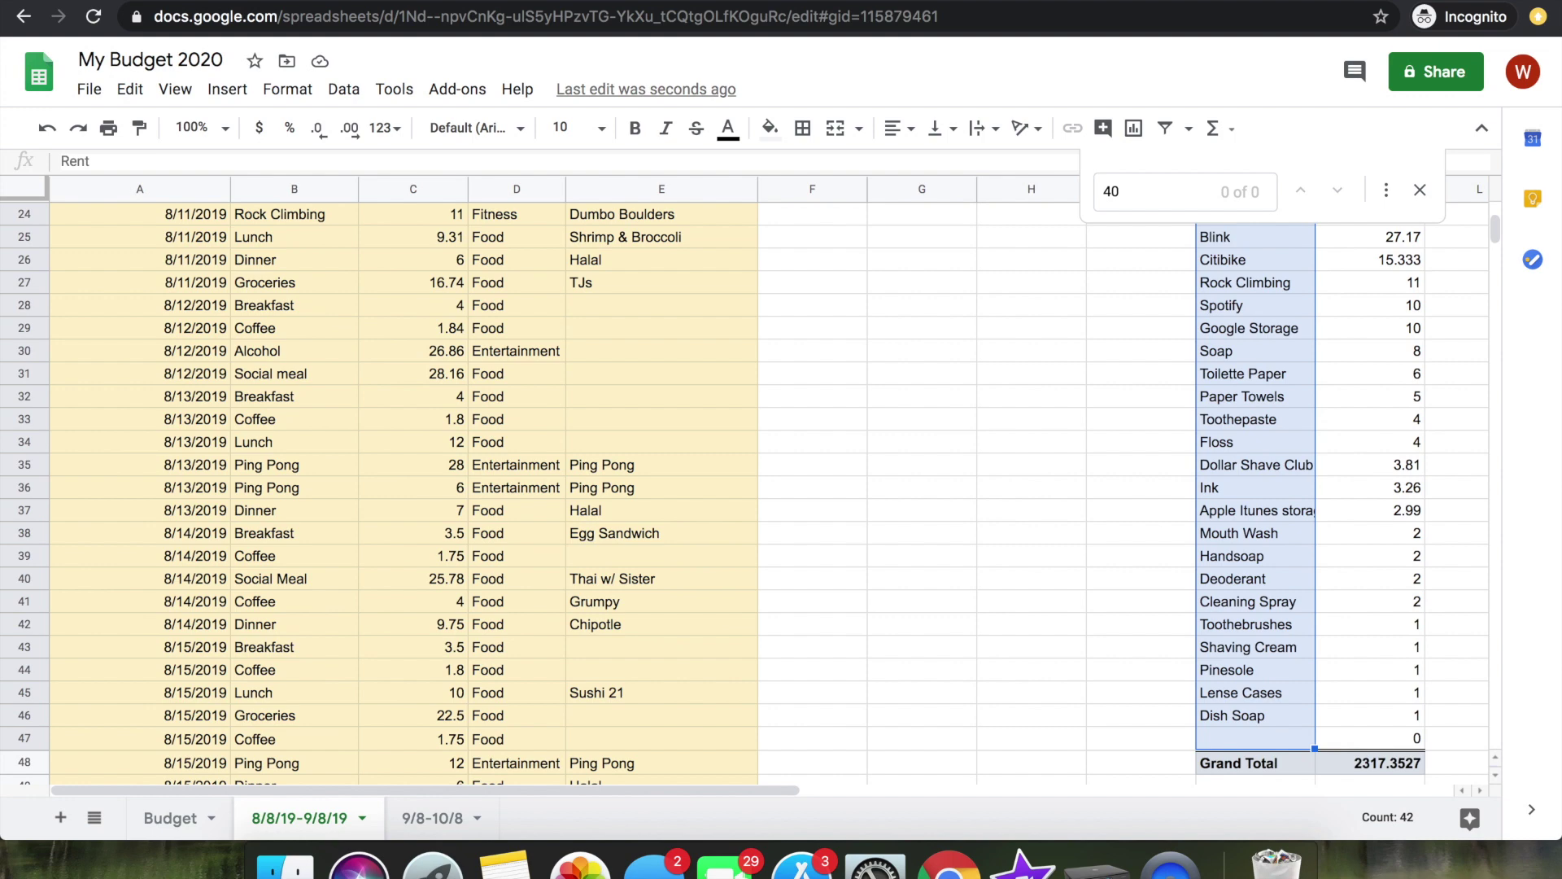
key(shift+Up)
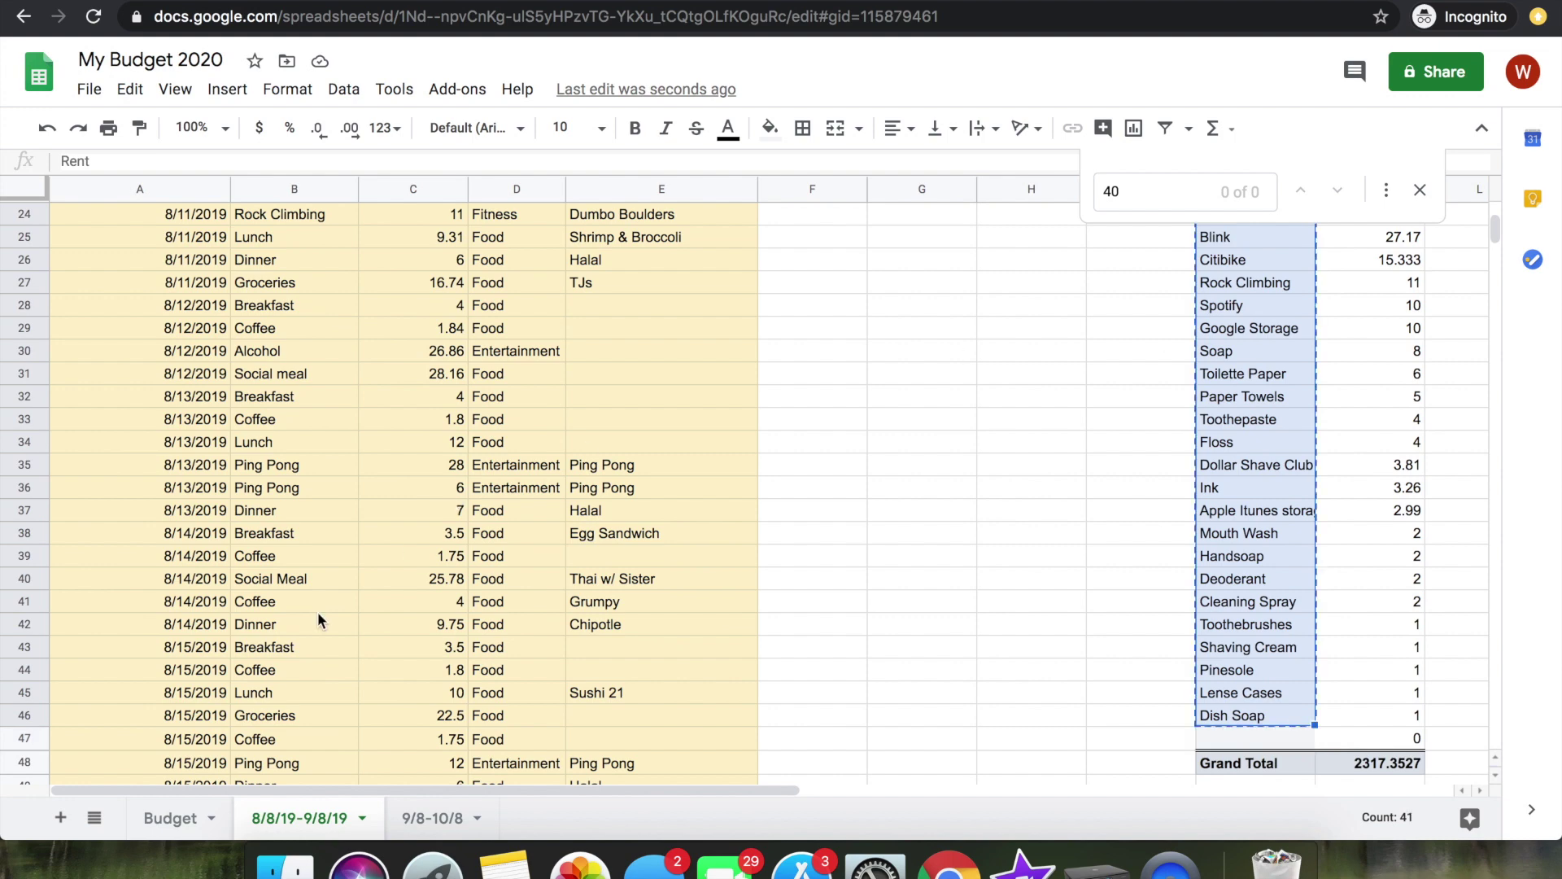
- Paste the copied expense names into the Budget sheet's Expense column starting at B24, and look over the pasted list
click(171, 818)
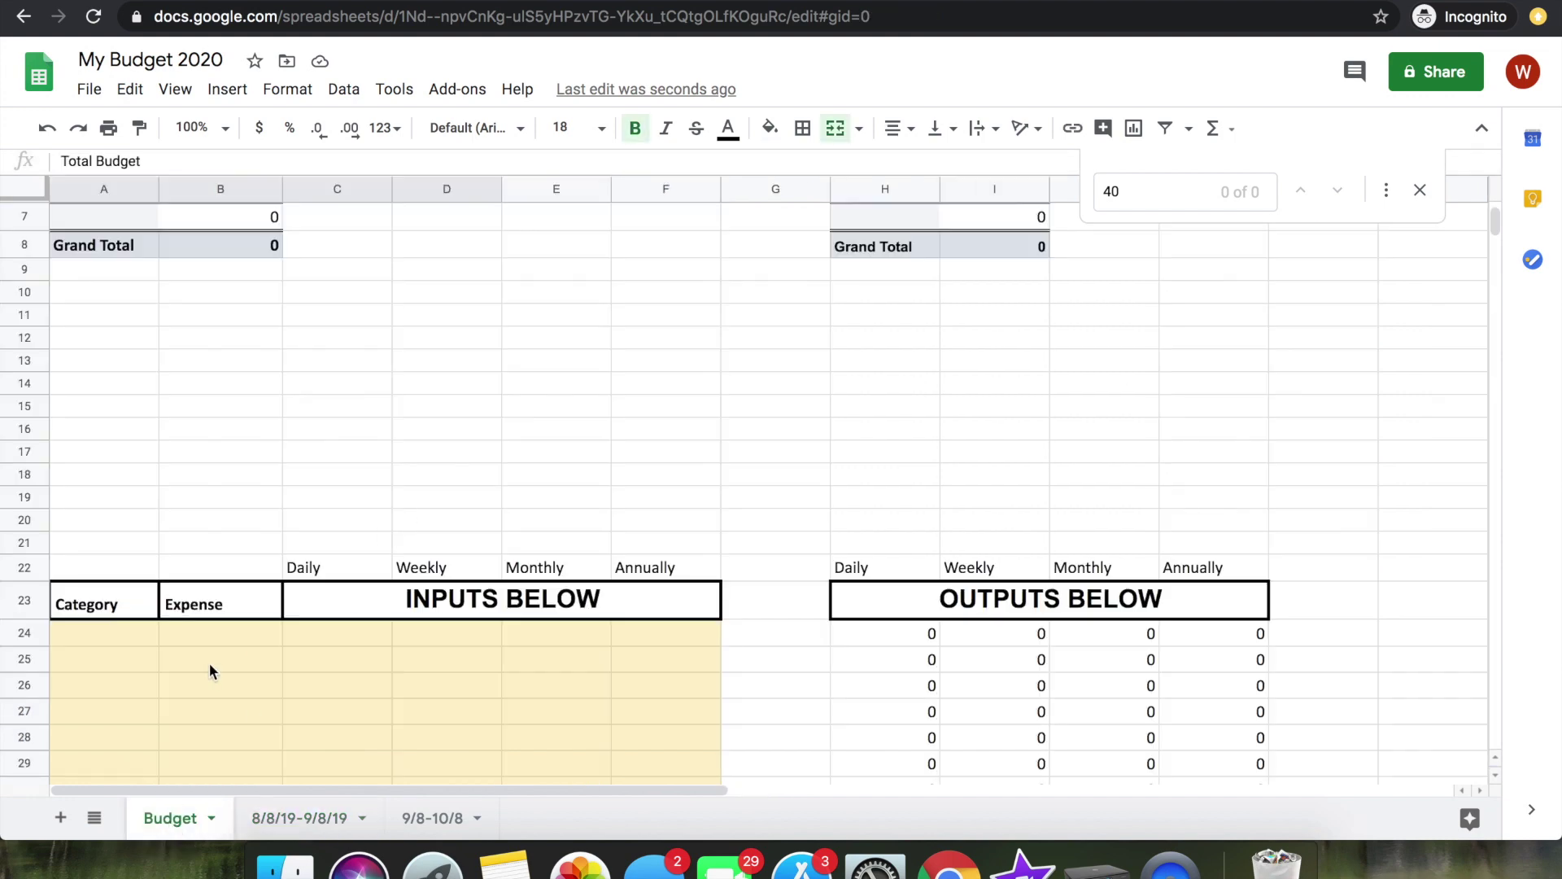
click(227, 633)
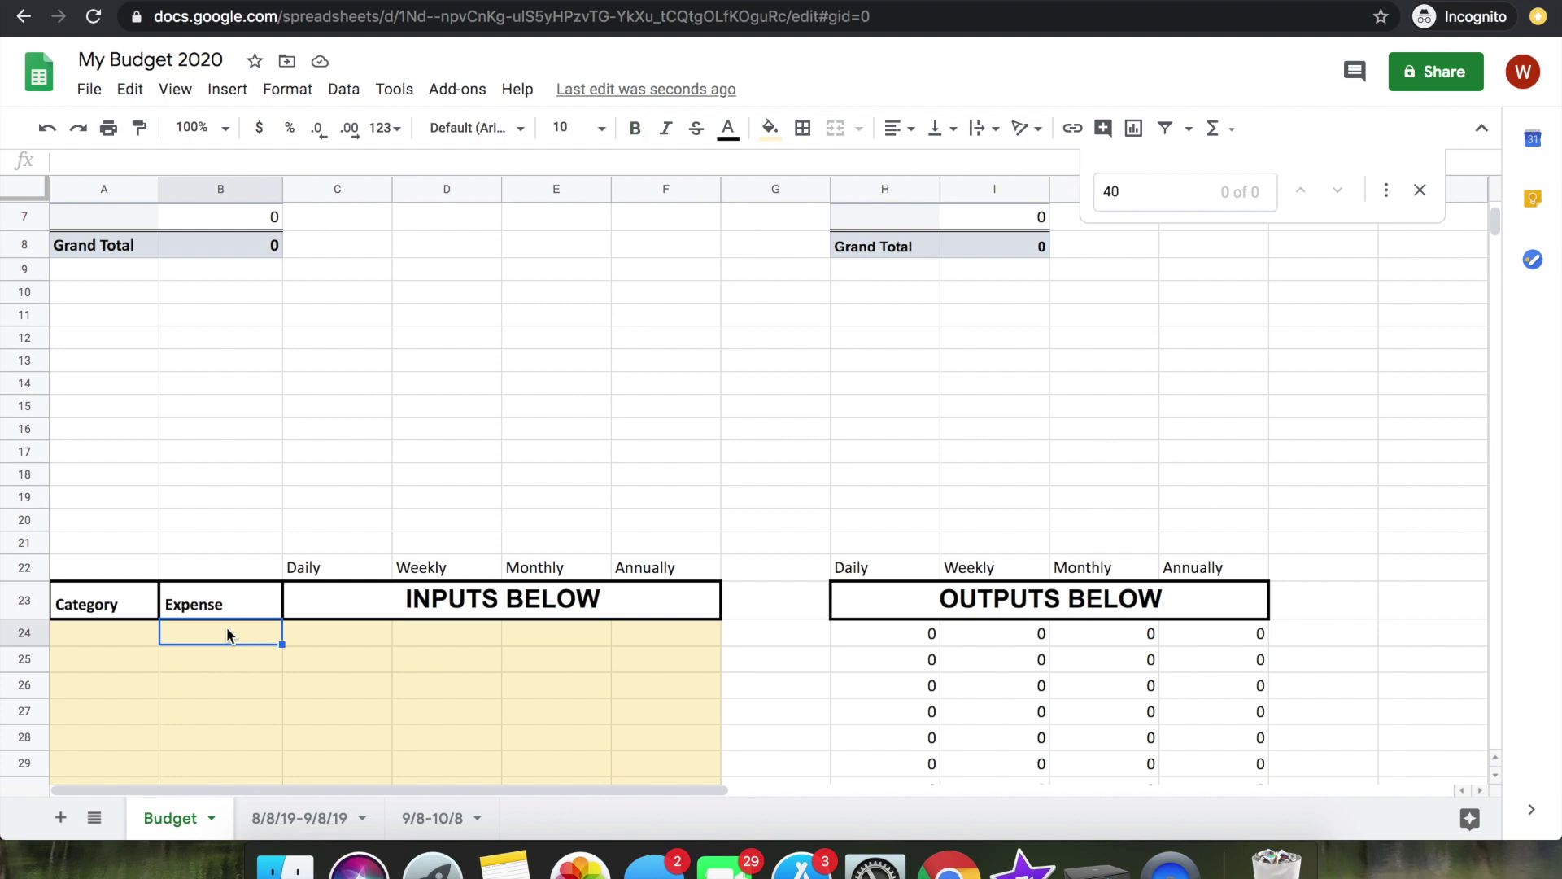
key(super+v)
click(353, 429)
scroll(353, 519, down, 10)
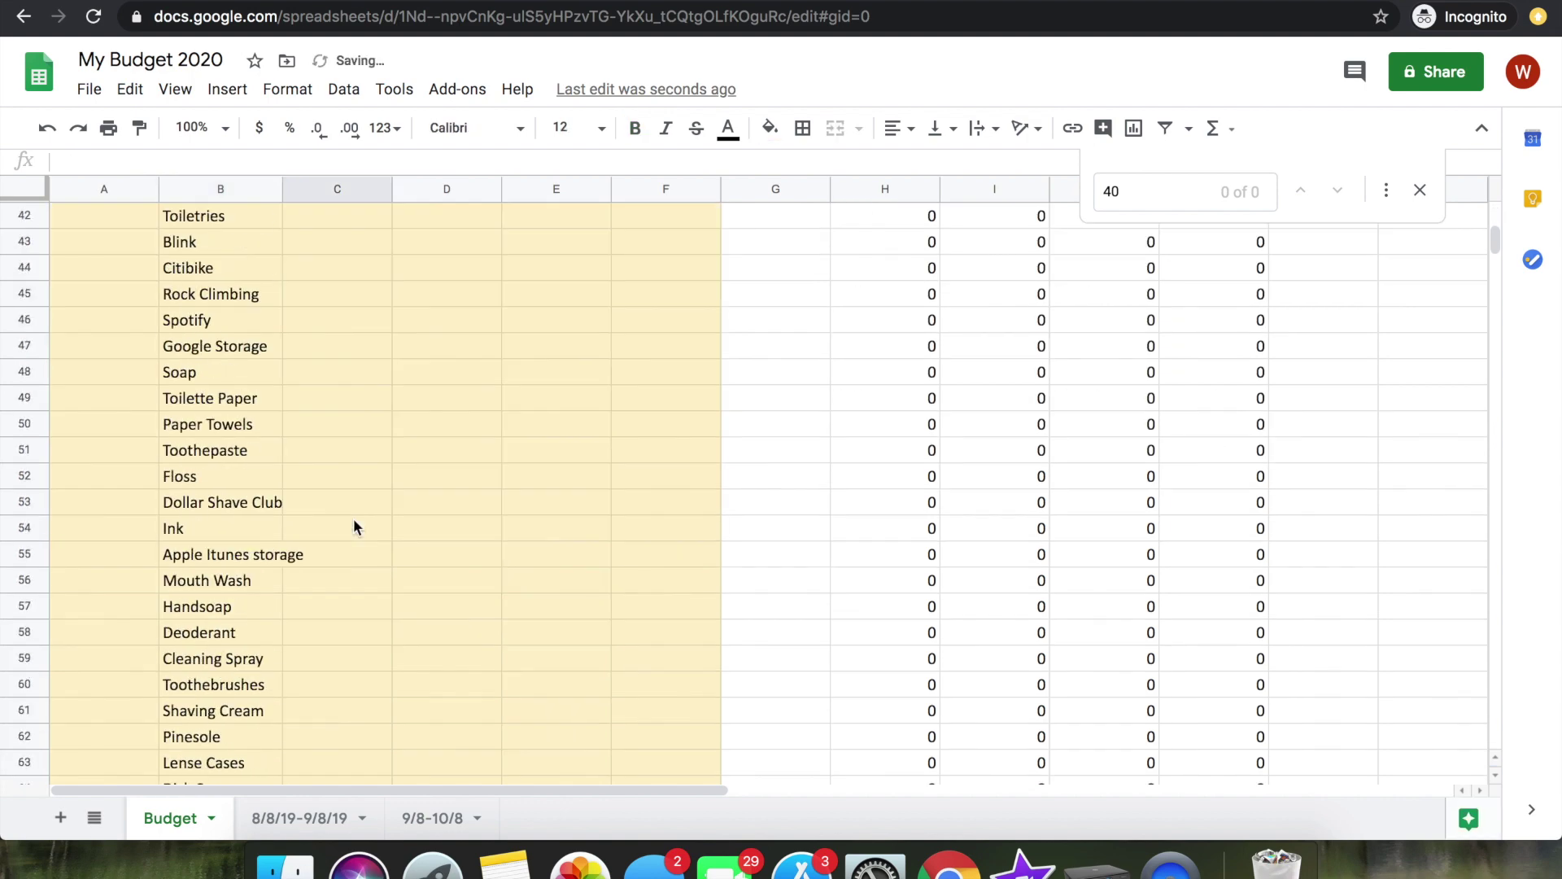
scroll(353, 519, down, 5)
scroll(353, 519, up, 15)
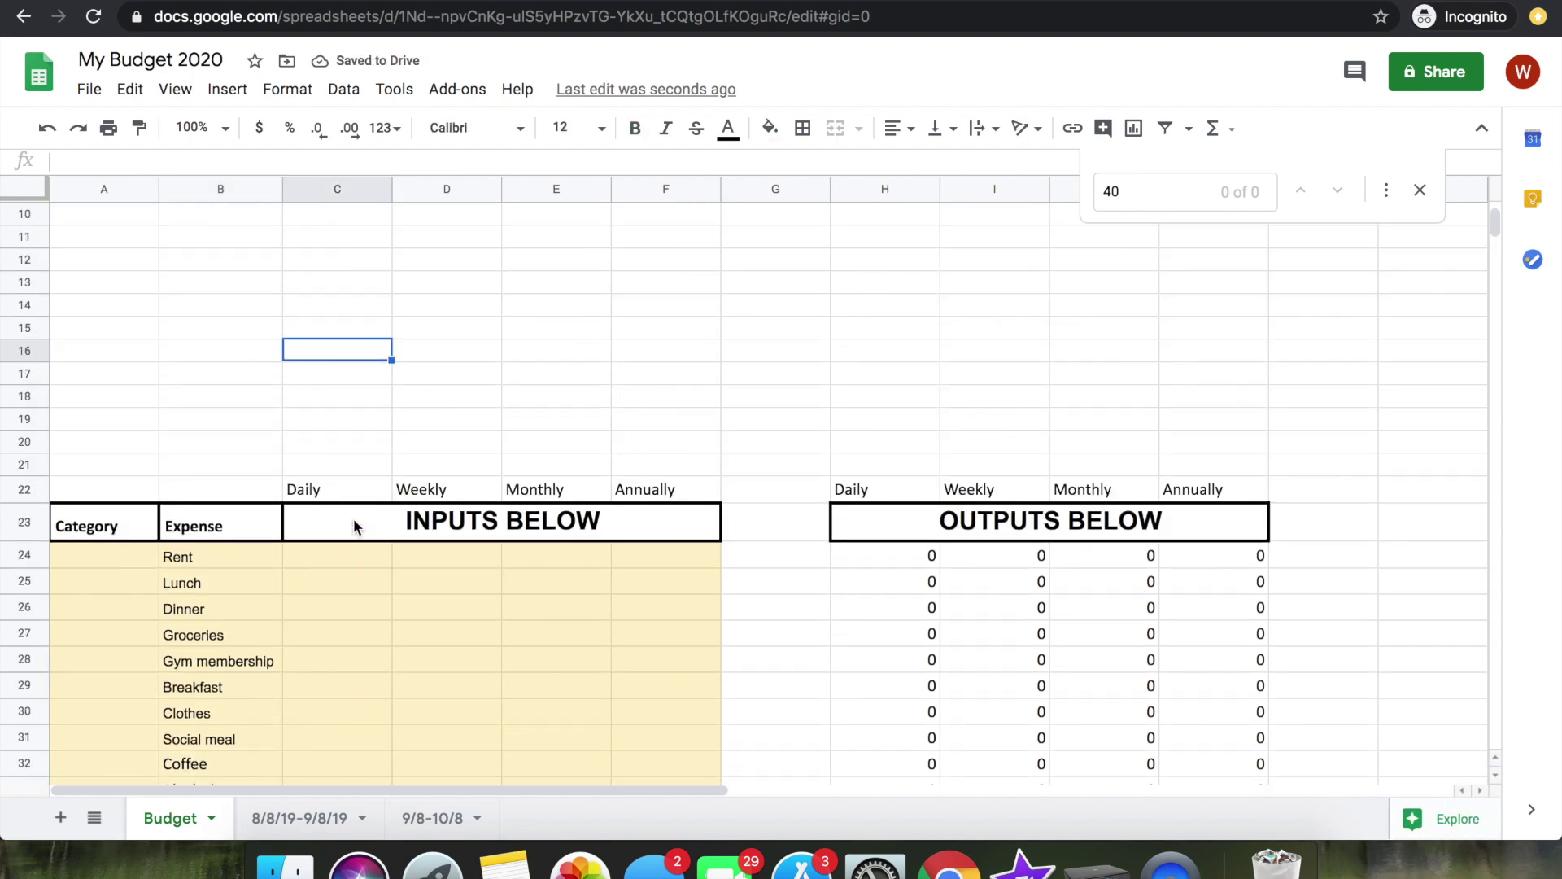
scroll(353, 519, down, 3)
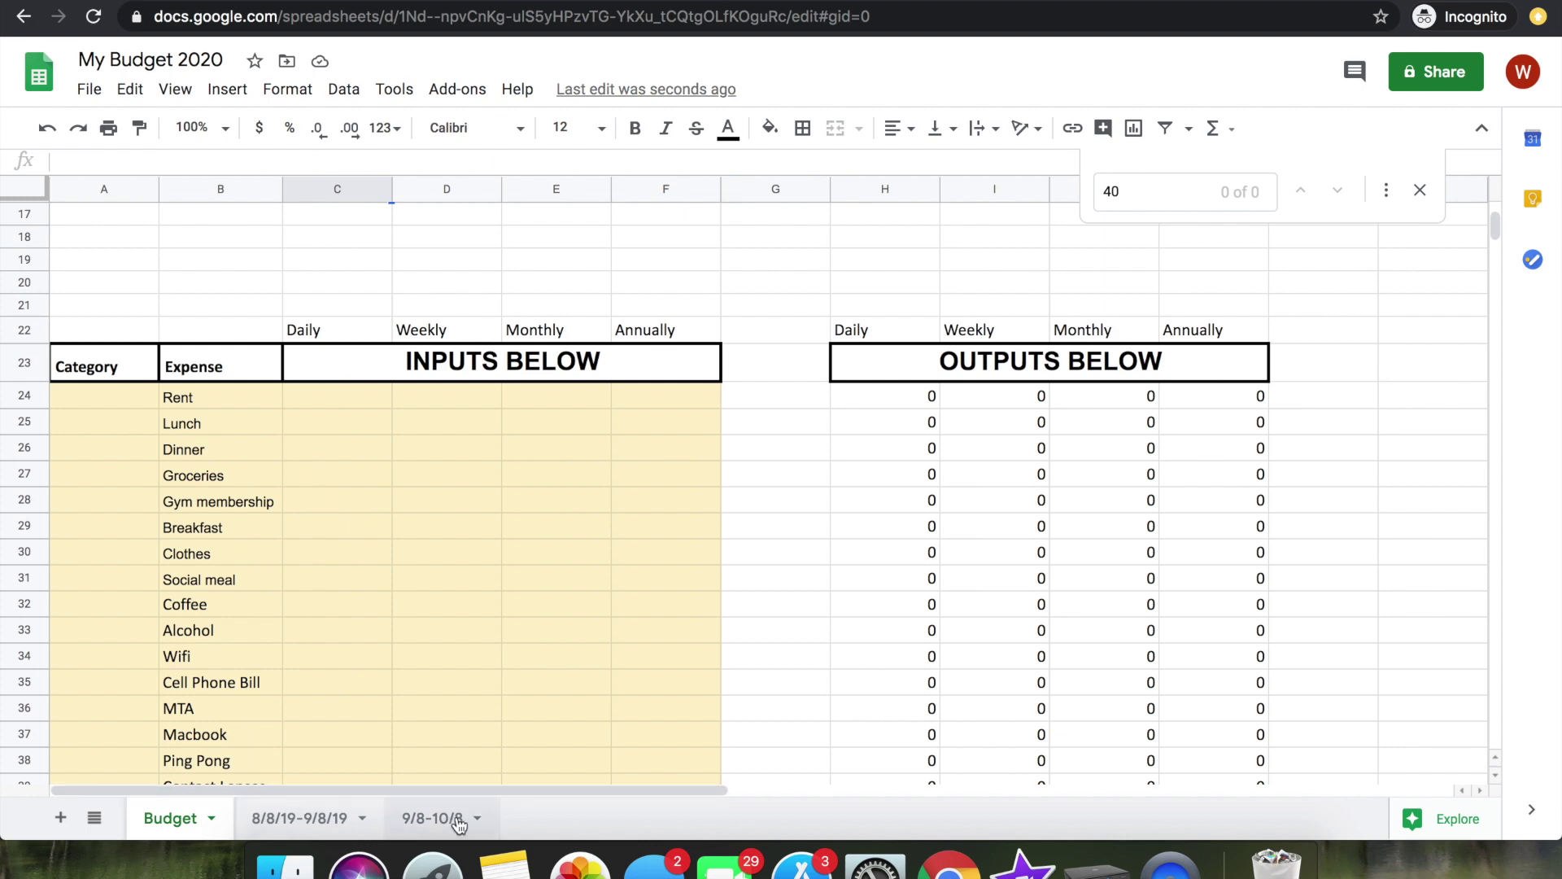
- Copy the SUM of Cost values from Rent through Dish Soap in the Total Cost by Expense summary of the 8/8/19-9/8/19 sheet
click(309, 813)
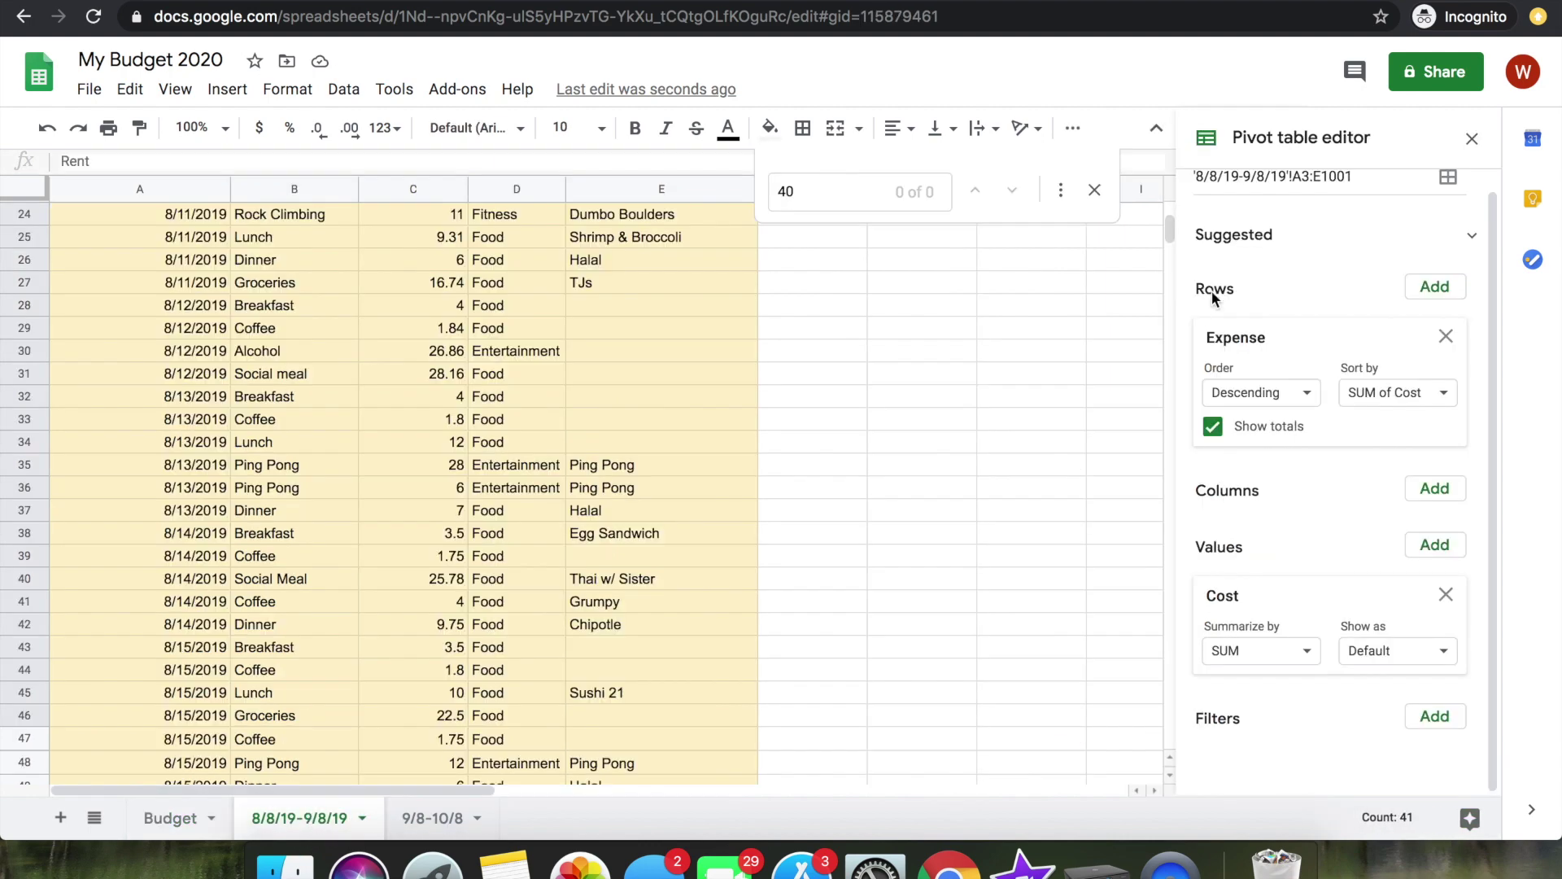
click(1472, 139)
scroll(1183, 300, up, 5)
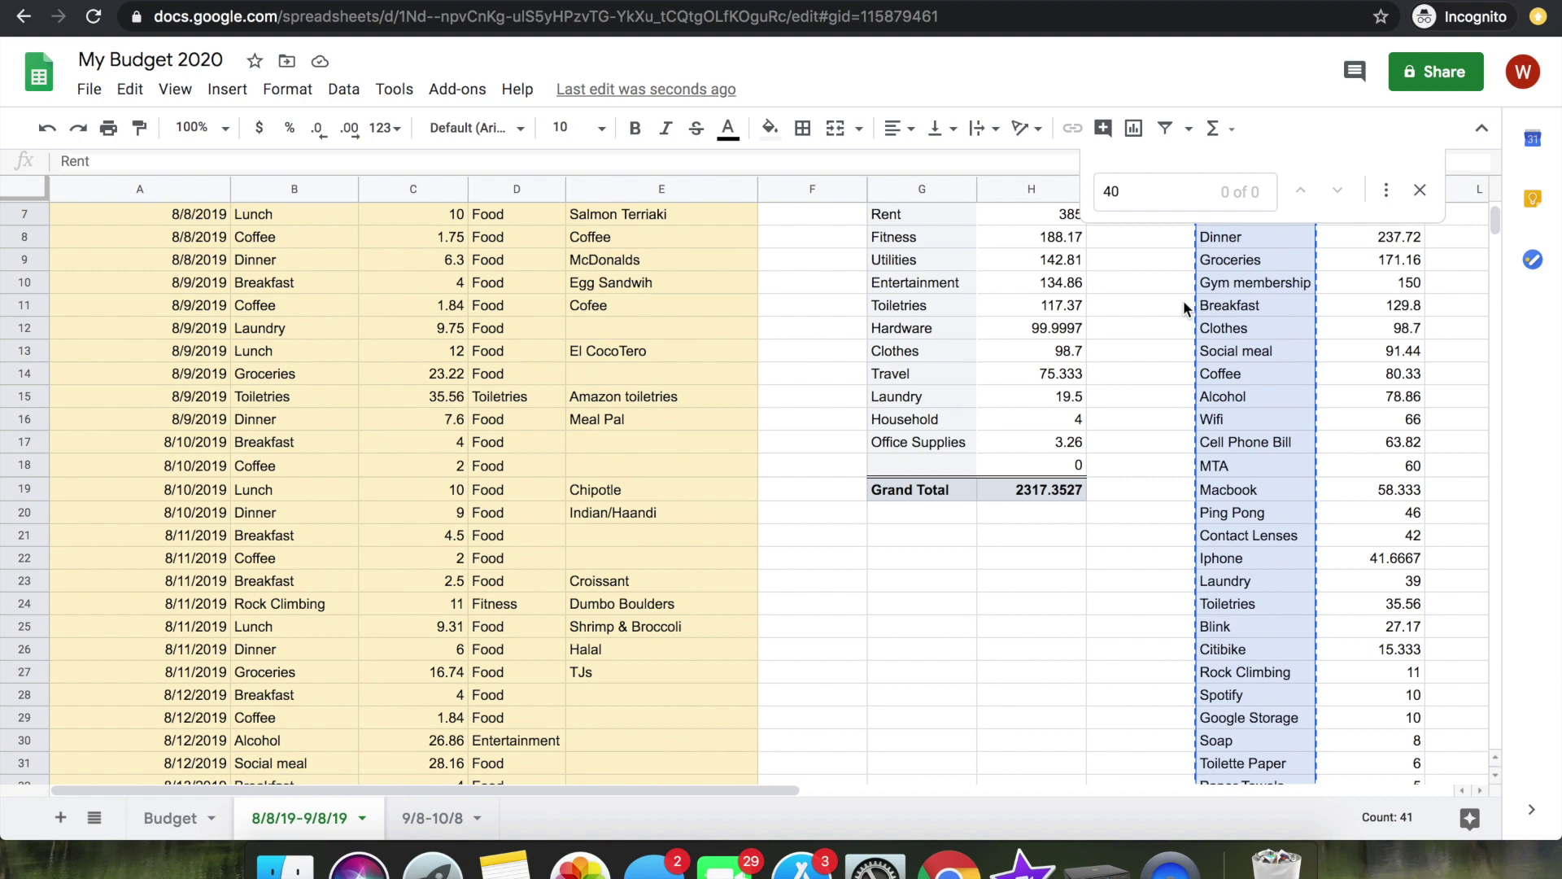
scroll(1183, 300, up, 3)
click(1351, 313)
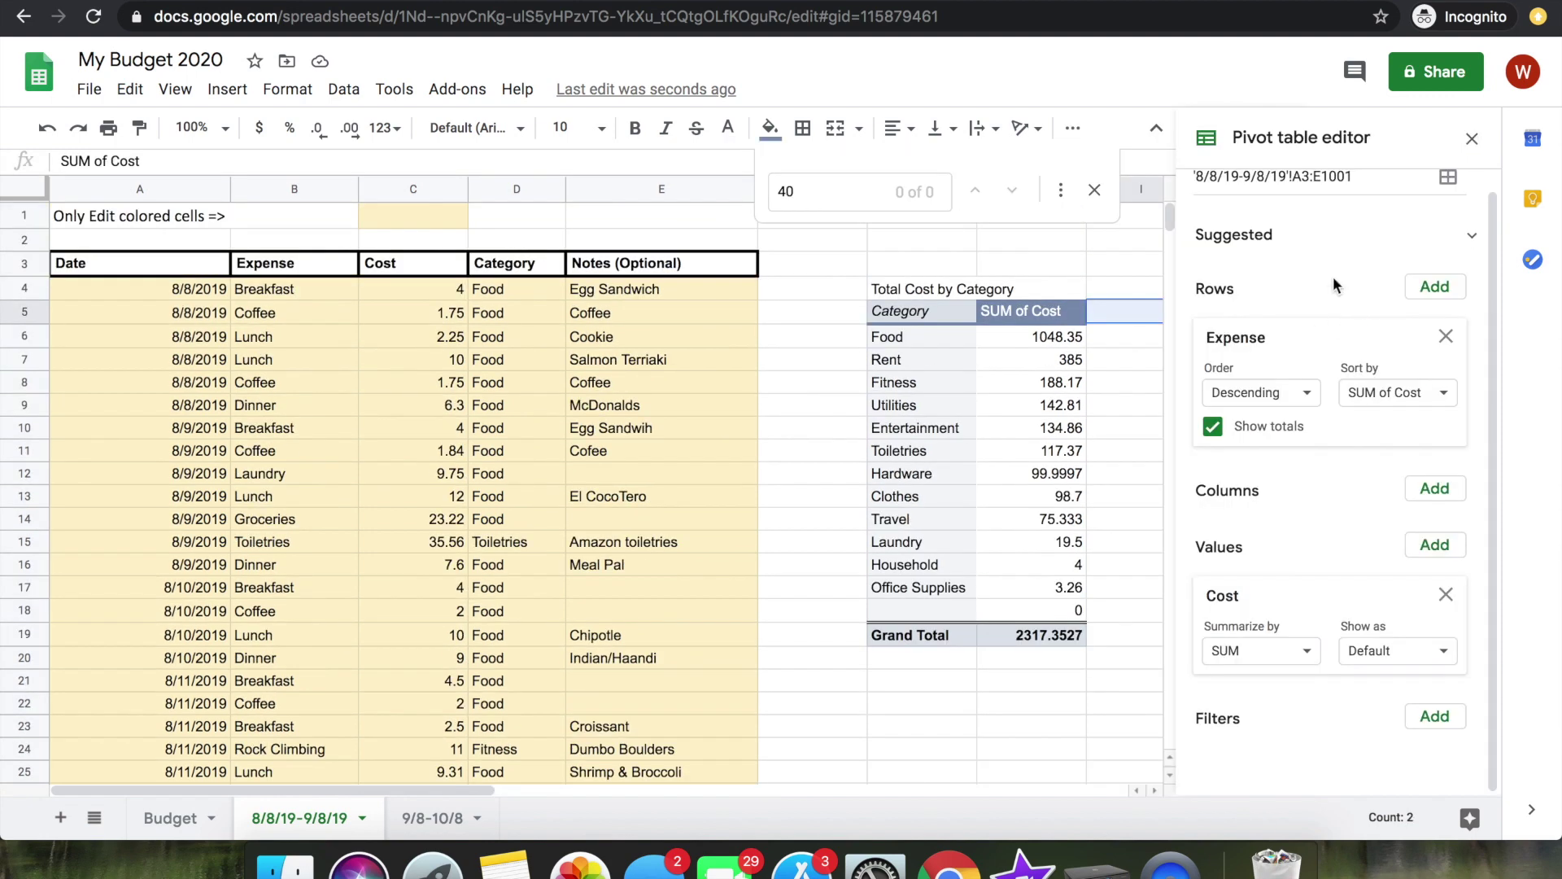
click(1471, 139)
click(1371, 336)
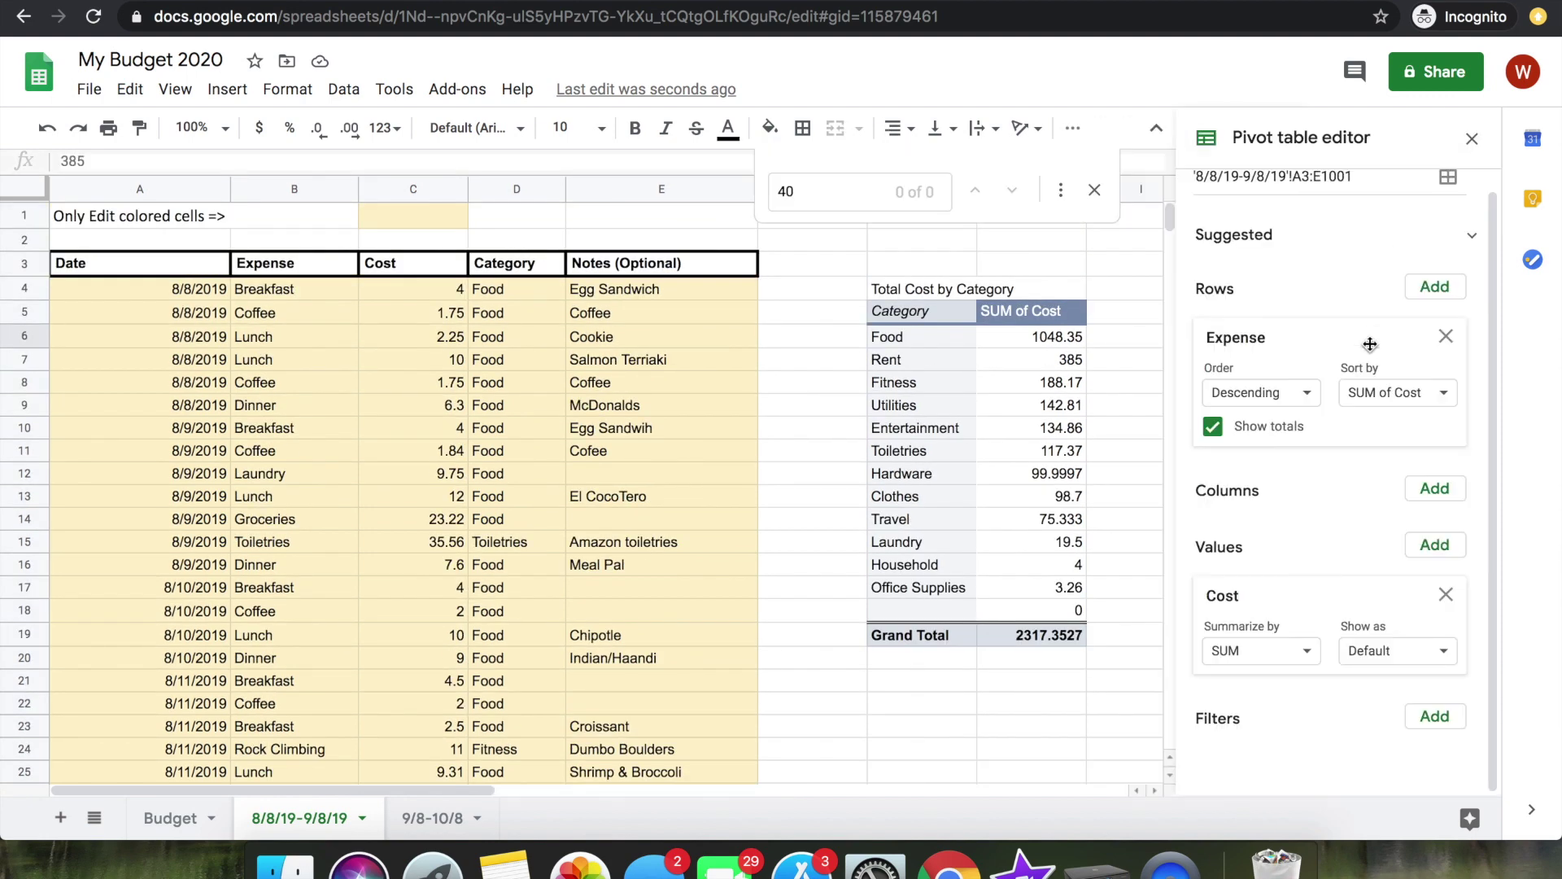
click(1472, 138)
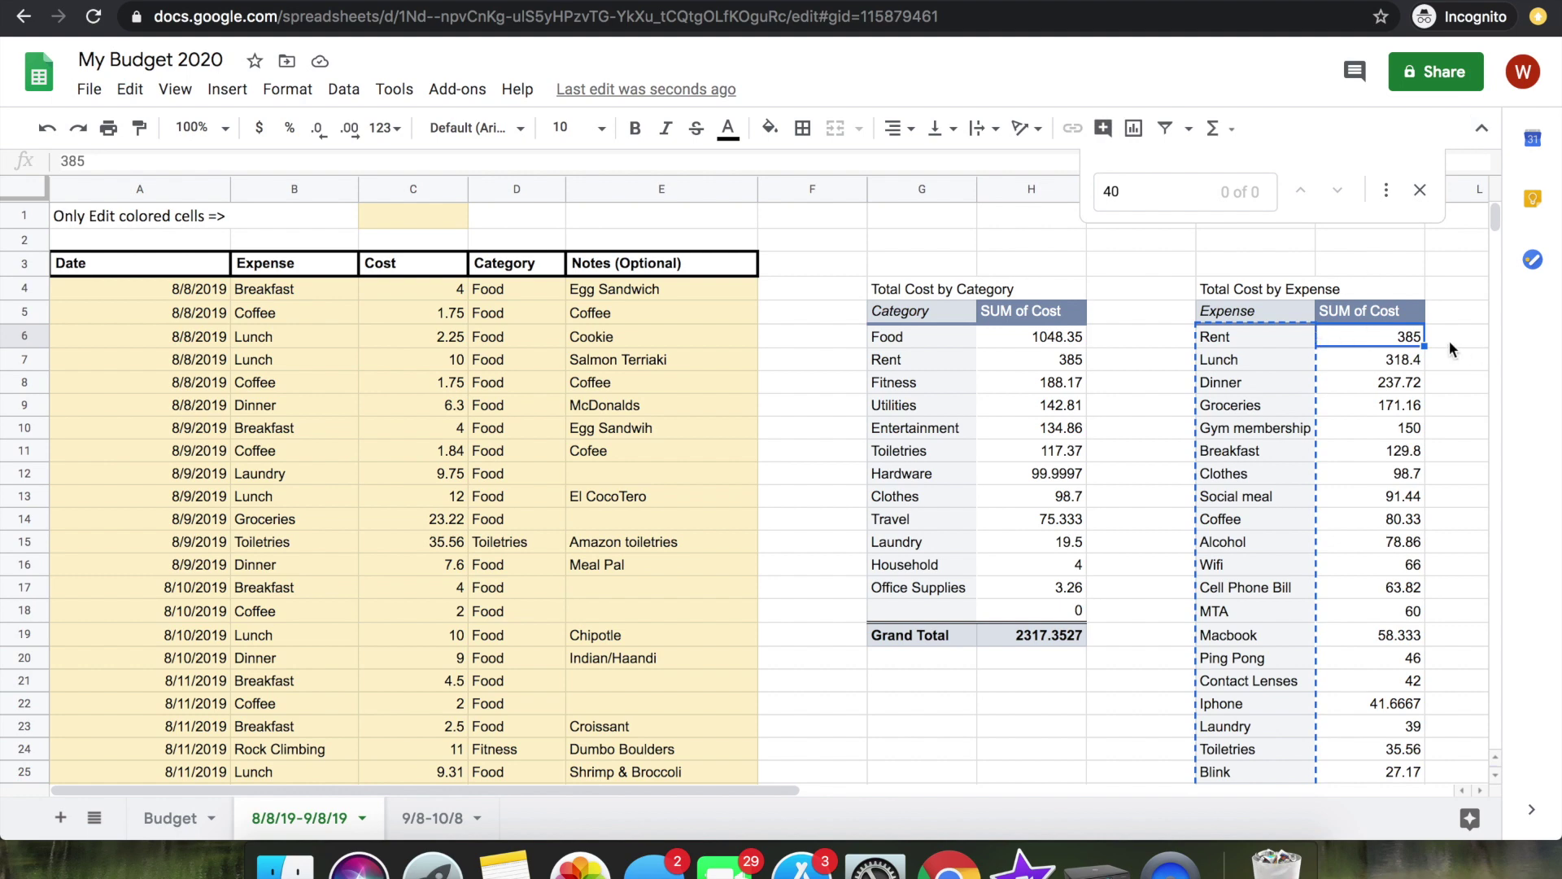
click(1412, 336)
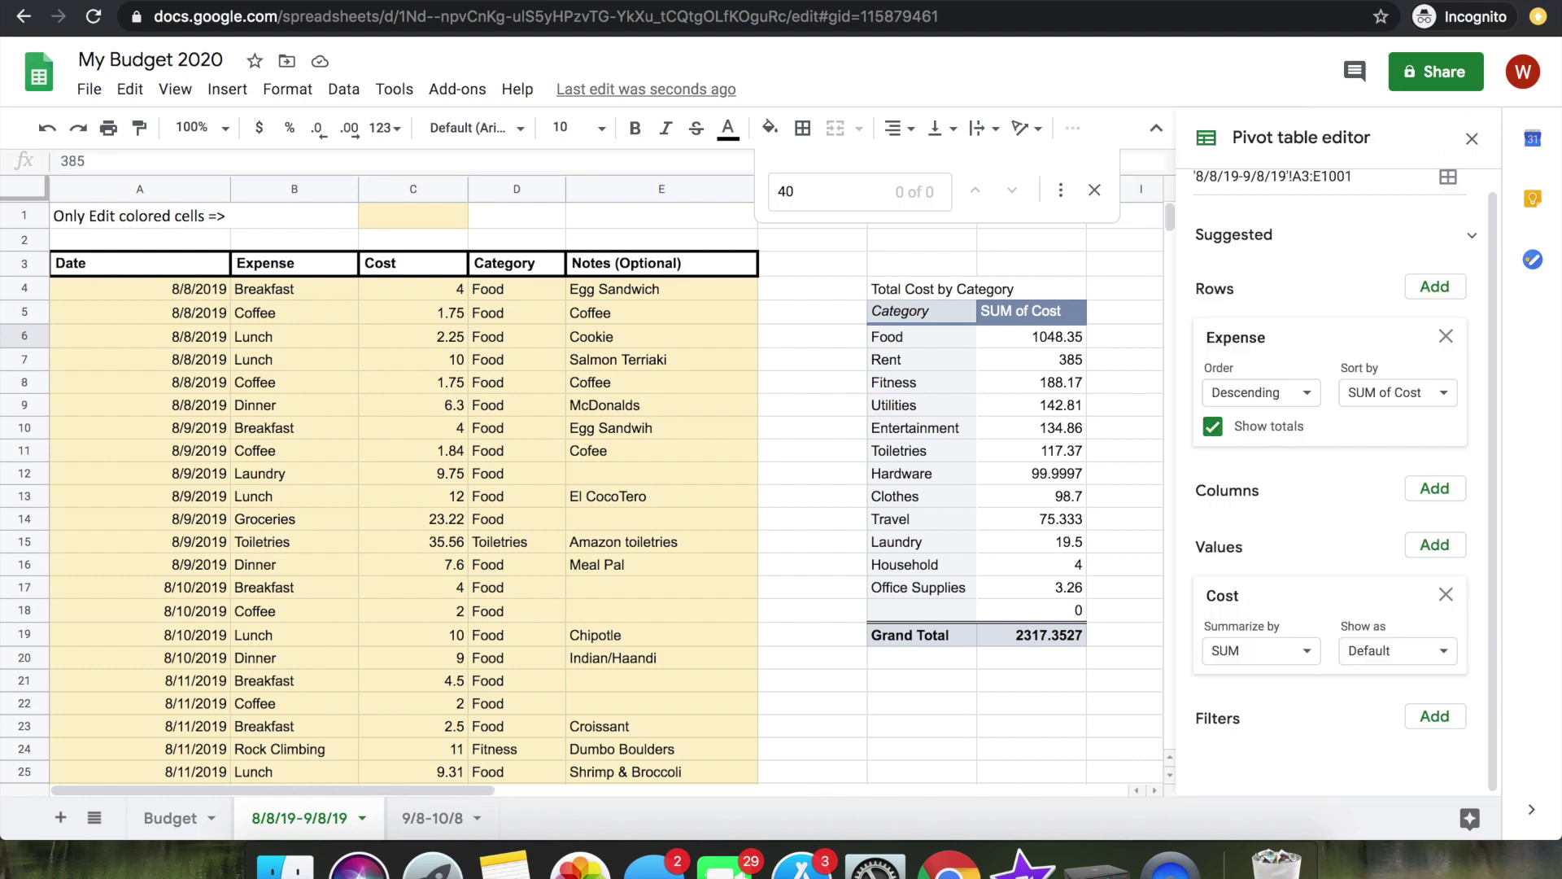
click(1472, 139)
key(shift+Down)
key(shift+Down)
key(shift+Down)
key(shift+Down)
key(shift+Down)
key(shift+Down)
key(shift+Down)
key(shift+Down)
key(shift+Down)
key(shift+Down)
key(shift+Down)
key(shift+Down)
key(shift+Down)
key(shift+Down)
key(shift+Down)
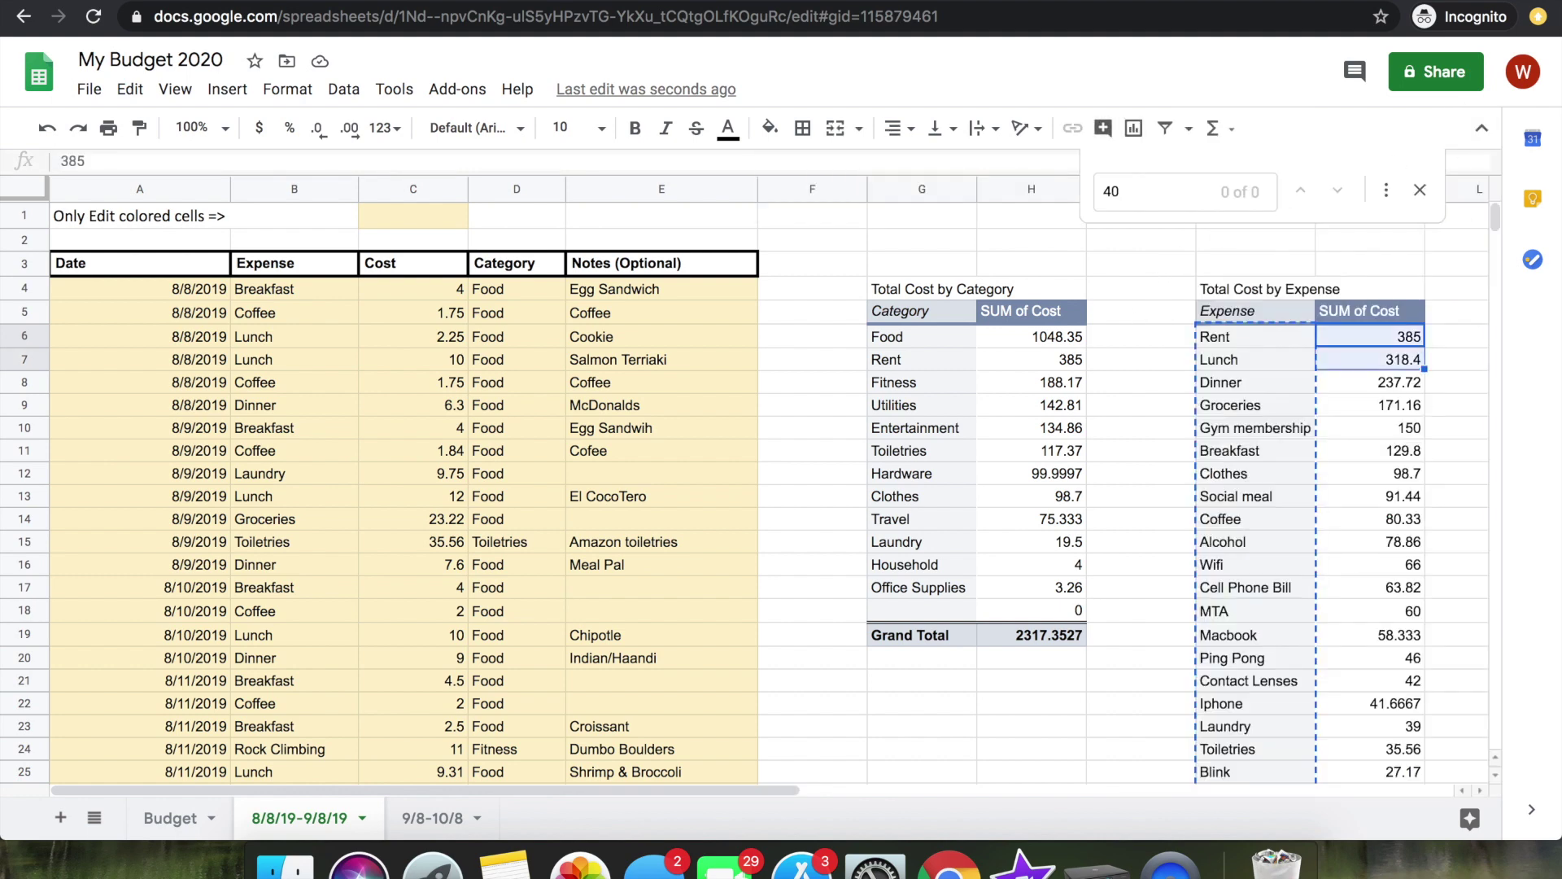
key(shift+Down)
key(shift+Down)
key(shift+Down)
key(shift+Down)
key(shift+Down)
key(shift+Down)
key(shift+Down)
key(shift+Down)
key(shift+Down)
key(shift+Down)
key(shift+Down)
key(shift+Down)
key(shift+Down)
key(shift+Down)
key(shift+Down)
key(shift+Down)
key(shift+Down)
key(shift+Down)
key(shift+Down)
key(shift+Down)
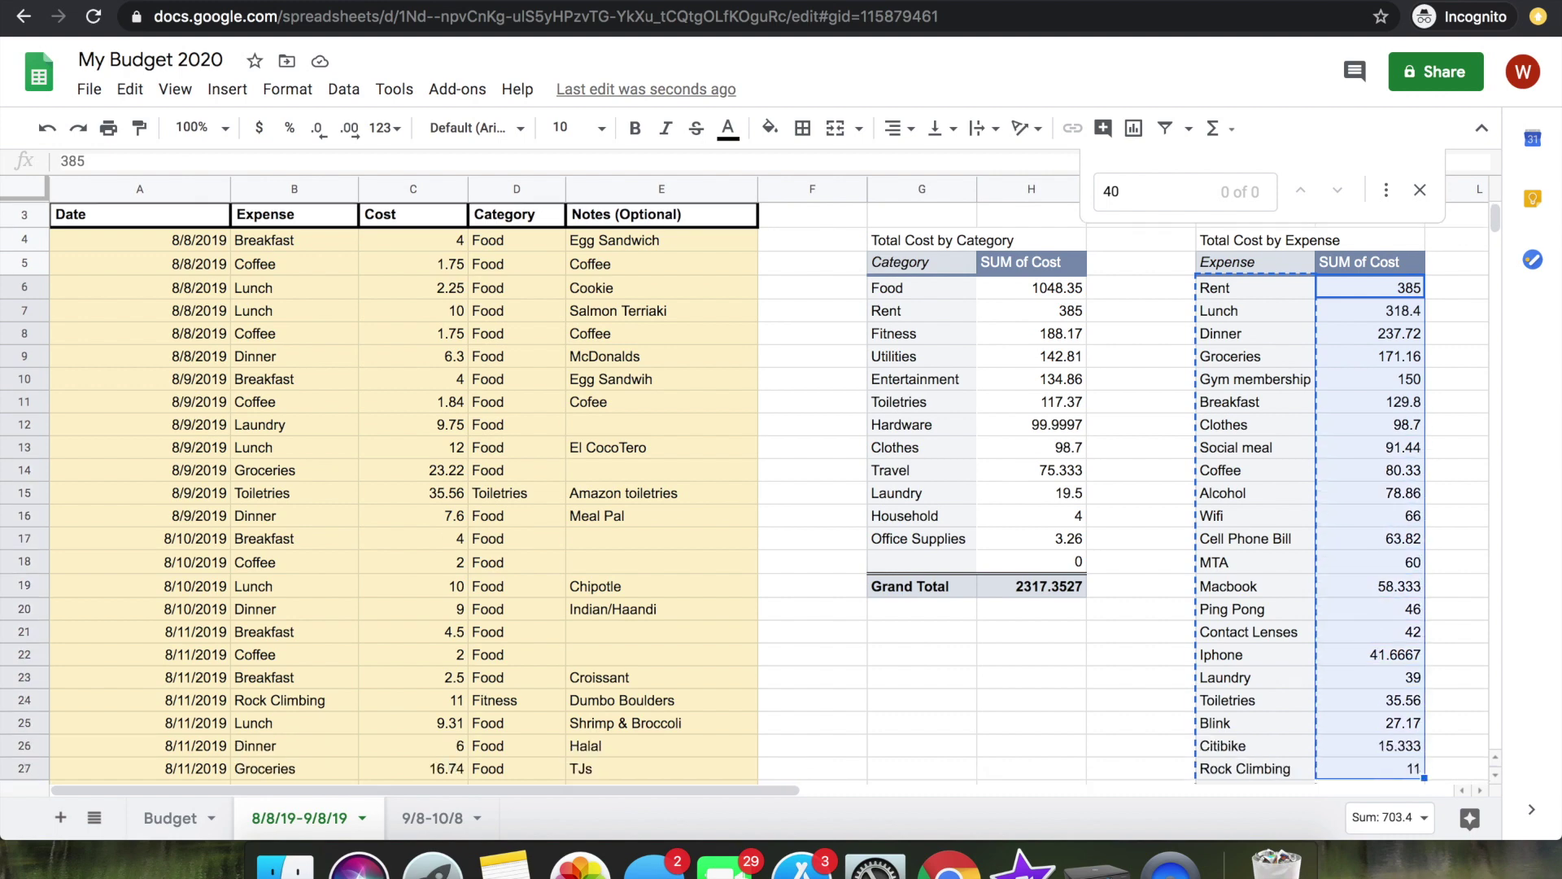
key(shift+Down)
key(shift+Down)
key(shift+Down)
key(shift+Down)
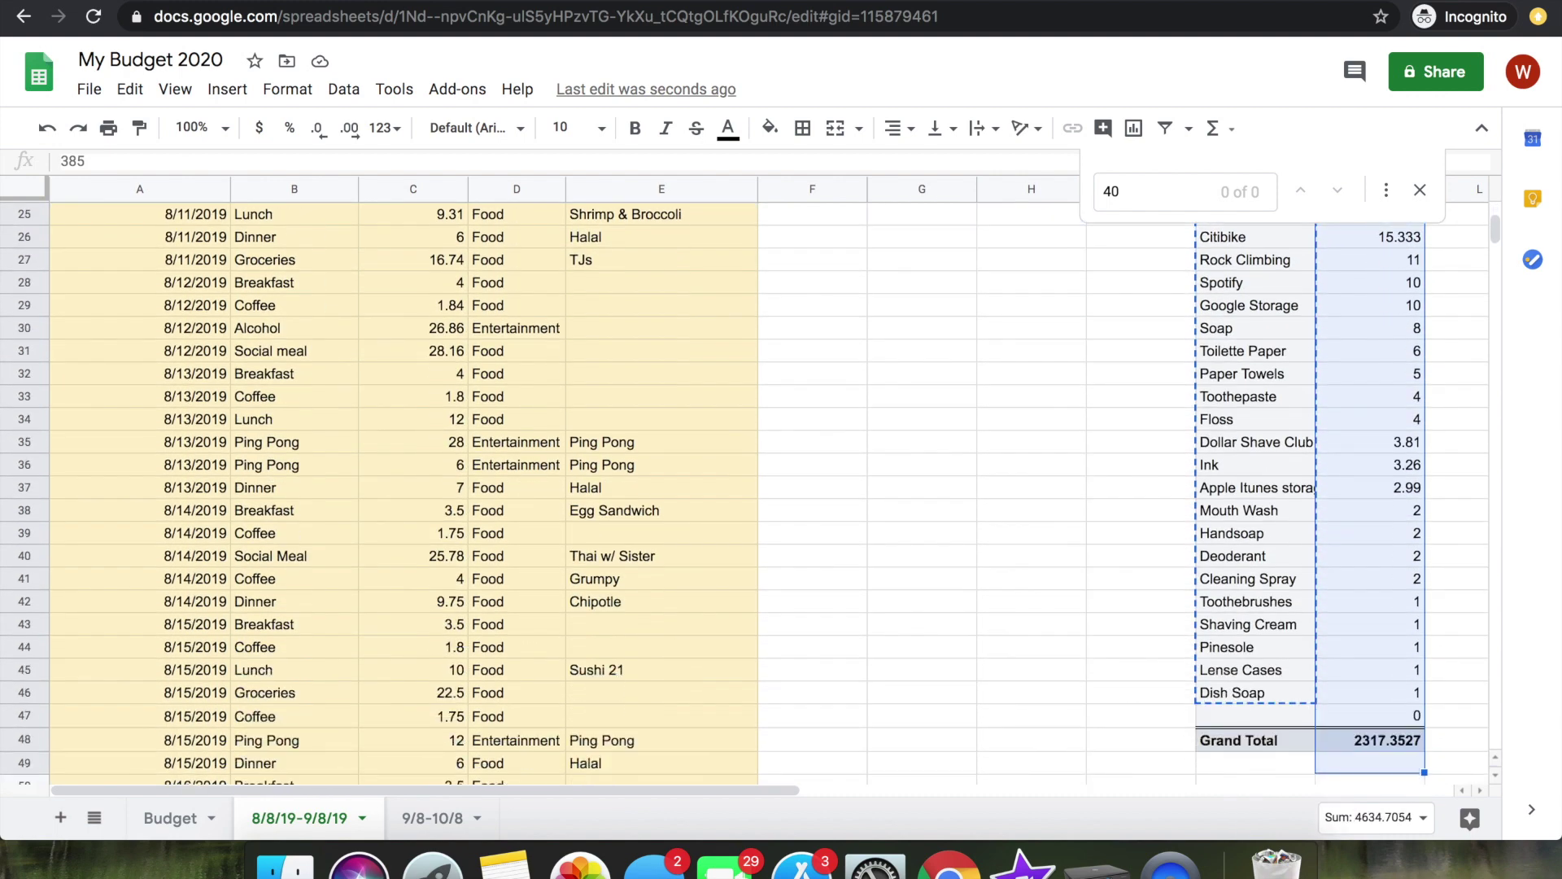
key(shift+Up)
key(shift+Up)
key(shift+Up)
key(ctrl+c)
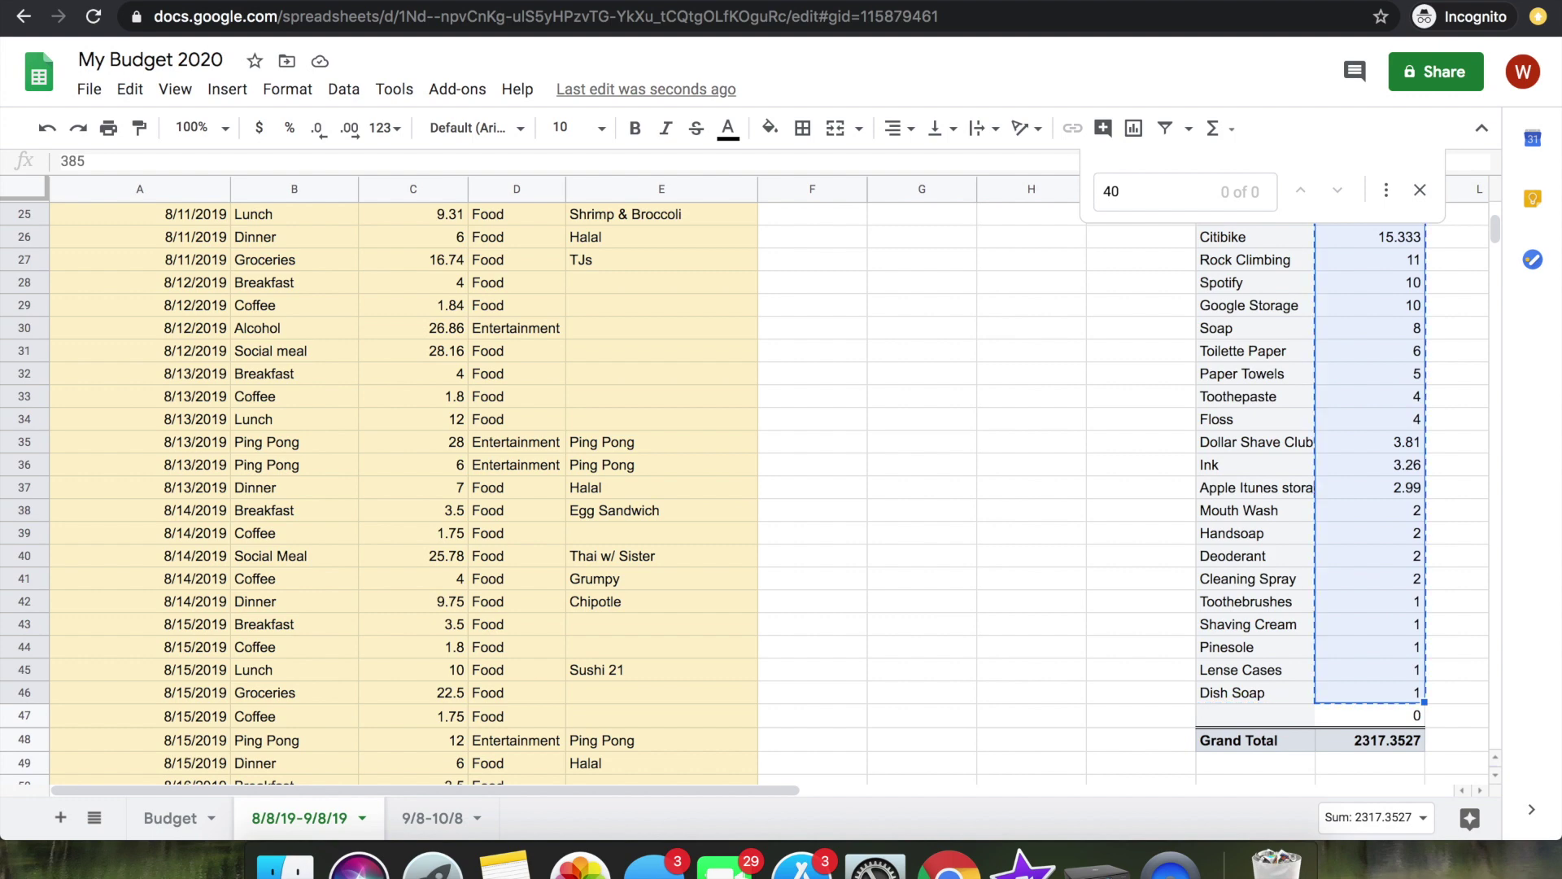
- Paste the copied costs into the Budget sheet's Monthly input column starting at E24, and look over the resulting budget totals
click(170, 820)
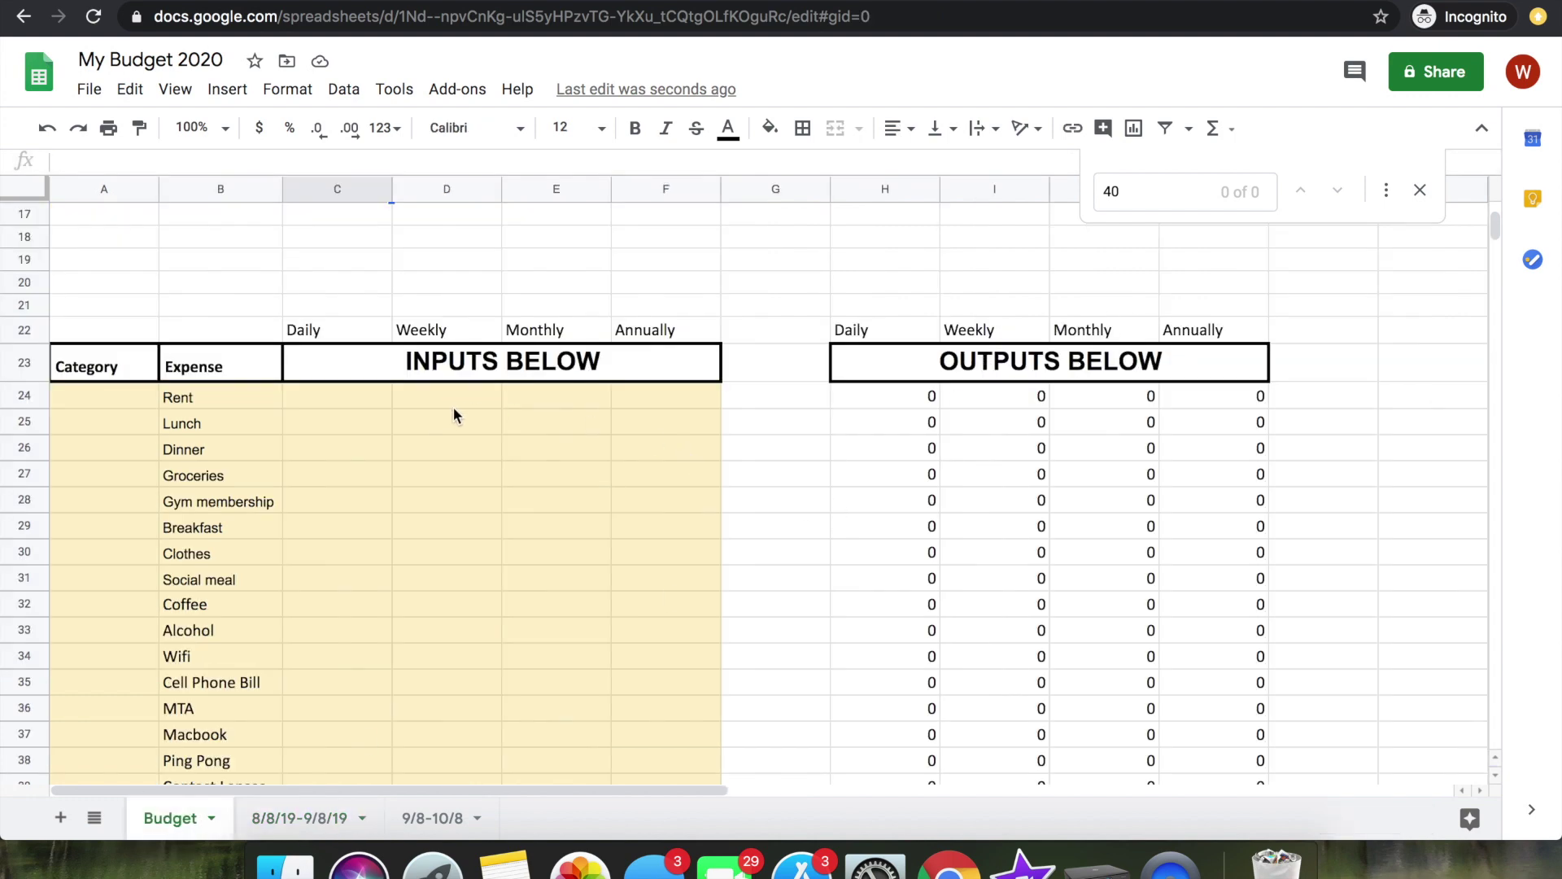
click(544, 402)
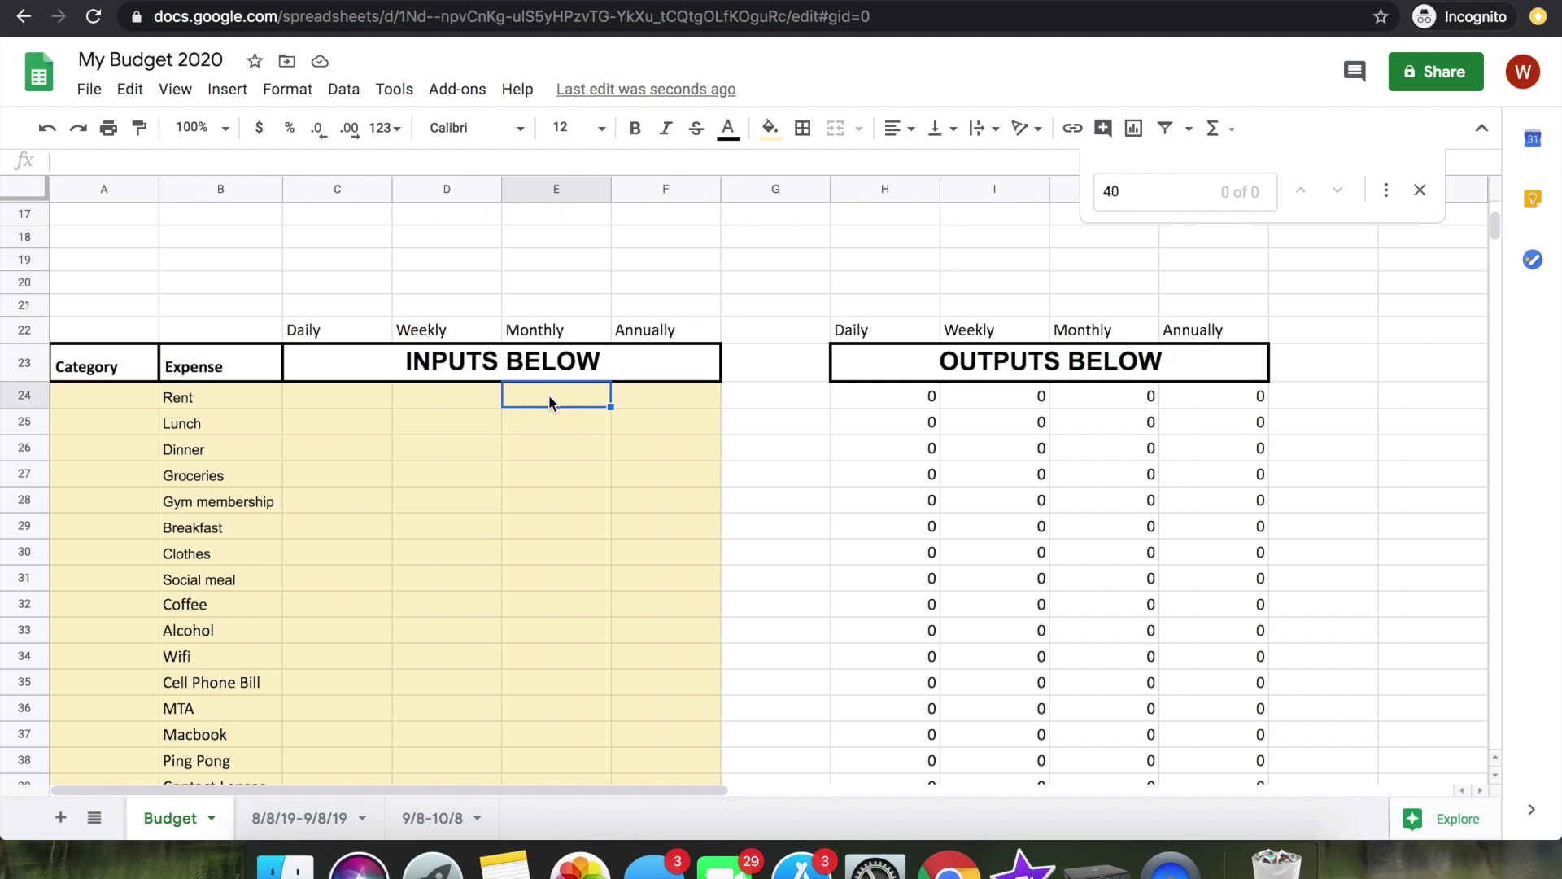
key(ctrl+v)
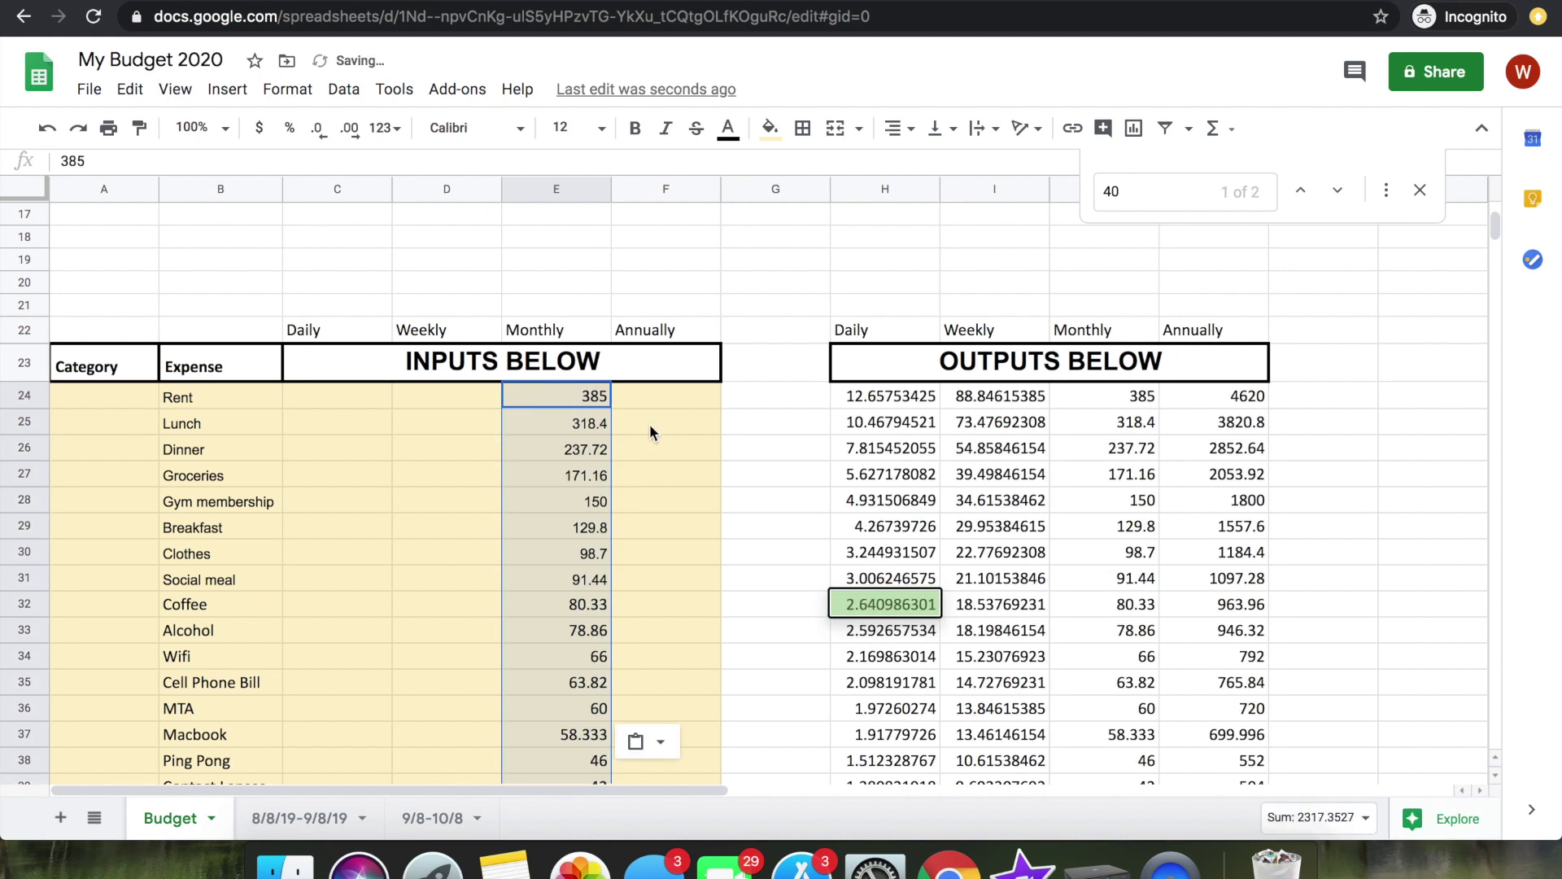
click(764, 444)
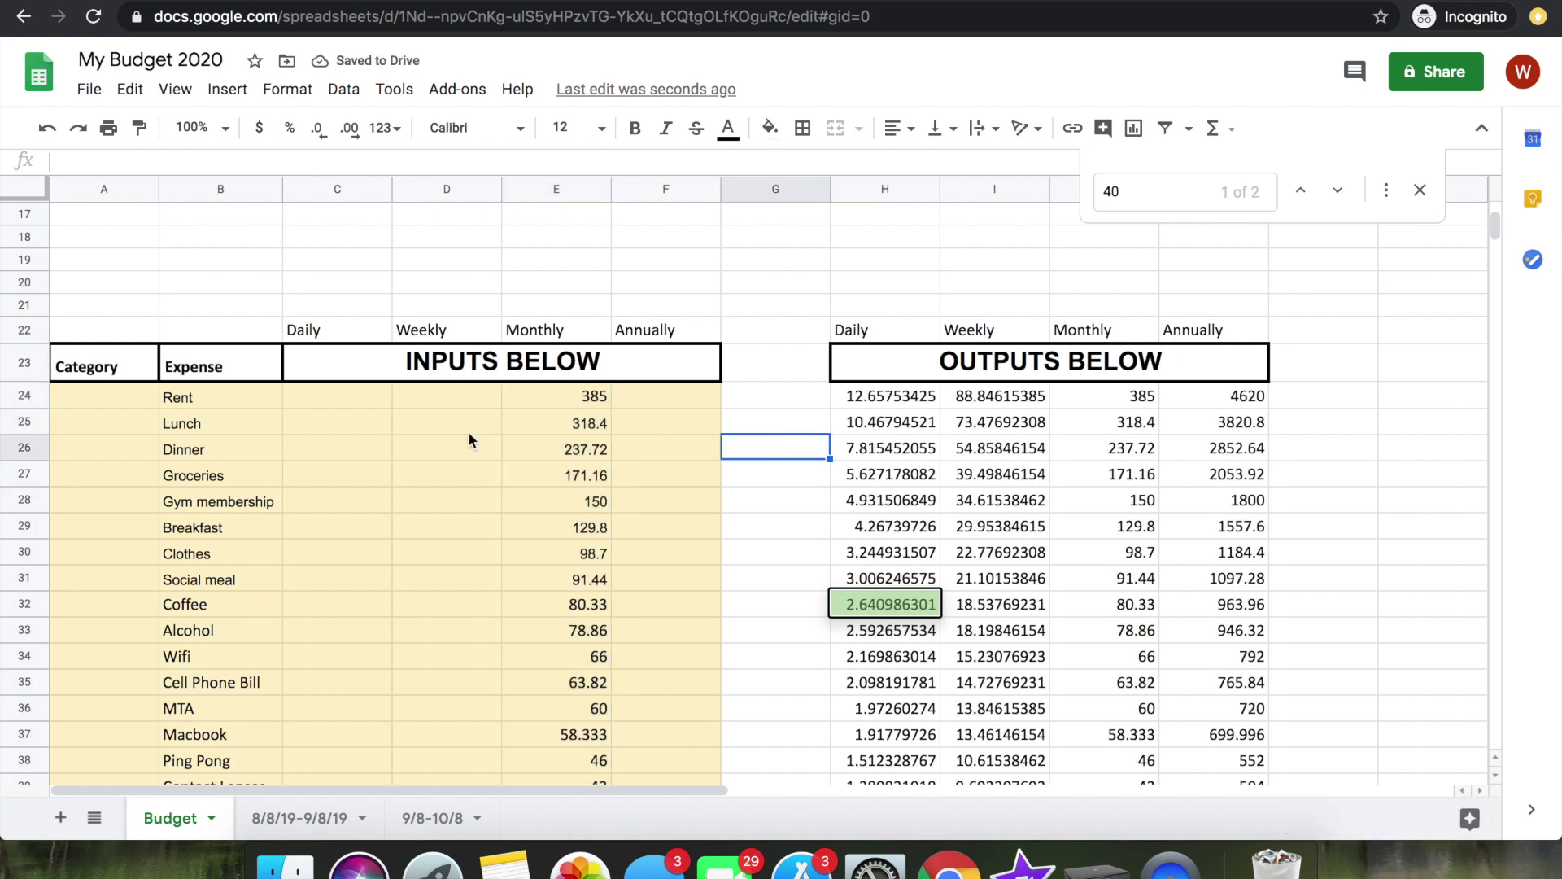
scroll(468, 440, down, 4)
scroll(468, 439, up, 9)
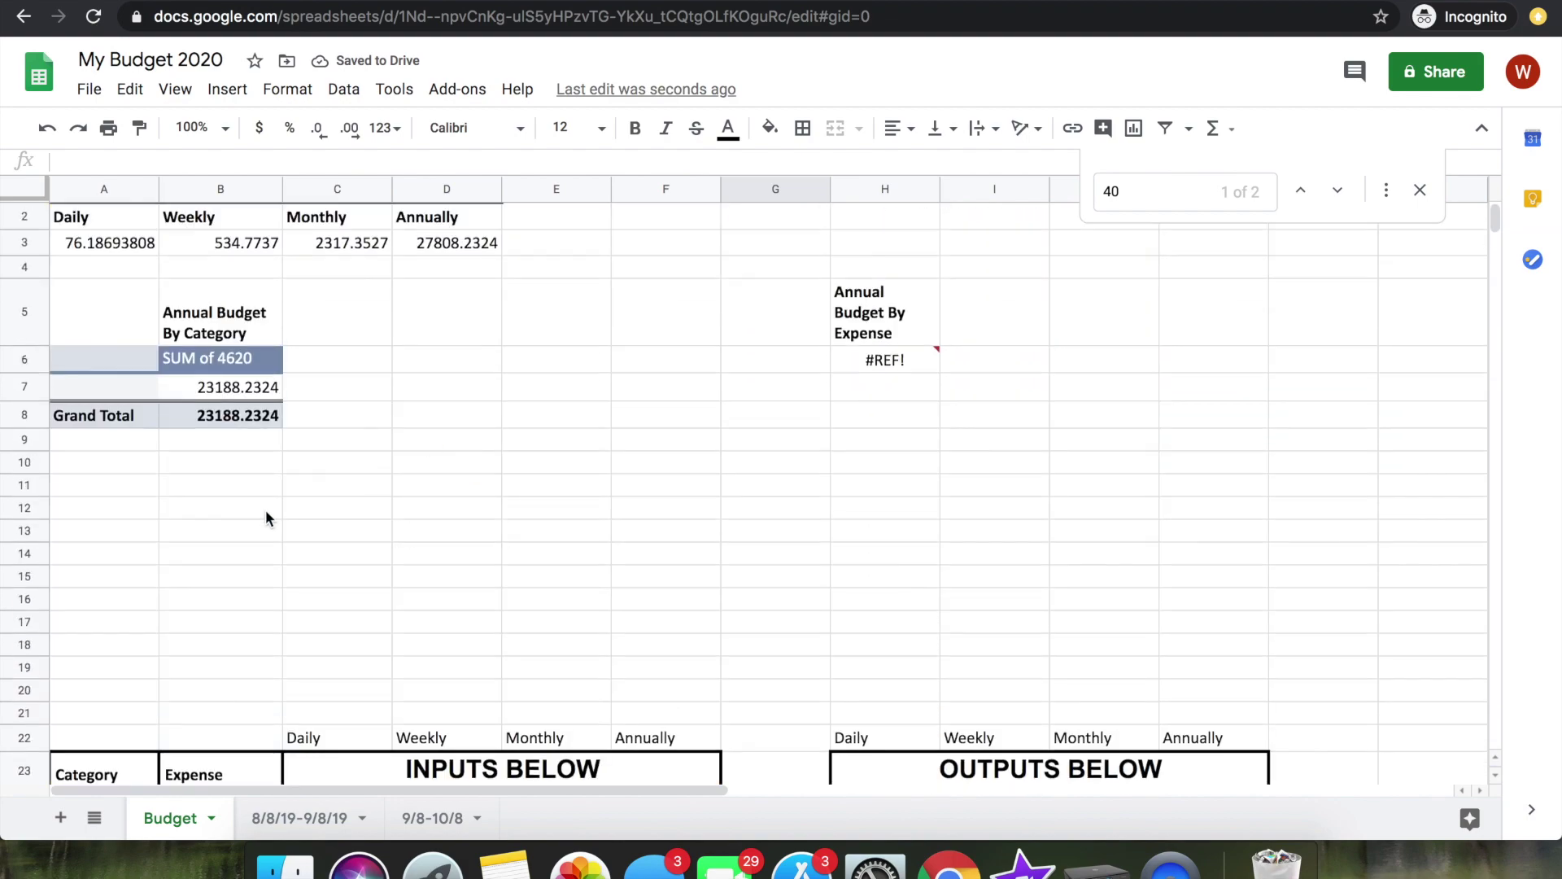
- Enter the category Rent for the Rent expense in A24 and Food for the Lunch expense in A25
scroll(265, 509, down, 6)
click(104, 330)
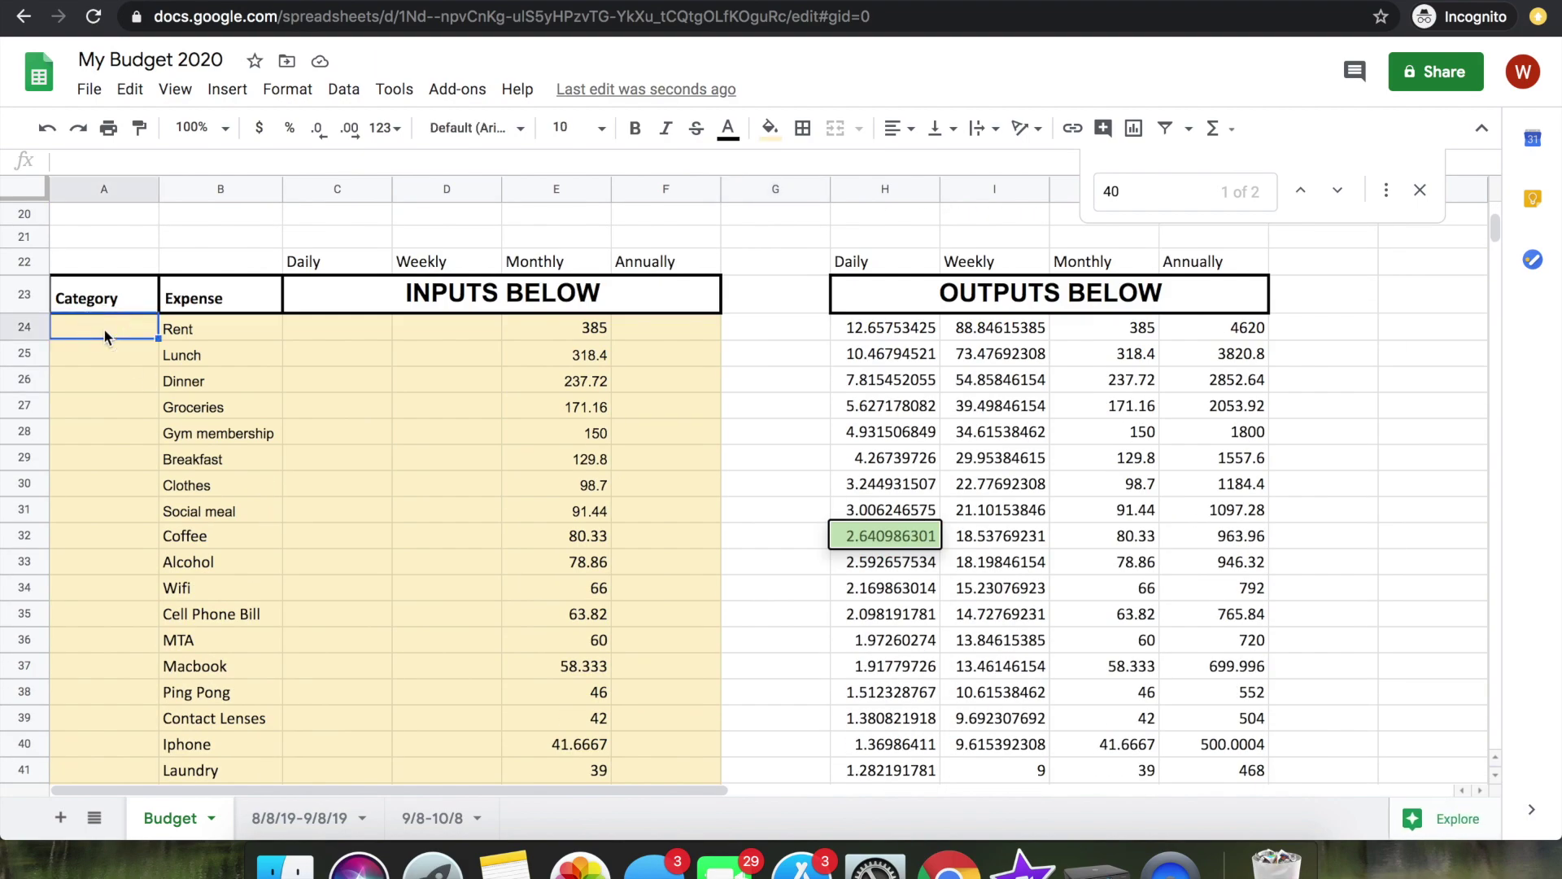
text(Rent)
key(Return)
text(Lunch)
key(Return)
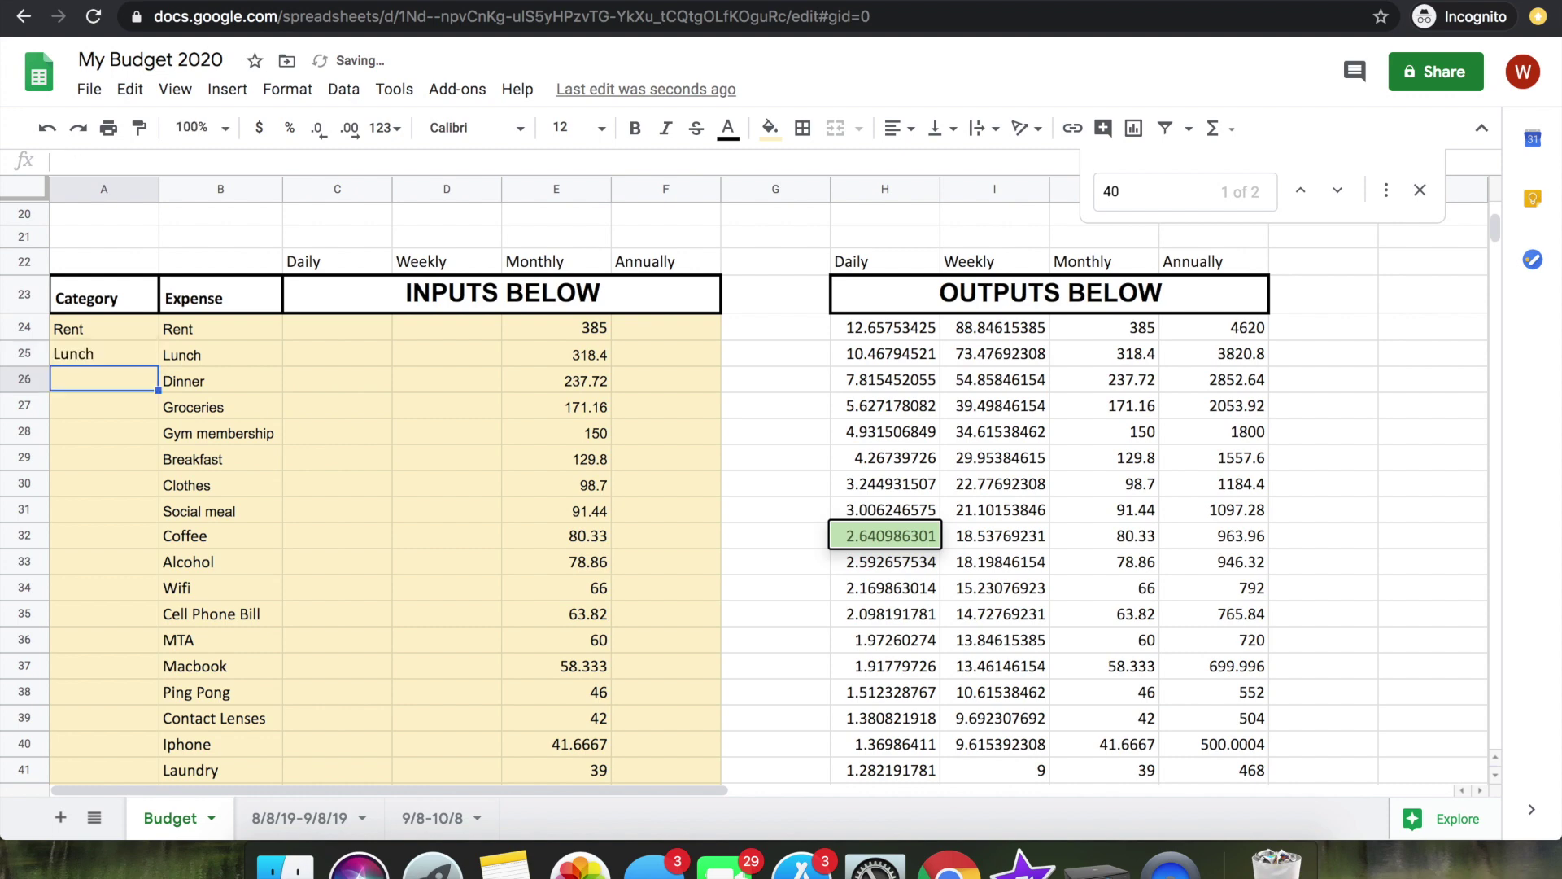
click(118, 334)
click(121, 357)
text(Food)
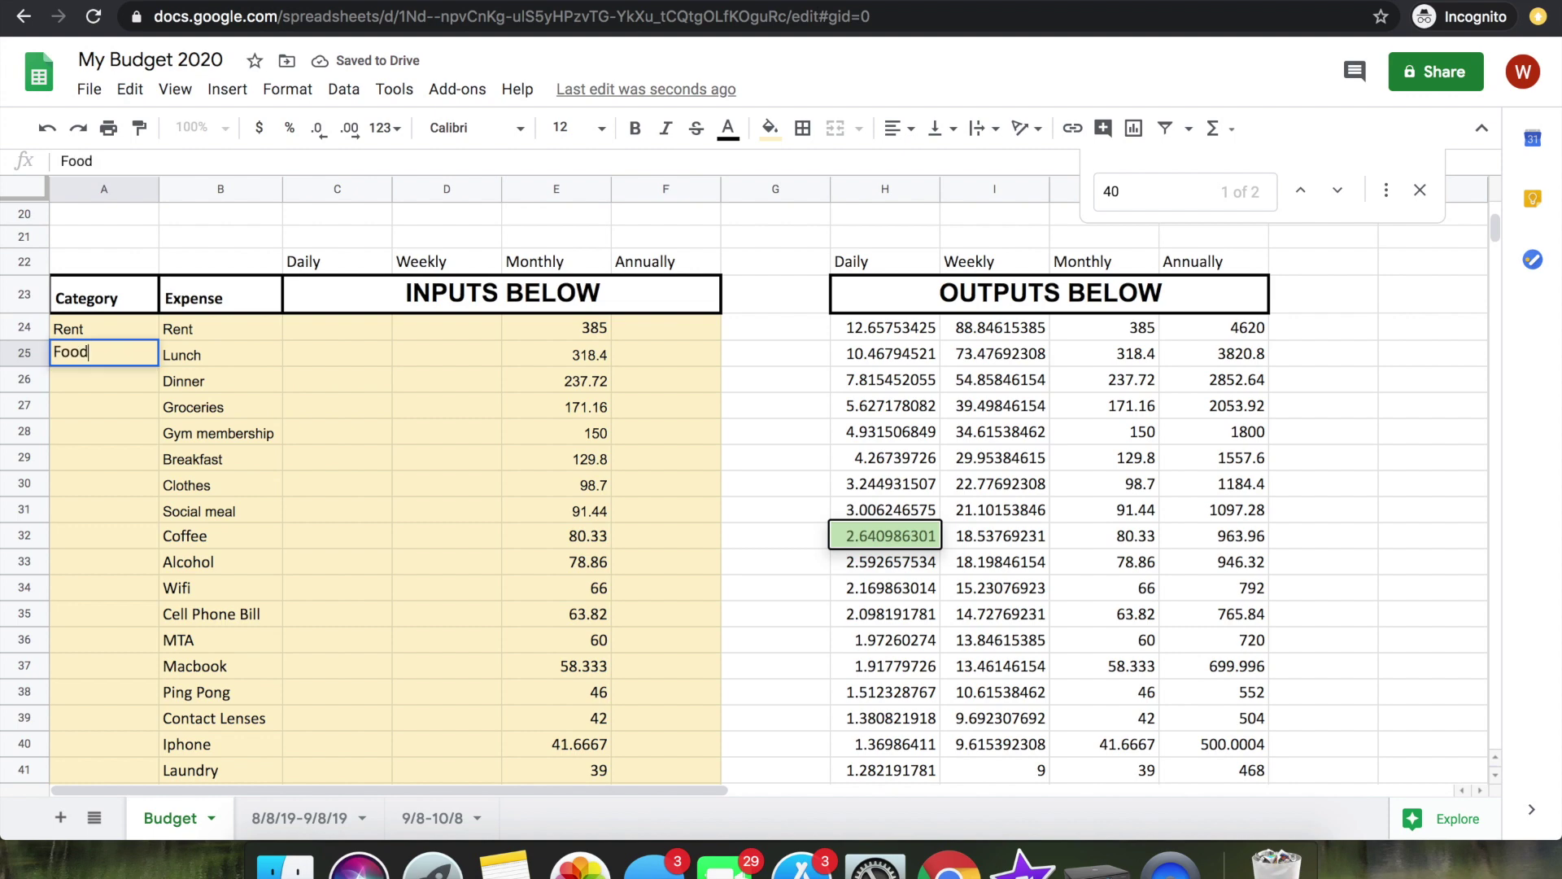
key(Return)
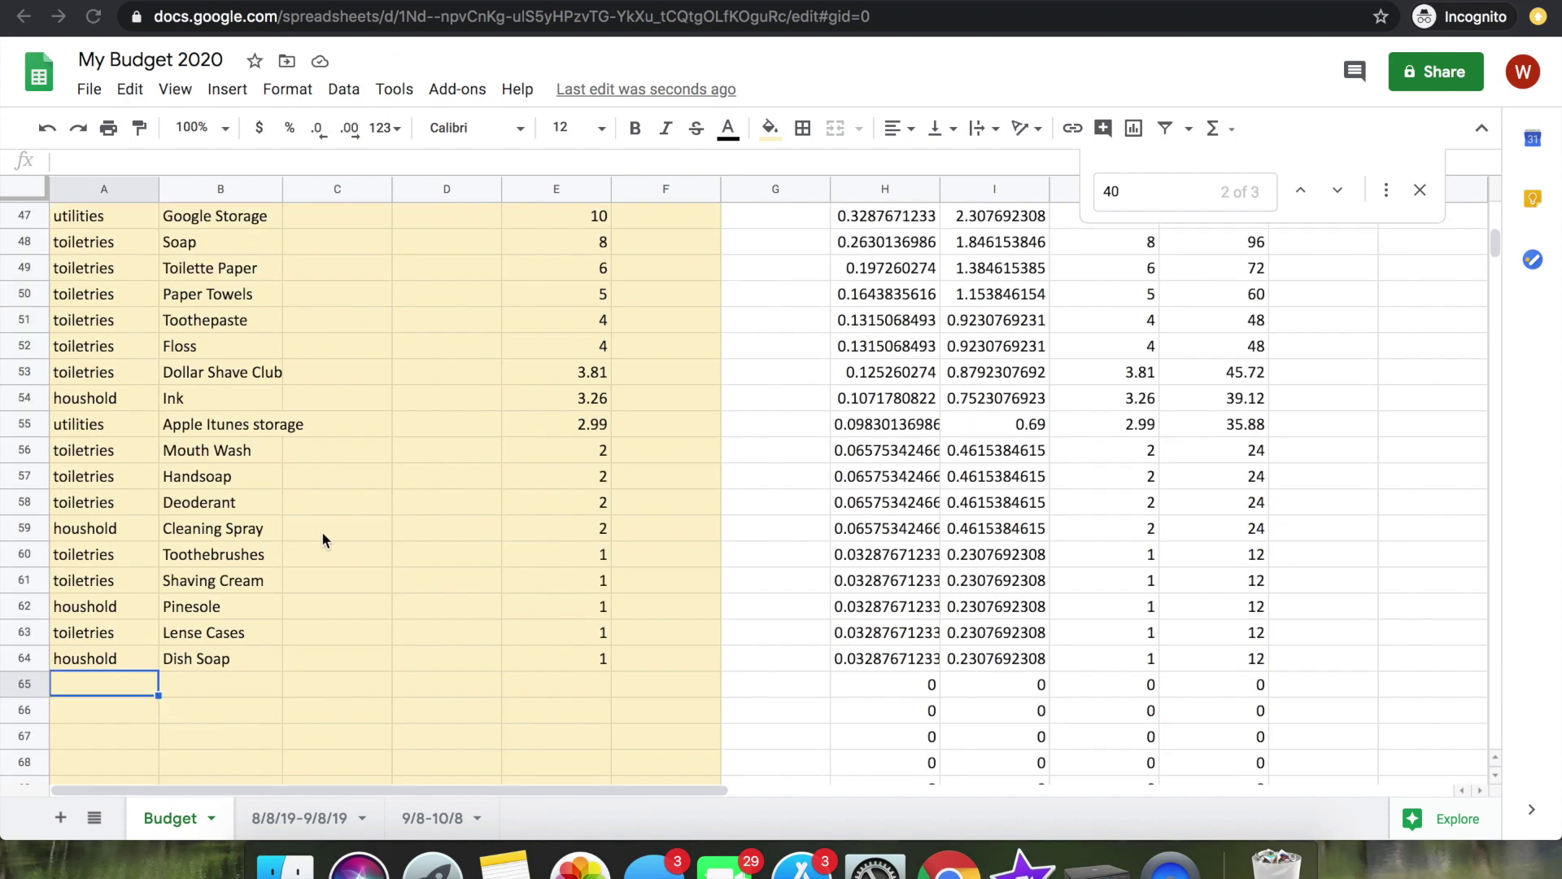
- Review the categories assigned to the expenses from Rent through Dish Soap on the Budget sheet
scroll(252, 354, up, 10)
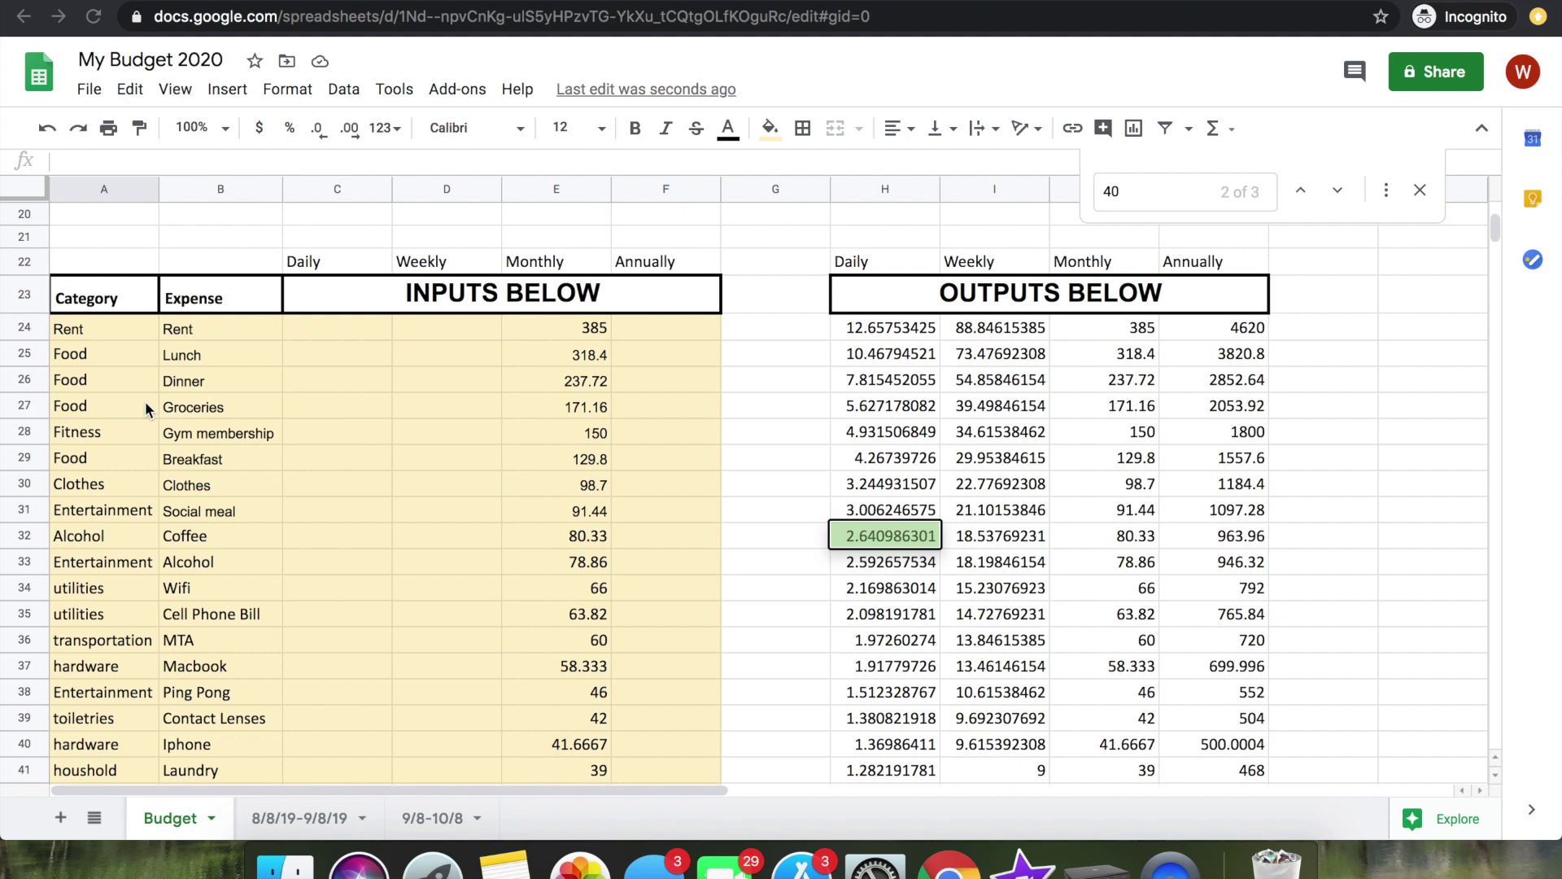
scroll(145, 402, down, 7)
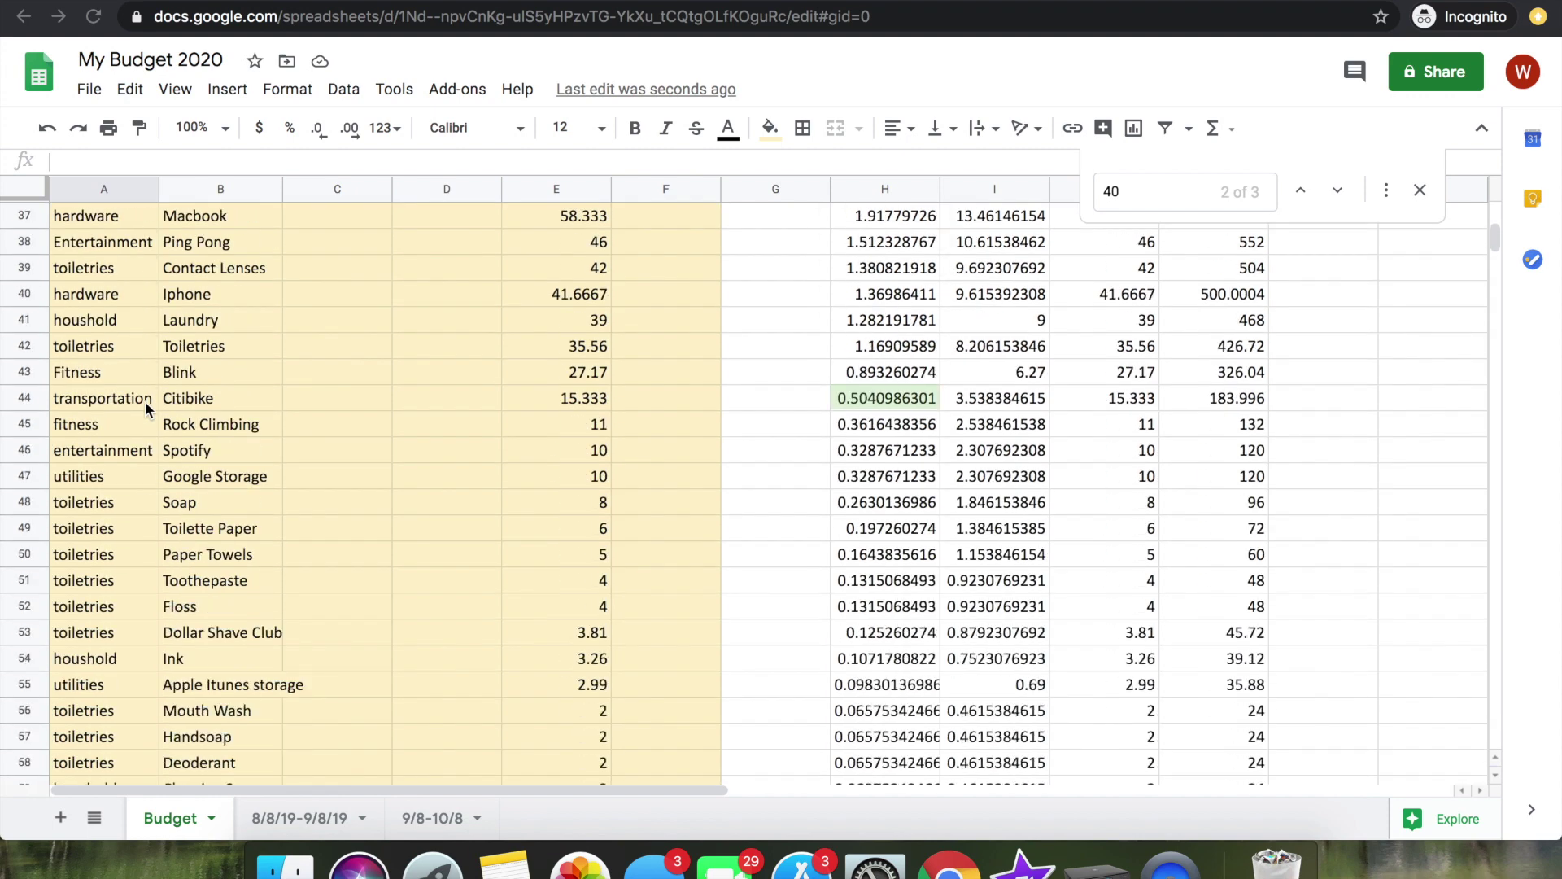
scroll(144, 401, down, 5)
key(ctrl+Down)
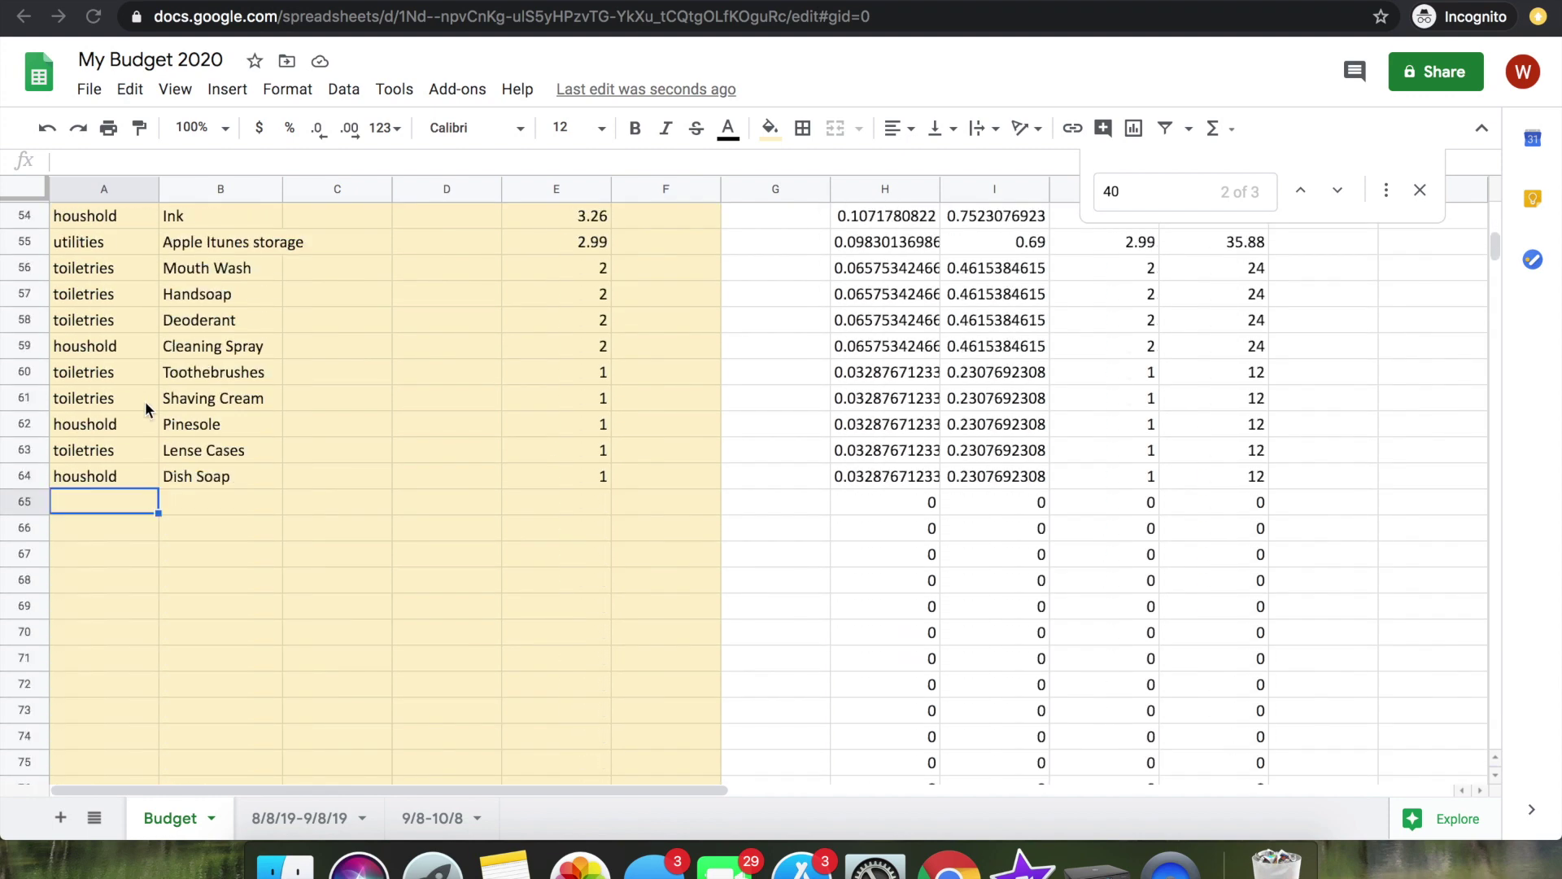
key(ctrl+z)
scroll(632, 345, up, 6)
scroll(631, 345, down, 5)
scroll(631, 344, up, 4)
scroll(630, 339, down, 15)
scroll(631, 339, up, 6)
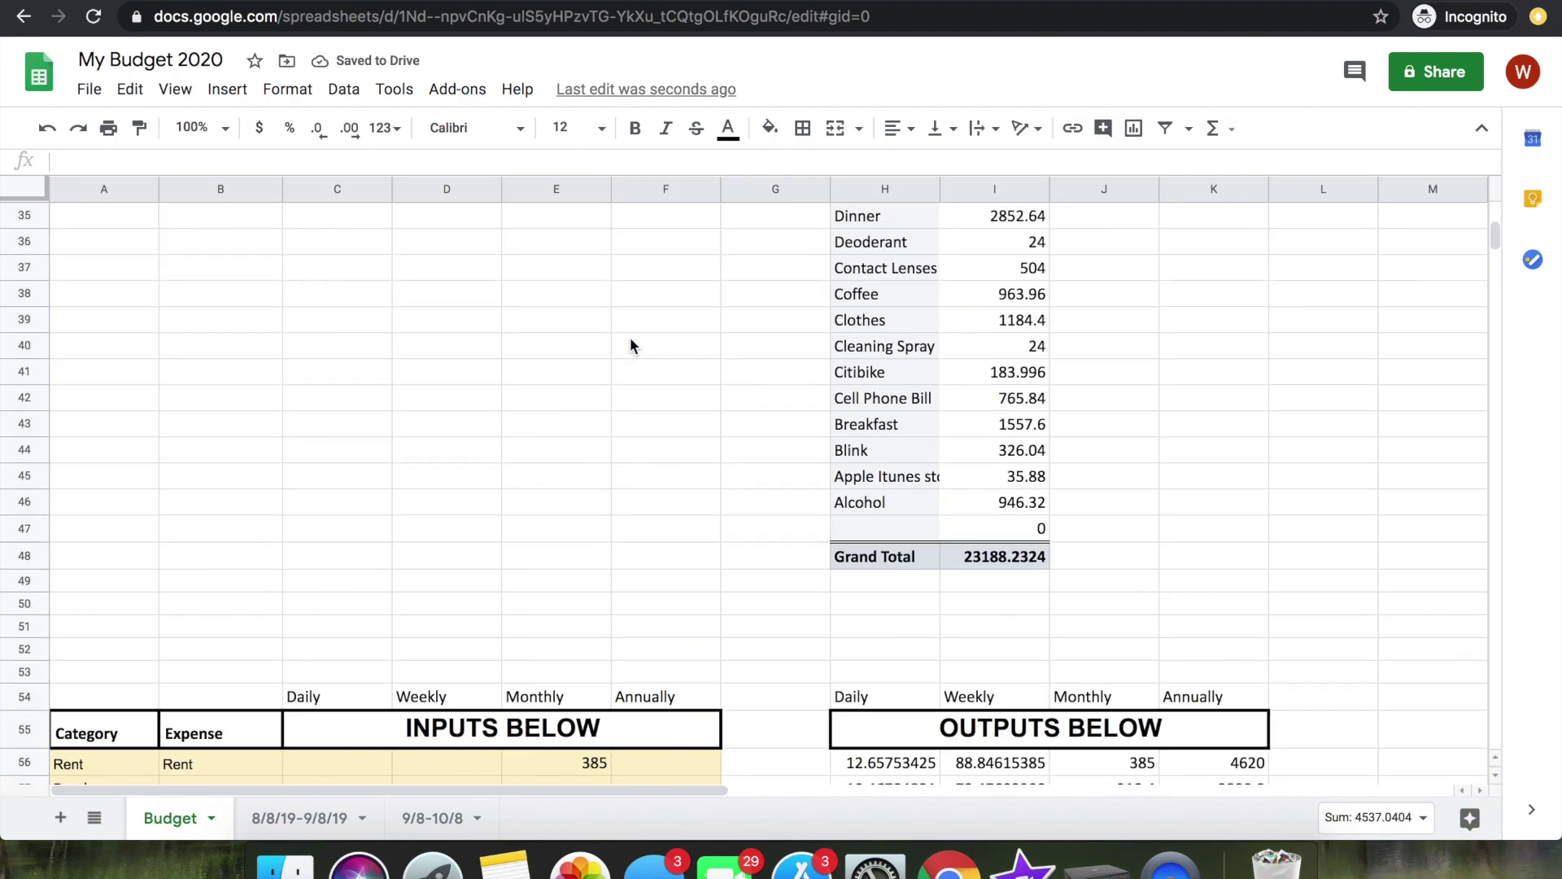
- Look through the Annual Budget By Category and Annual Budget By Expense summaries above the input table
scroll(275, 296, up, 6)
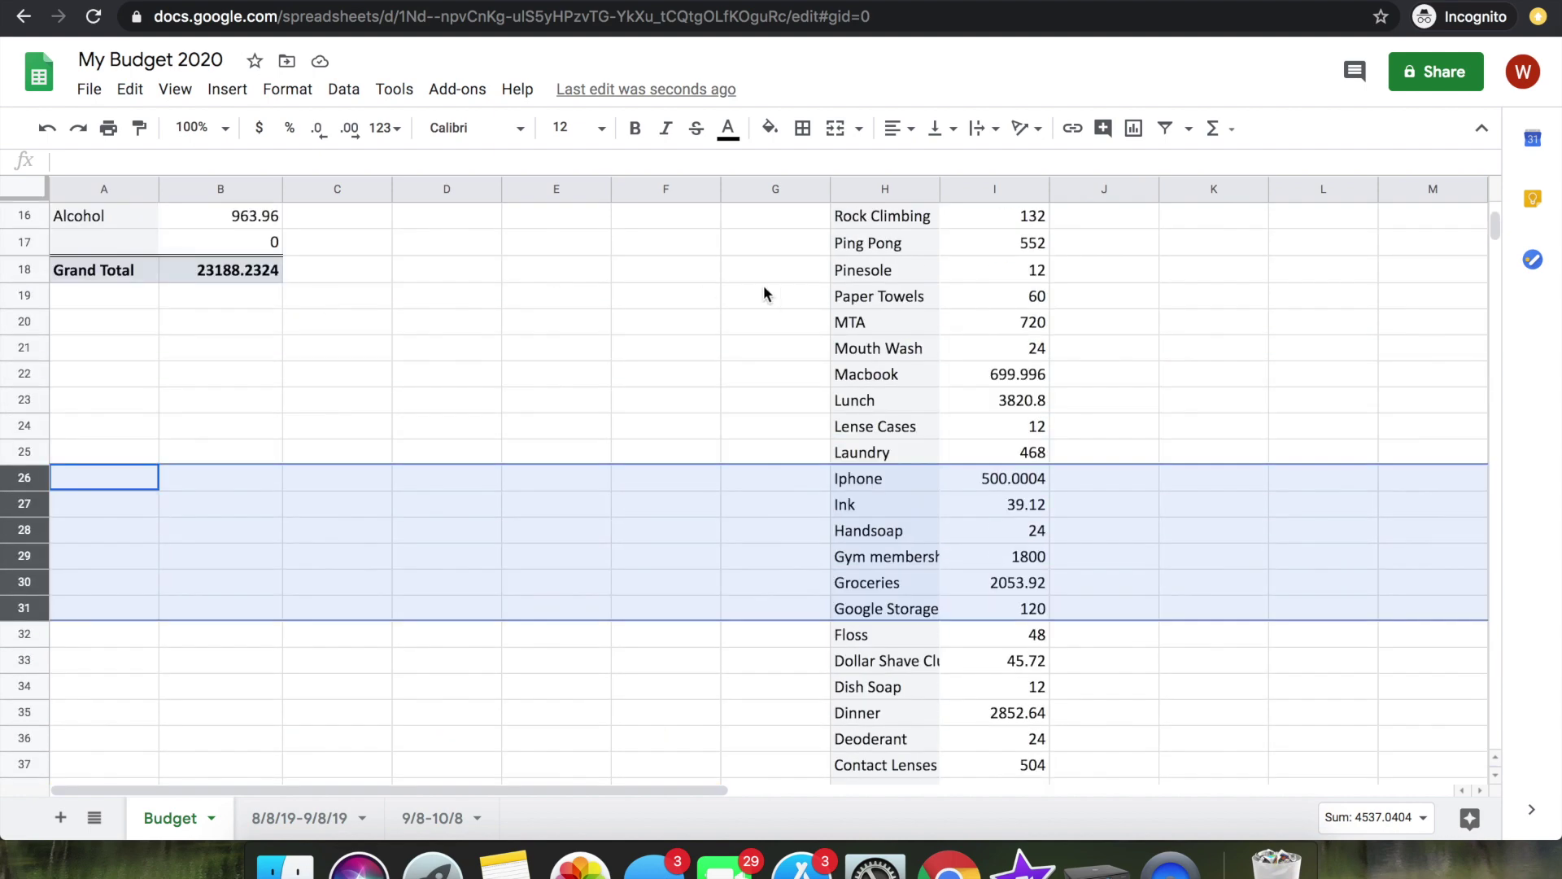
scroll(909, 293, up, 5)
scroll(908, 292, down, 3)
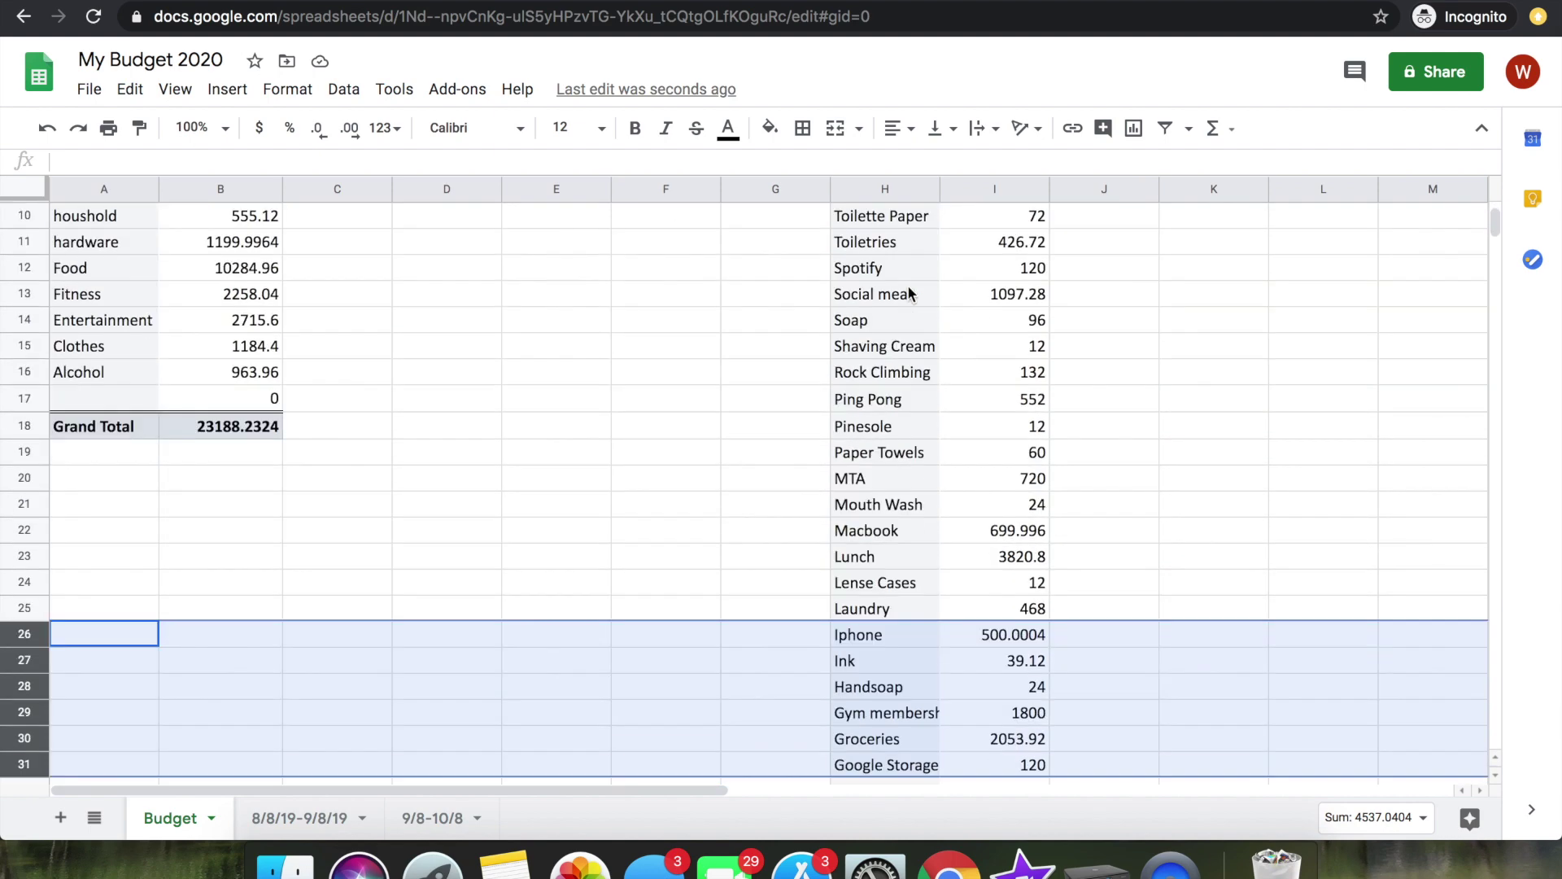
scroll(909, 293, down, 10)
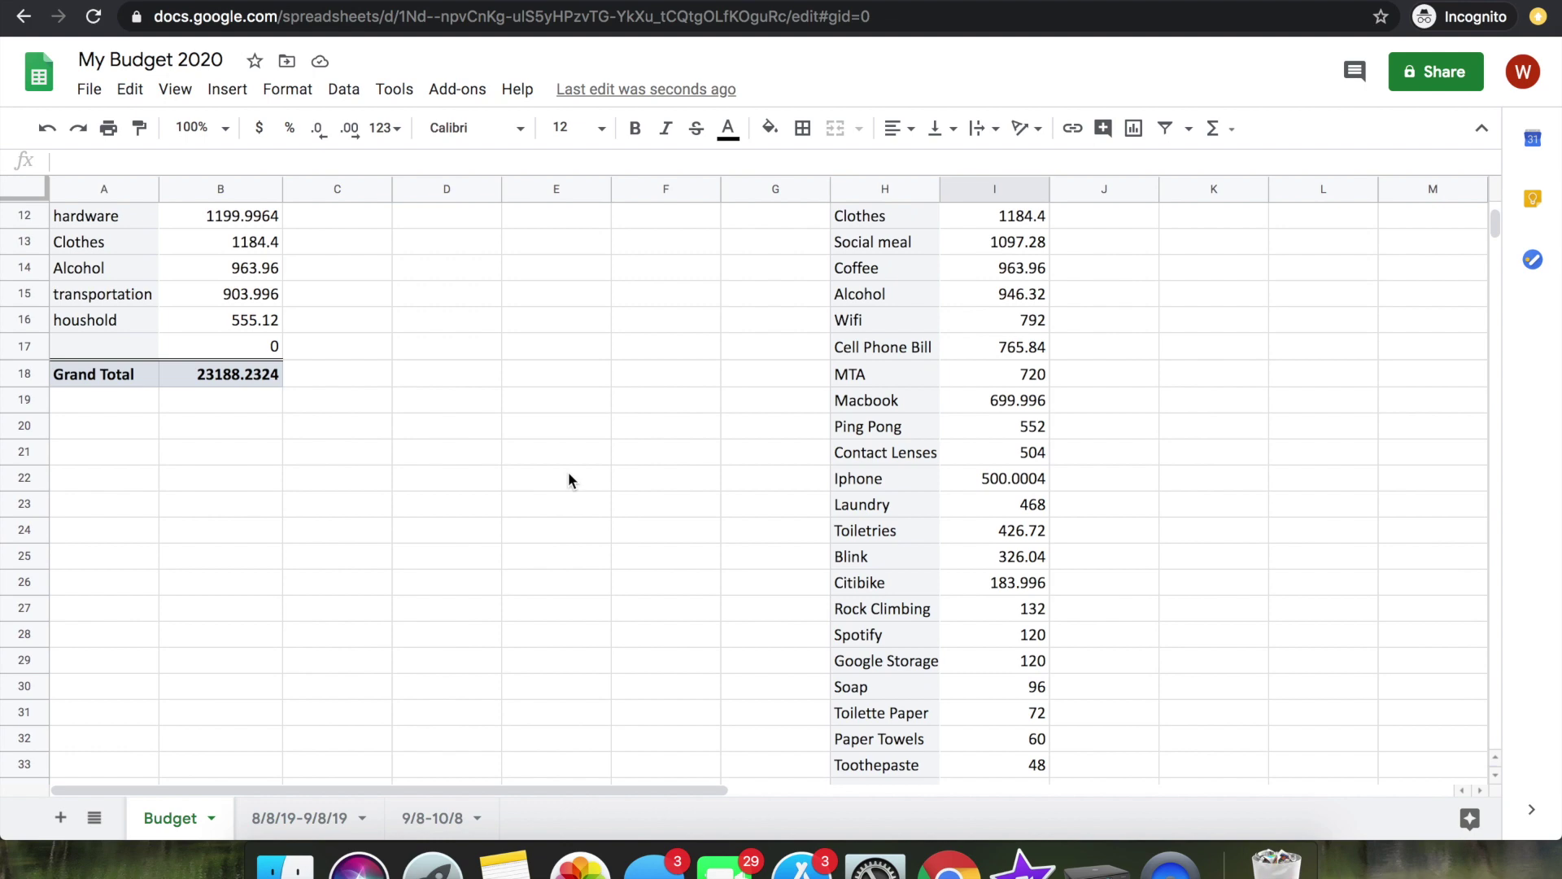
scroll(570, 480, up, 4)
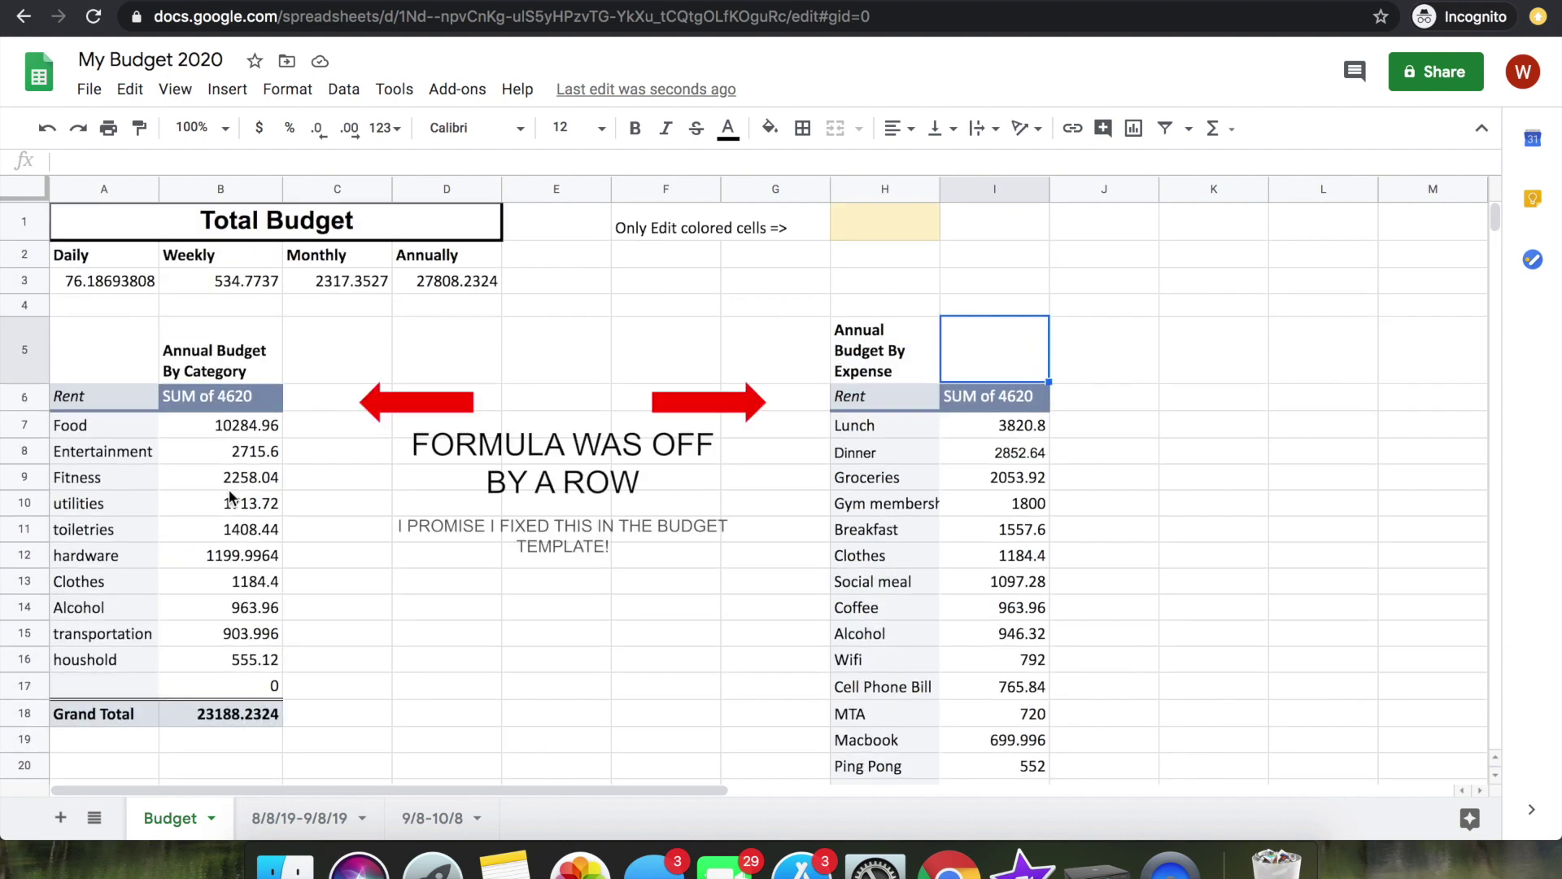
- Check the annual amounts for the Food category and for the Lunch, Dinner, Groceries and Gym membership expenses
click(217, 424)
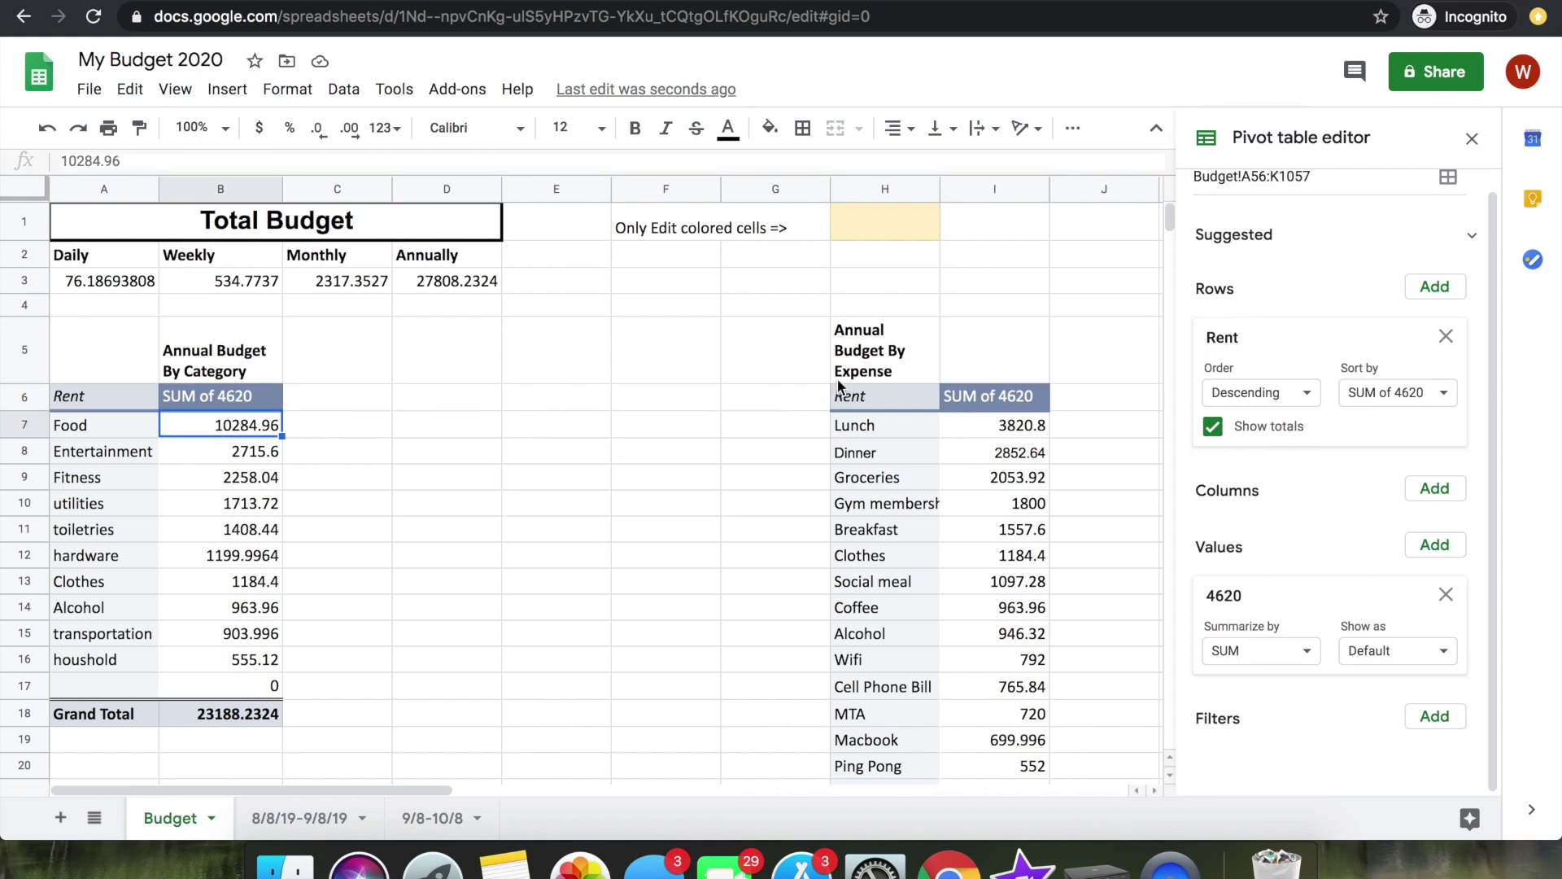
click(991, 423)
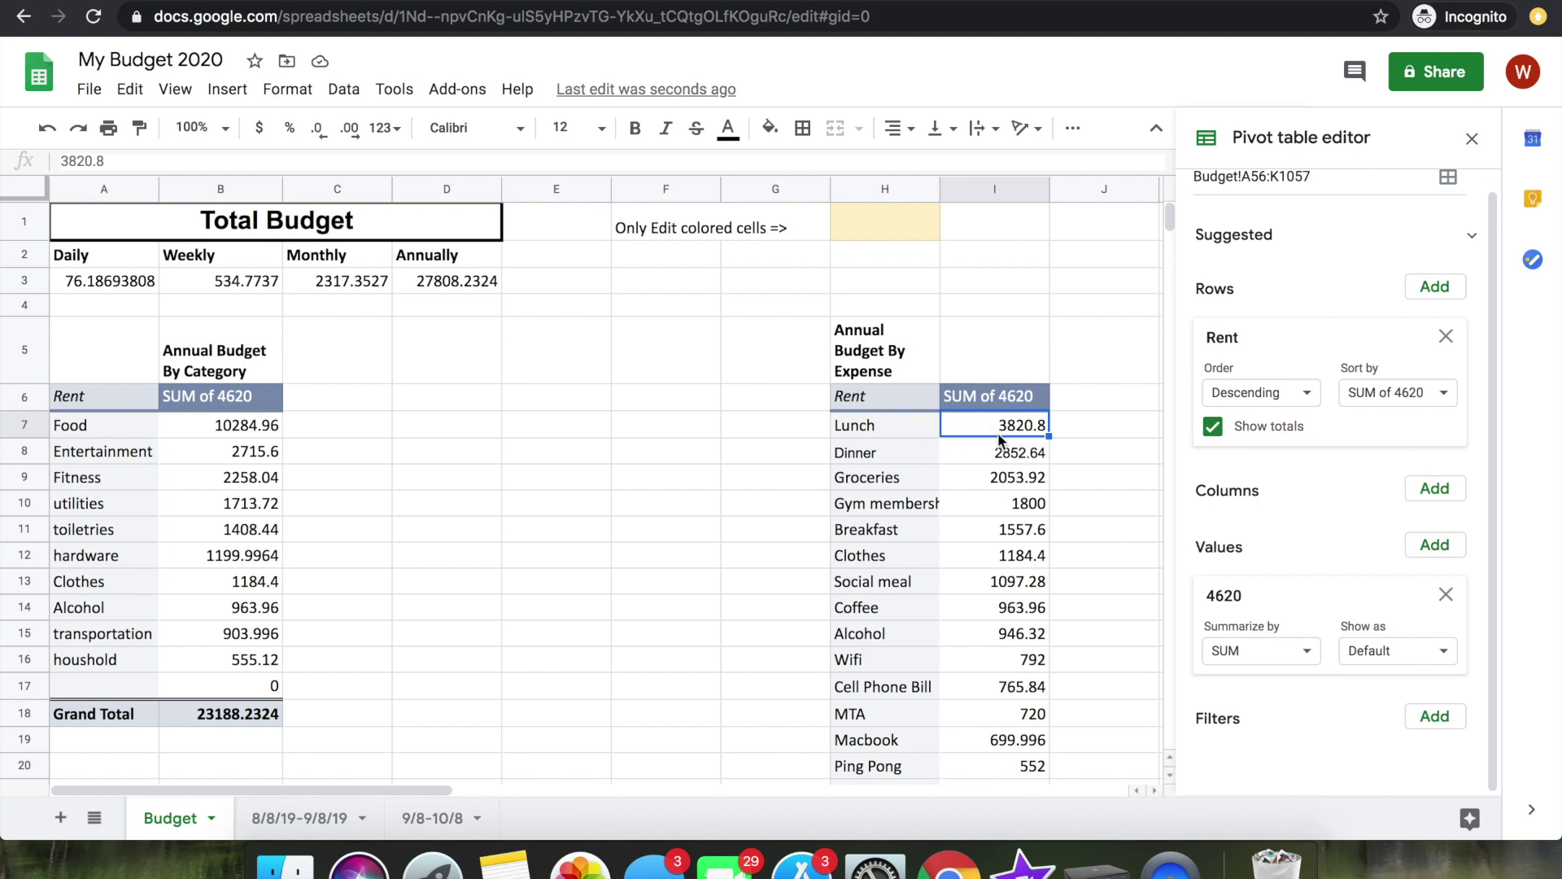
click(999, 452)
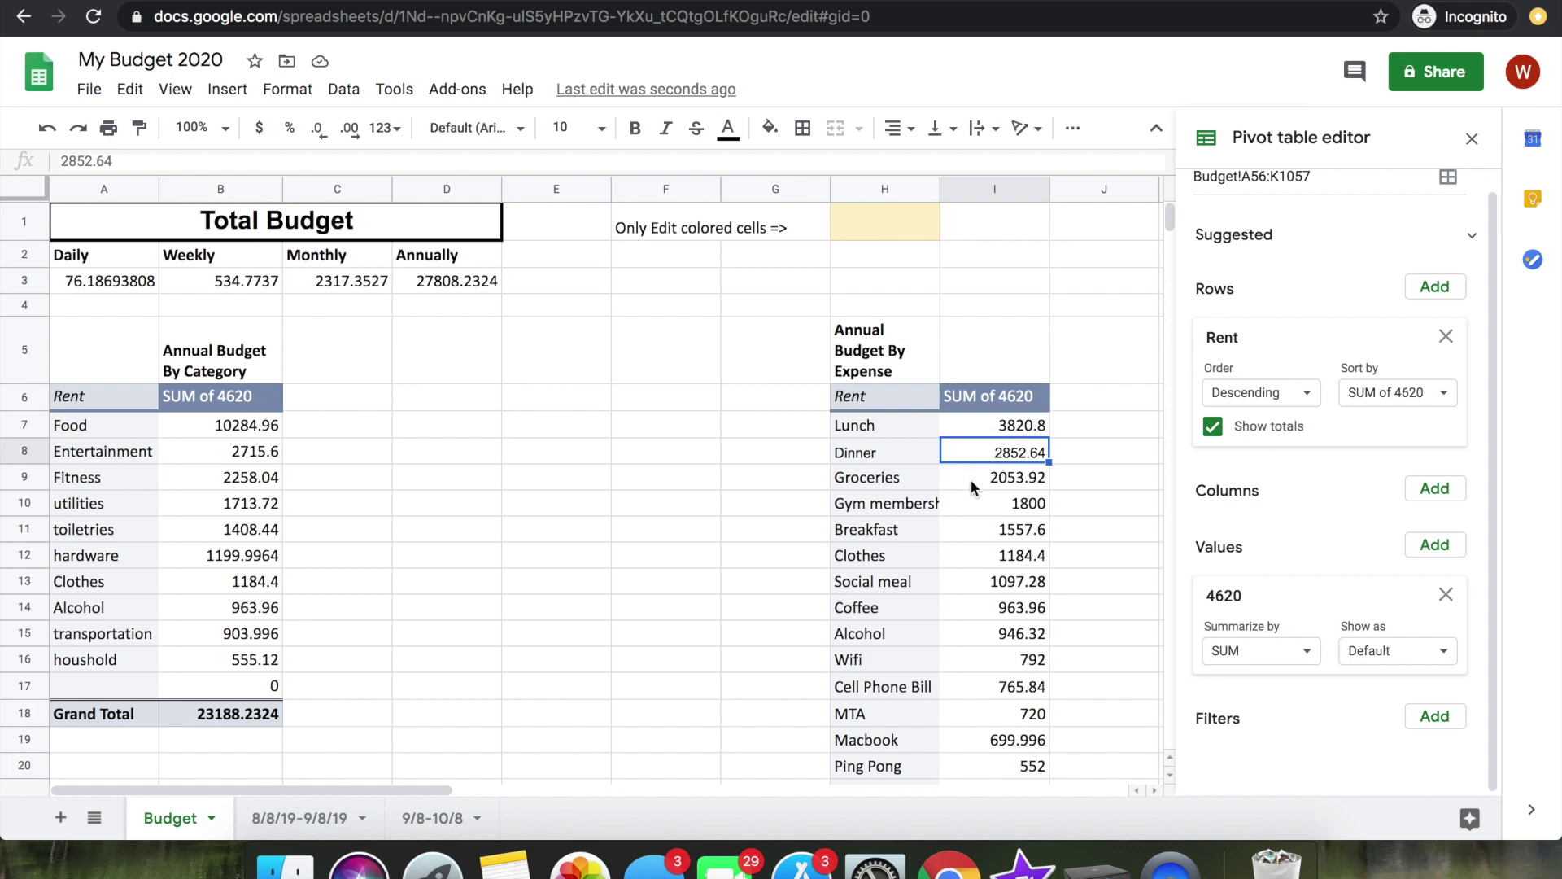
click(972, 477)
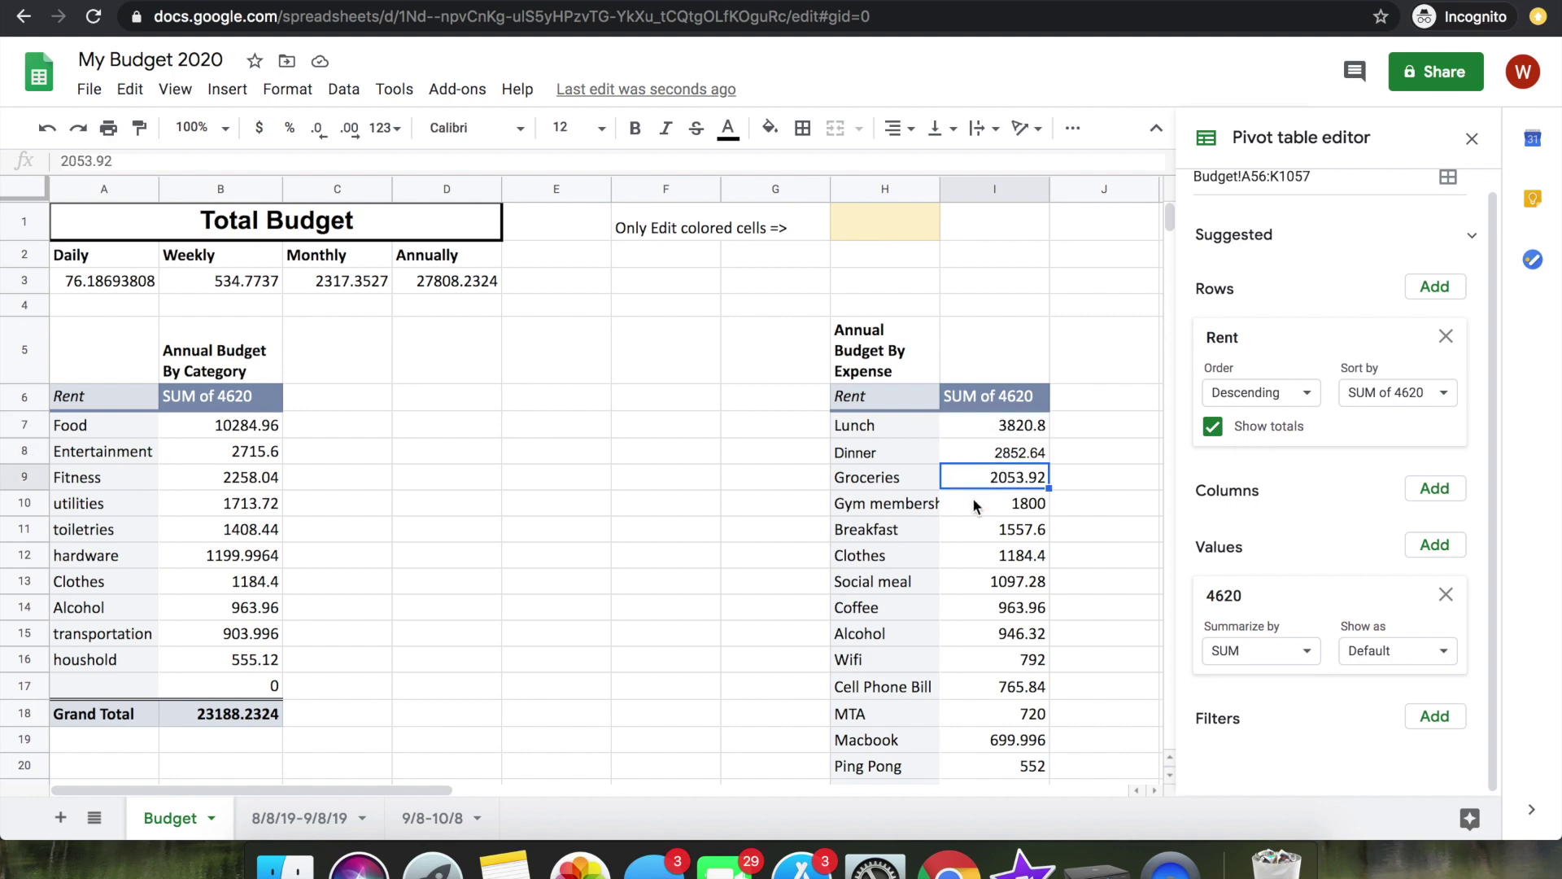
click(974, 503)
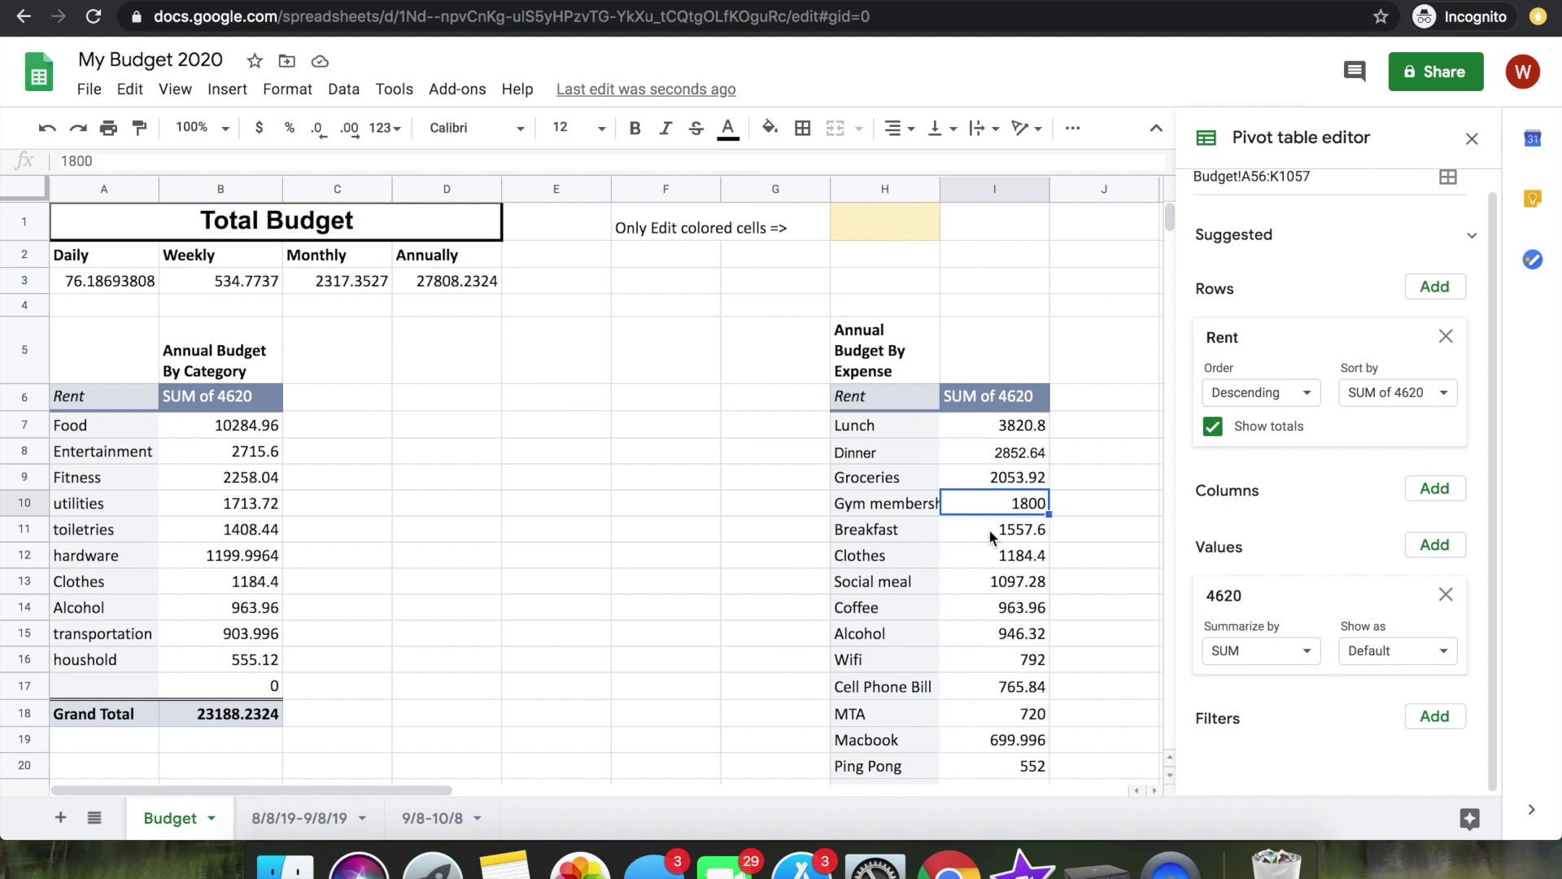
scroll(1001, 546, down, 3)
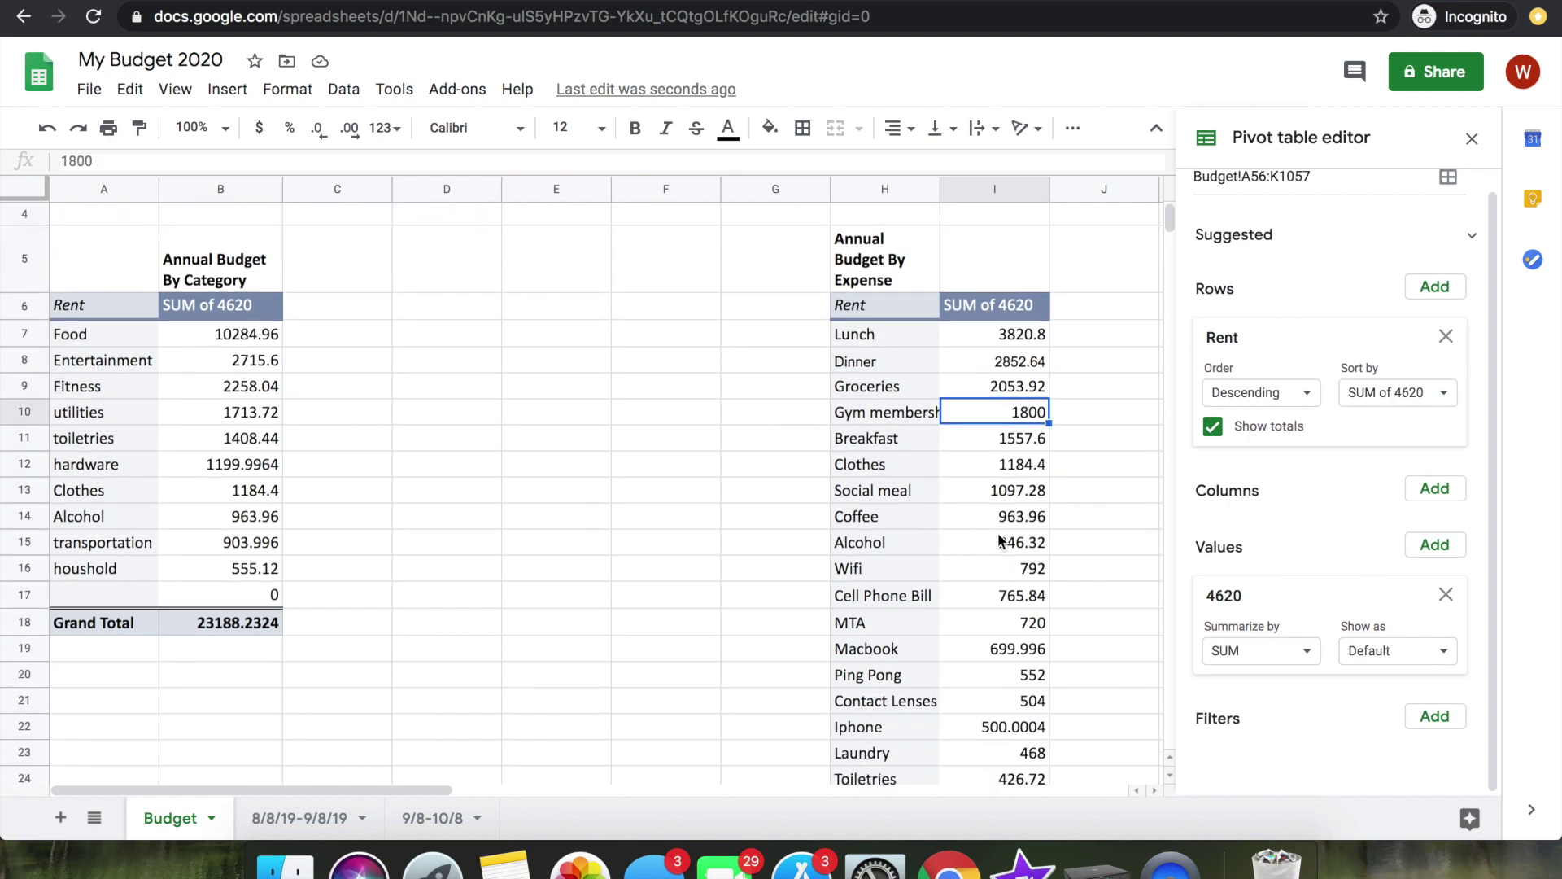
- Check the annual amounts for the transportation and household categories, close the pivot settings, and view the inputs and outputs table
click(199, 545)
click(213, 570)
scroll(212, 572, down, 20)
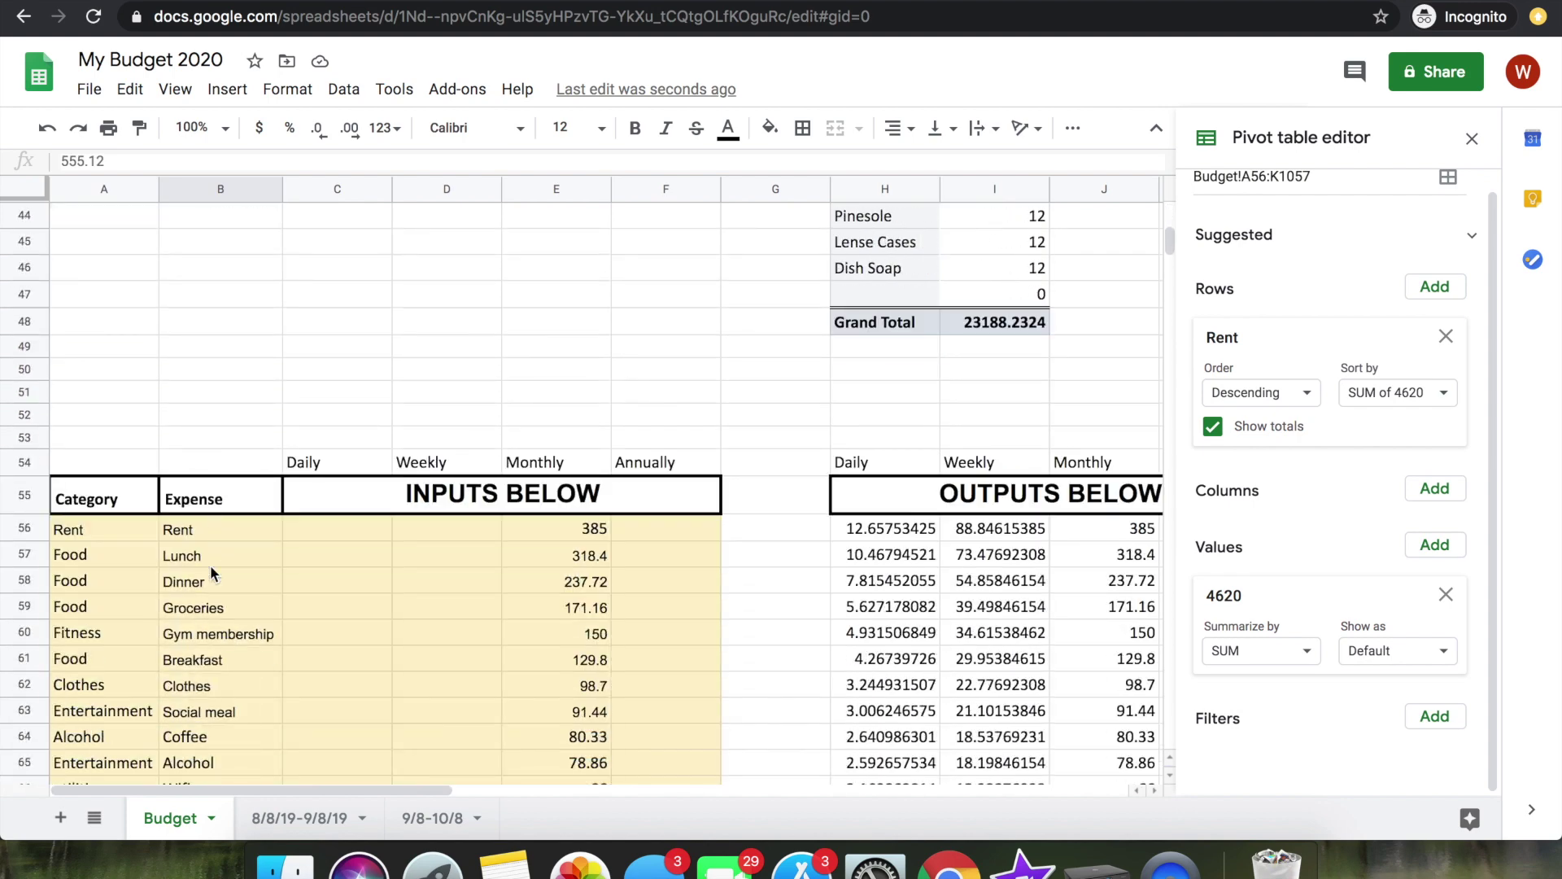
click(1472, 138)
scroll(512, 329, up, 1)
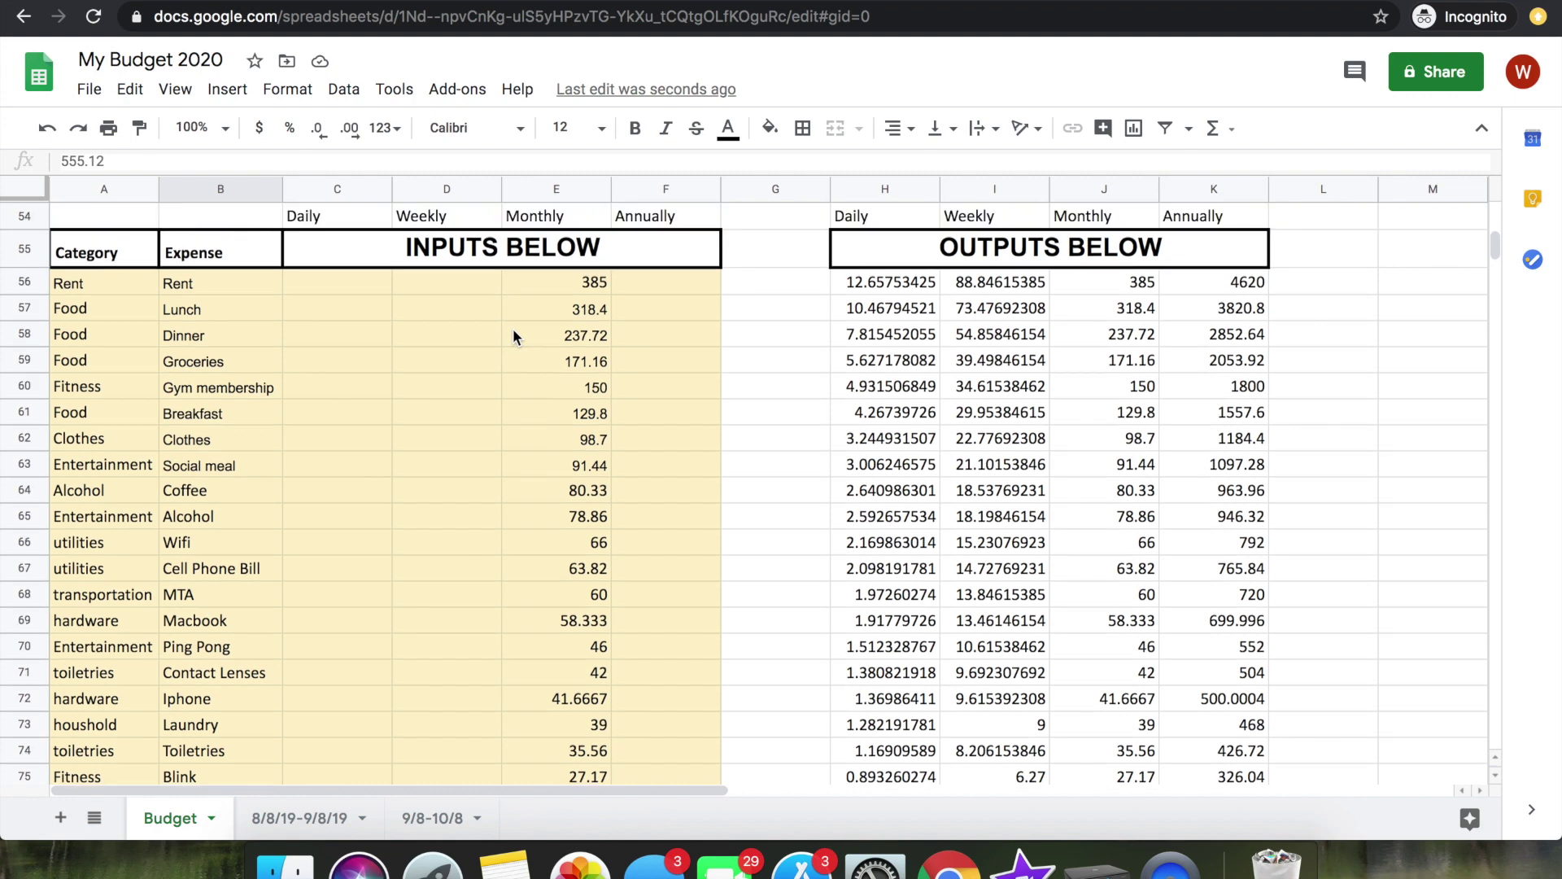
scroll(377, 380, down, 3)
scroll(377, 375, up, 3)
click(236, 289)
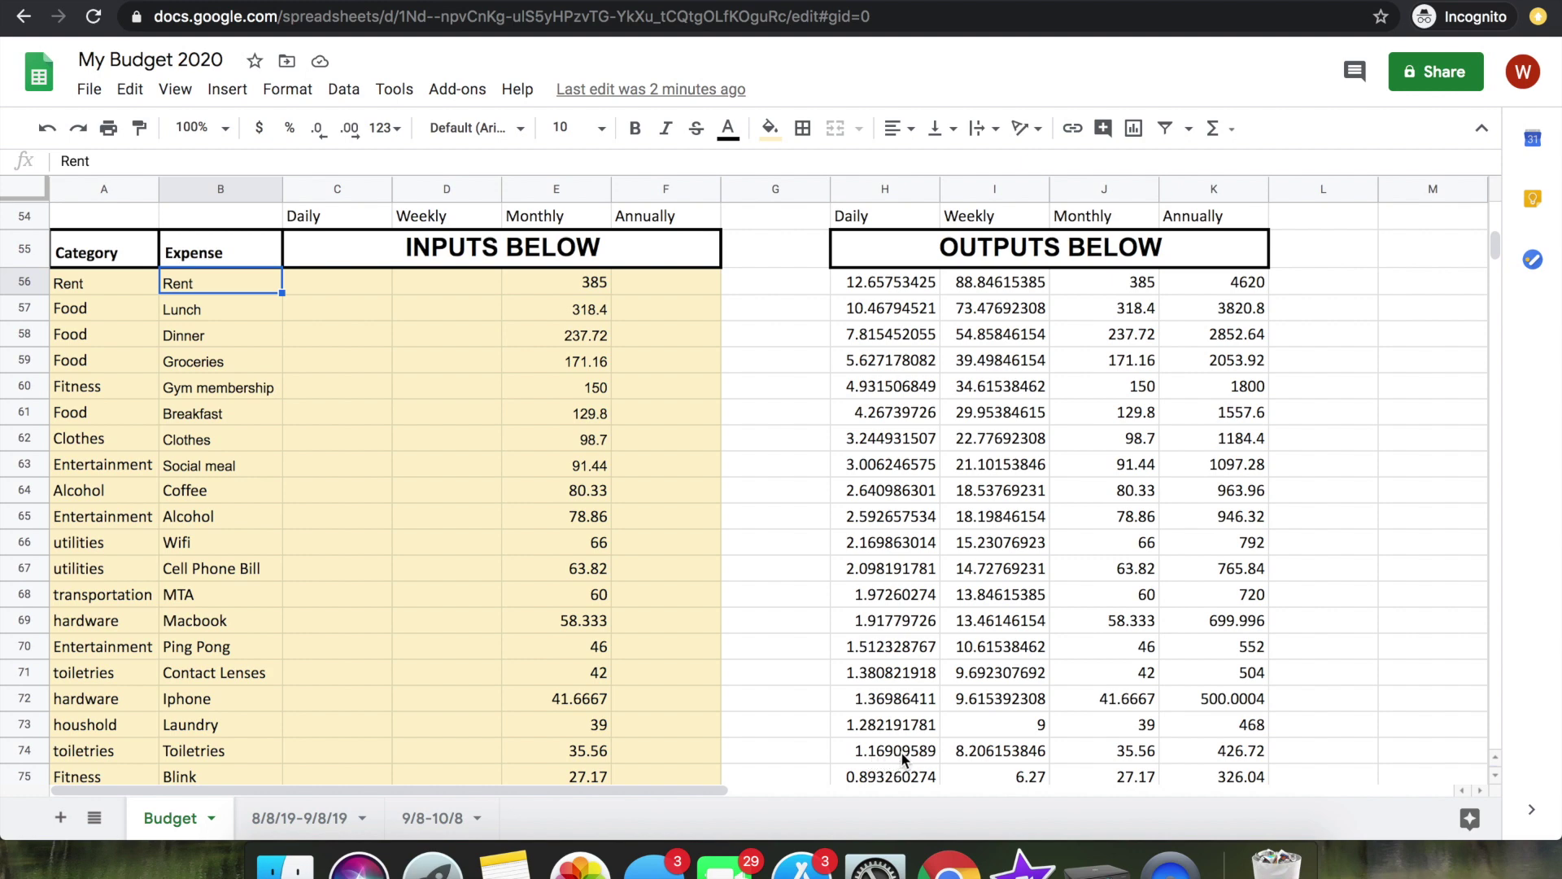
scroll(900, 750, down, 1)
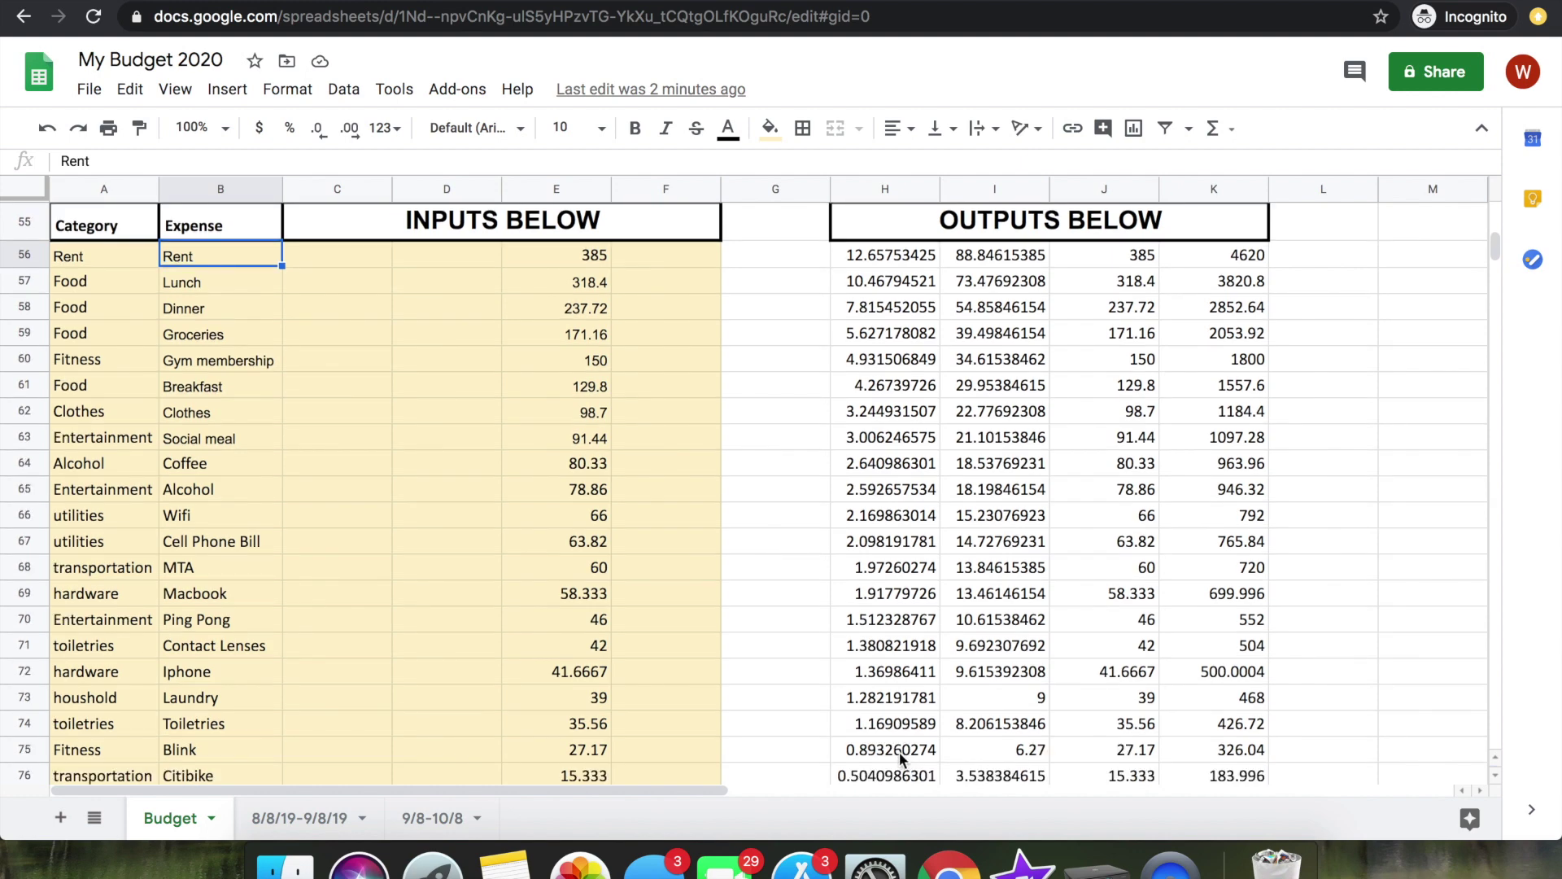
scroll(439, 439, up, 18)
scroll(440, 439, down, 16)
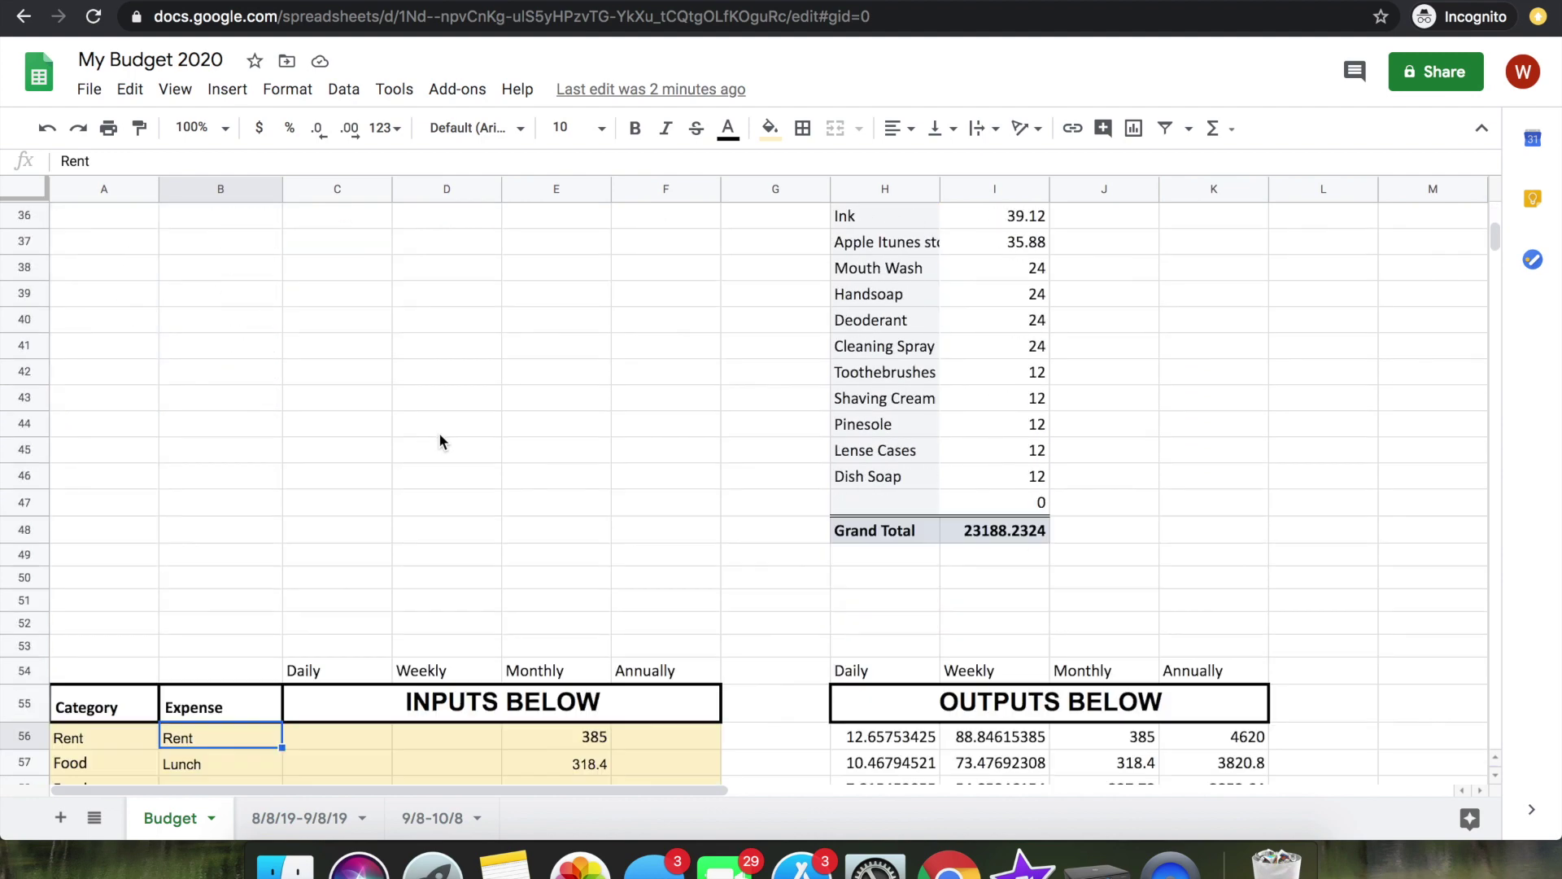
- Go down the category column from Rent and change the Social meal expense's category to Nonessential
click(93, 374)
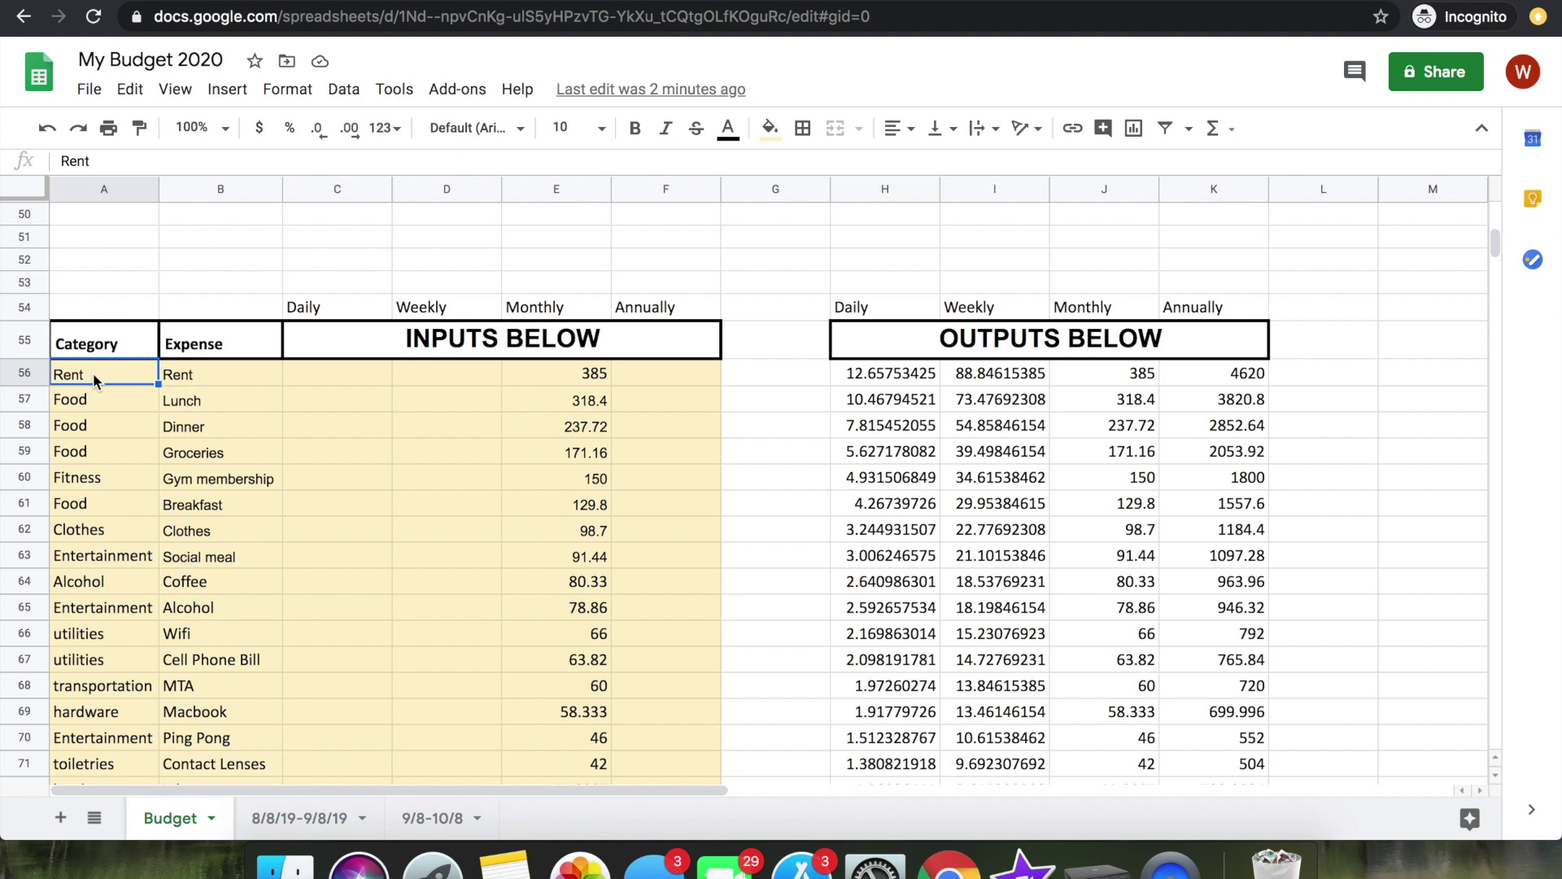
key(Down)
key(Down)
key(Down)
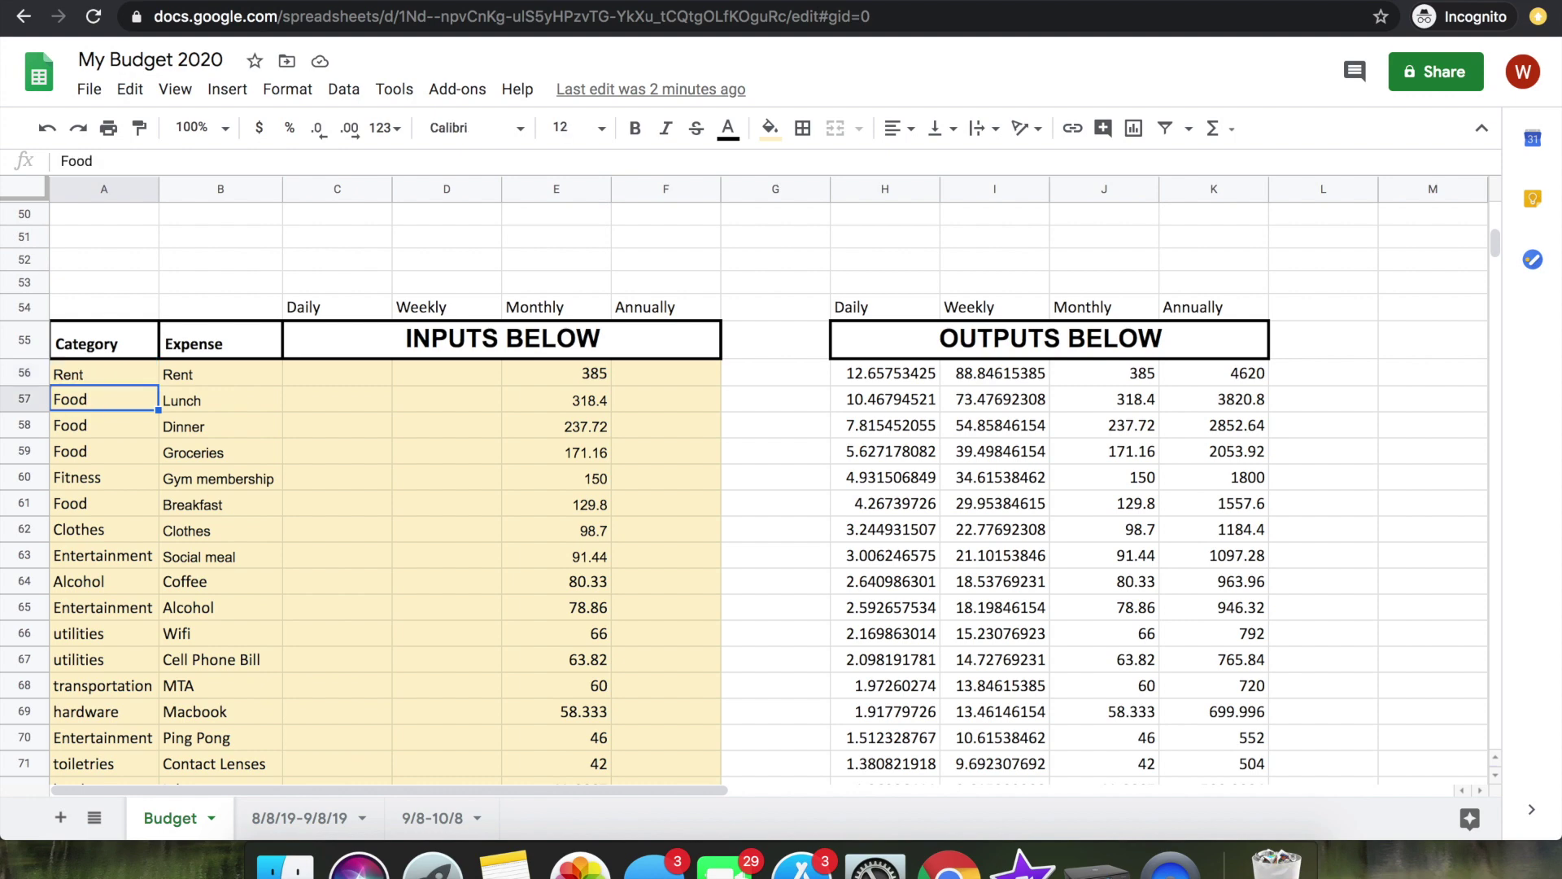
key(Down)
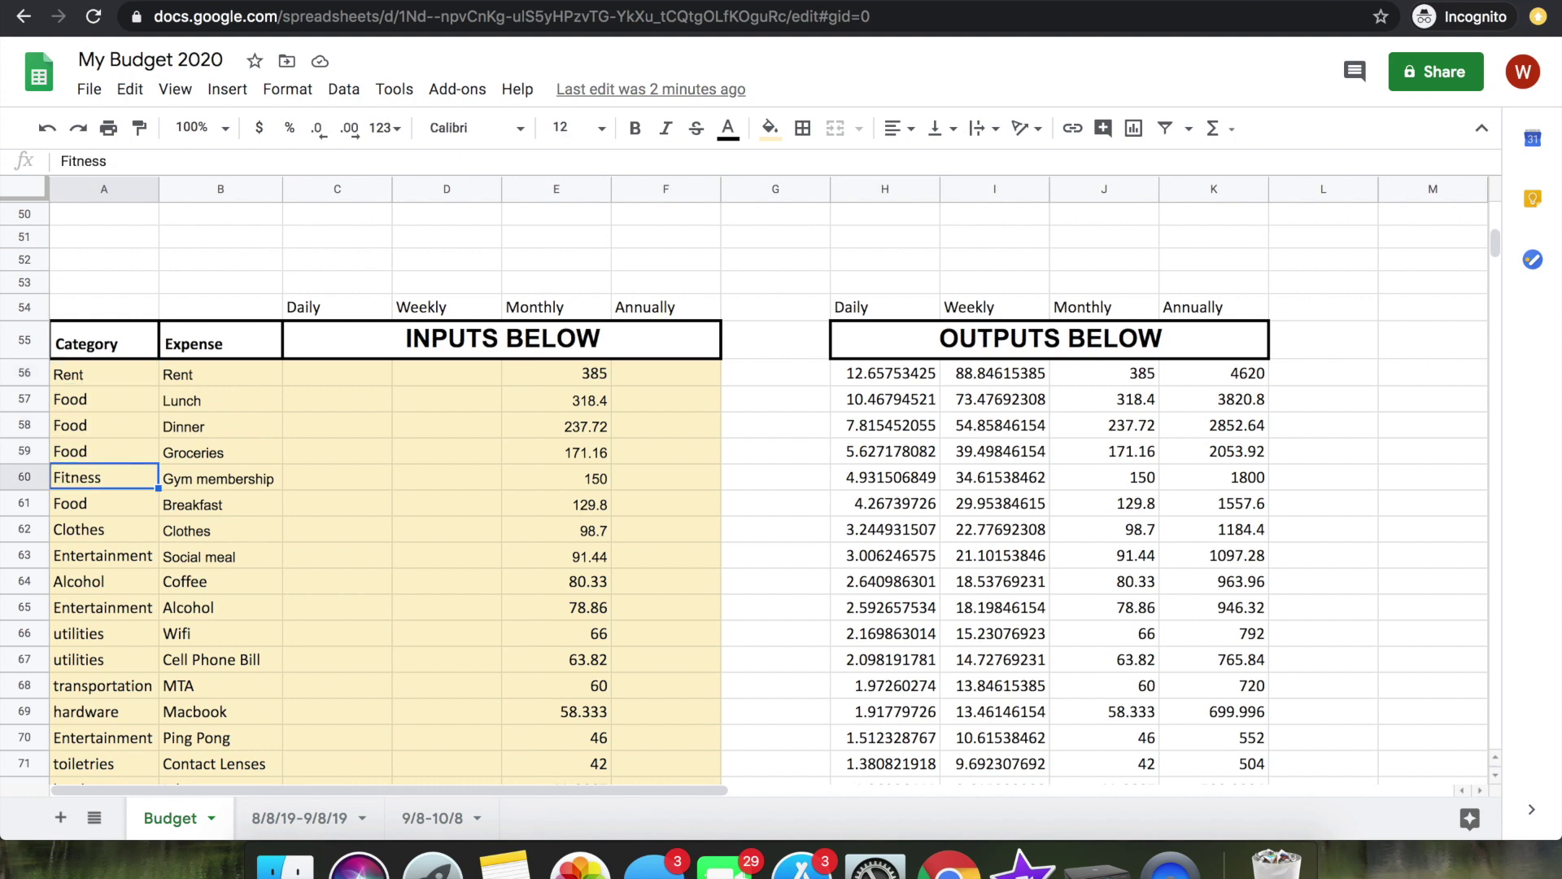
key(Down)
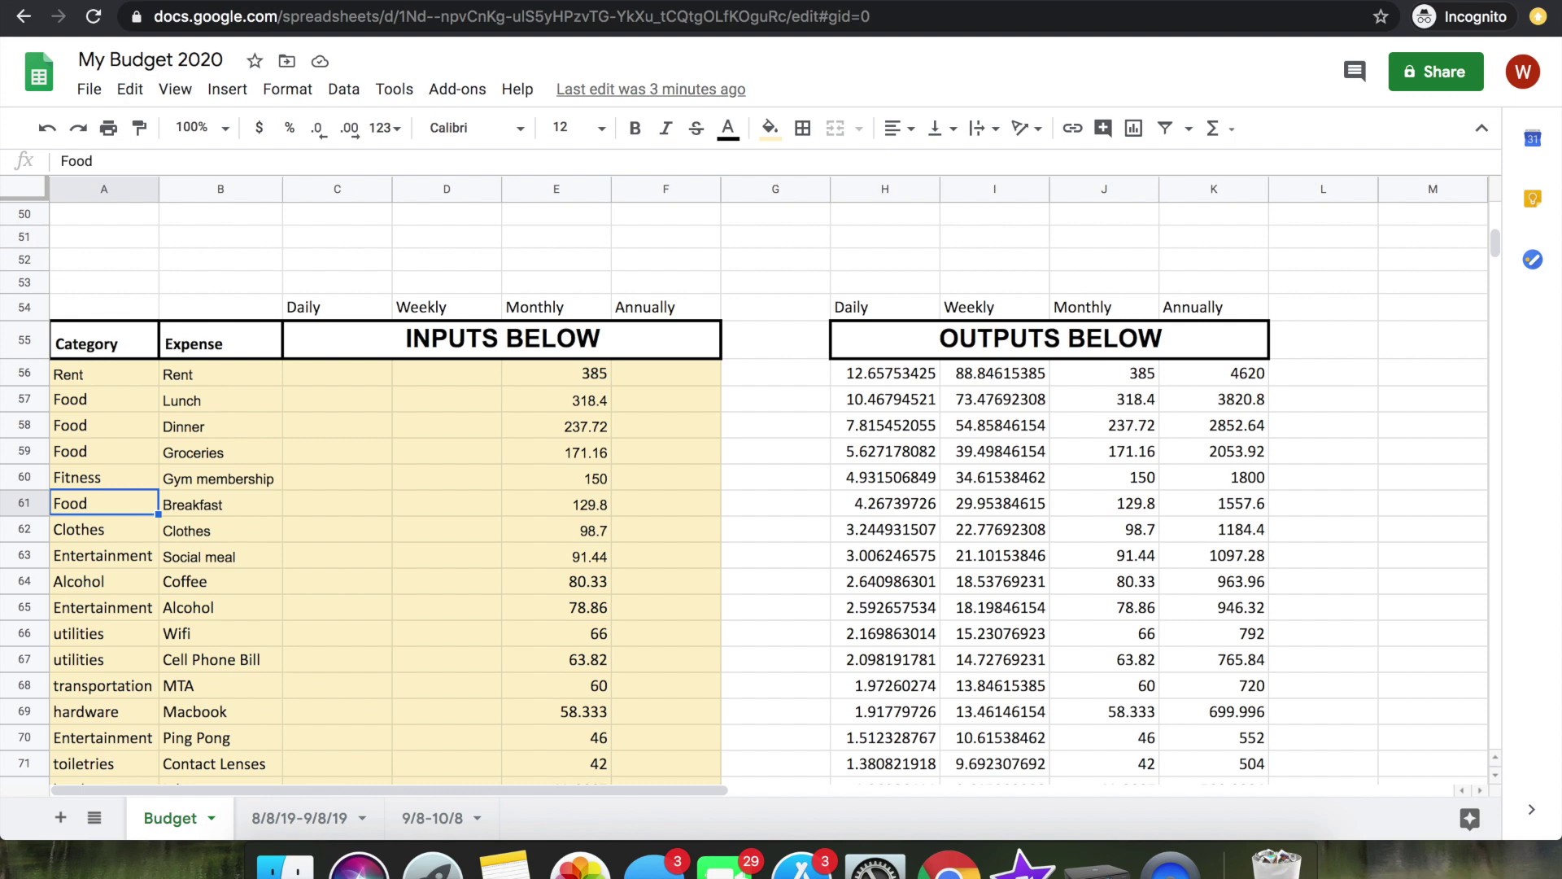
key(Down)
key(Down)
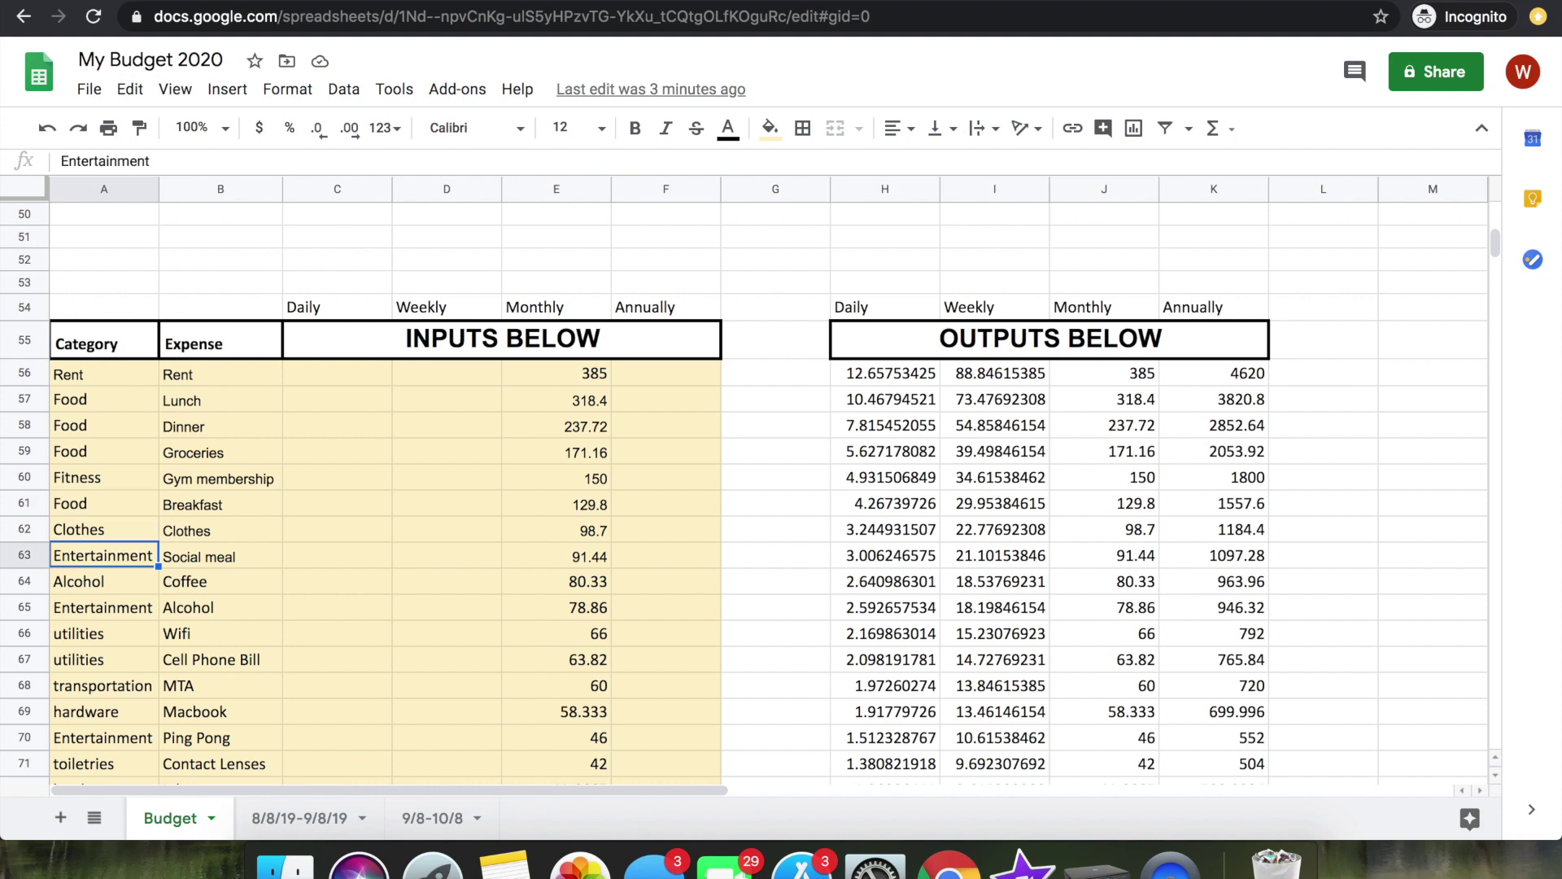
text(N)
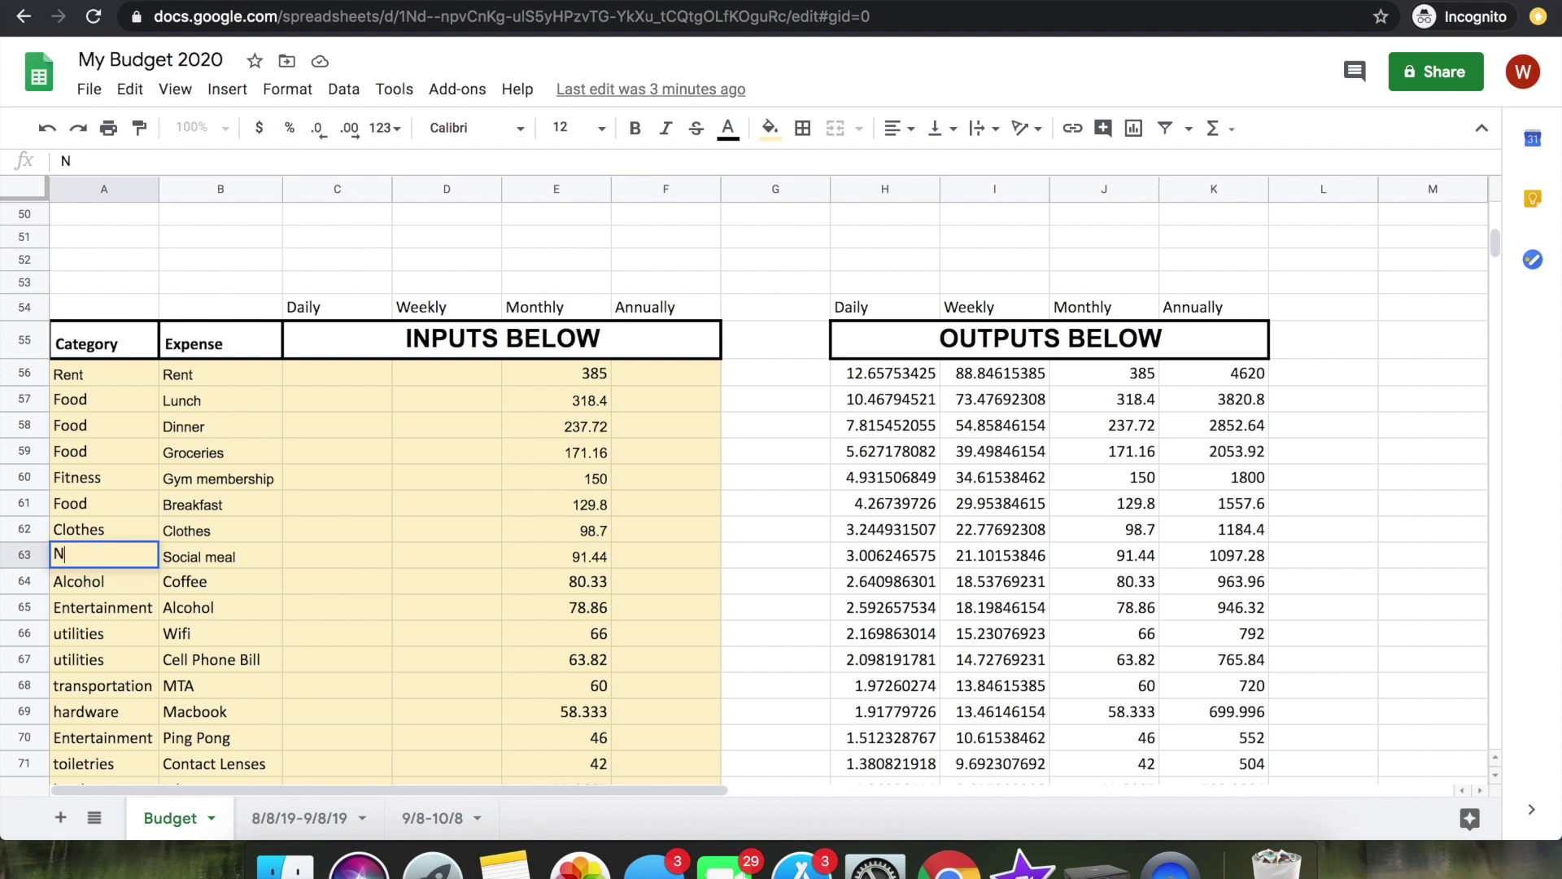
text(onessential)
key(Return)
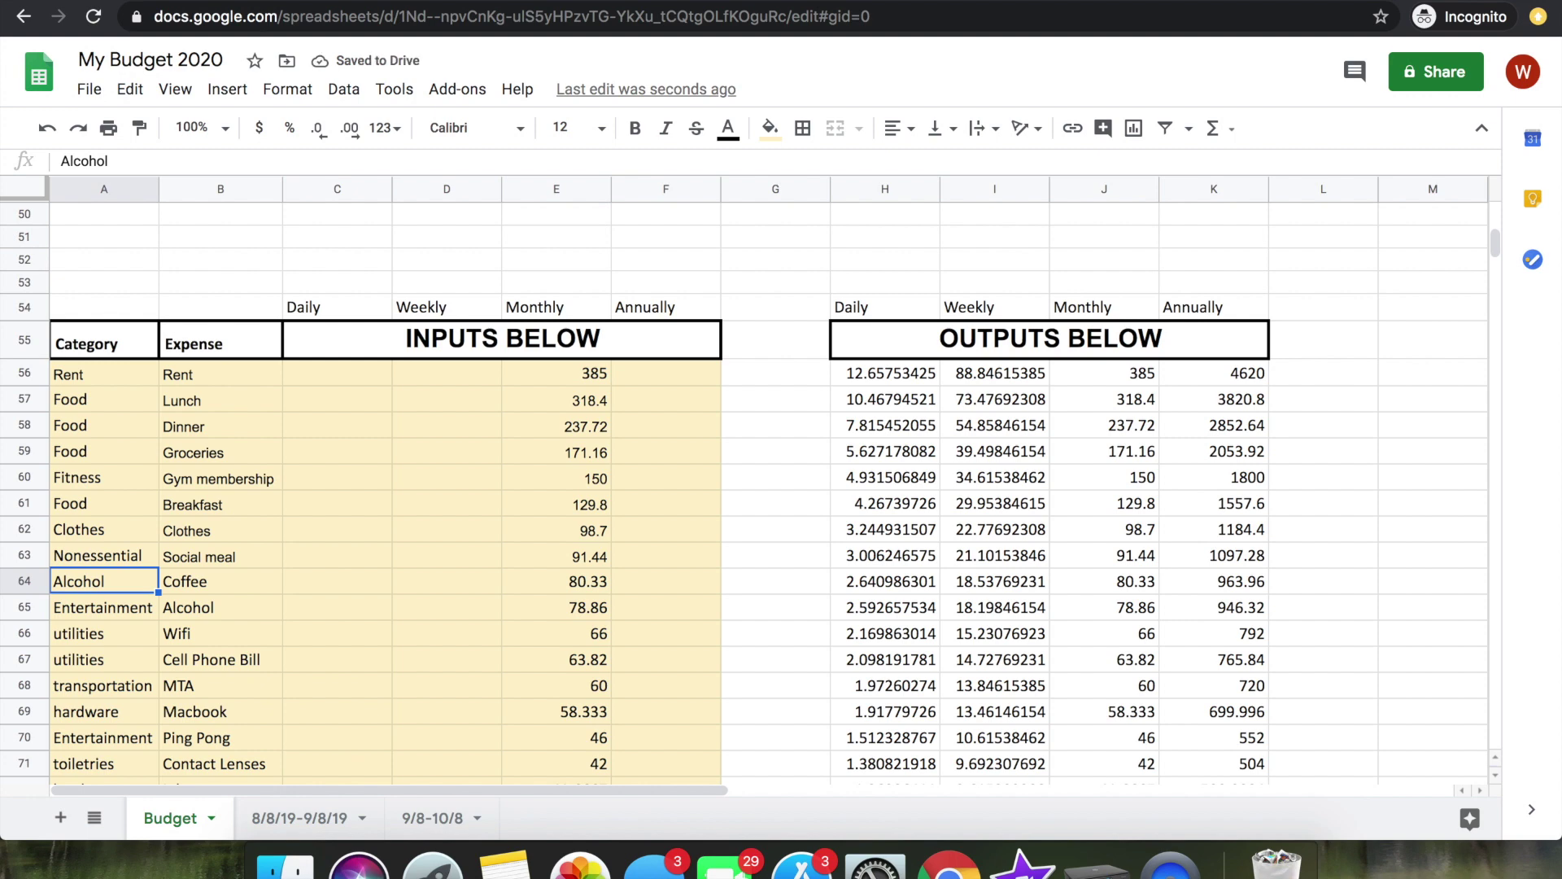
- Change the categories of the Coffee and Alcohol expenses to nonessential
text(non)
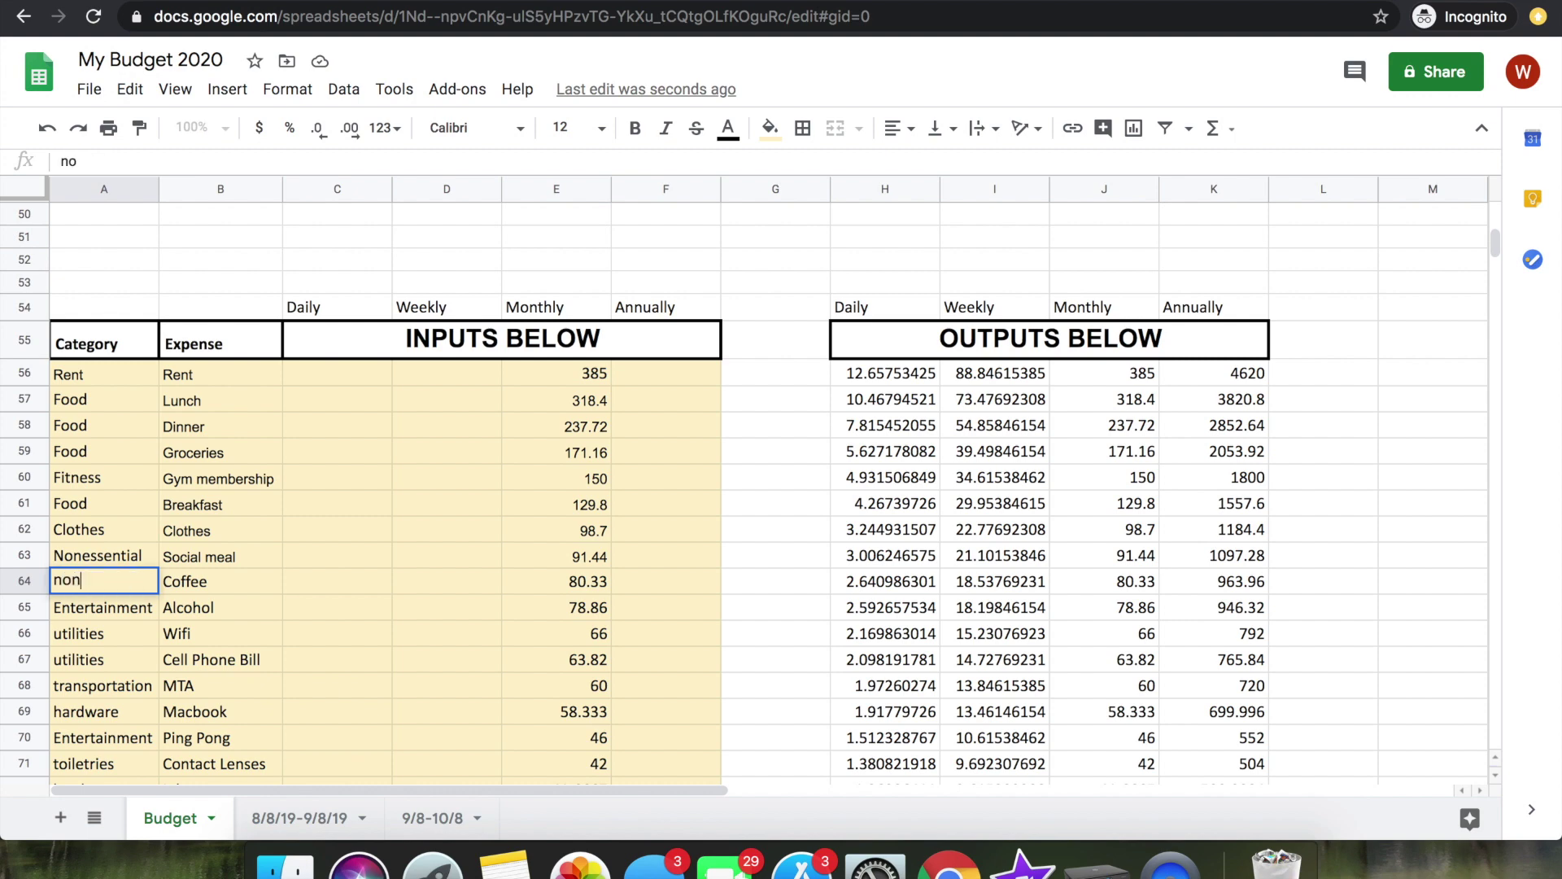
text(essential)
key(Return)
text(nonessential)
key(Return)
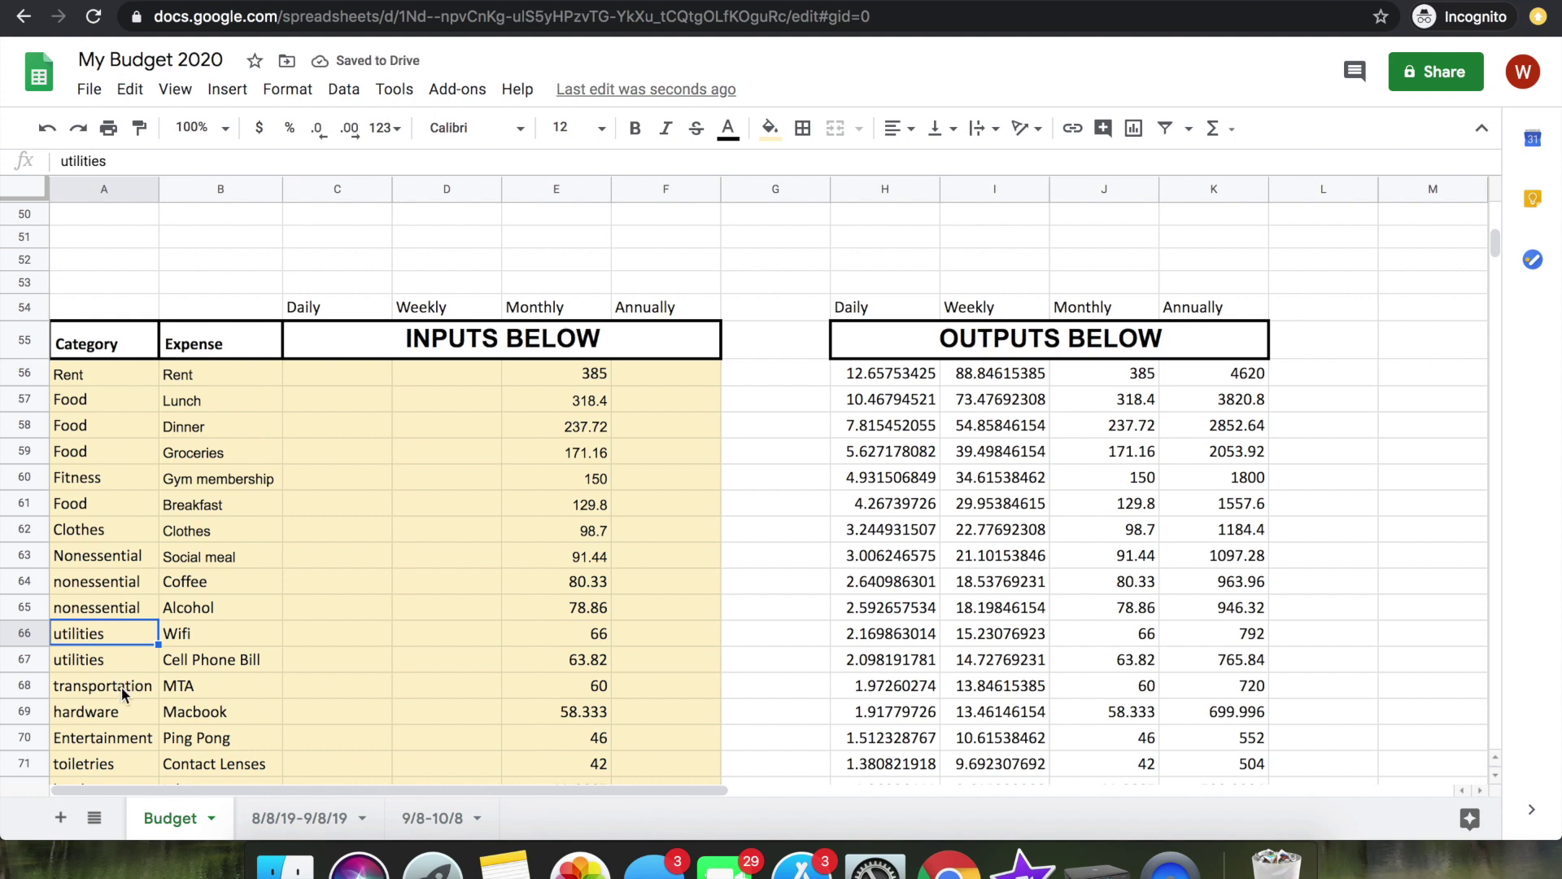
- Recategorise the Ping Pong expense as nonessential
click(118, 738)
text(nonessential)
key(Return)
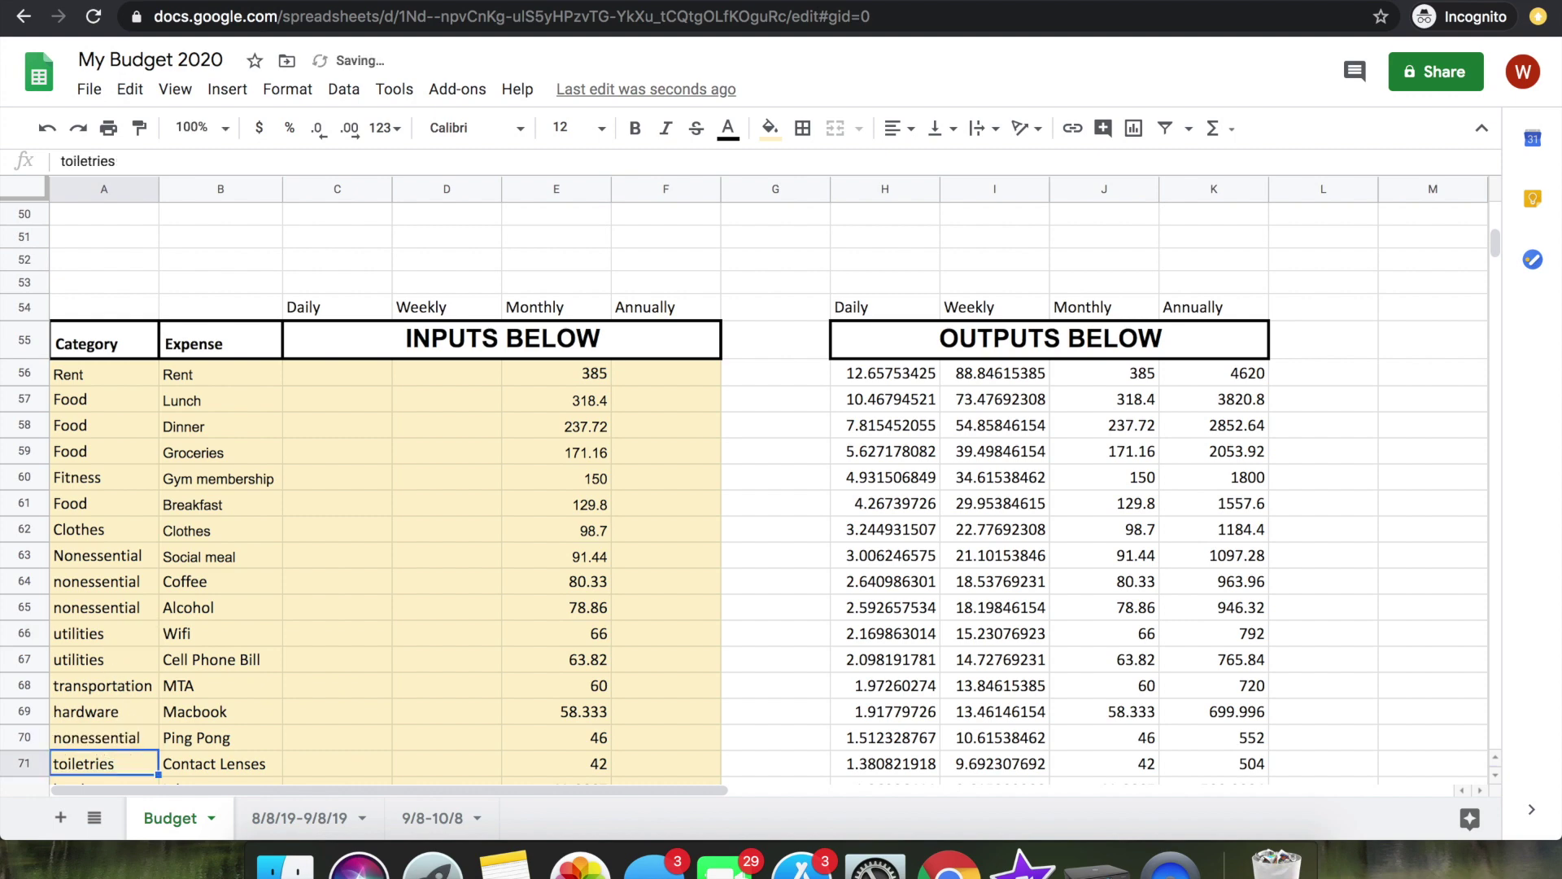
- Review the categories of the remaining expenses from Contact Lenses down to Dish Soap for other nonessential items
scroll(743, 529, down, 2)
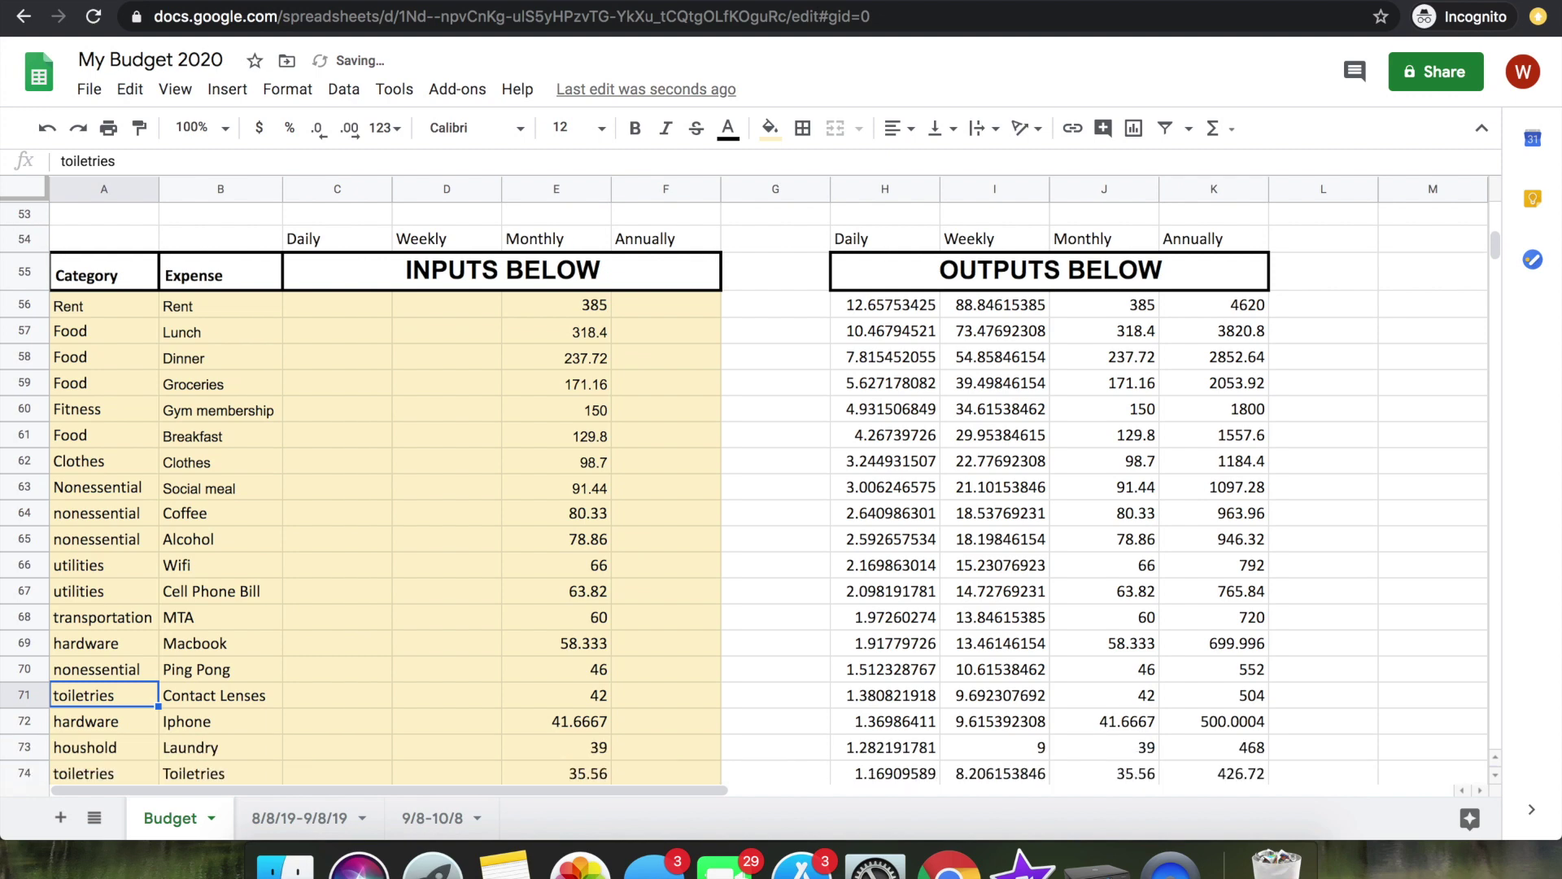
scroll(132, 758, down, 3)
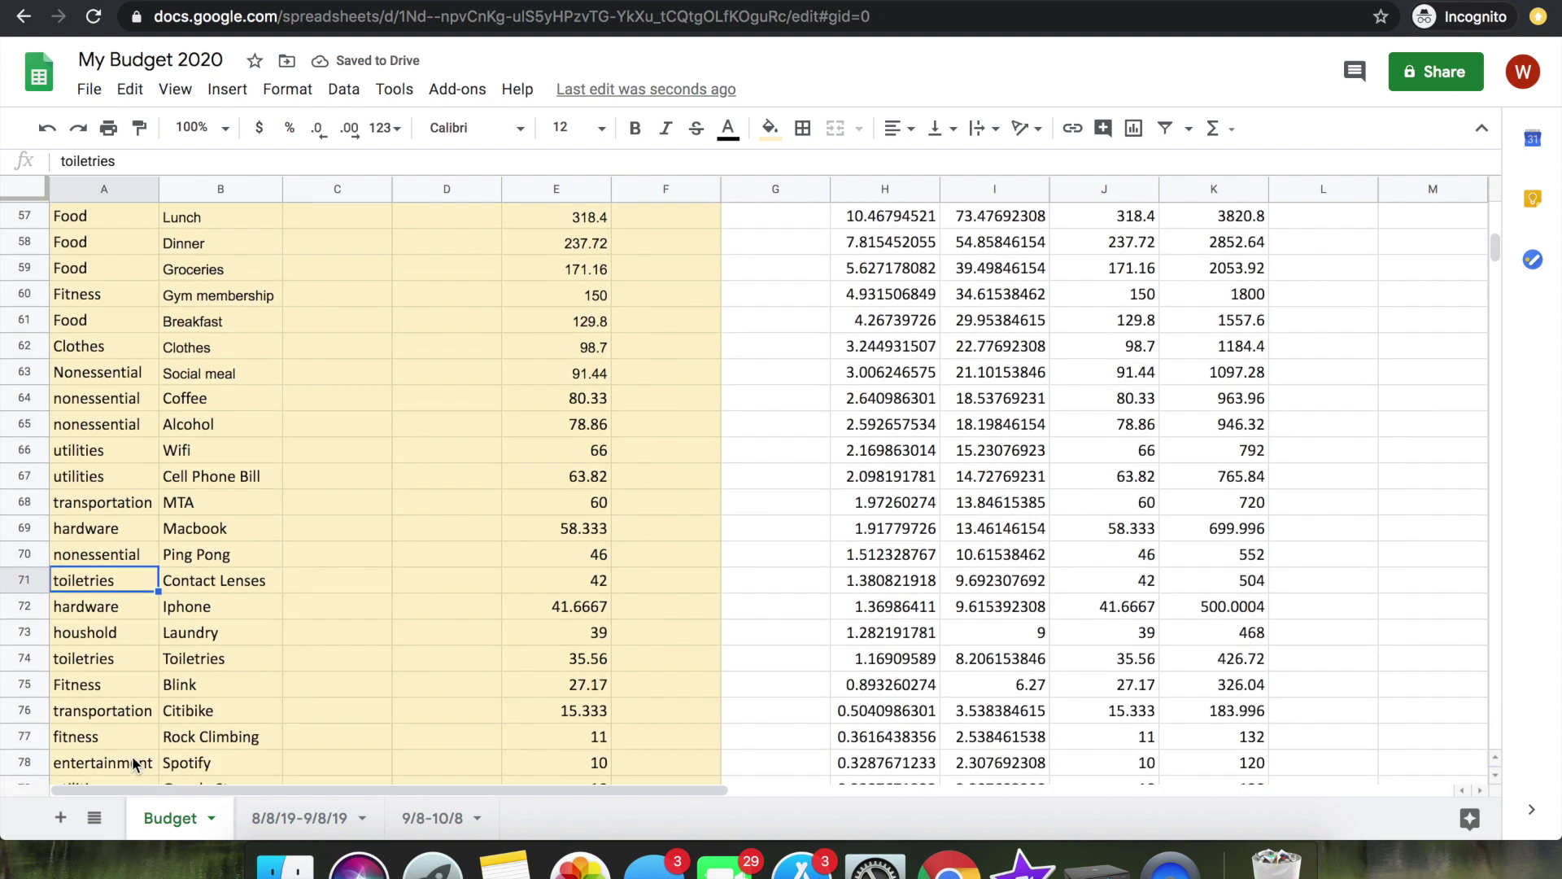
click(122, 736)
scroll(120, 730, down, 3)
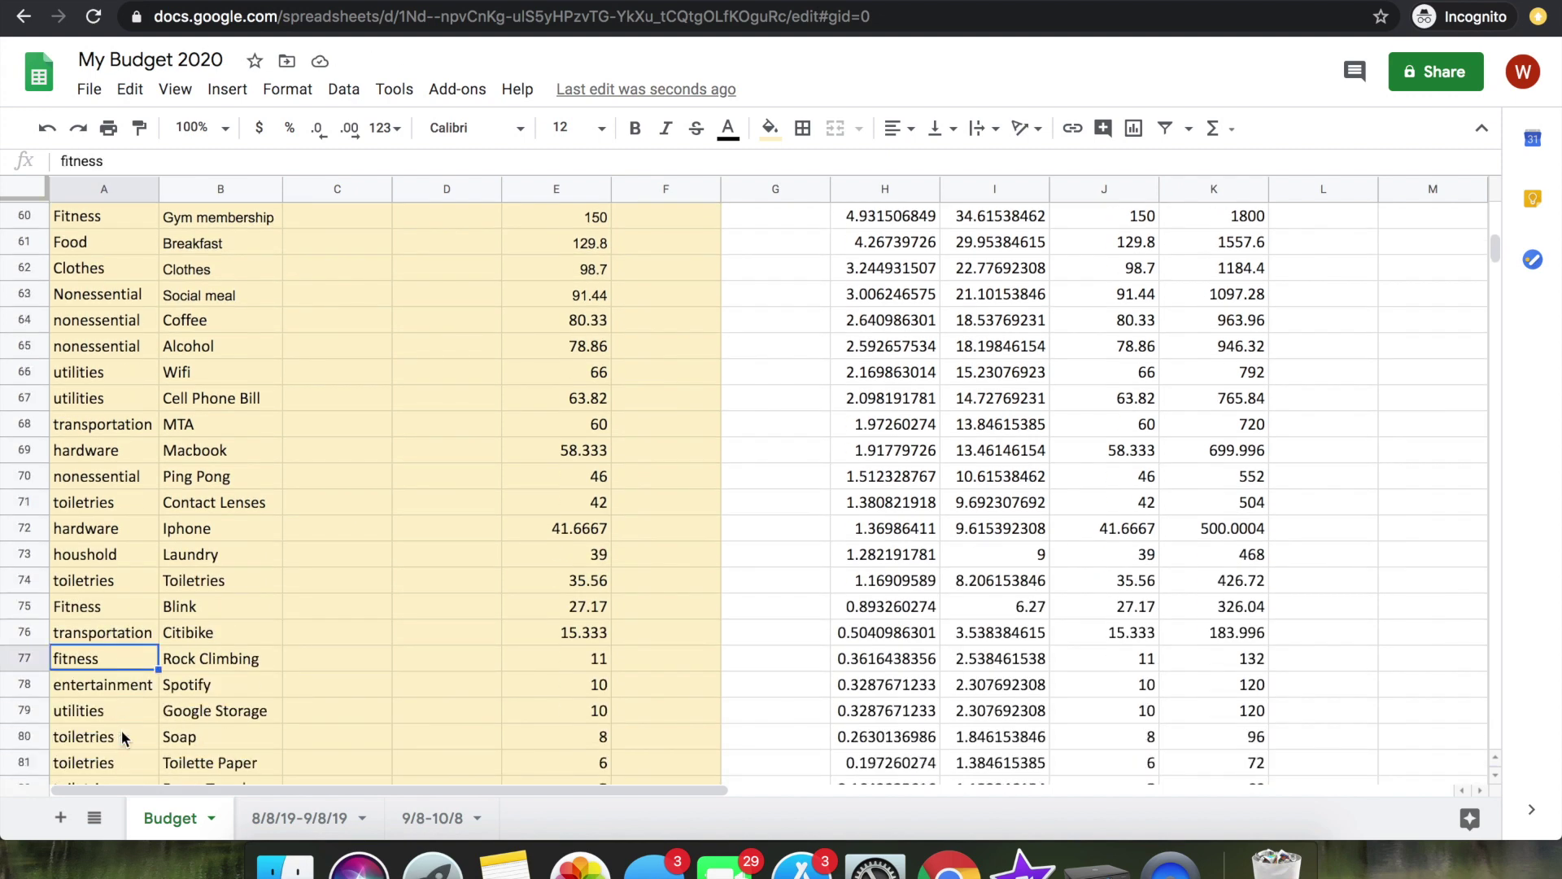
click(122, 692)
scroll(120, 686, down, 2)
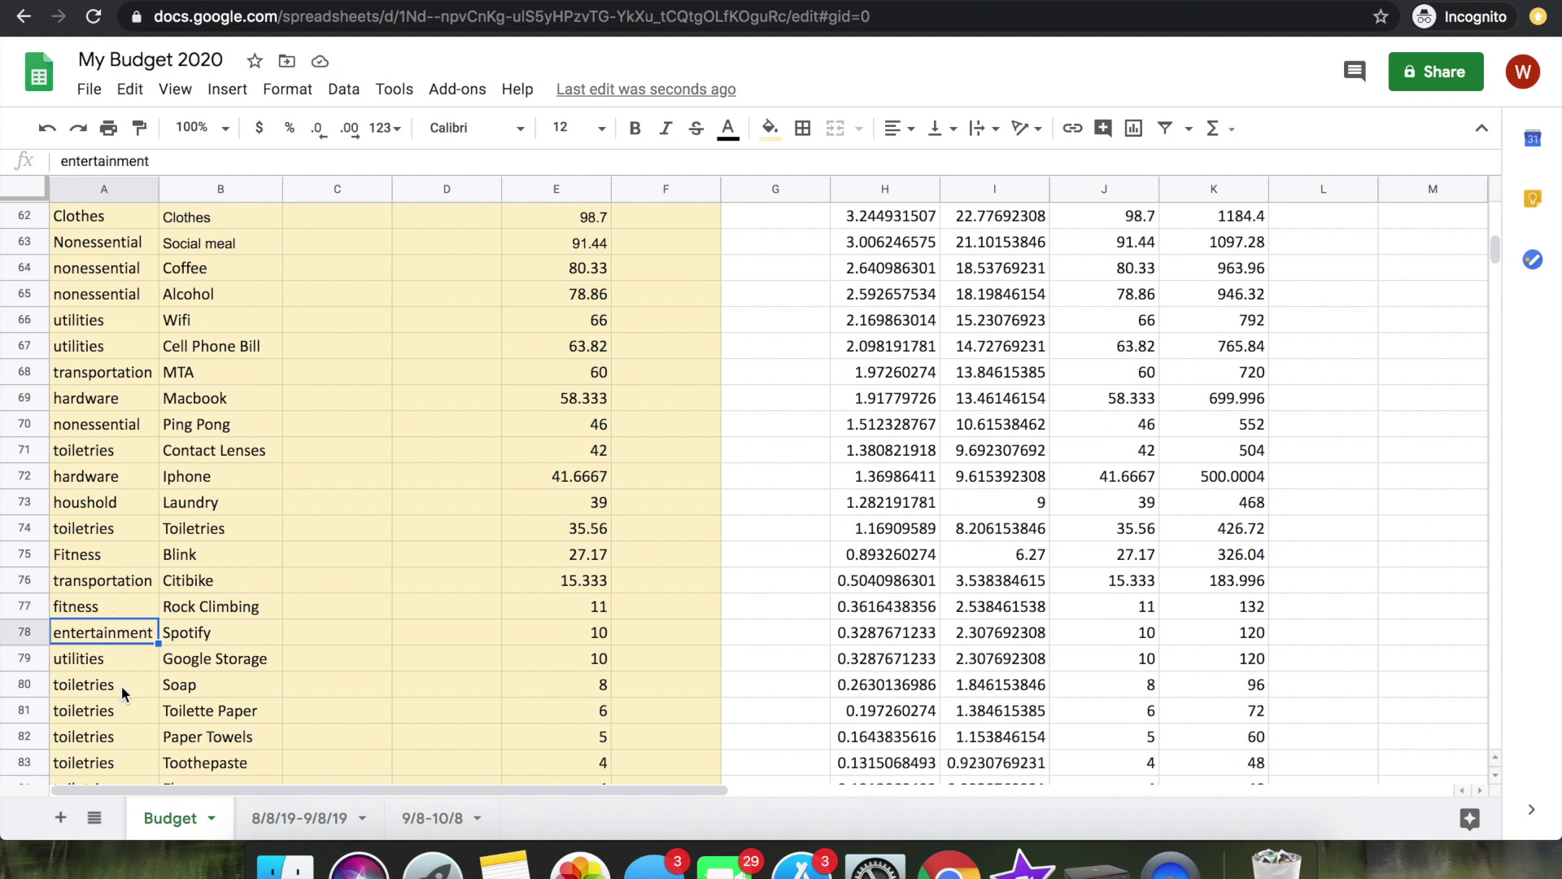
scroll(126, 632, down, 1)
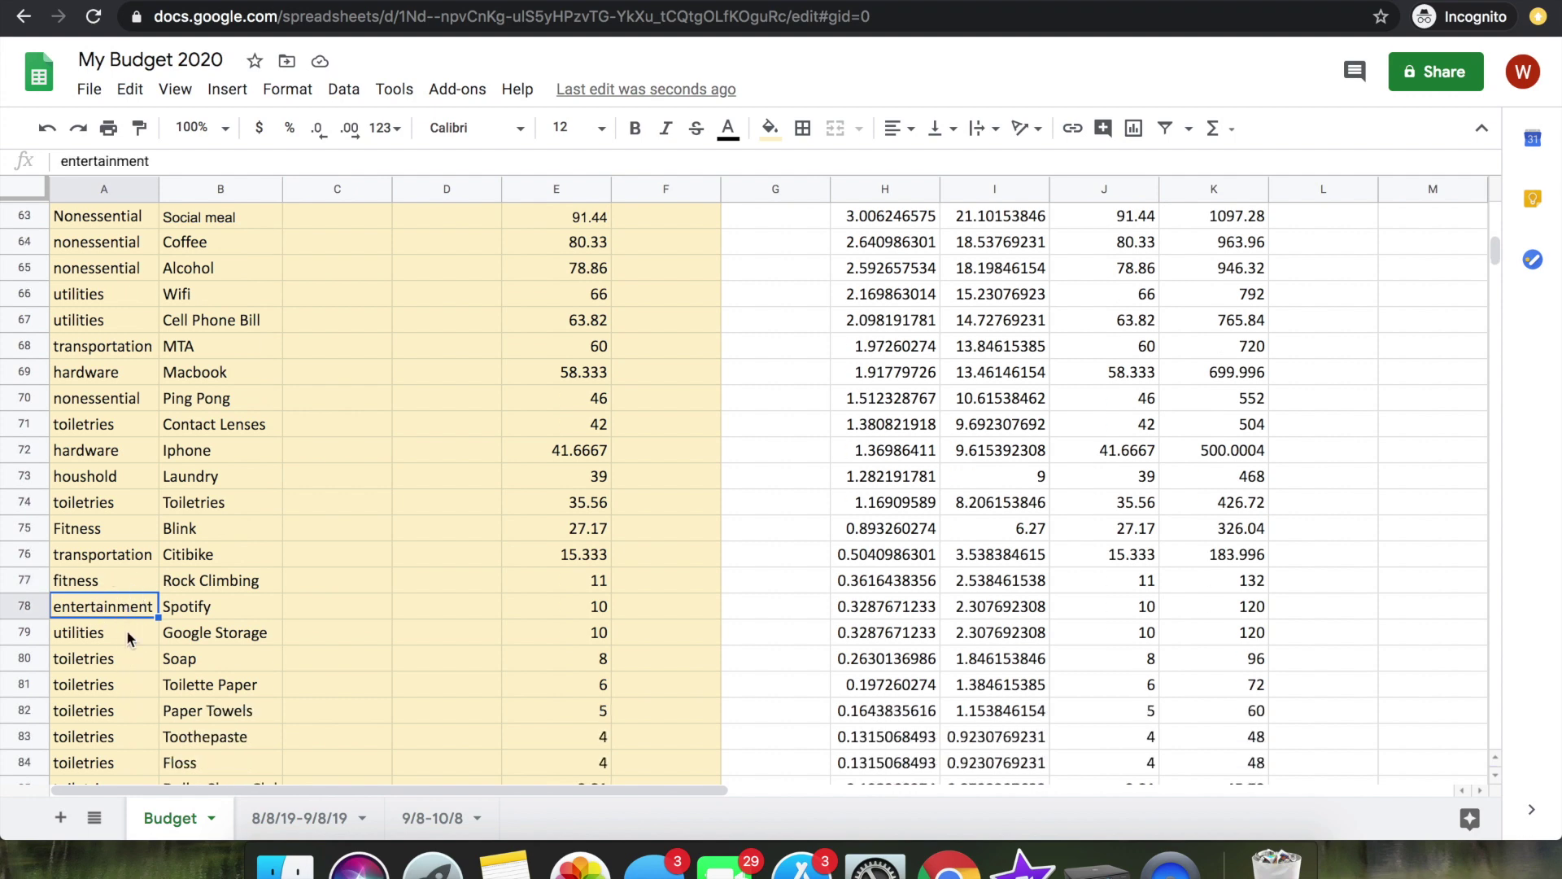
click(130, 634)
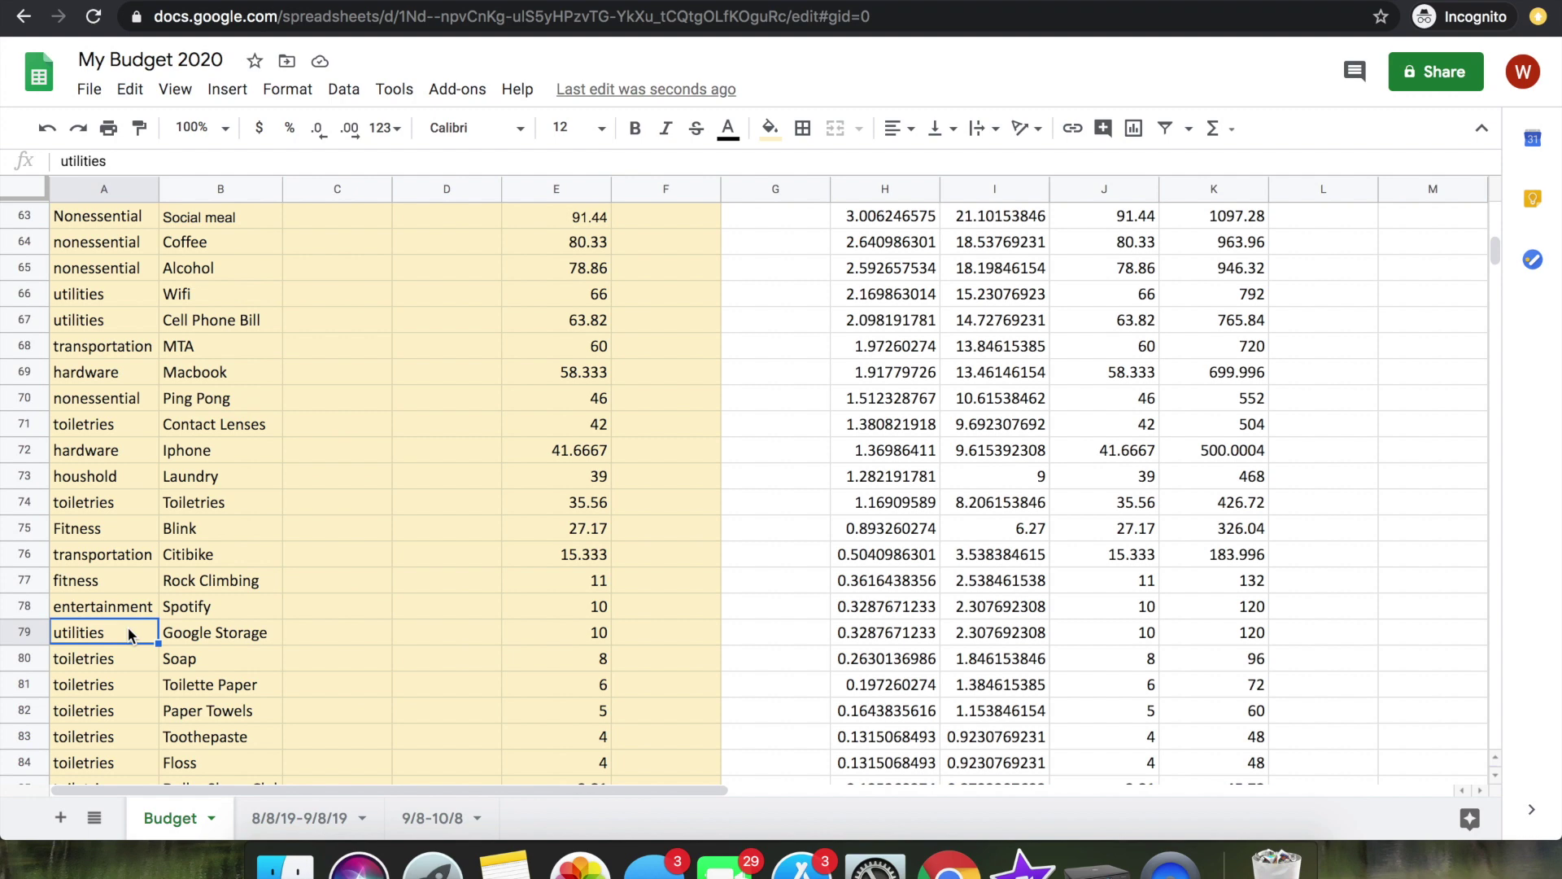
scroll(128, 633, down, 1)
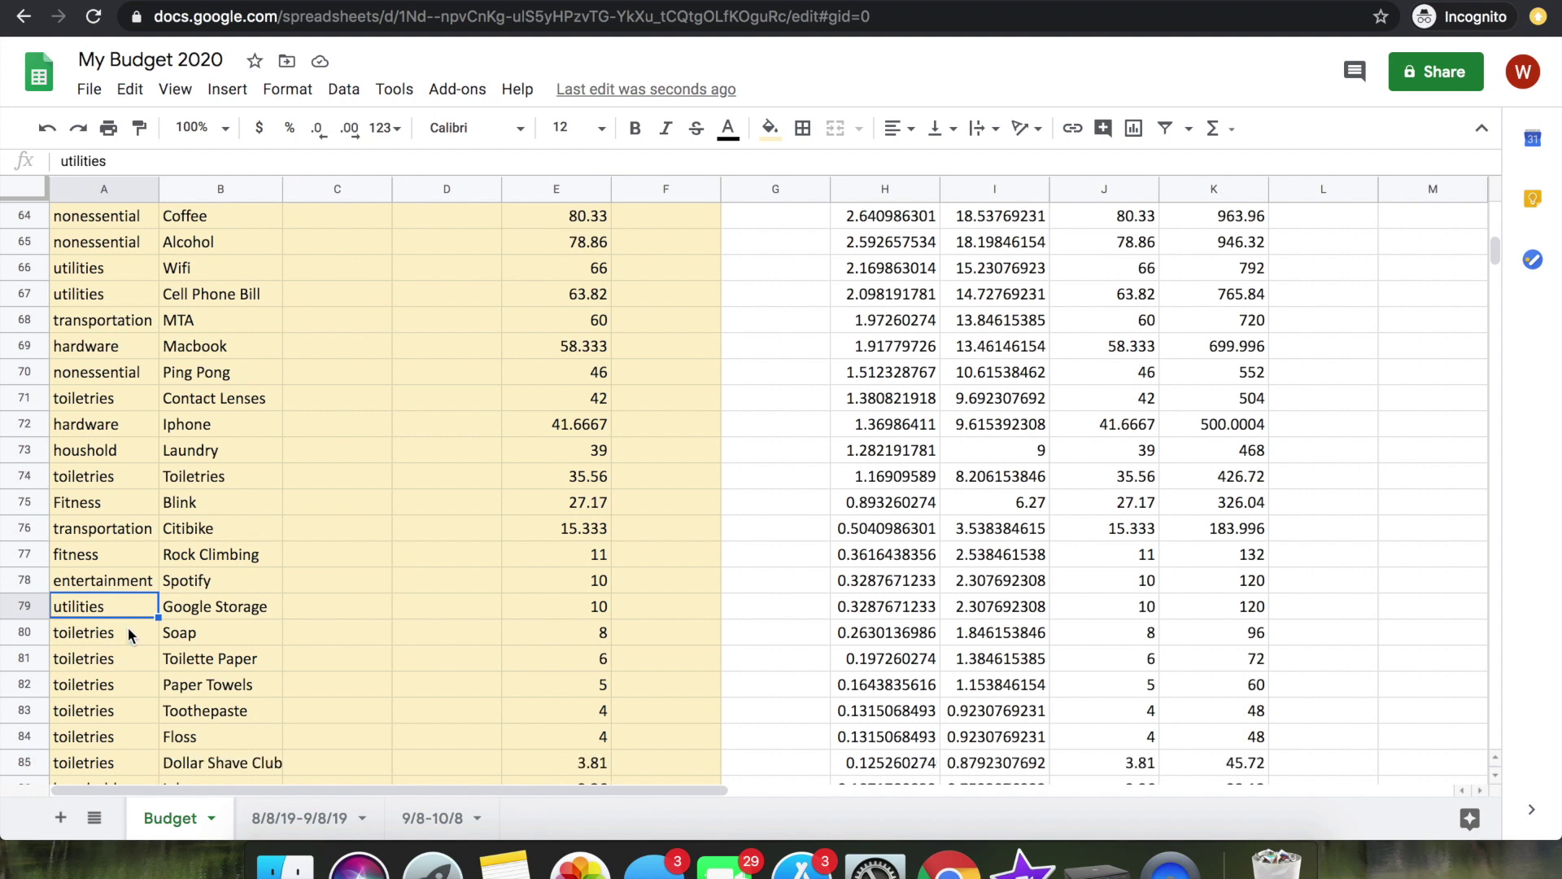
scroll(129, 633, down, 3)
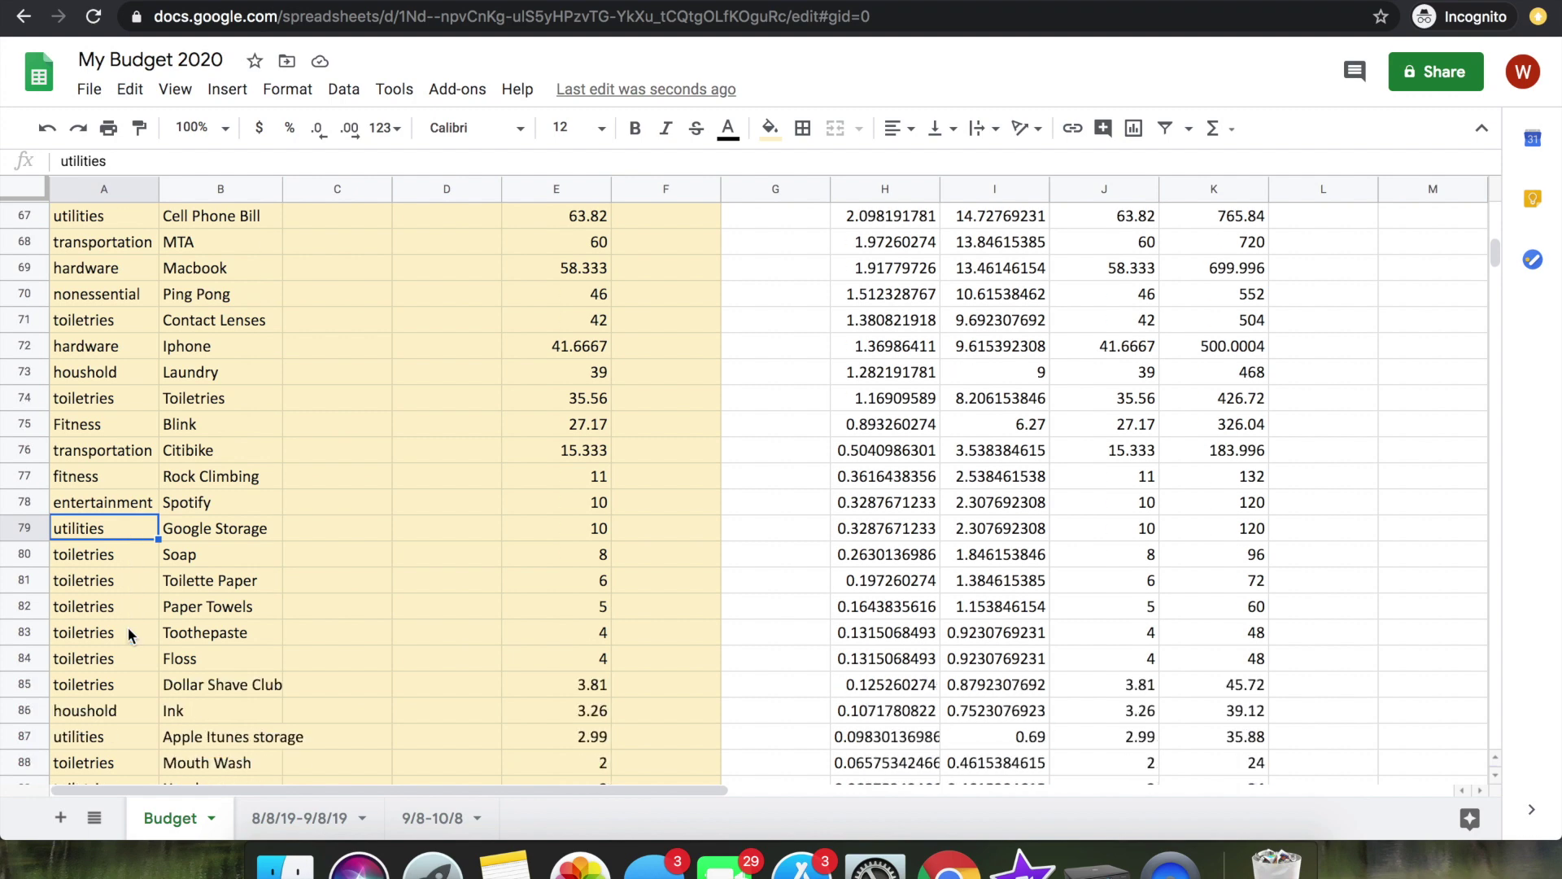
scroll(128, 627, down, 1)
scroll(96, 762, down, 1)
scroll(96, 762, down, 4)
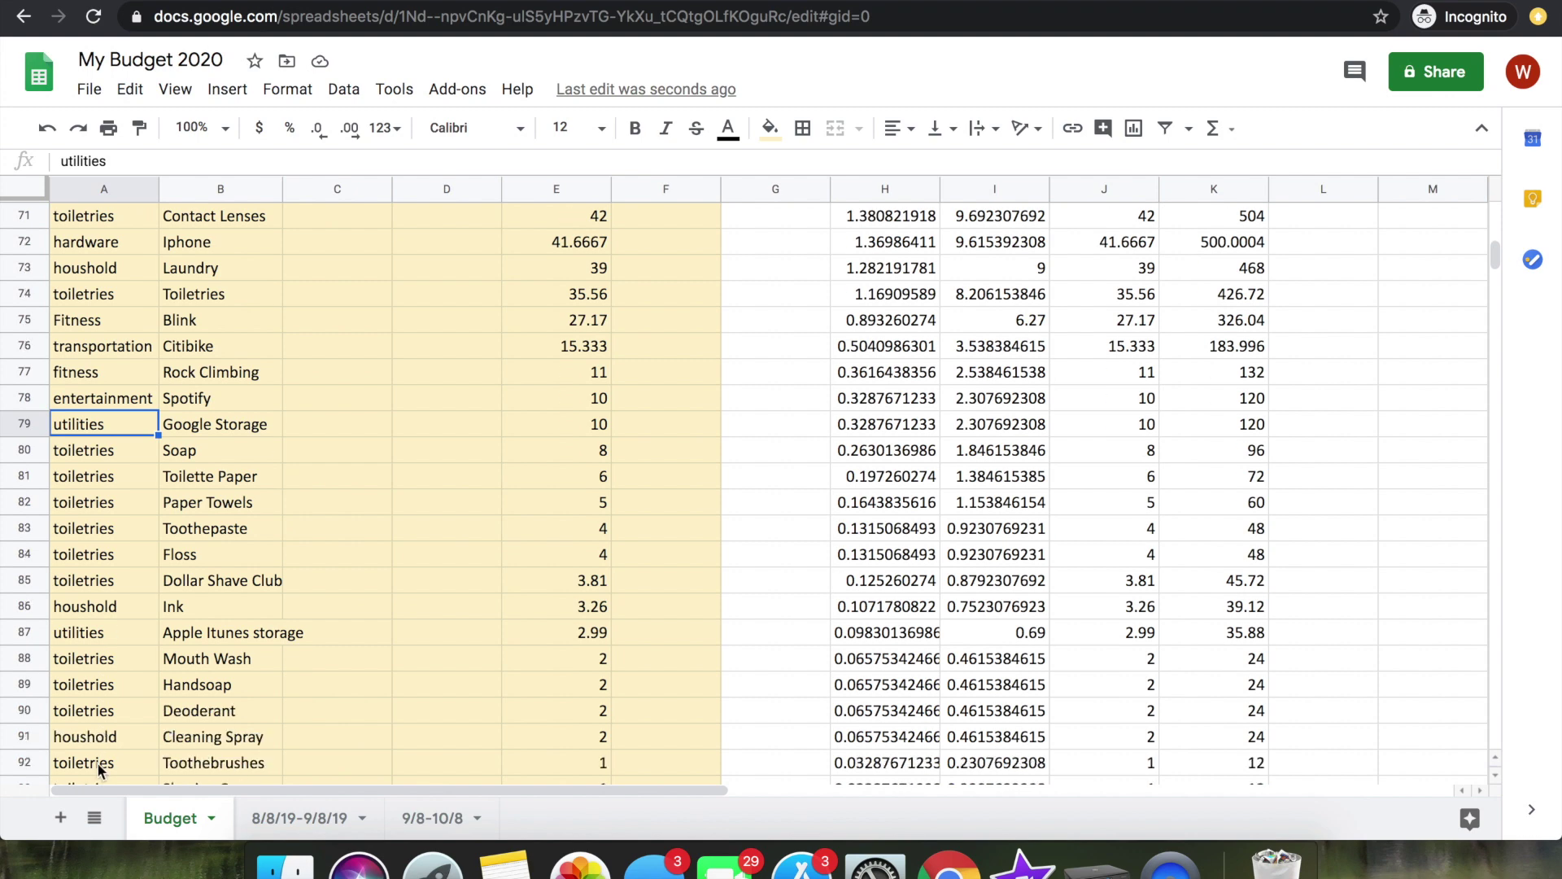
scroll(96, 761, down, 3)
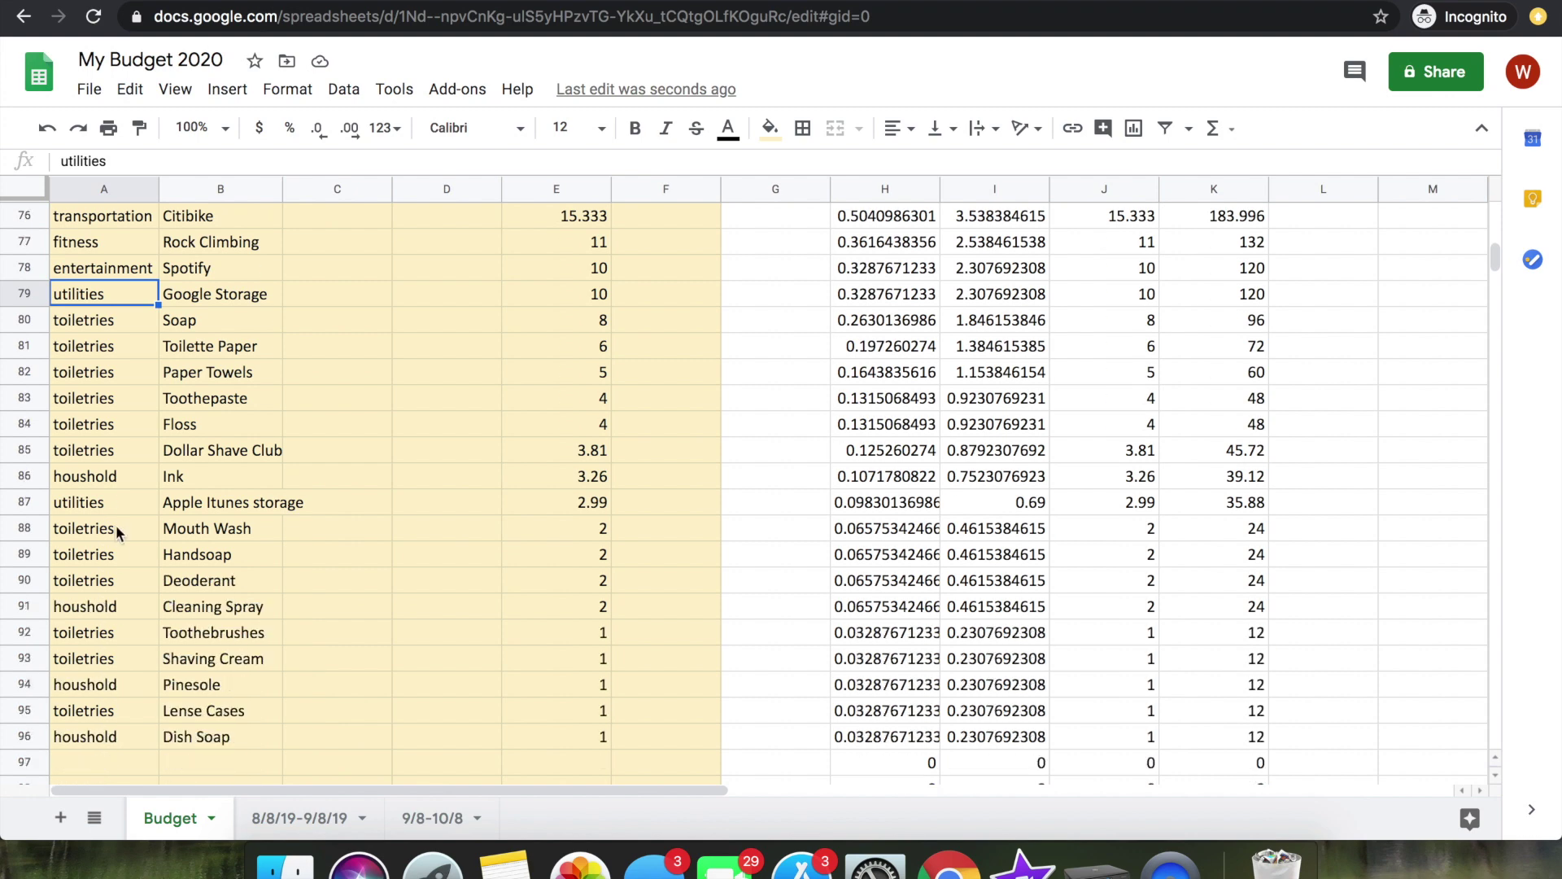
- Check the annual amount for the Nonessential category in the Annual Budget By Category summary, and close the pivot table settings
scroll(116, 525, up, 20)
scroll(116, 532, up, 1)
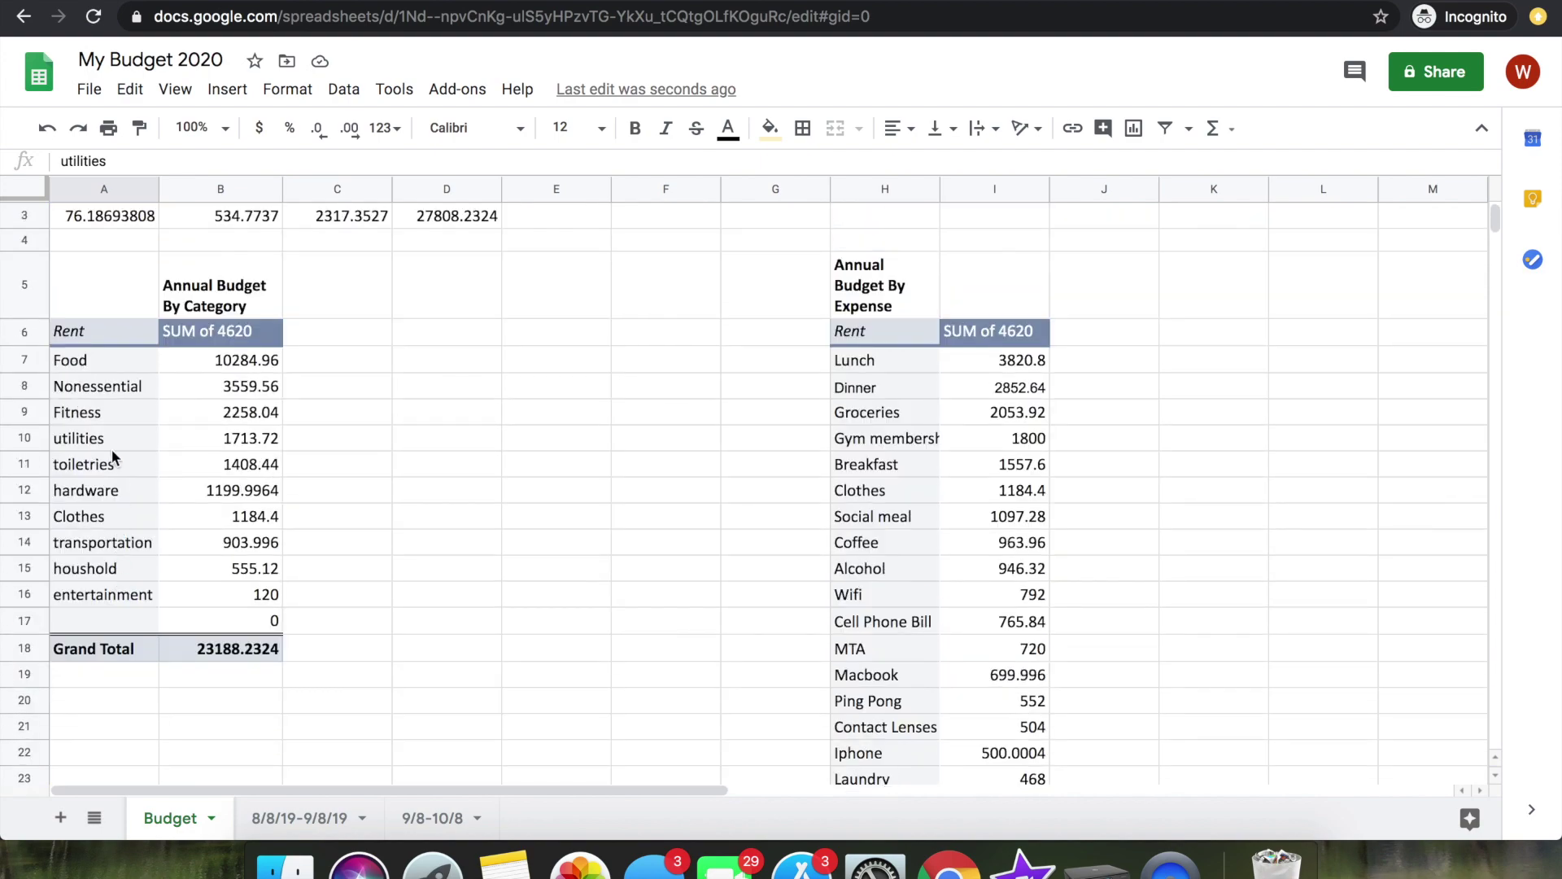
click(108, 388)
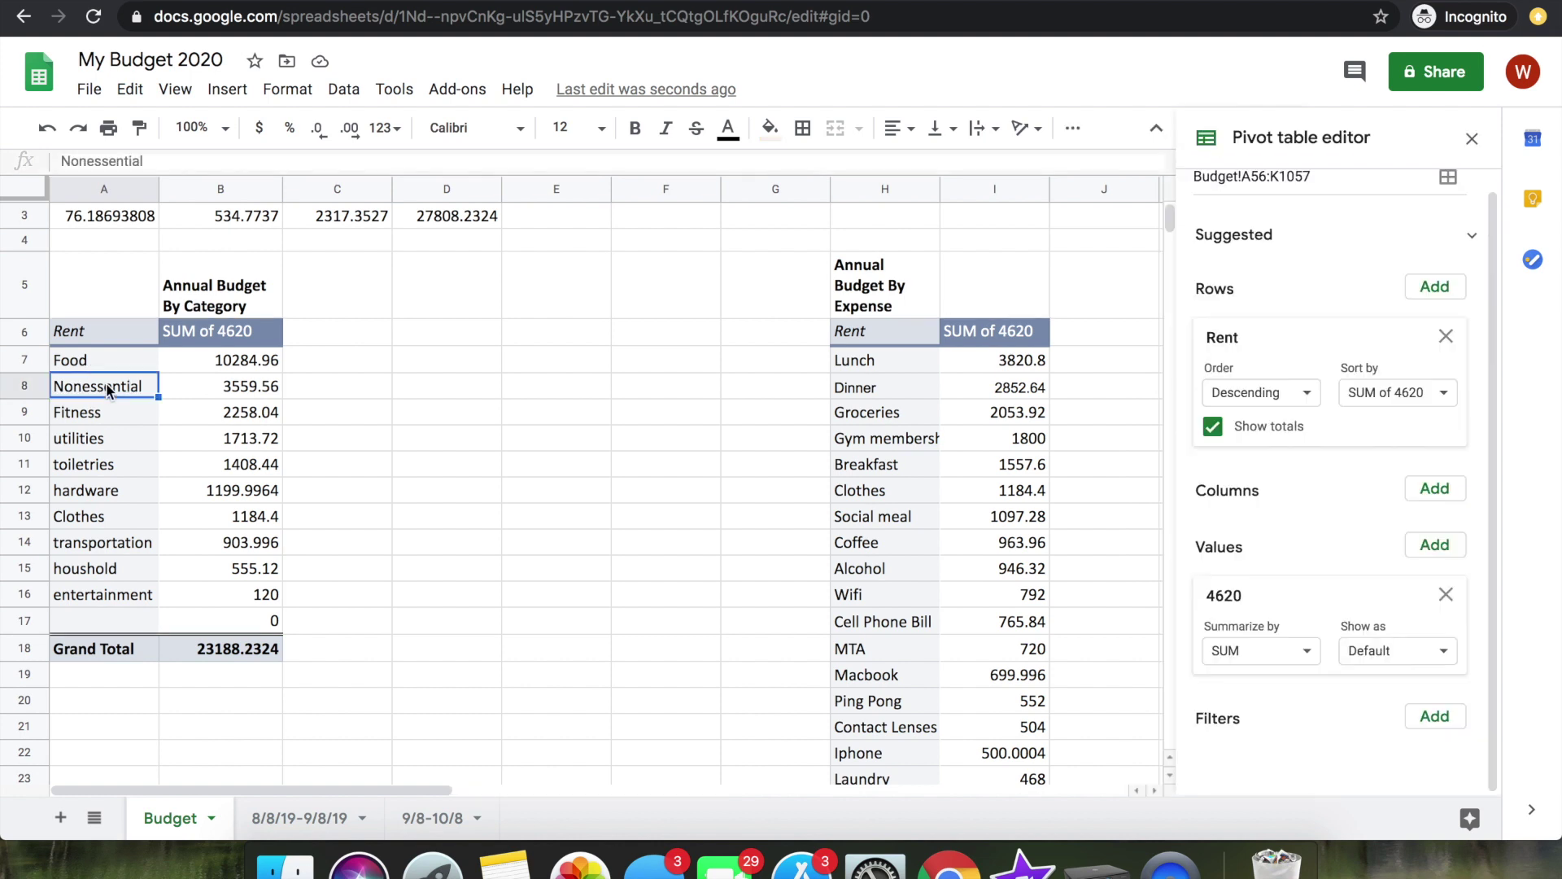
click(233, 387)
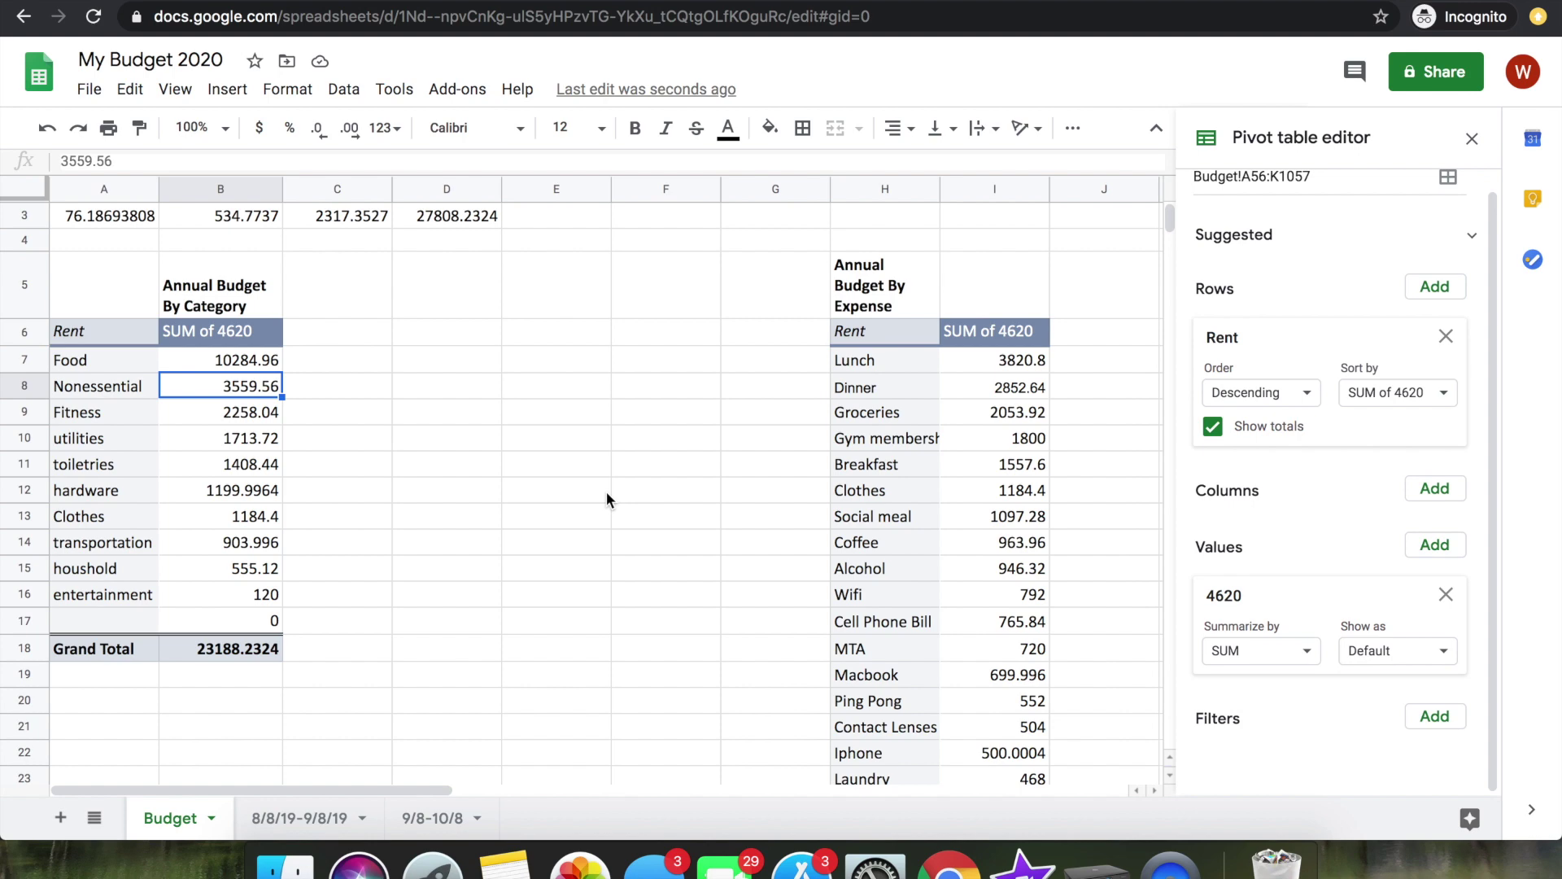
scroll(607, 496, down, 5)
scroll(606, 497, up, 5)
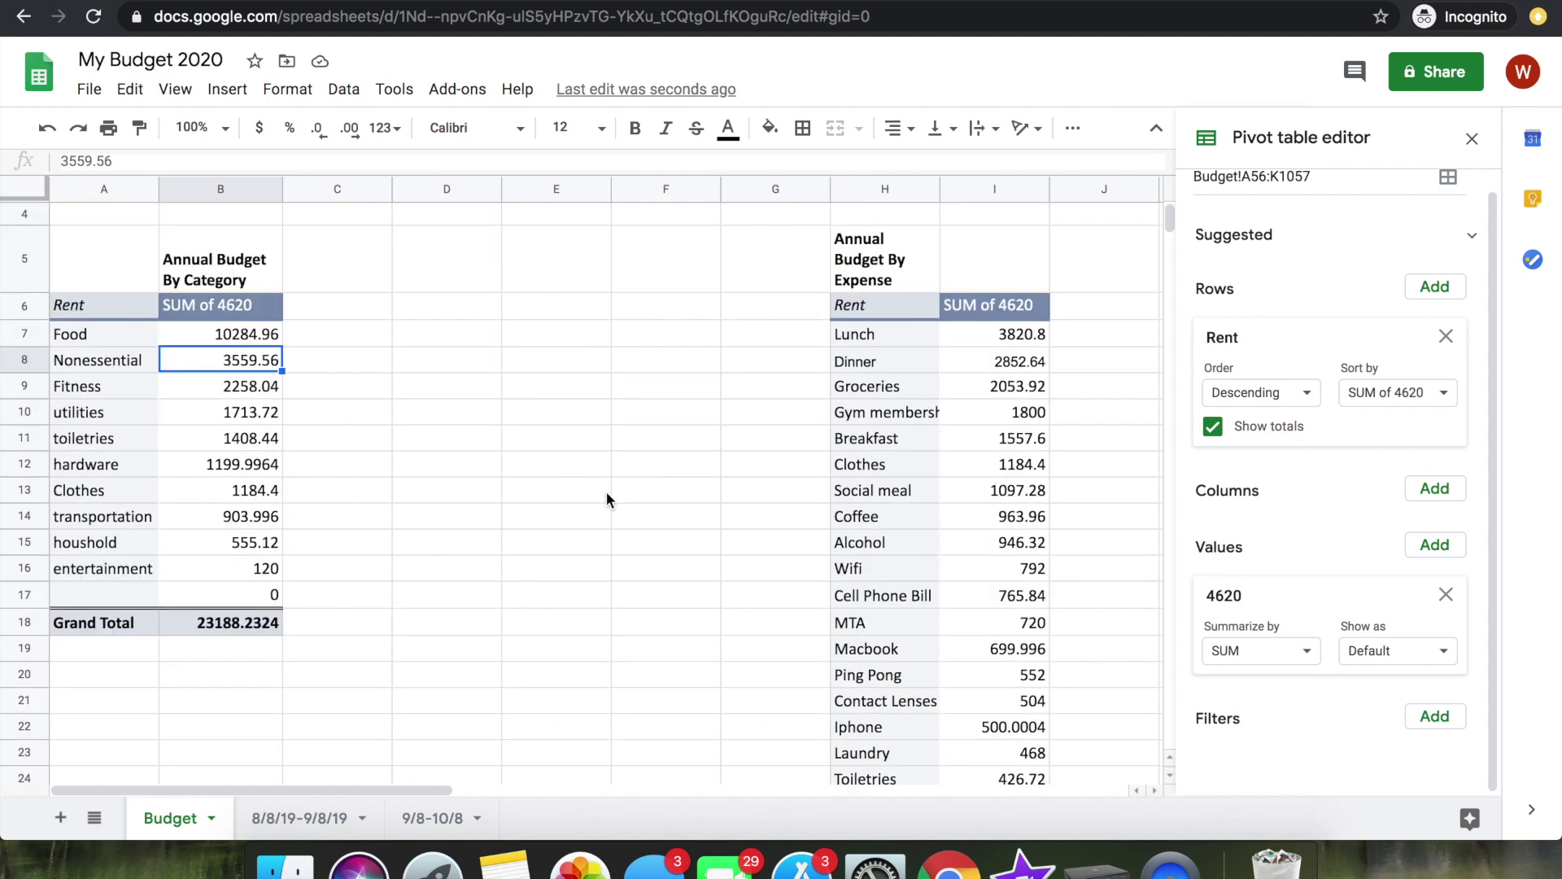
scroll(607, 499, up, 2)
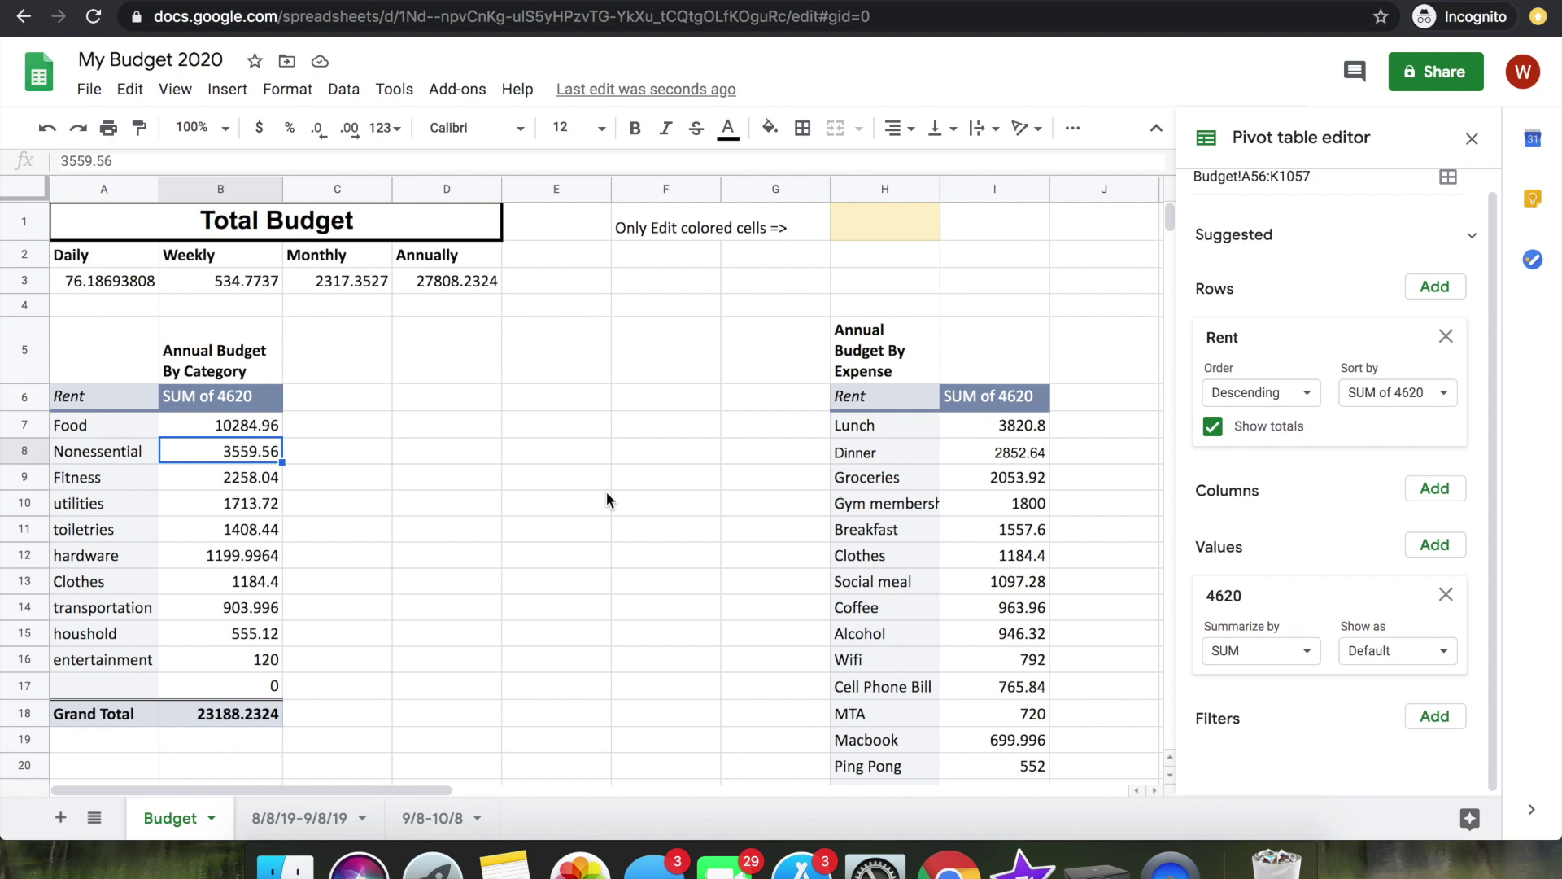
click(1472, 138)
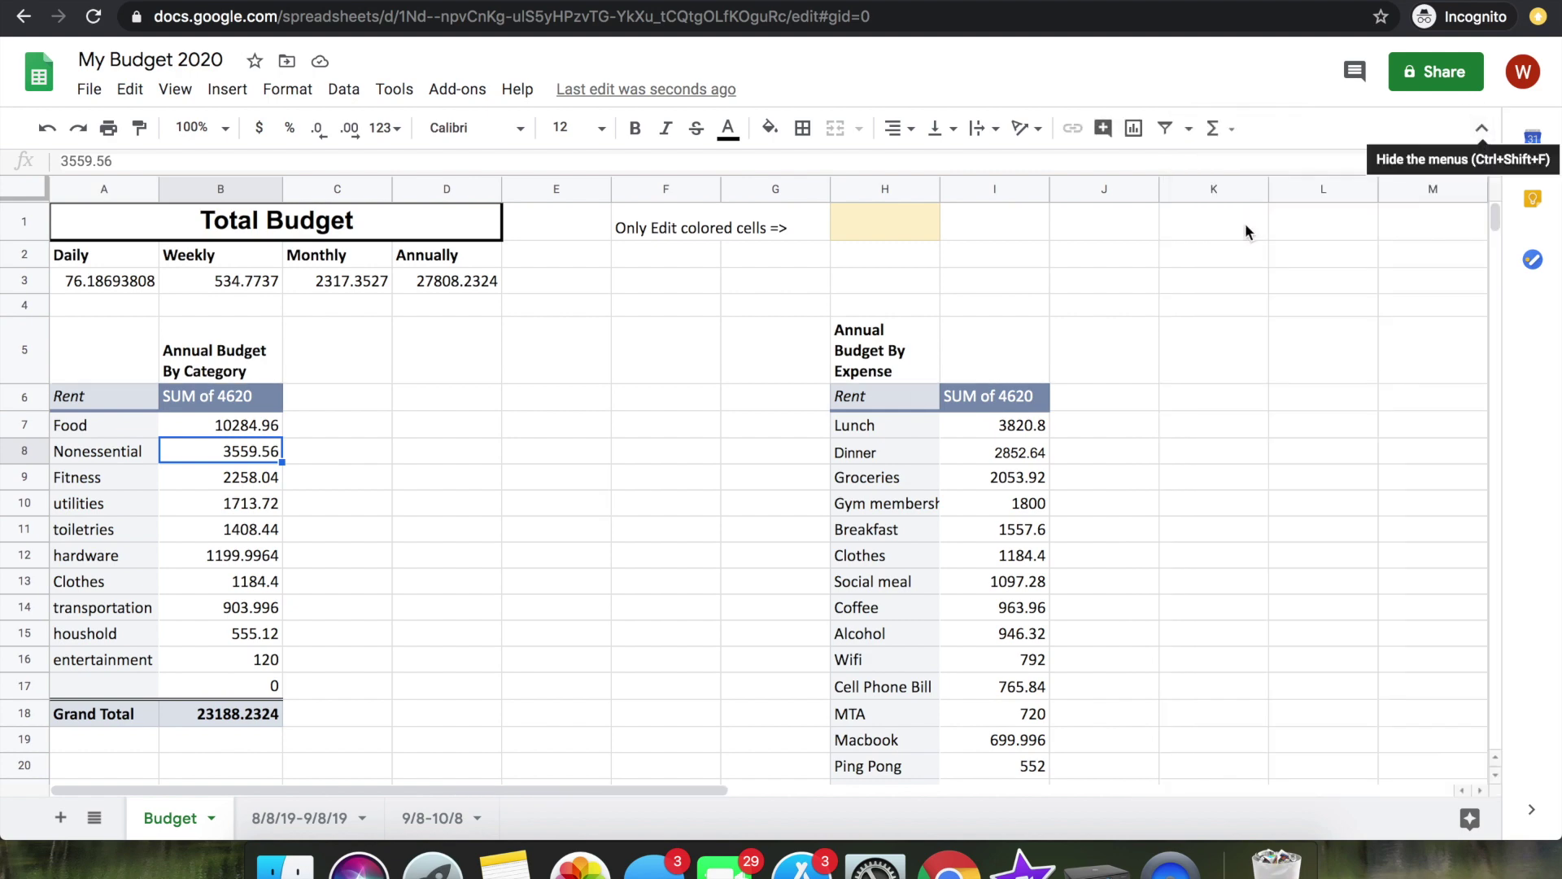
- Look through the Total Budget, the annual summaries and the top of the inputs and outputs table, ending at the sheet's start
scroll(854, 425, down, 10)
scroll(854, 425, up, 10)
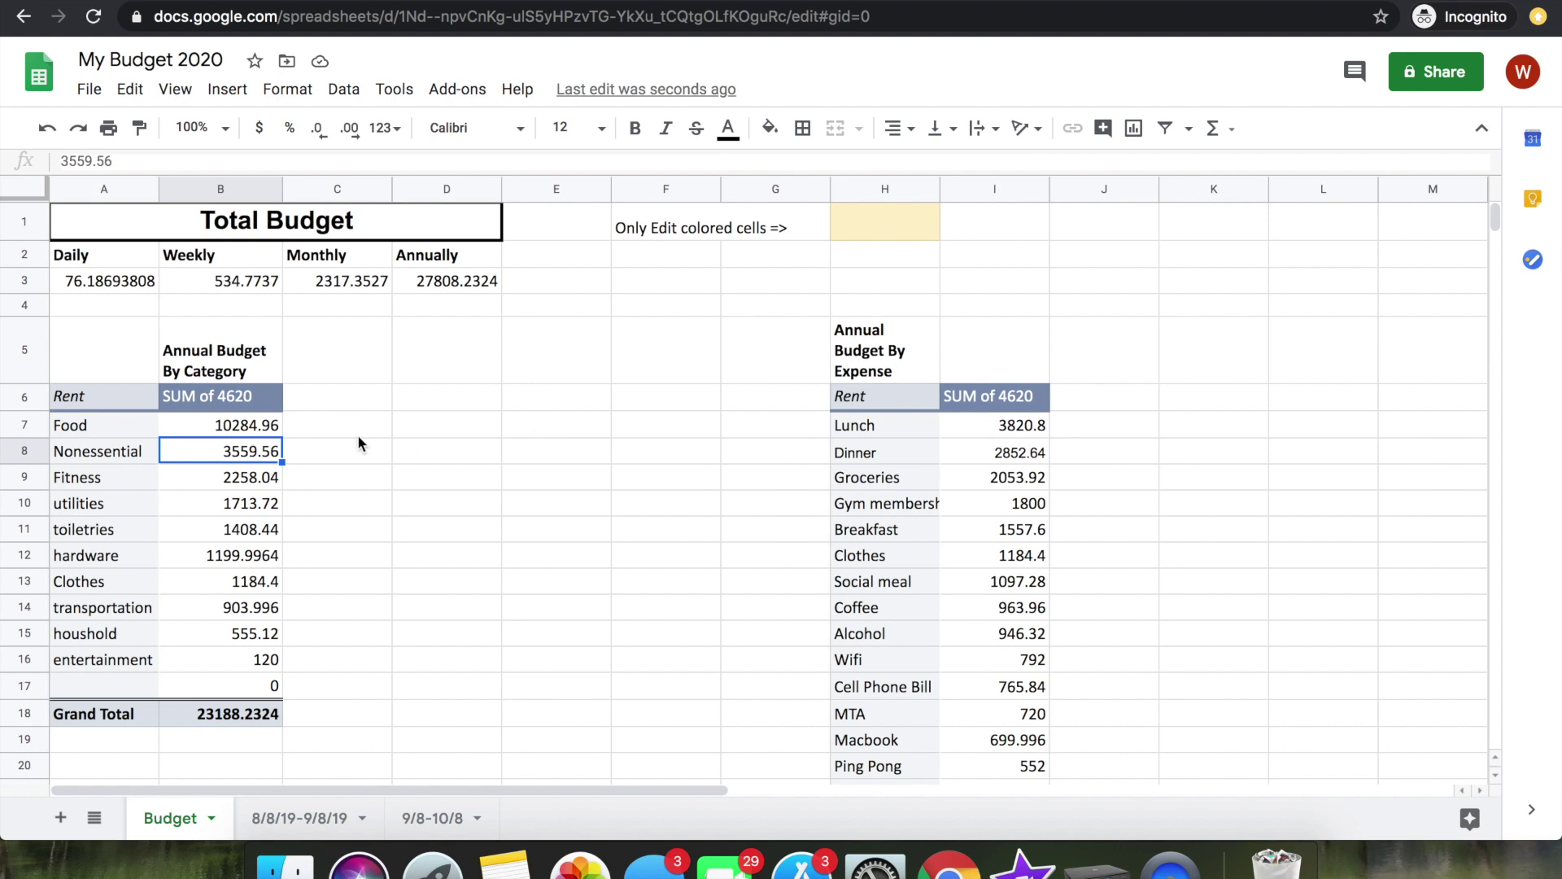
scroll(358, 437, down, 1)
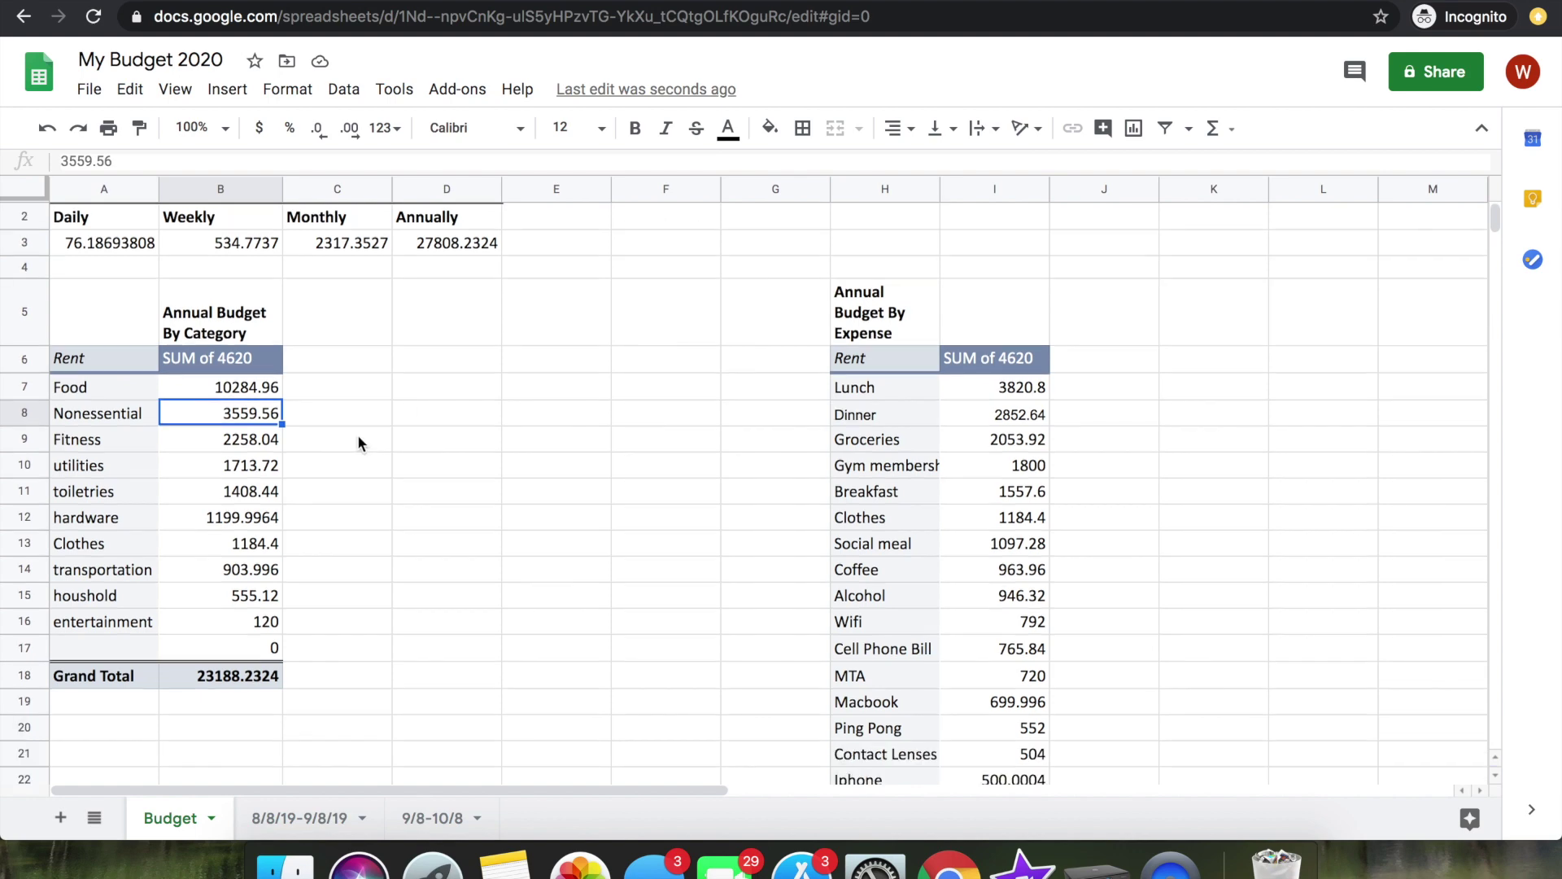
scroll(285, 437, down, 10)
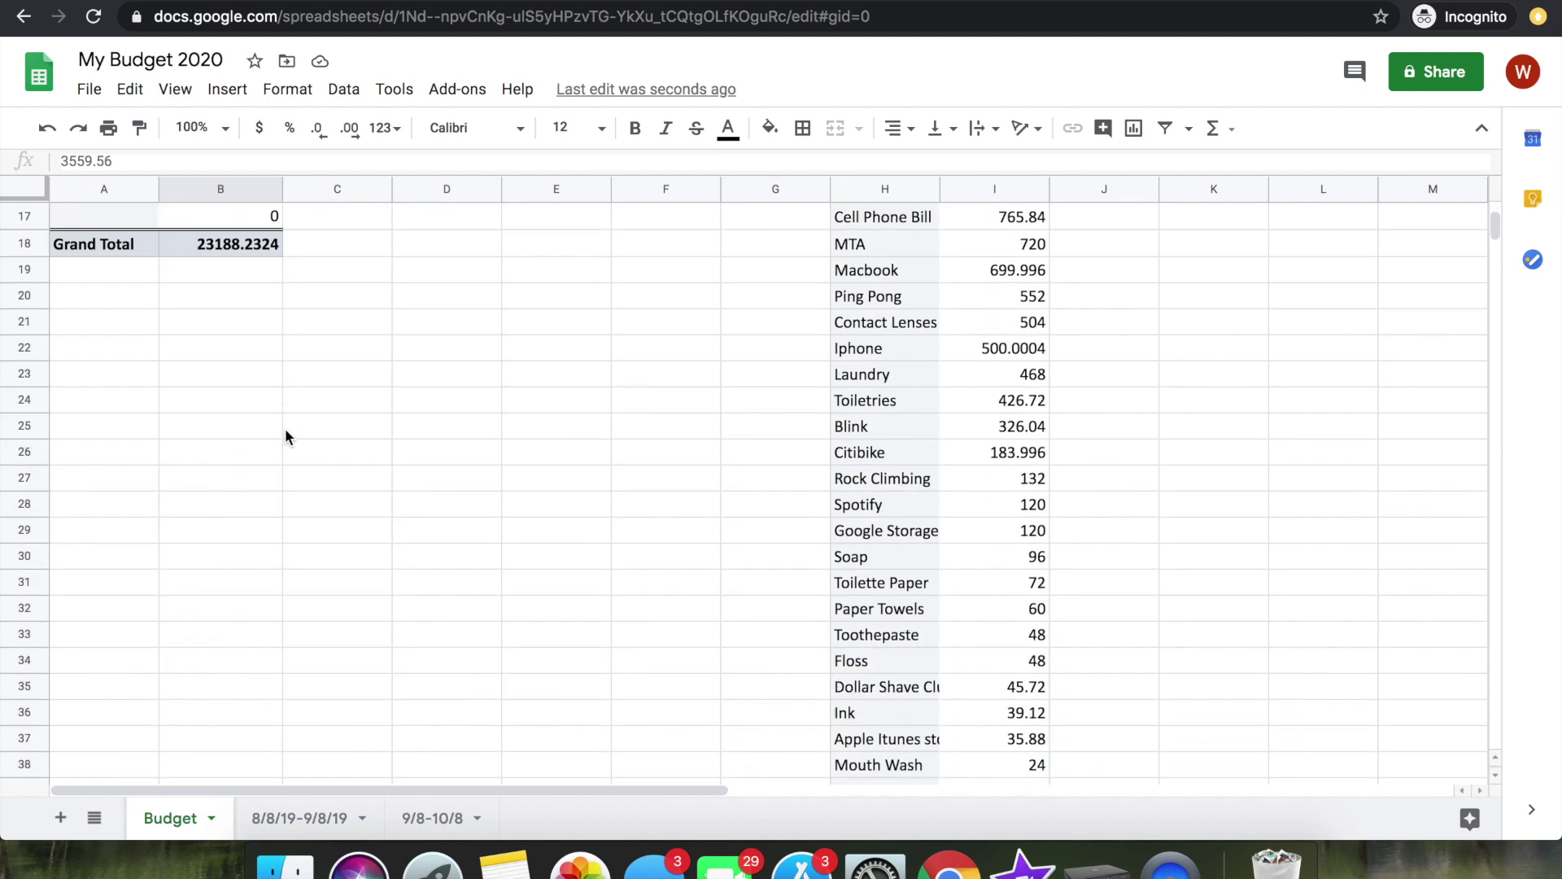
scroll(284, 437, down, 3)
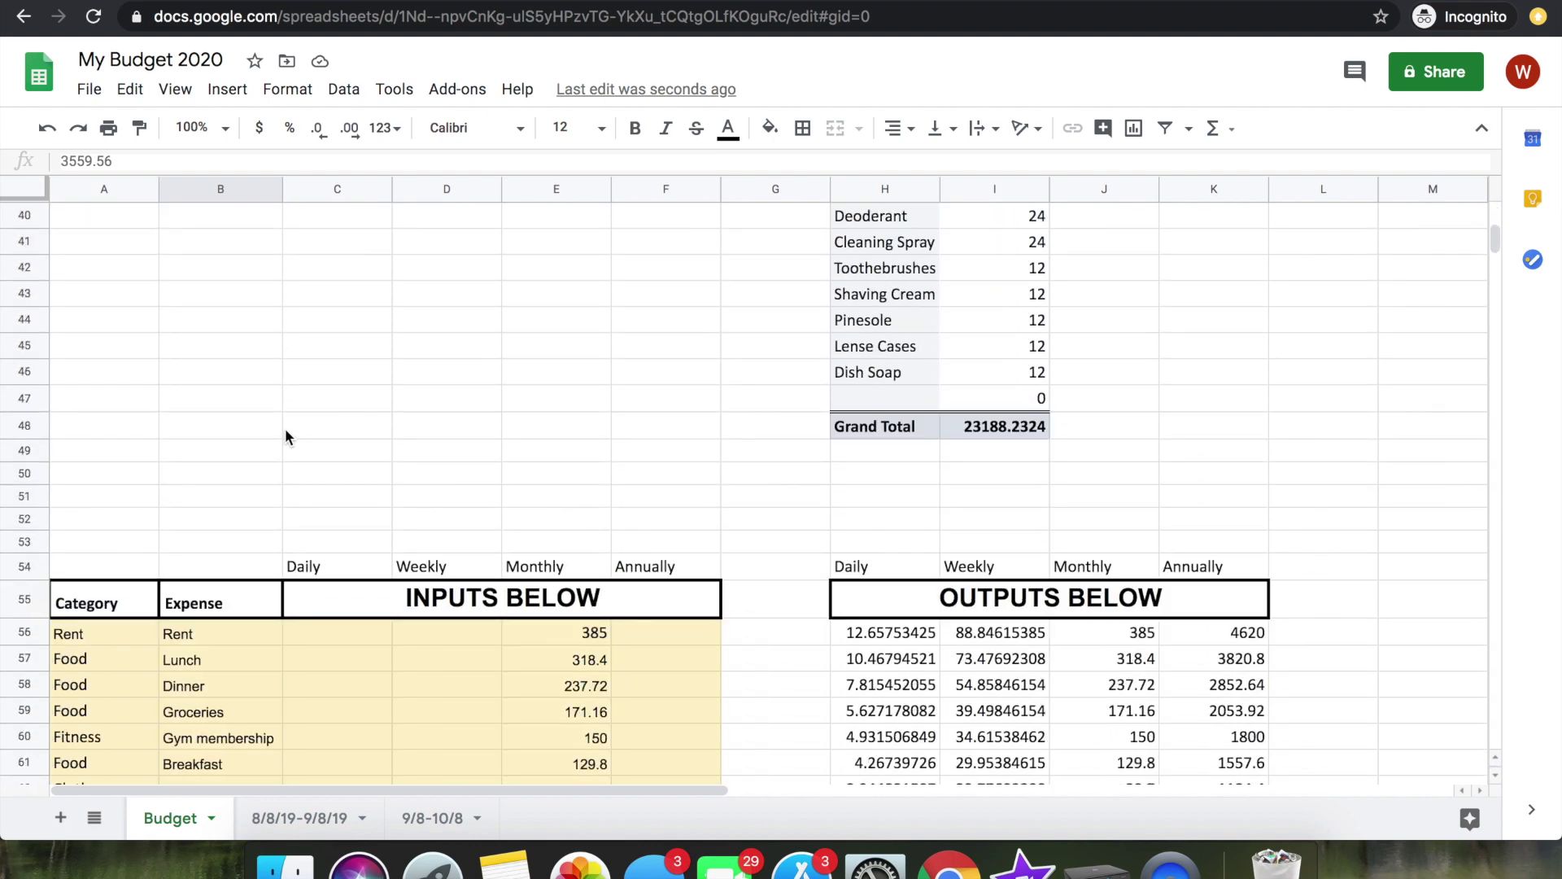
scroll(249, 600, down, 1)
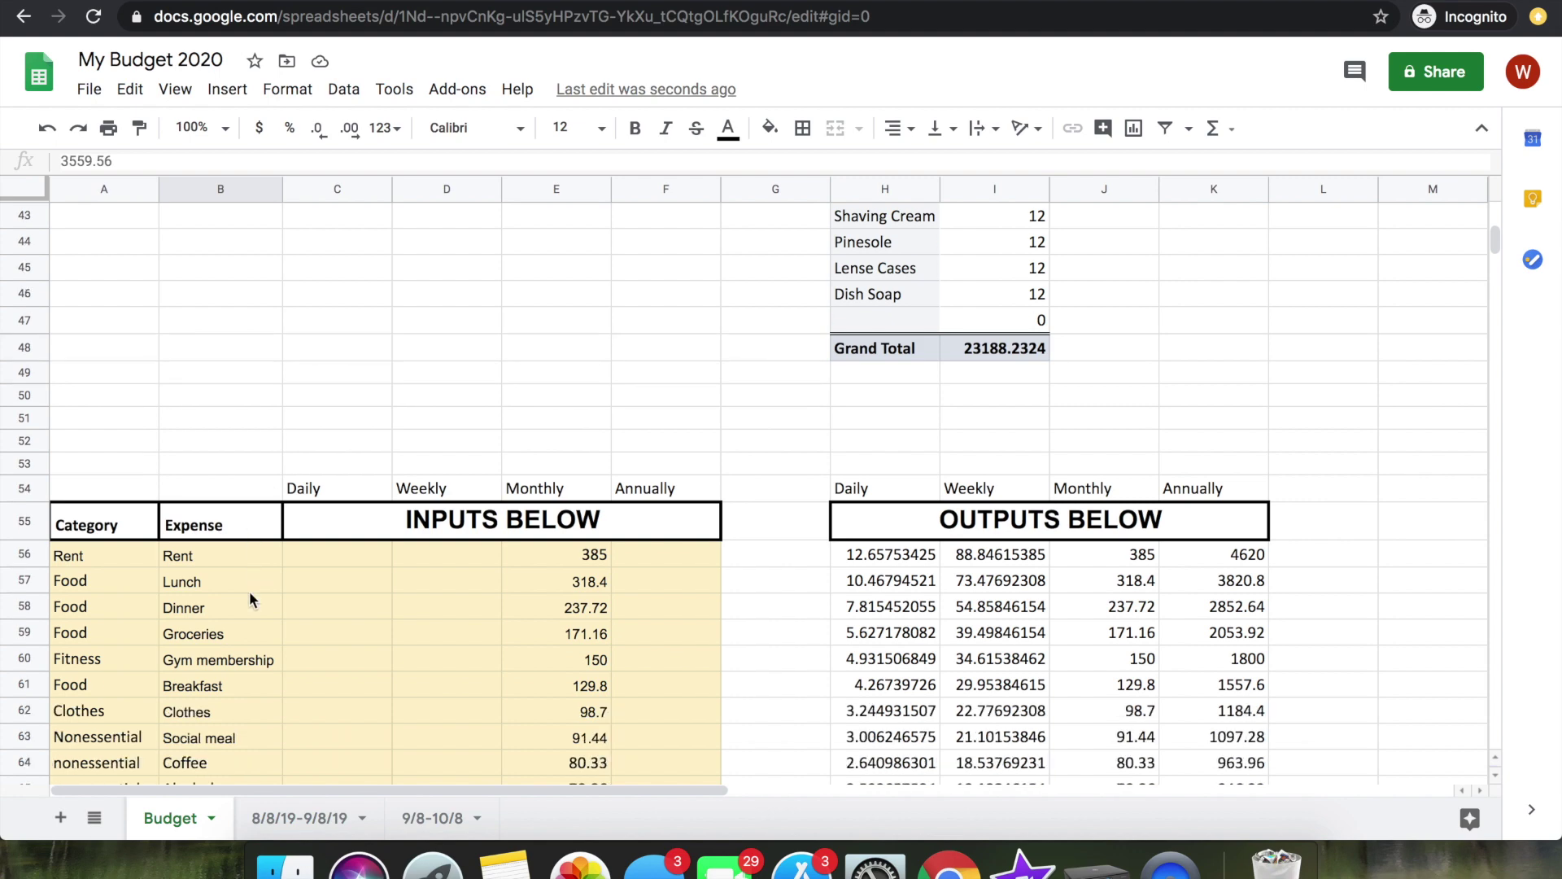
scroll(250, 599, up, 14)
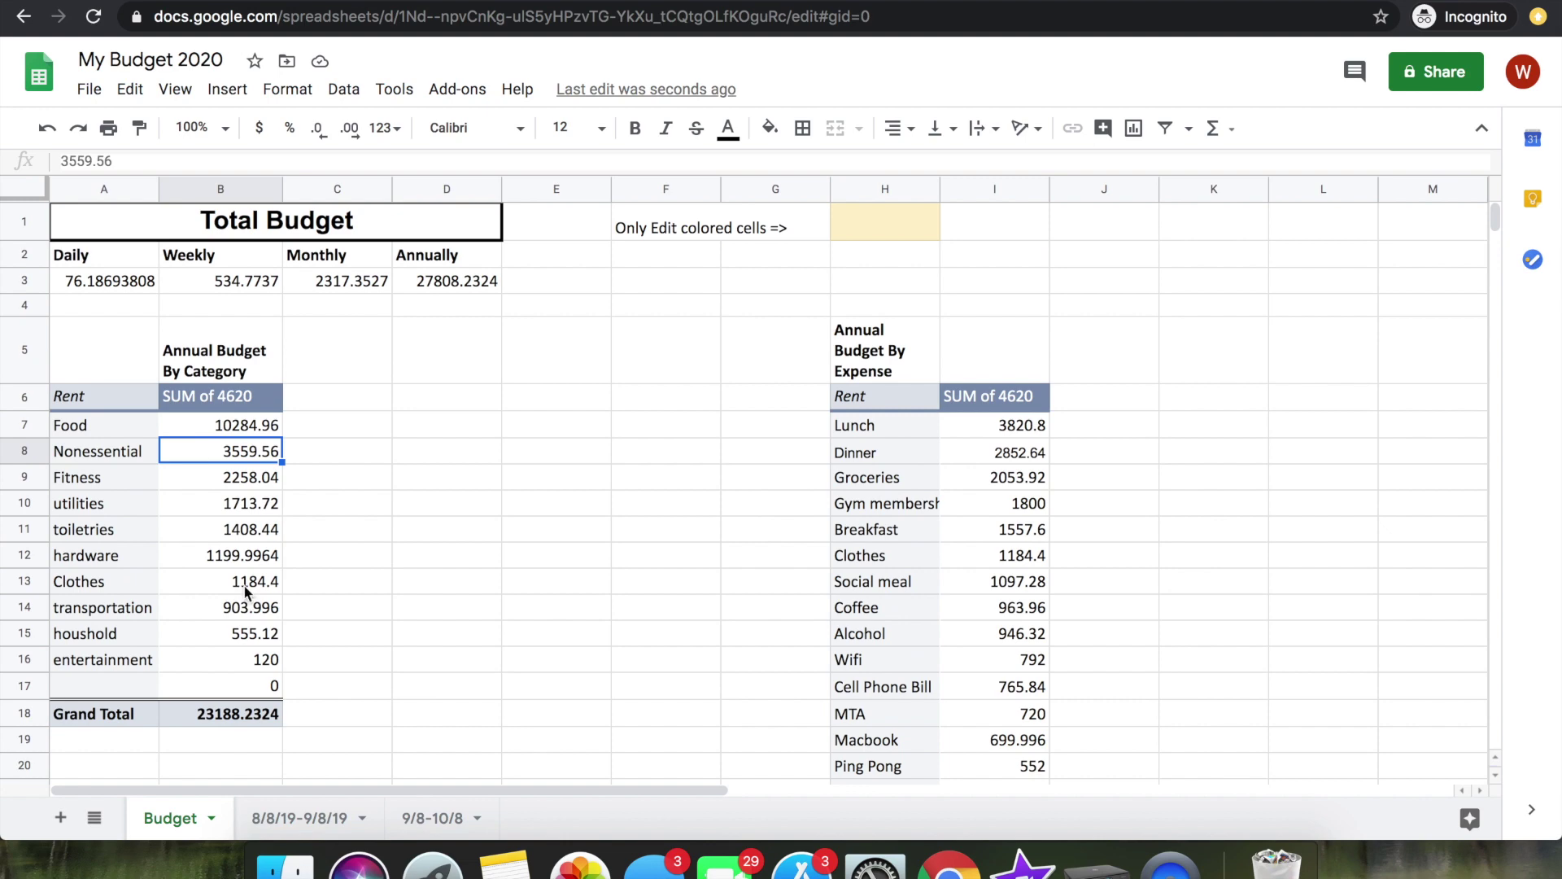
drag(66, 397, 251, 714)
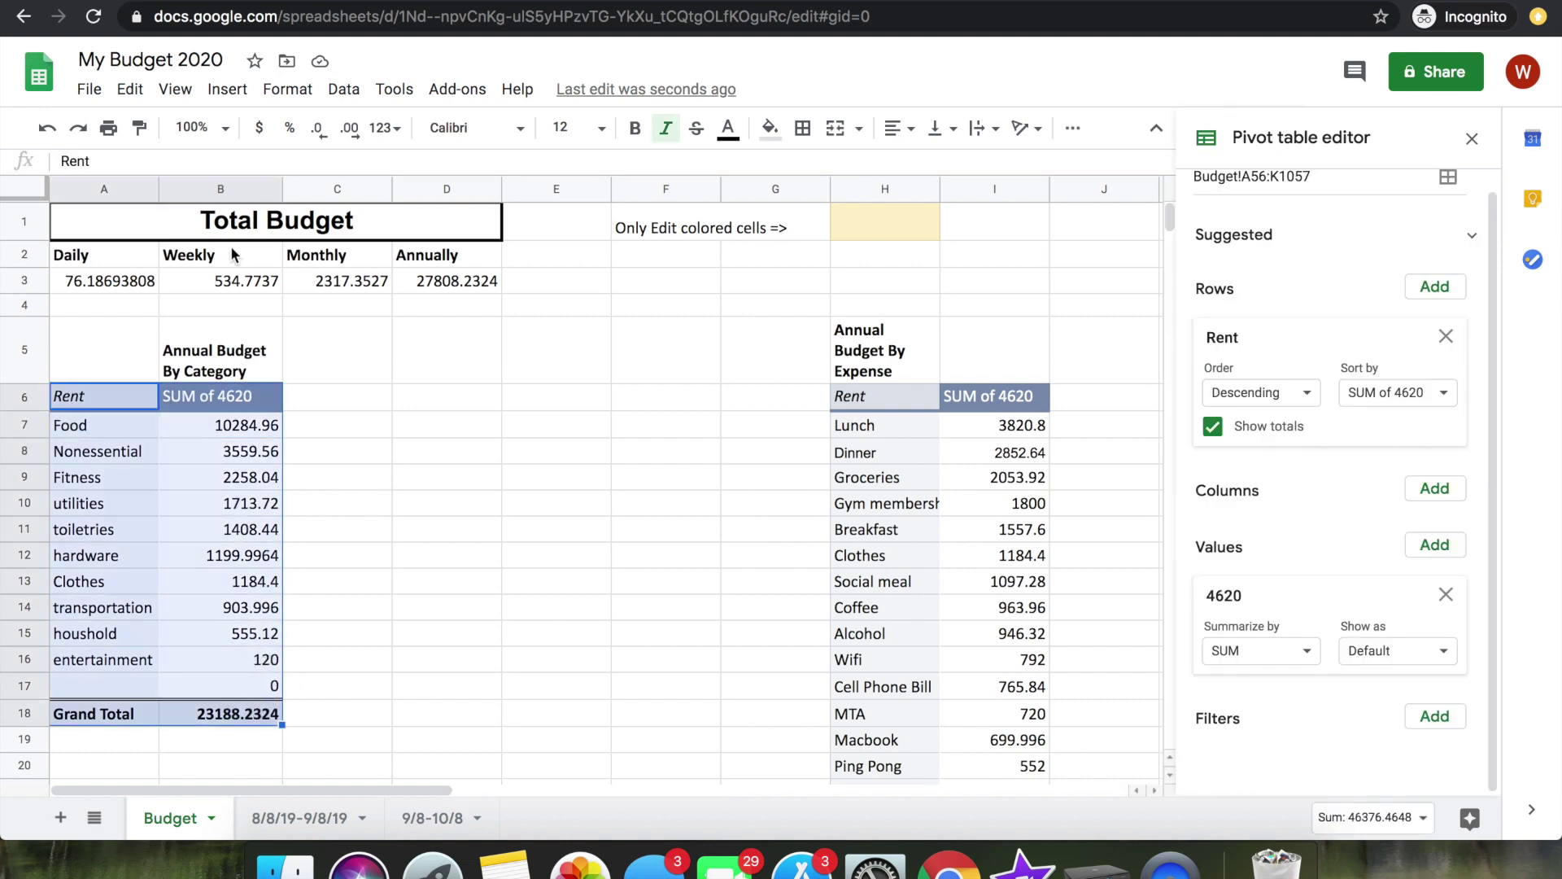
click(221, 90)
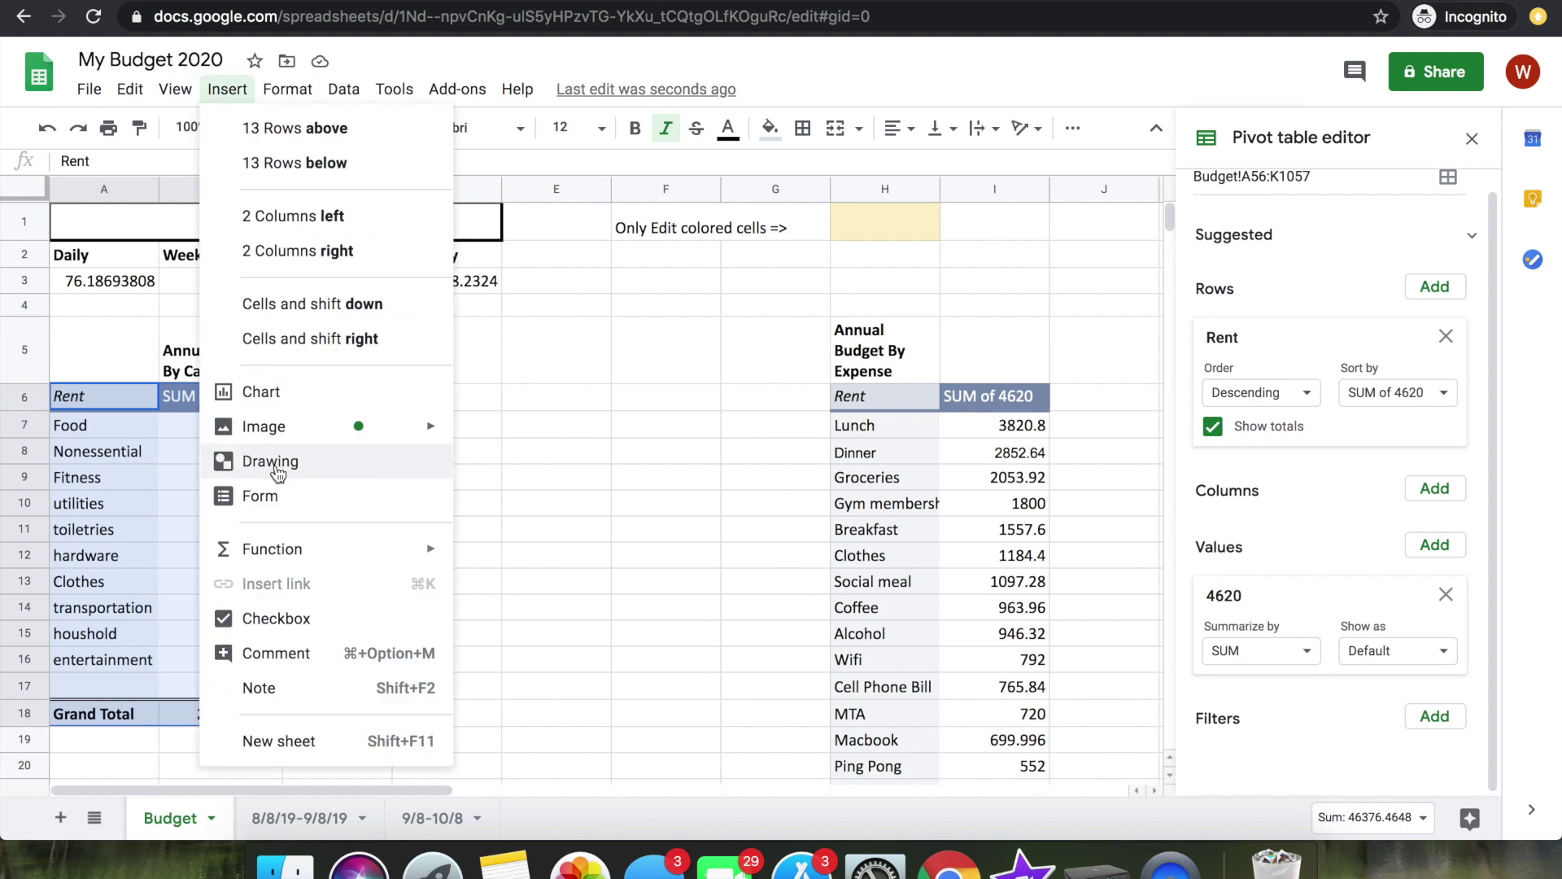
click(277, 394)
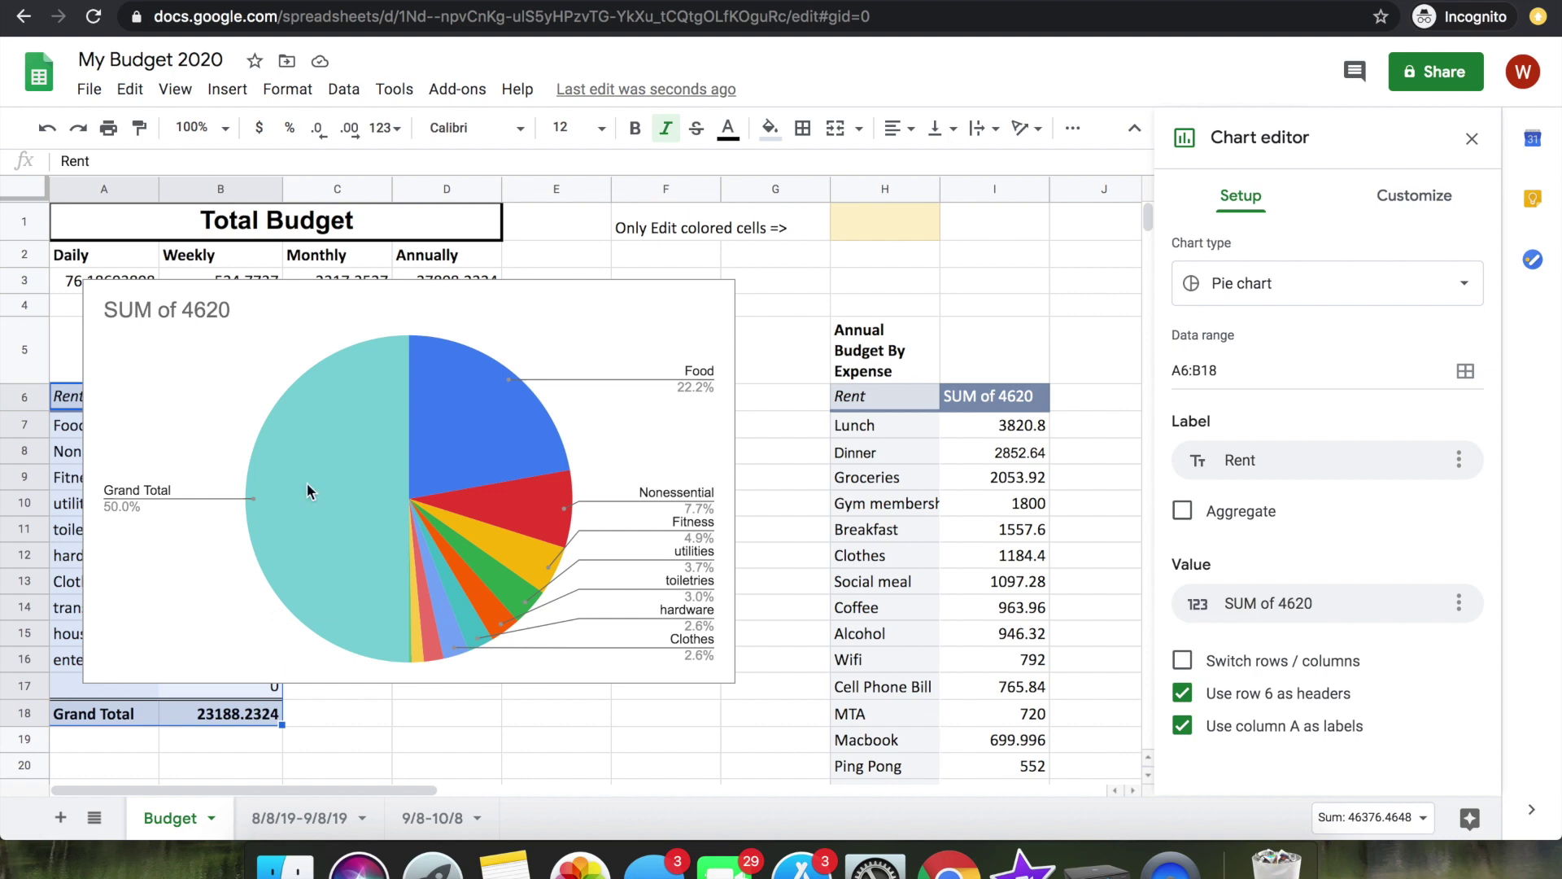
click(295, 382)
key(Delete)
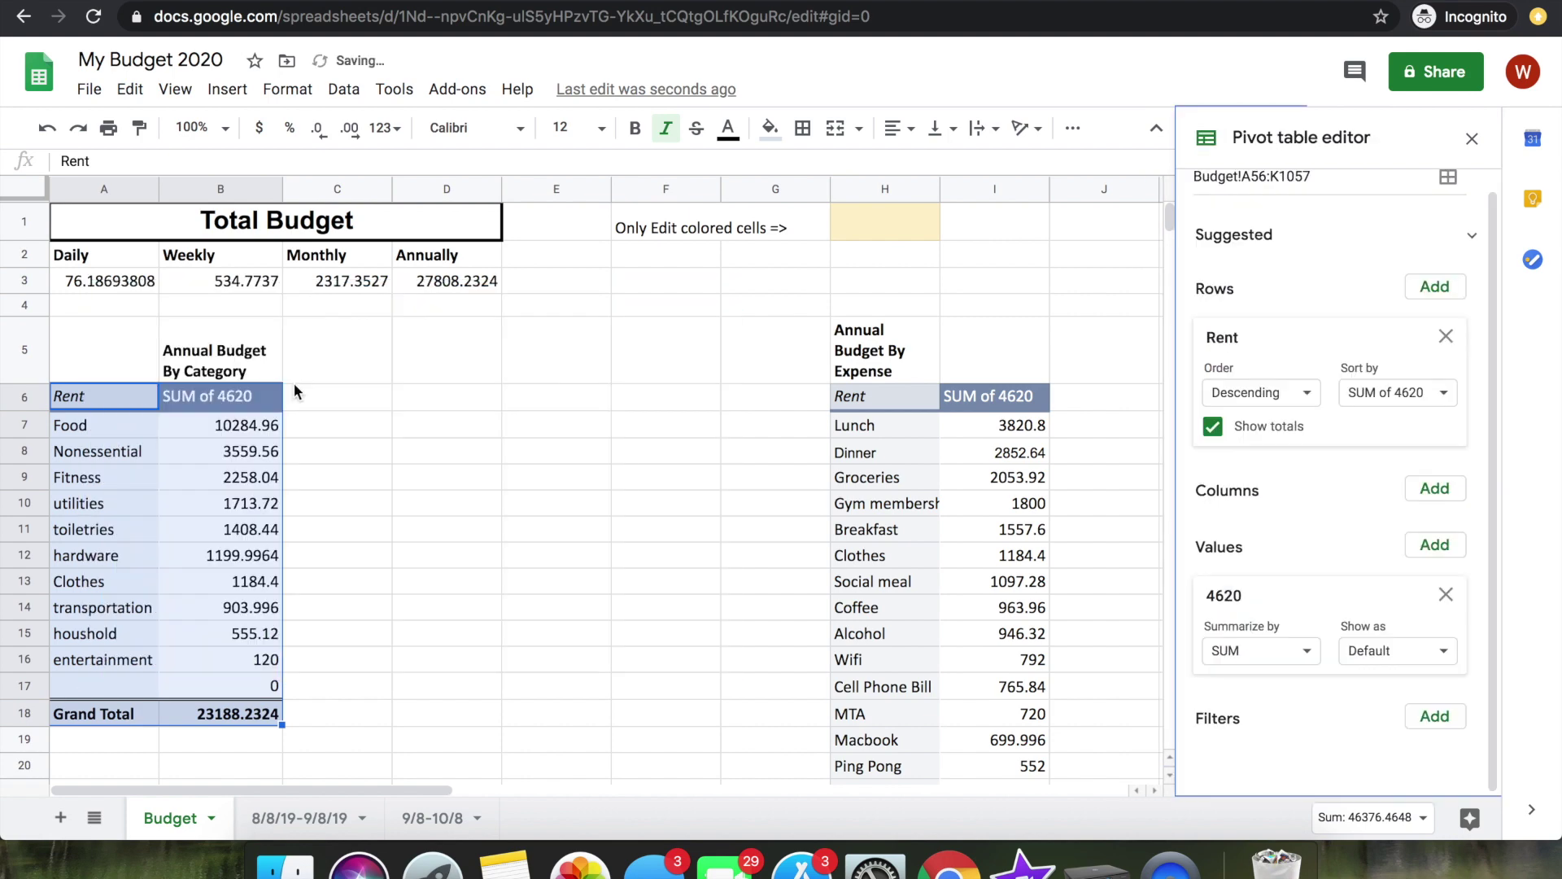
- Insert a pie chart of the Annual Budget By Category summary from A6:B16, leaving out the Grand Total row
click(135, 427)
drag(119, 388, 262, 659)
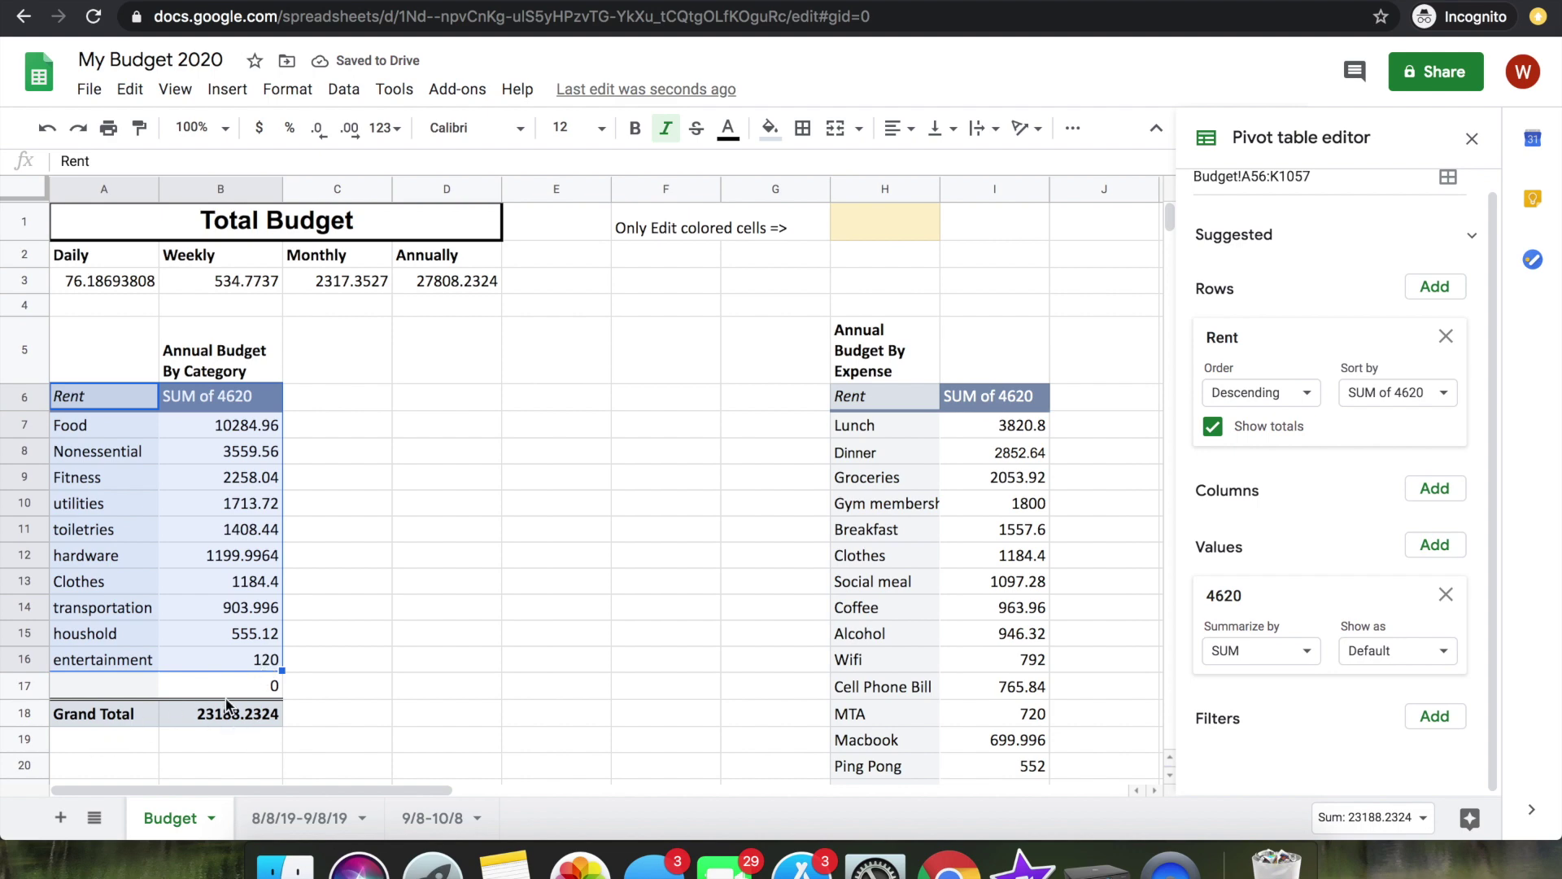
click(224, 90)
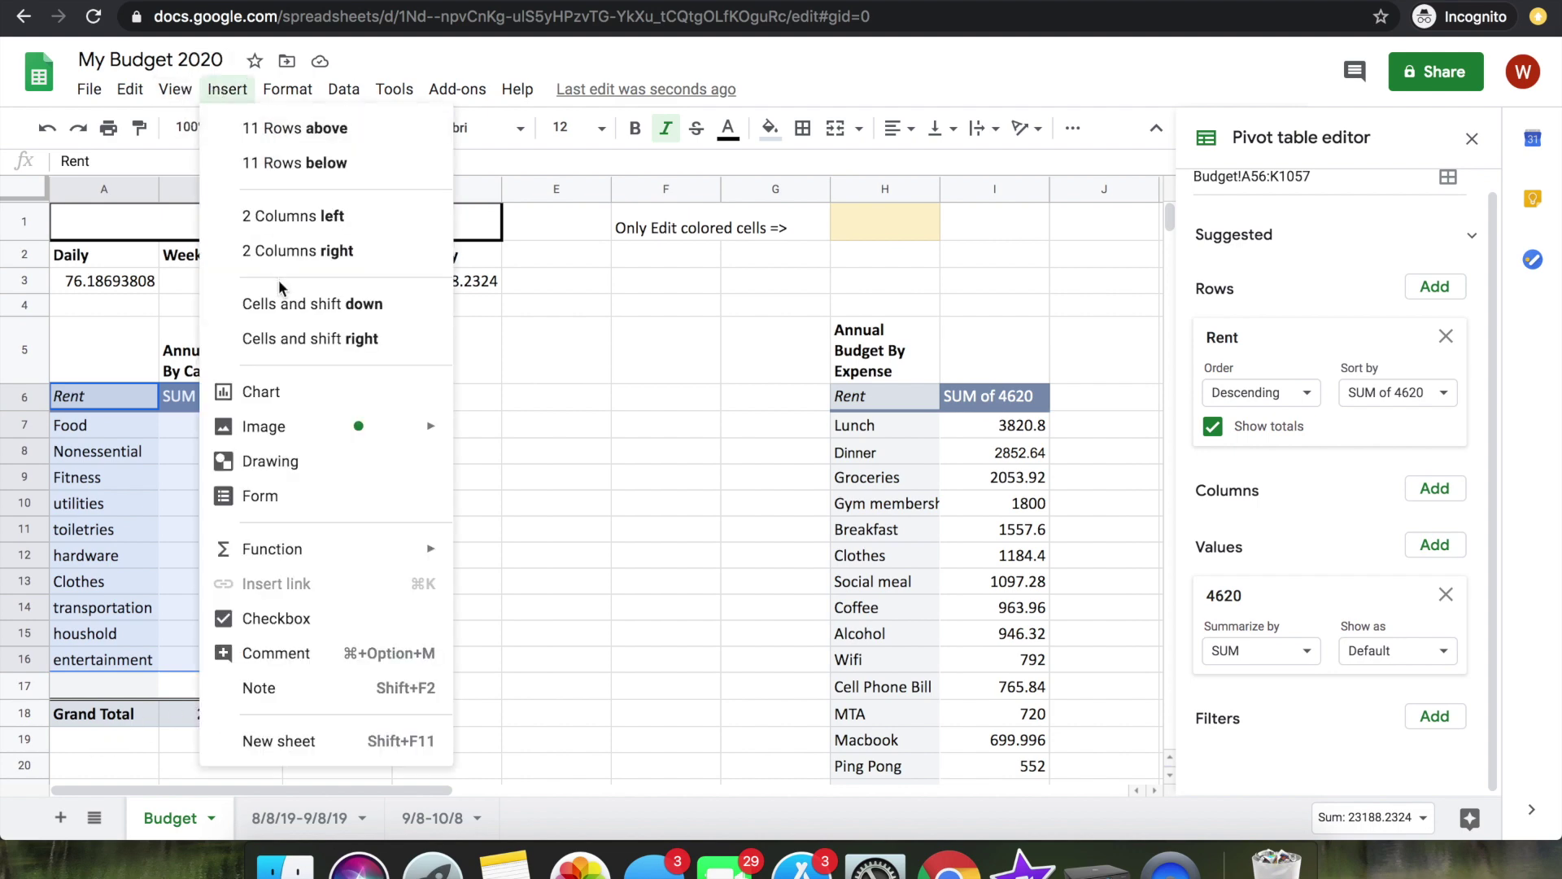
click(268, 393)
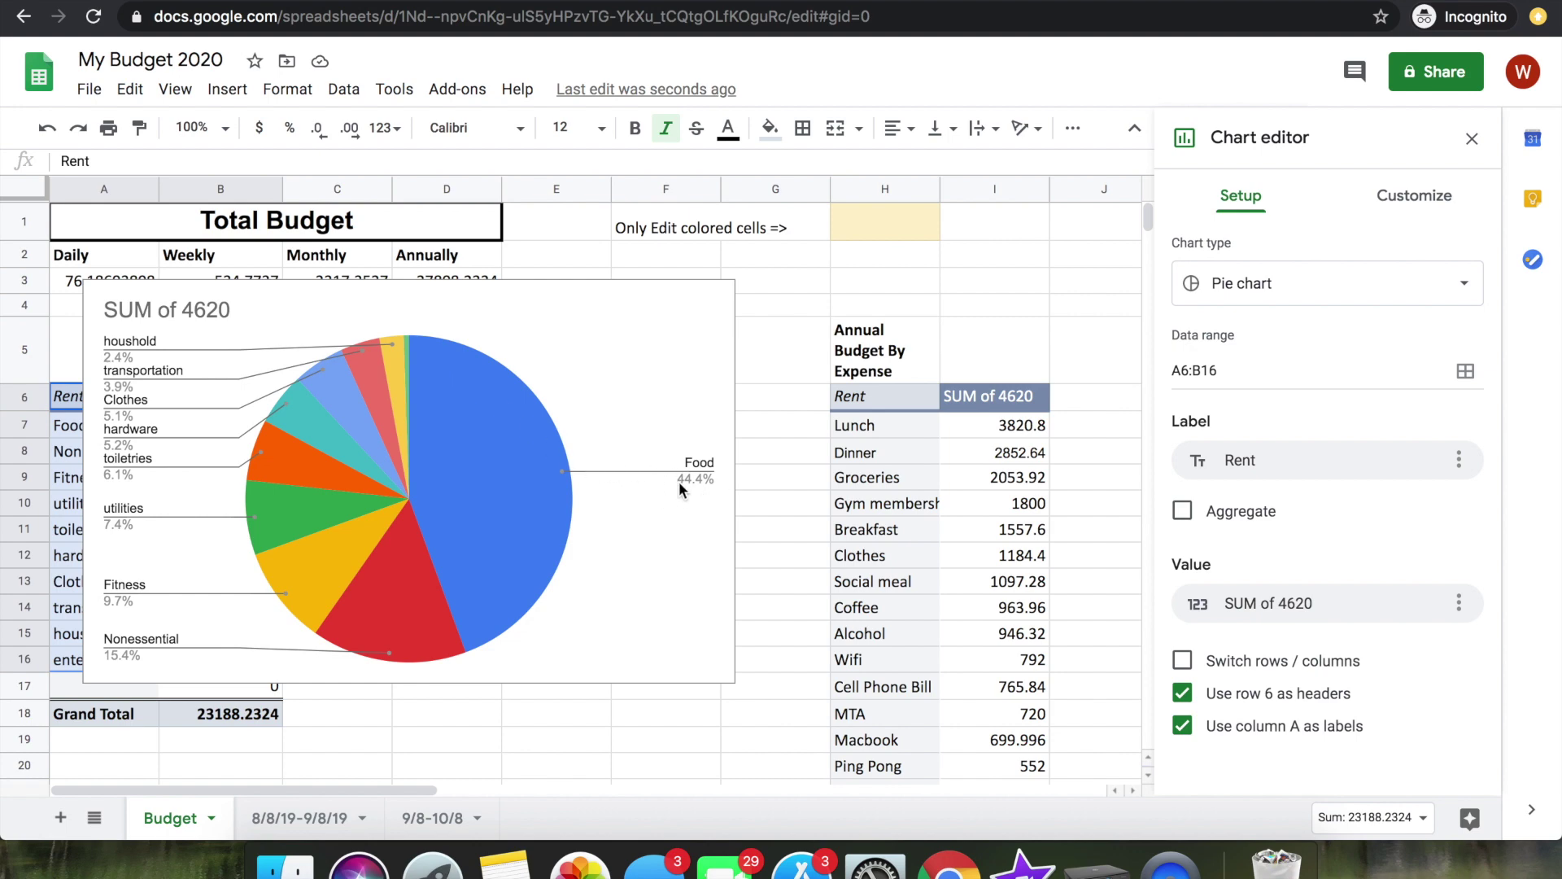
- Try moving the category pie chart away from its summary table, and delete the chart
click(454, 302)
drag(460, 299, 750, 329)
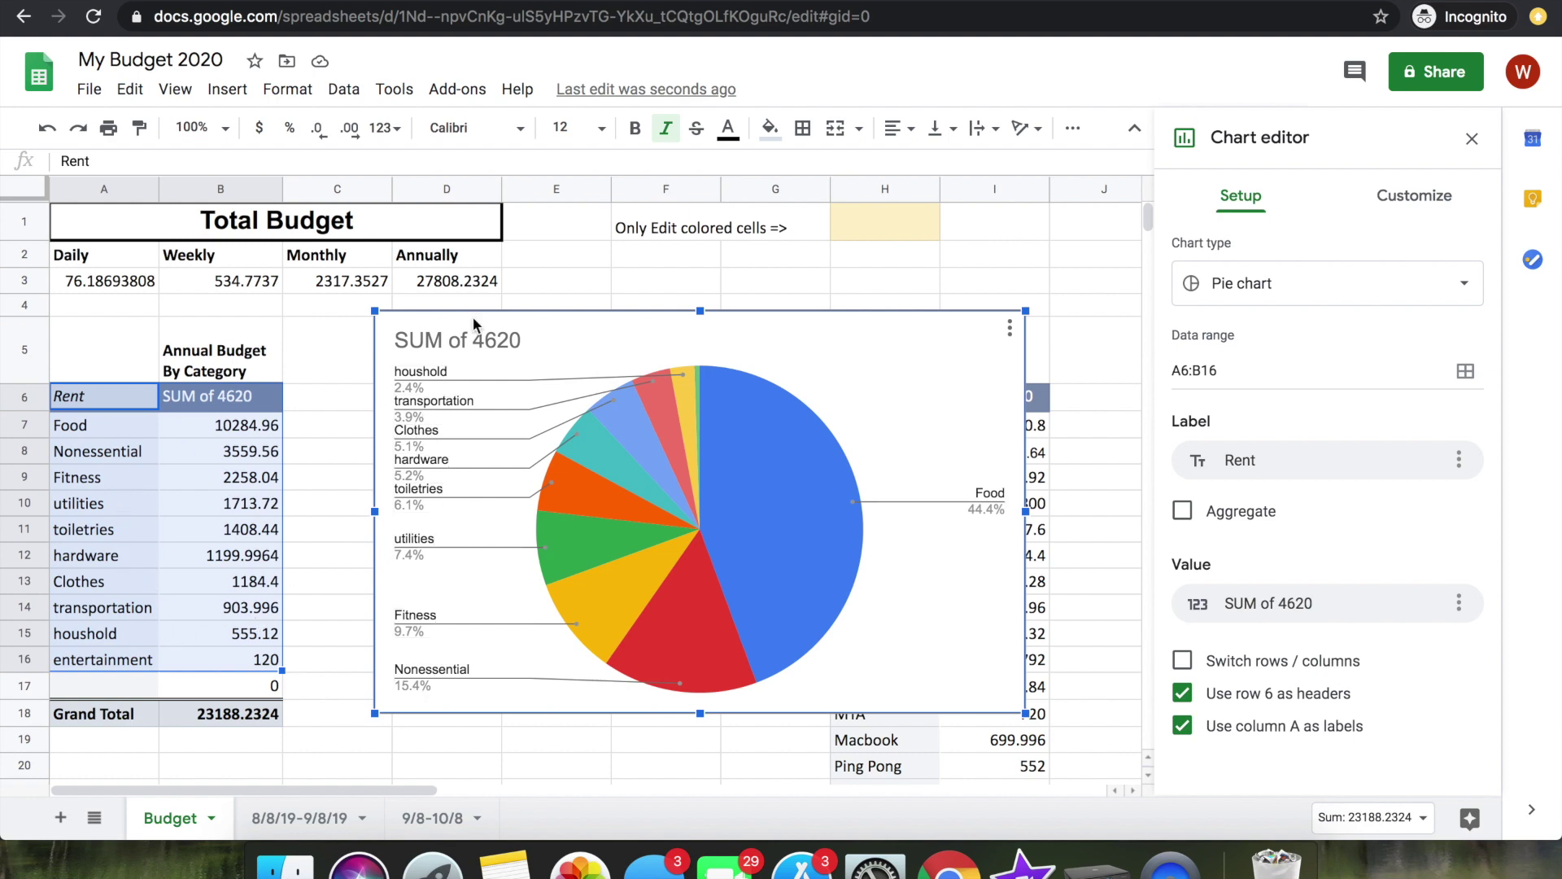
drag(588, 332, 435, 334)
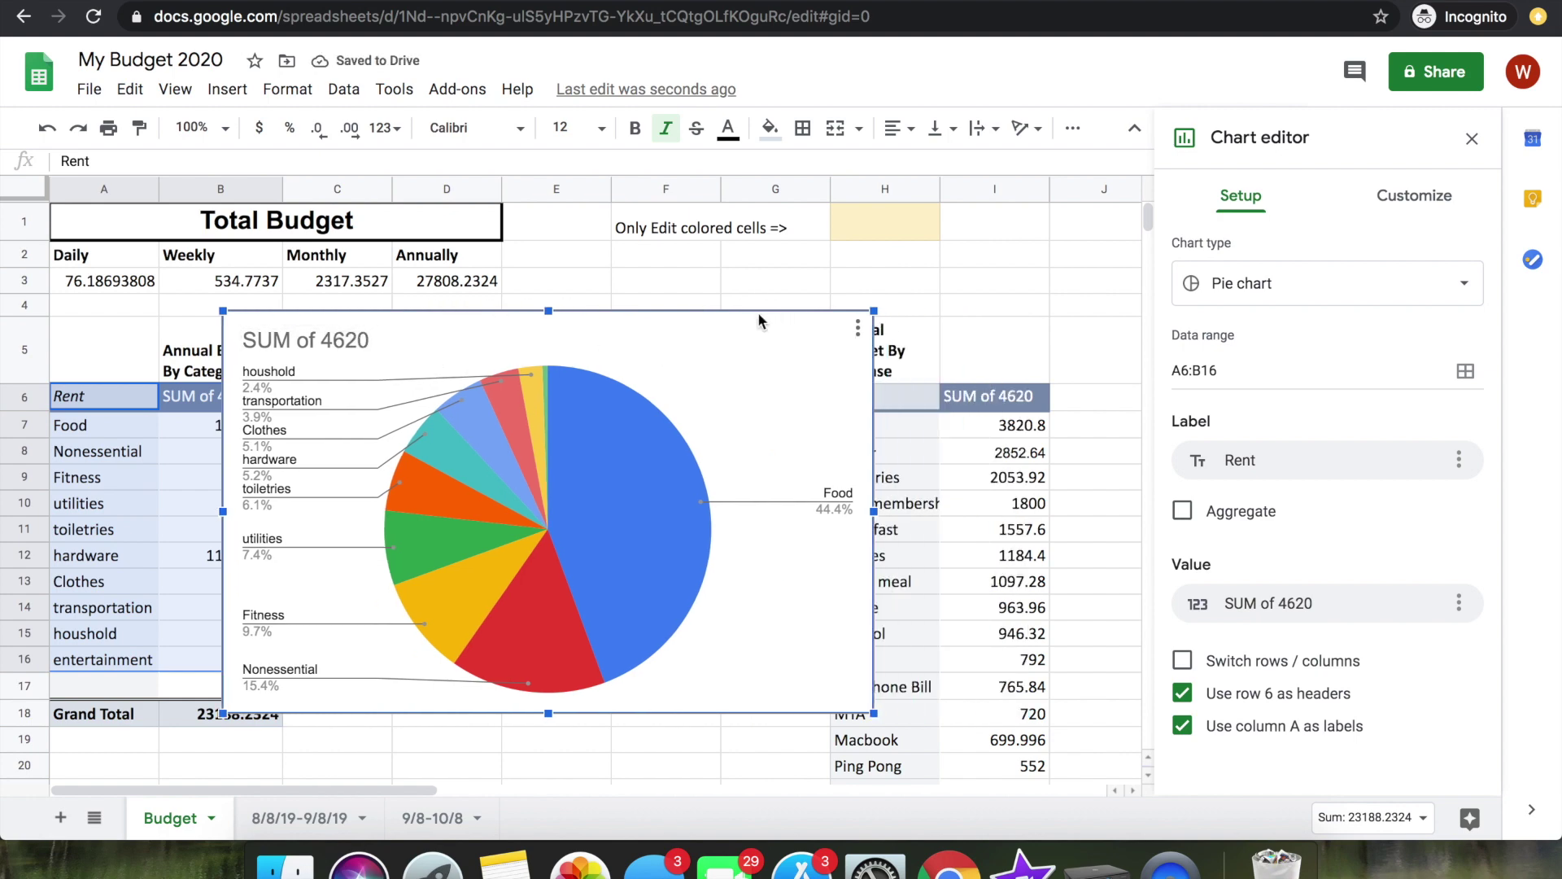
key(Delete)
click(637, 553)
scroll(638, 554, down, 15)
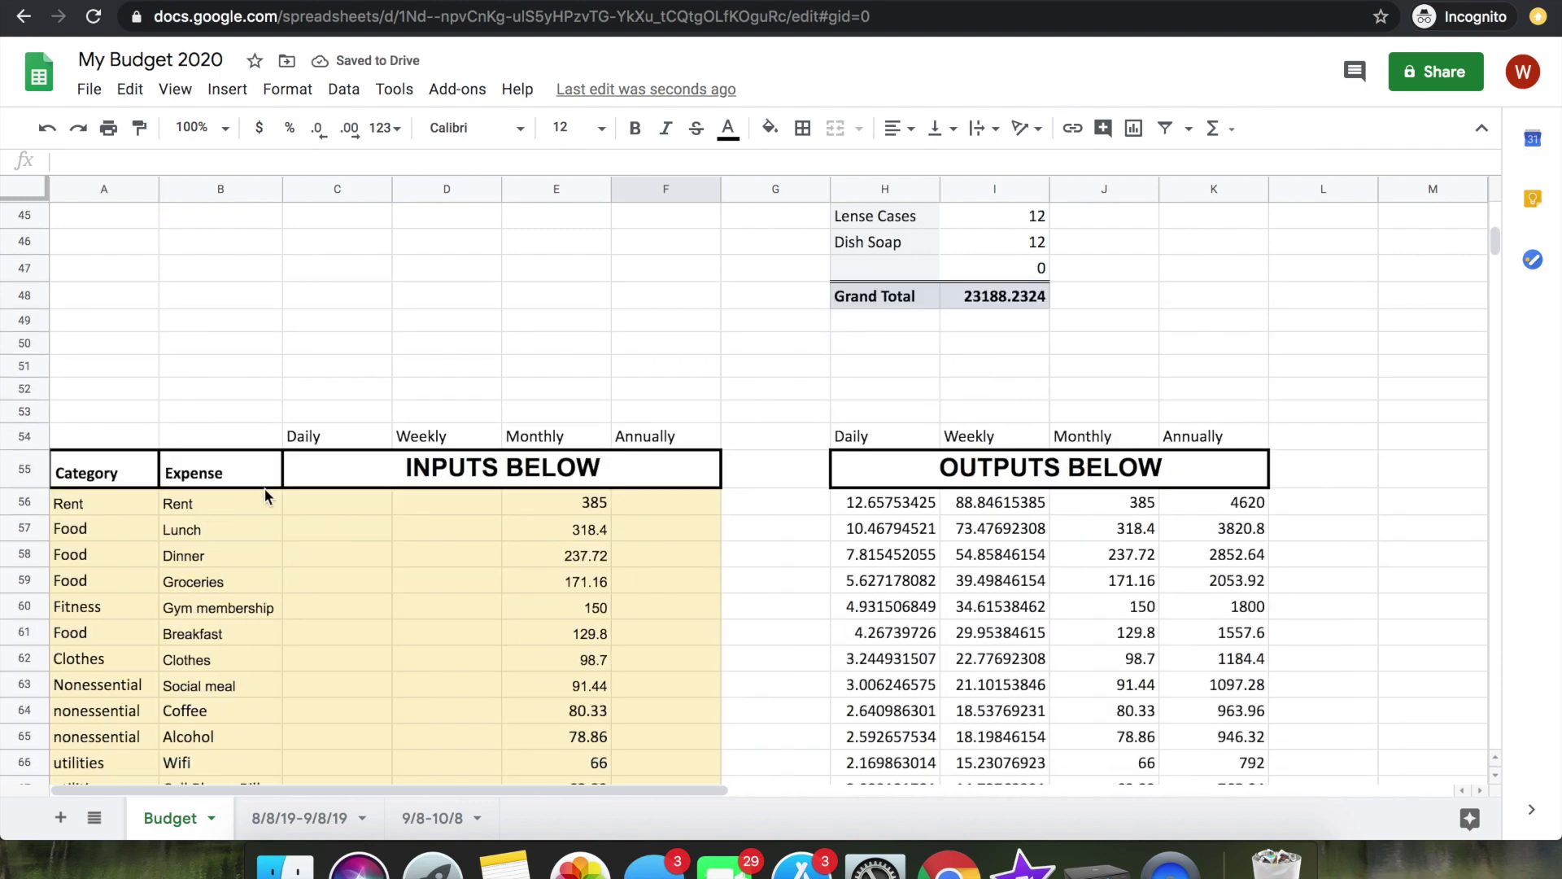
scroll(595, 518, up, 15)
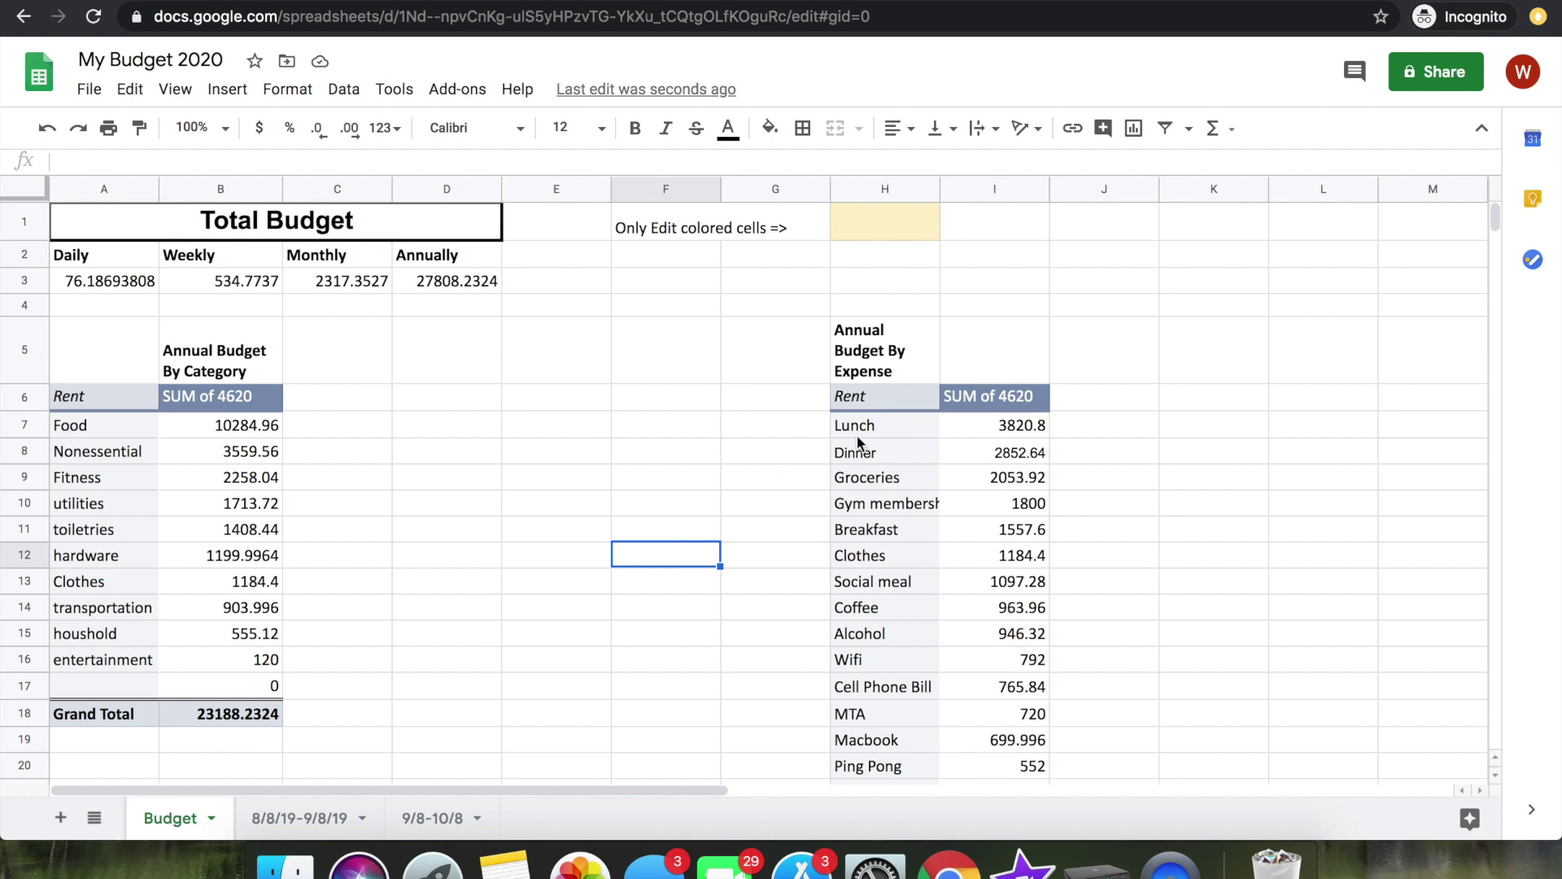
- Insert a chart of the Annual Budget By Expense summary covering H6:I46
click(863, 431)
drag(854, 396, 993, 396)
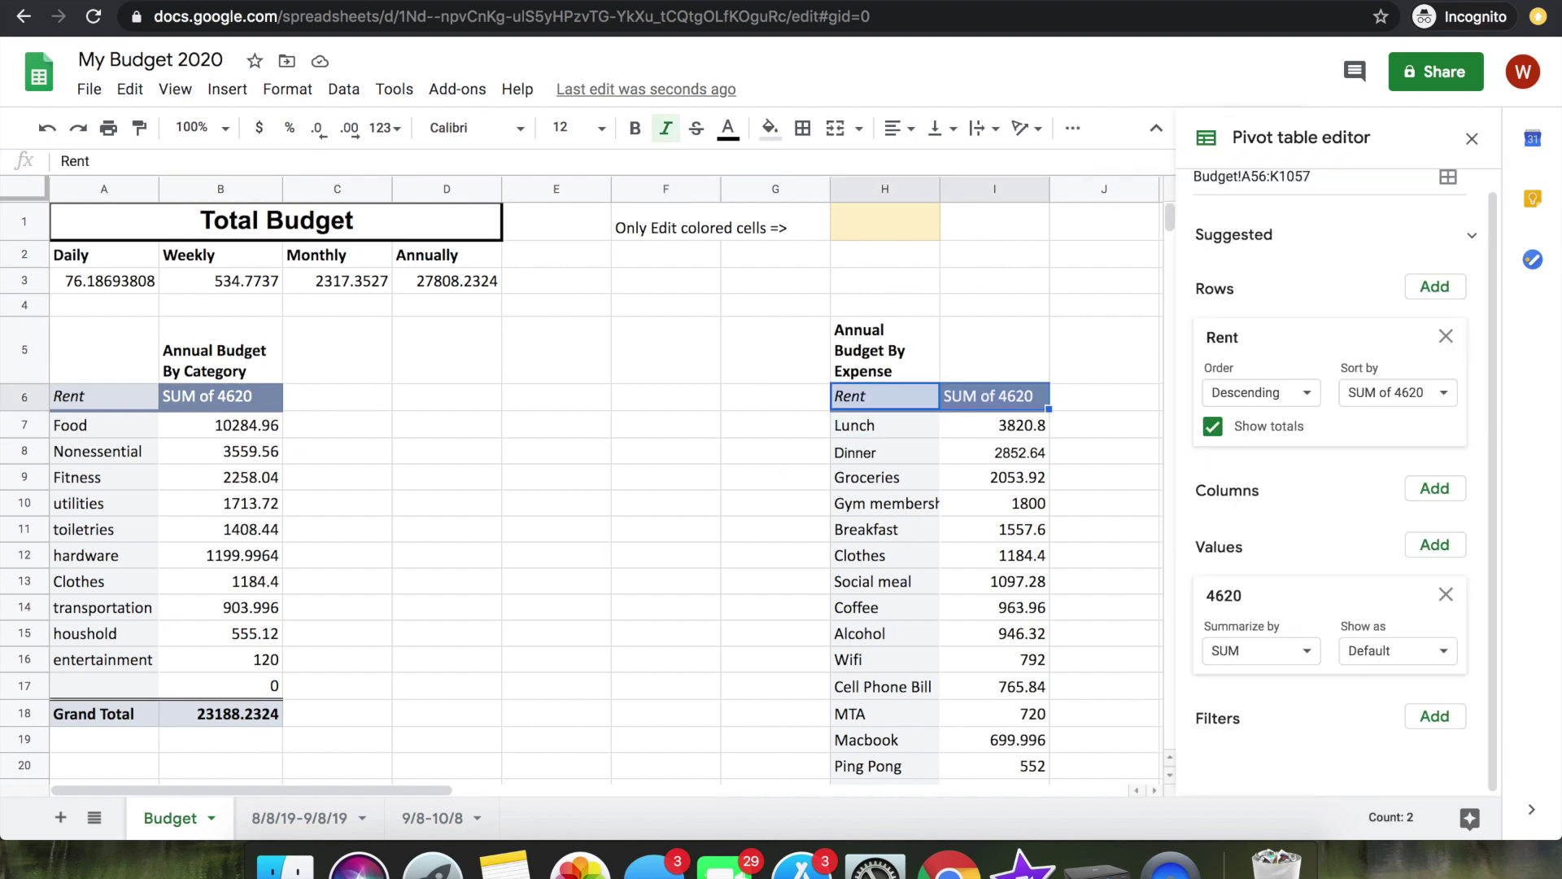
key(ctrl+shift+Down)
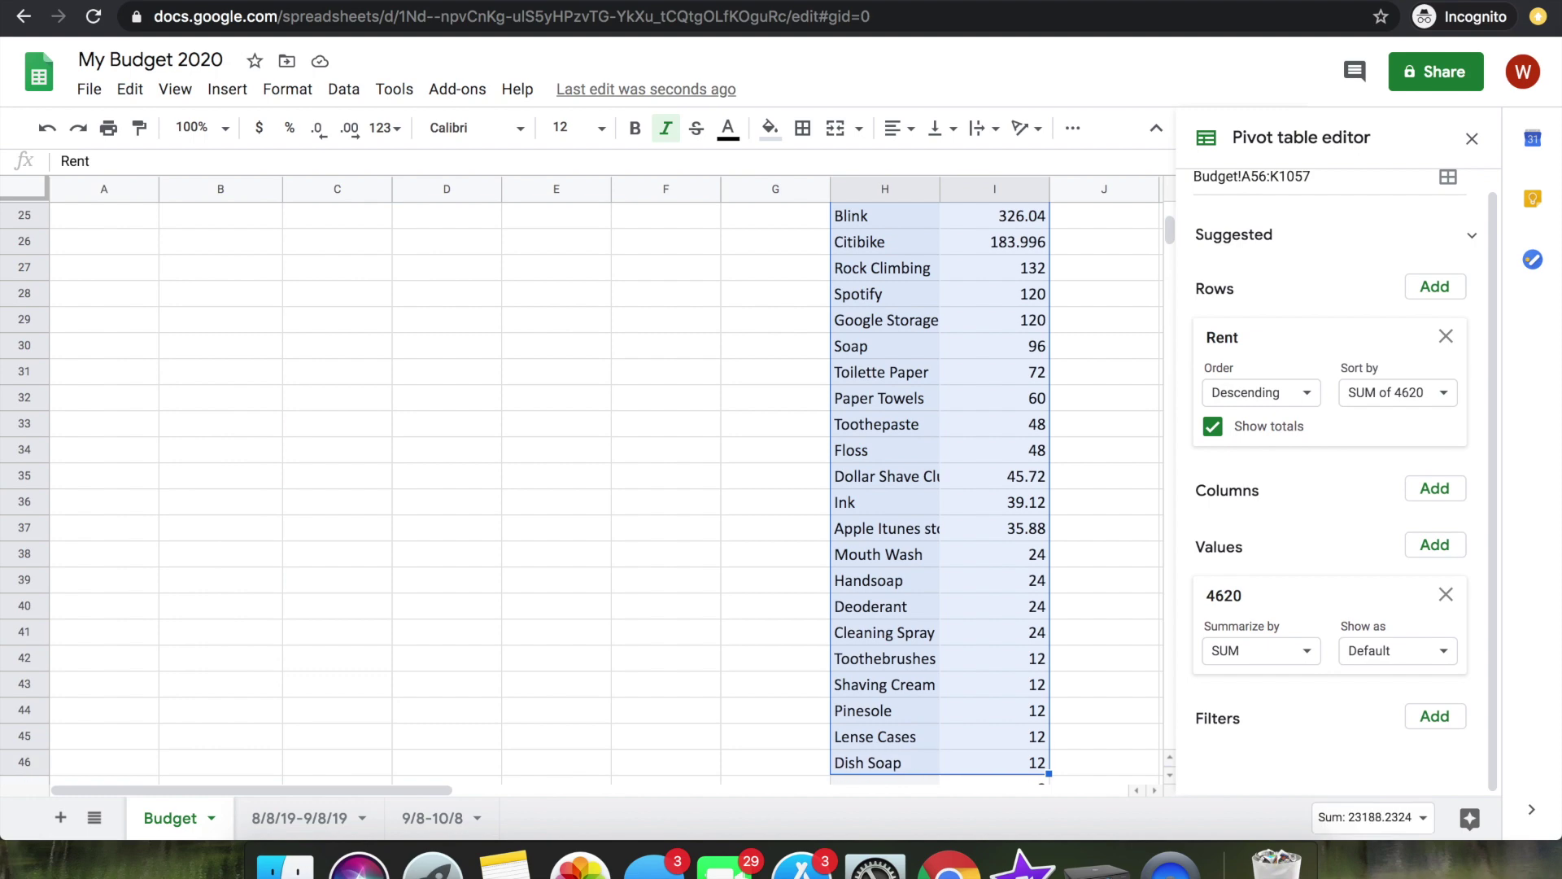
click(227, 89)
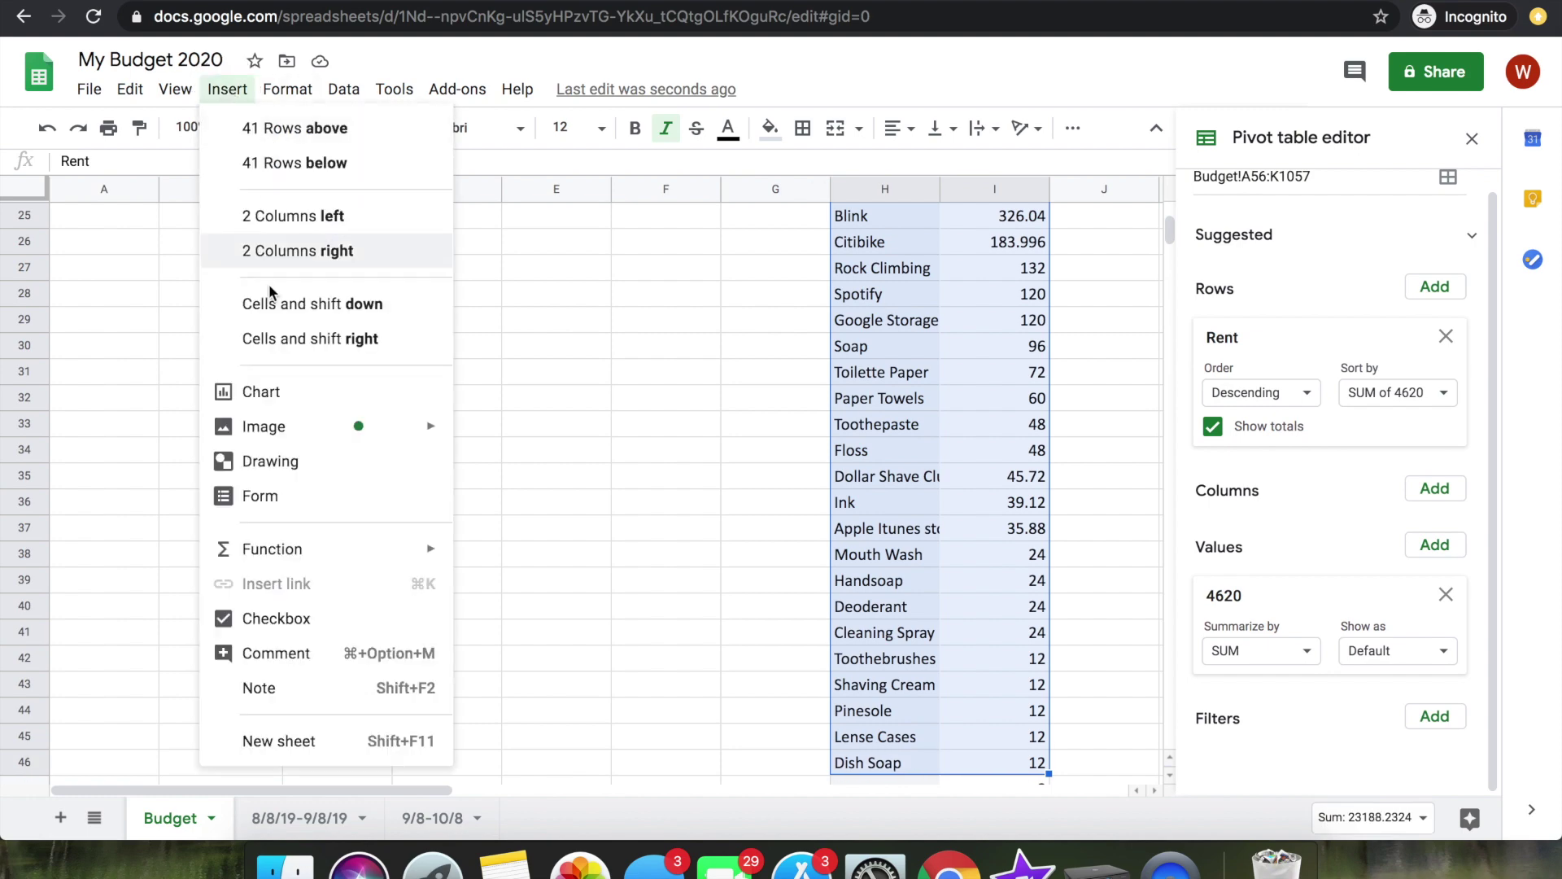
click(275, 399)
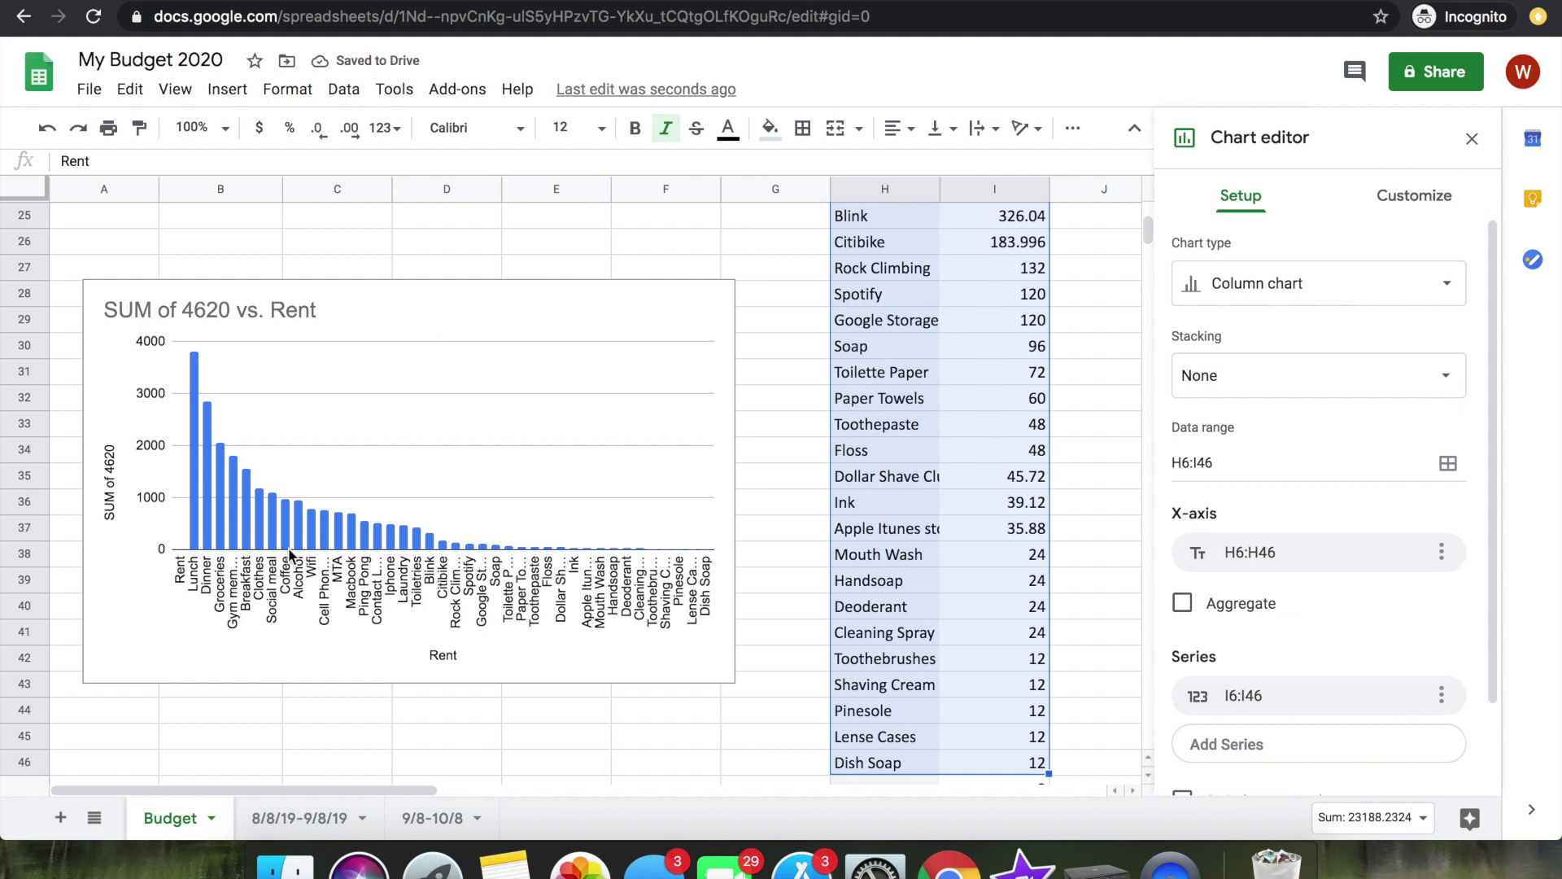
- Change the expense chart's type to a pie chart
click(453, 317)
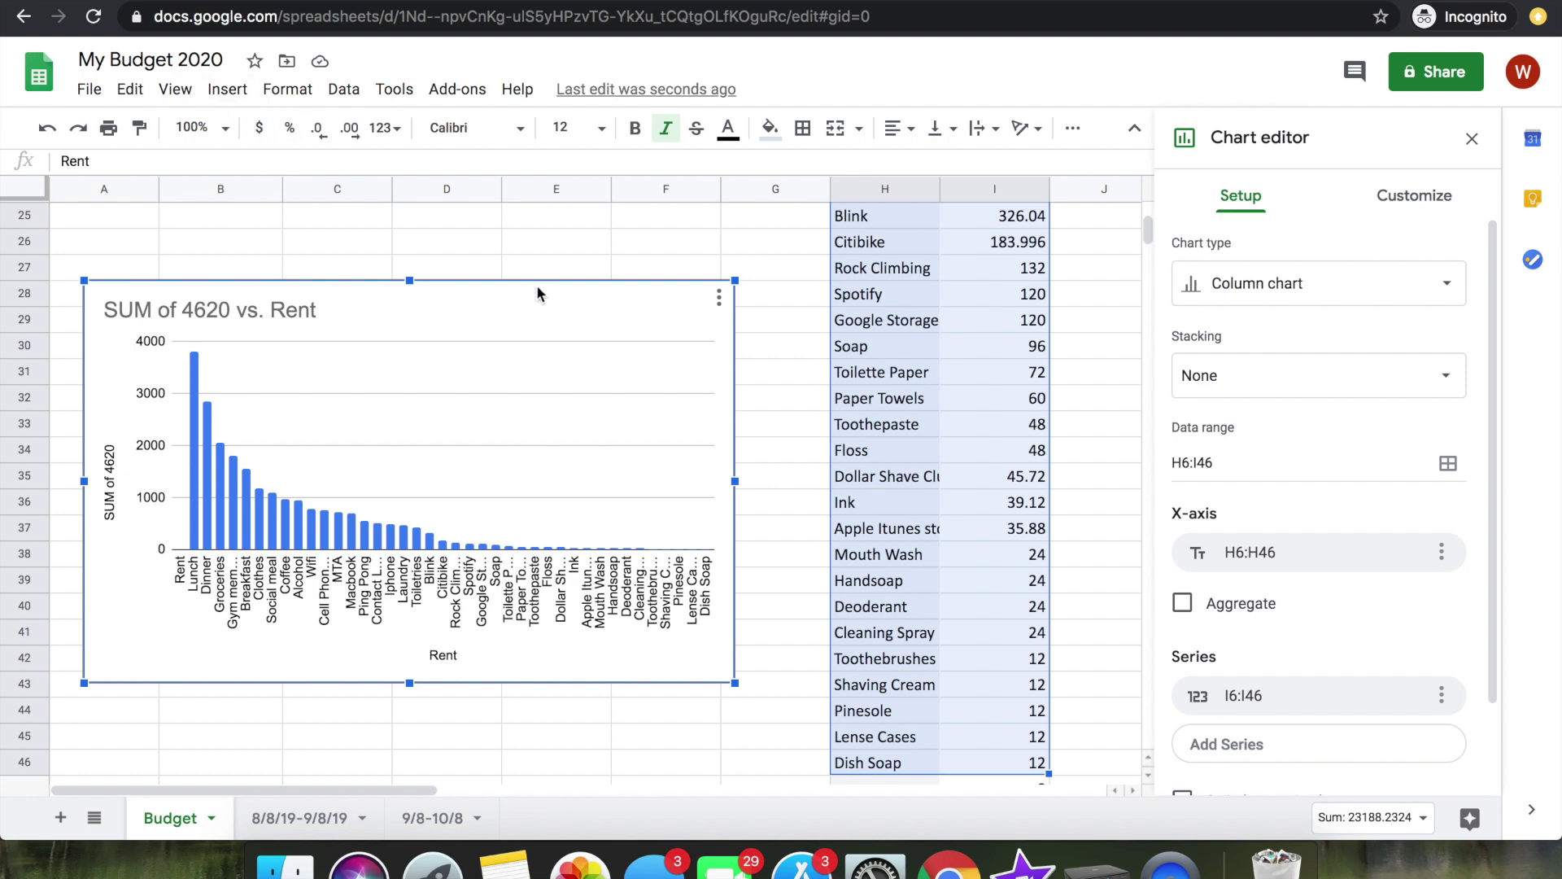
right_click(525, 384)
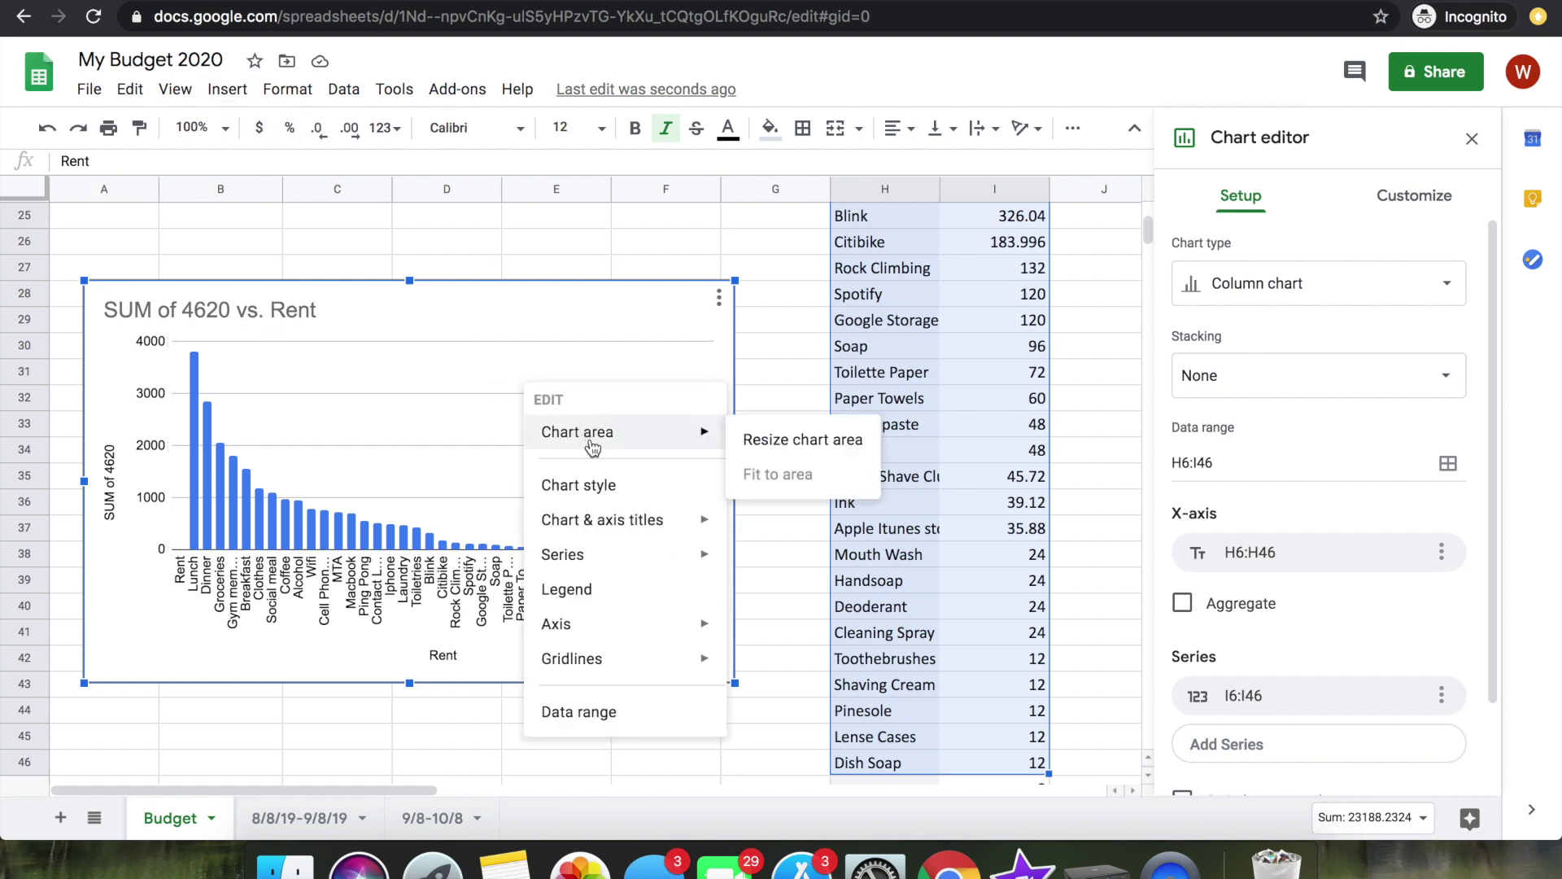
click(597, 493)
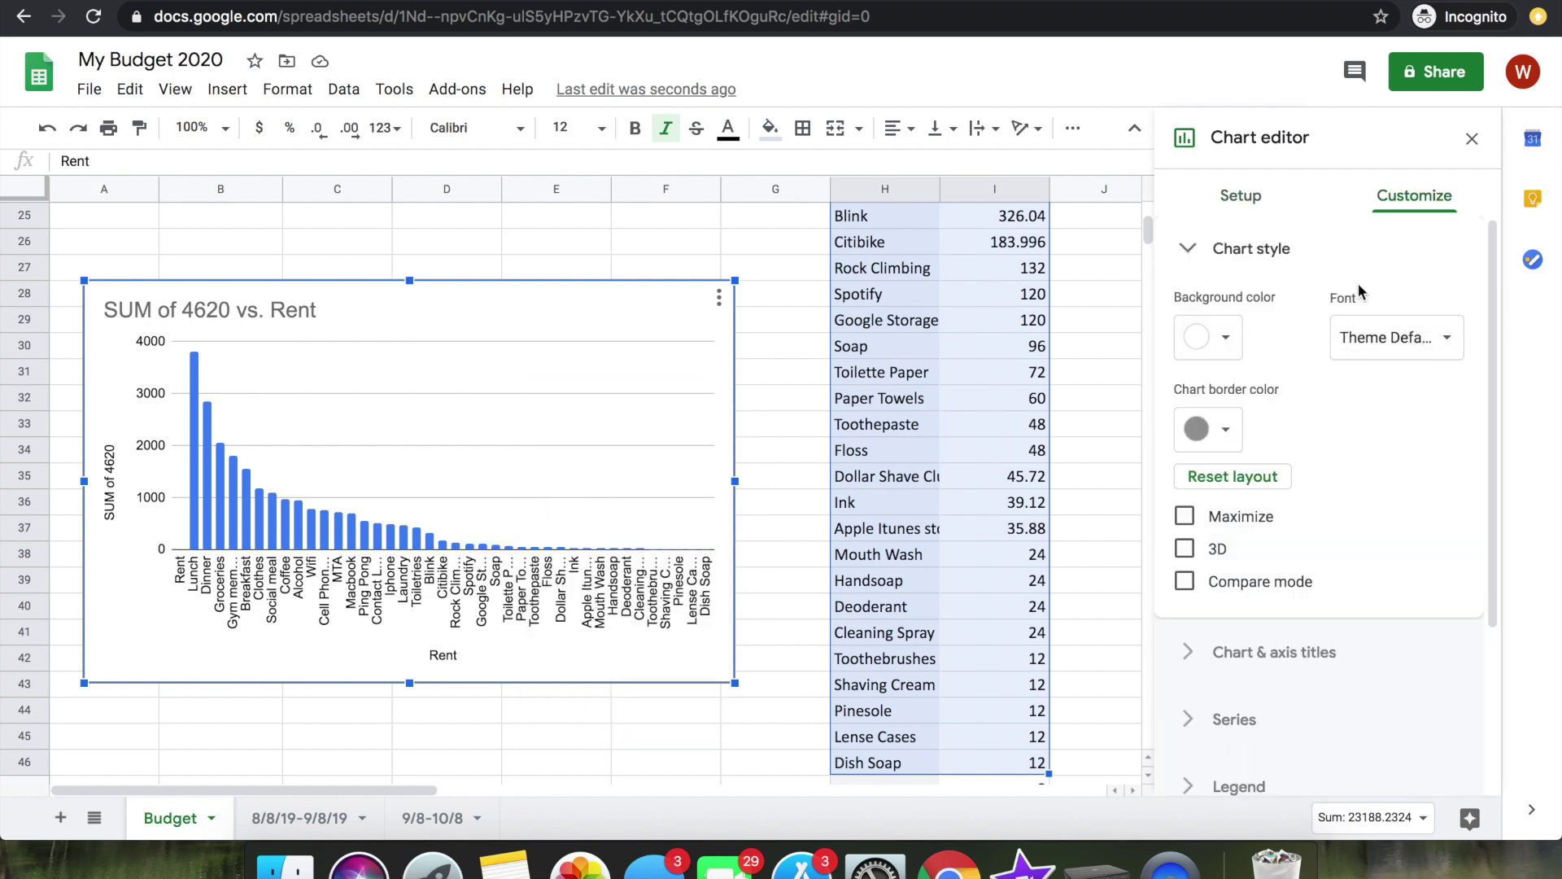
click(1397, 336)
click(1375, 278)
click(1375, 277)
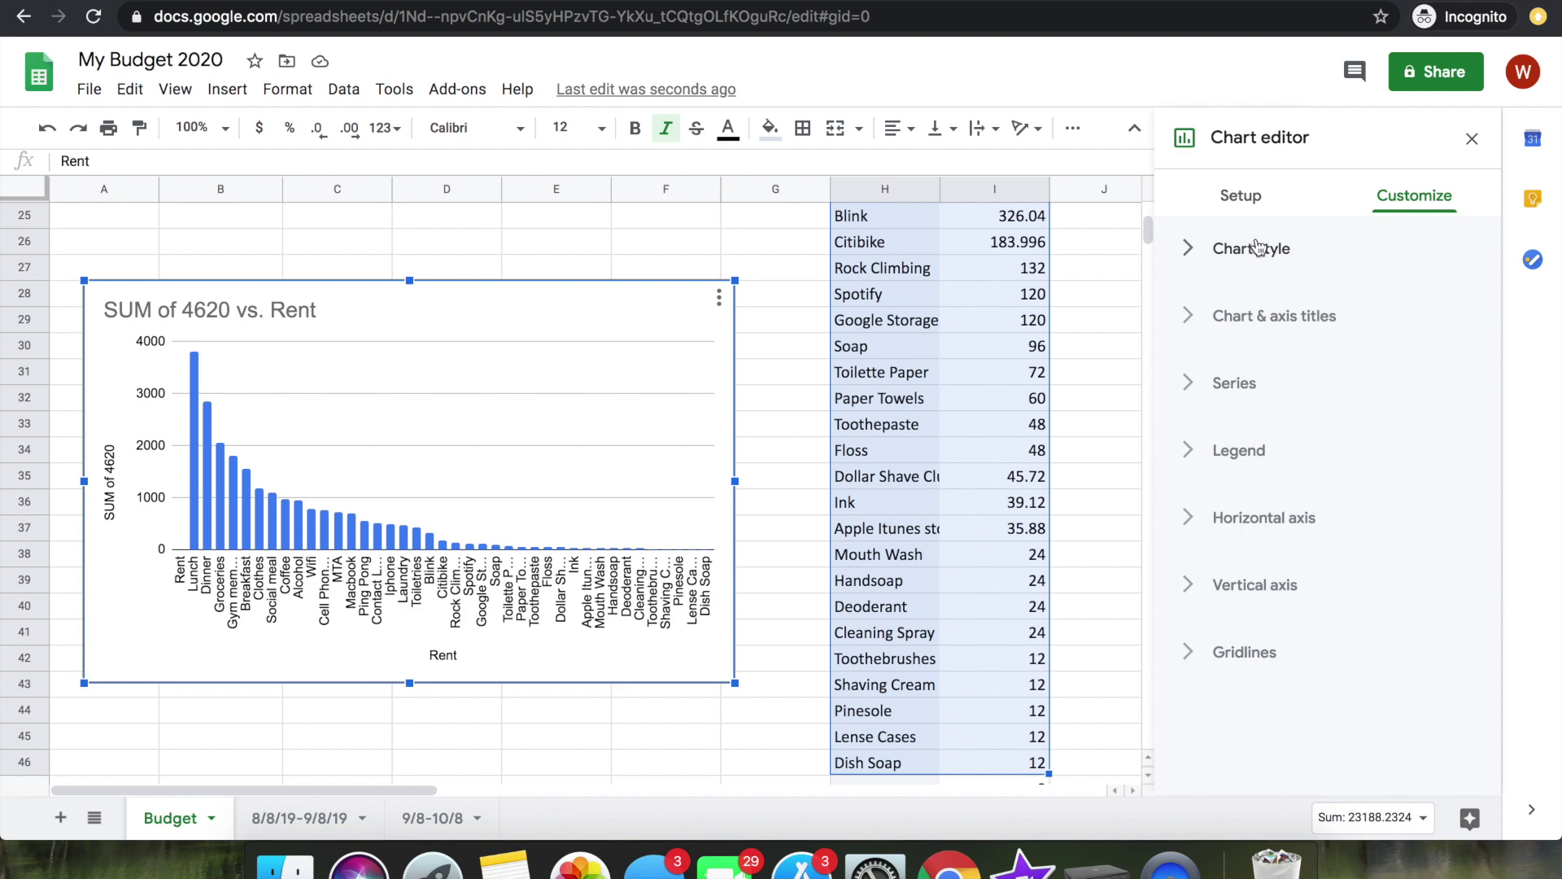
click(1234, 210)
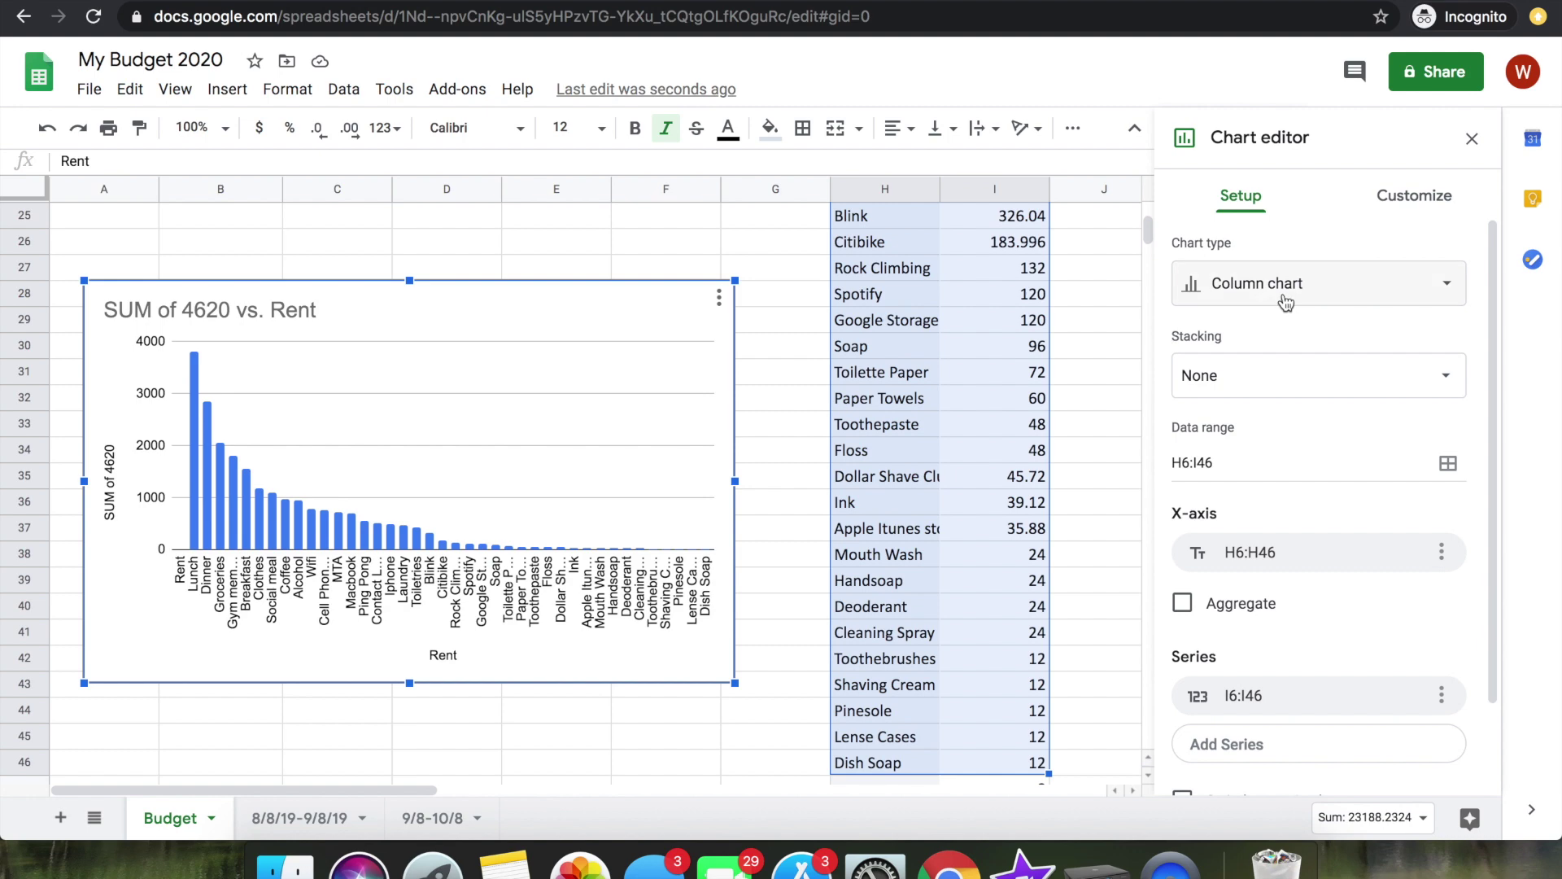
click(1310, 284)
click(1363, 400)
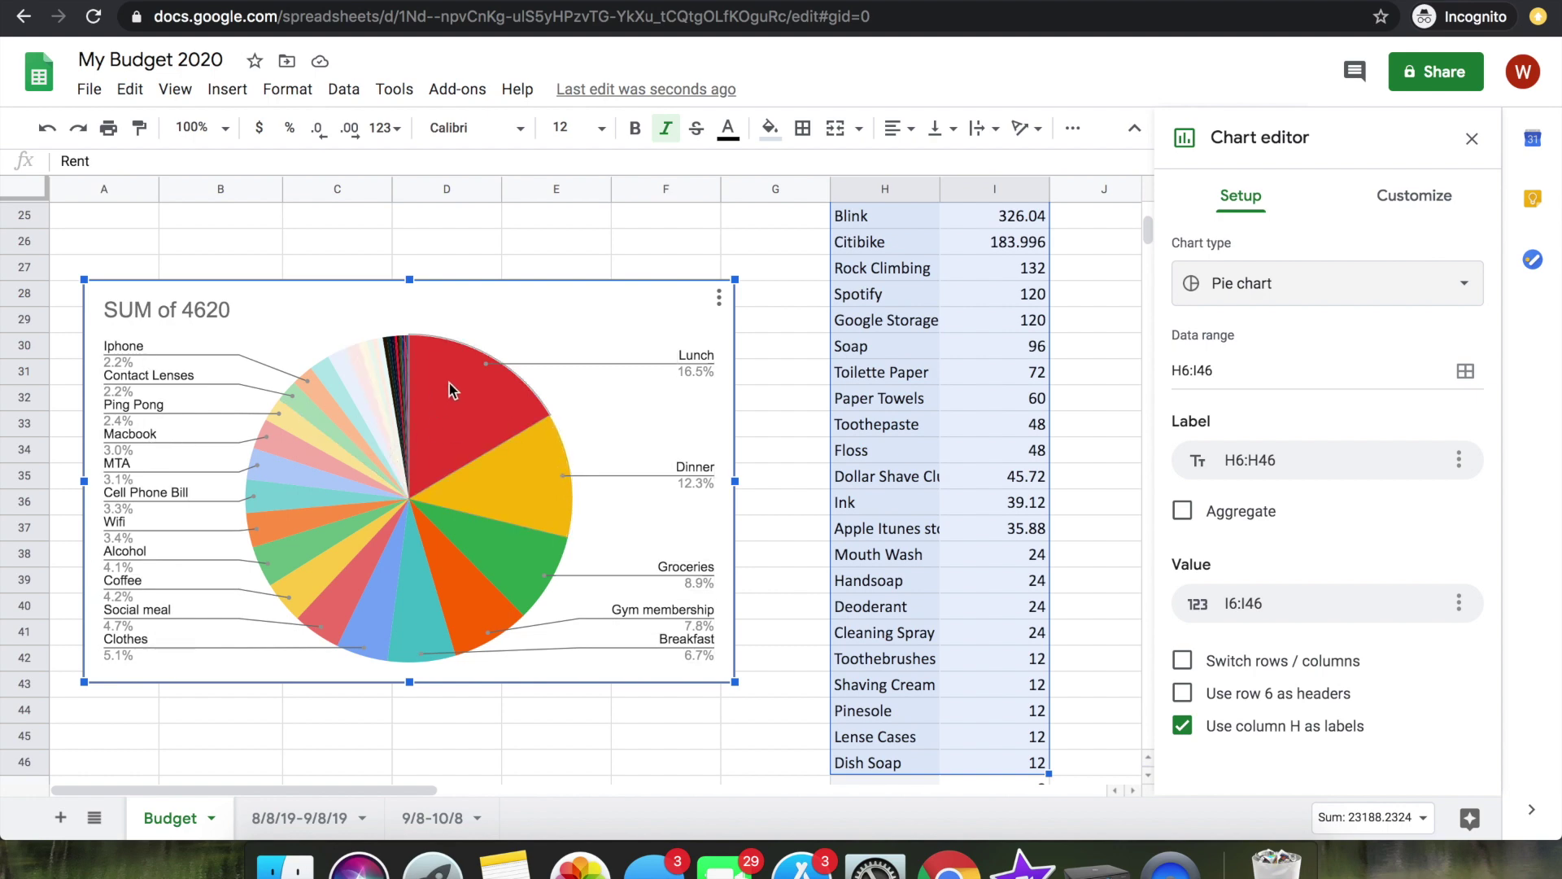
- Examine the Toilette Paper, Paper Towels and Lunch slices of the expense pie chart
double_click(394, 359)
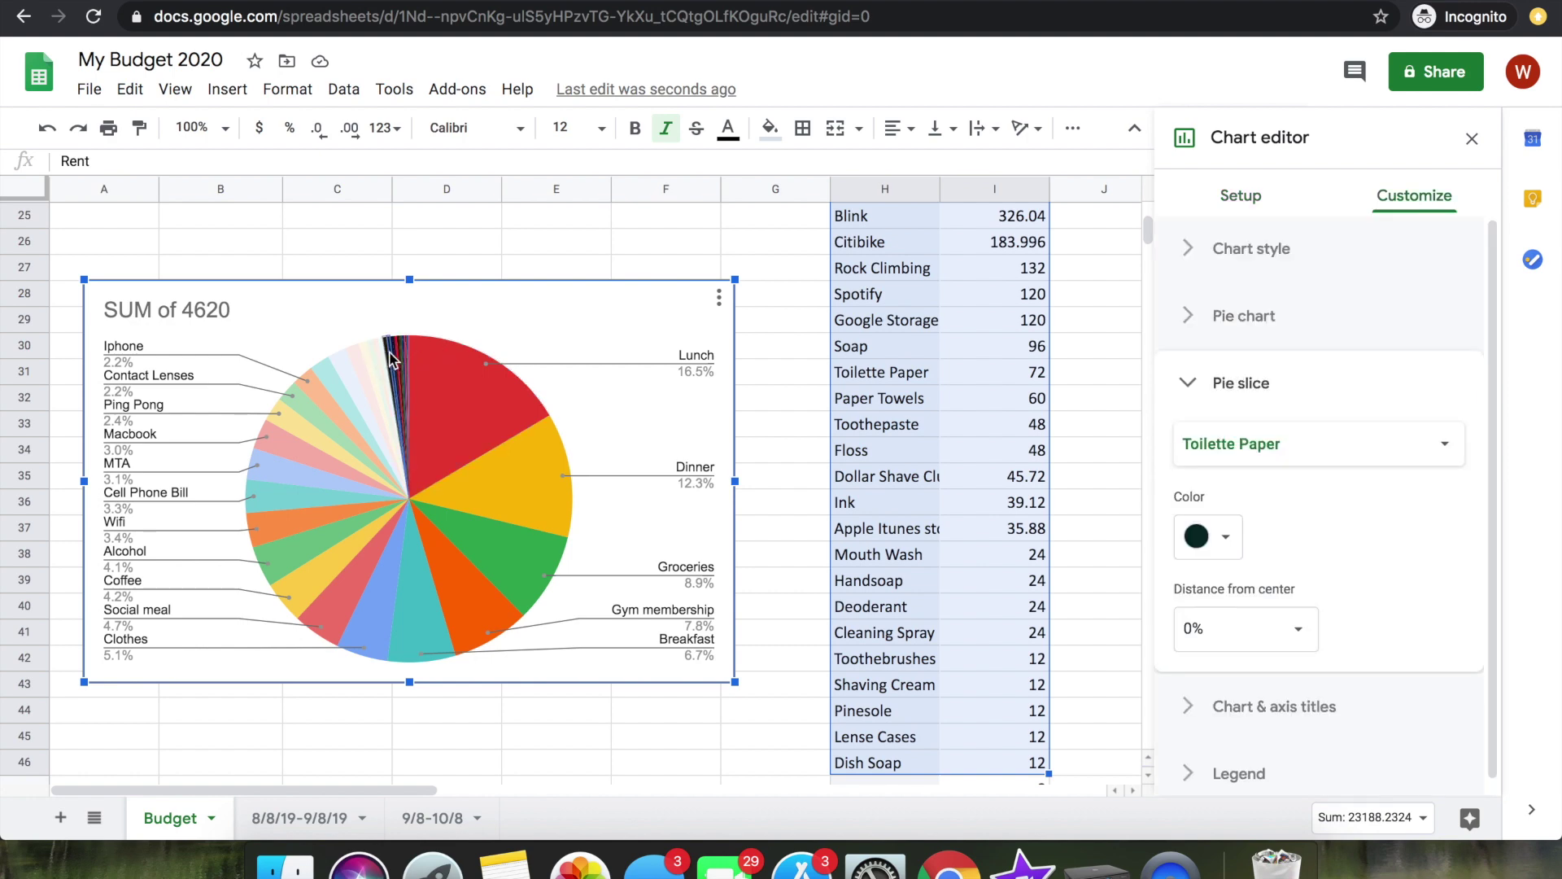
click(396, 359)
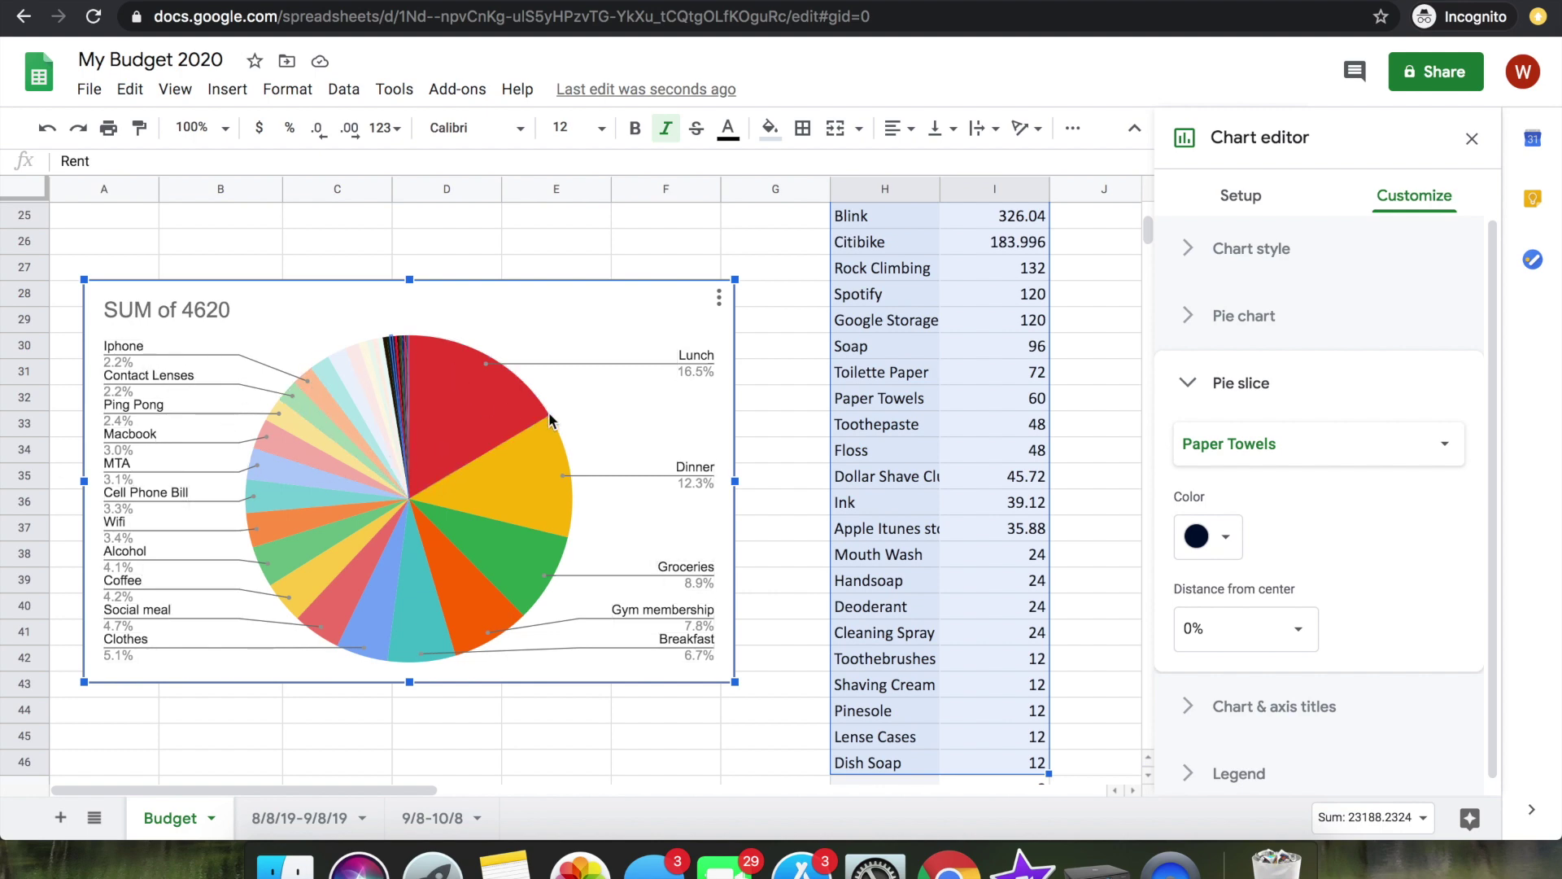
click(479, 401)
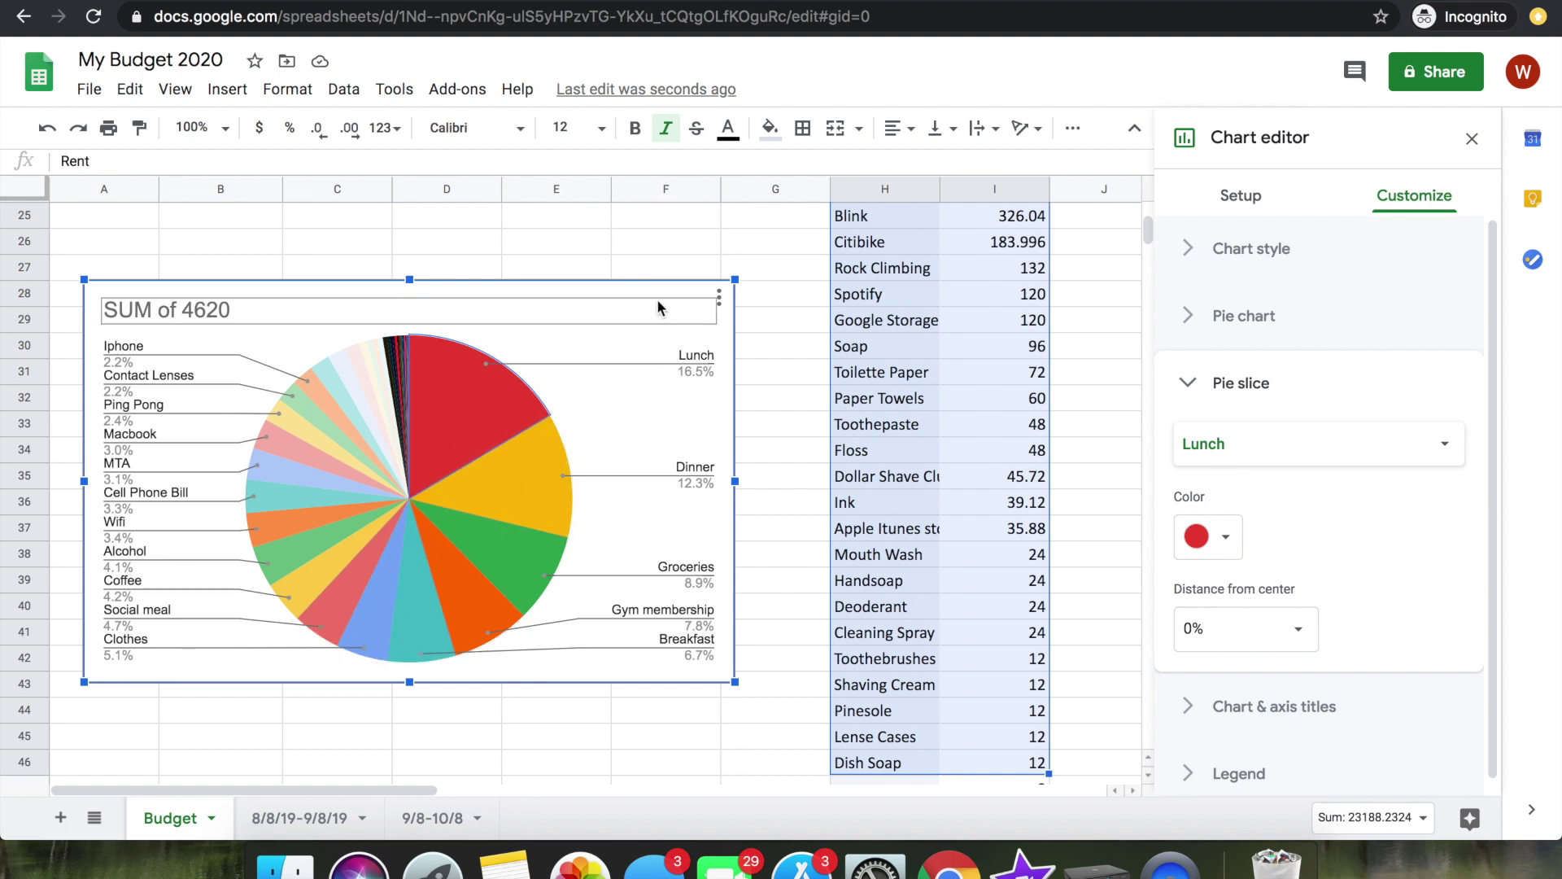
- Delete the expense pie chart and close the pivot table settings
key(BackSpace)
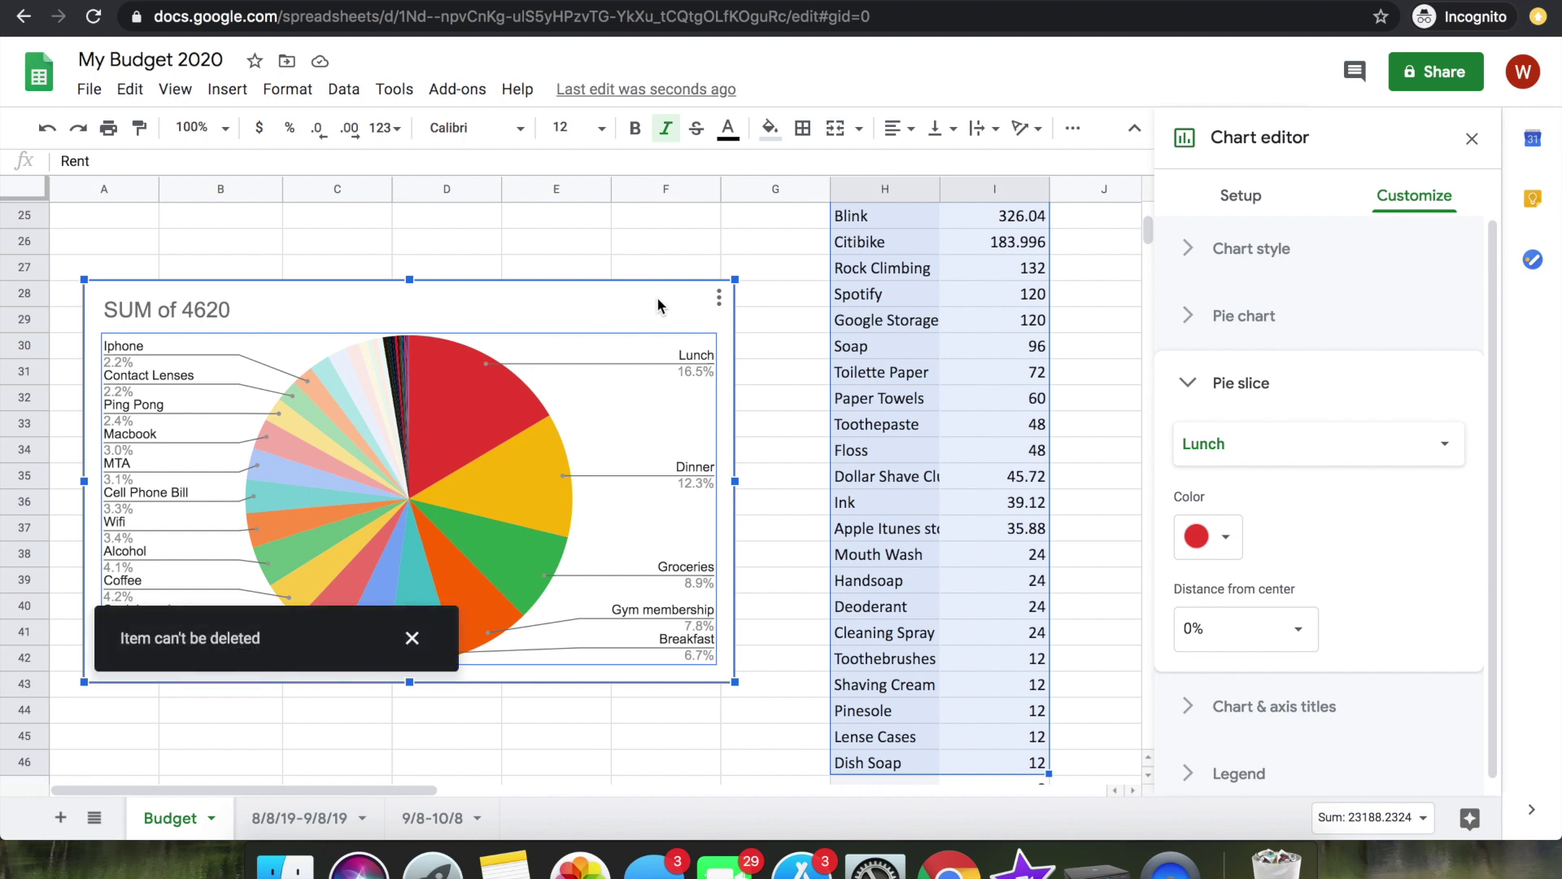
key(BackSpace)
click(1477, 142)
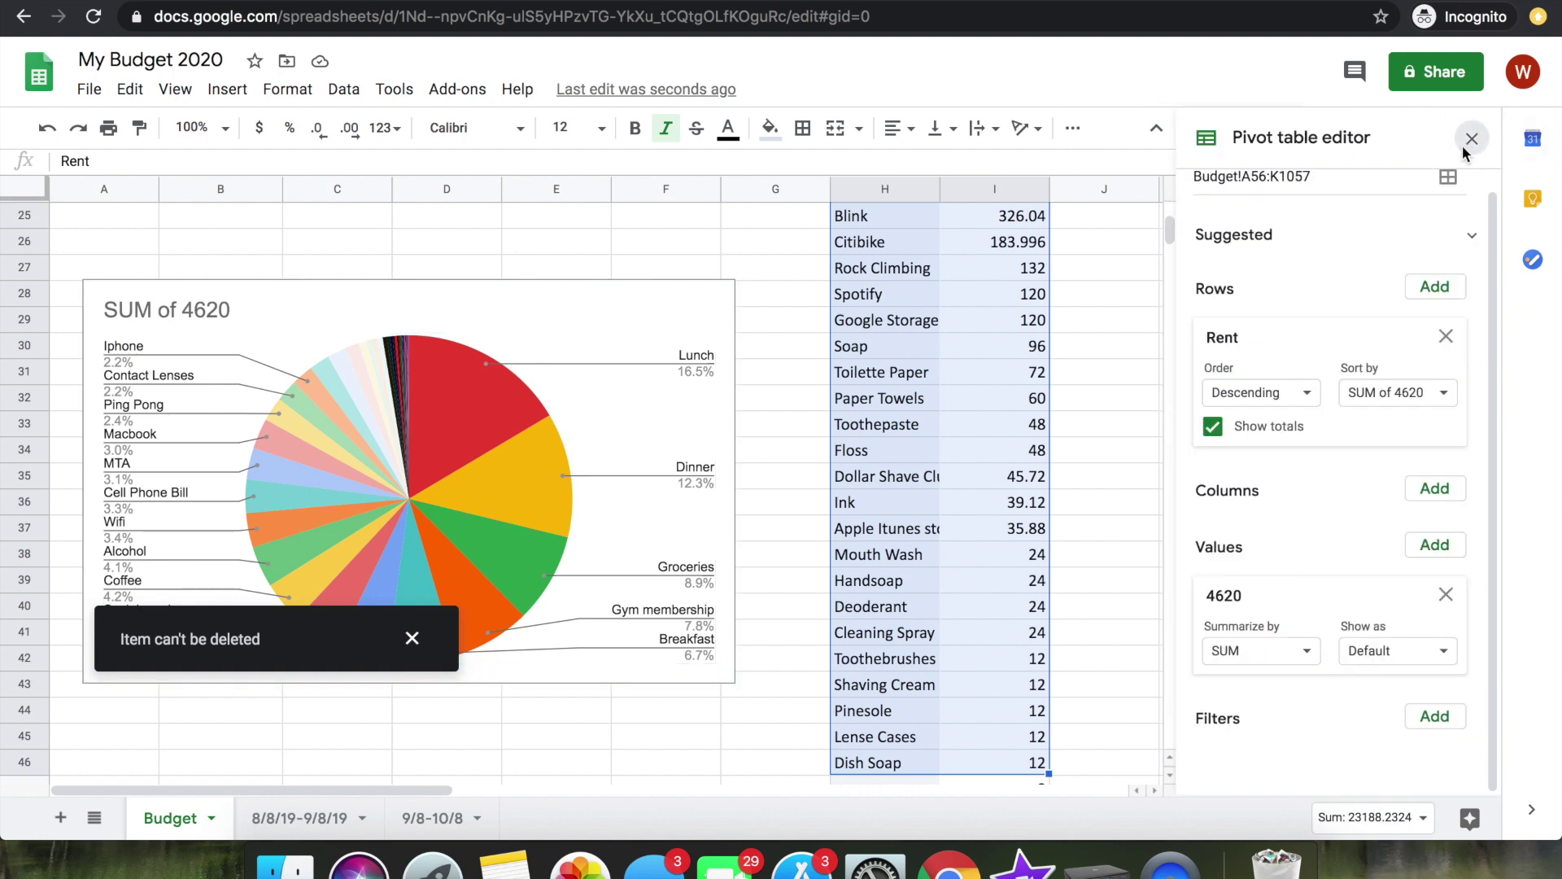
click(1462, 150)
click(648, 294)
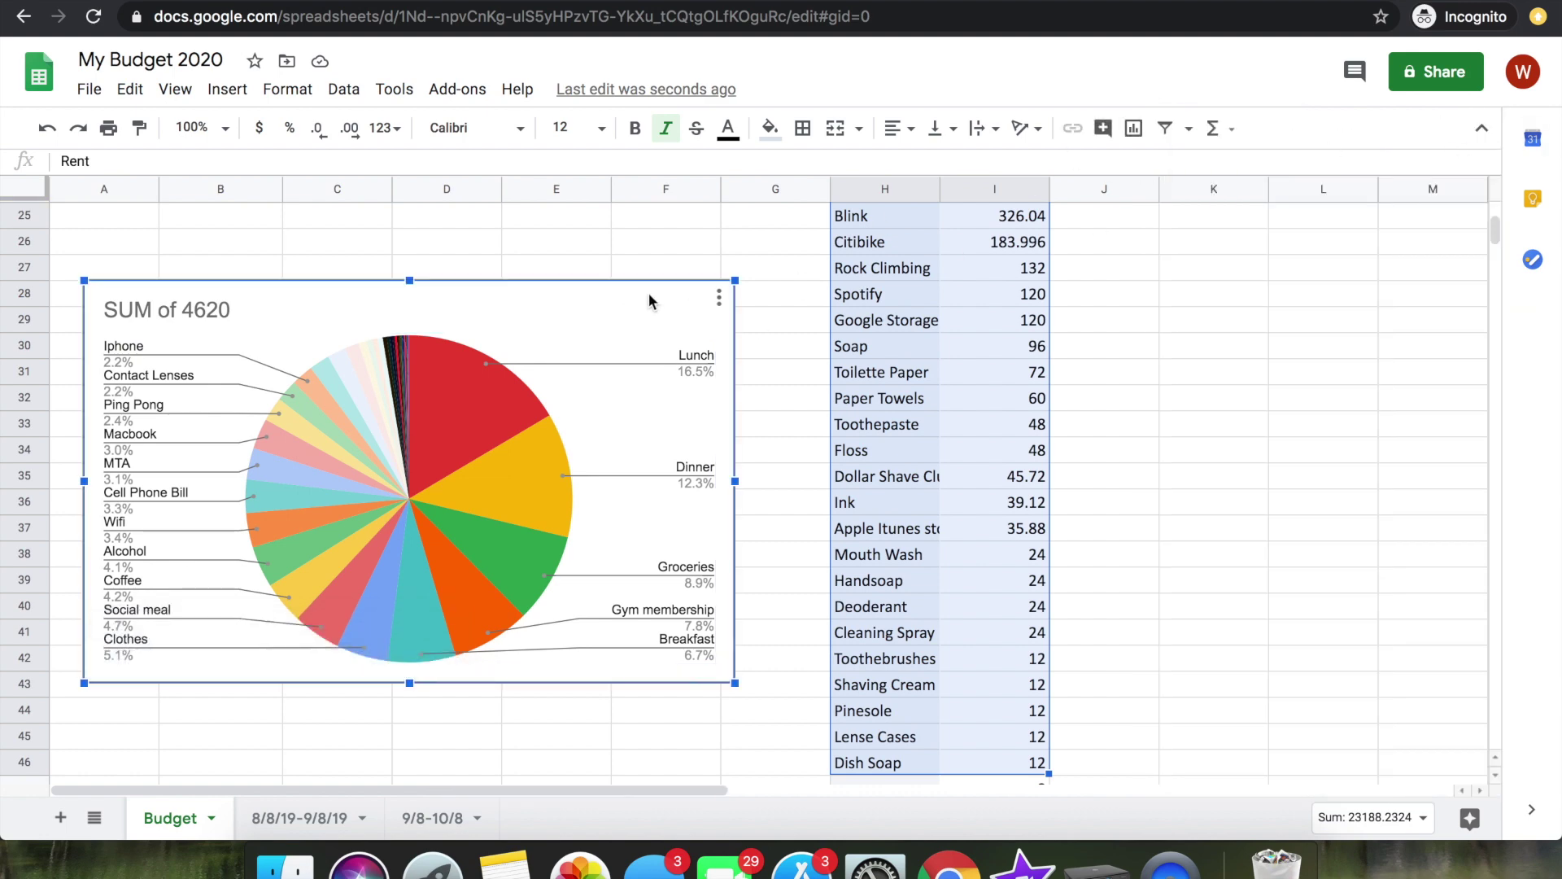
key(Delete)
click(608, 399)
- Look through the annual summaries and the categorised expenses from Rent down to Dish Soap
scroll(607, 402, up, 8)
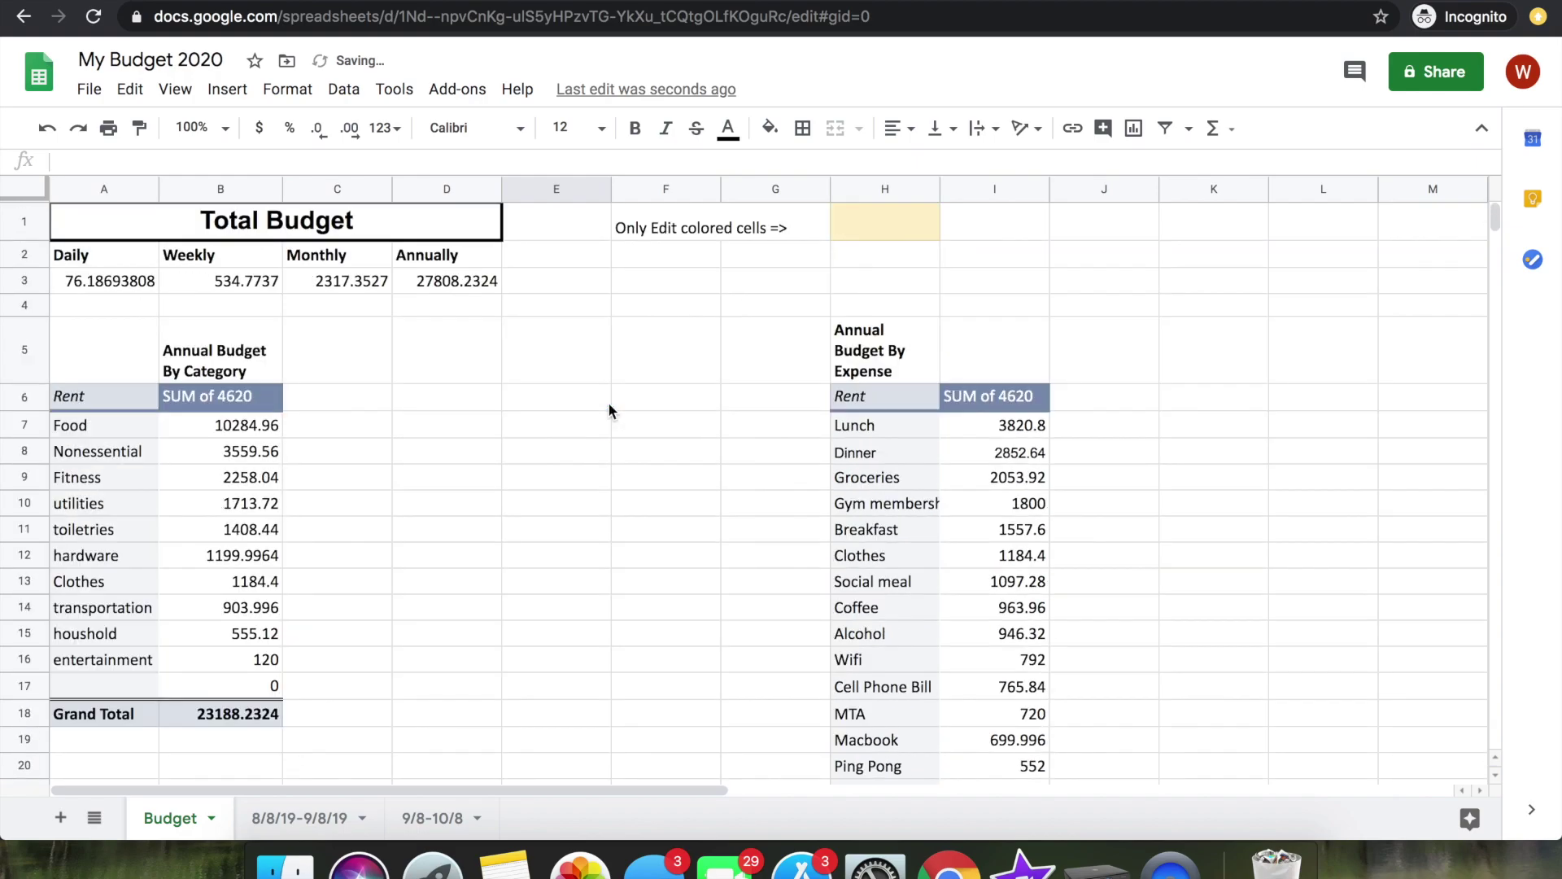
scroll(608, 401, down, 20)
scroll(607, 402, down, 6)
scroll(608, 401, up, 15)
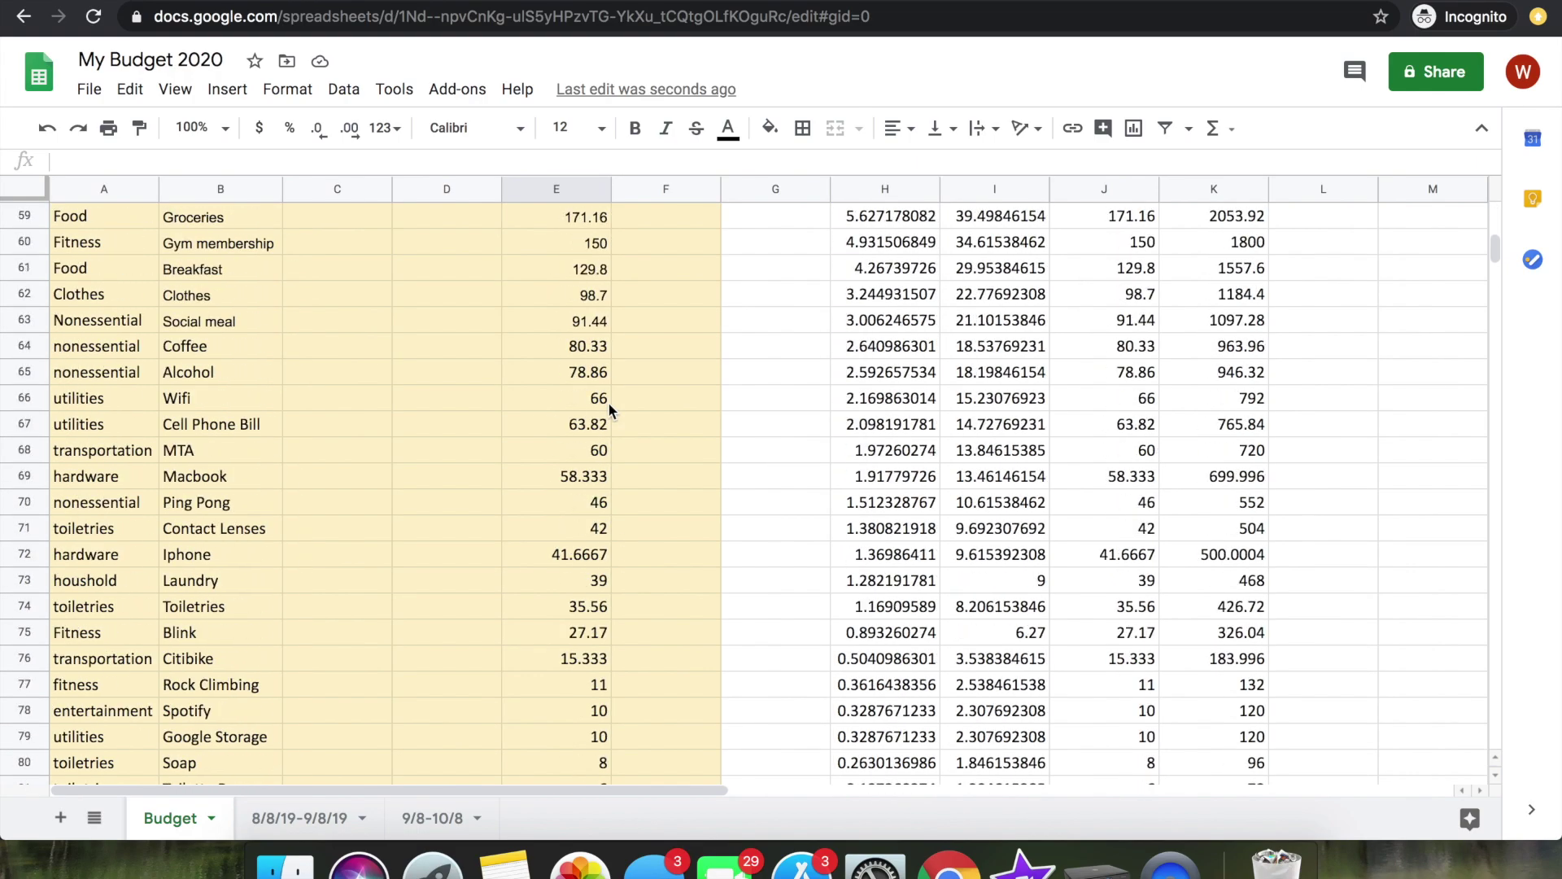
scroll(608, 401, up, 7)
scroll(607, 402, down, 14)
scroll(608, 402, up, 1)
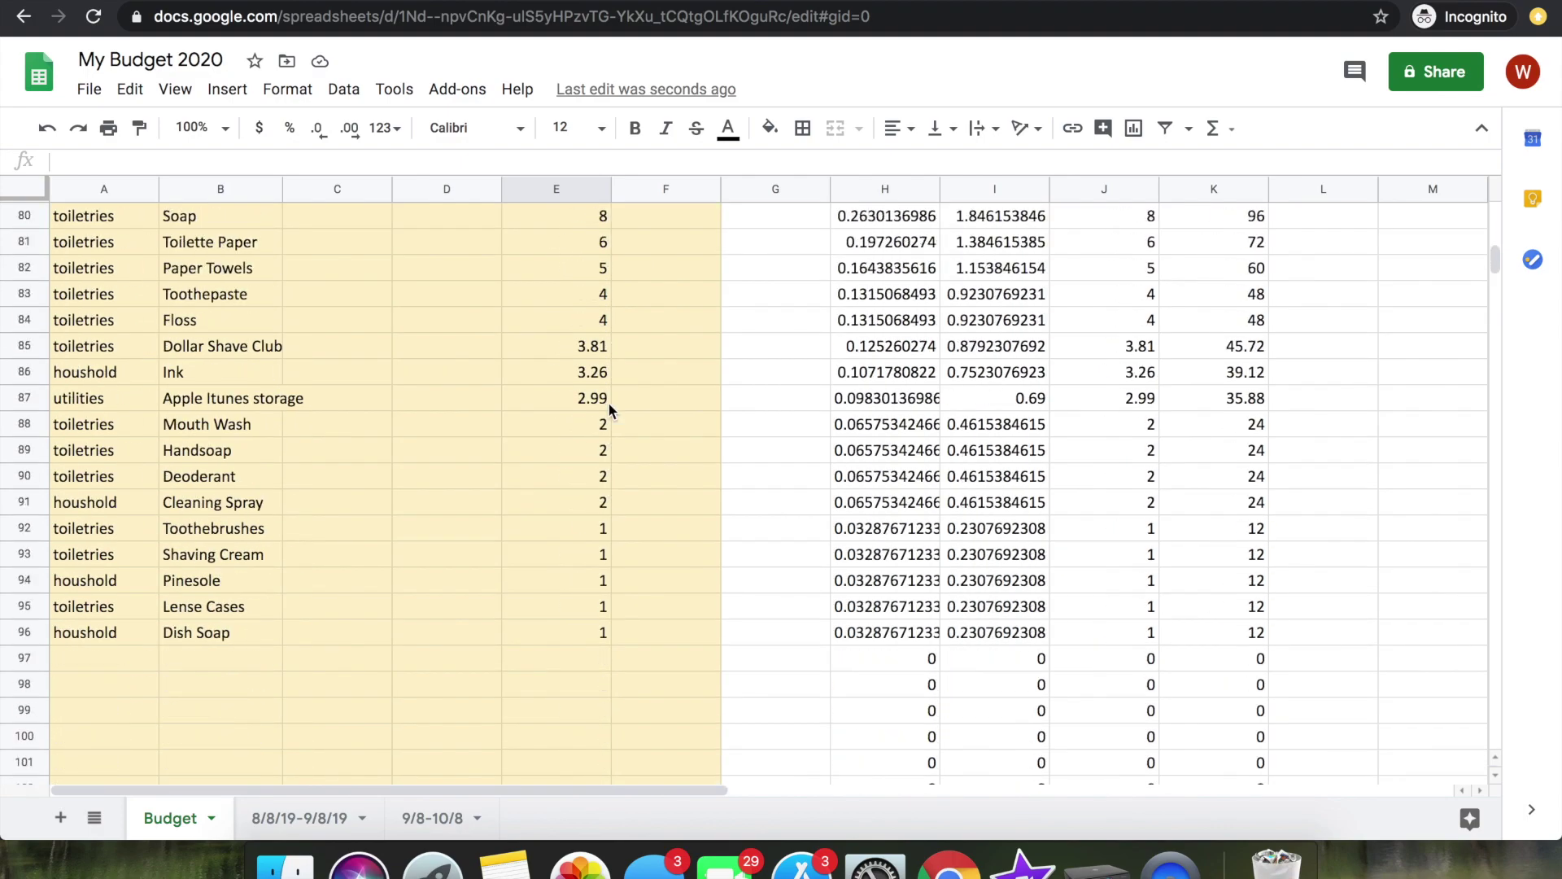
scroll(608, 402, up, 5)
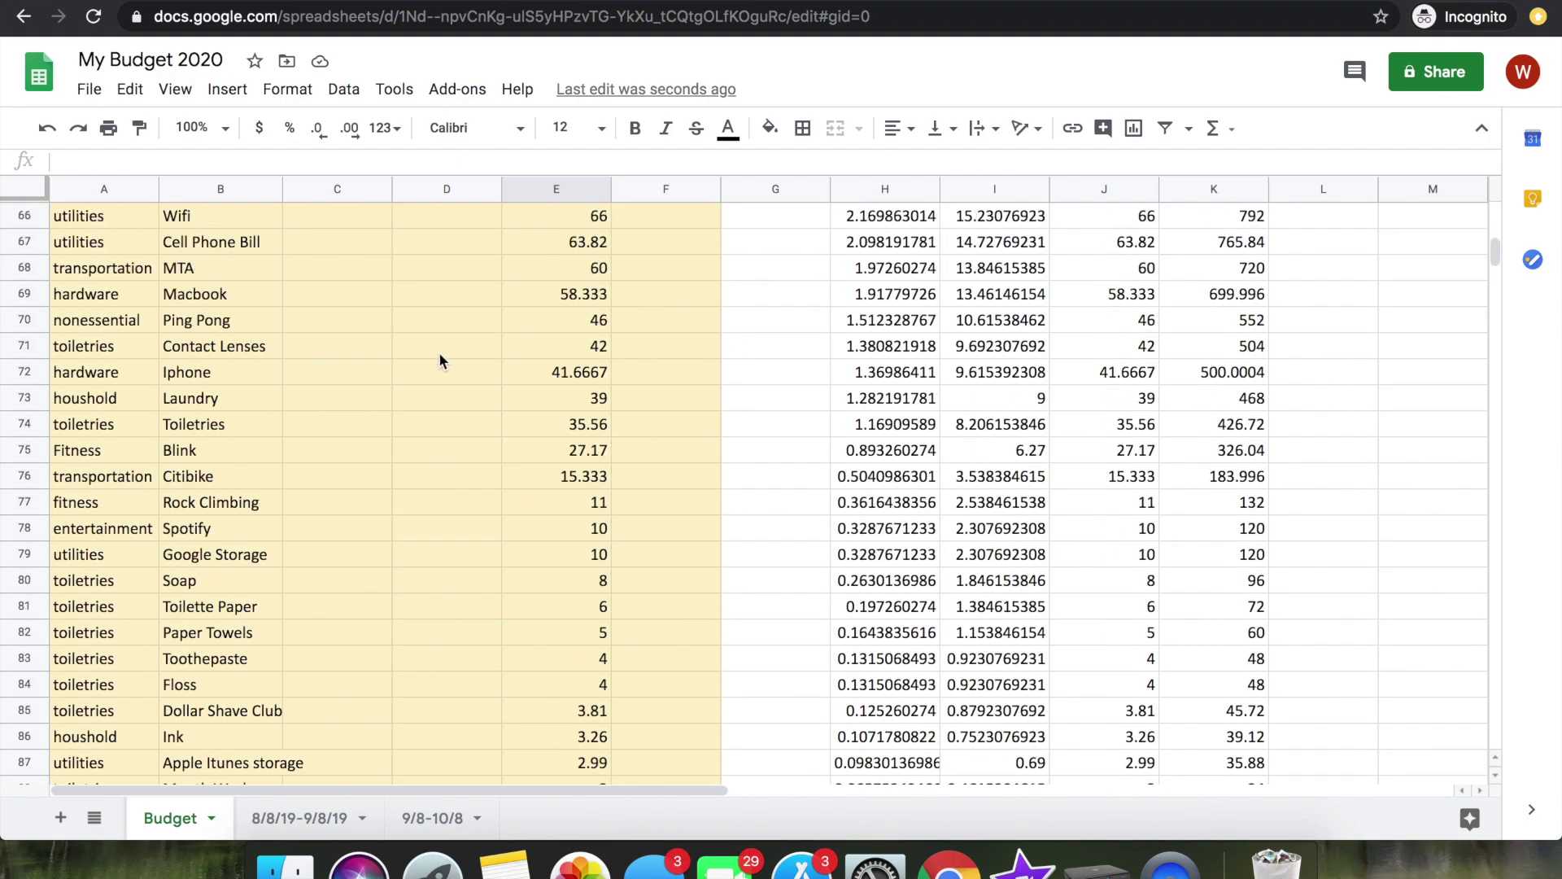
scroll(437, 358, up, 11)
scroll(438, 358, down, 10)
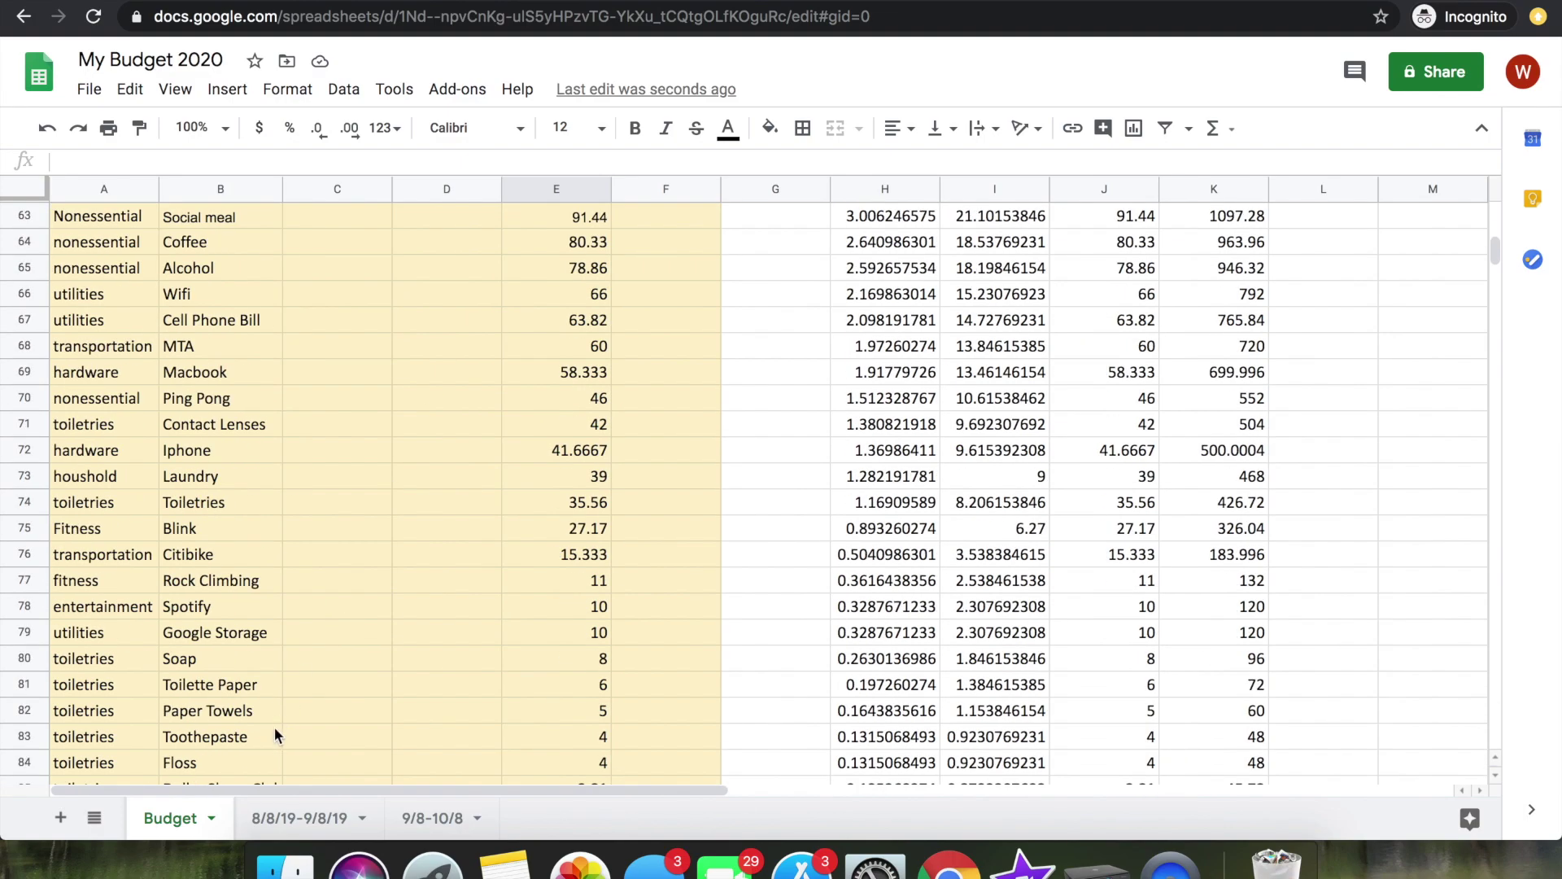
- View the 8/8/19-9/8/19 and 9/8-10/8 sheets, and review the Budget sheet's inputs, outputs and annual summaries
click(305, 818)
click(423, 818)
click(348, 817)
click(167, 817)
scroll(325, 496, up, 7)
scroll(325, 496, up, 2)
scroll(266, 491, down, 4)
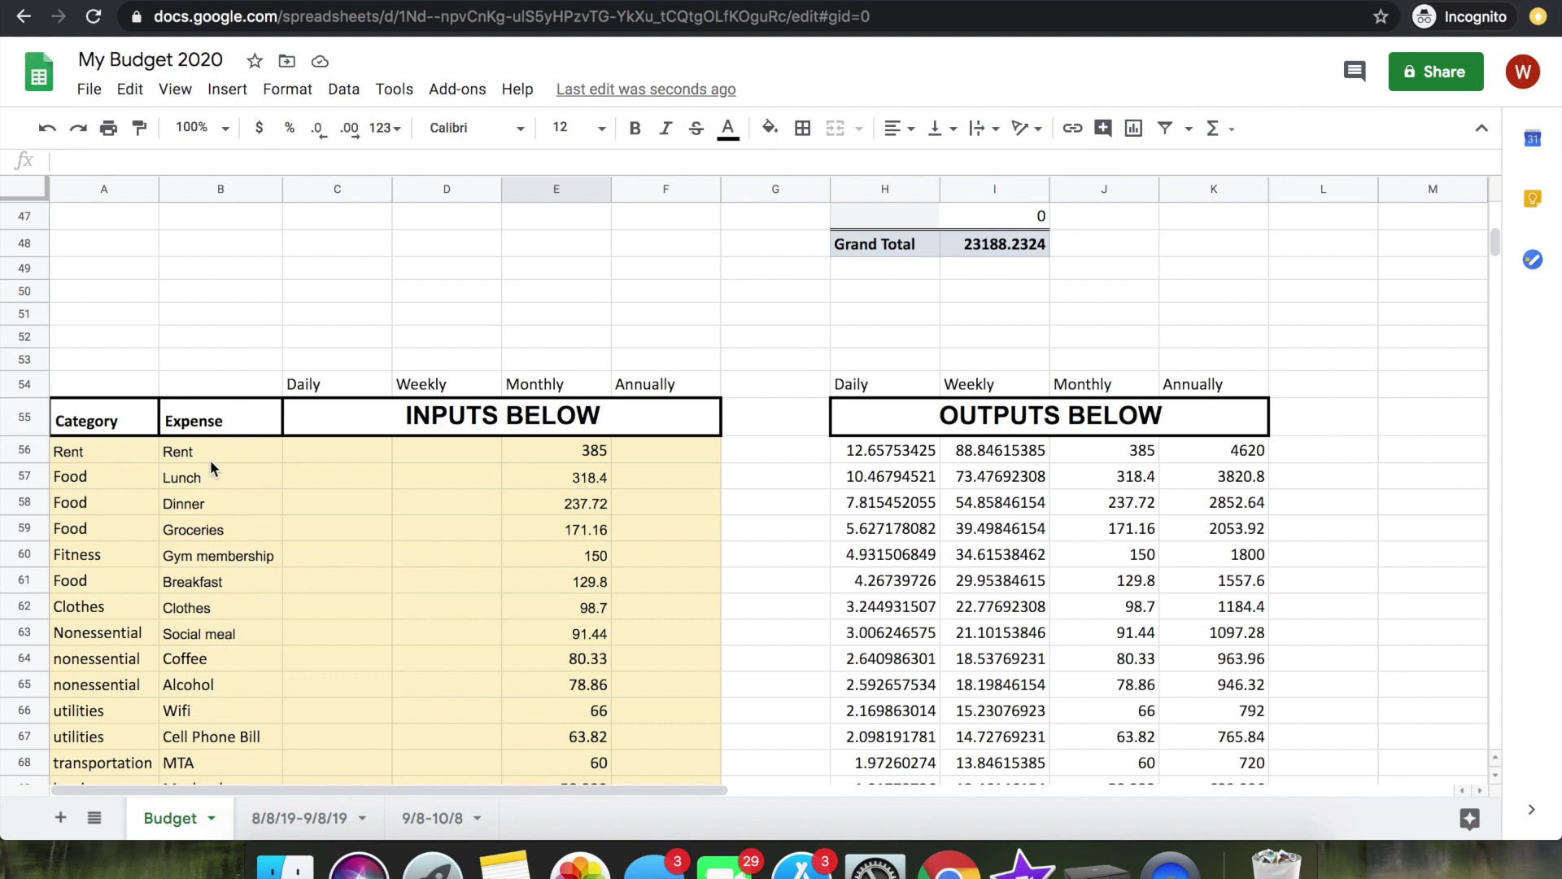
scroll(356, 440, up, 15)
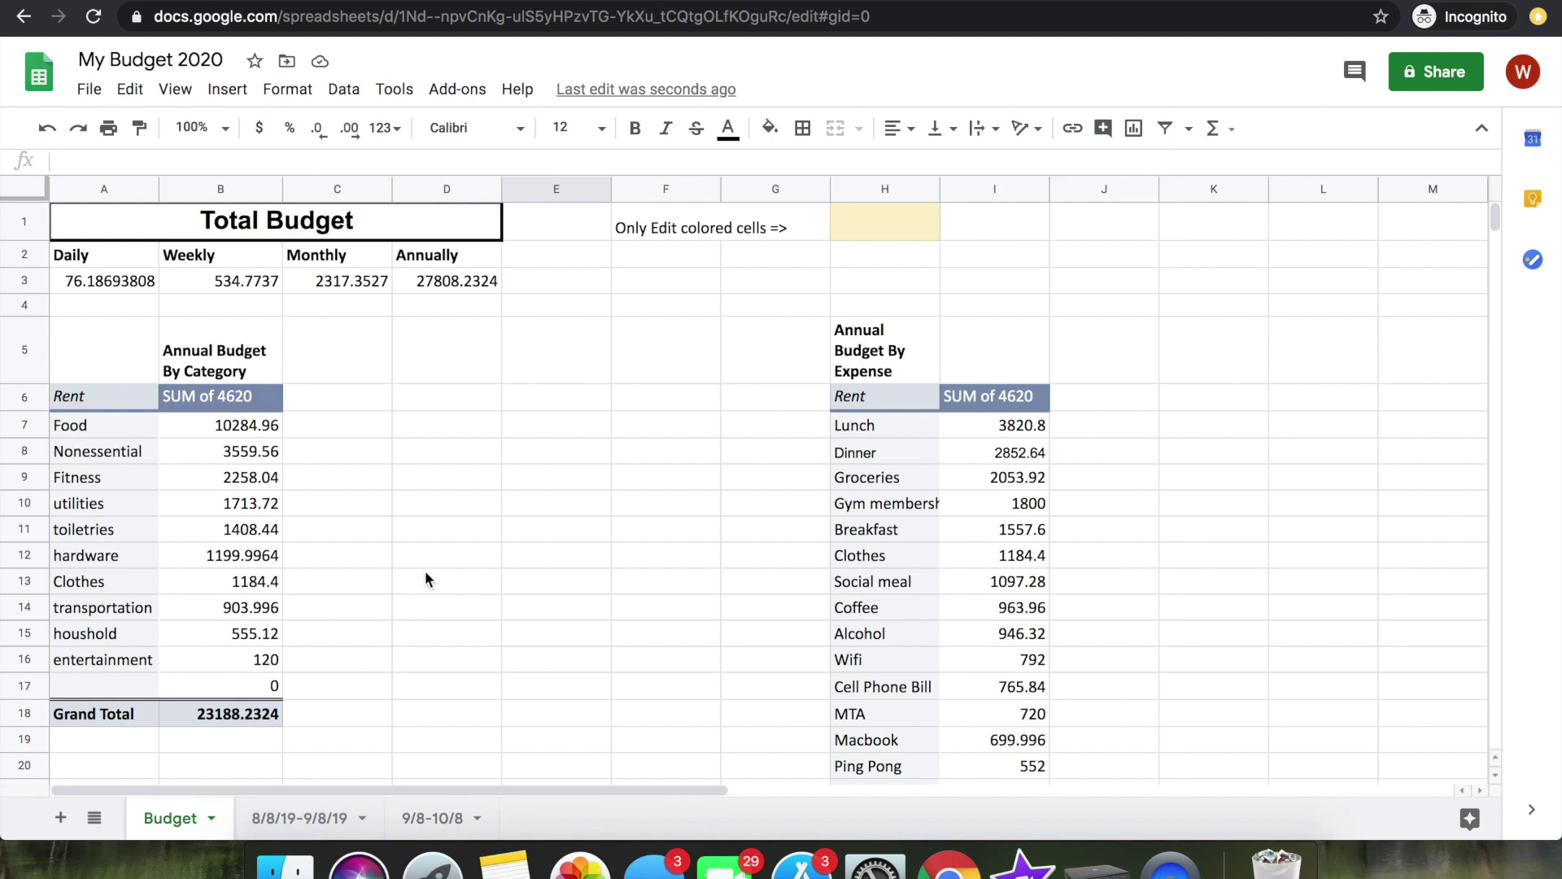
scroll(425, 569, down, 3)
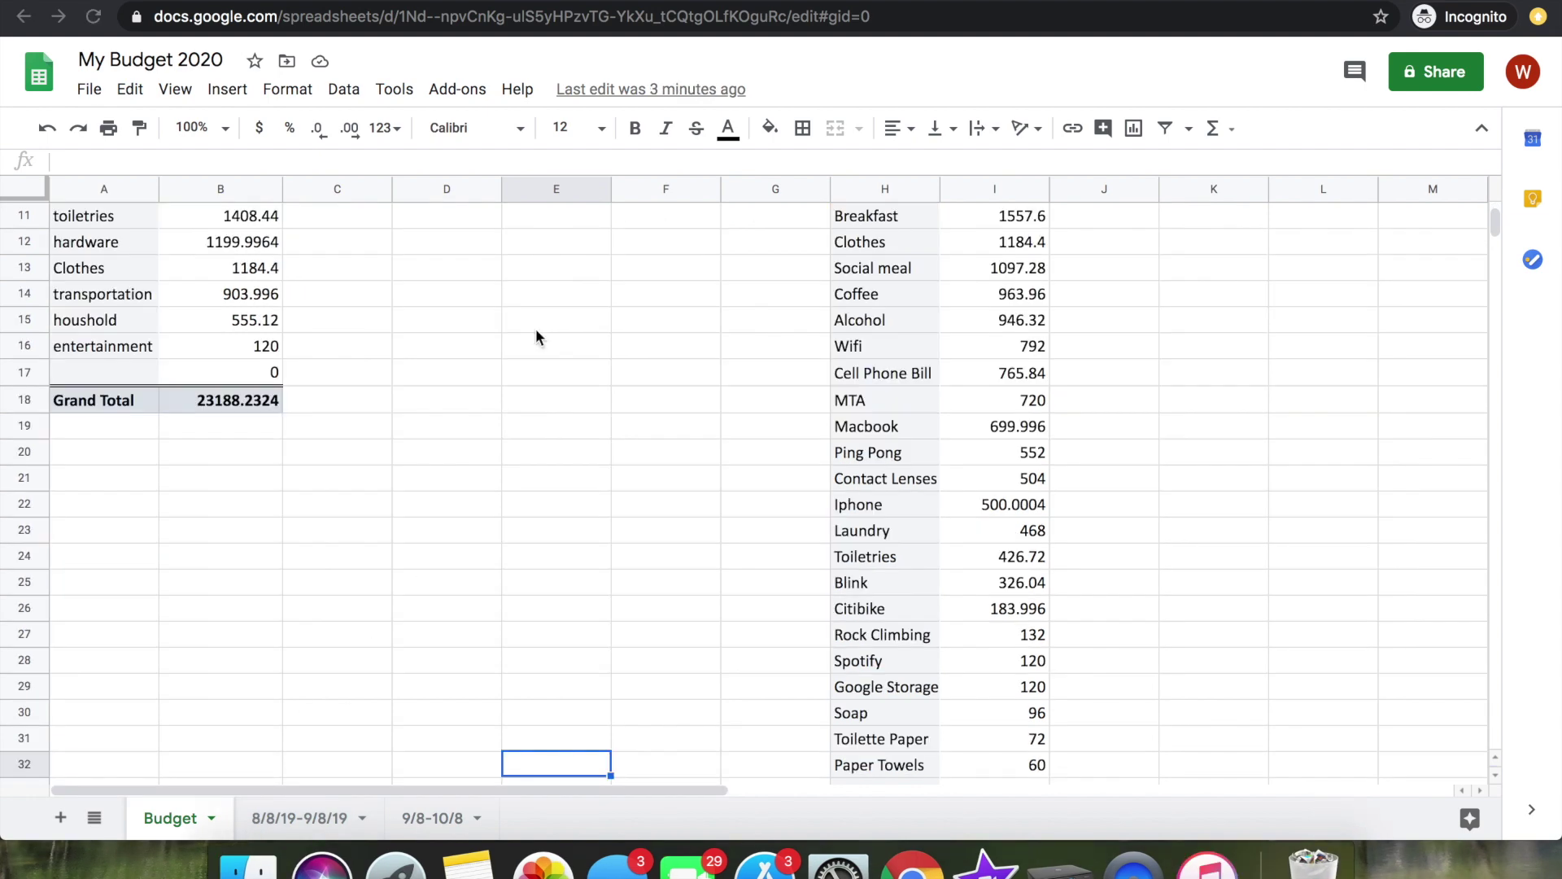
- Review the total budget and the annual category and expense summaries on the Budget sheet
scroll(403, 485, up, 5)
scroll(403, 485, down, 4)
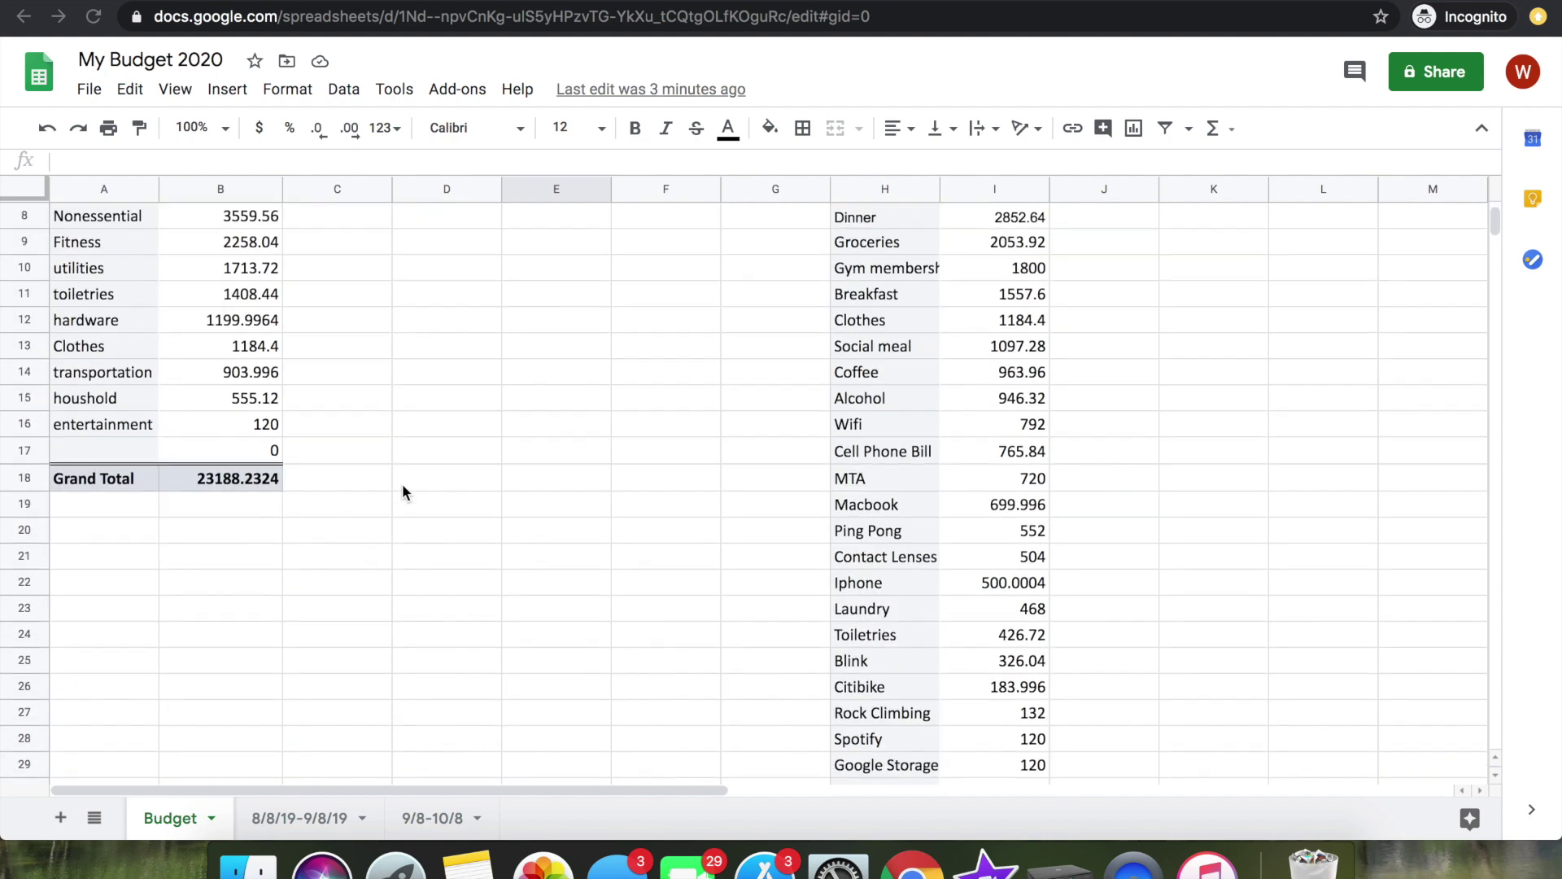
scroll(402, 493, up, 3)
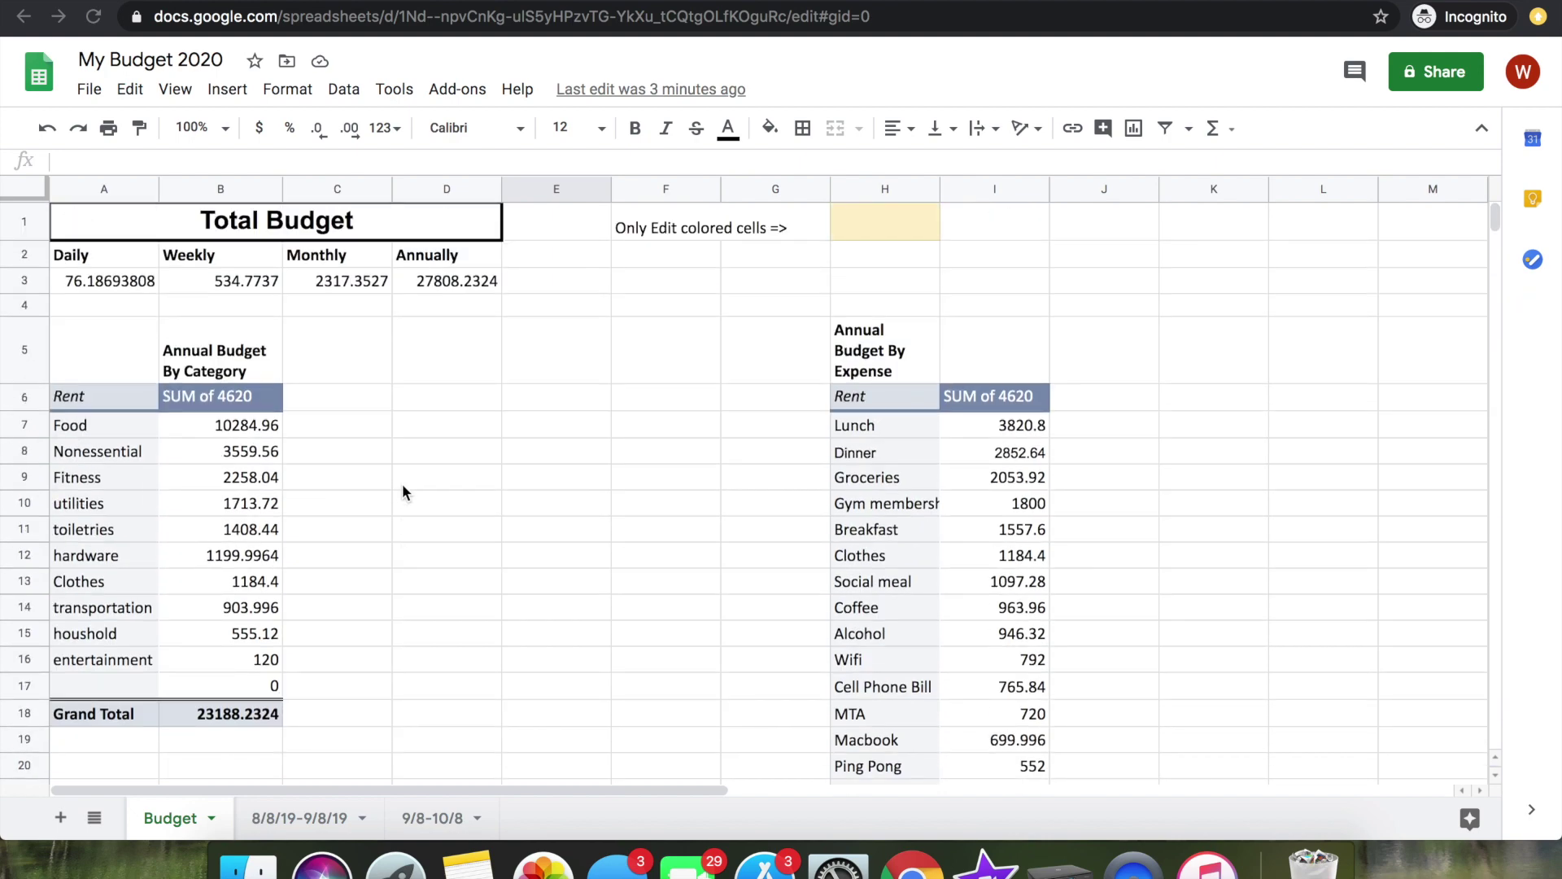
scroll(402, 491, down, 1)
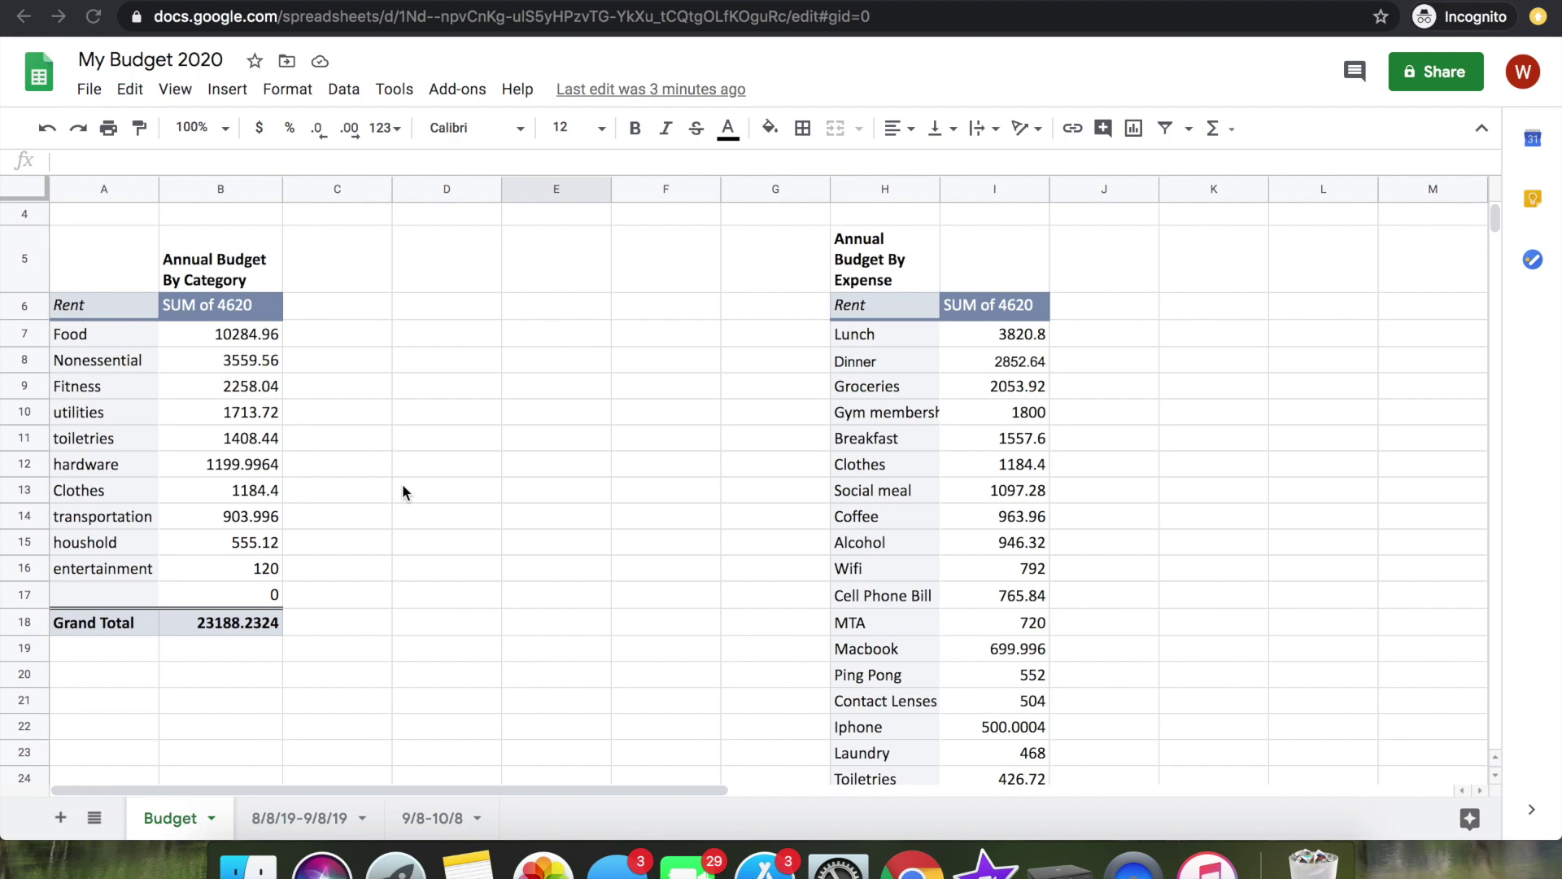
scroll(402, 492, down, 1)
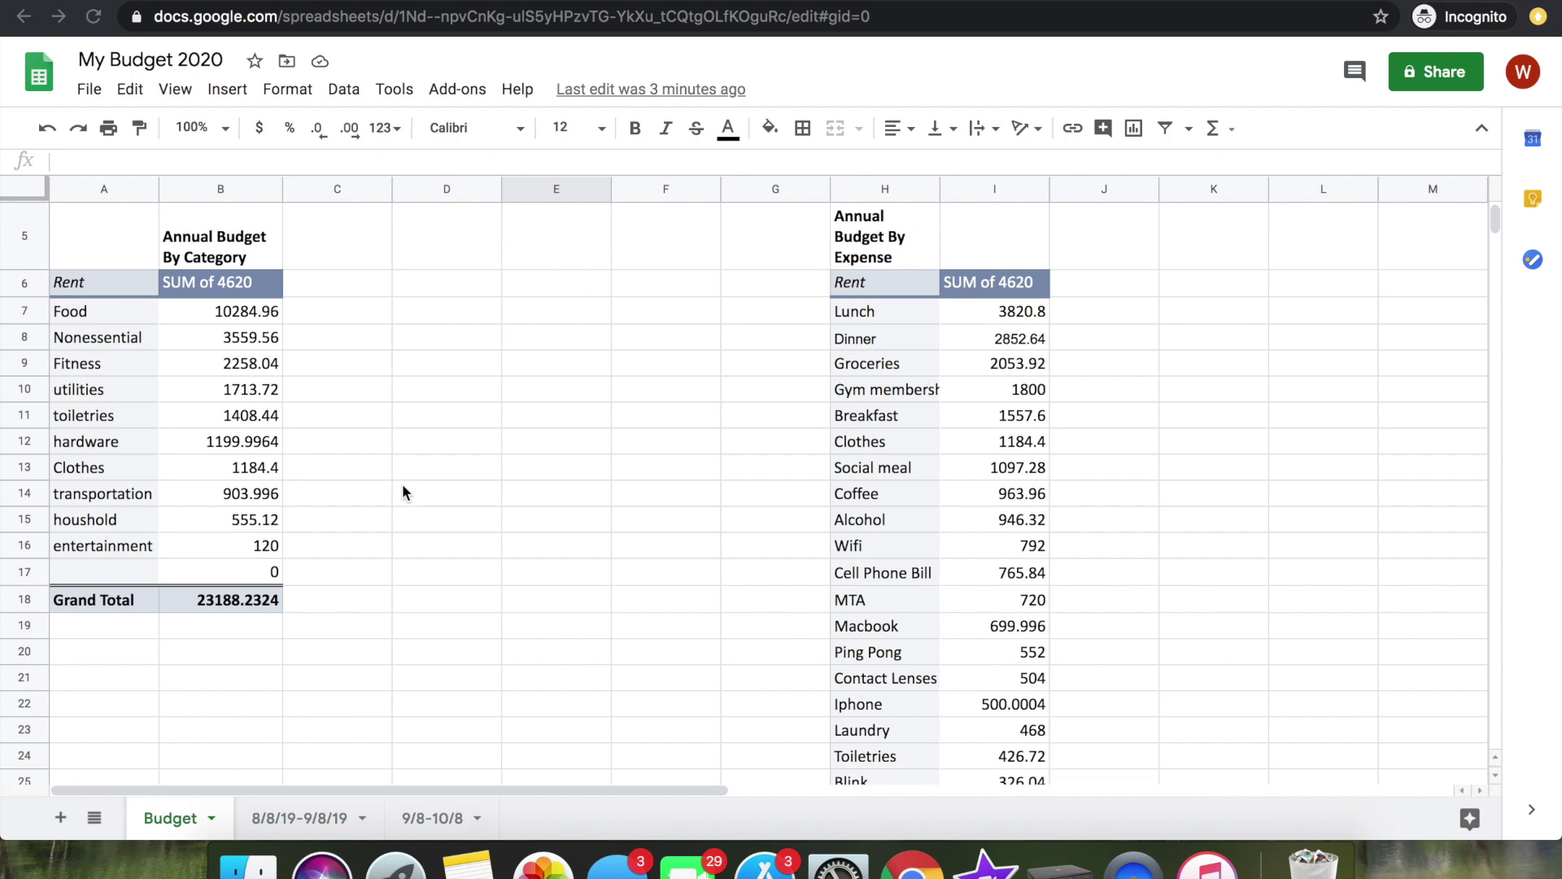
click(132, 652)
scroll(132, 653, up, 1)
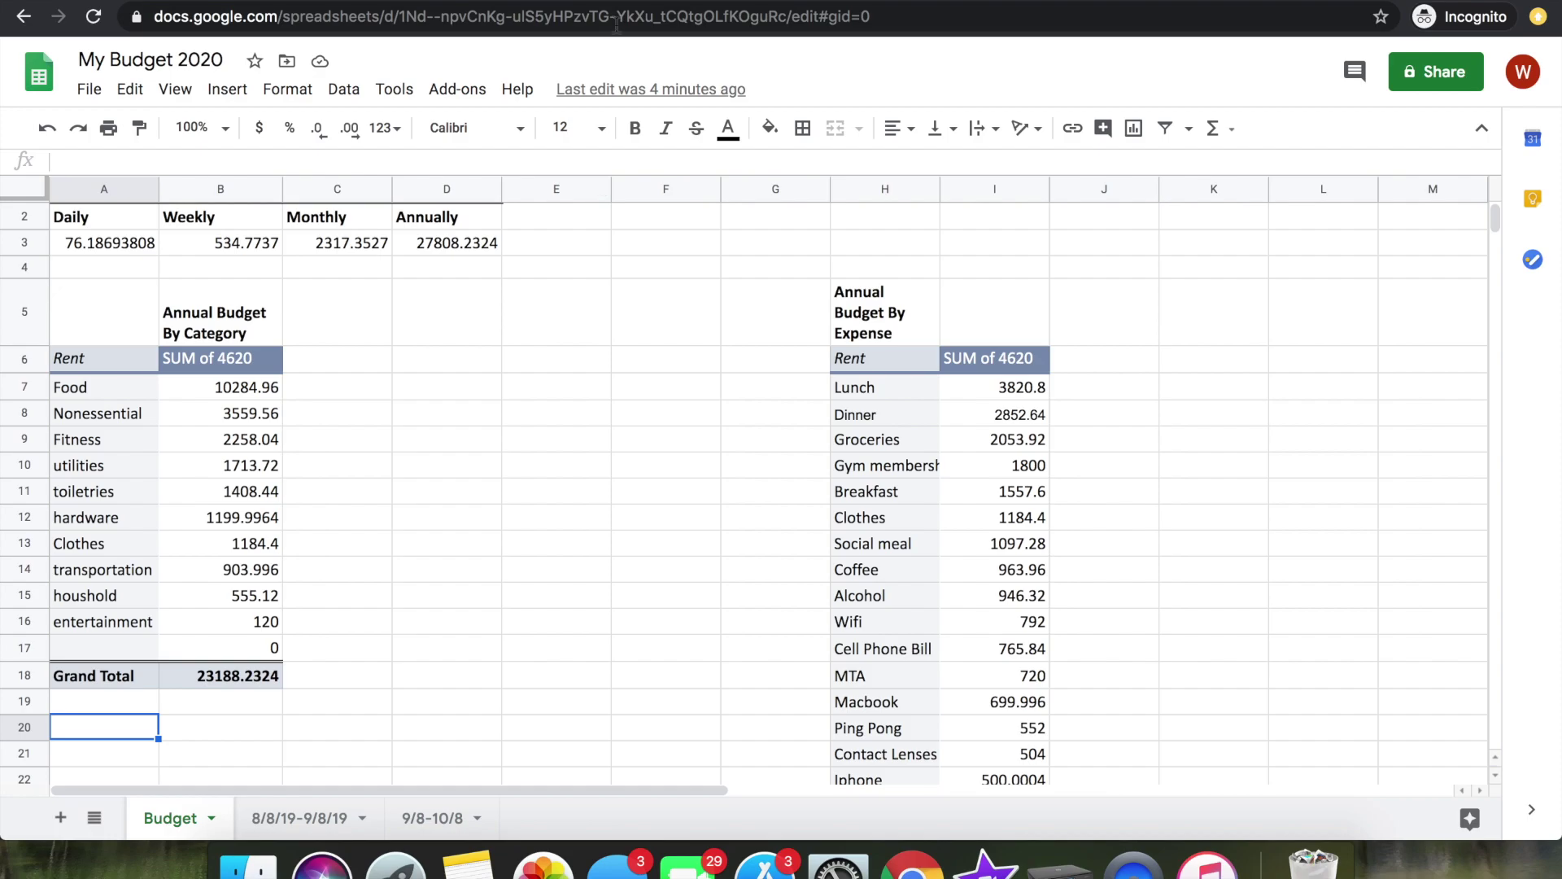
- Search the web for "income tax calculator" in a new browser tab and open SmartAsset's free income tax calculator
key(super+t)
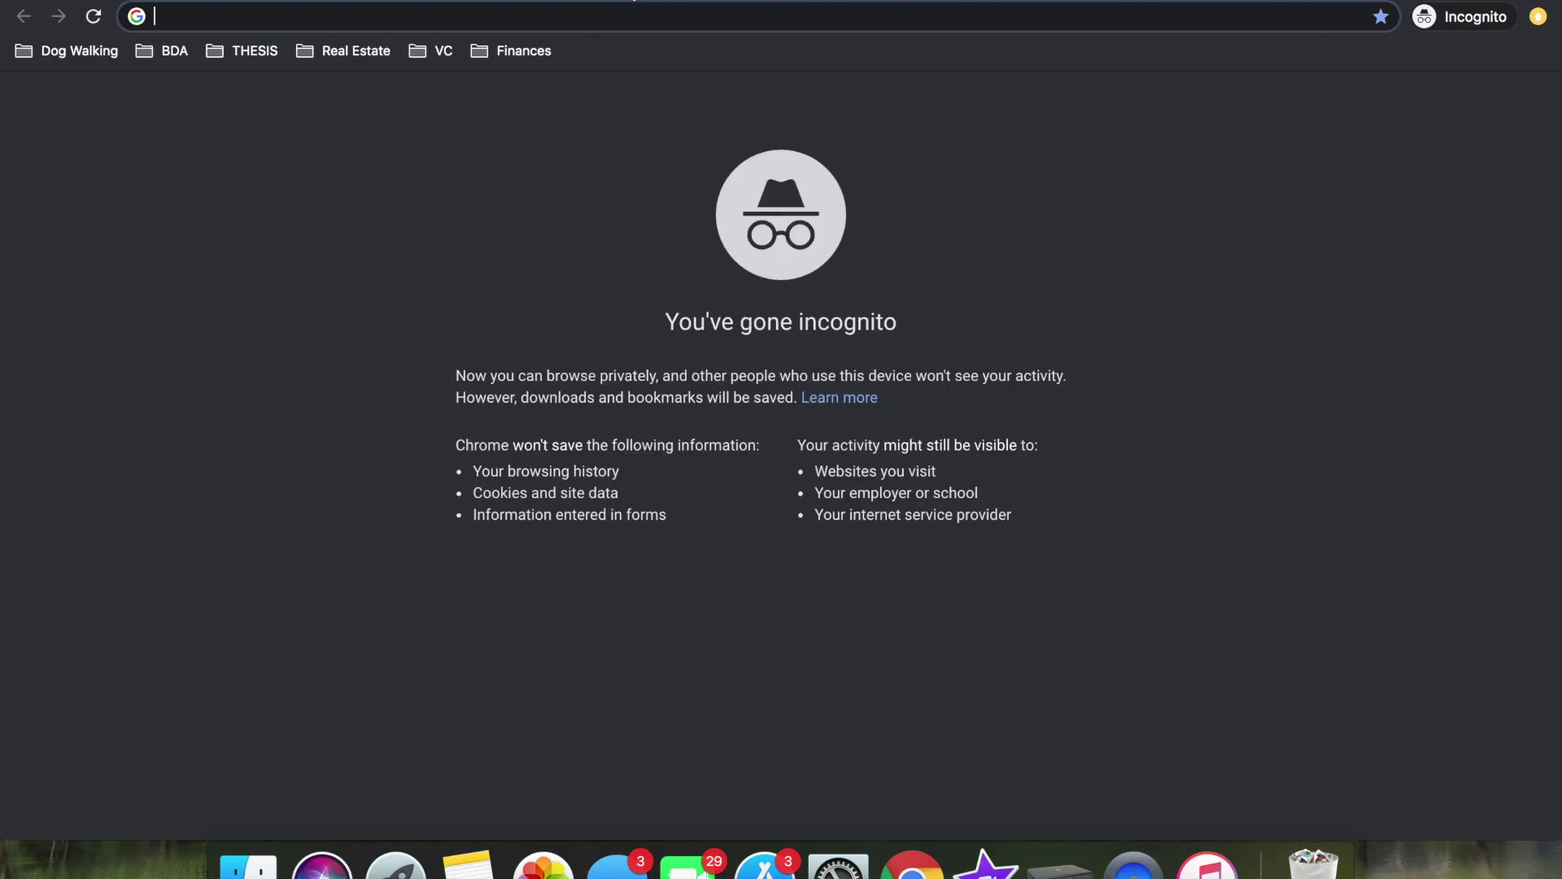
text(income)
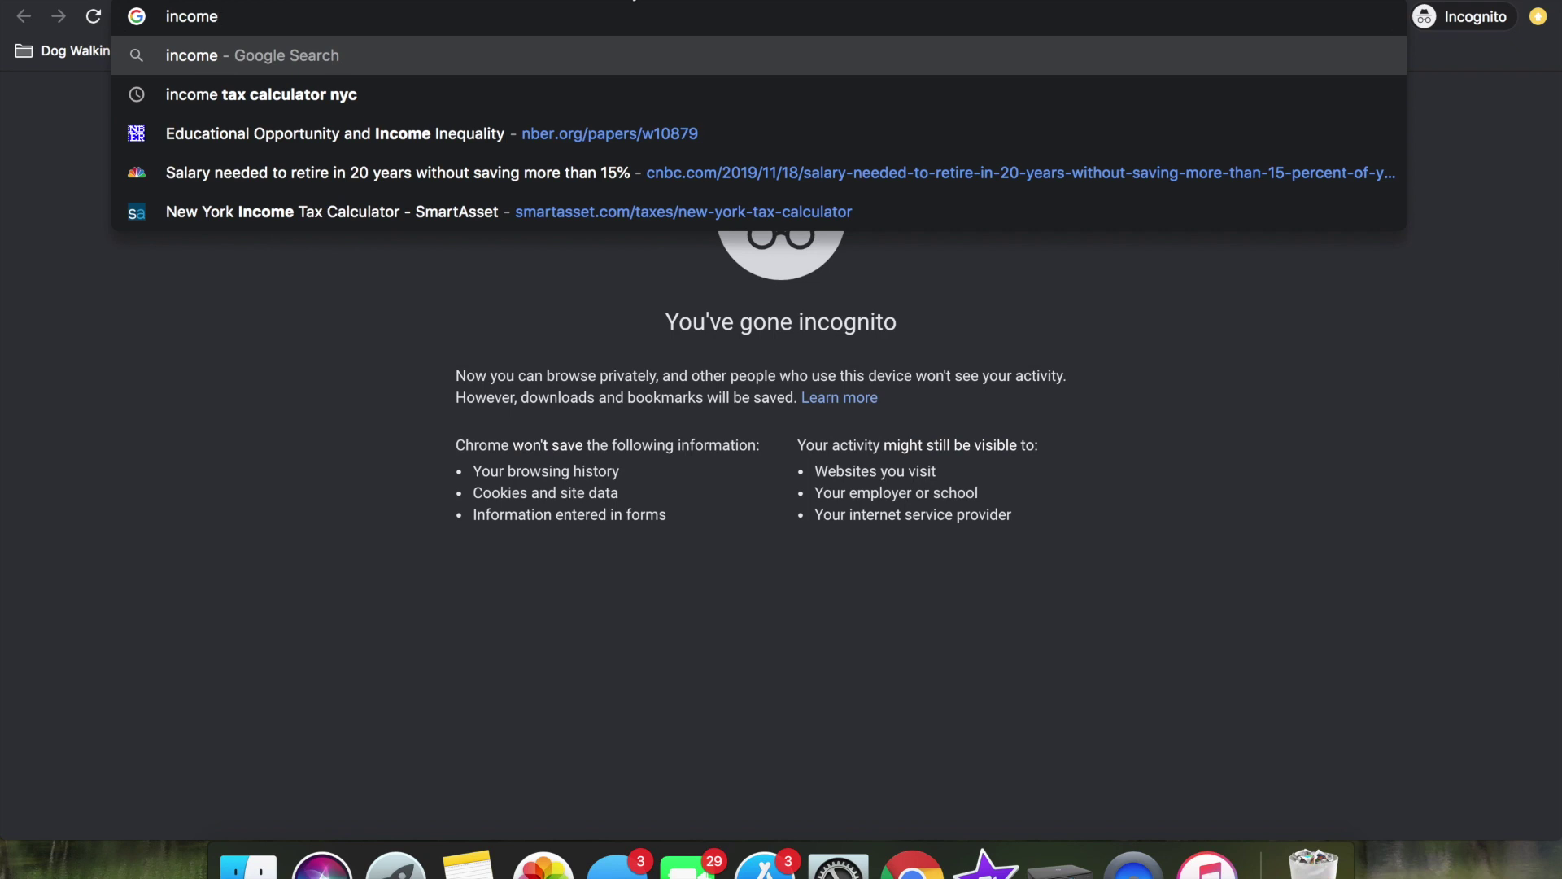
text(tax cal)
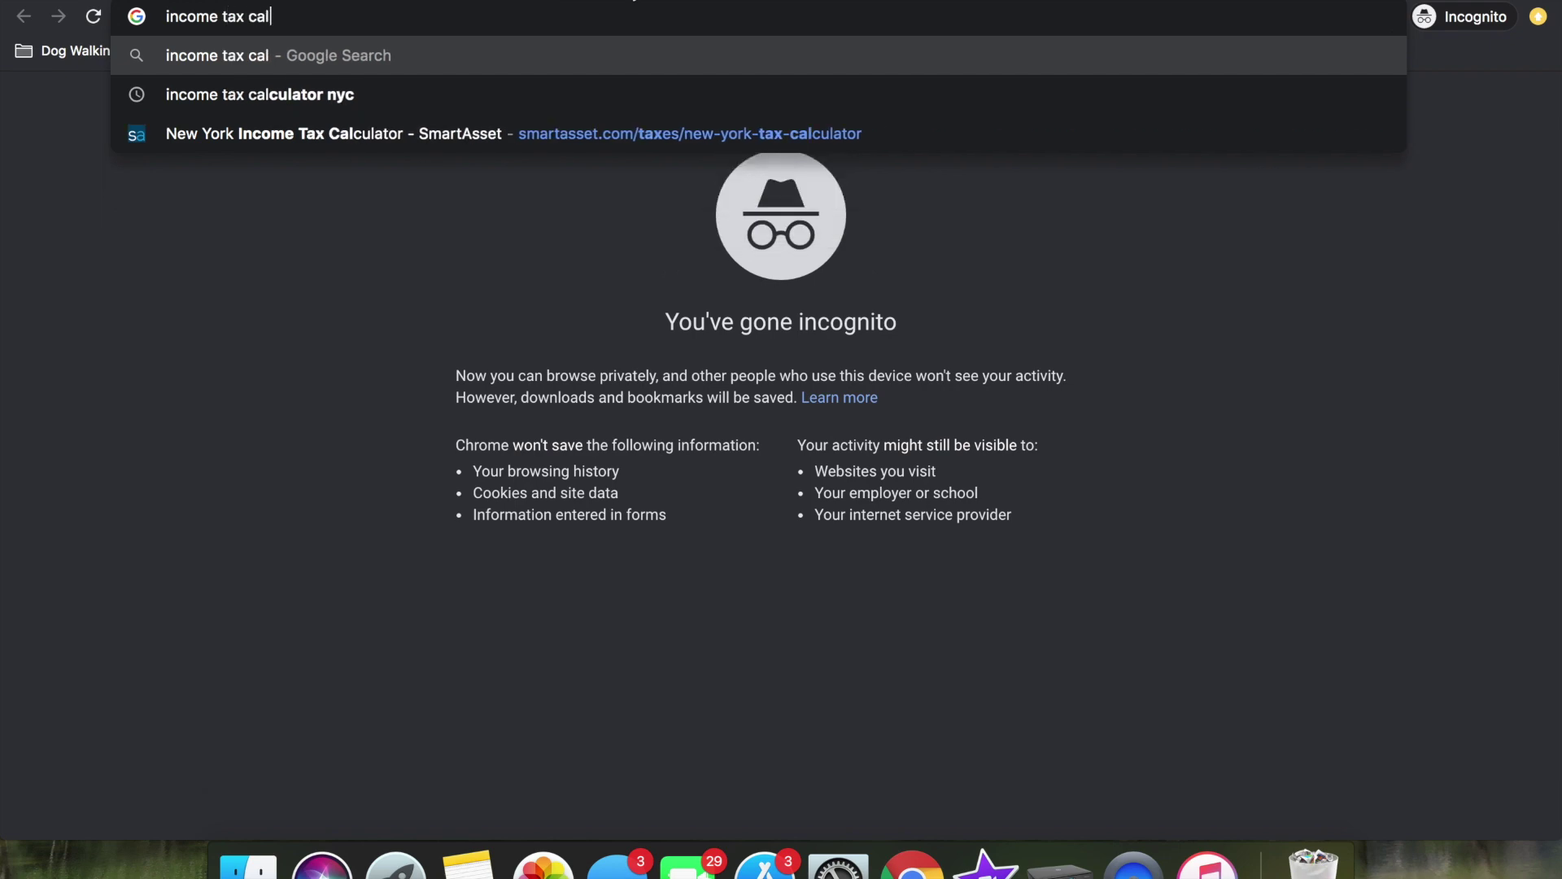
text(culator)
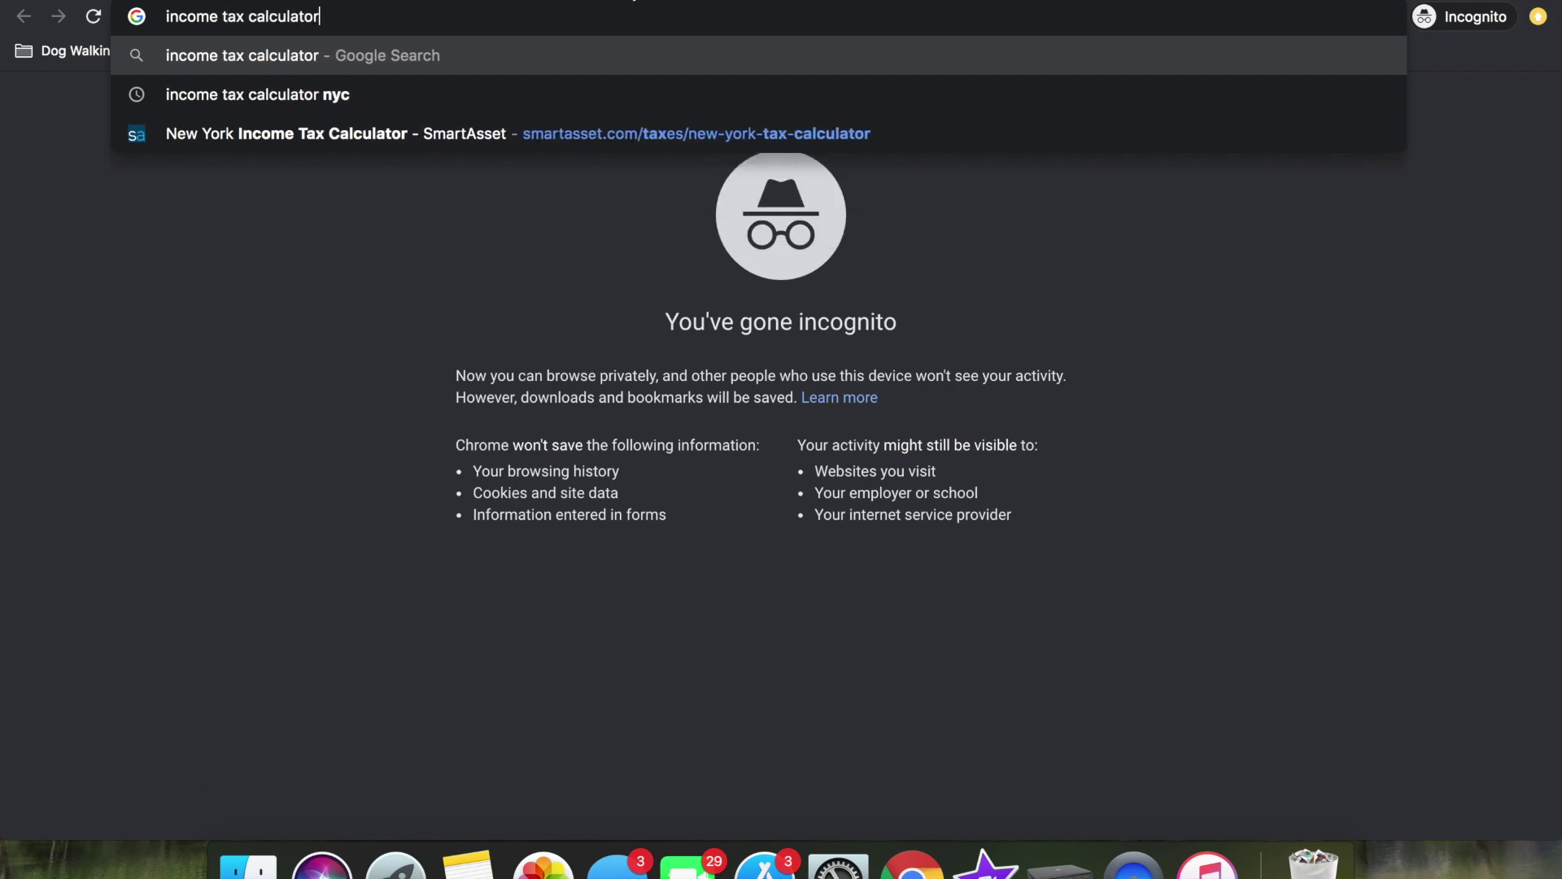
key(Return)
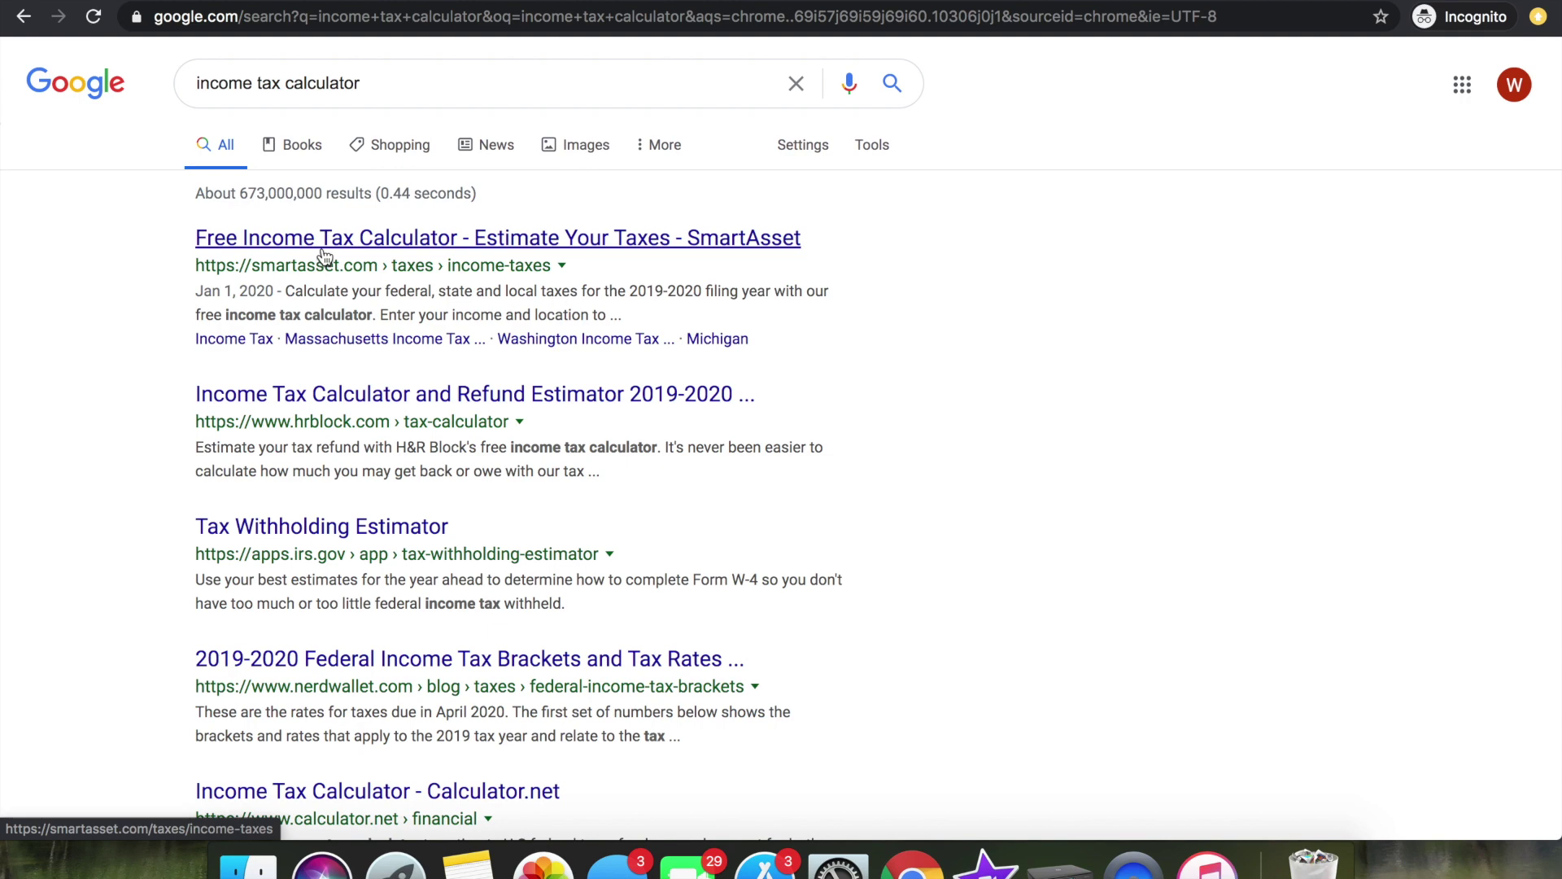
click(437, 241)
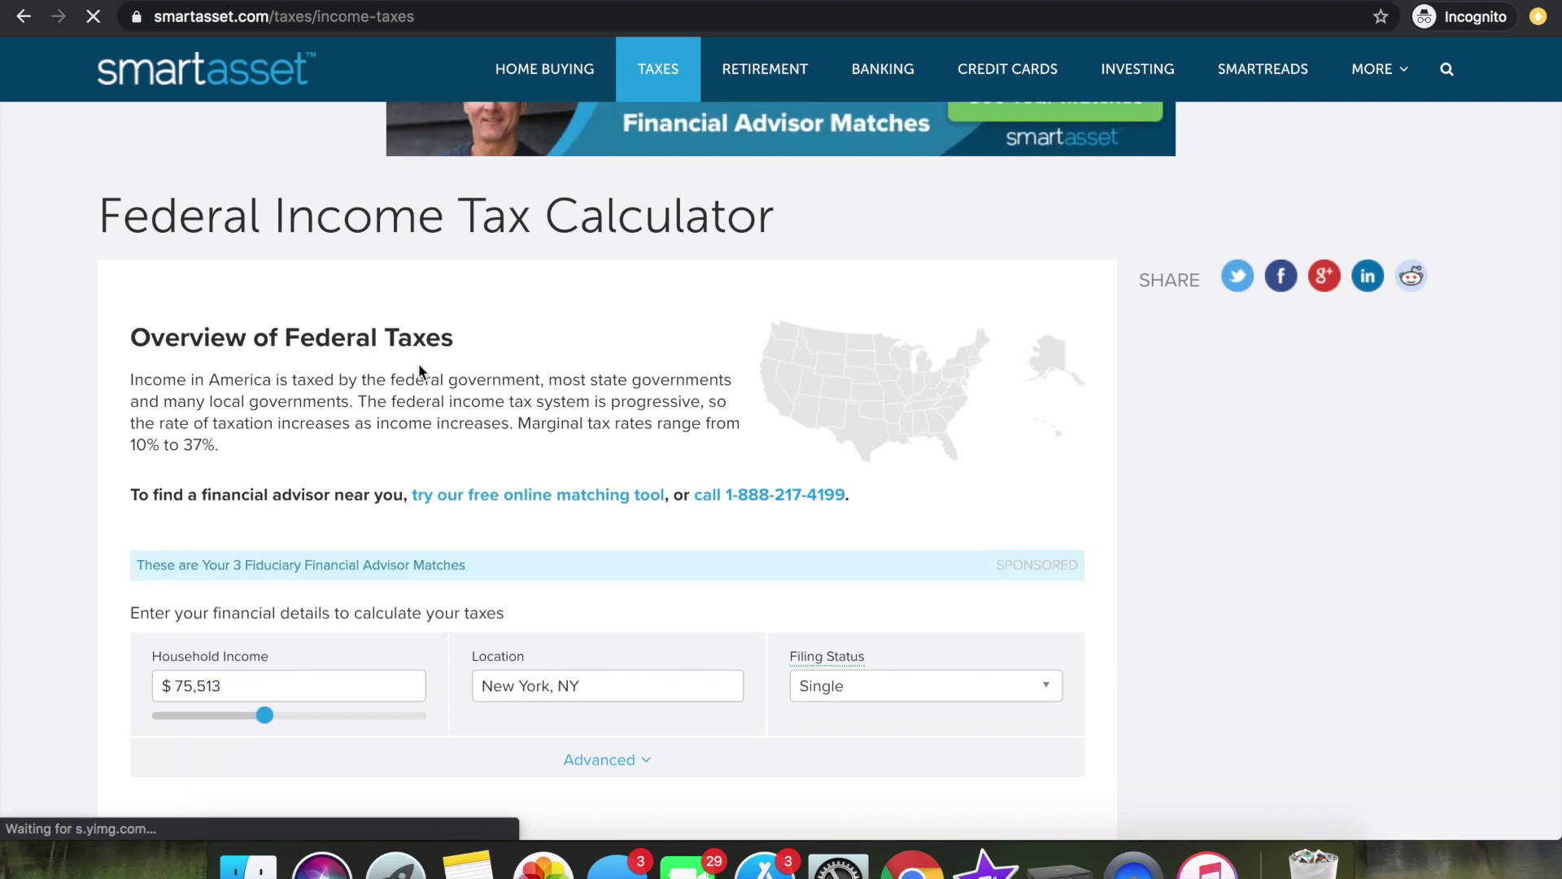
- Set the household income to $60,000 for a single filer in New York, NY, and examine the take-home pay in the tax breakdown
scroll(418, 362, down, 2)
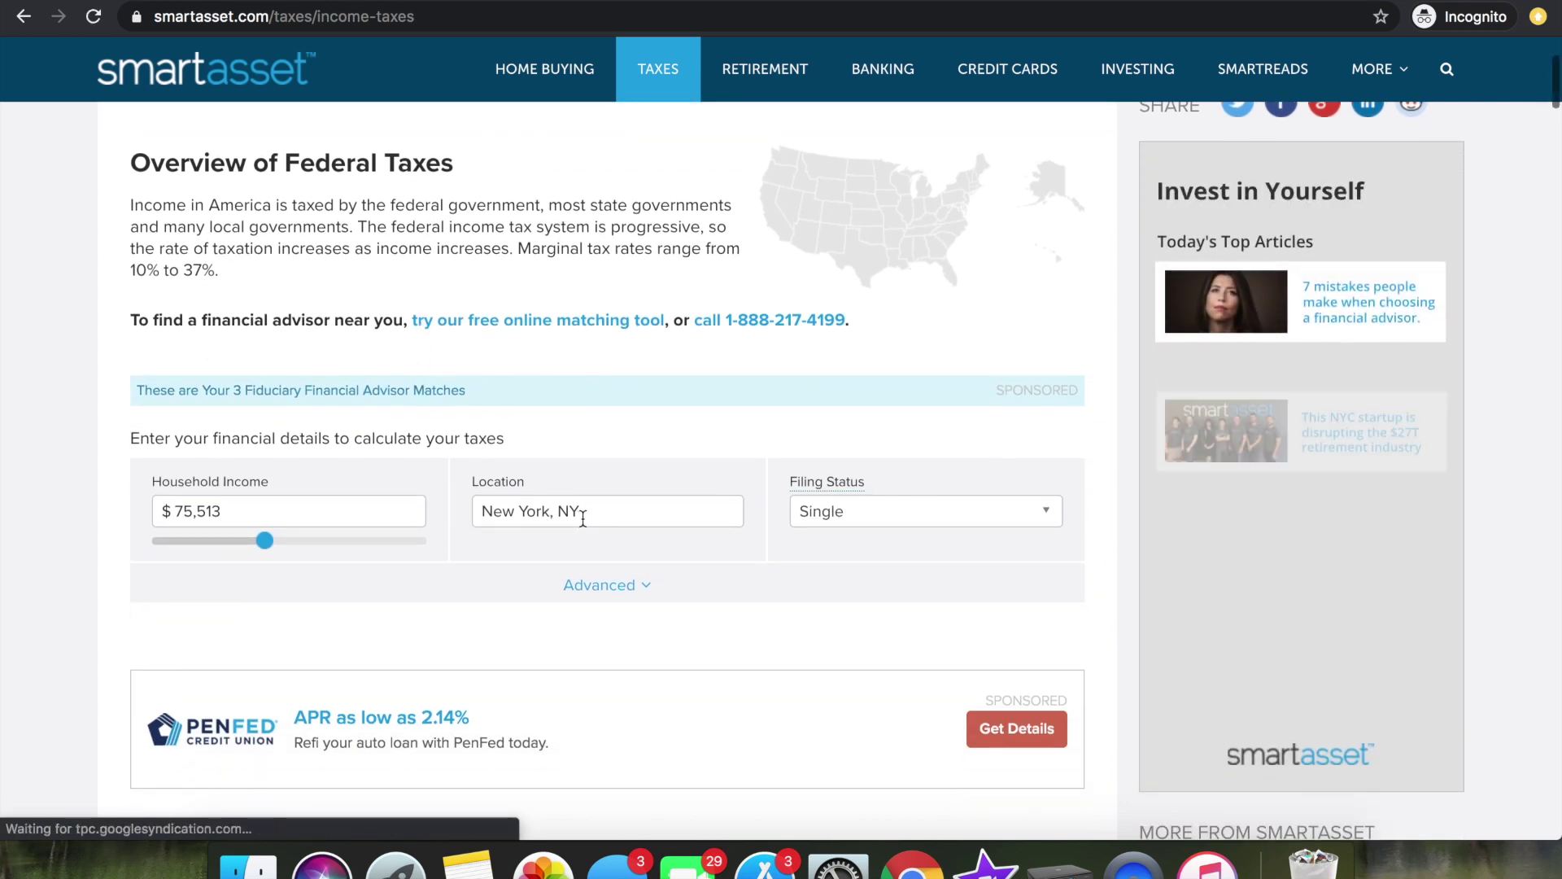
double_click(246, 511)
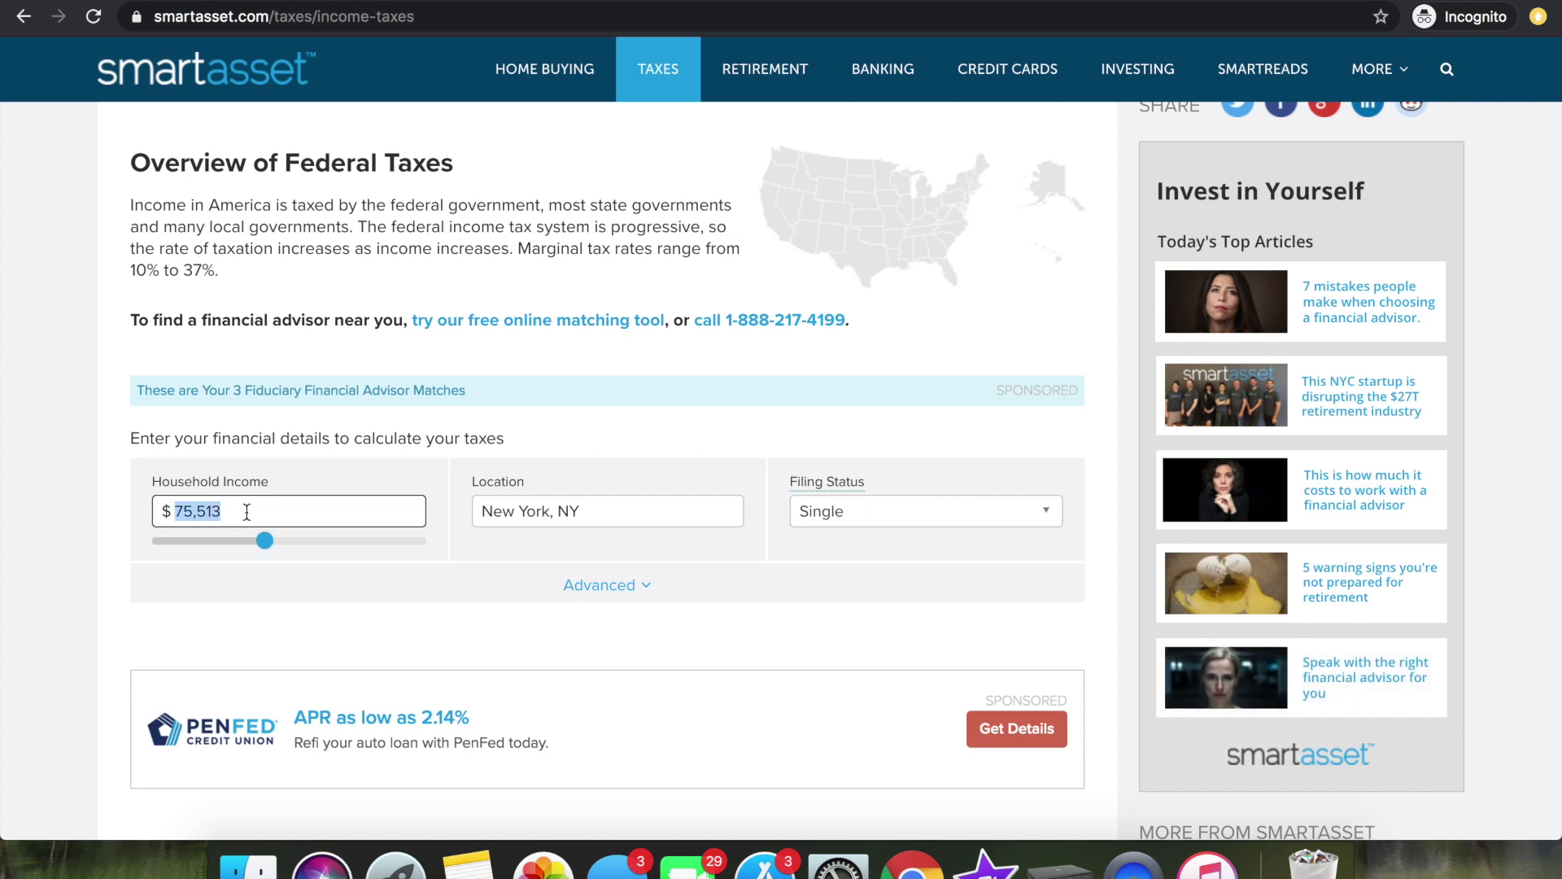
text(60,000)
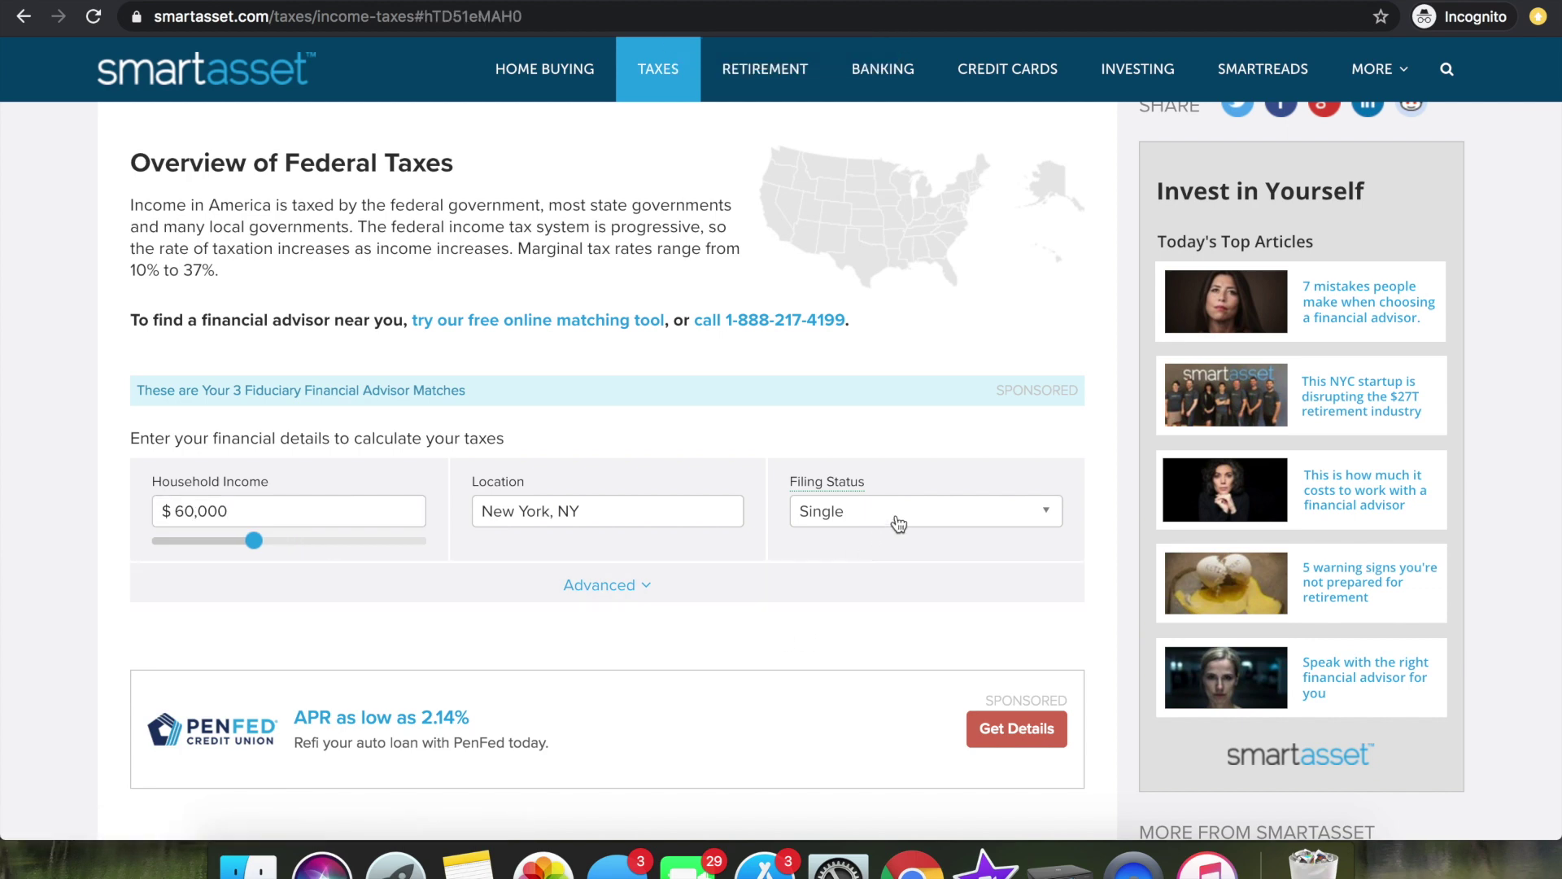
scroll(903, 485, down, 10)
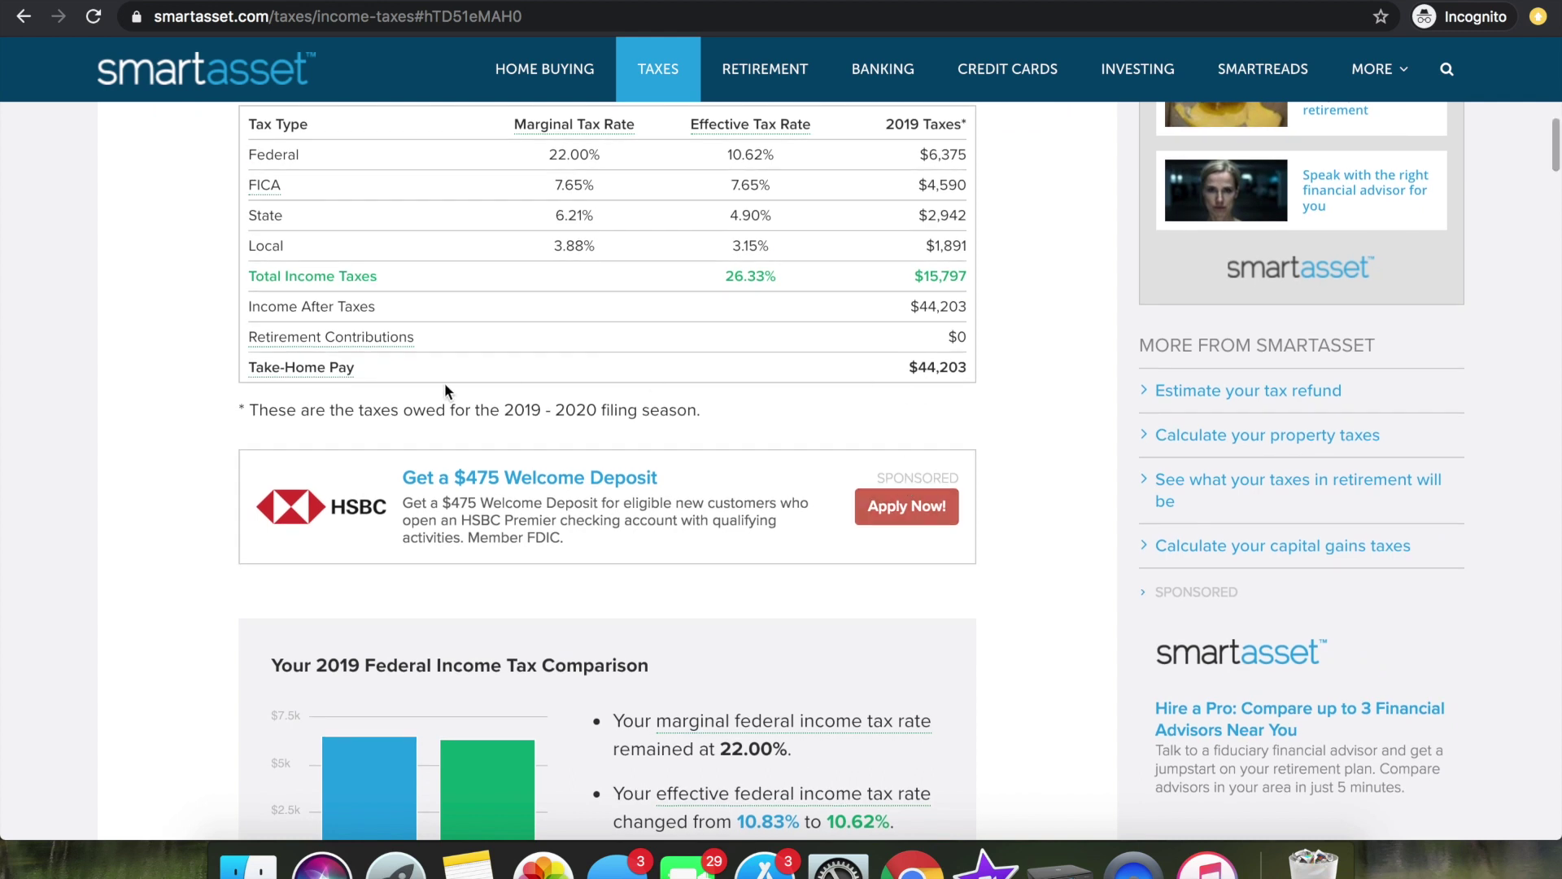
mouse_move(293, 371)
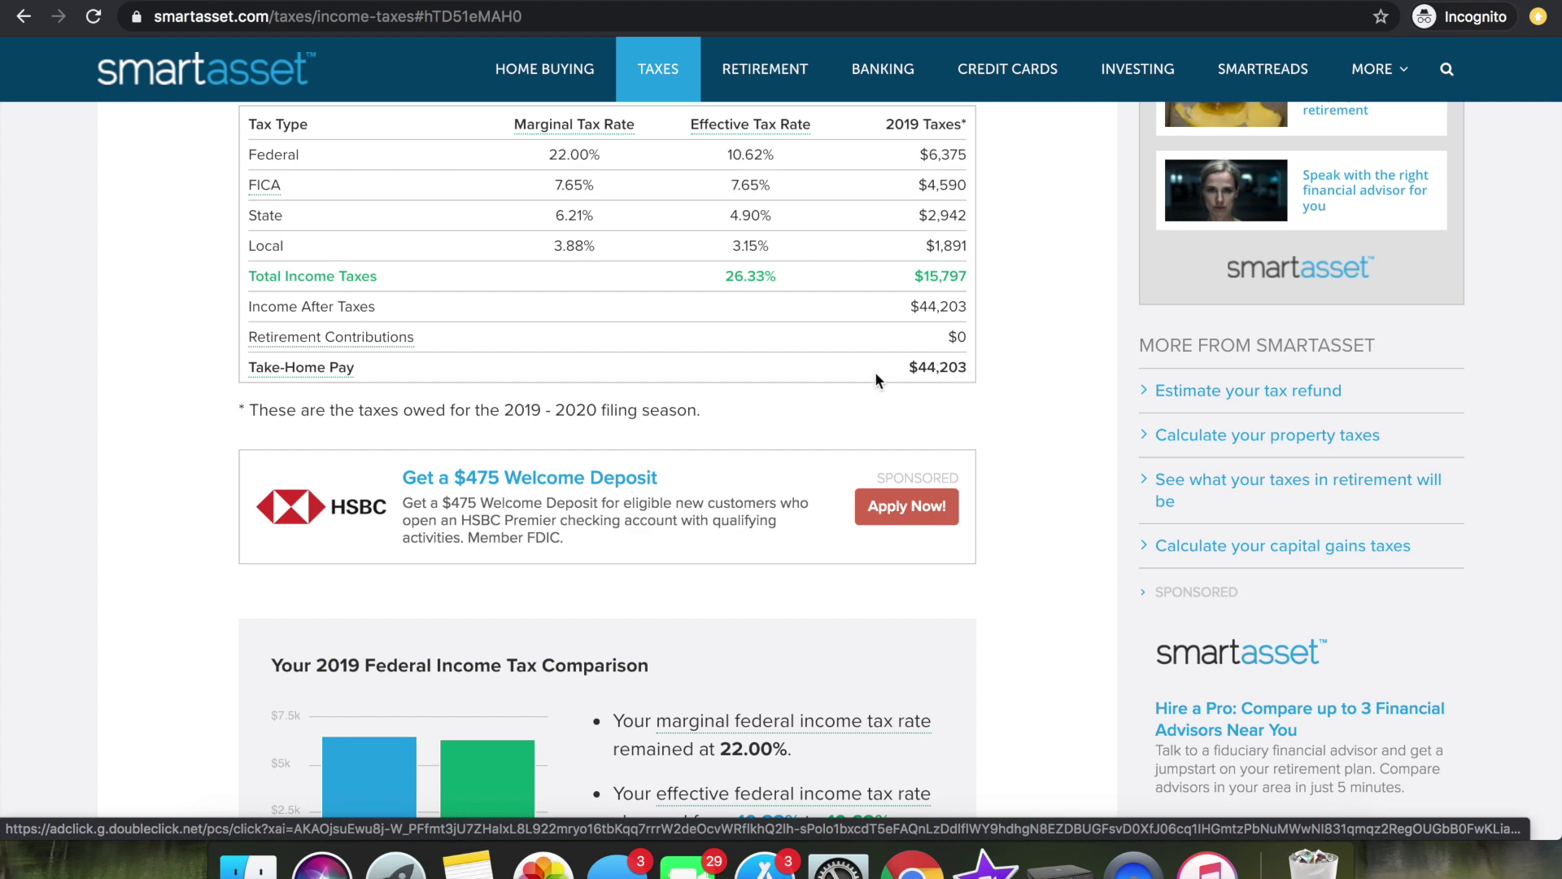
mouse_move(865, 89)
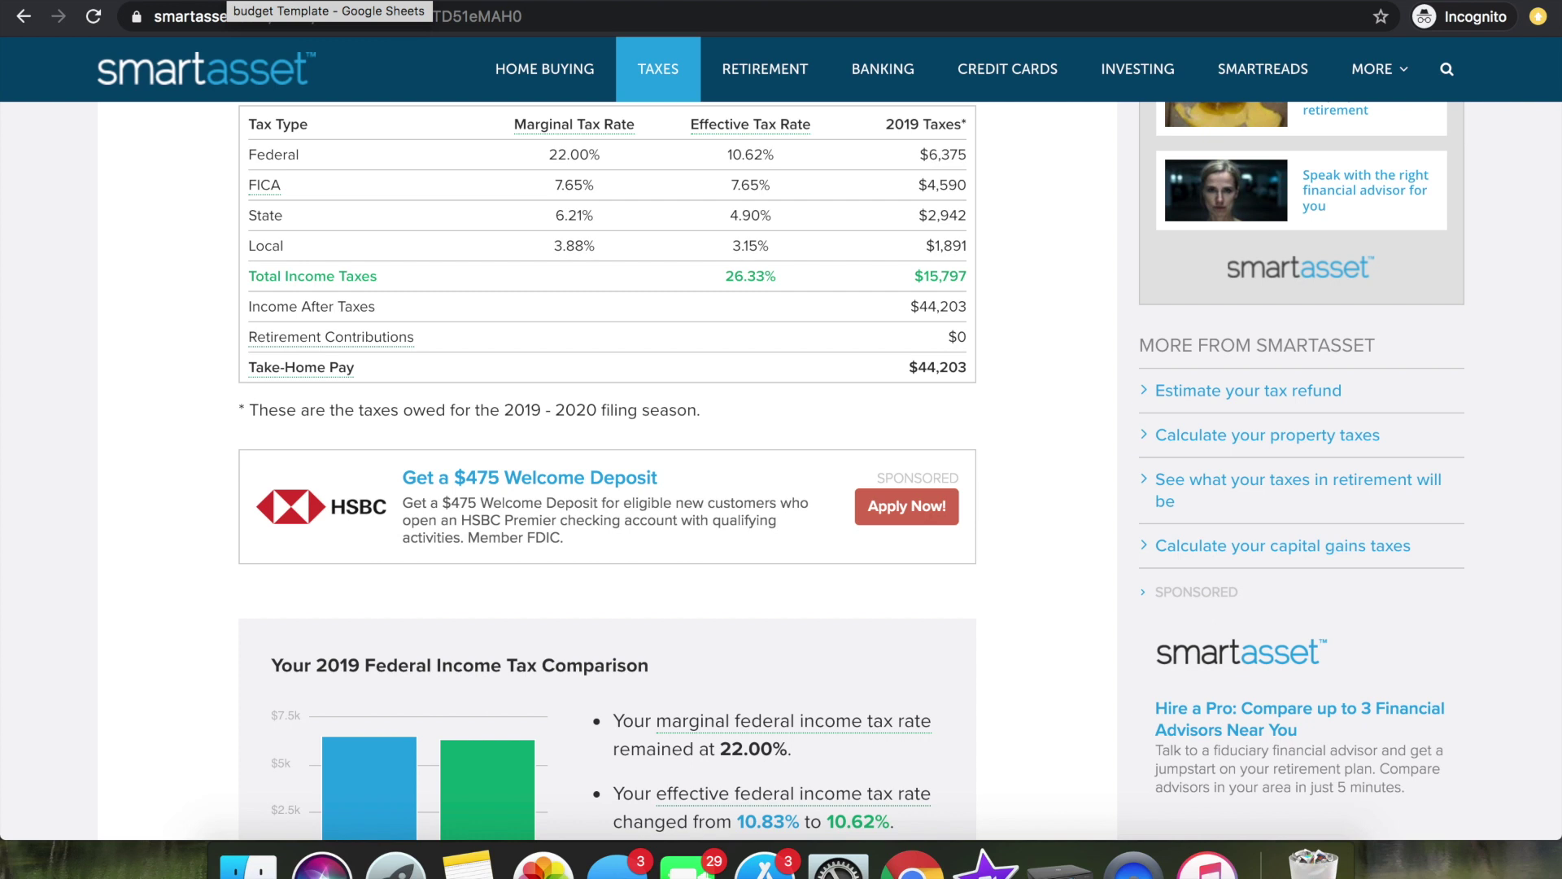
- Copy the take-home pay of 44,203 from the tax calculator into cell B21 of the My Budget 2020 Budget sheet
drag(914, 365, 966, 365)
key(ctrl+c)
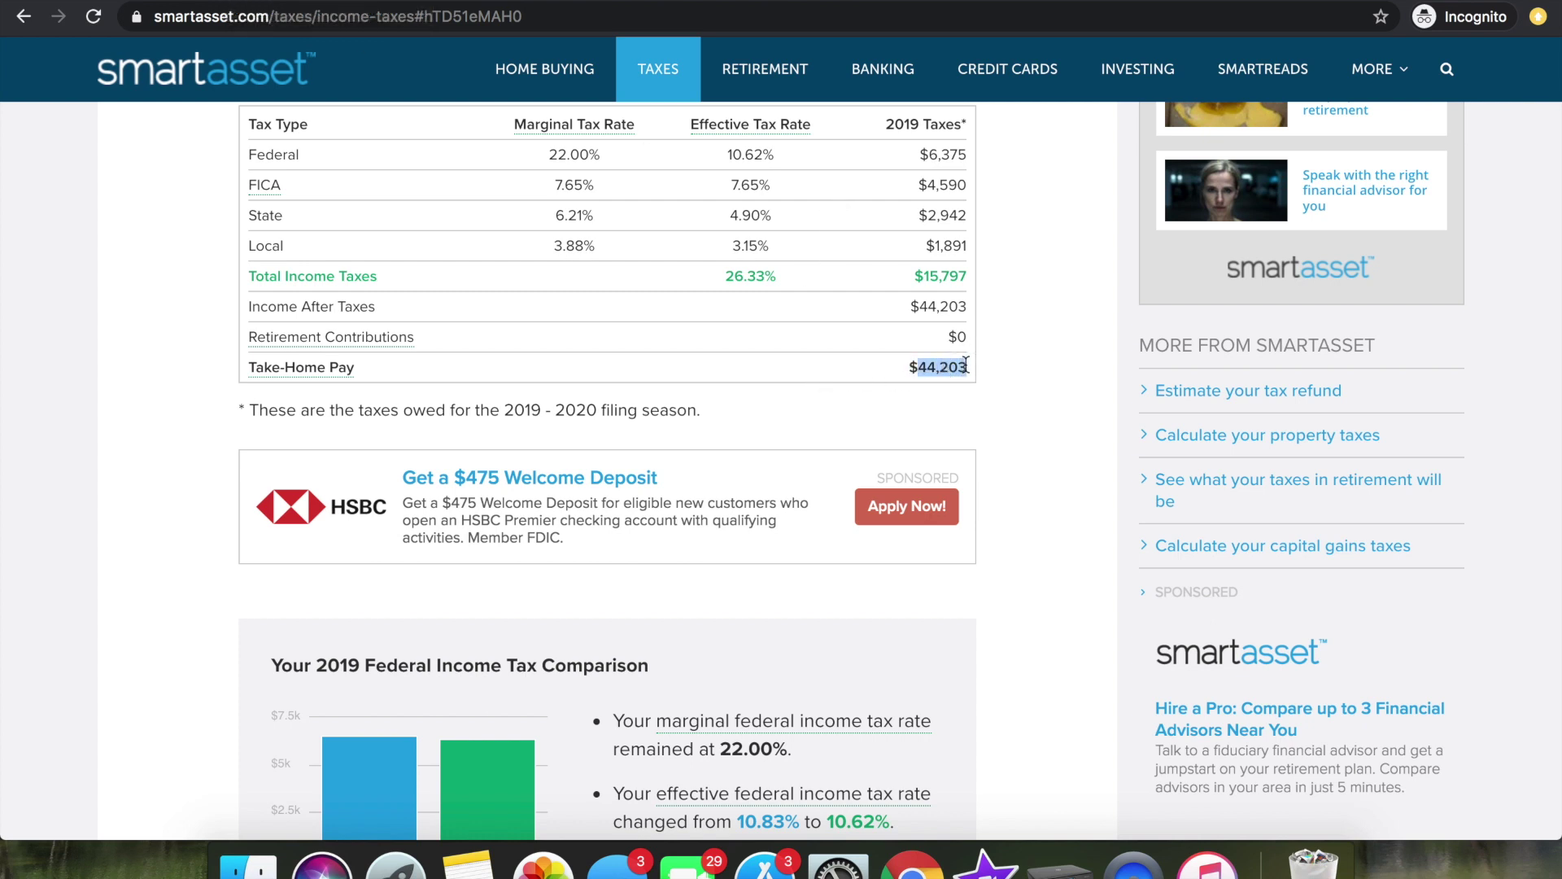
key(ctrl+Tab)
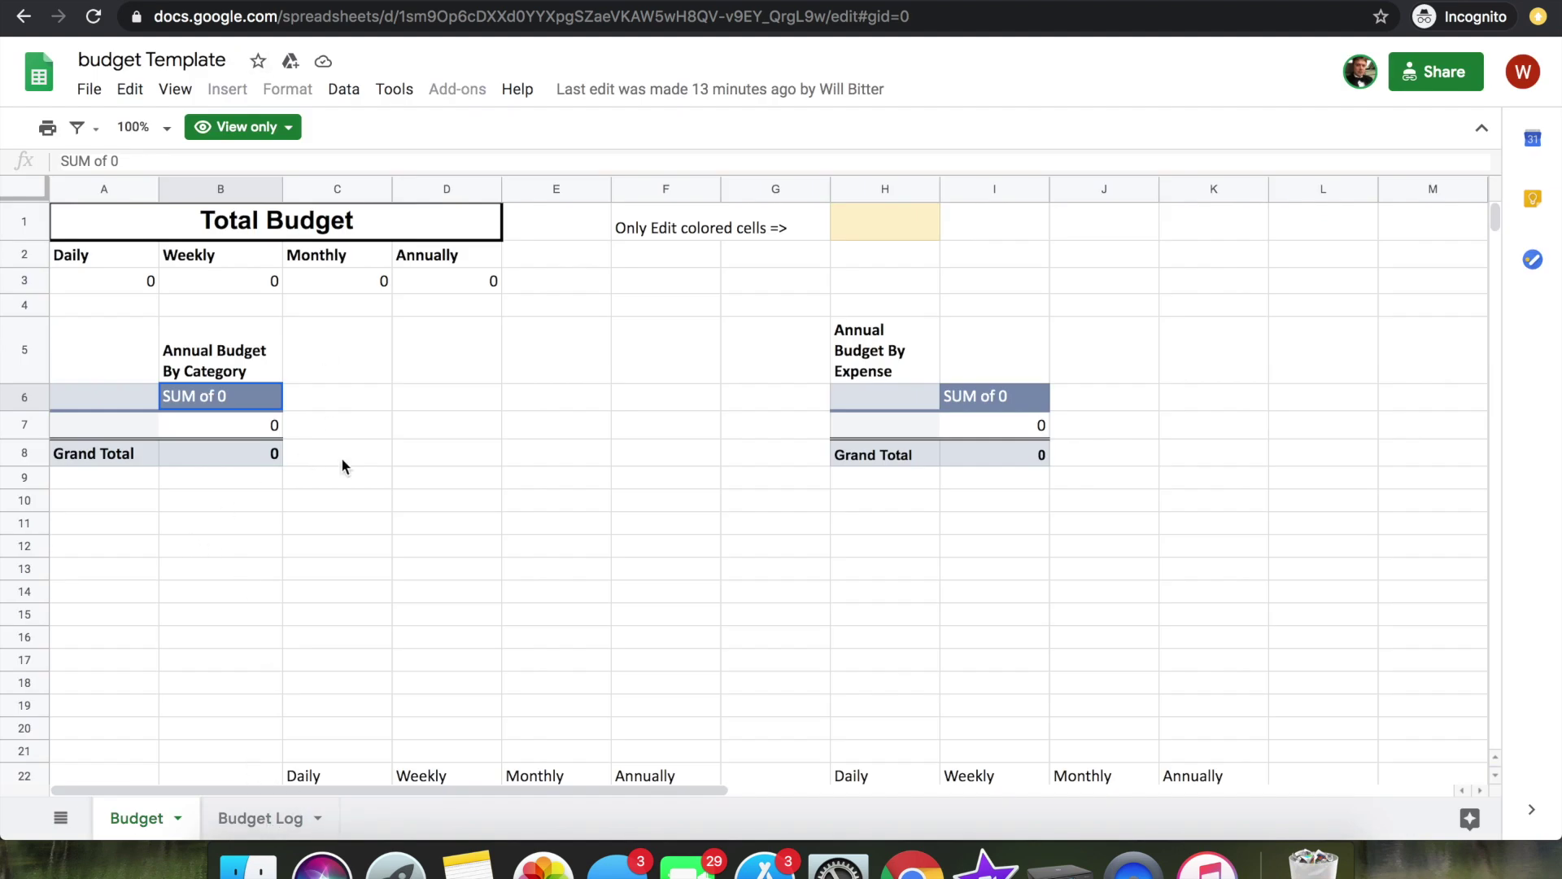
key(ctrl+Tab)
scroll(236, 570, down, 3)
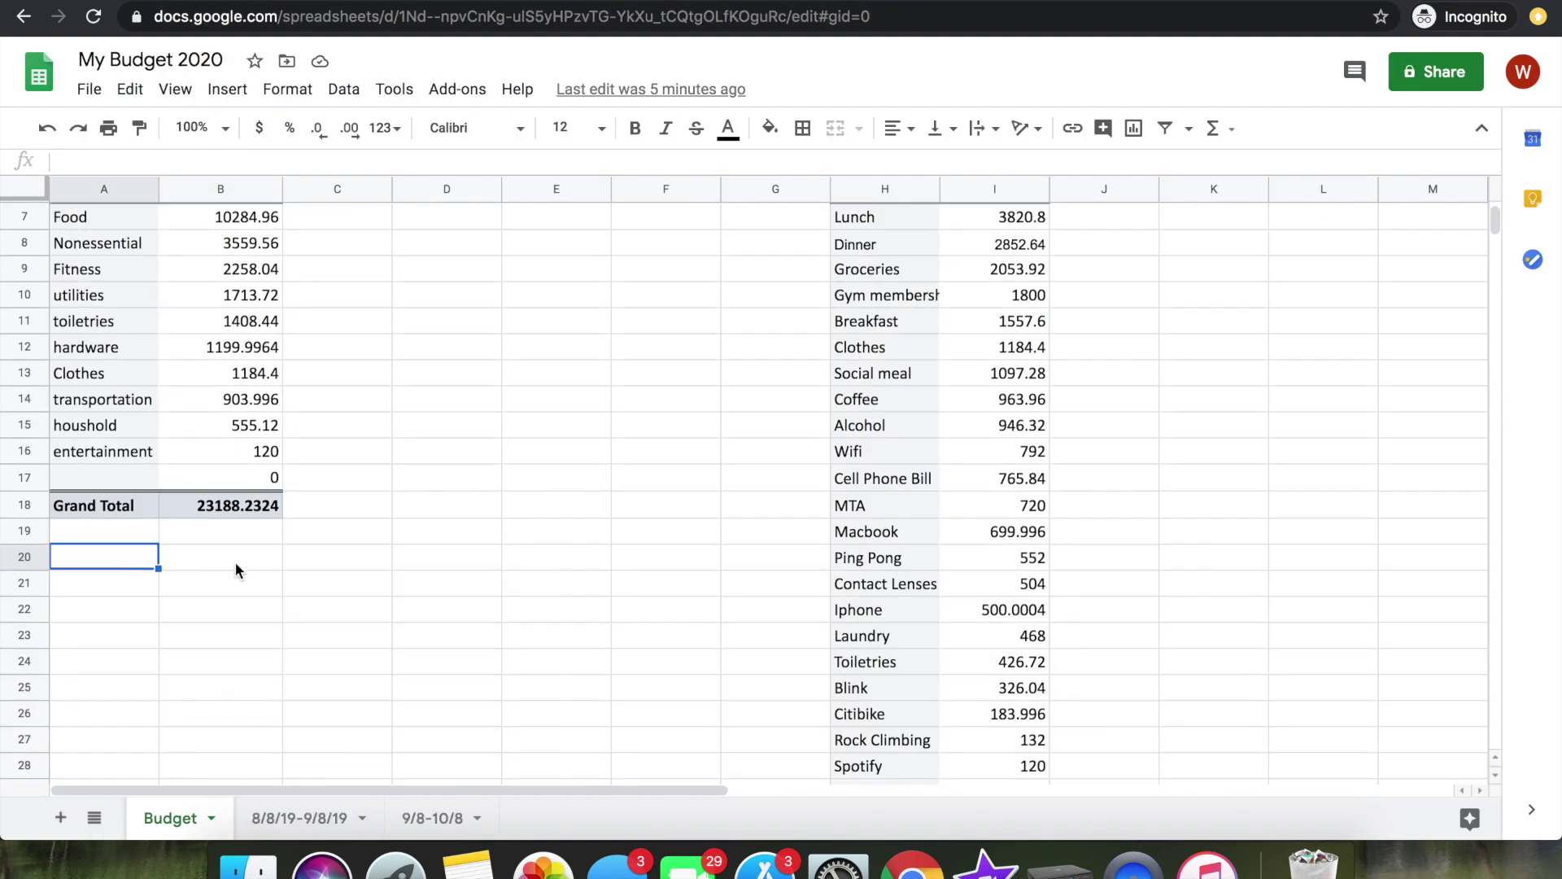
click(122, 583)
click(199, 584)
key(ctrl+v)
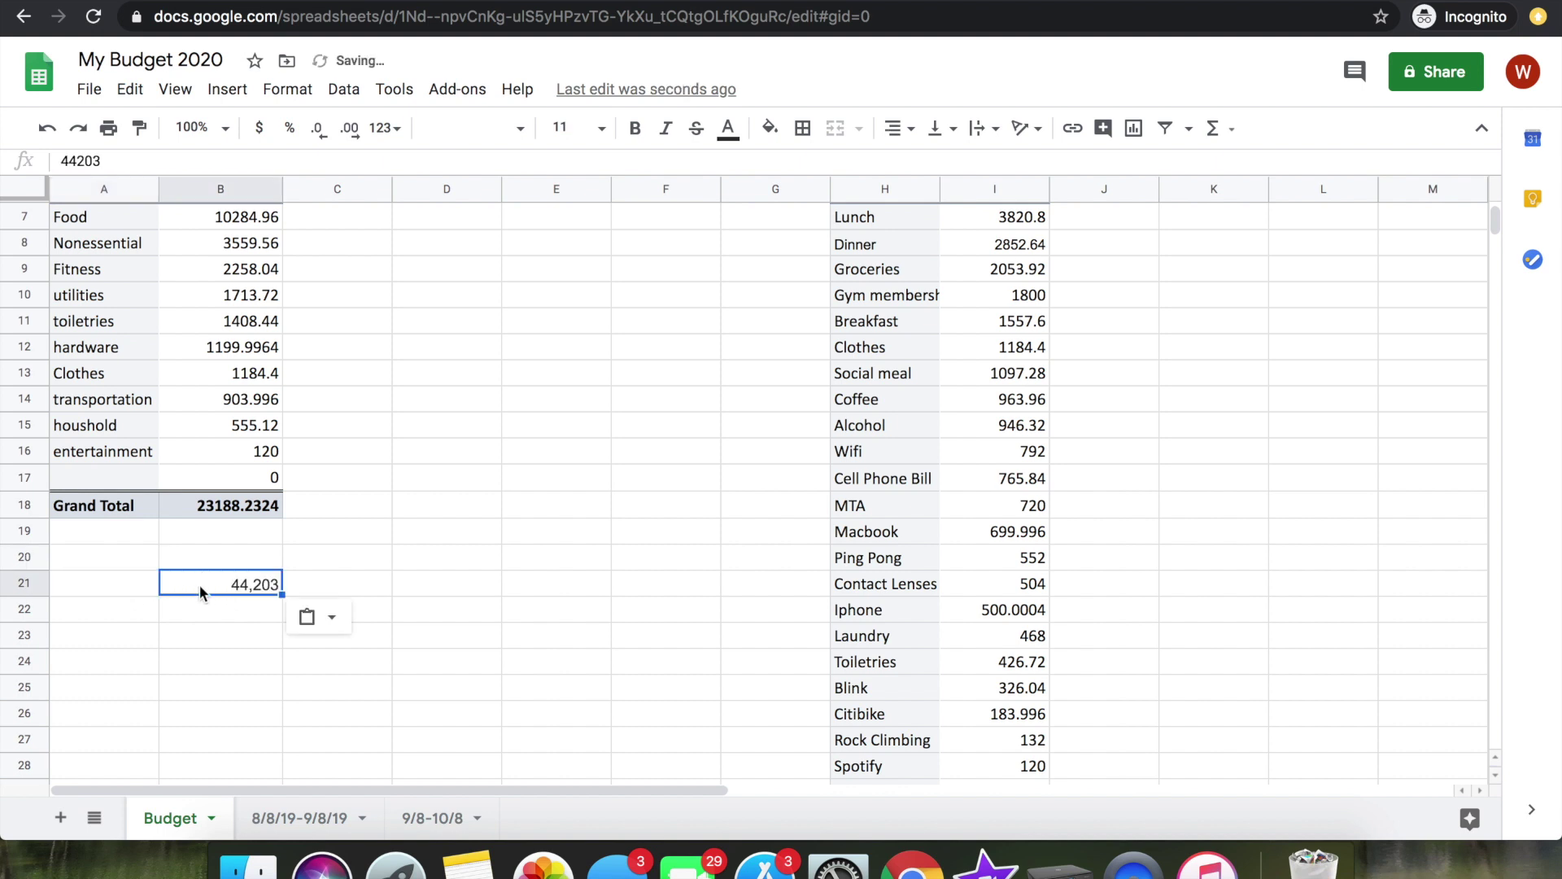
- Label cell A21 as "Annual Take Home Pay"
click(139, 579)
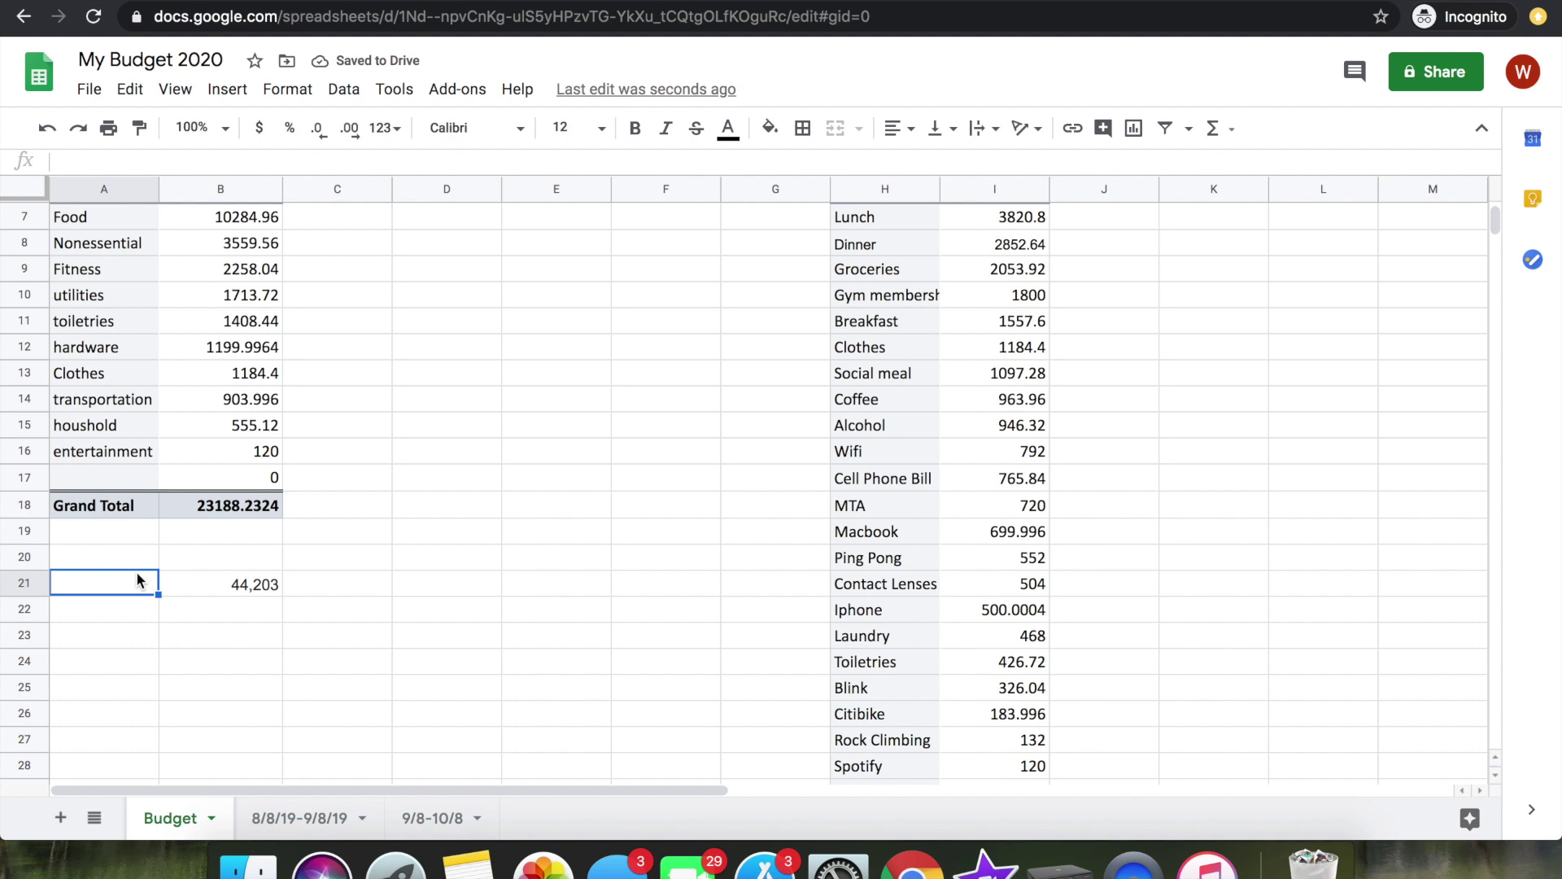
text(Take Home Pay)
key(Return)
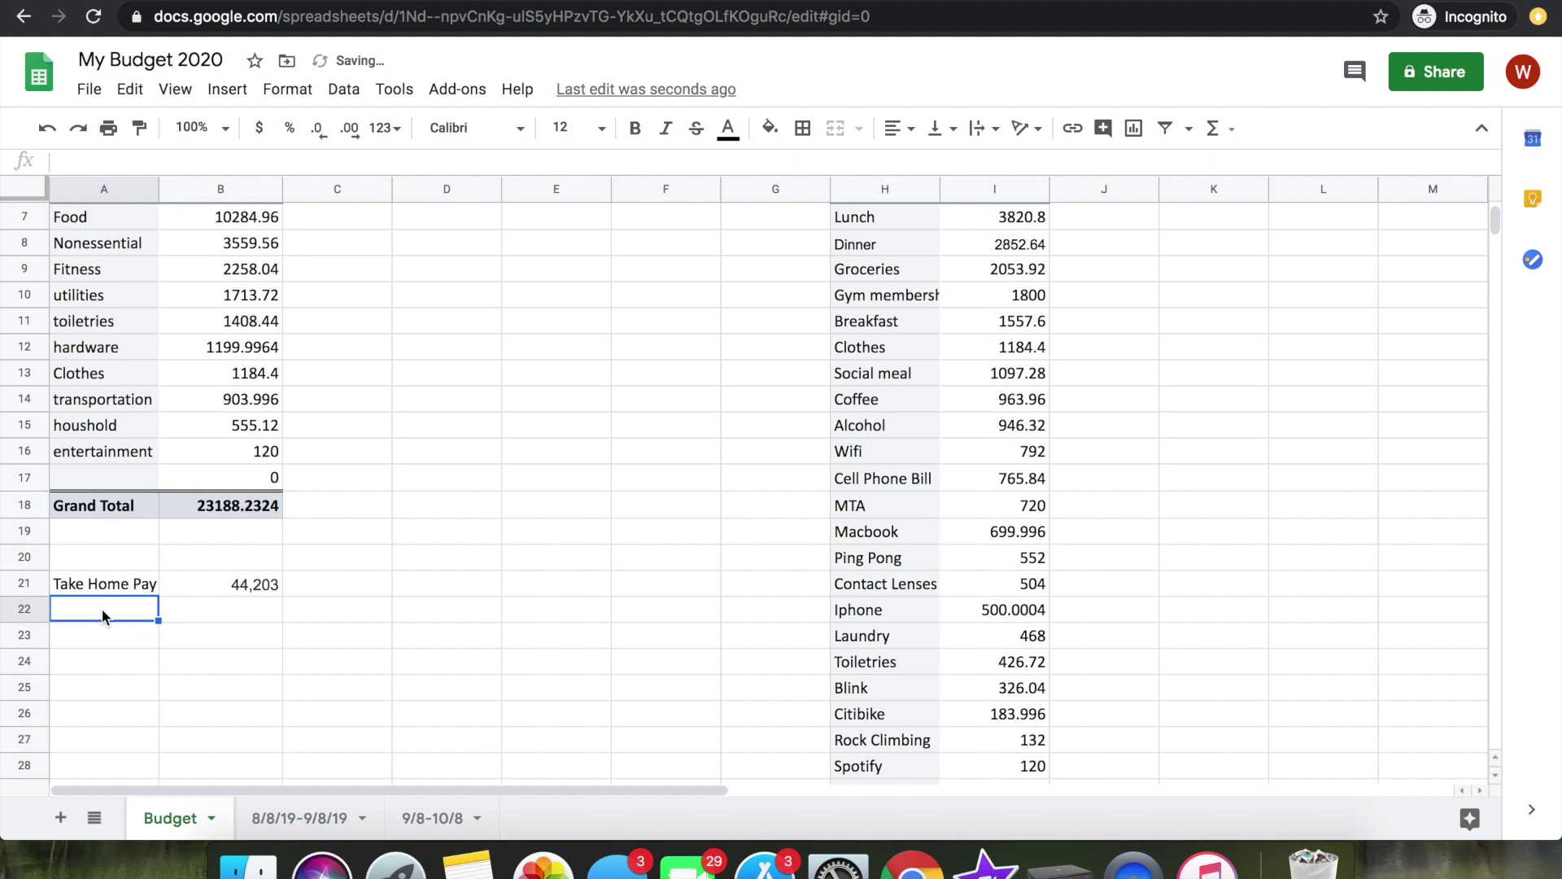
text(A)
double_click(104, 584)
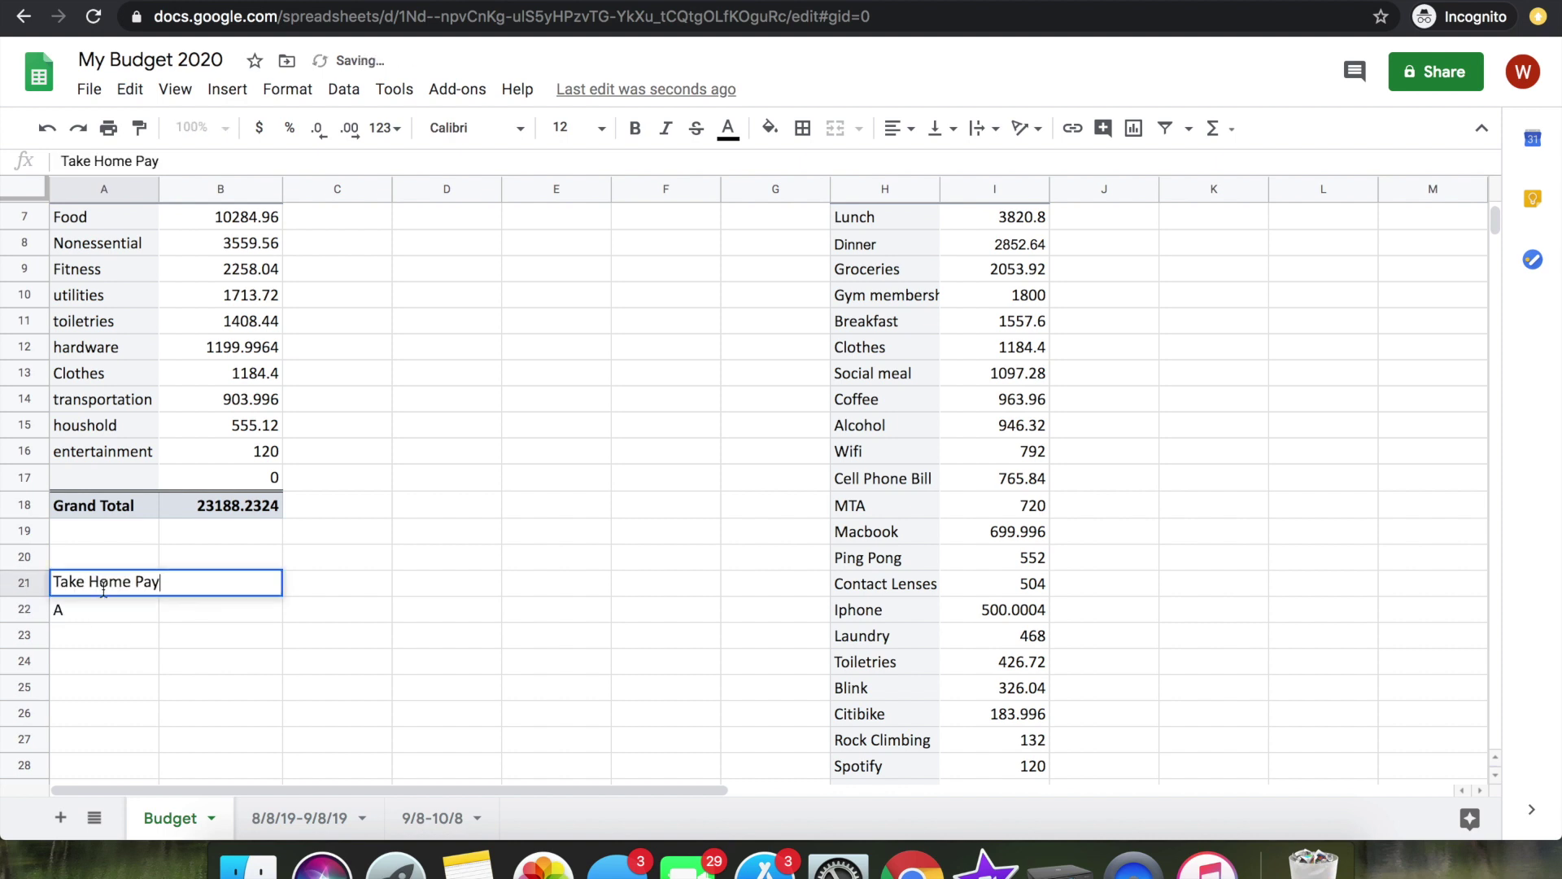
click(54, 582)
text(Annual)
key(Return)
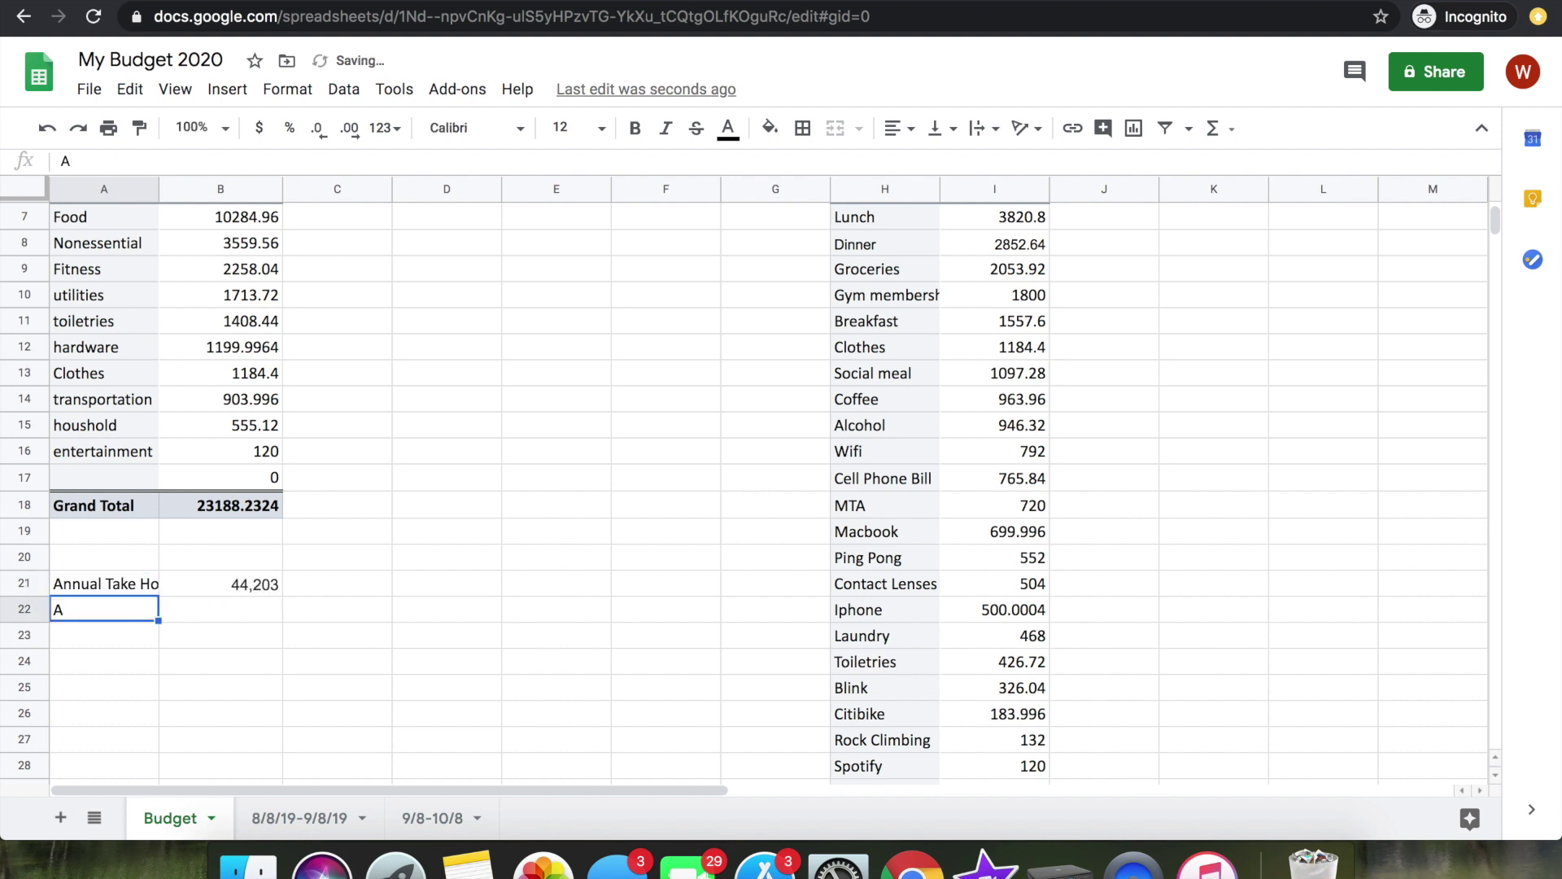
- Wrap the text of the Annual Take Home Pay label in cell A21
click(91, 589)
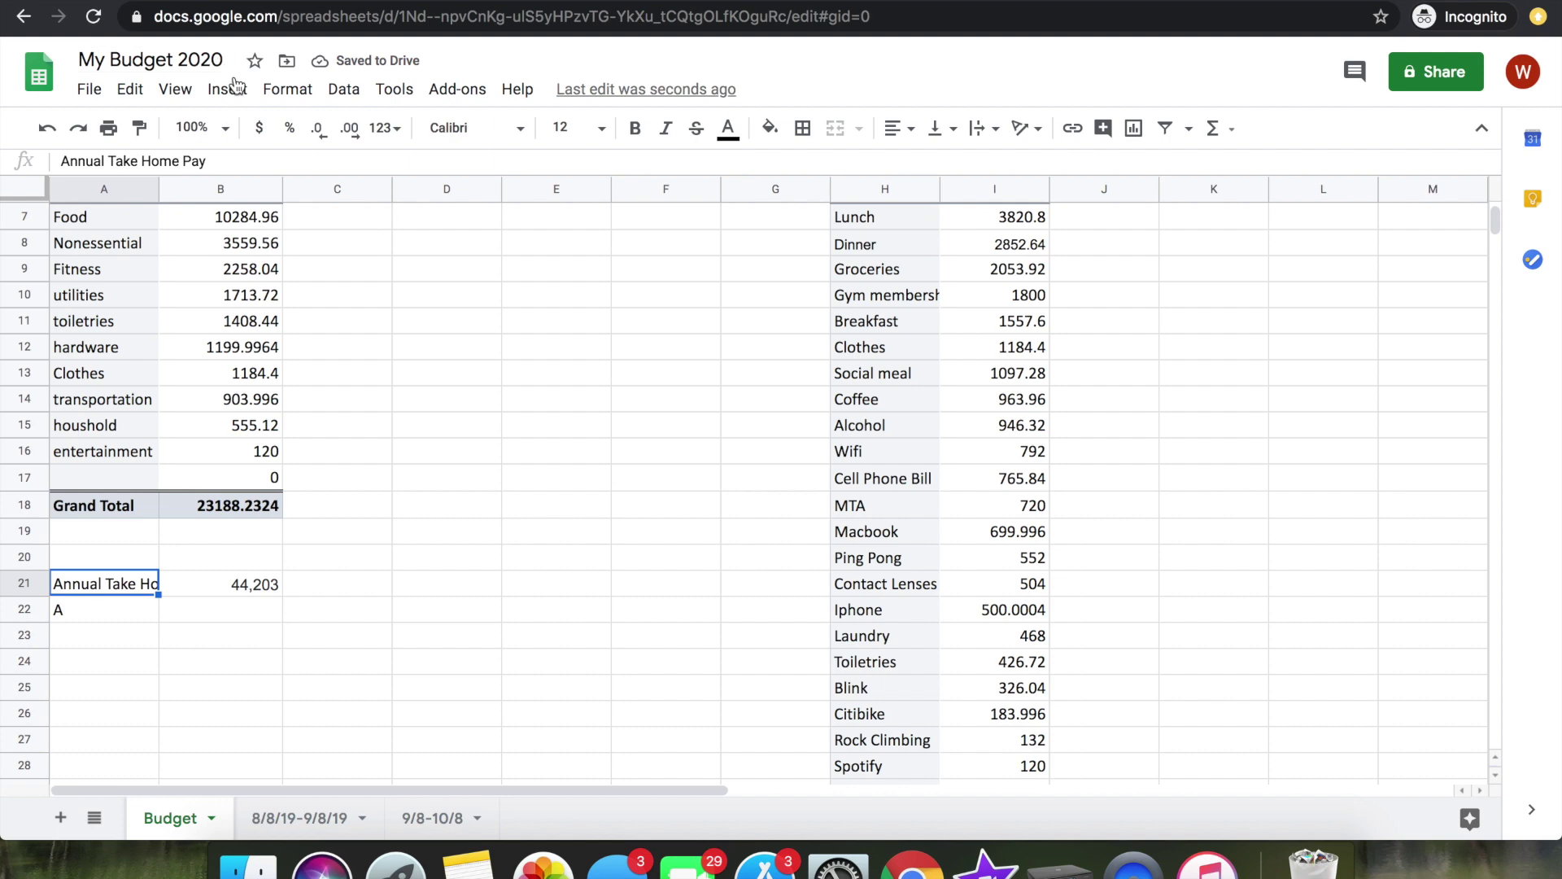
click(284, 89)
mouse_move(355, 179)
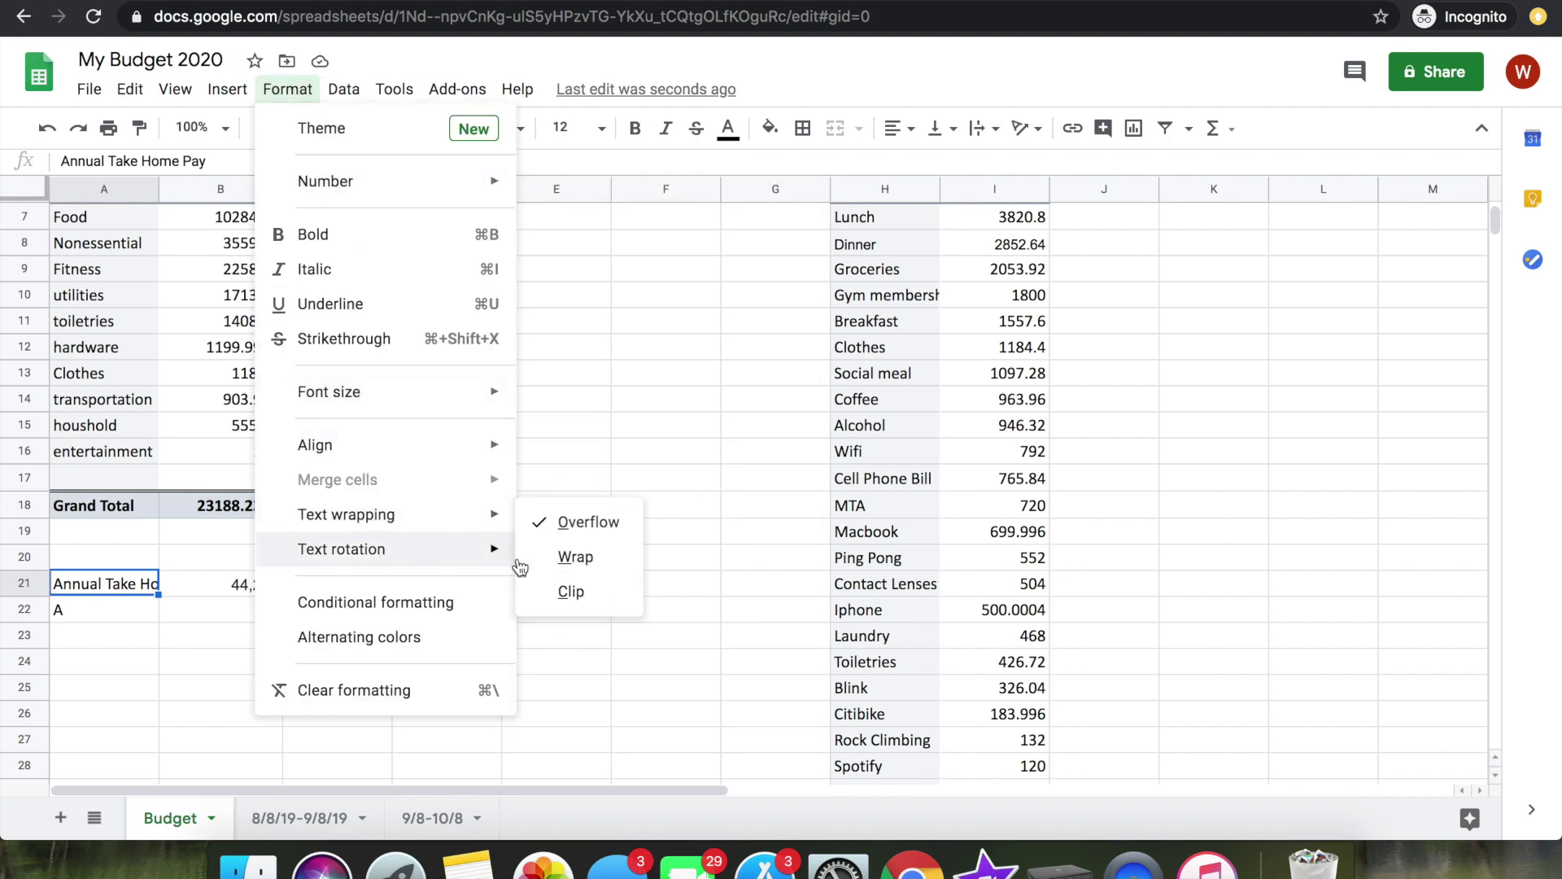
click(572, 567)
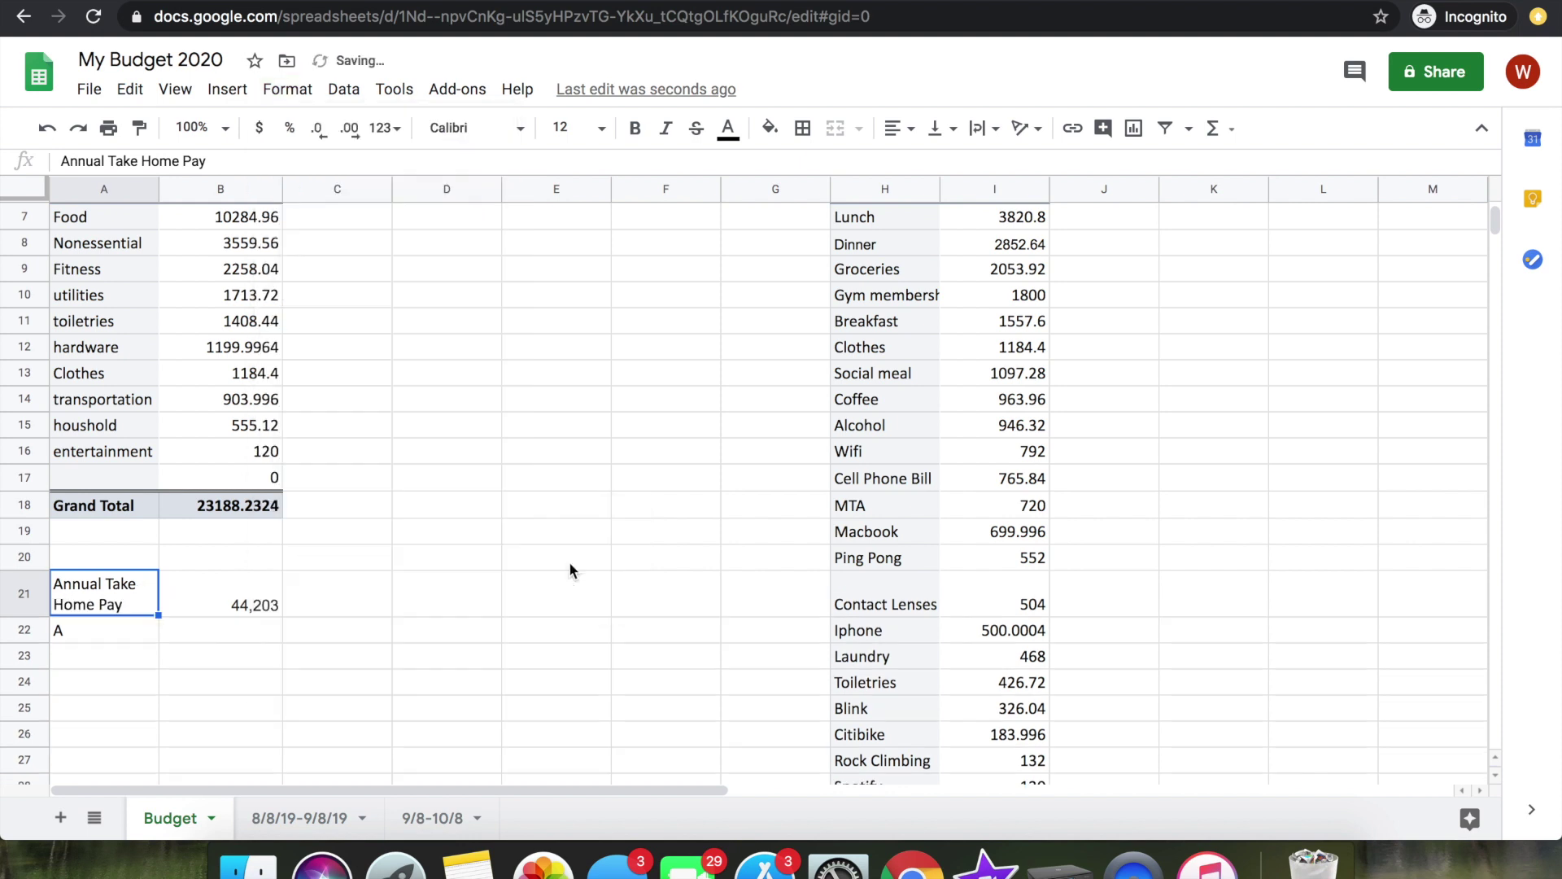
- Replace the stray letter in cell A22 with the label "Annual Savings"
key(Down)
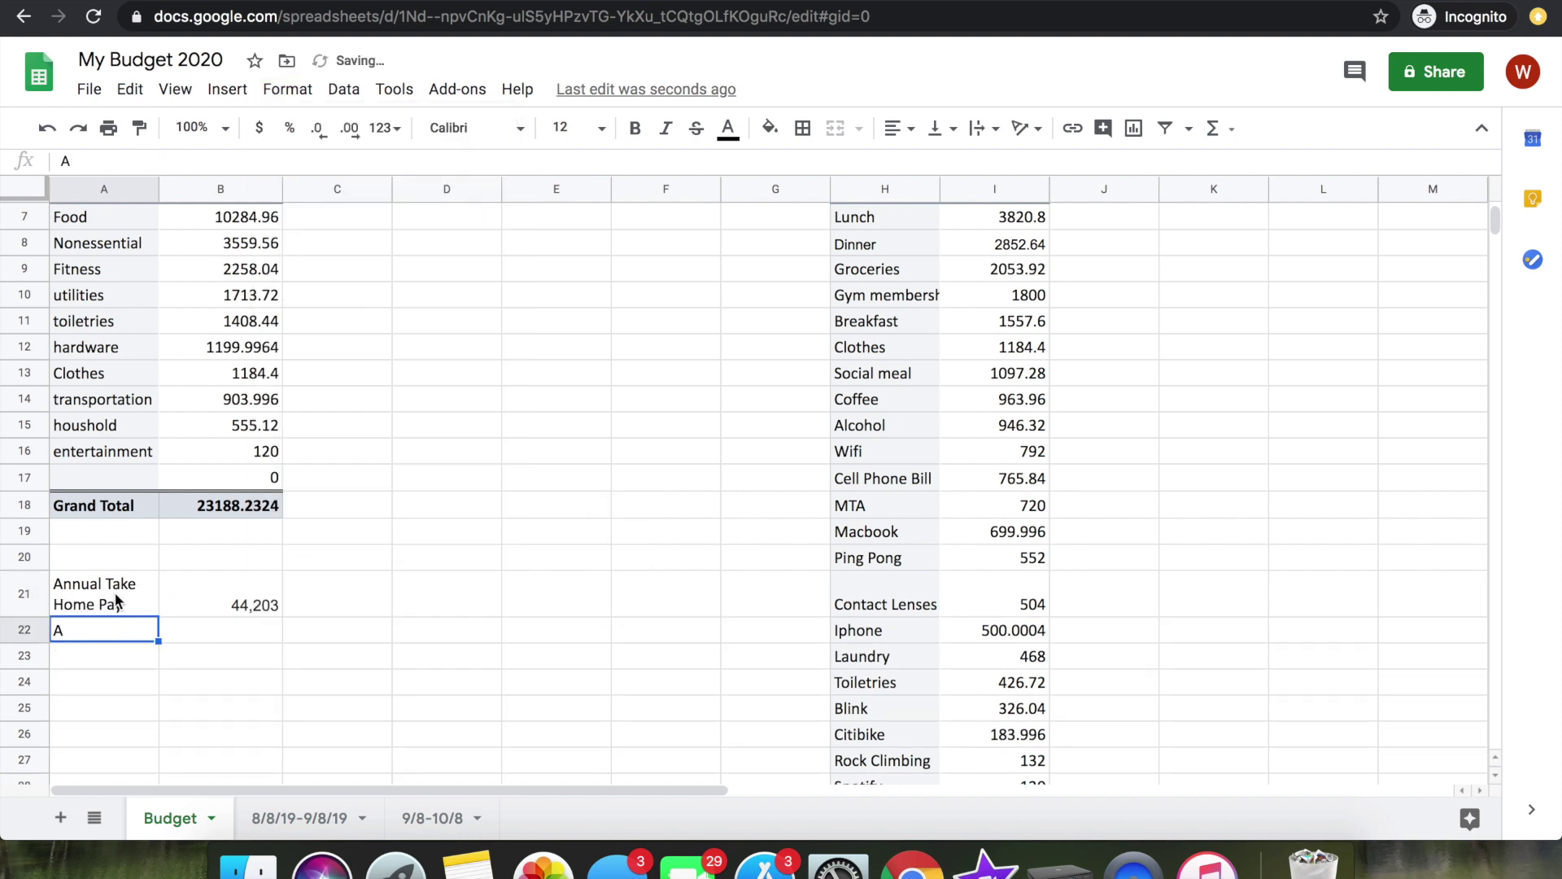
click(117, 633)
key(Delete)
text(Annual Savings)
key(Tab)
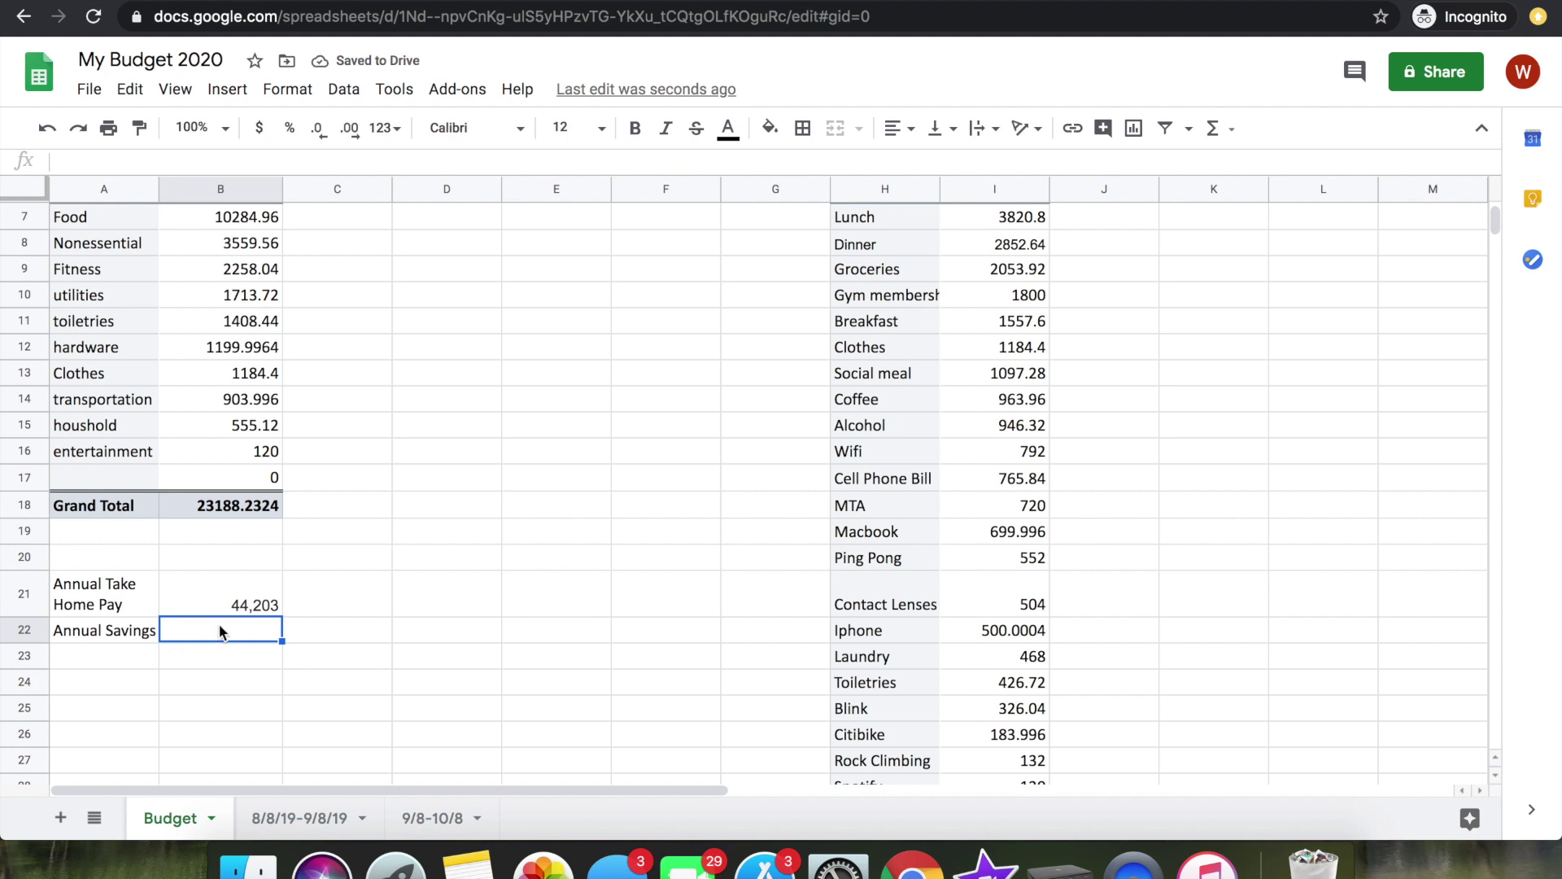
- Calculate annual savings in cell B22 with the formula =B21-B18, subtracting the category grand total from the take-home pay
text(=)
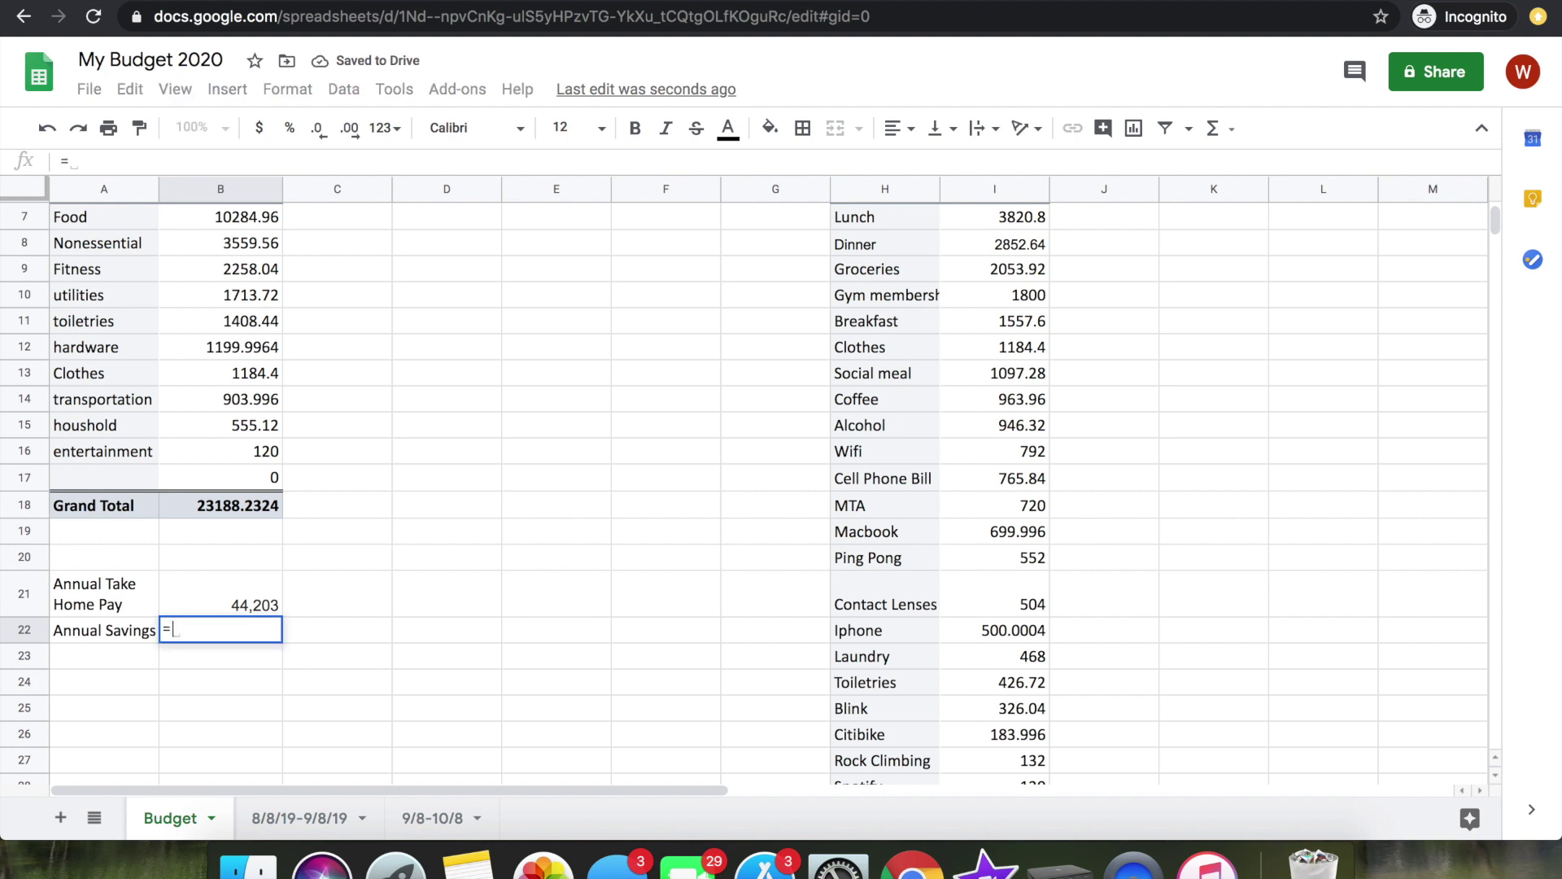
click(226, 603)
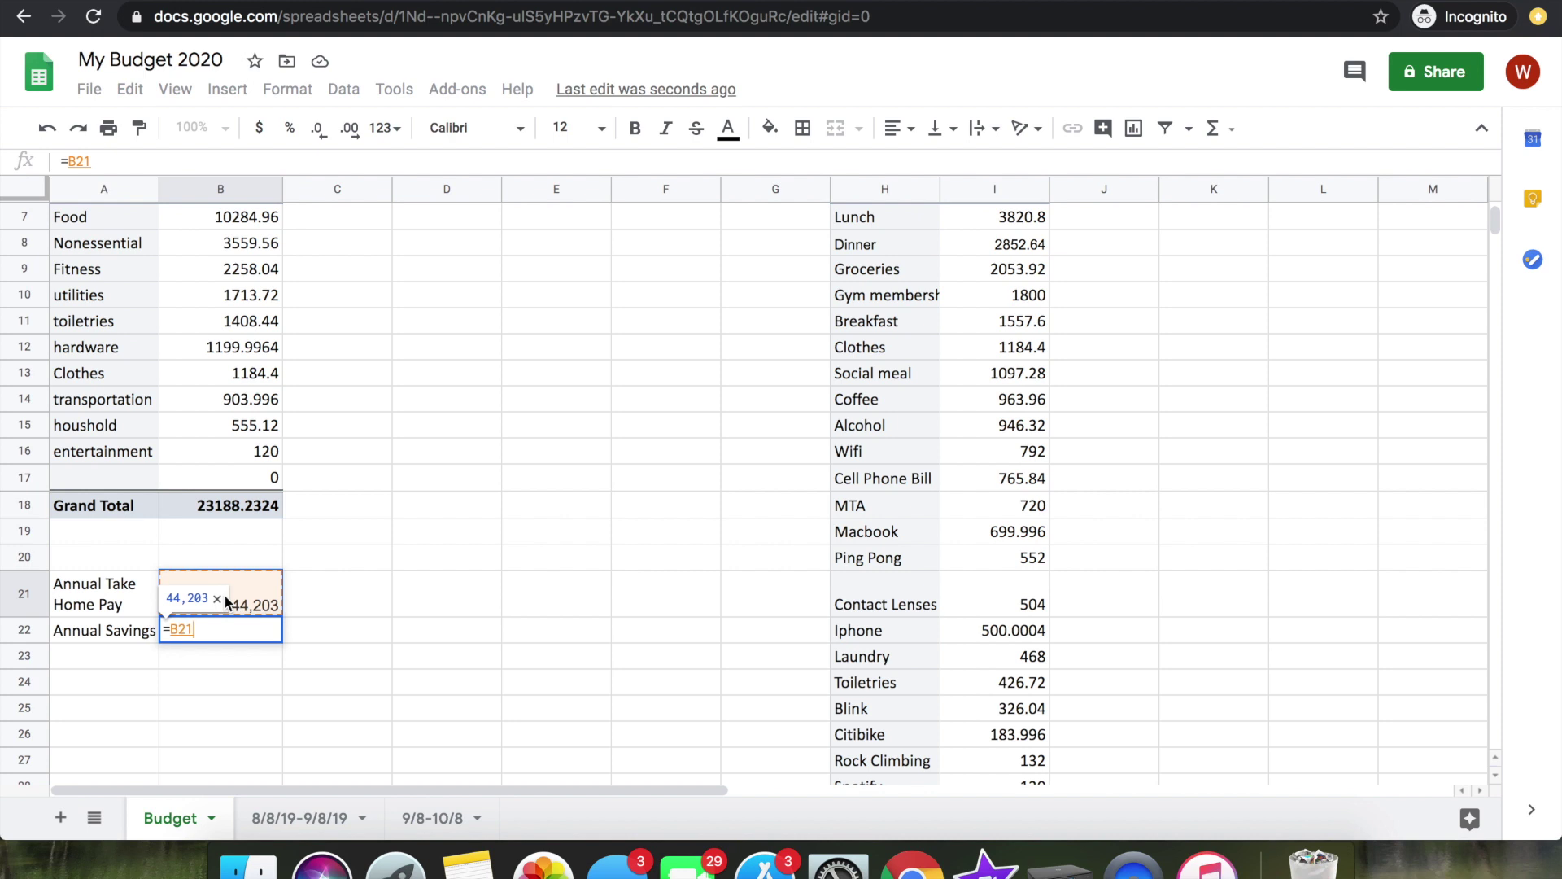
text(-)
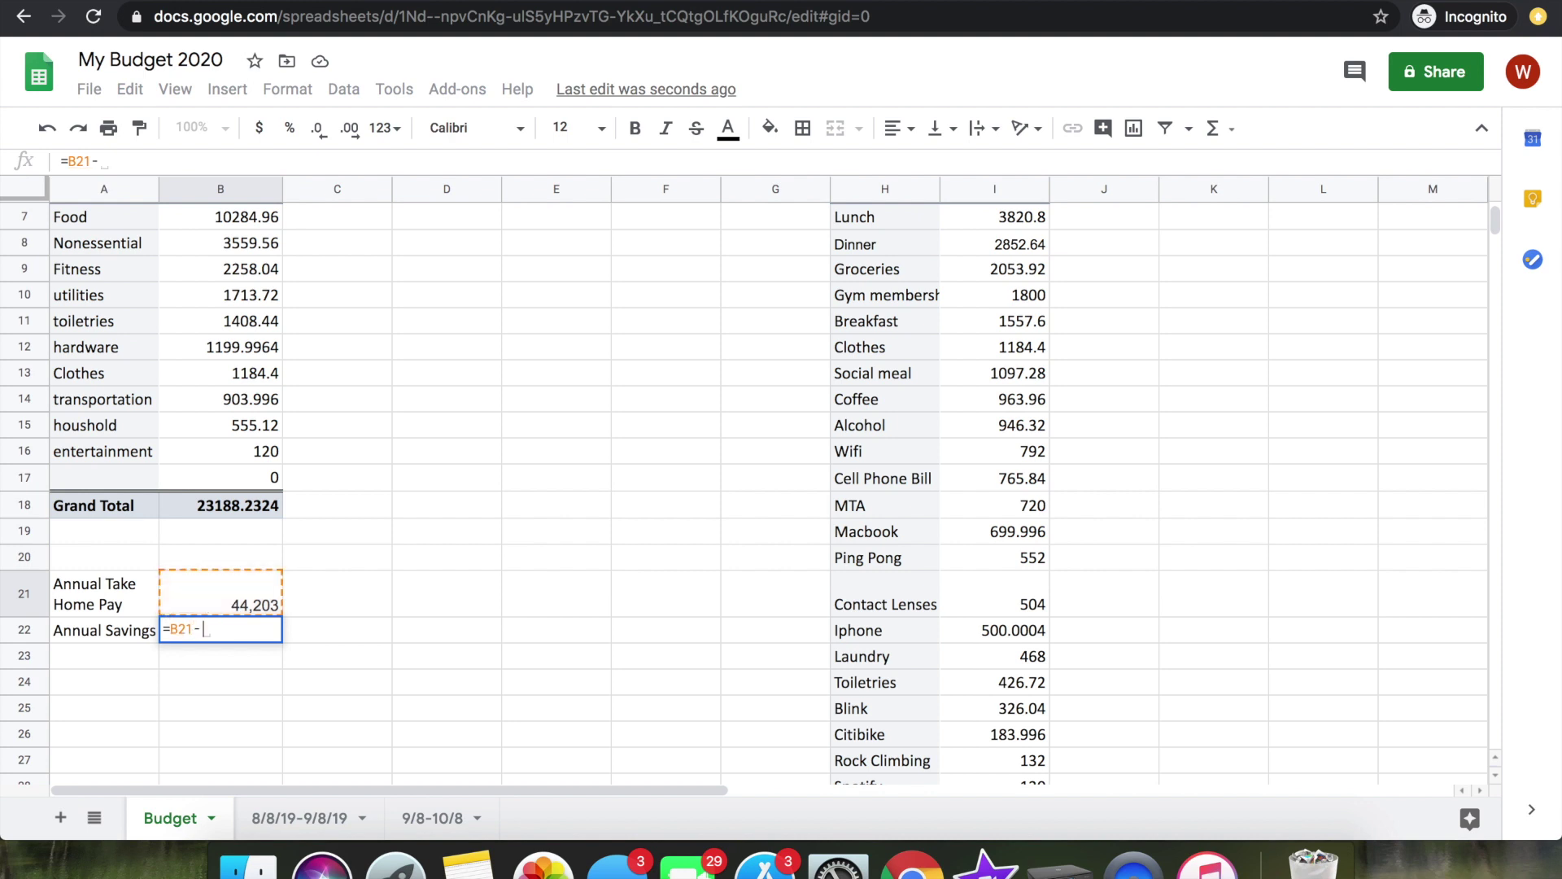
click(224, 508)
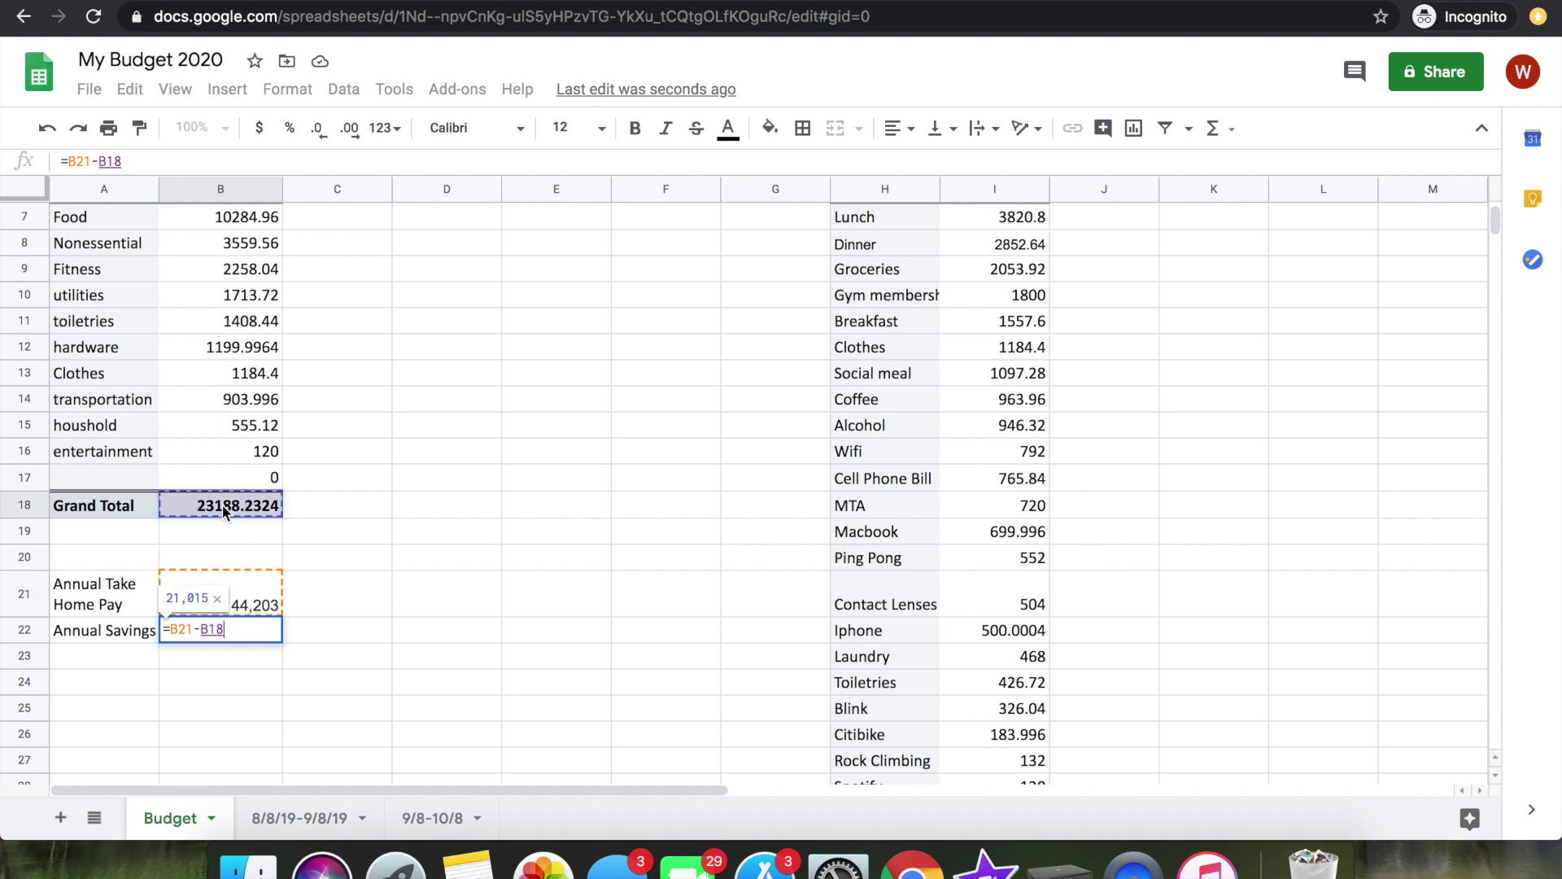
key(Return)
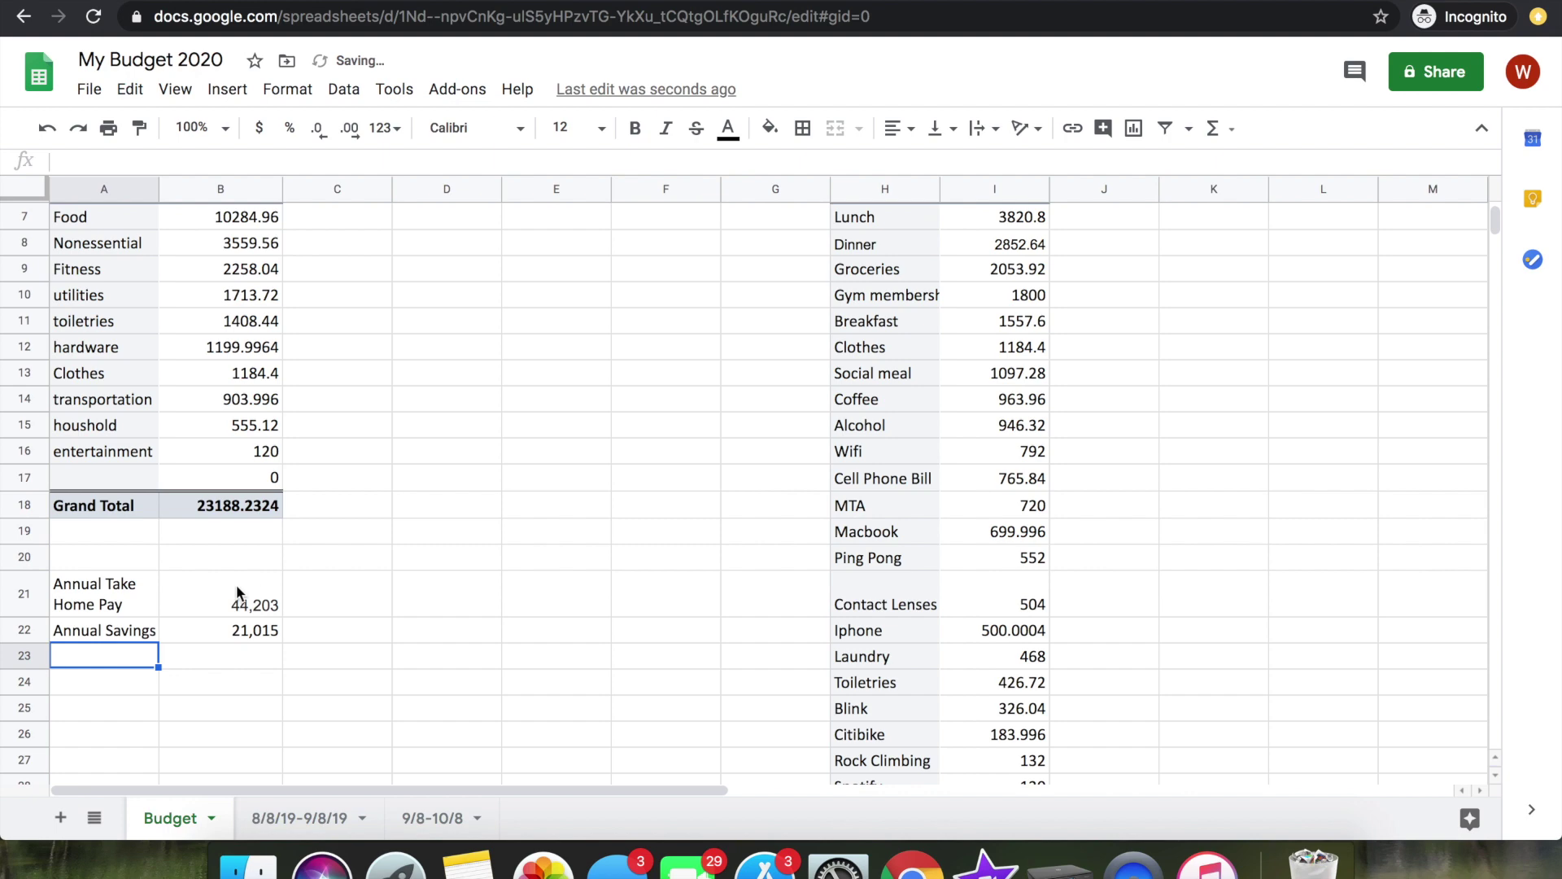
- Review the annual savings formula in cell B22 together with the annual budget breakdowns by category and by expense
click(221, 636)
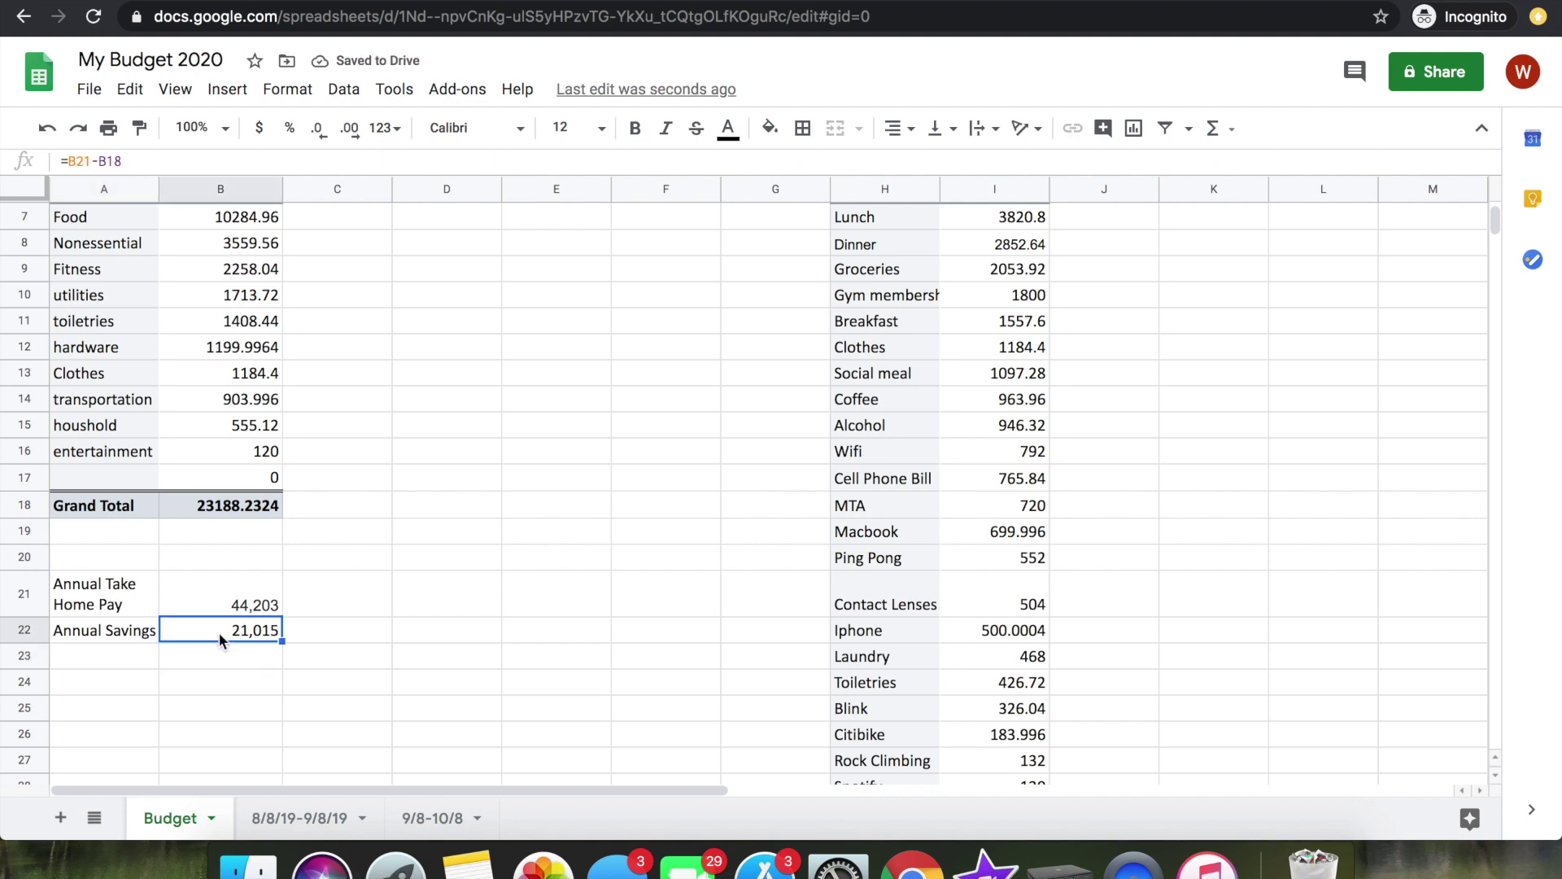
scroll(211, 317, up, 3)
scroll(211, 317, down, 3)
scroll(262, 459, up, 3)
scroll(262, 459, down, 4)
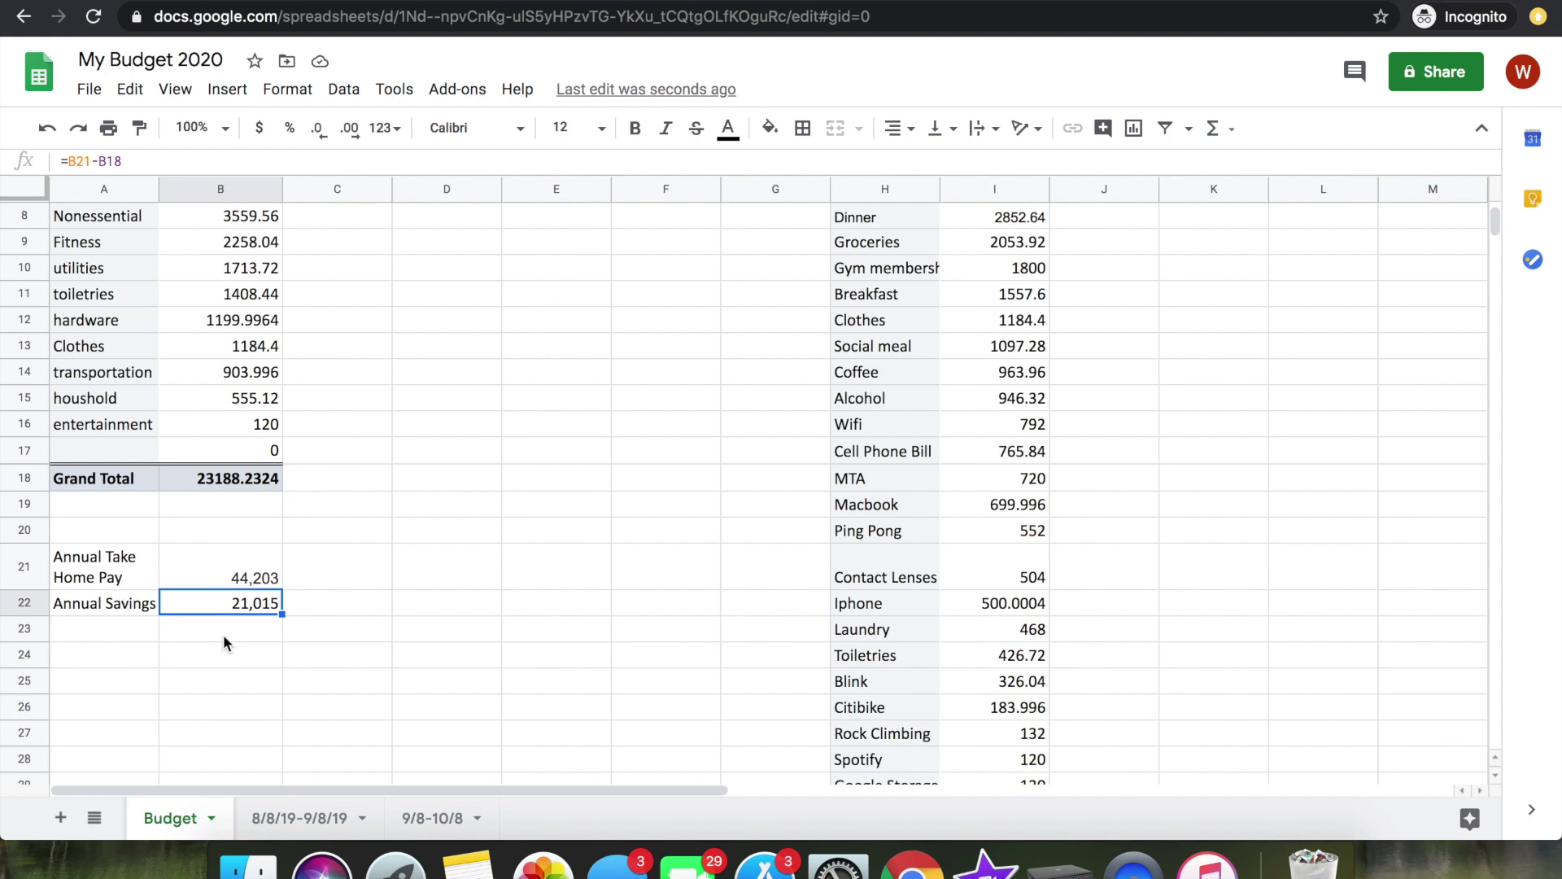
scroll(225, 635, down, 4)
scroll(224, 641, up, 2)
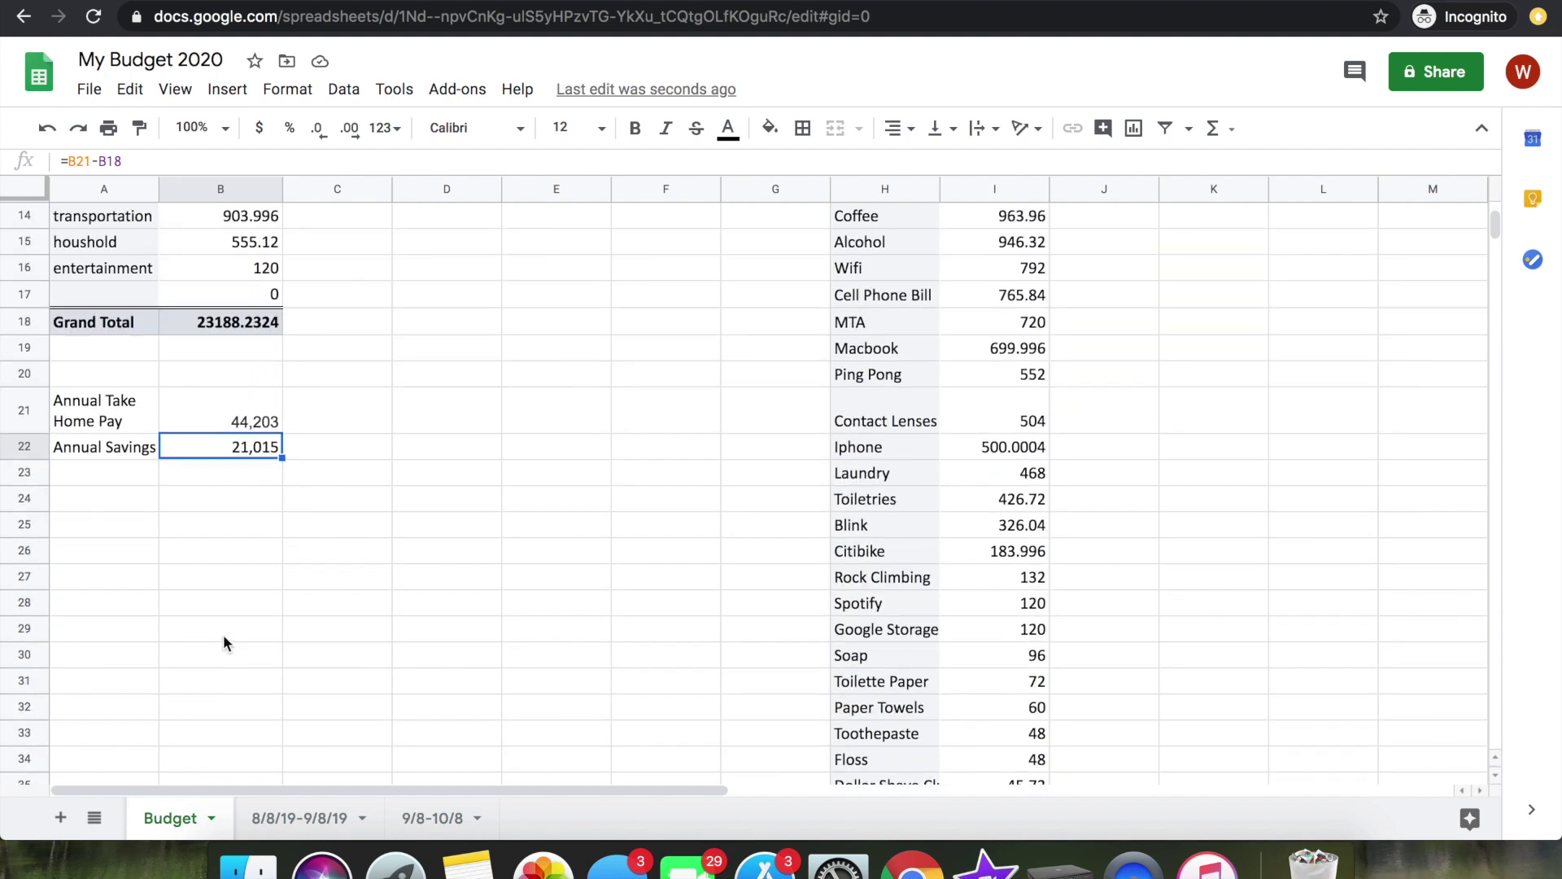
scroll(225, 641, down, 5)
scroll(226, 643, down, 5)
scroll(226, 643, up, 10)
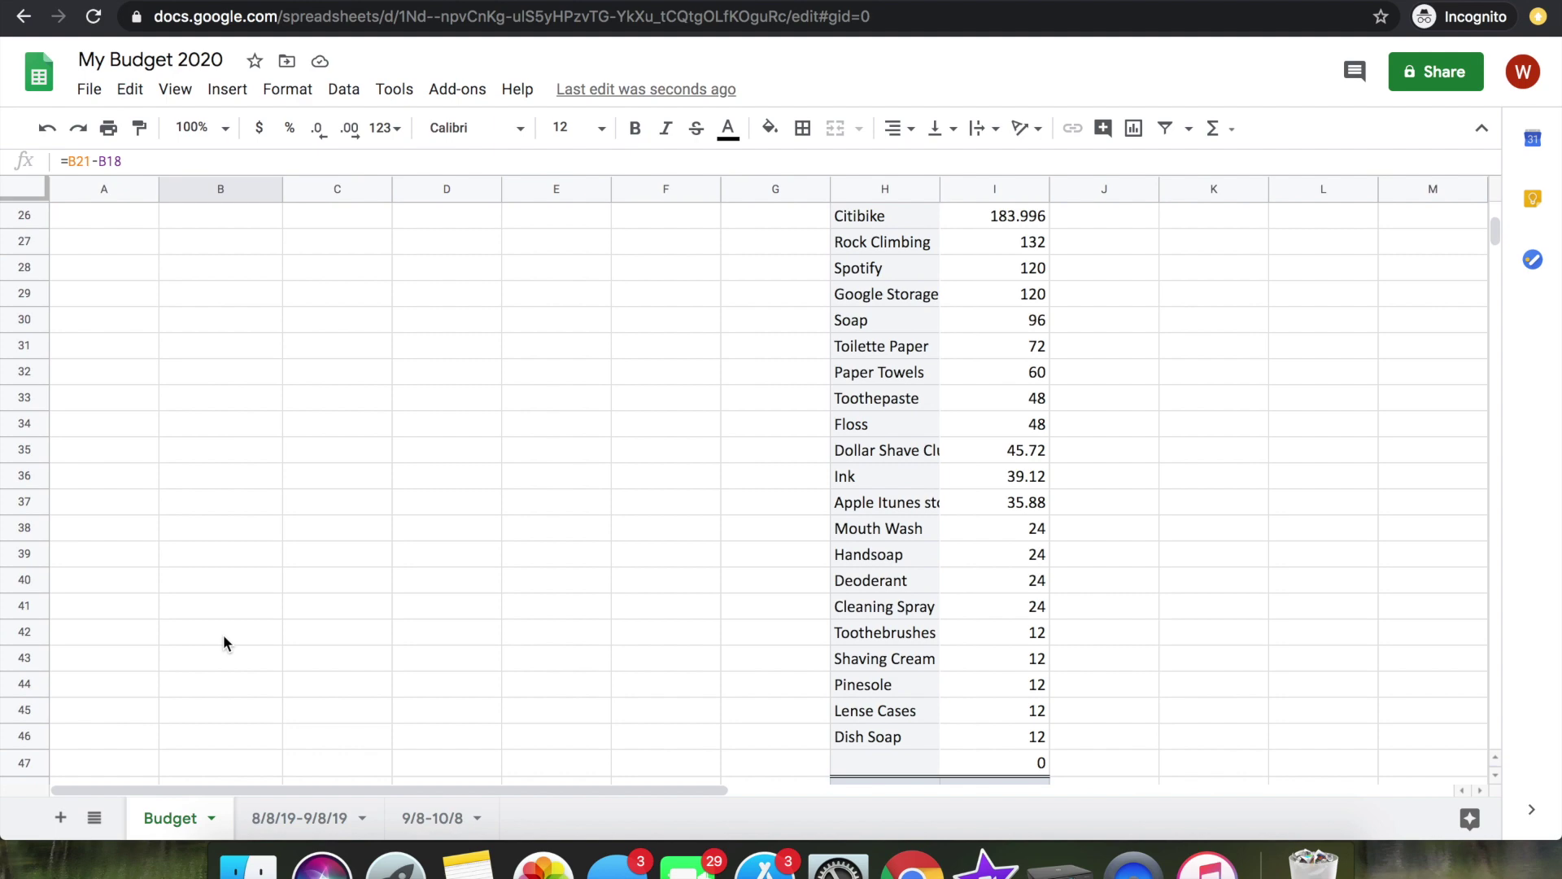
scroll(223, 642, up, 2)
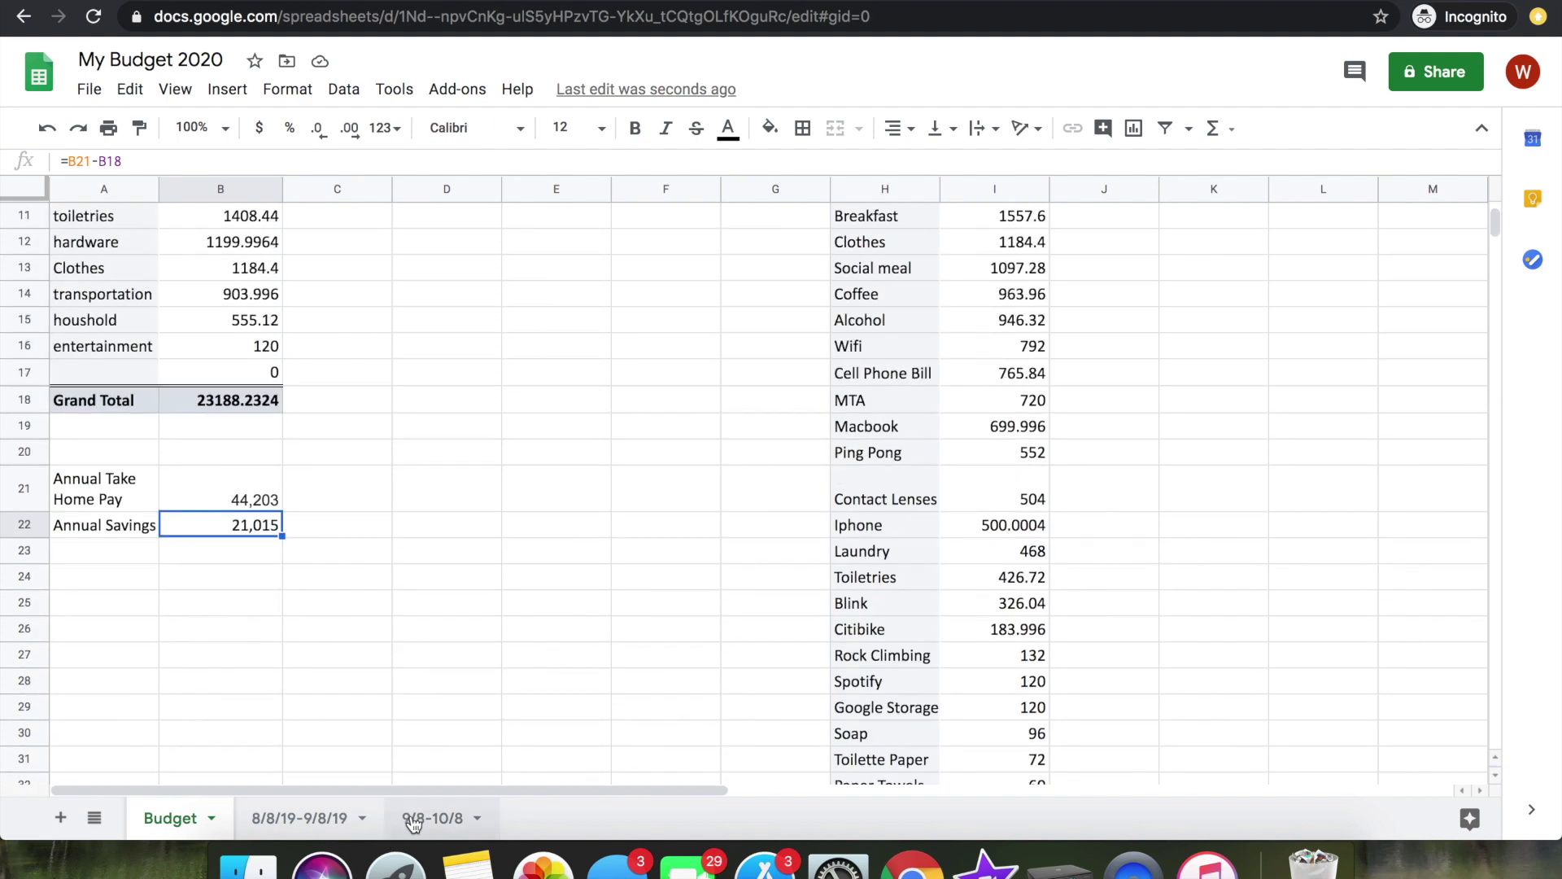
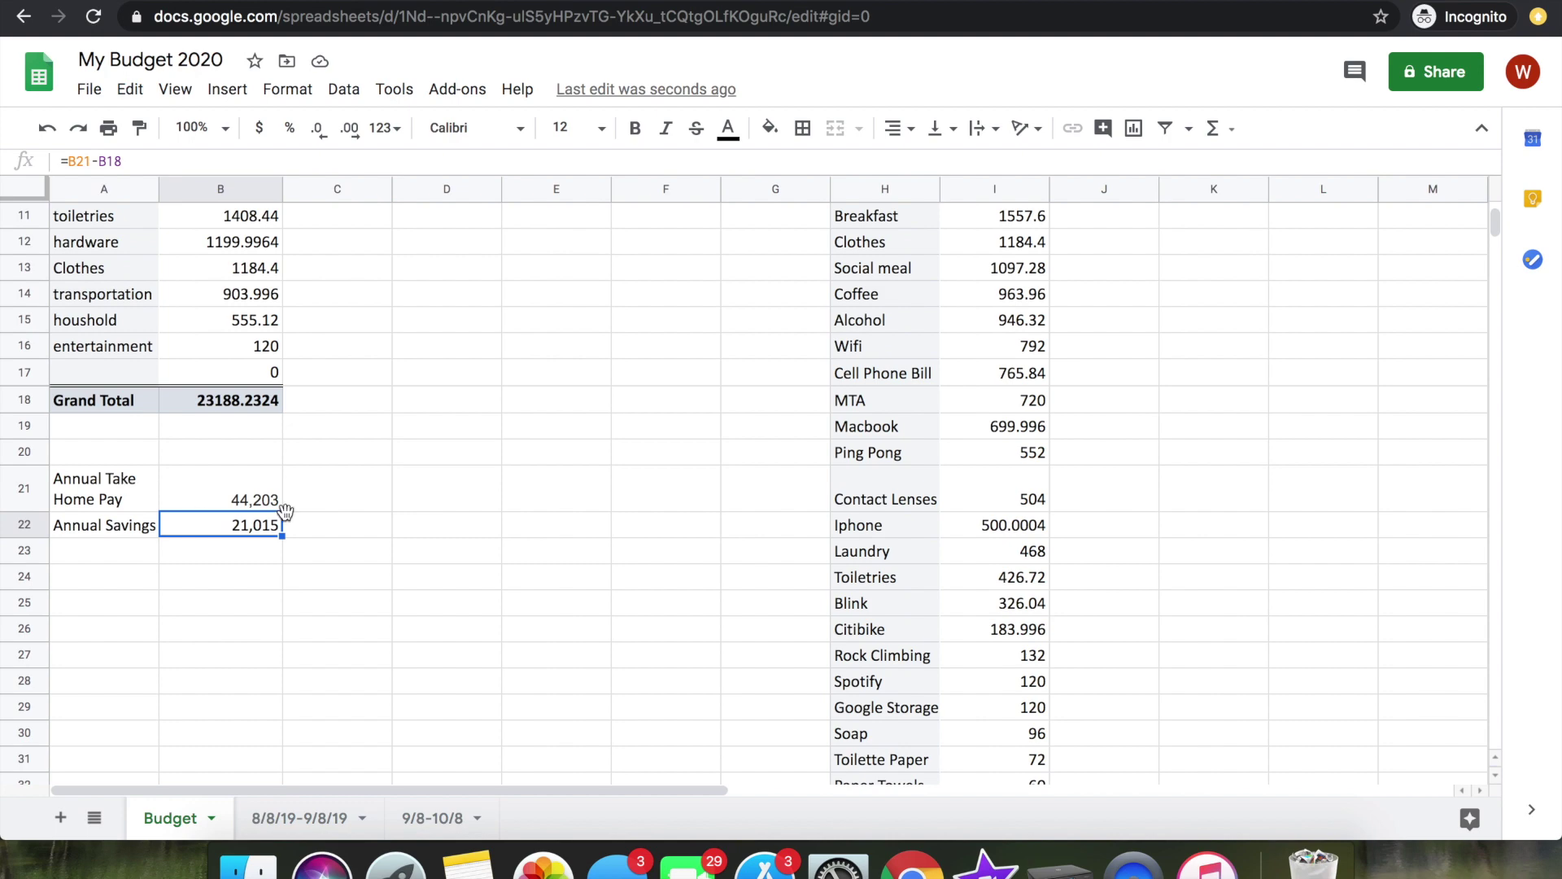
- Compare the total budget summary with the Annual Take Home Pay and Annual Savings labels and values
scroll(285, 510, up, 5)
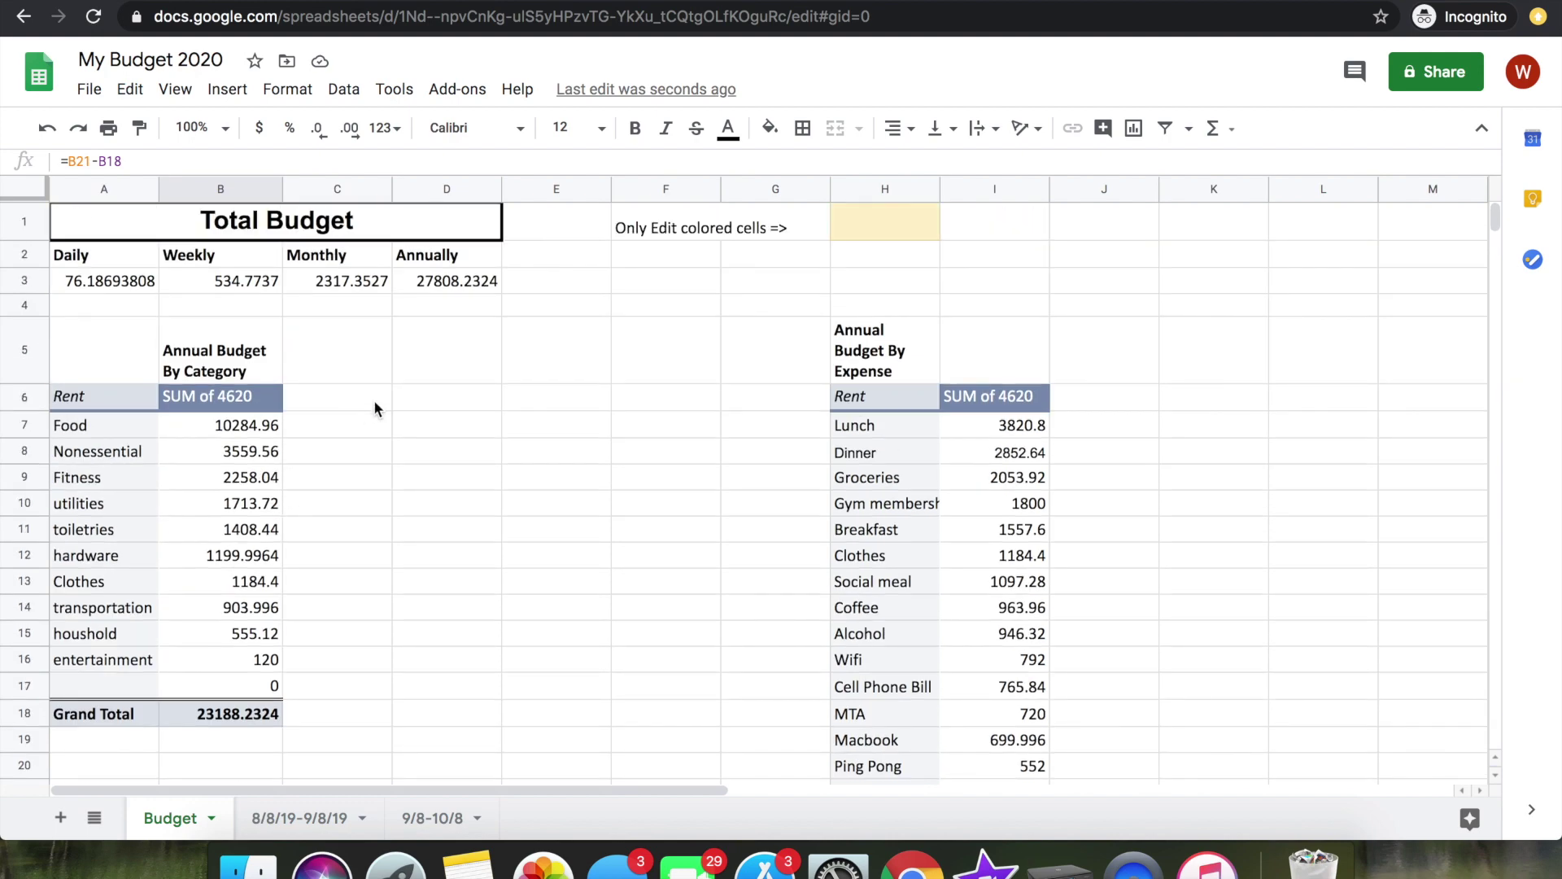
scroll(374, 398, down, 4)
click(139, 637)
click(196, 639)
click(203, 601)
click(105, 603)
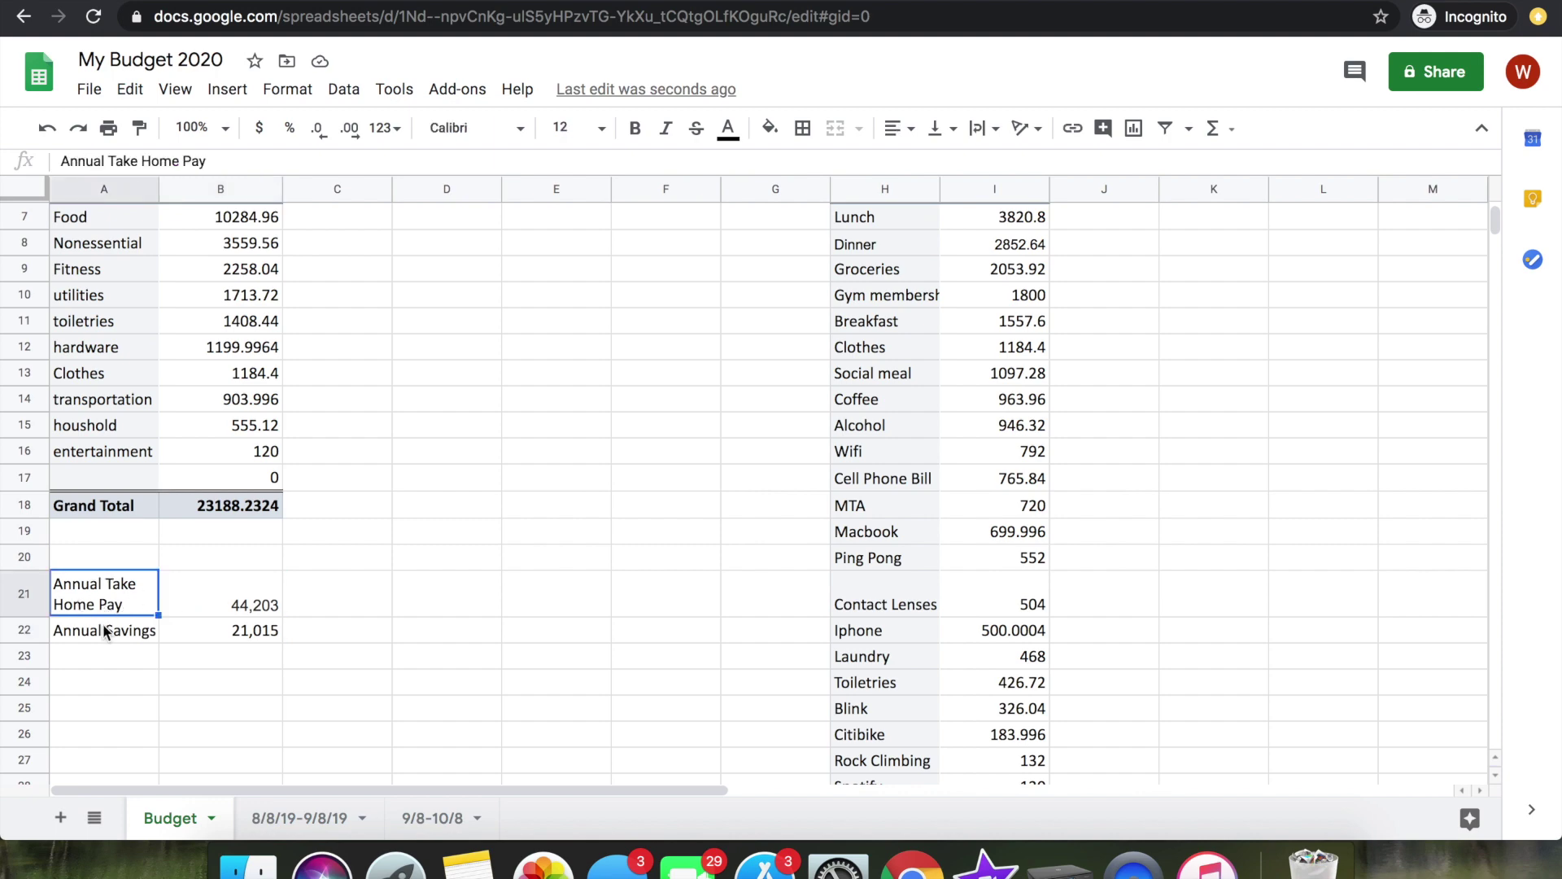
click(110, 628)
click(183, 628)
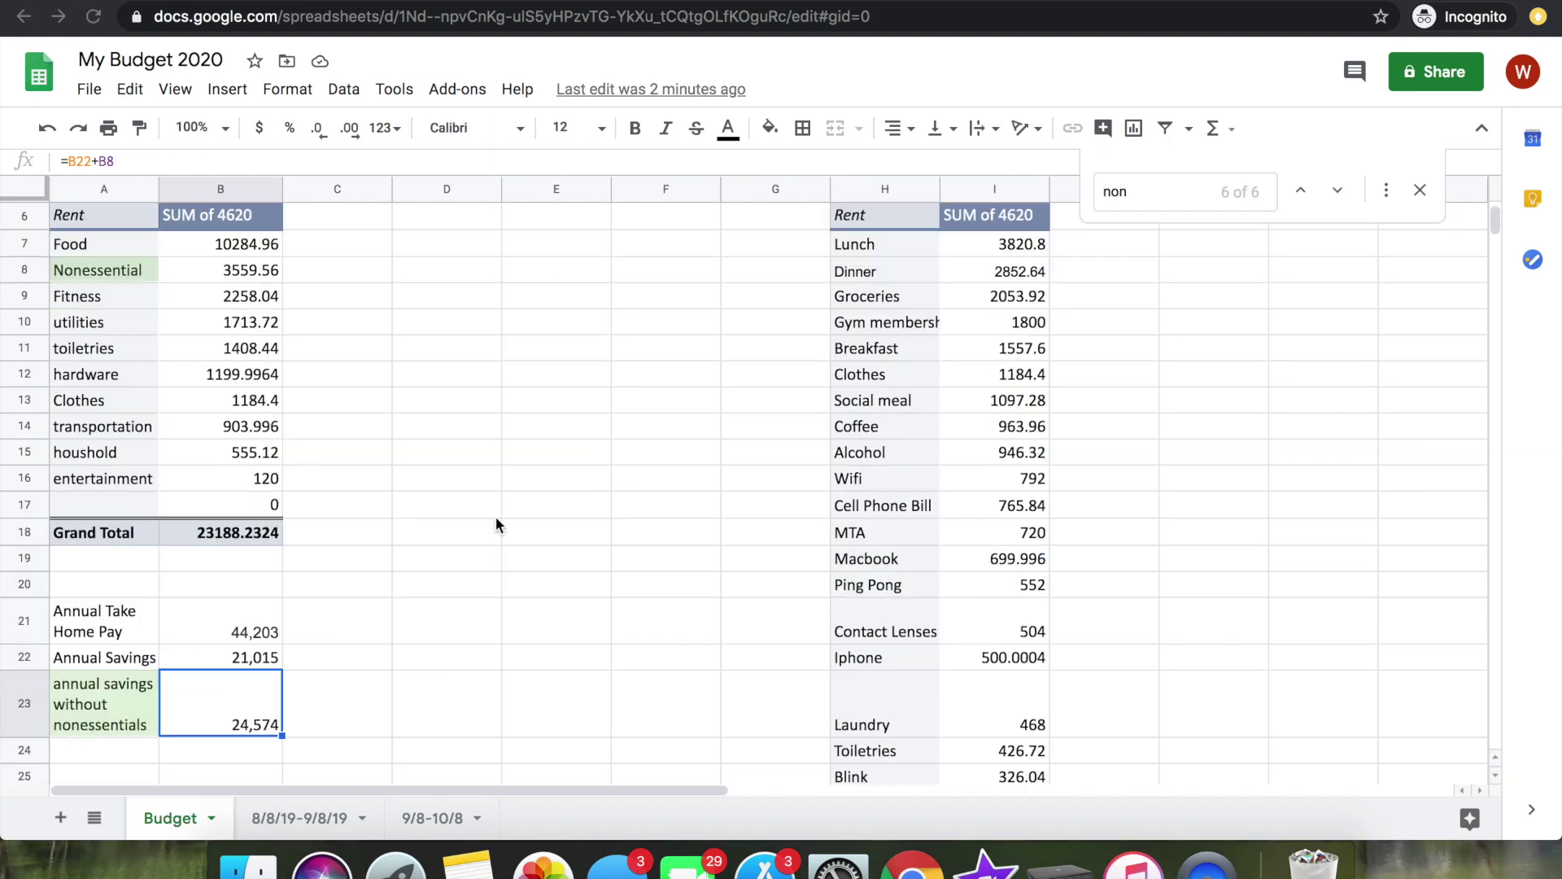
- Examine the expense inputs and outputs, noting which entries are highlighted as nonessential
scroll(496, 516, down, 20)
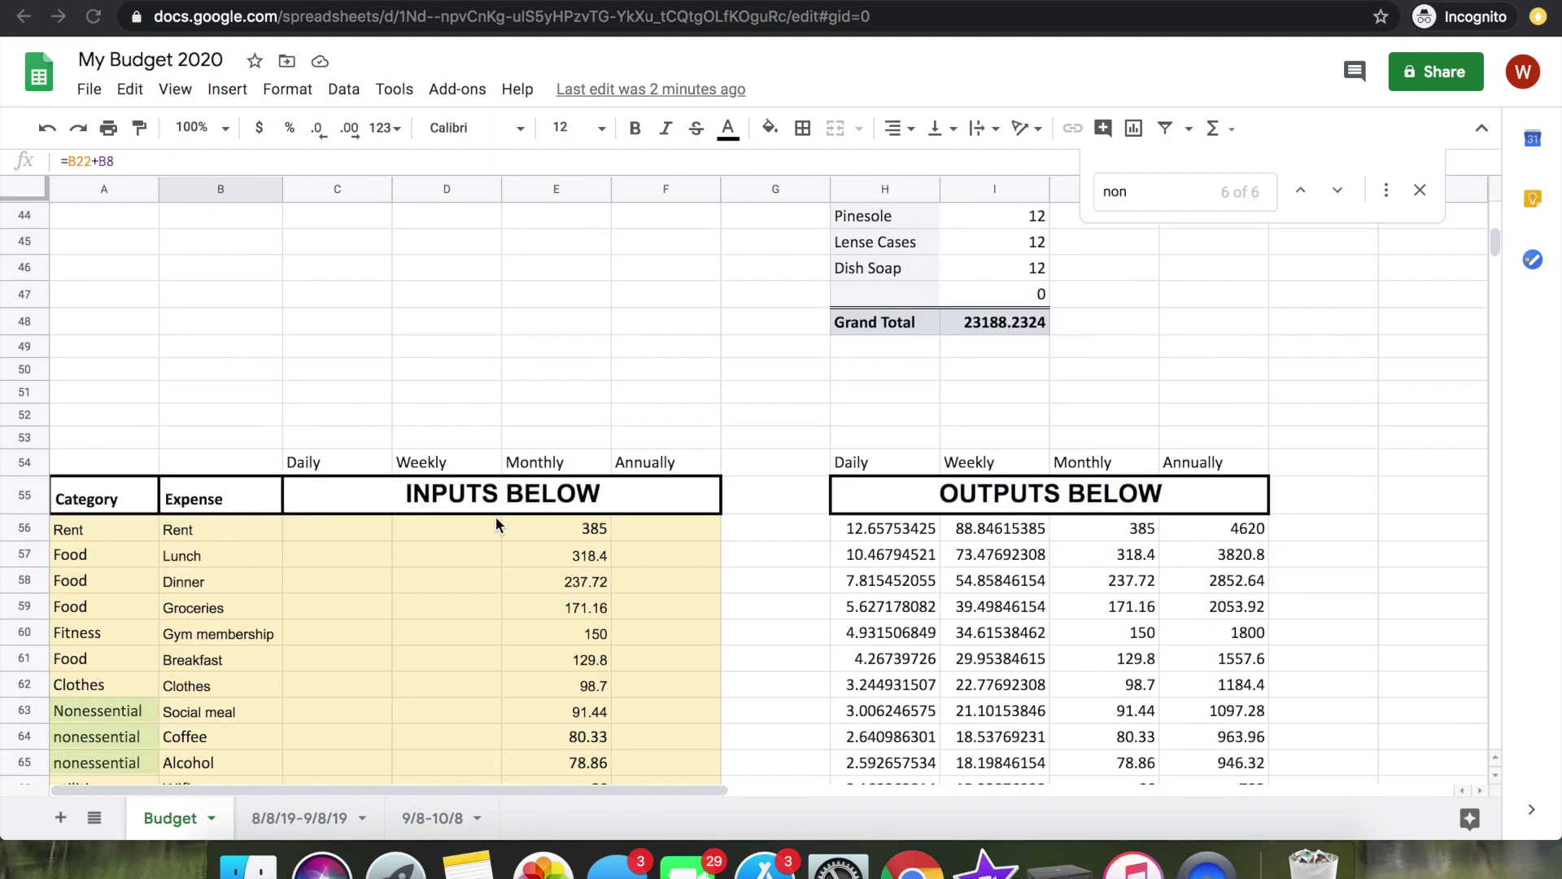
scroll(495, 518, down, 5)
scroll(495, 518, up, 20)
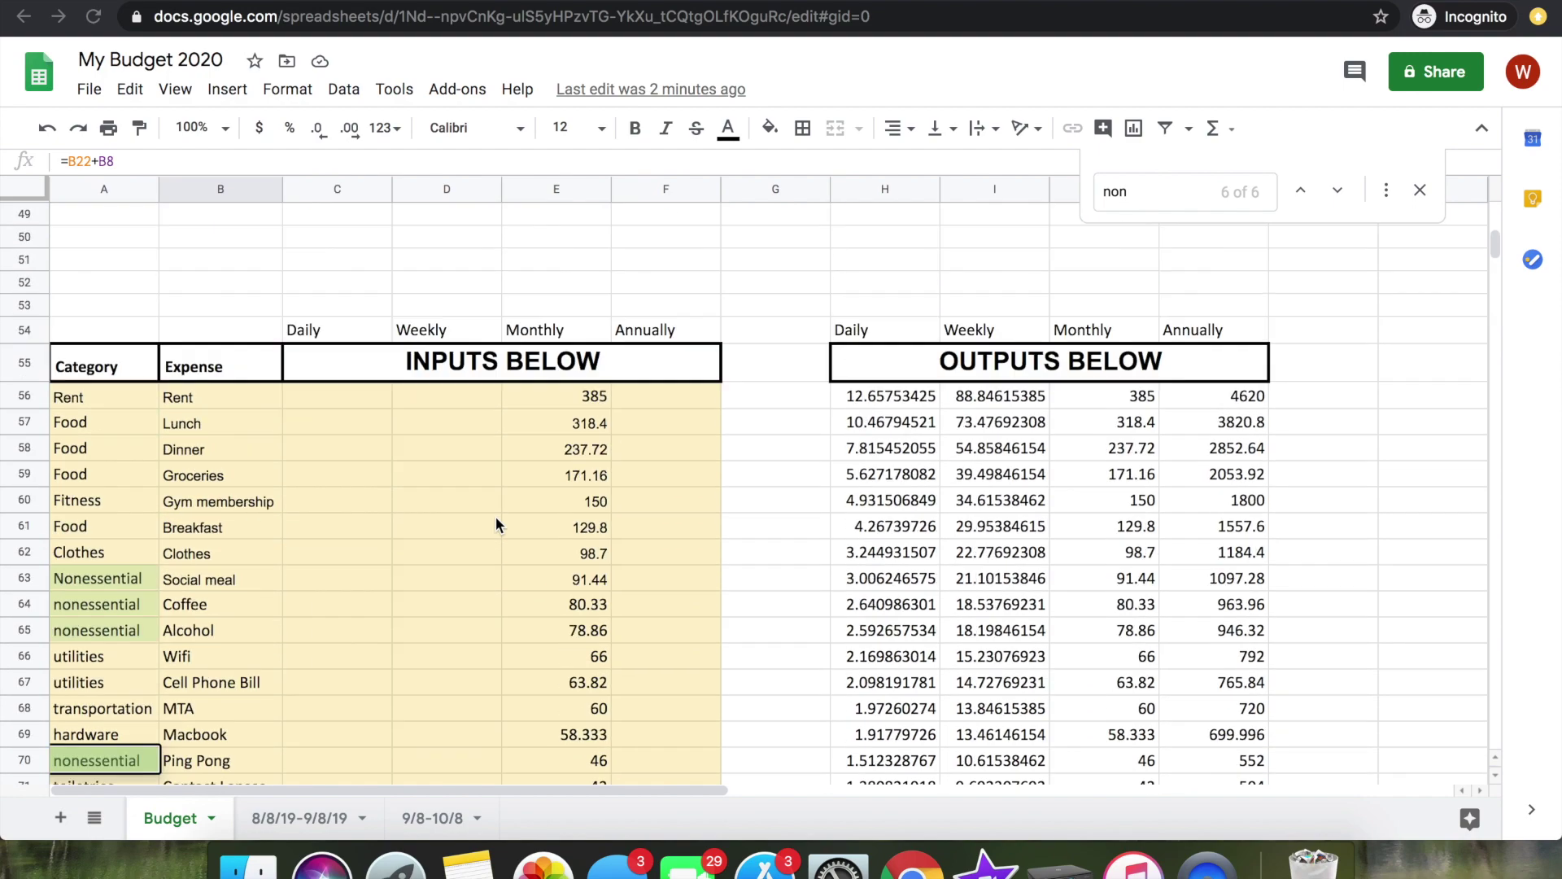
scroll(495, 525, down, 3)
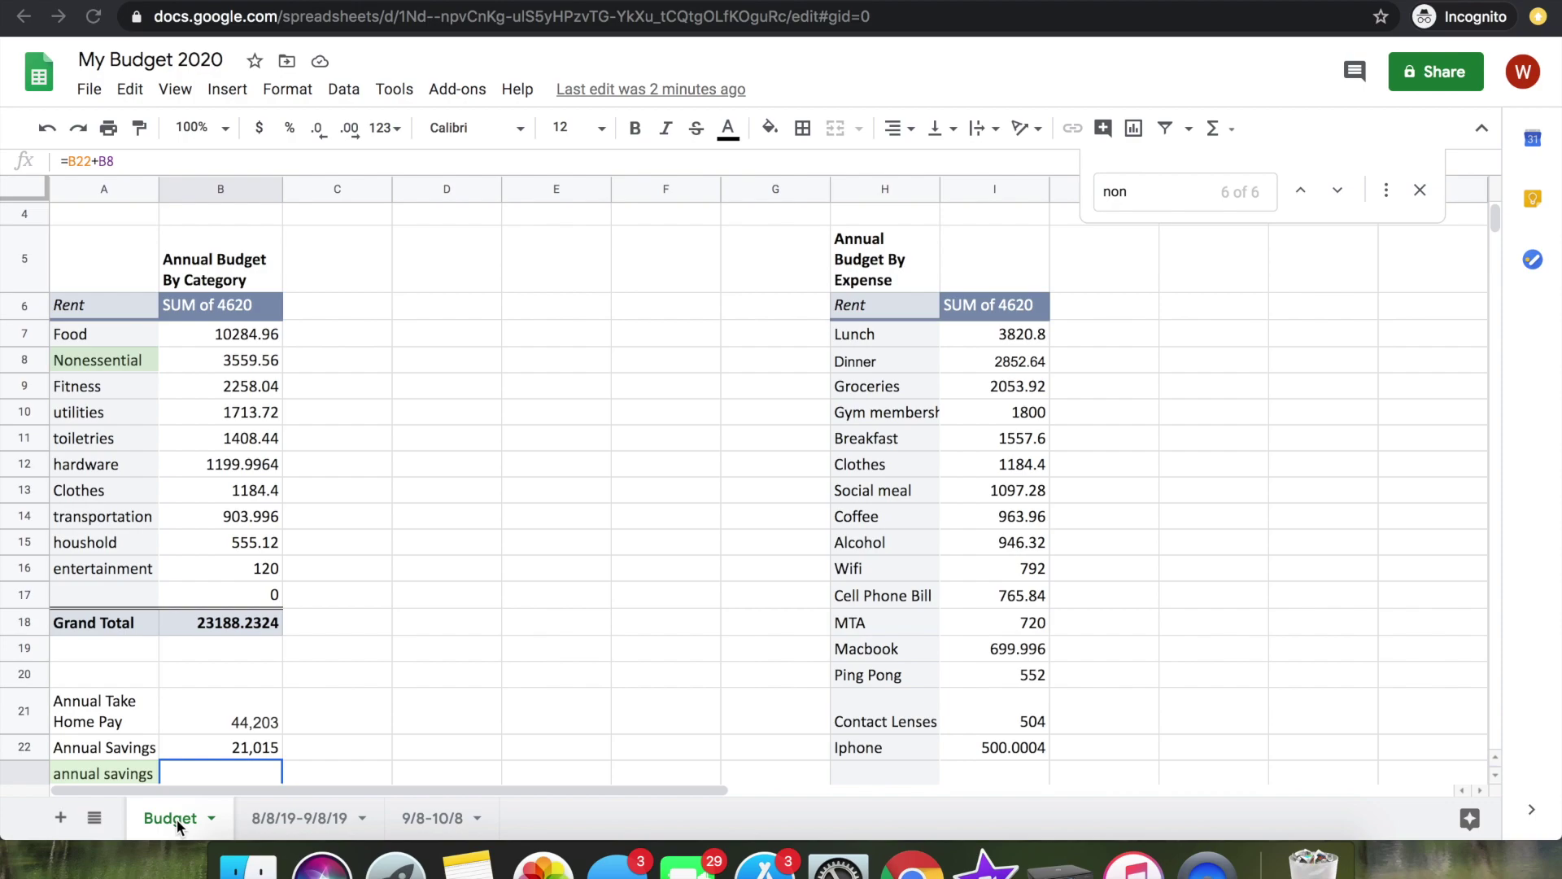
scroll(467, 576, down, 20)
scroll(467, 576, up, 14)
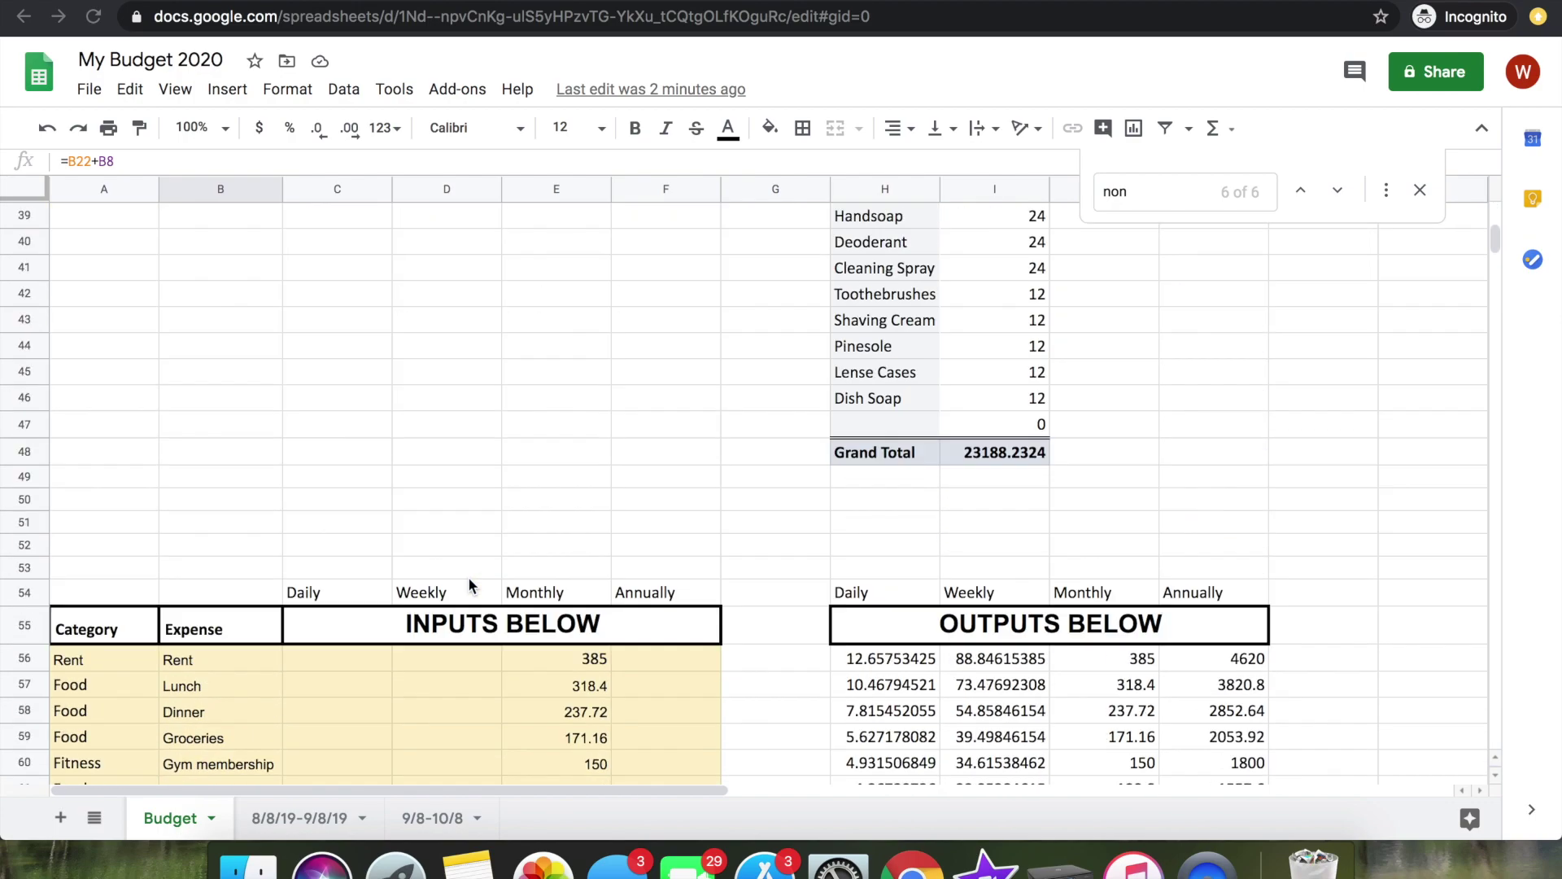
scroll(467, 576, up, 8)
scroll(467, 576, down, 6)
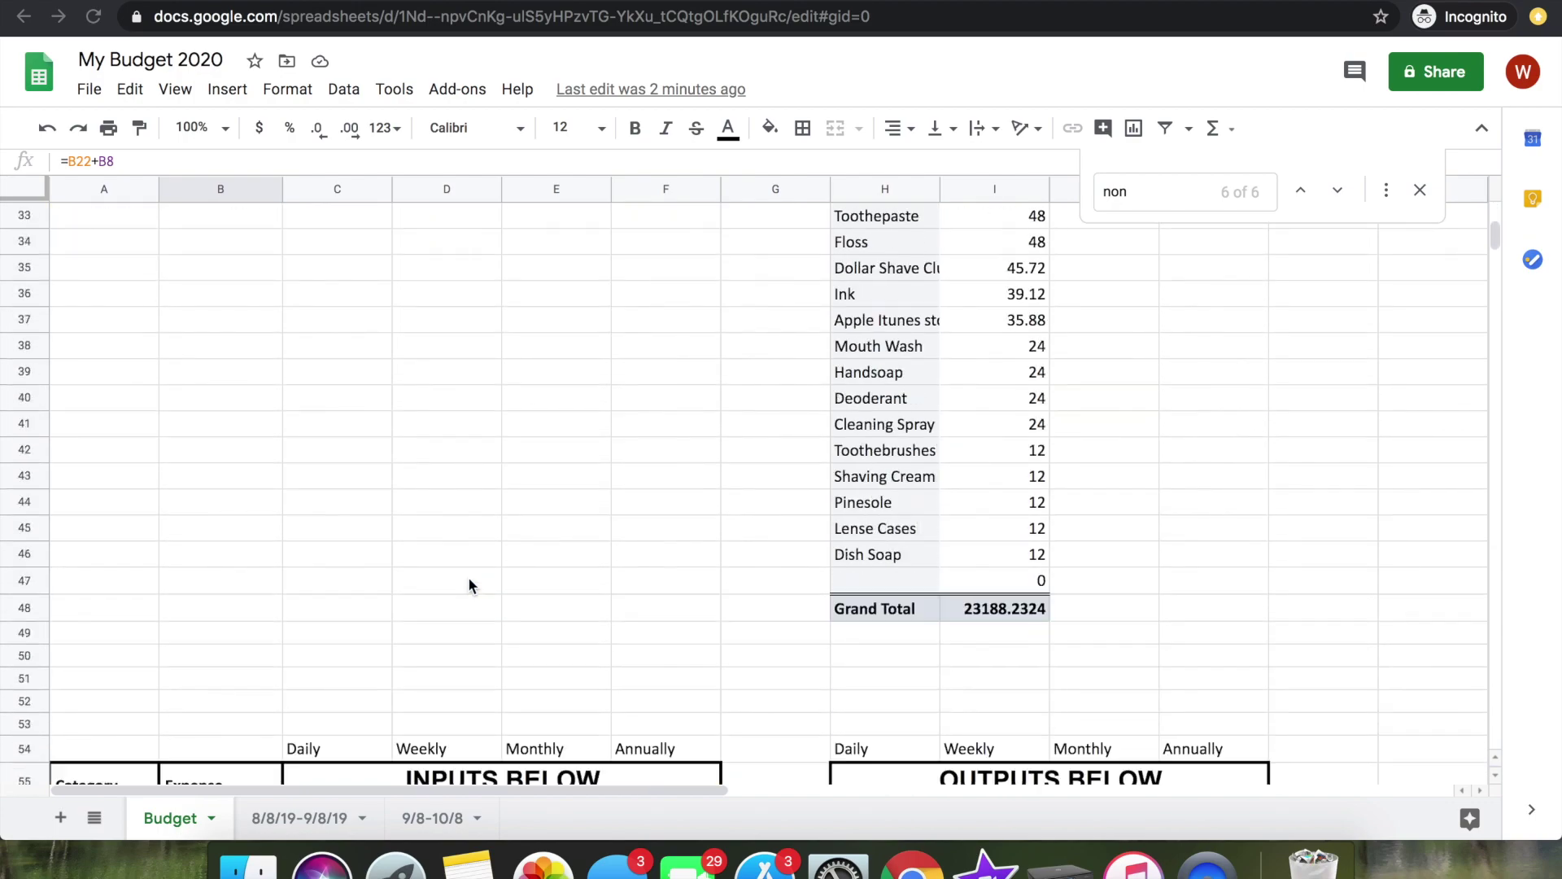
- Duplicate the Budget sheet and rename the copy "Super Strict Budget Plan"
right_click(169, 819)
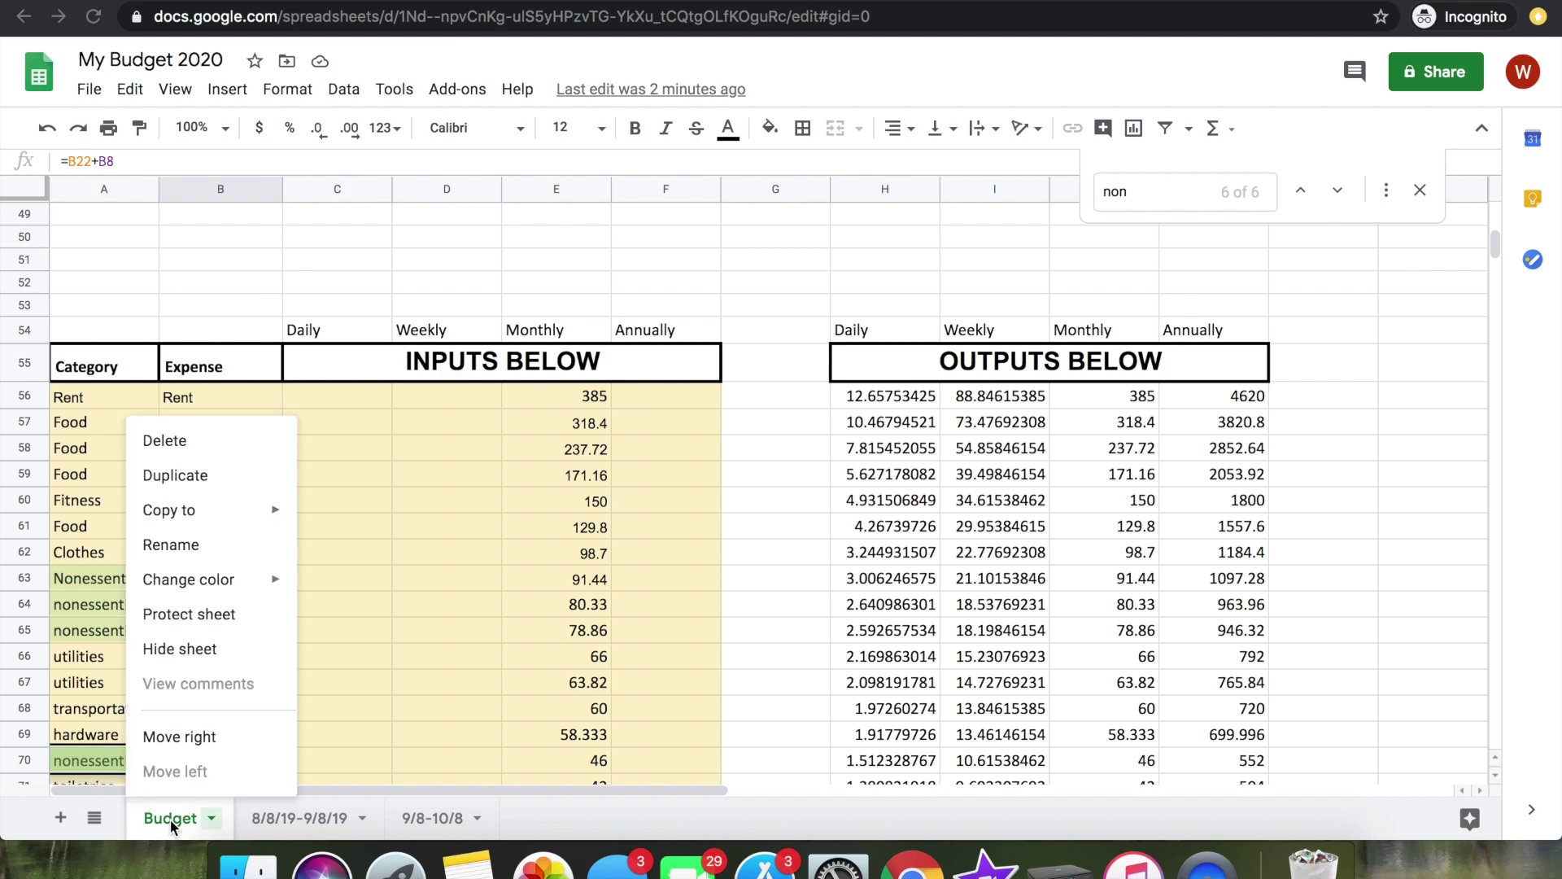
click(194, 480)
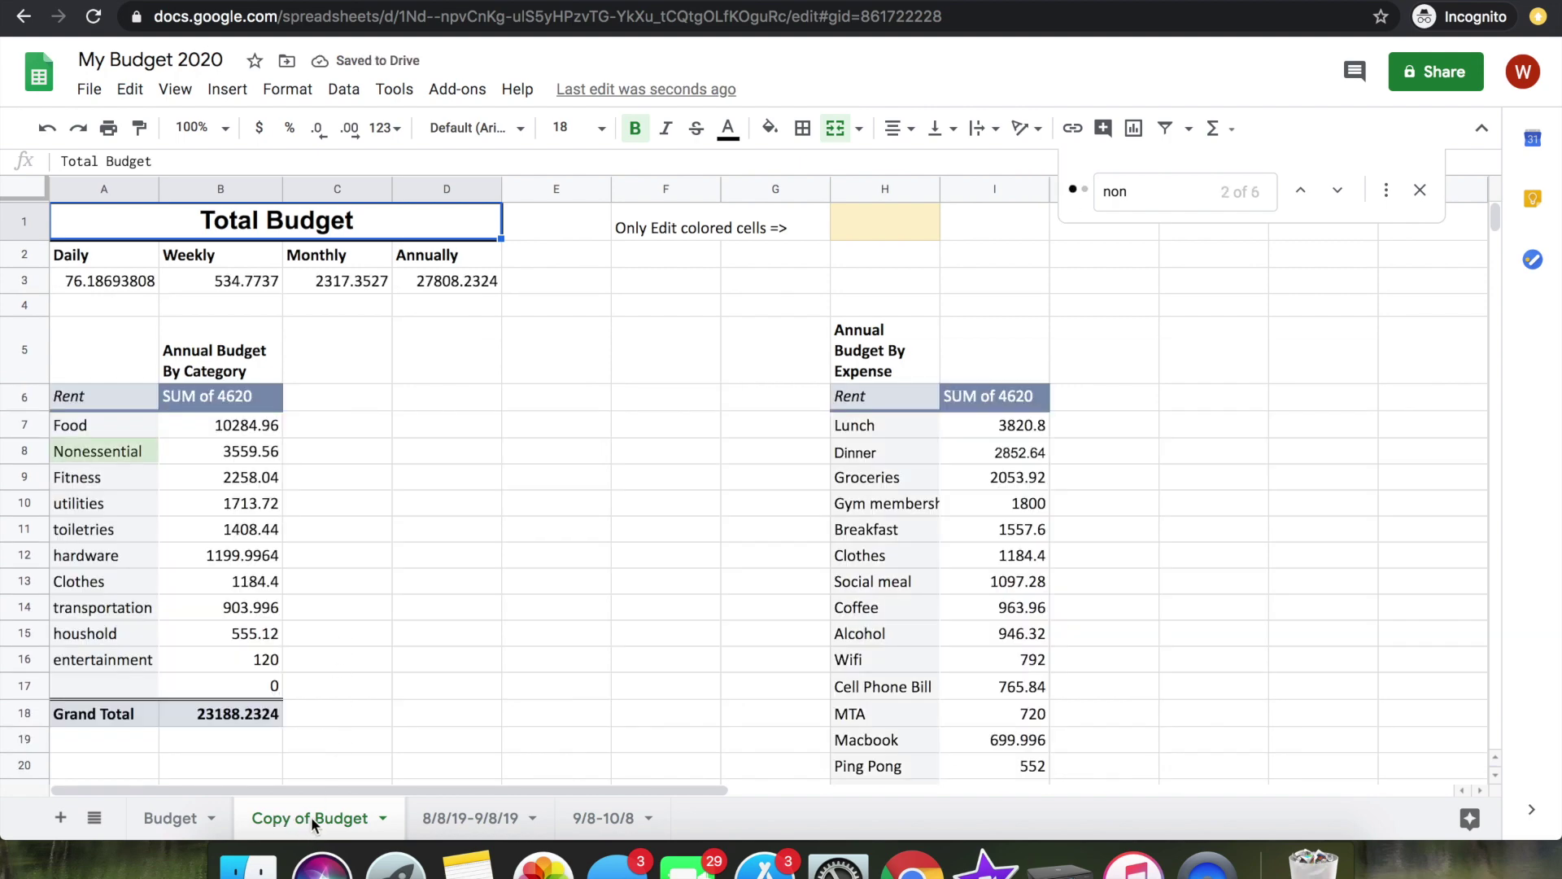
double_click(310, 817)
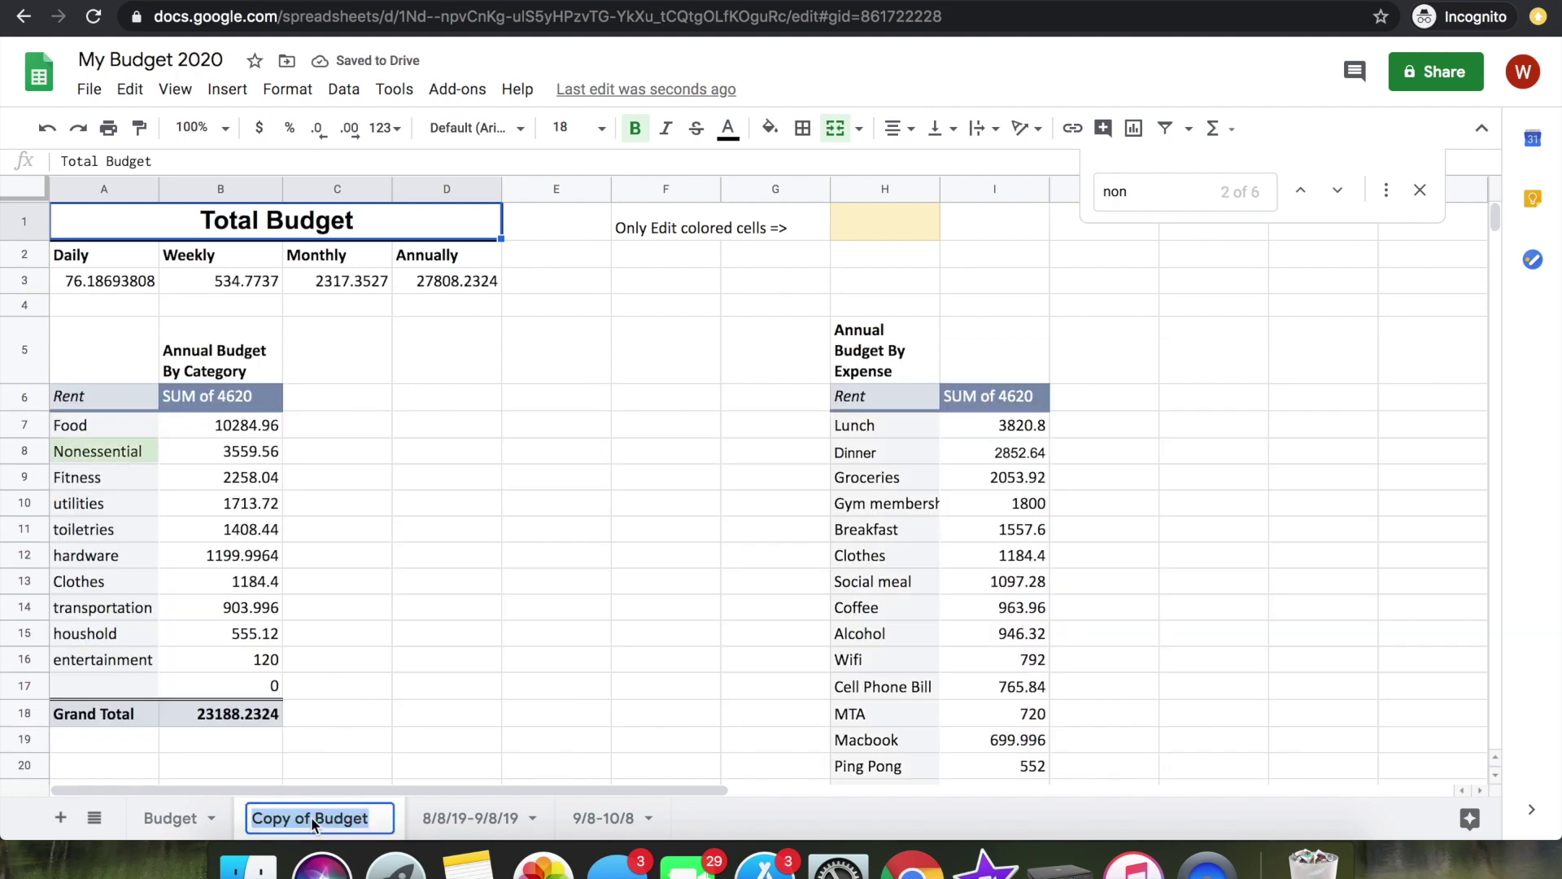
text(Super Strict Budge)
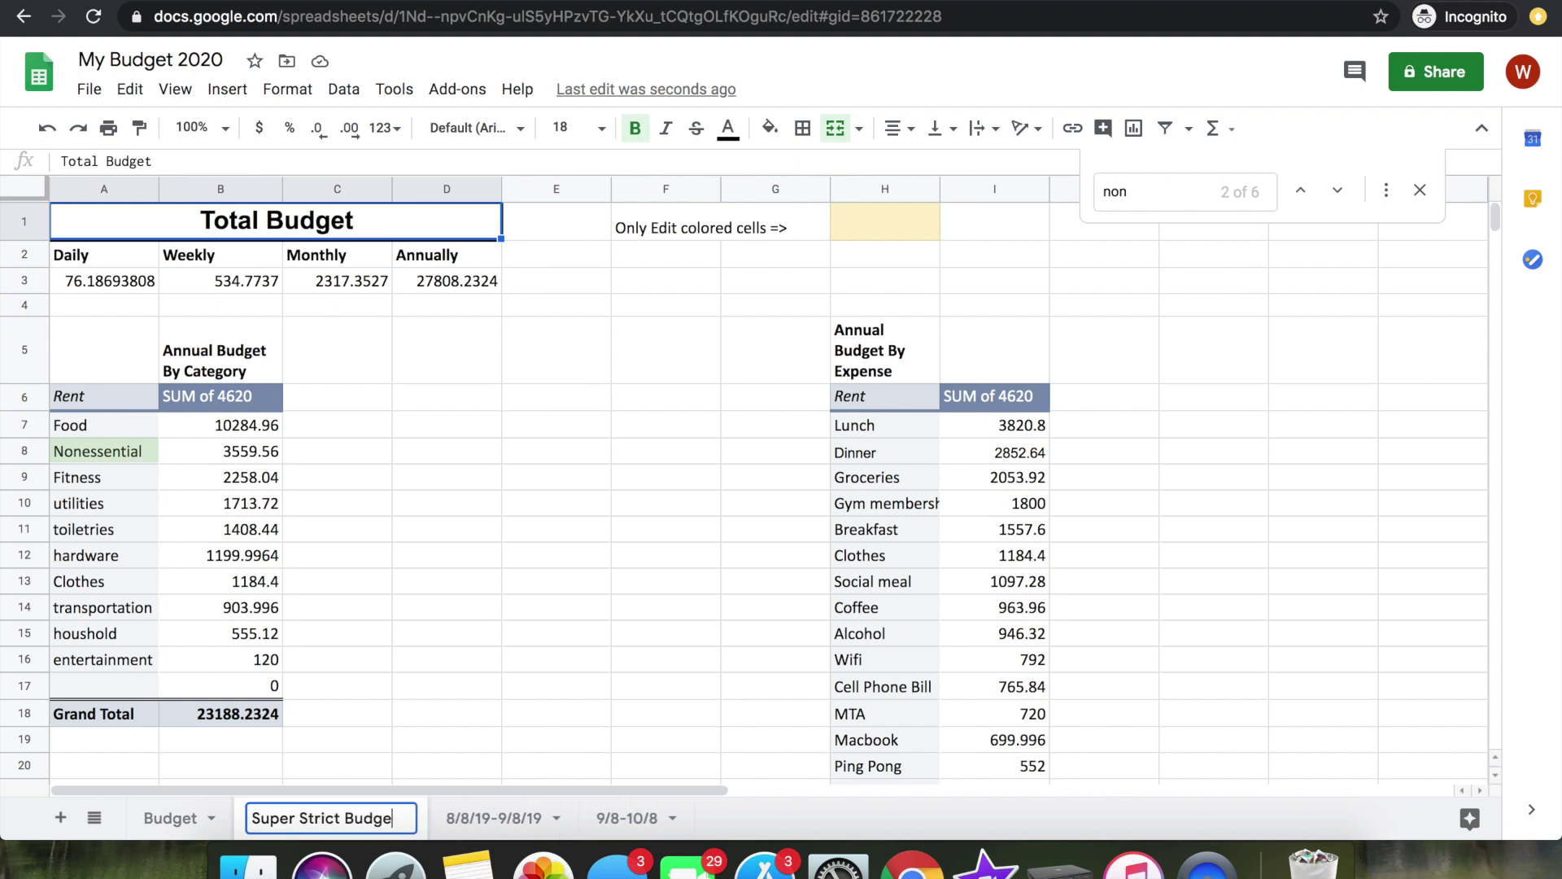
text(t Plan)
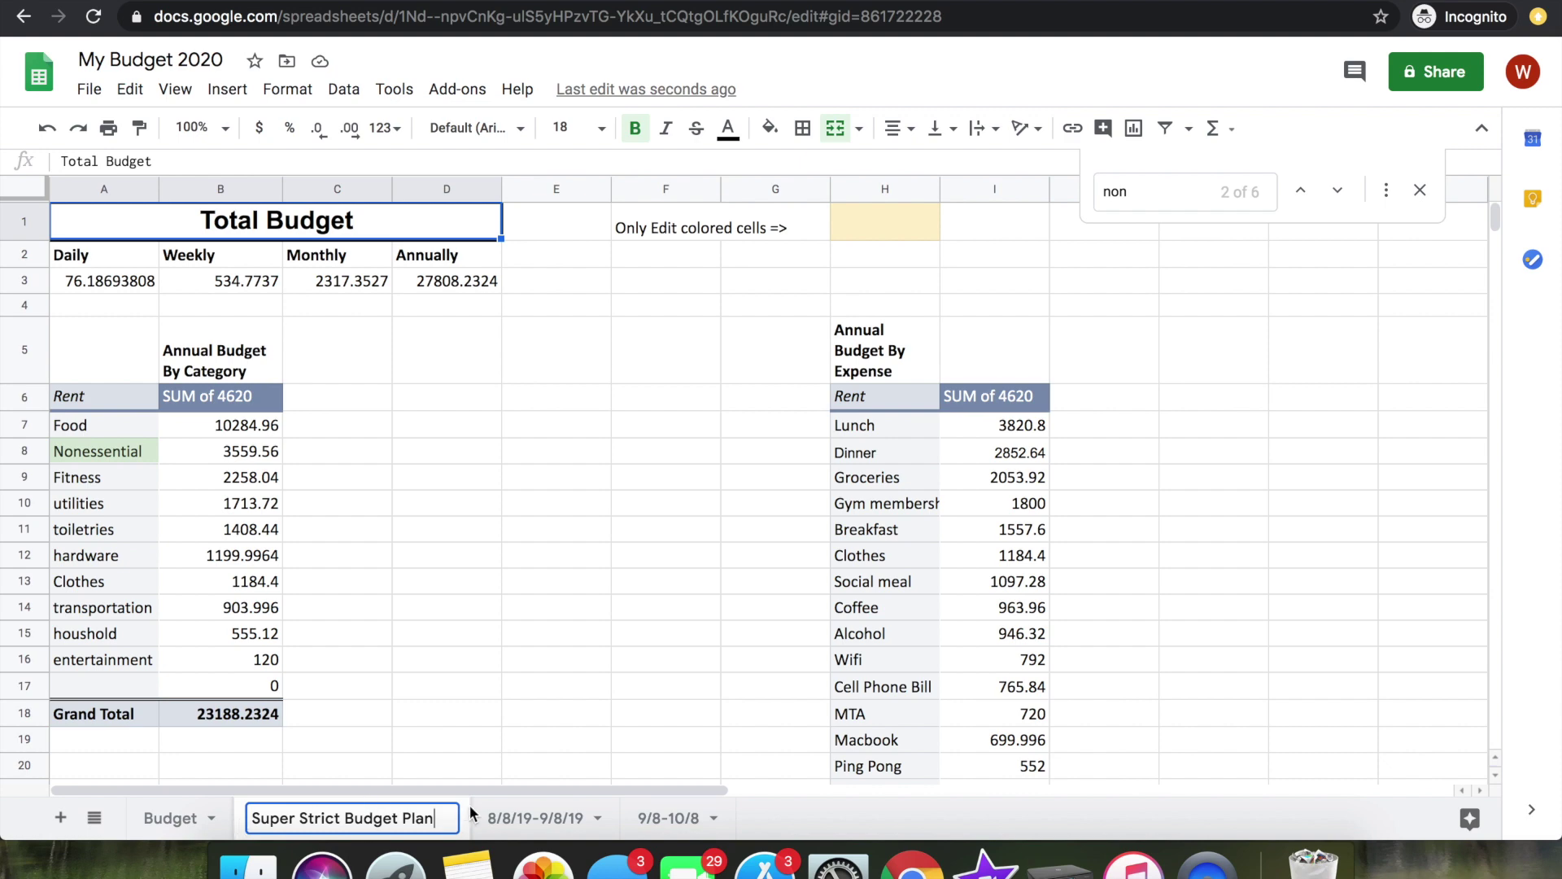
click(360, 737)
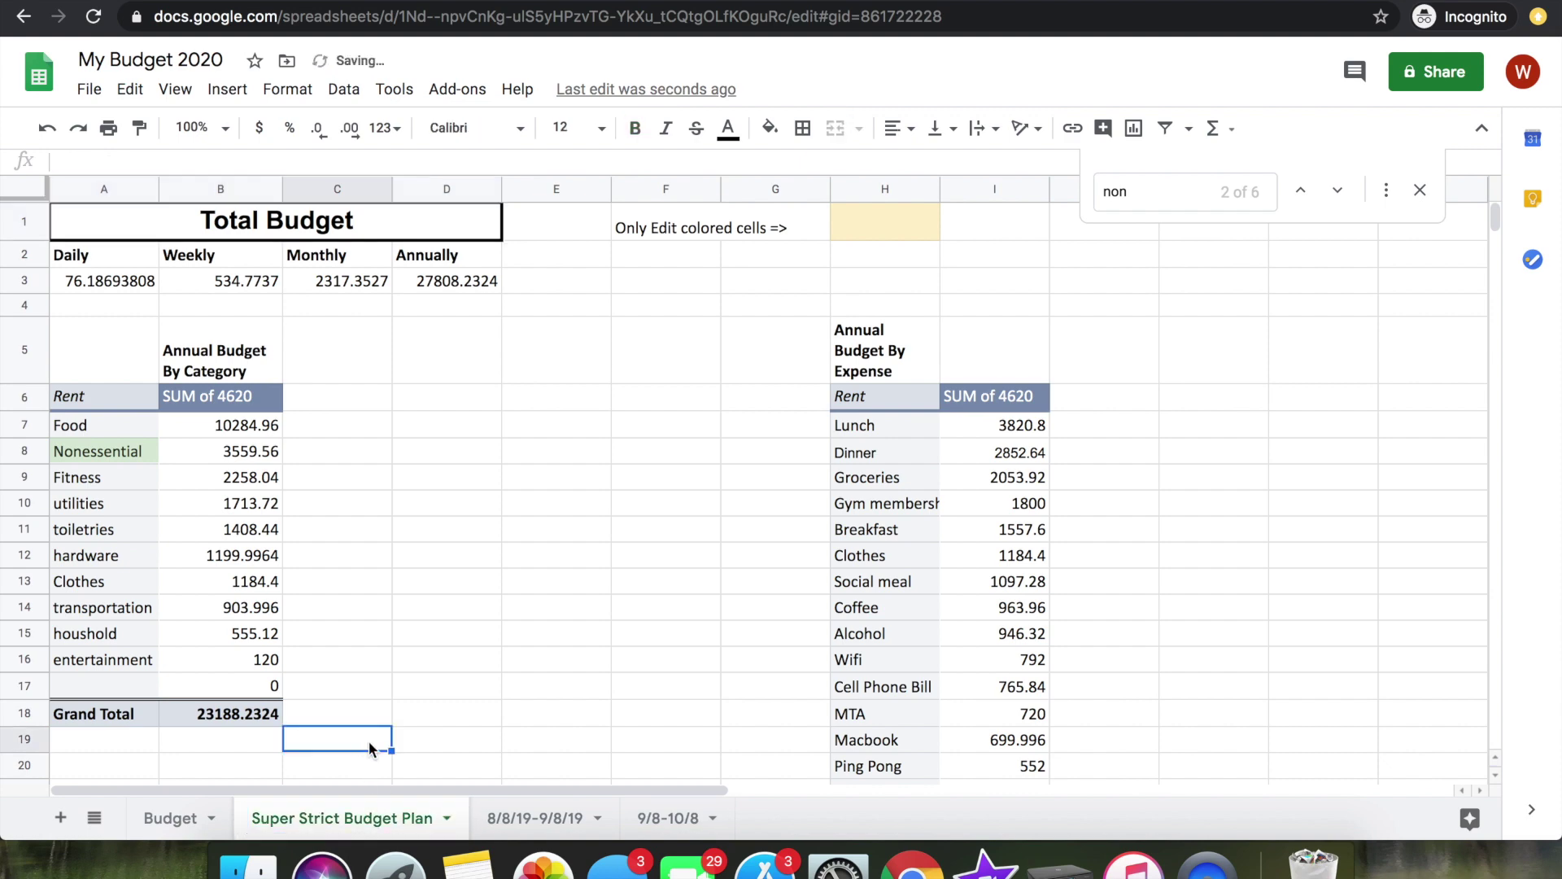
- Clear all categories, expenses and amounts in A56:F96 of the Super Strict Budget Plan sheet
scroll(369, 740, down, 5)
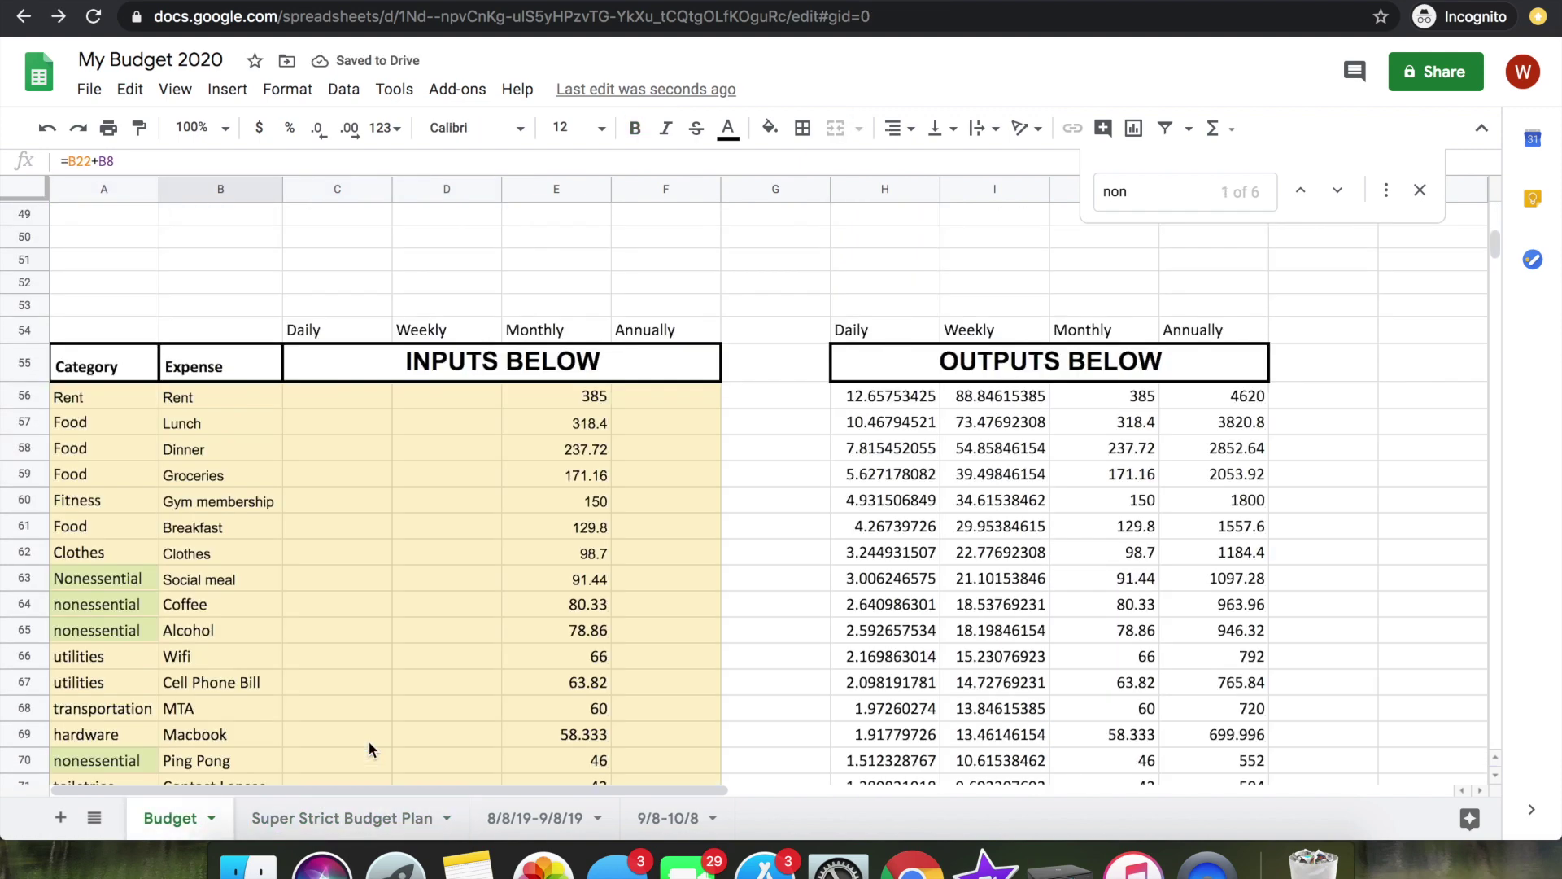
click(340, 818)
scroll(348, 615, down, 1)
scroll(349, 615, up, 8)
scroll(349, 620, down, 15)
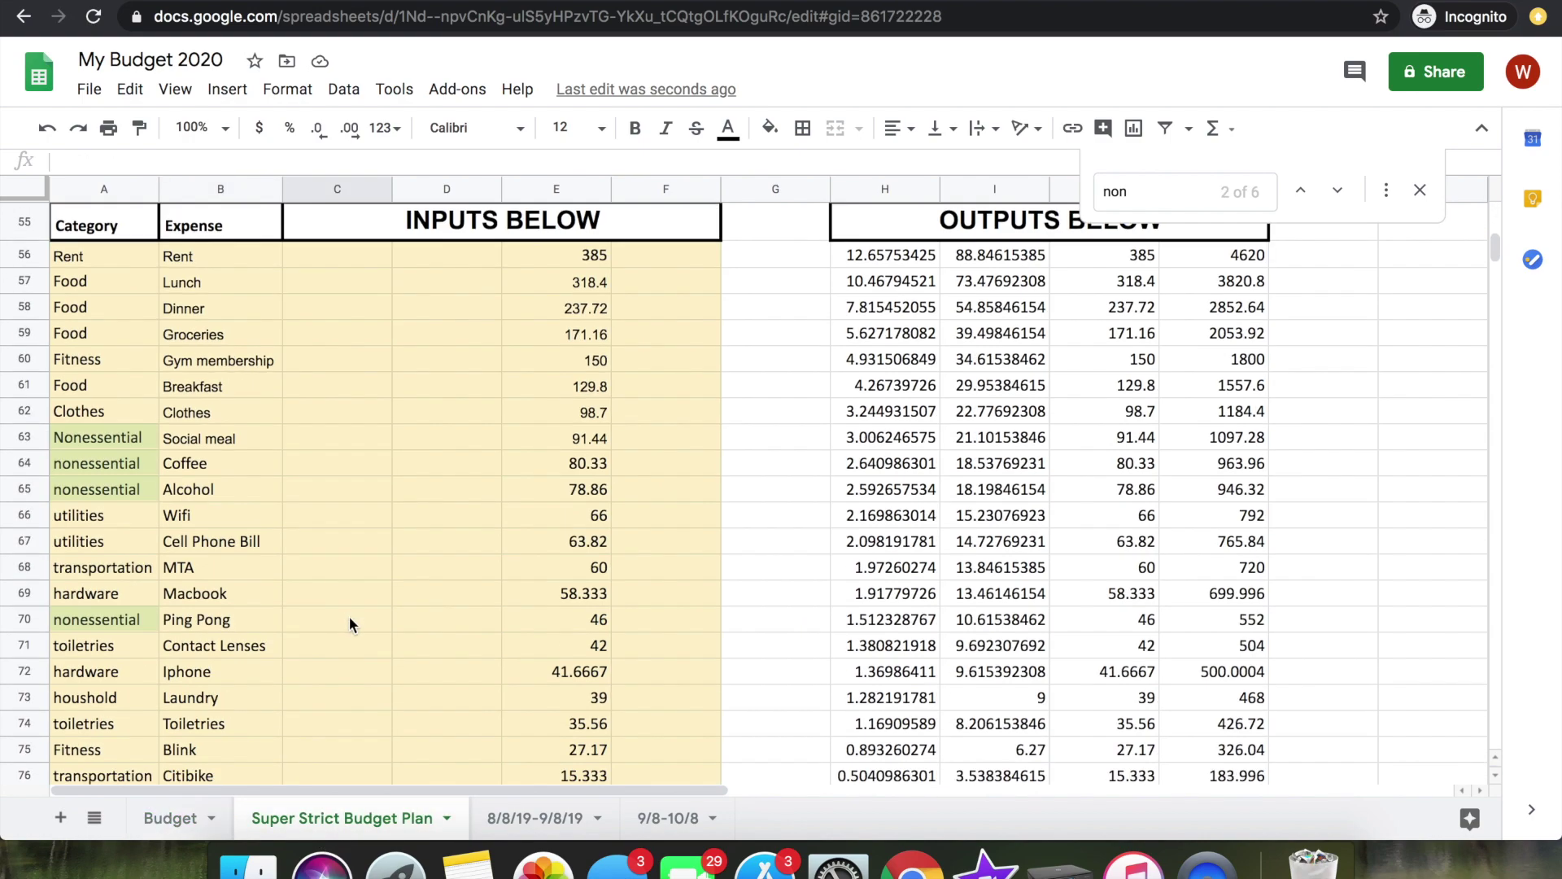
drag(122, 255, 708, 659)
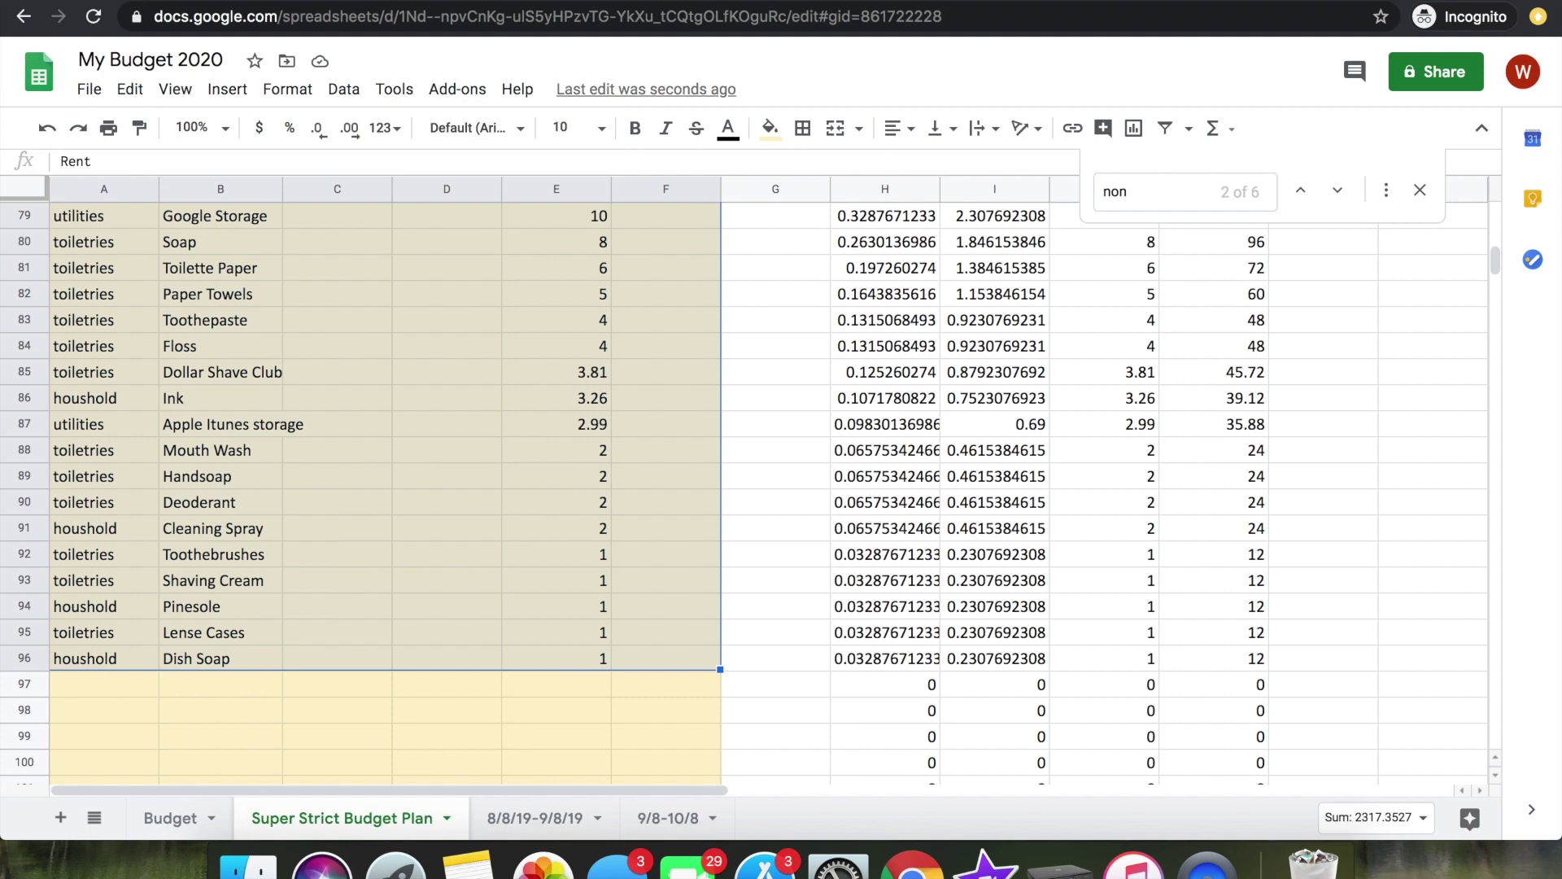
key(Delete)
scroll(222, 330, up, 20)
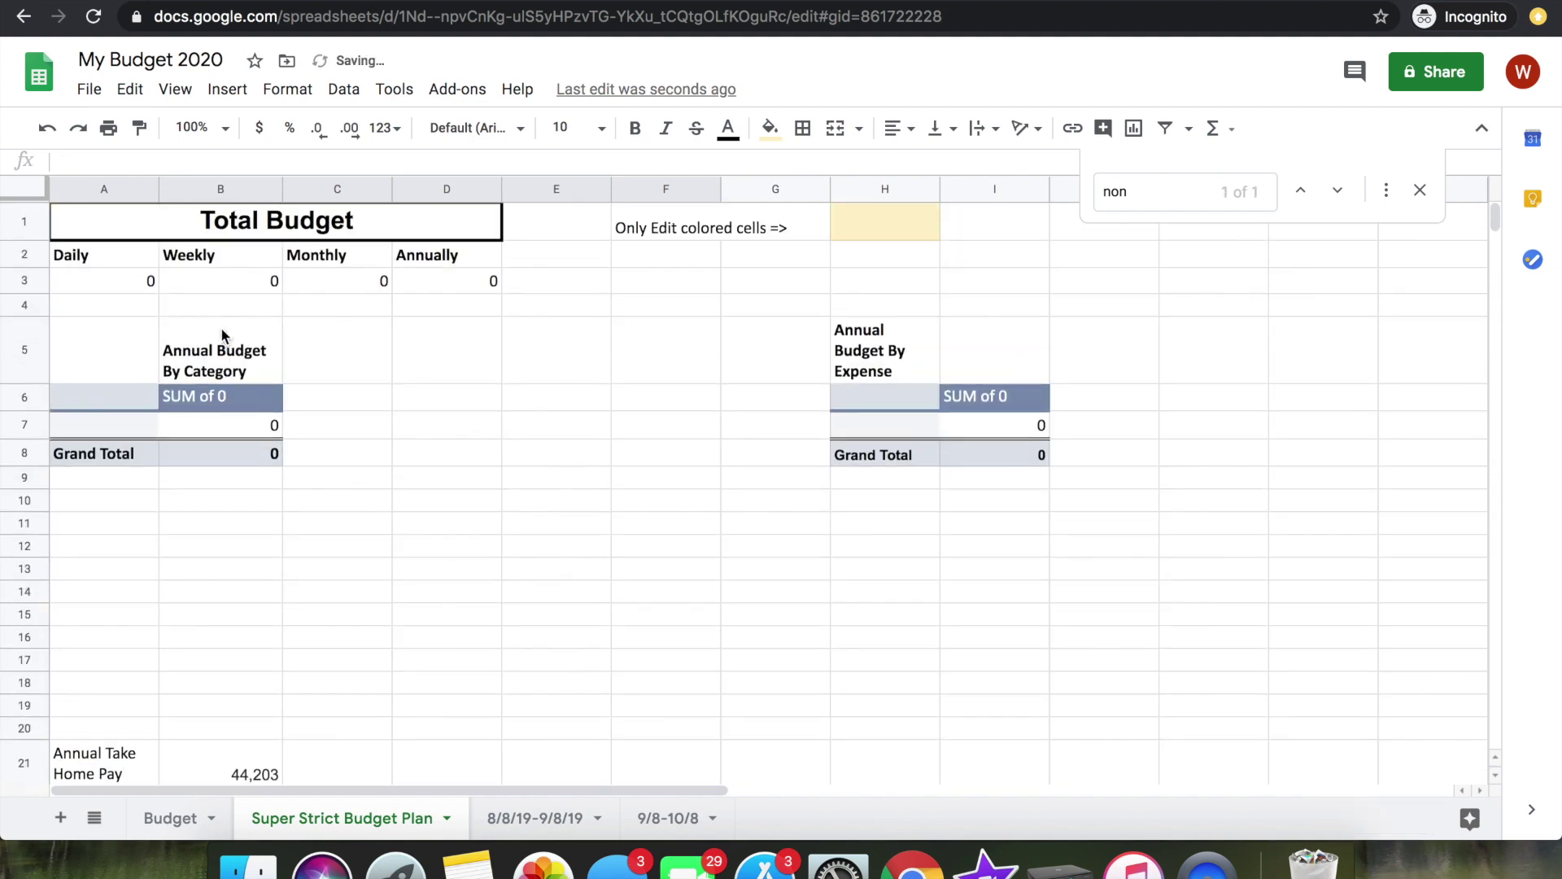
- Clear the take-home pay and savings block in A21:B23 of the Super Strict Budget Plan sheet
scroll(221, 327, down, 3)
click(109, 508)
drag(110, 509, 227, 613)
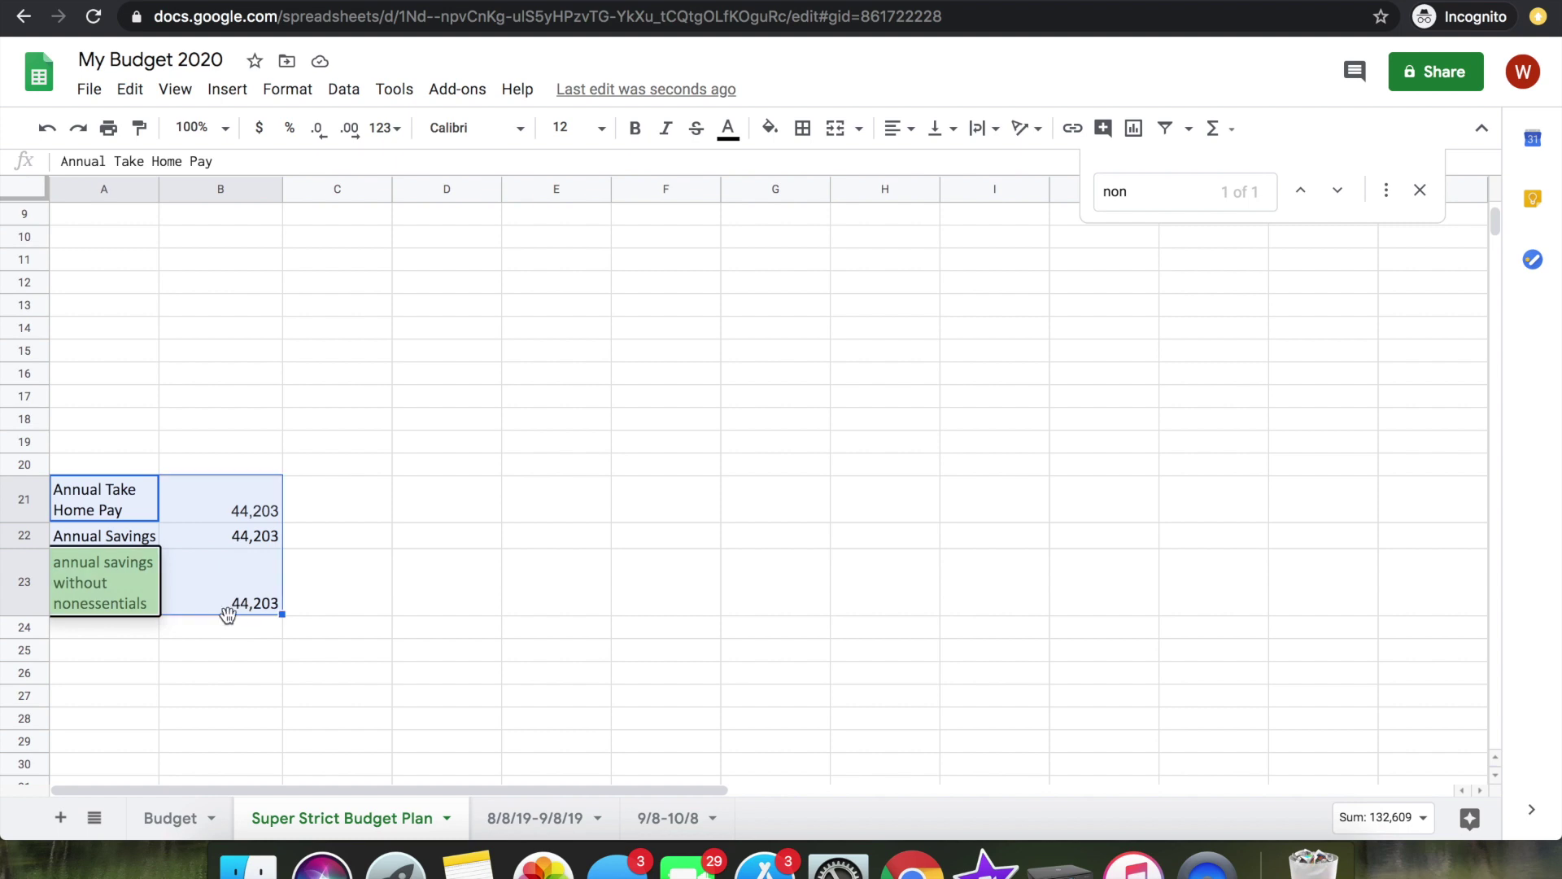
key(Delete)
click(295, 503)
scroll(295, 503, up, 3)
scroll(295, 505, down, 20)
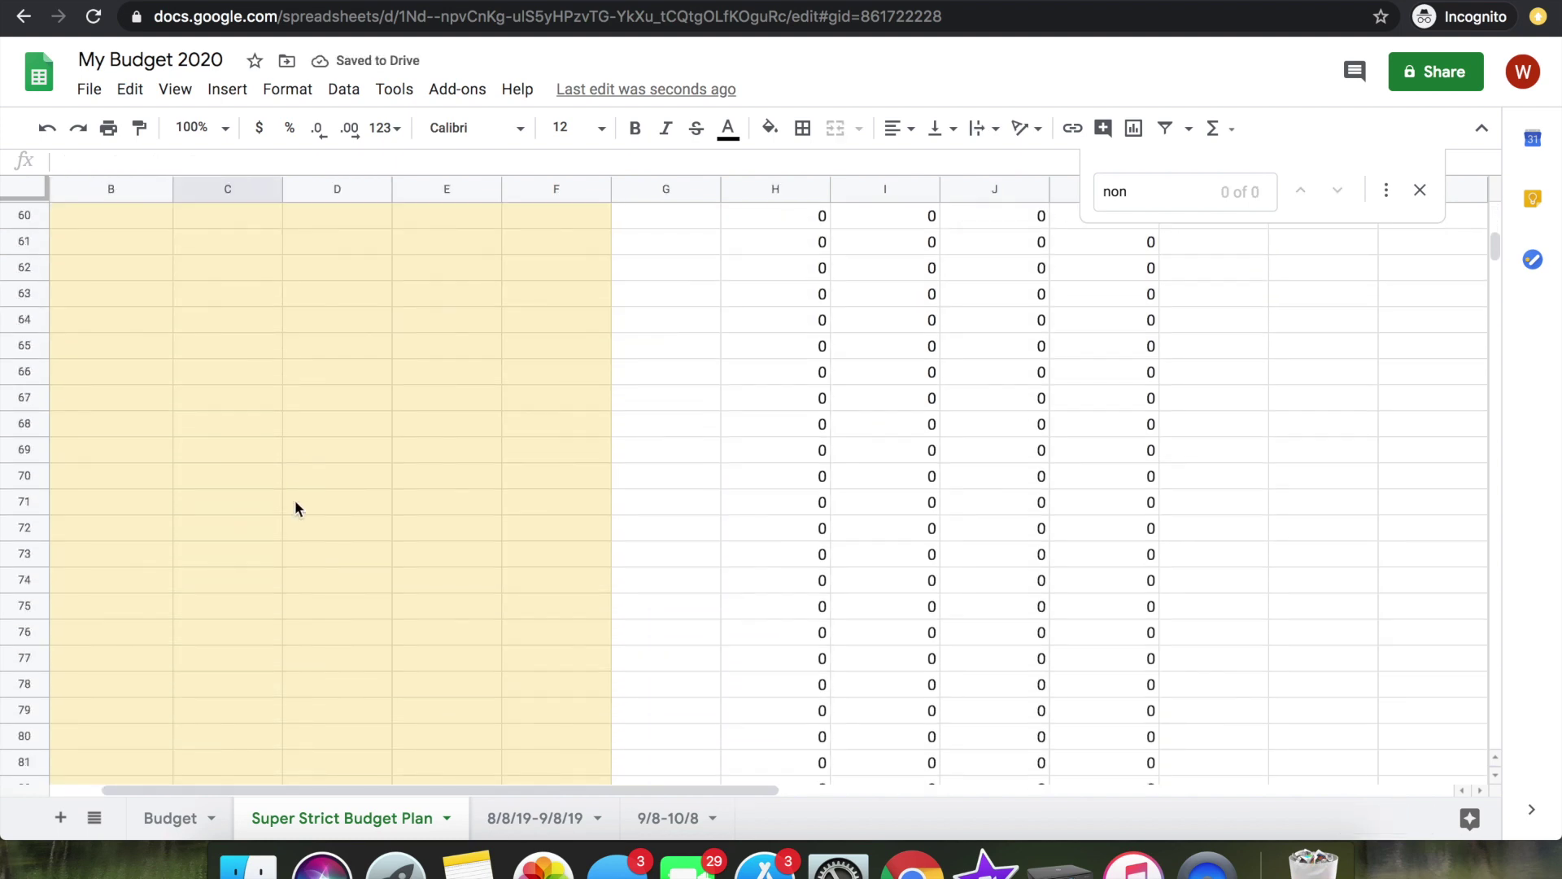
scroll(294, 506, up, 15)
scroll(295, 506, down, 13)
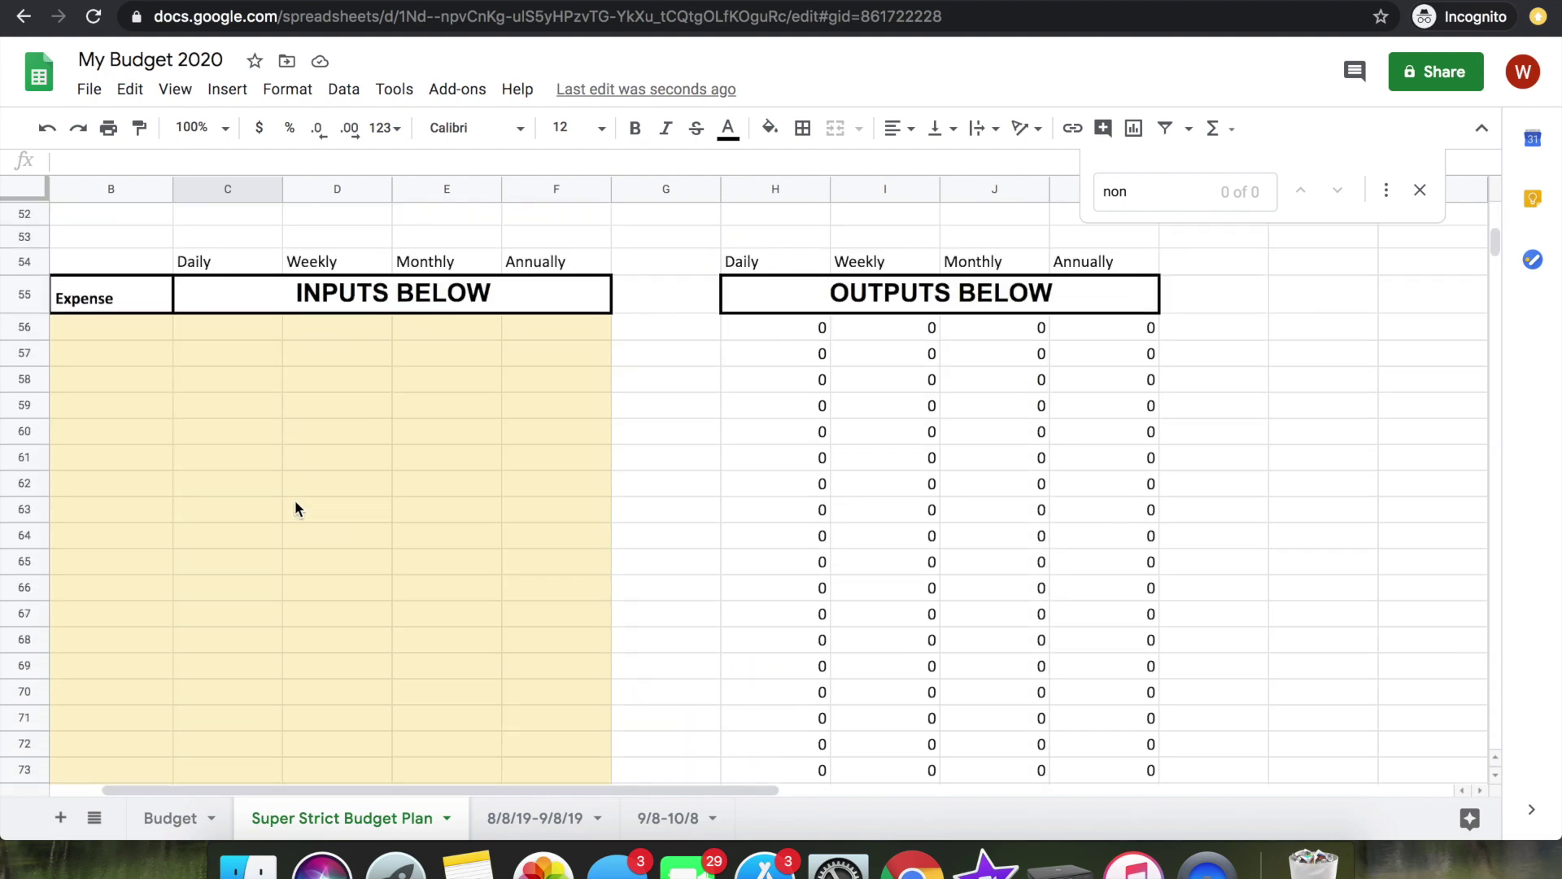
- Undo the clearing of the savings block and the expense inputs on the Super Strict Budget Plan sheet
click(170, 817)
click(325, 817)
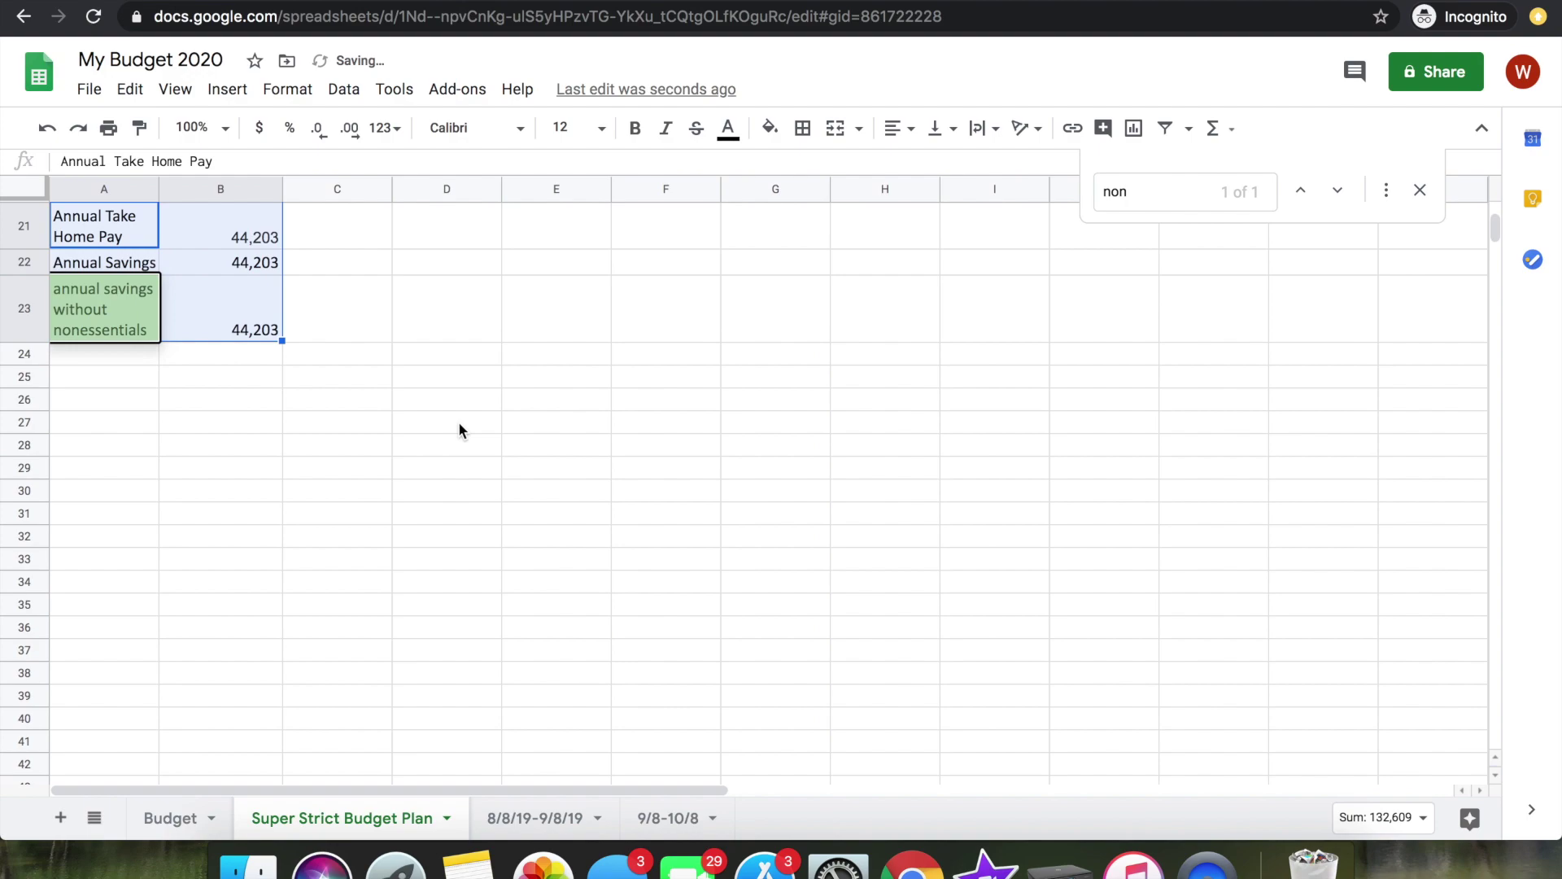
scroll(457, 421, down, 10)
scroll(458, 422, down, 3)
click(457, 422)
scroll(457, 421, down, 6)
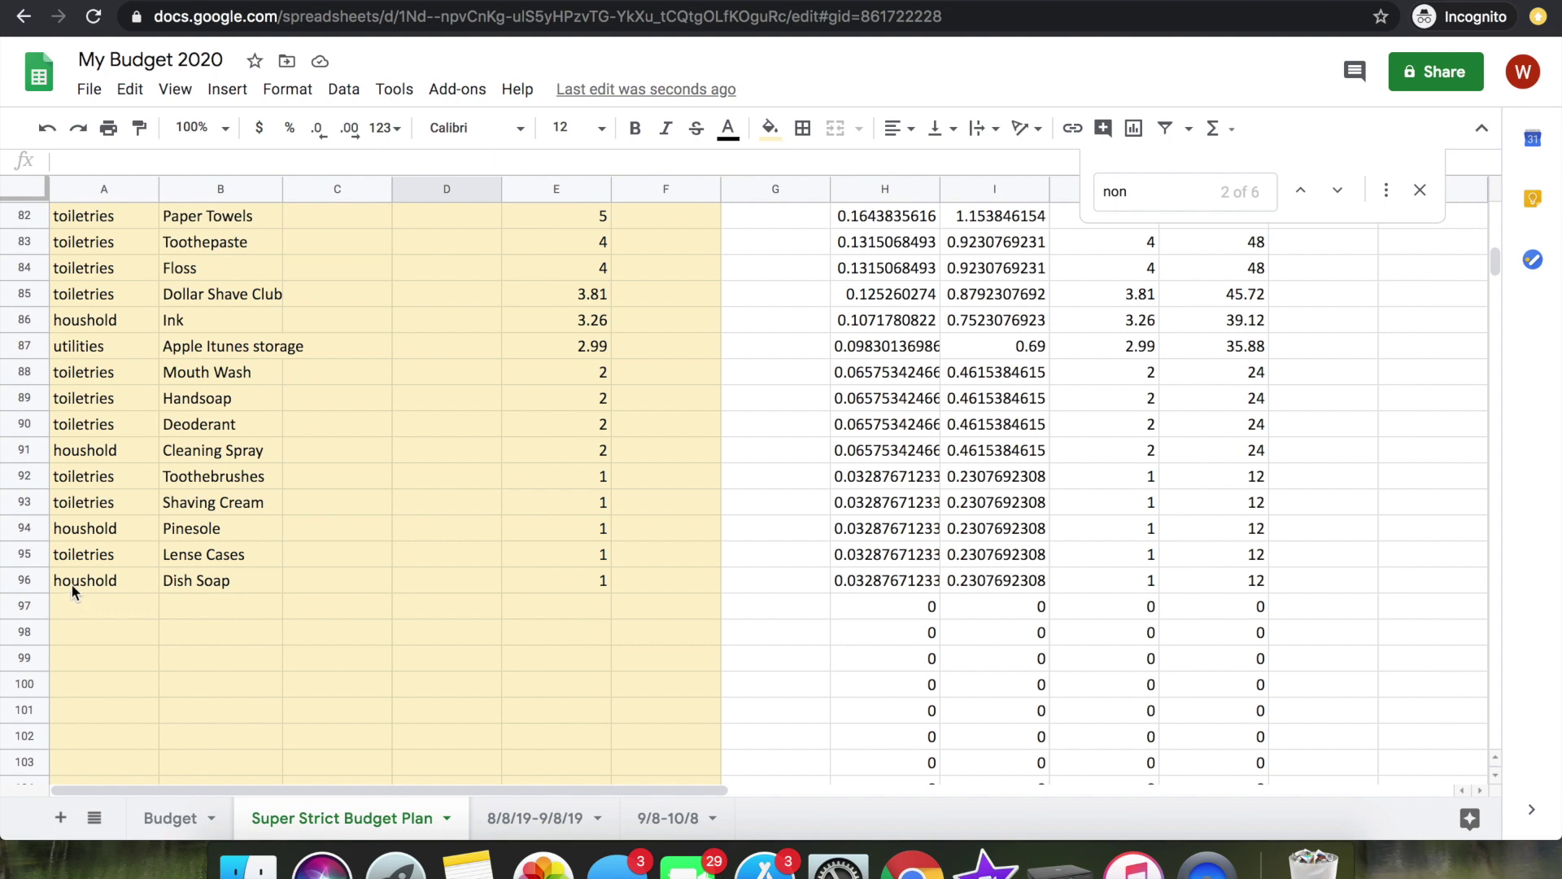
- Clear the household input rows for Dish Soap, Pinesole, Cleaning Spray and Ink
drag(71, 579, 528, 582)
key(Delete)
drag(101, 529, 569, 530)
key(Delete)
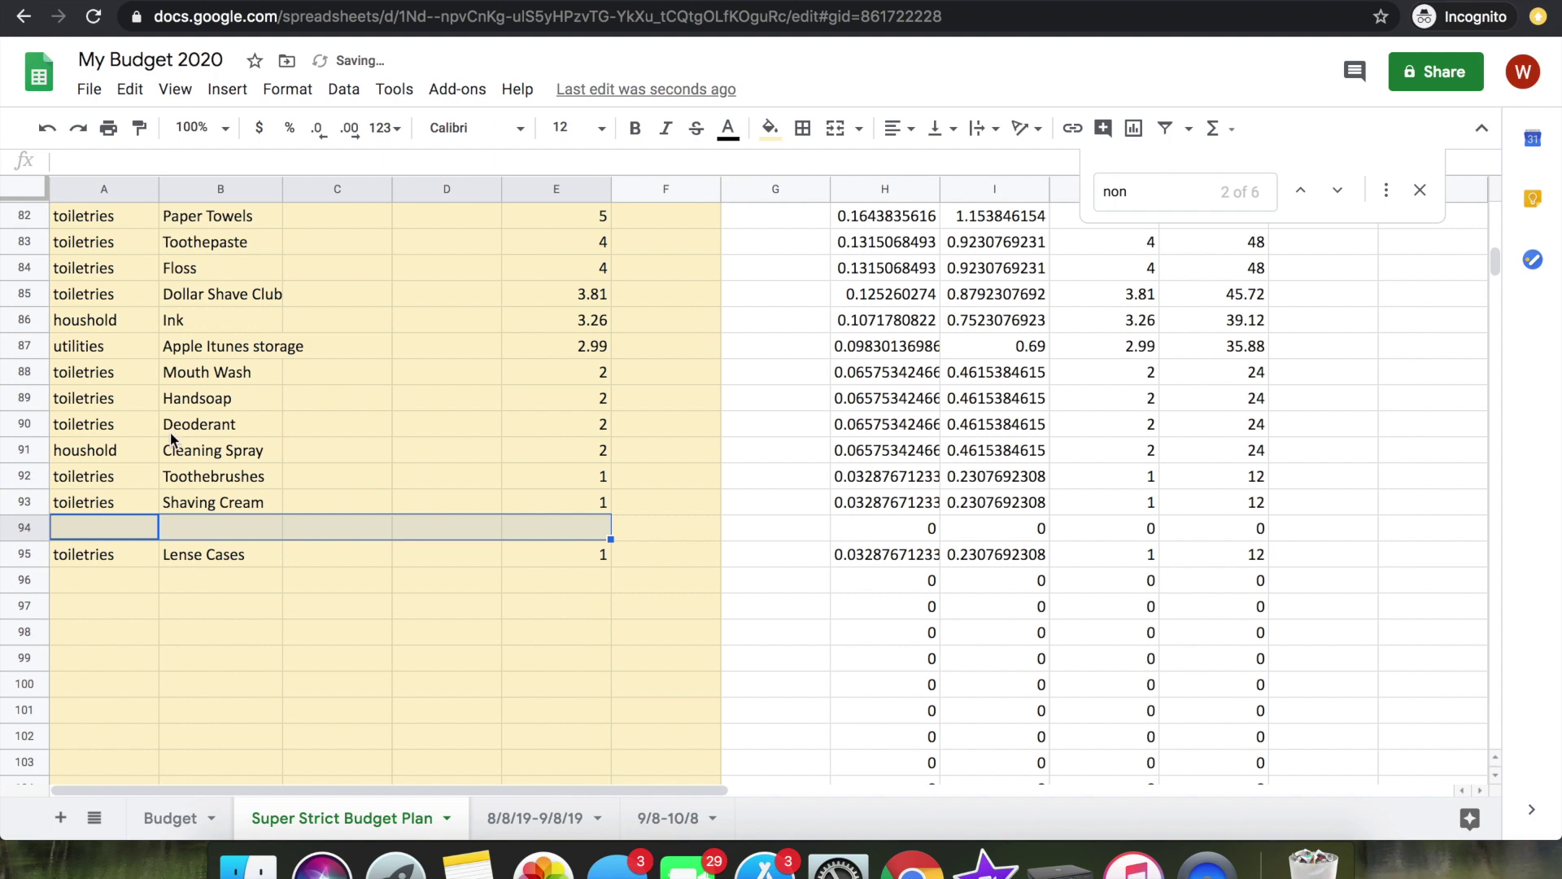
drag(110, 457, 569, 451)
key(Delete)
click(173, 350)
drag(76, 316, 533, 320)
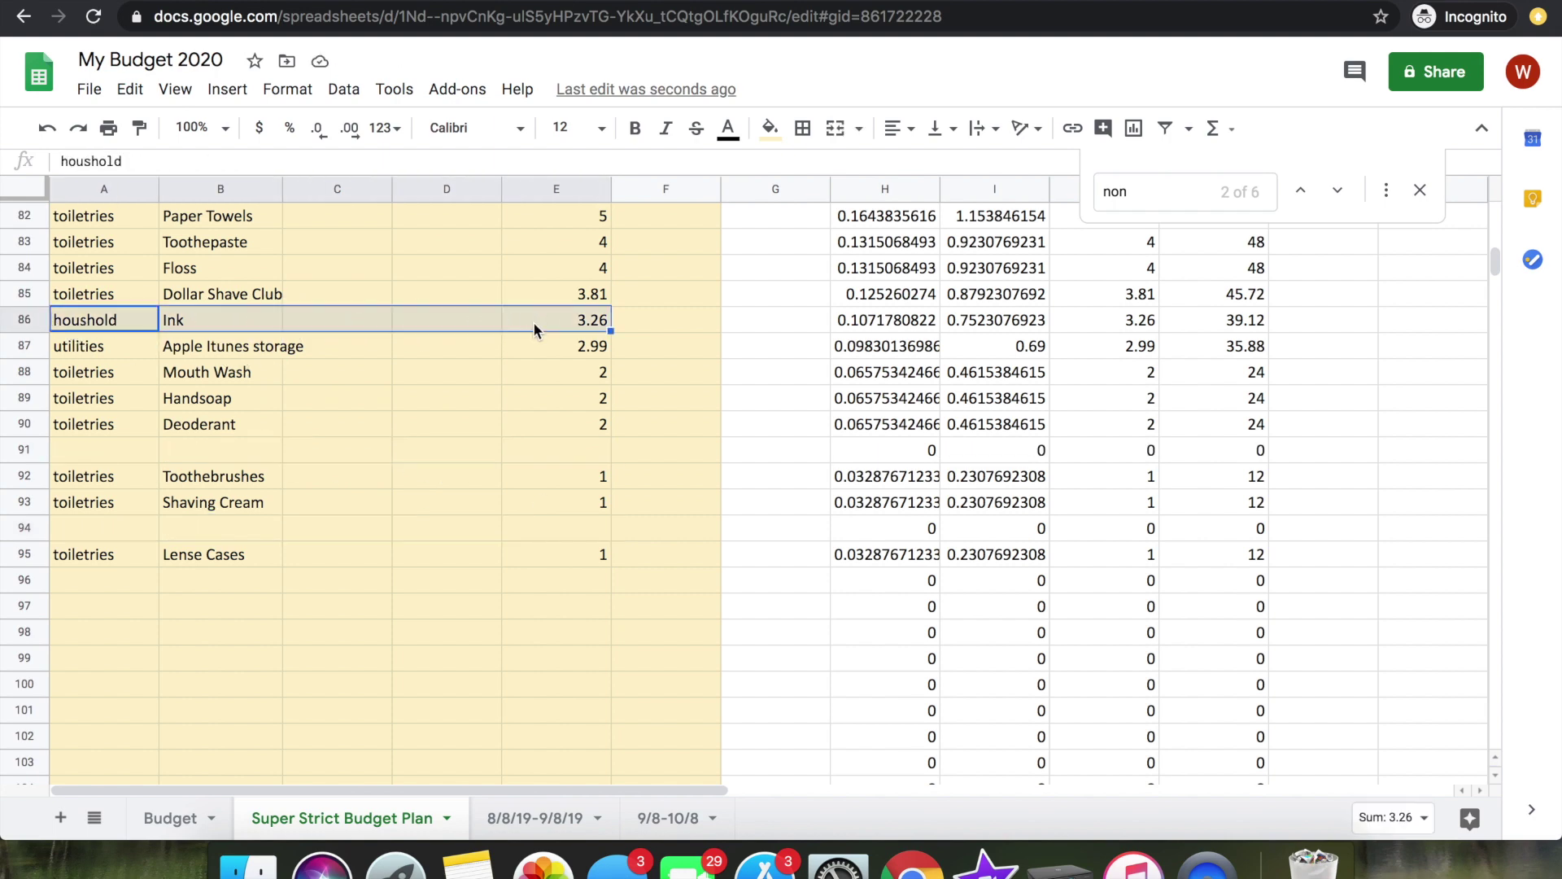
key(Delete)
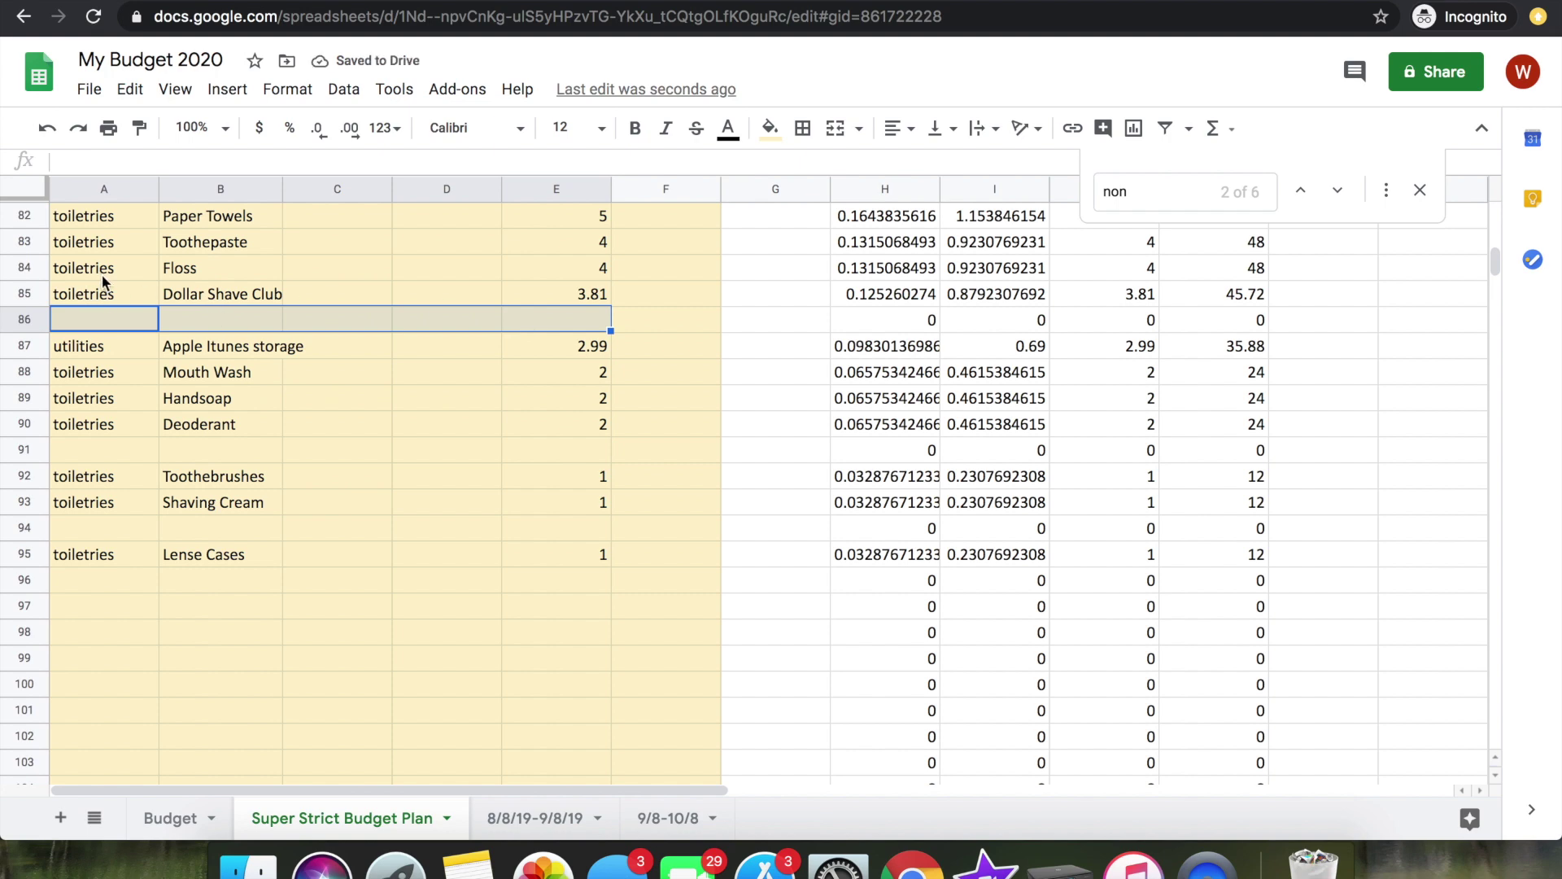
- Clear the input rows for Paper Towels, Toilette Paper and Soap in rows 80 to 82
scroll(102, 281, up, 1)
click(108, 322)
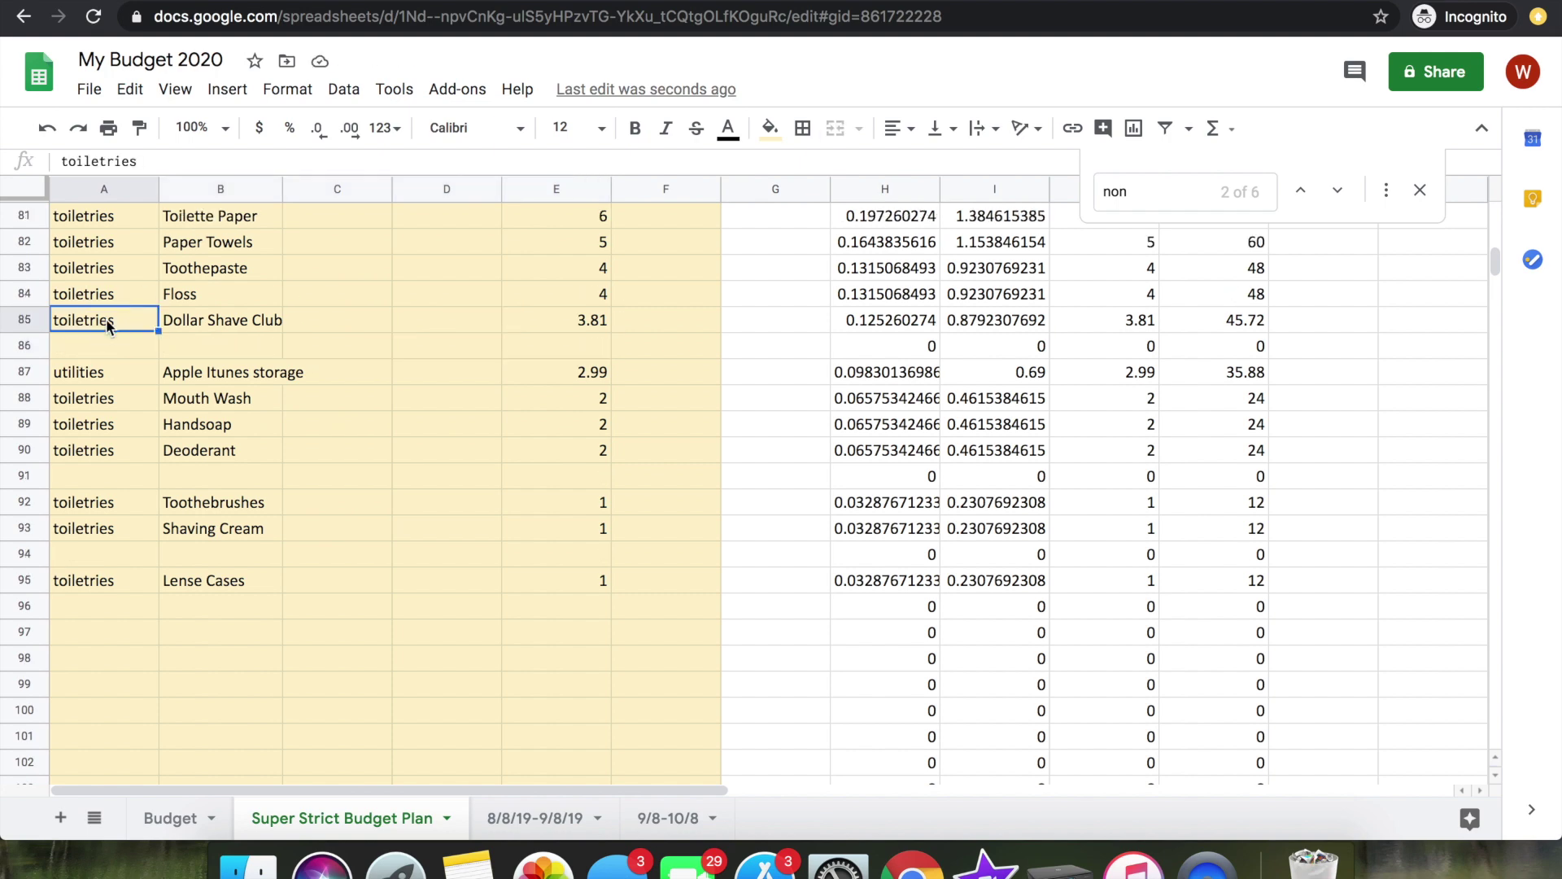
scroll(162, 314, up, 2)
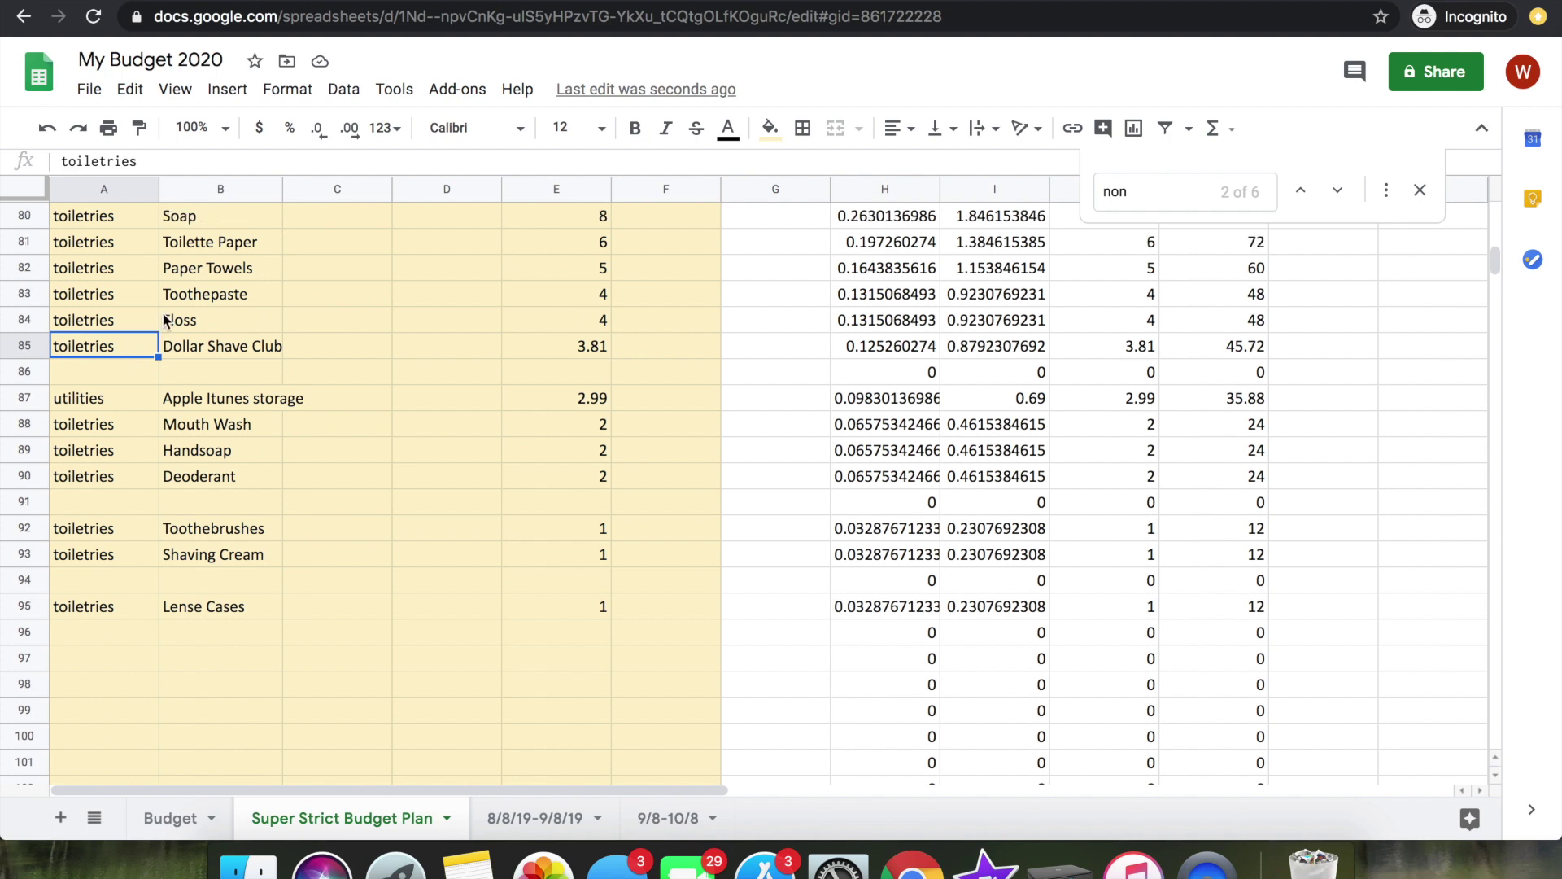
drag(96, 299, 521, 297)
key(Delete)
drag(52, 266, 558, 251)
key(Delete)
scroll(558, 250, up, 3)
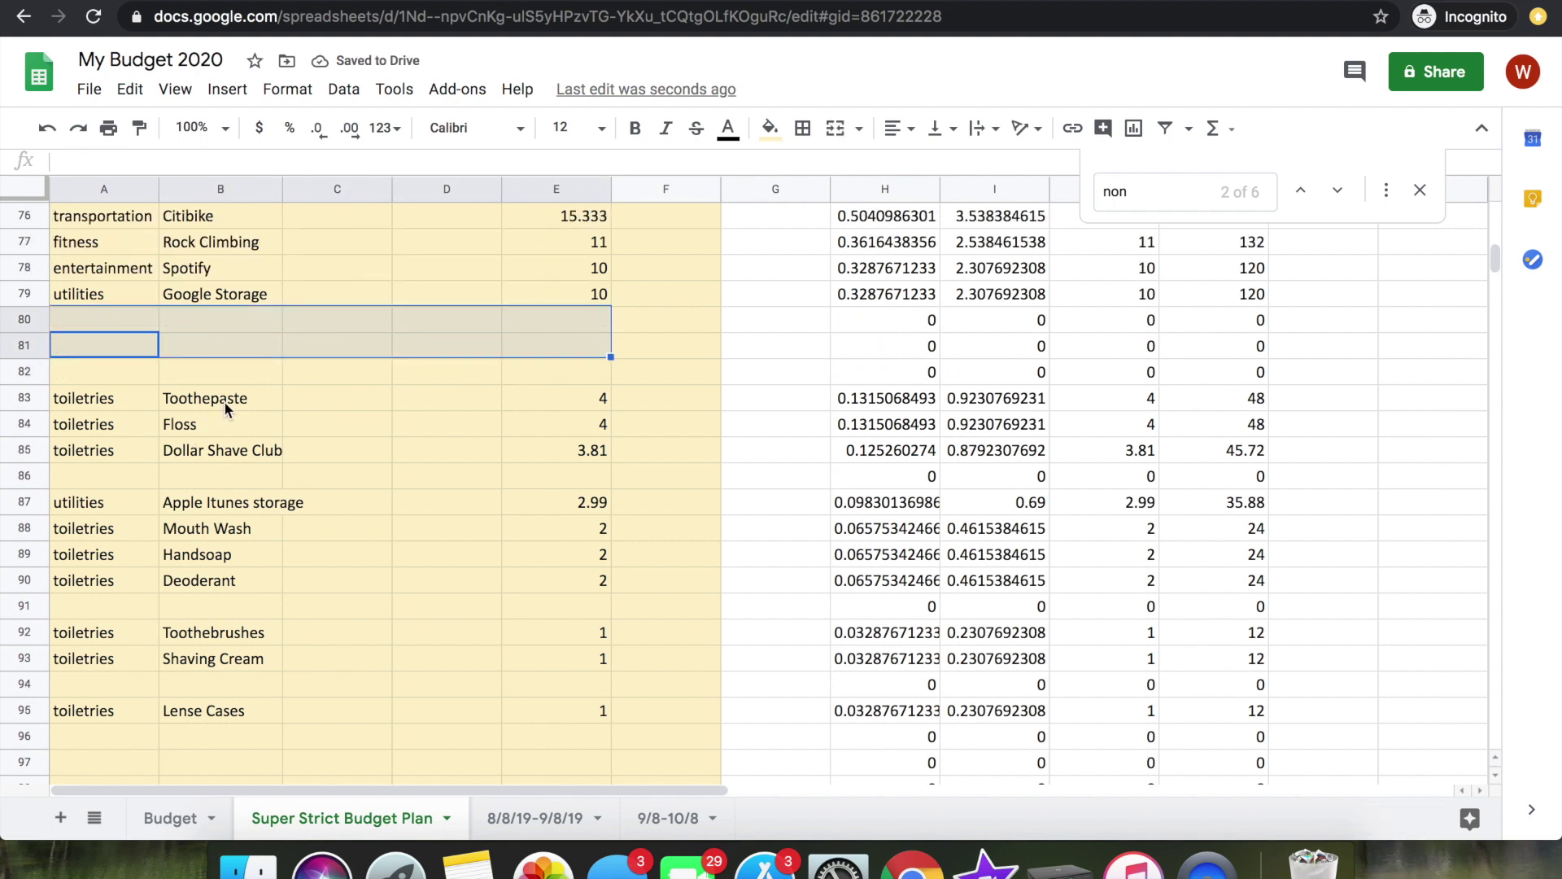
- Clear the Toiletries expense inputs in row 74 of the Super Strict Budget Plan sheet
scroll(223, 401, up, 2)
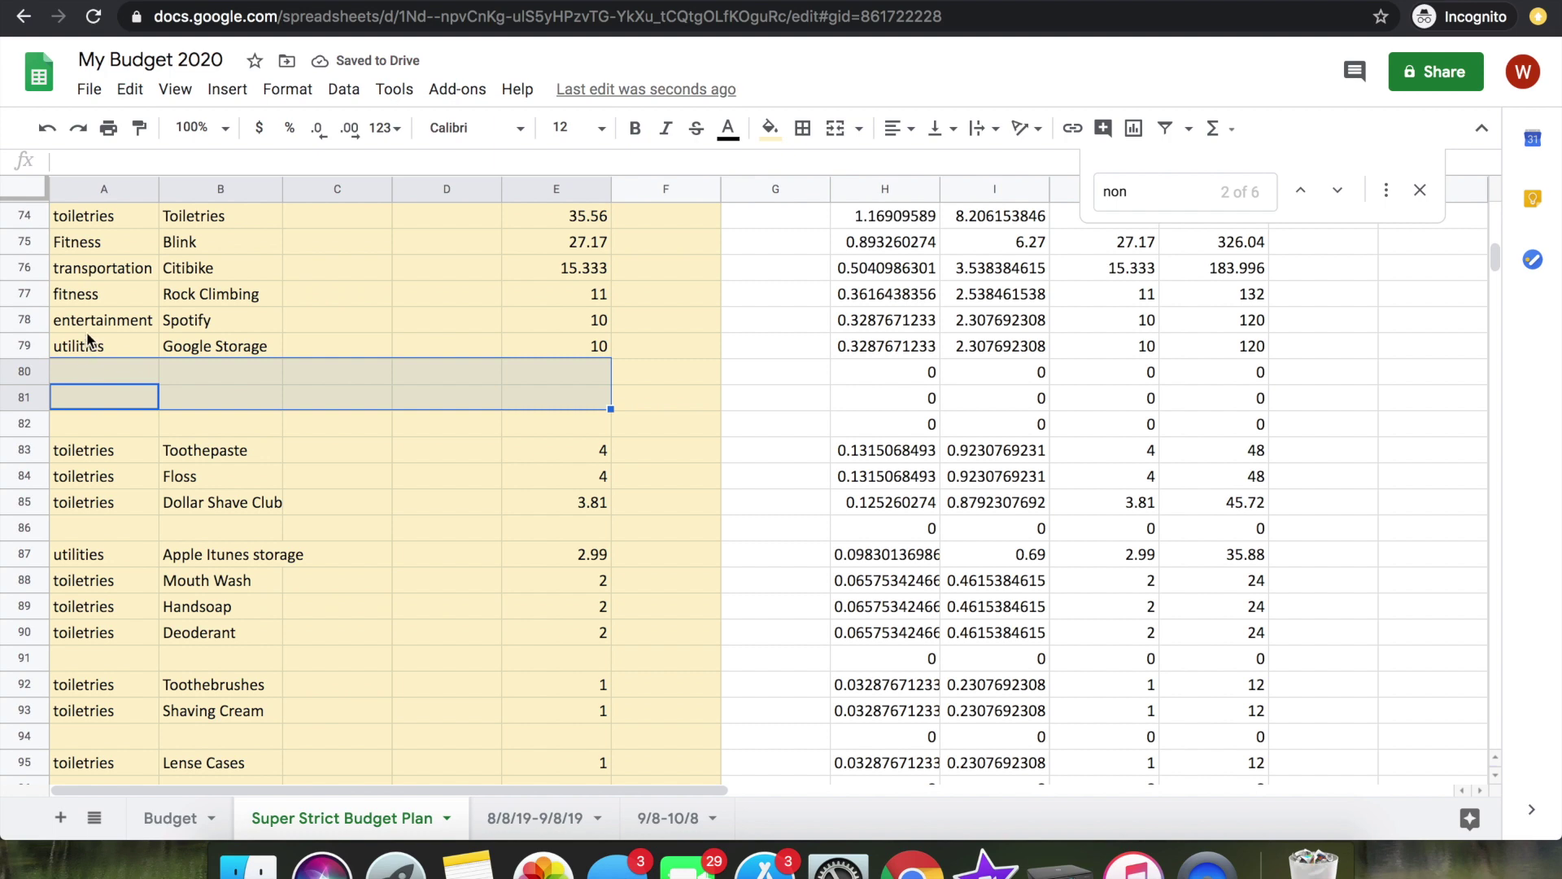
scroll(86, 326, up, 2)
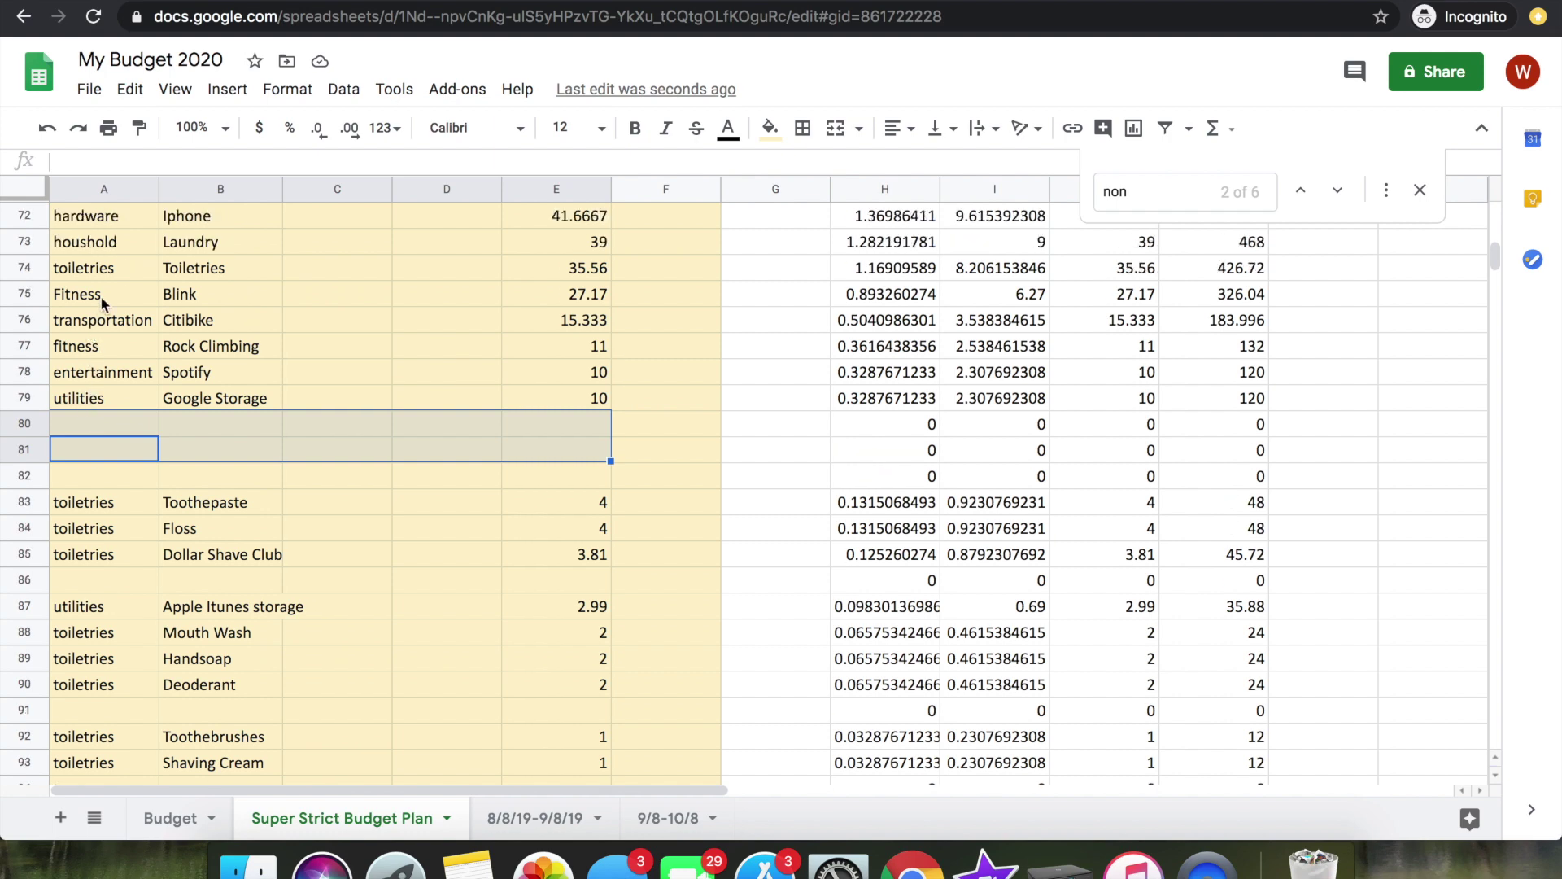
scroll(102, 300, up, 2)
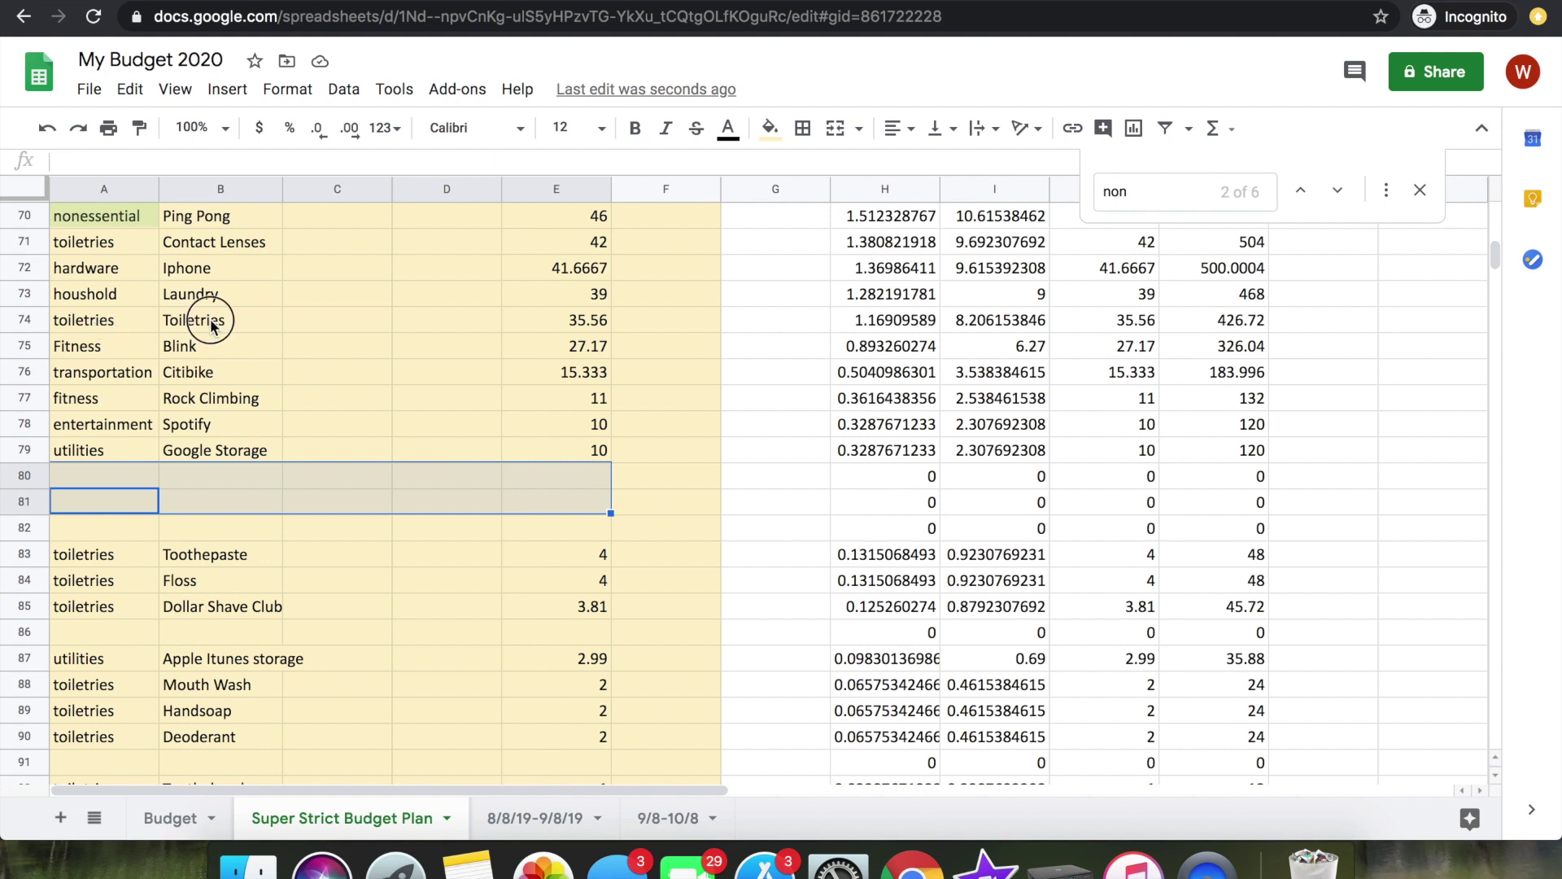
click(209, 319)
click(90, 319)
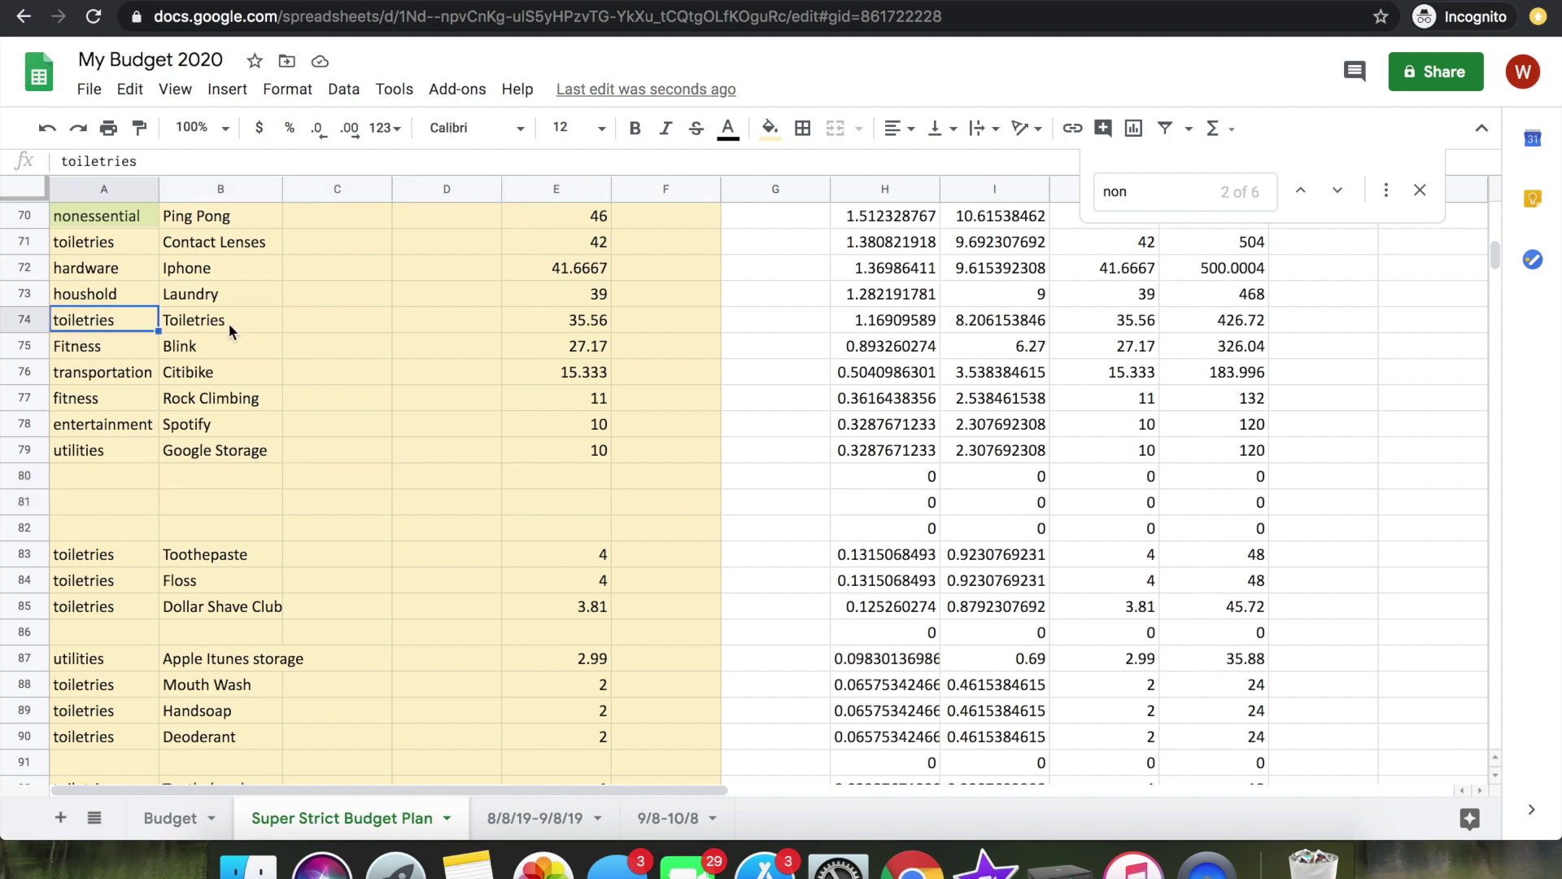
click(228, 324)
click(94, 311)
drag(89, 322, 558, 317)
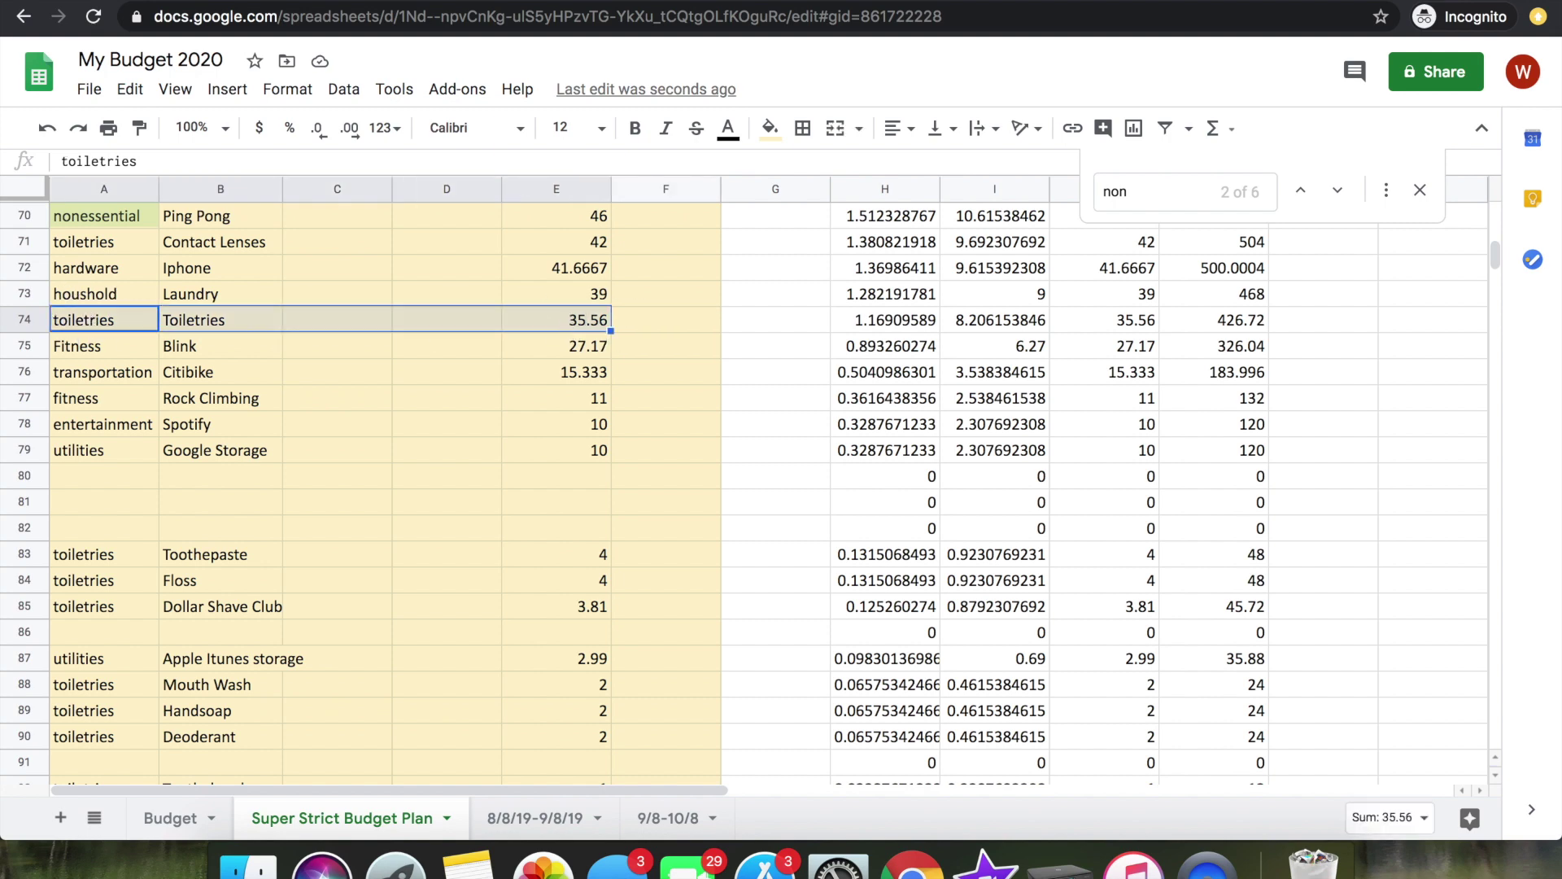
key(Delete)
- Clear the Laundry expense inputs in row 73, including its category and monthly amount
scroll(122, 379, up, 1)
click(119, 348)
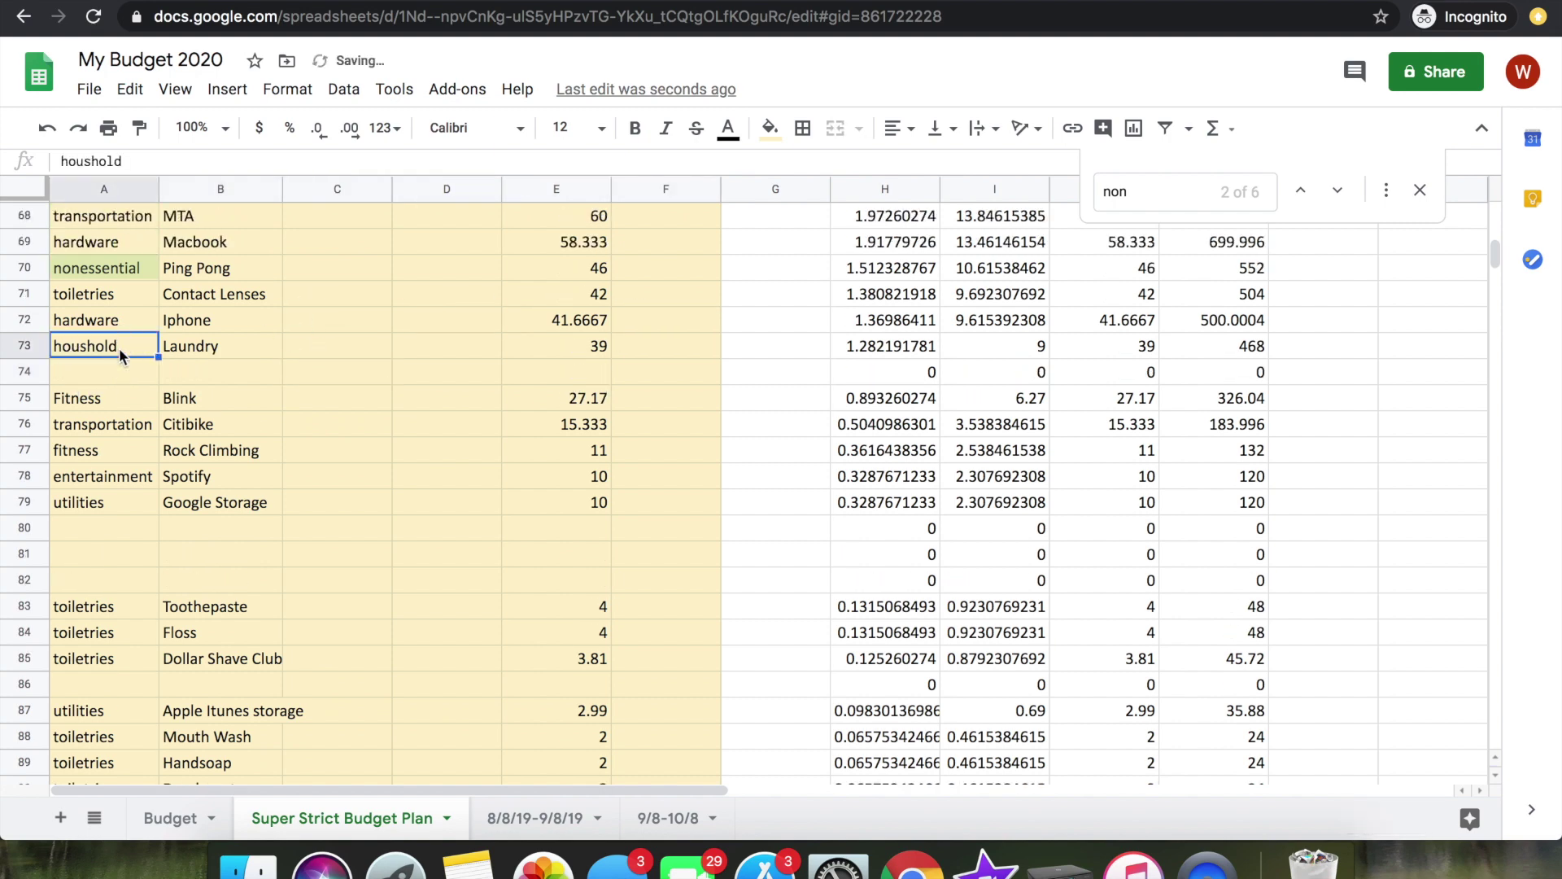
drag(115, 346, 562, 346)
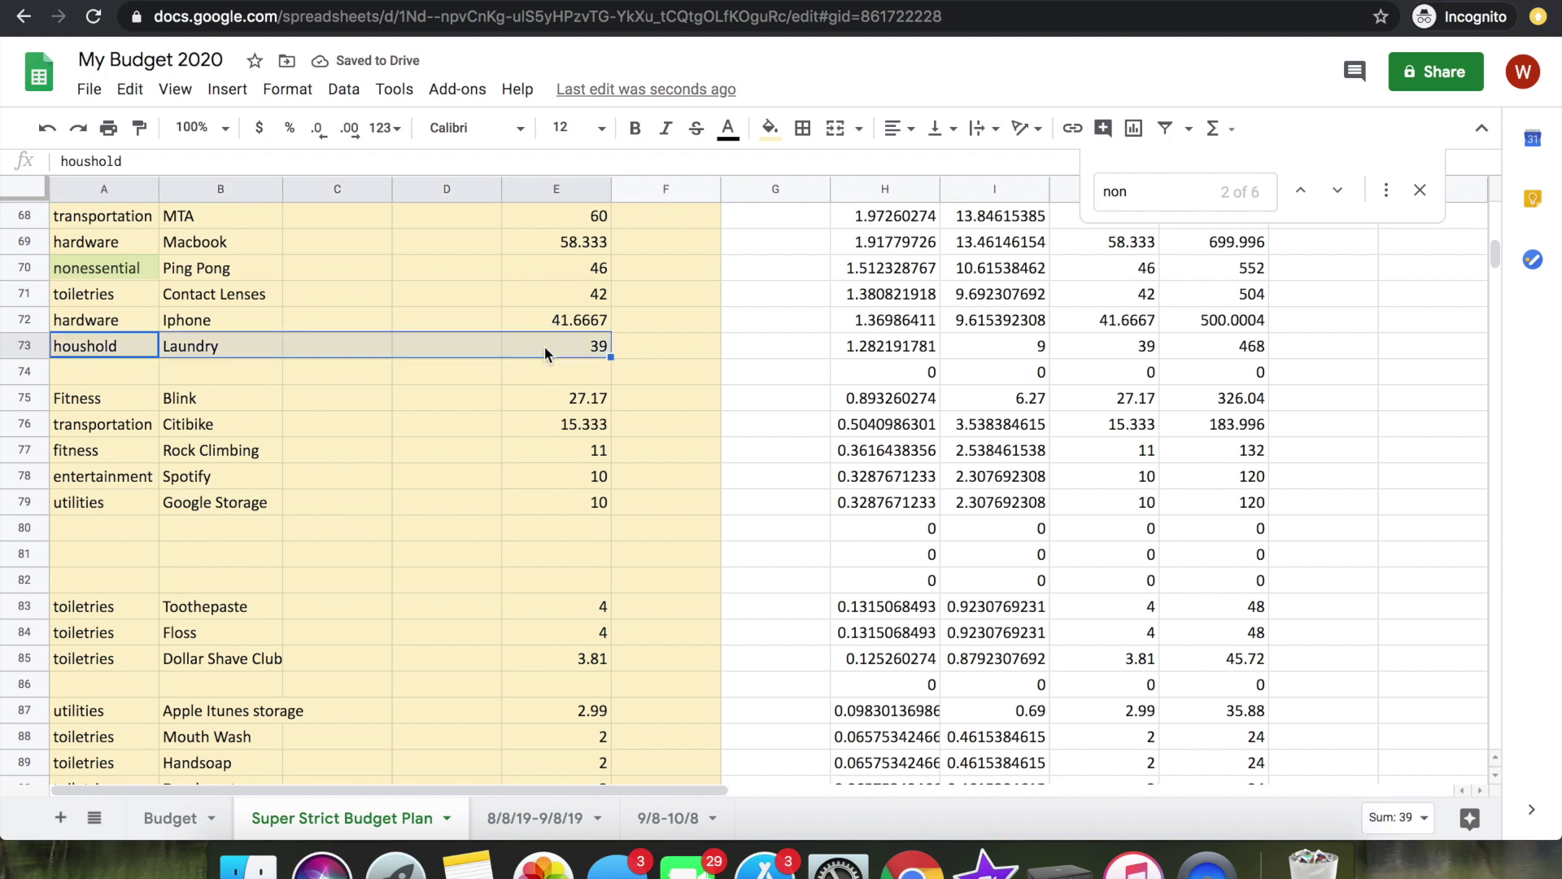
key(Delete)
- Clear the Rent inputs in A56:F56, the first row of the expense input table
scroll(123, 296, up, 2)
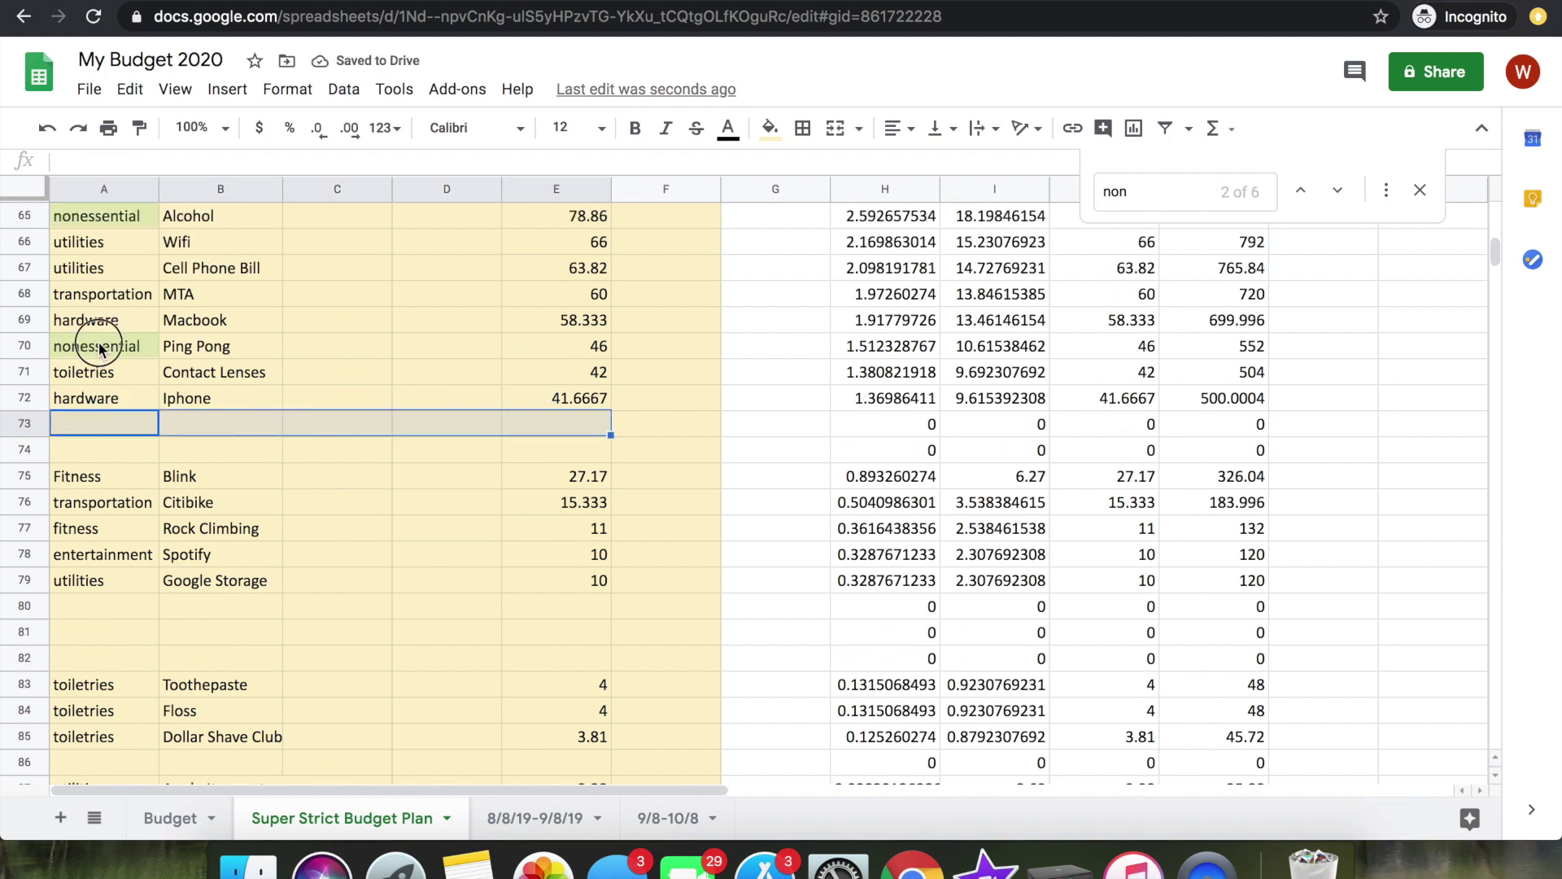
click(96, 351)
scroll(98, 350, up, 1)
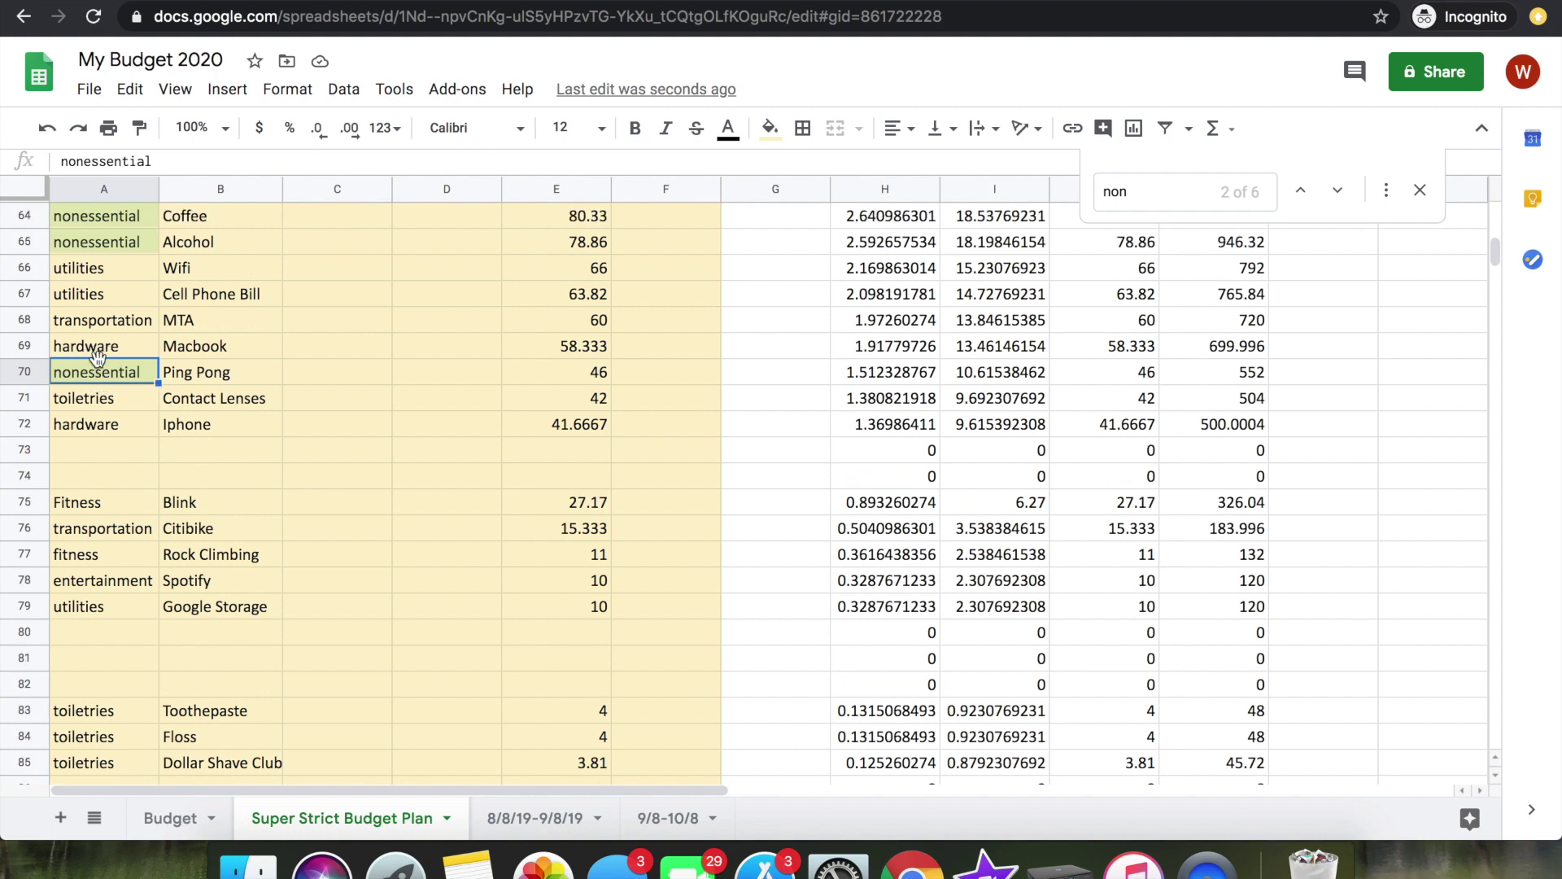
scroll(97, 350, up, 2)
scroll(107, 266, up, 3)
scroll(108, 266, right, 1)
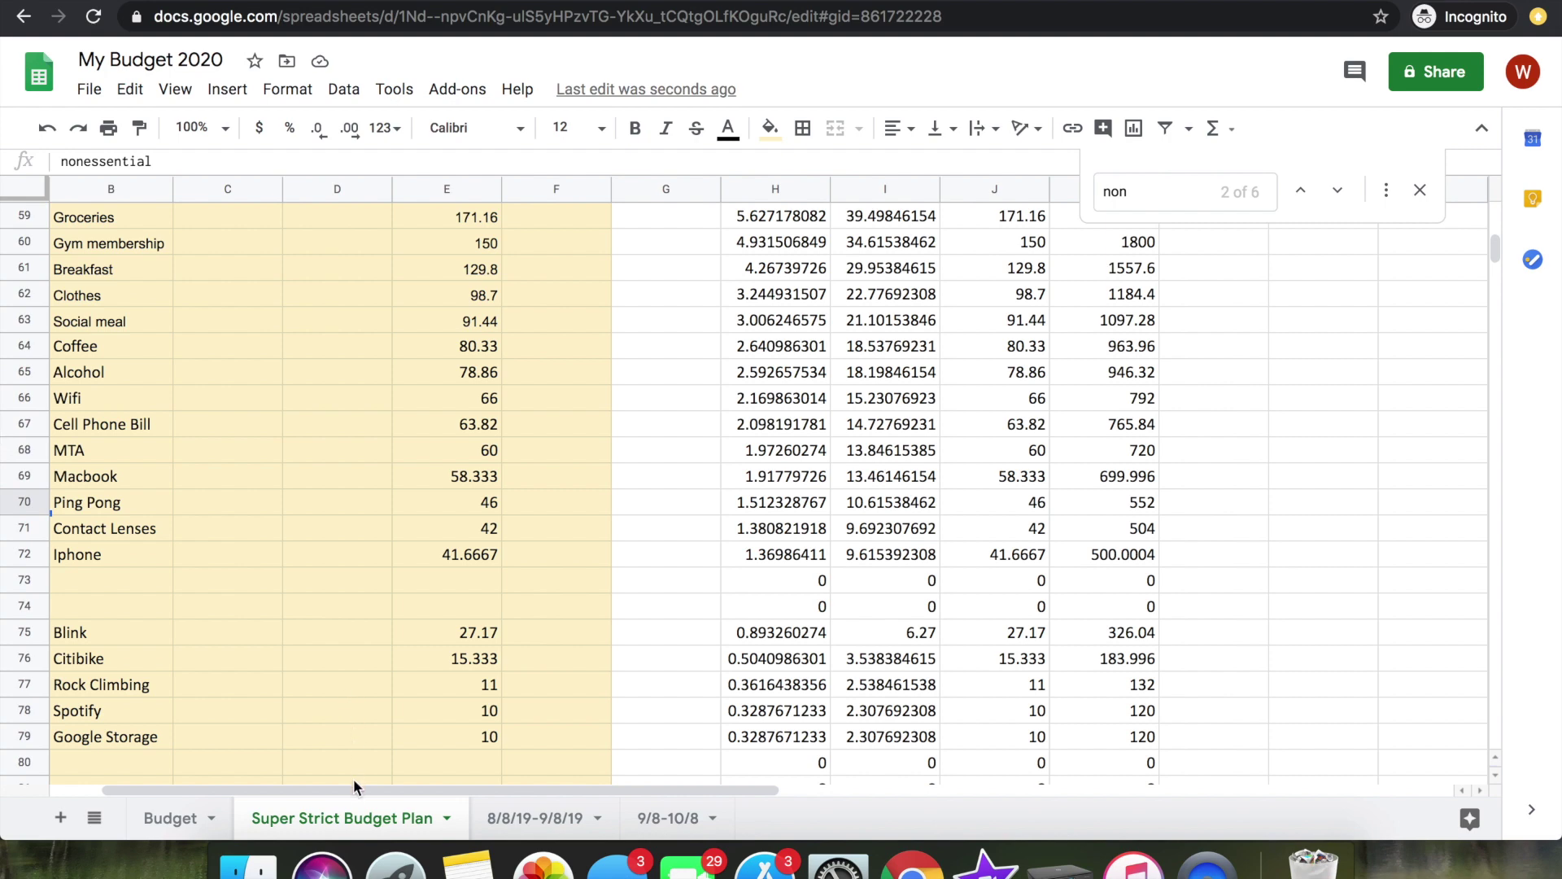
drag(348, 793, 297, 794)
scroll(252, 488, up, 6)
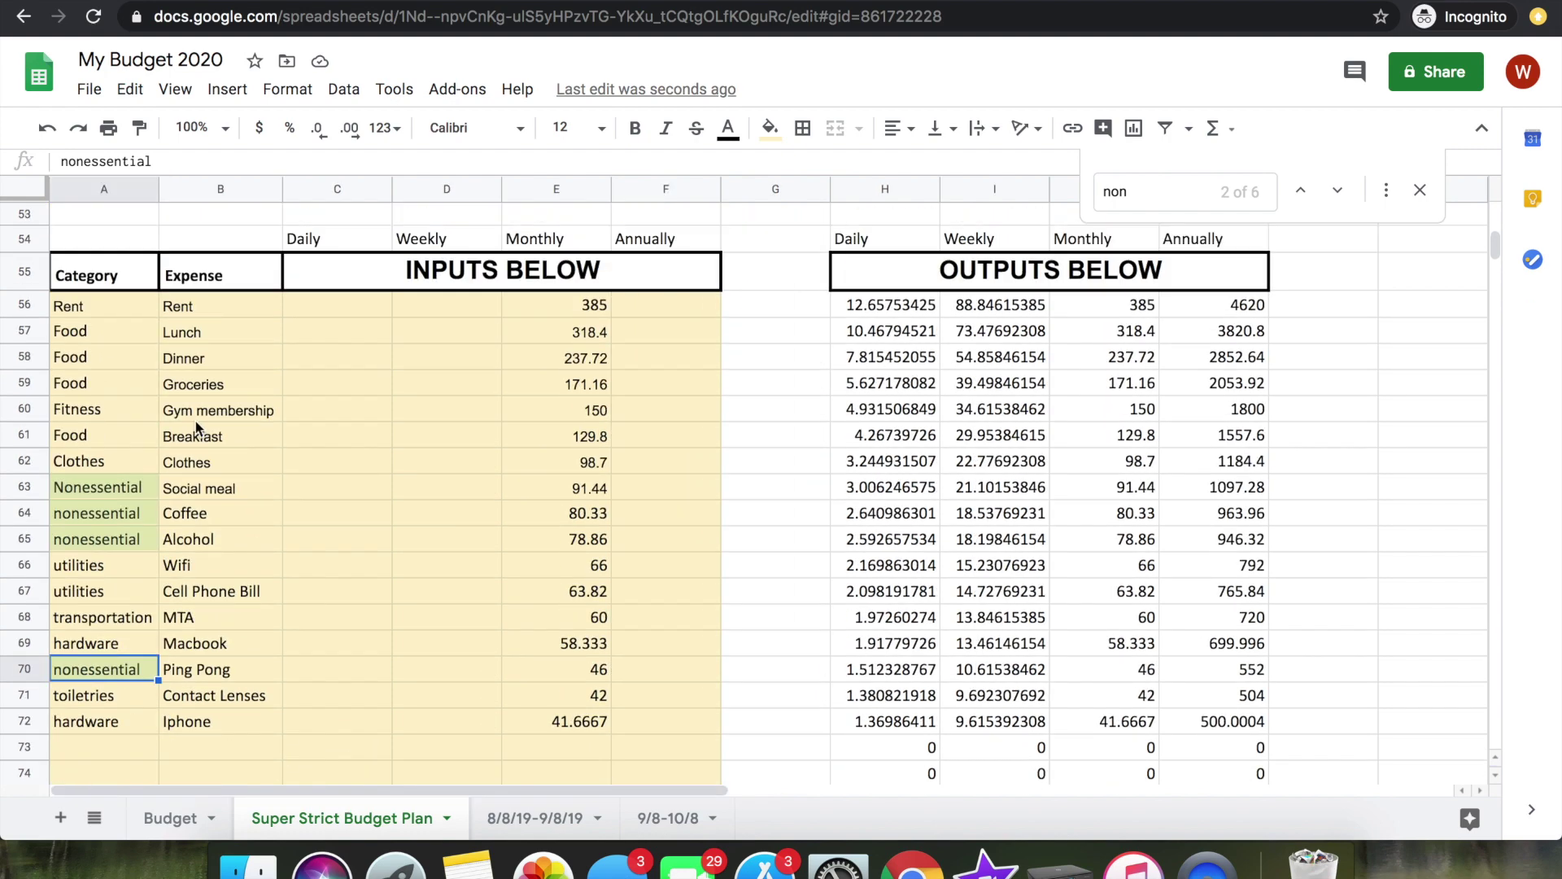
drag(79, 309, 631, 307)
key(Delete)
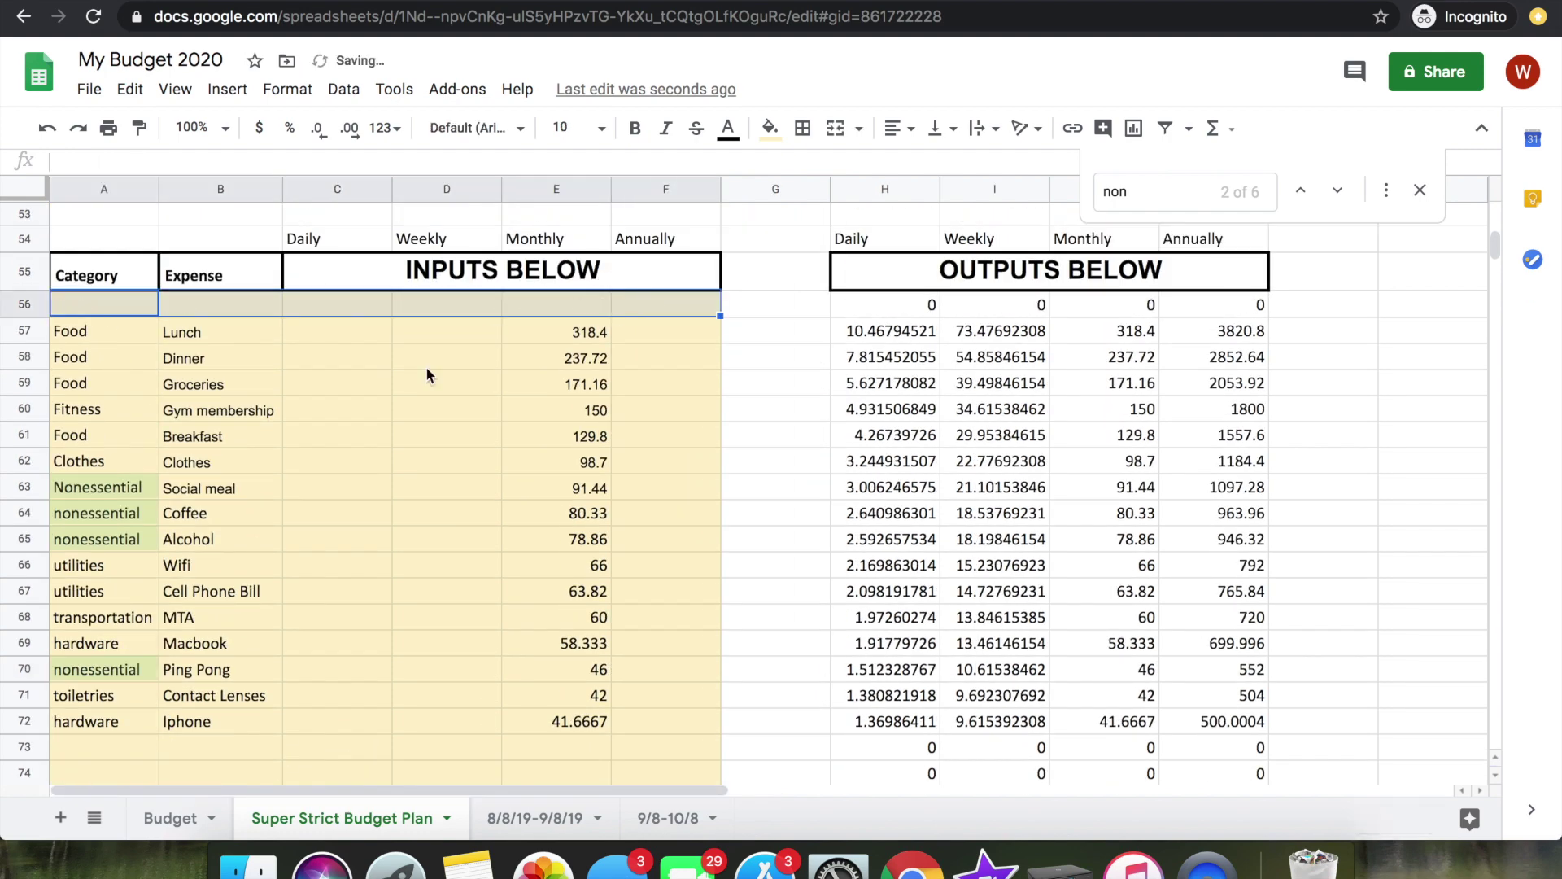
- Clear the nonessential Coffee and Alcohol input rows, A64:E64 and A65:E65
click(209, 516)
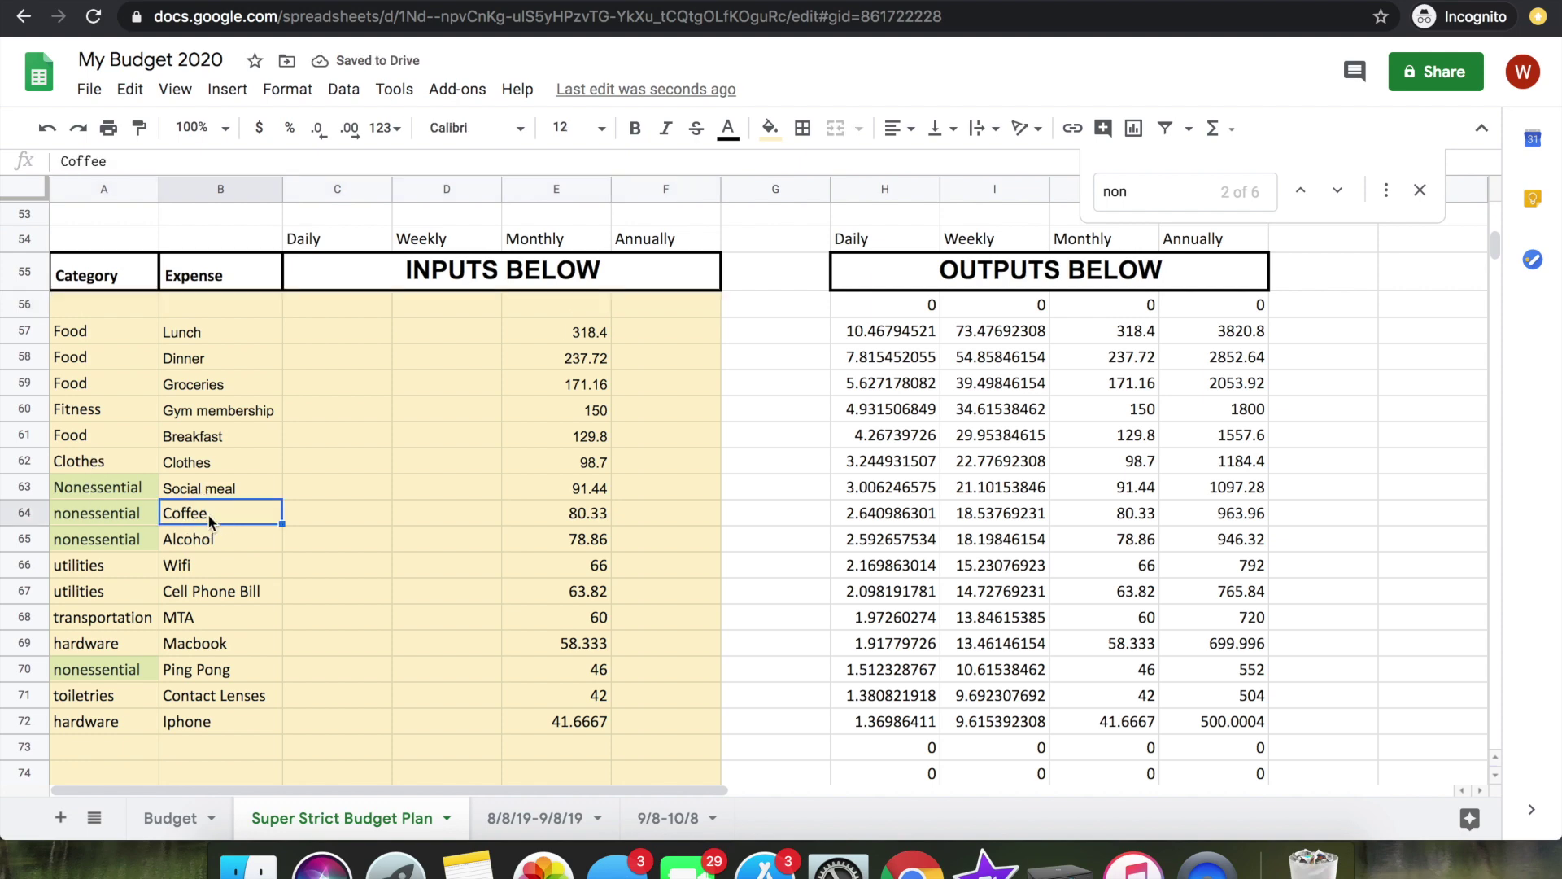
drag(65, 513, 523, 517)
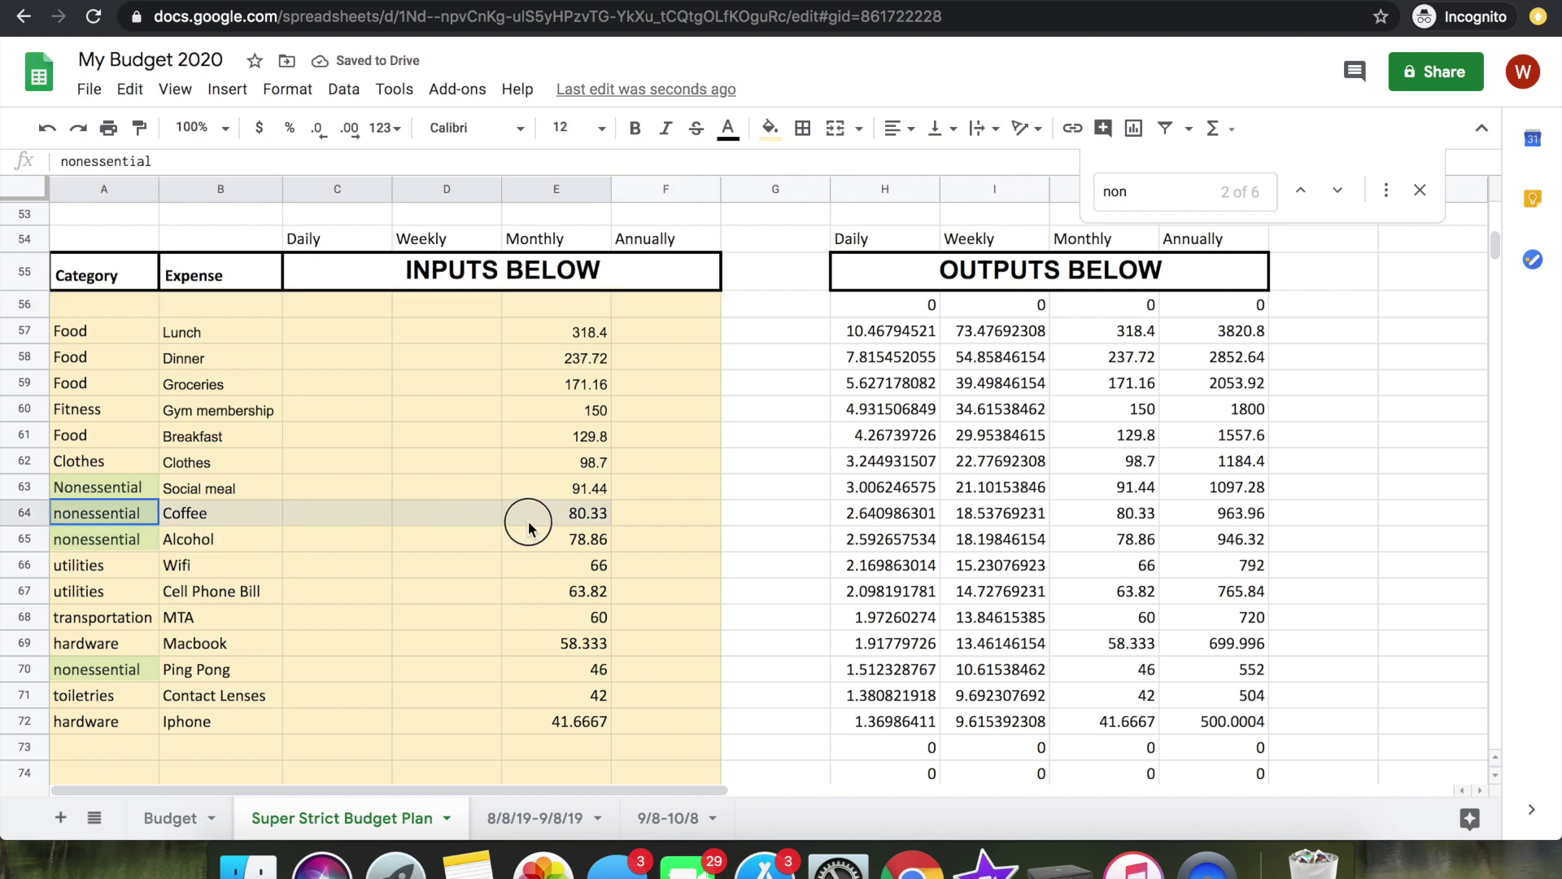
key(Delete)
drag(135, 545, 580, 550)
key(Delete)
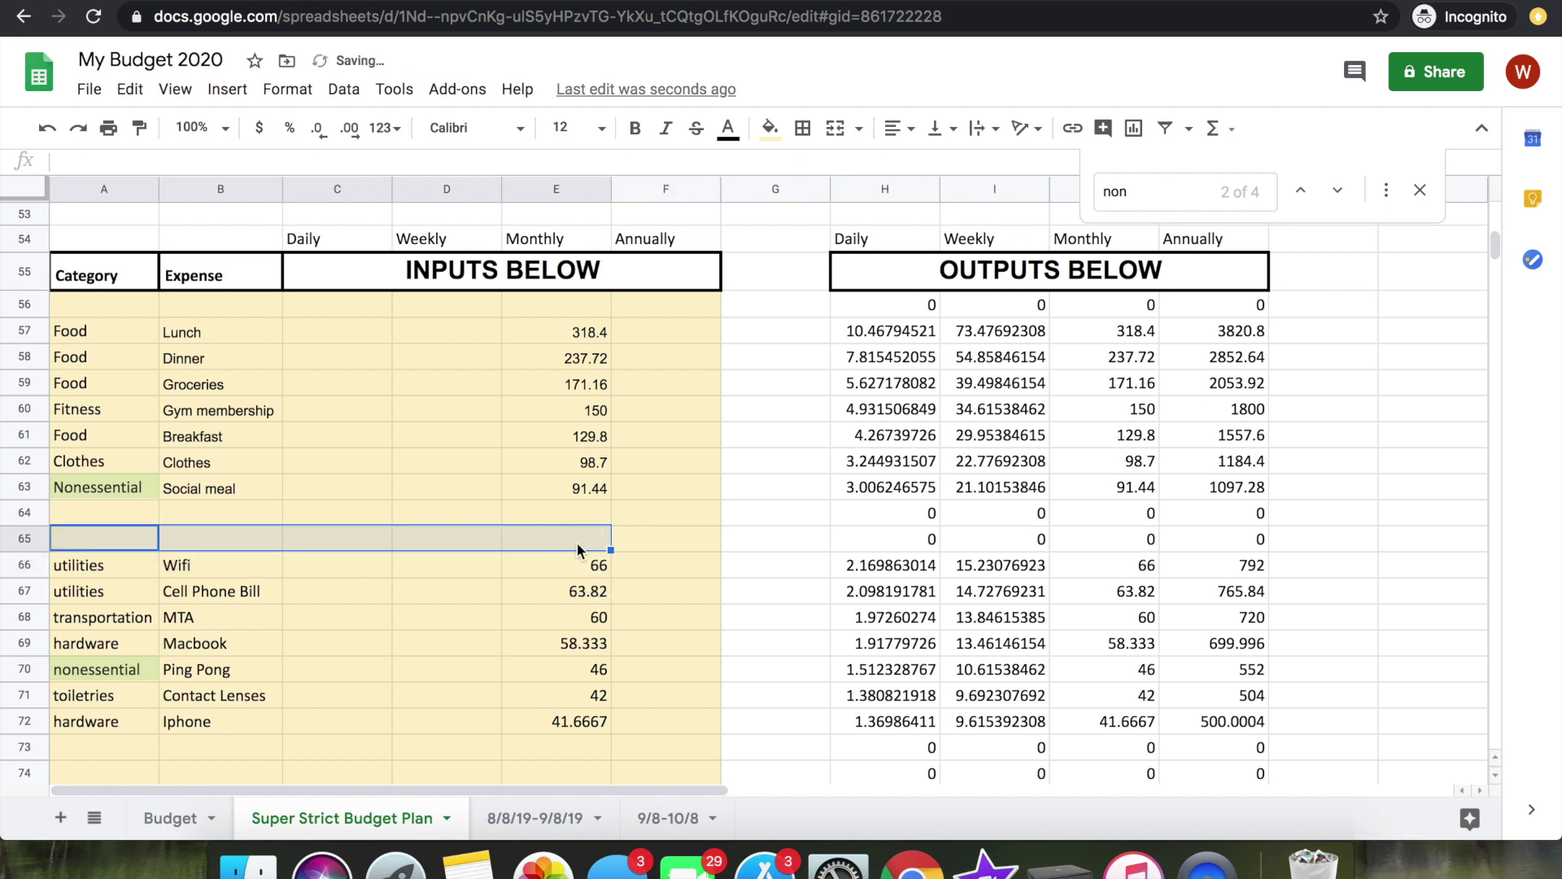
click(112, 644)
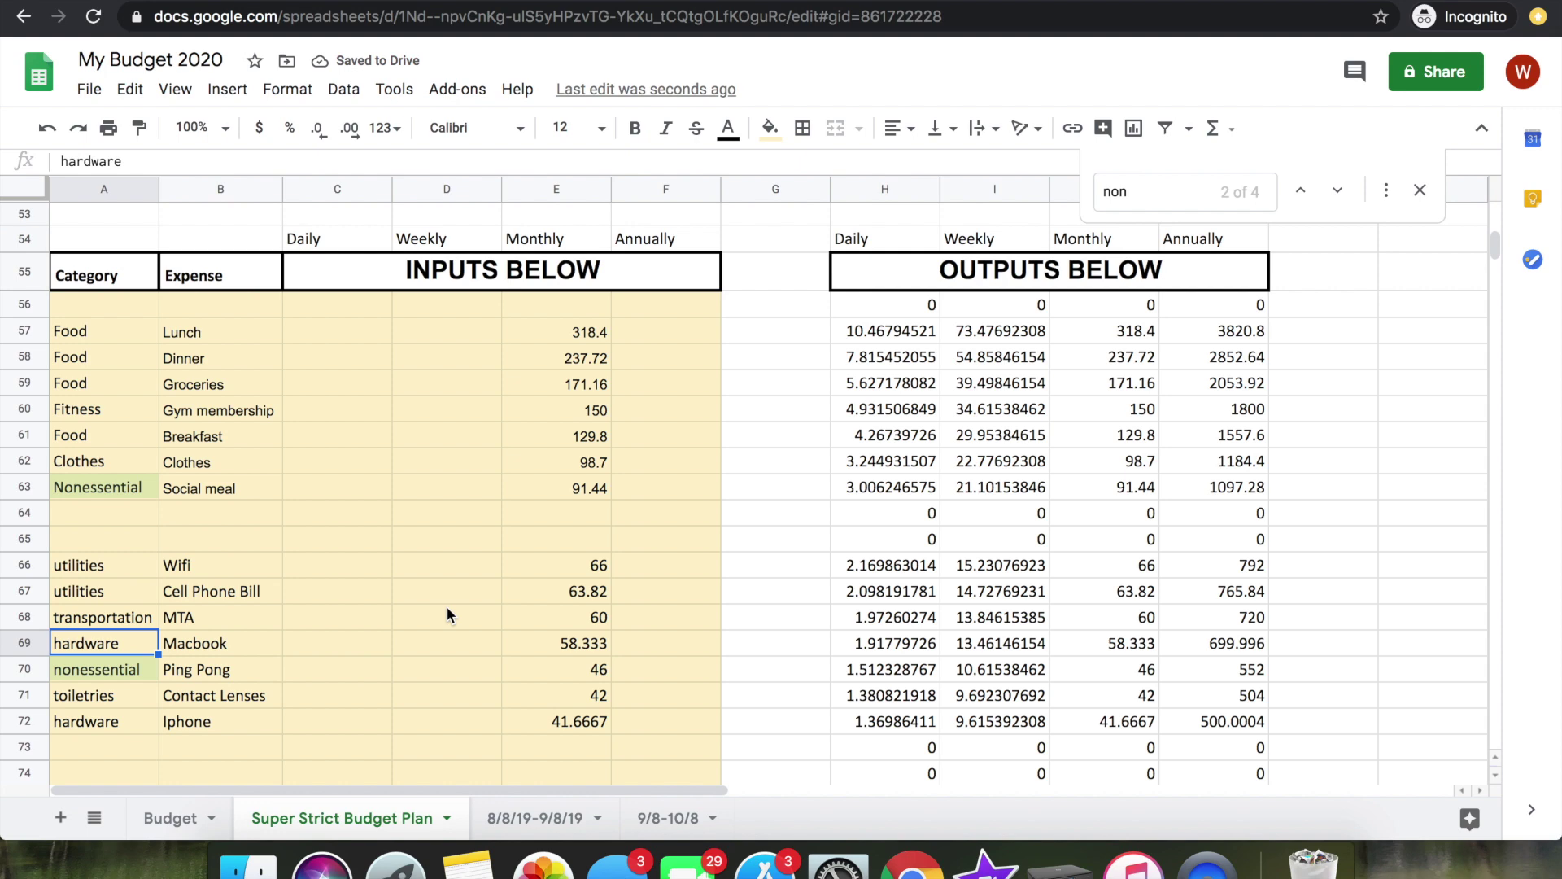
- Review the Super Strict Budget Plan's grand total, total budget figures and annual breakdowns by category and by expense
scroll(446, 607, up, 10)
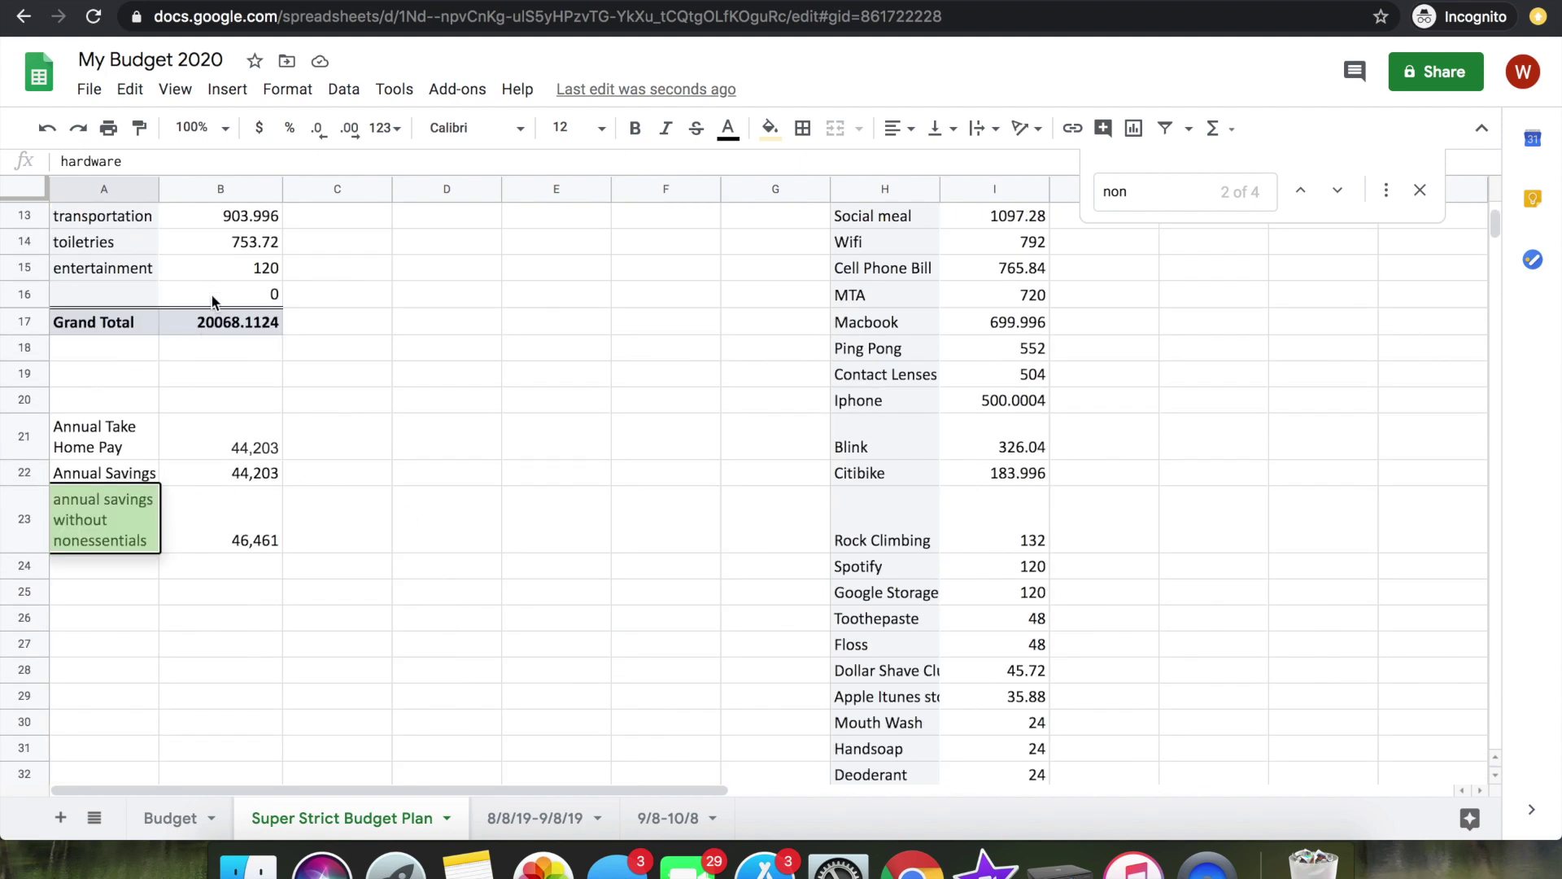
scroll(213, 301, up, 2)
click(226, 435)
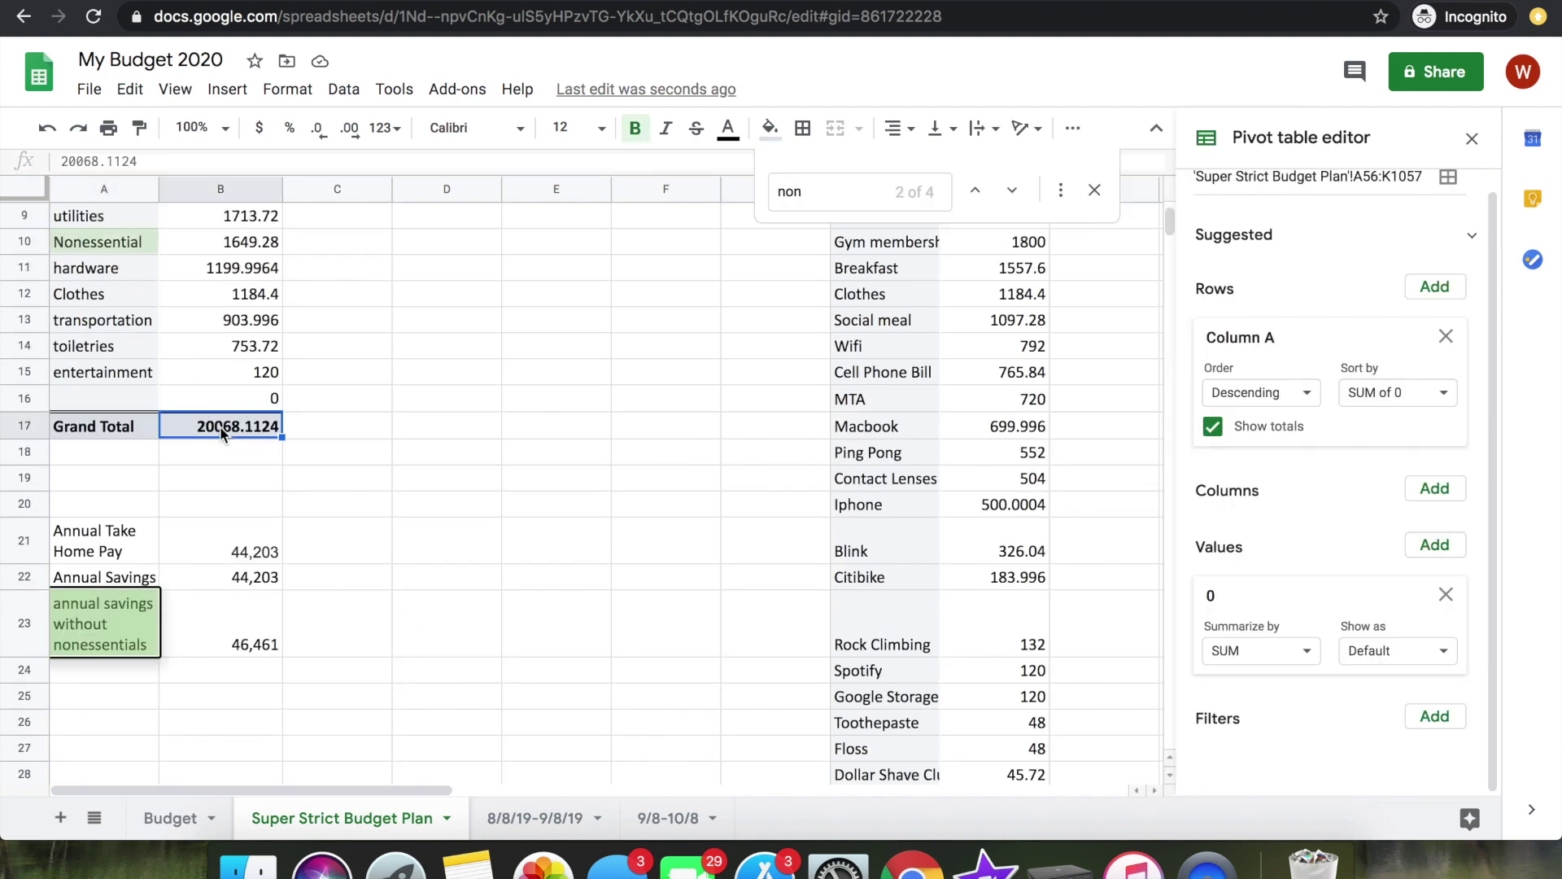
scroll(167, 301, up, 3)
scroll(368, 386, down, 8)
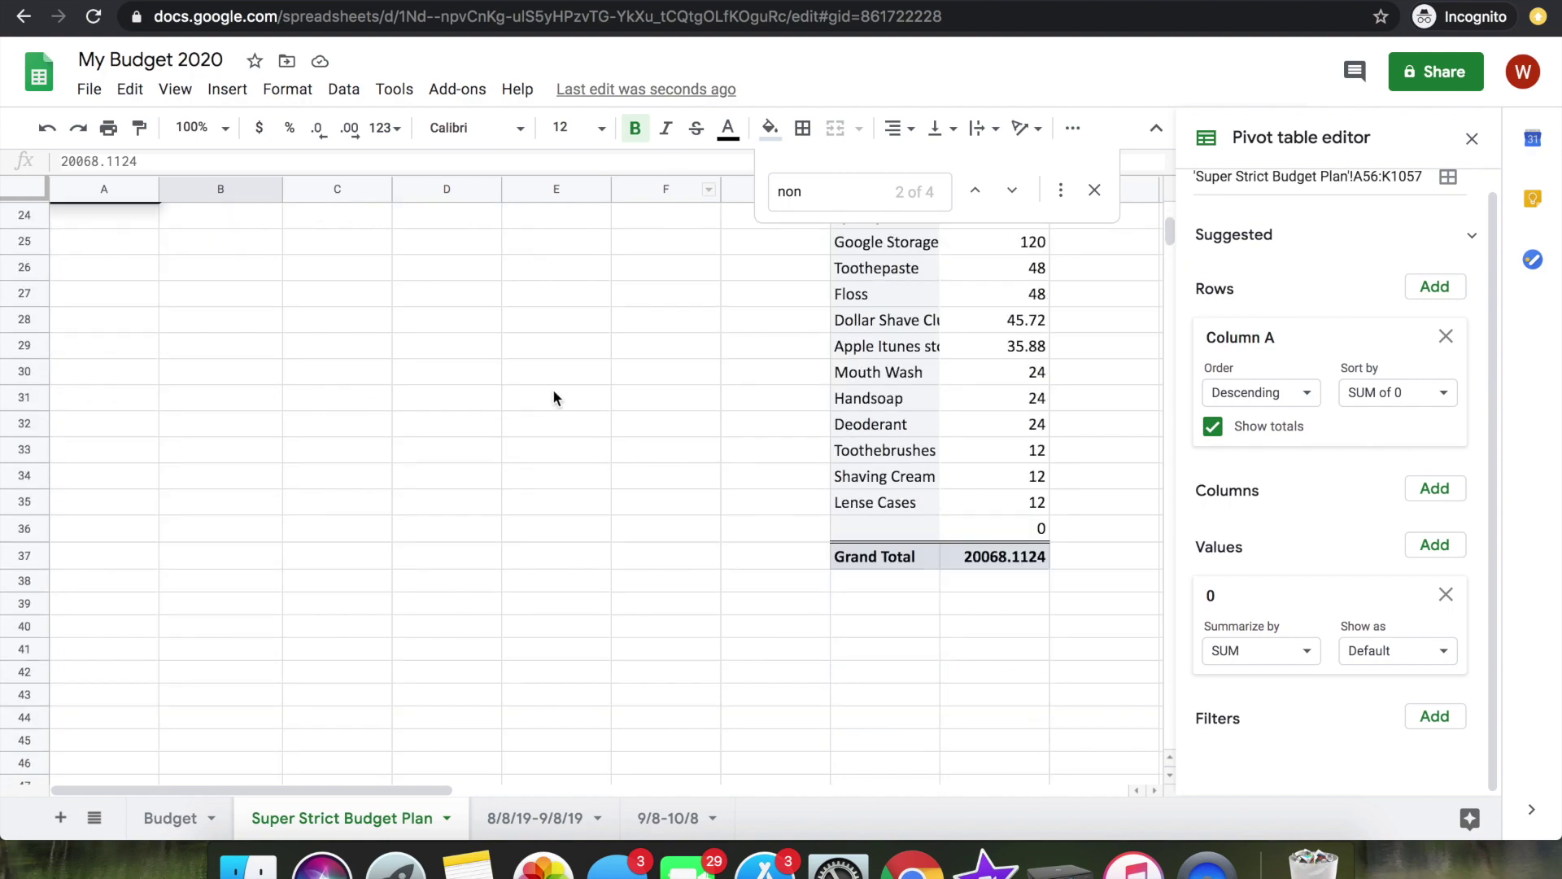
scroll(553, 396, up, 8)
scroll(553, 396, down, 8)
scroll(553, 395, down, 10)
scroll(553, 395, up, 20)
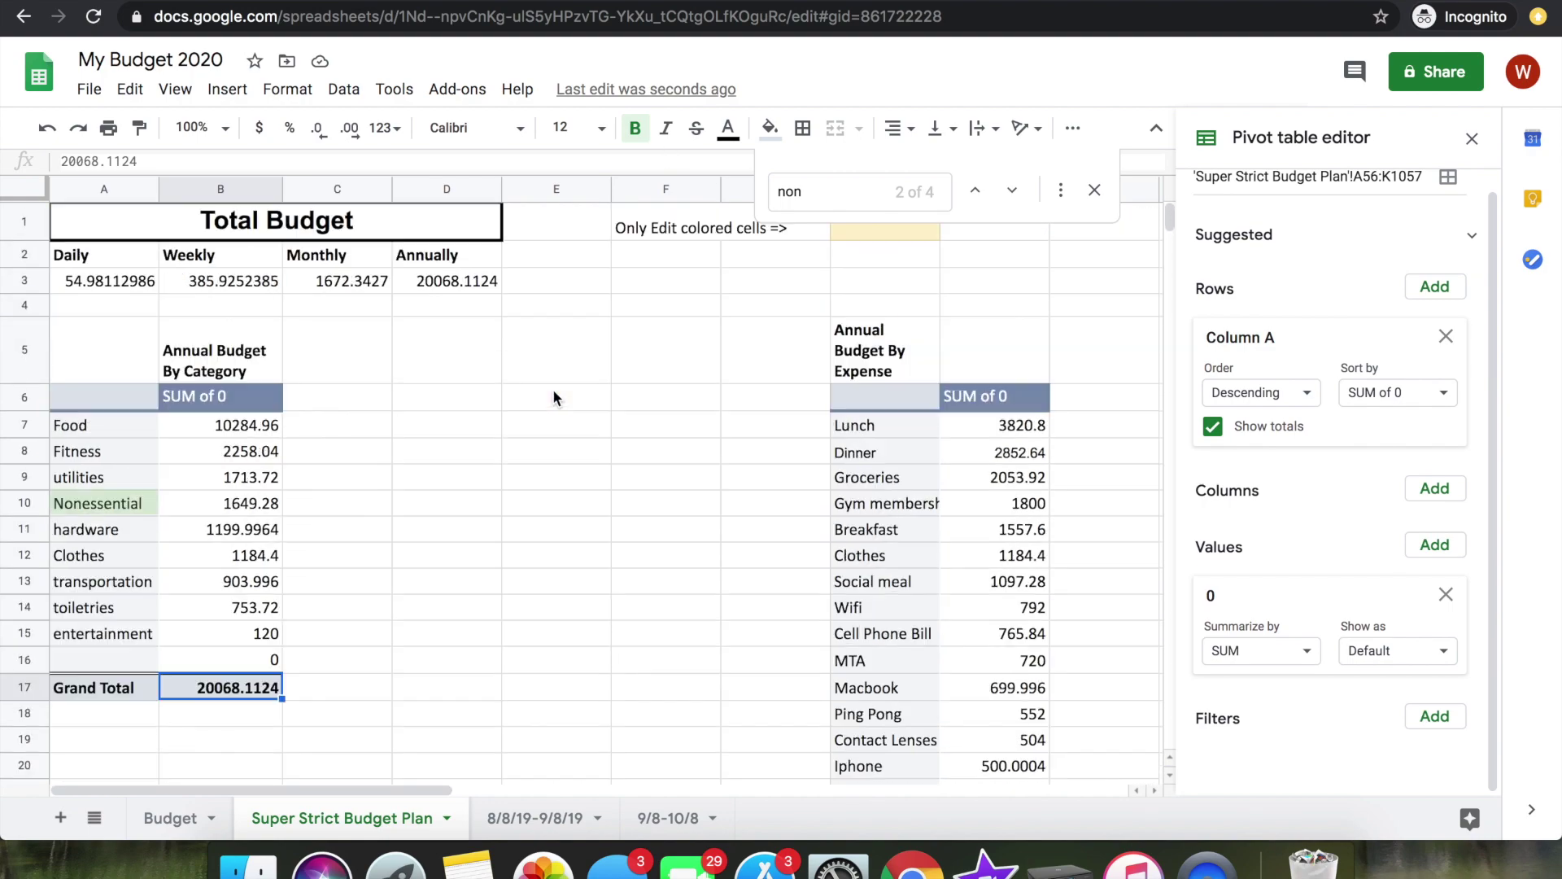